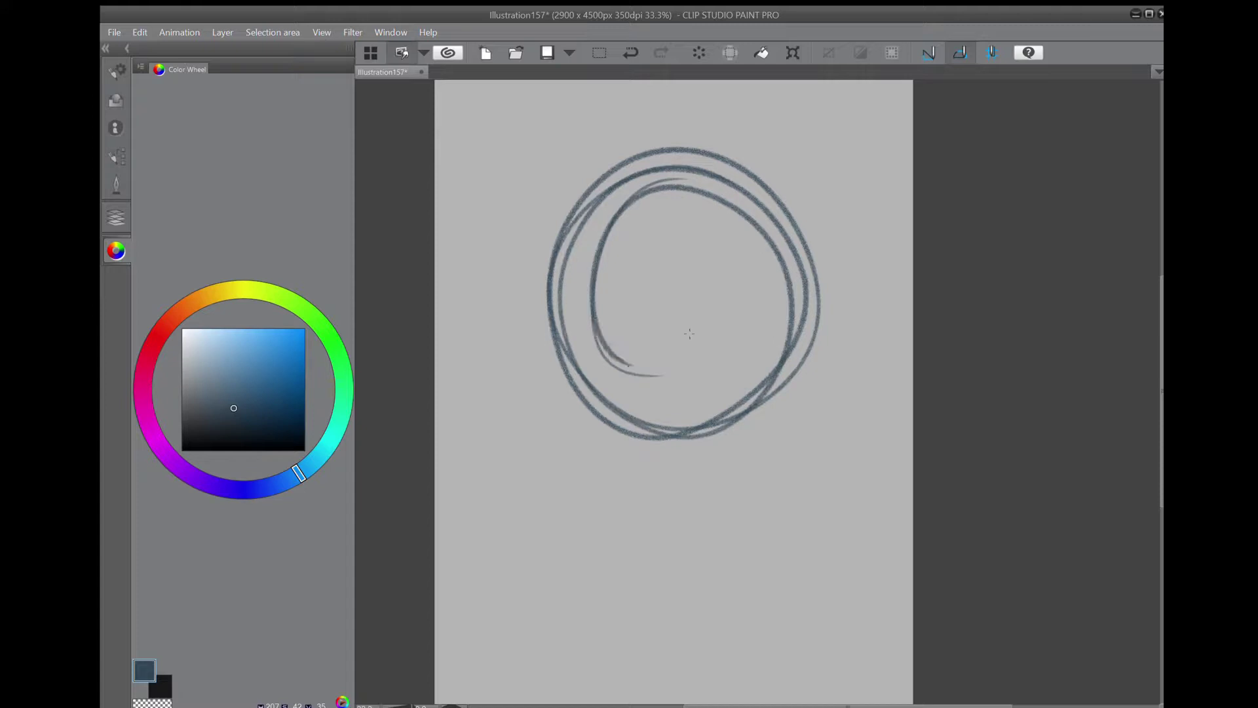
Undo the rough circle strokes until the canvas is blank.
{"action": "scroll", "coordinate": [689, 333], "scroll_direction": "down", "scroll_amount": 2}
{"action": "left_click_drag", "start_coordinate": [689, 333], "coordinate": [588, 310]}
{"action": "key", "text": "ctrl+z"}
{"action": "key", "text": "ctrl+z"}
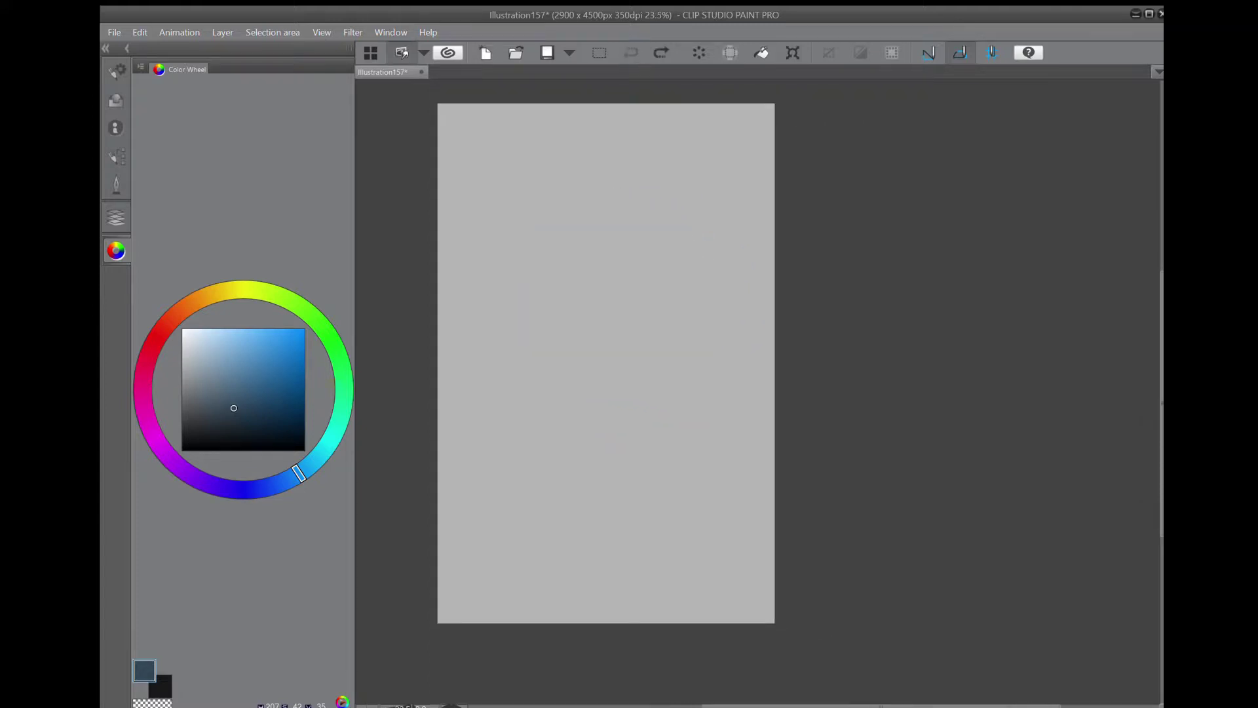
Sketch a loose head circle in the upper middle of the canvas with a short curved guide inside it.
{"action": "mouse_move", "coordinate": [589, 234]}
{"action": "left_mouse_down"}
{"action": "mouse_move", "coordinate": [598, 351]}
{"action": "mouse_move", "coordinate": [652, 308]}
{"action": "mouse_move", "coordinate": [655, 324]}
{"action": "left_mouse_up"}
{"action": "left_click_drag", "start_coordinate": [645, 278], "coordinate": [604, 344]}
Sketch rough shoulder curves below the head and add side and centre guide lines inside the head circle.
{"action": "mouse_move", "coordinate": [586, 431]}
{"action": "left_mouse_down"}
{"action": "mouse_move", "coordinate": [550, 425]}
{"action": "mouse_move", "coordinate": [628, 420]}
{"action": "mouse_move", "coordinate": [535, 422]}
{"action": "mouse_move", "coordinate": [611, 411]}
{"action": "mouse_move", "coordinate": [623, 429]}
{"action": "mouse_move", "coordinate": [558, 405]}
{"action": "mouse_move", "coordinate": [517, 455]}
{"action": "left_mouse_up"}
{"action": "mouse_move", "coordinate": [508, 445]}
{"action": "left_mouse_down"}
{"action": "mouse_move", "coordinate": [552, 405]}
{"action": "mouse_move", "coordinate": [639, 453]}
{"action": "mouse_move", "coordinate": [635, 440]}
{"action": "mouse_move", "coordinate": [662, 497]}
{"action": "mouse_move", "coordinate": [678, 498]}
{"action": "left_mouse_up"}
{"action": "mouse_move", "coordinate": [640, 256]}
{"action": "left_mouse_down"}
{"action": "mouse_move", "coordinate": [645, 331]}
{"action": "mouse_move", "coordinate": [624, 225]}
{"action": "mouse_move", "coordinate": [569, 339]}
{"action": "mouse_move", "coordinate": [639, 267]}
{"action": "mouse_move", "coordinate": [547, 322]}
{"action": "mouse_move", "coordinate": [670, 273]}
{"action": "mouse_move", "coordinate": [573, 342]}
{"action": "mouse_move", "coordinate": [585, 277]}
{"action": "mouse_move", "coordinate": [556, 262]}
{"action": "mouse_move", "coordinate": [639, 282]}
{"action": "mouse_move", "coordinate": [646, 322]}
{"action": "left_mouse_up"}
{"action": "left_click_drag", "start_coordinate": [606, 242], "coordinate": [595, 350]}
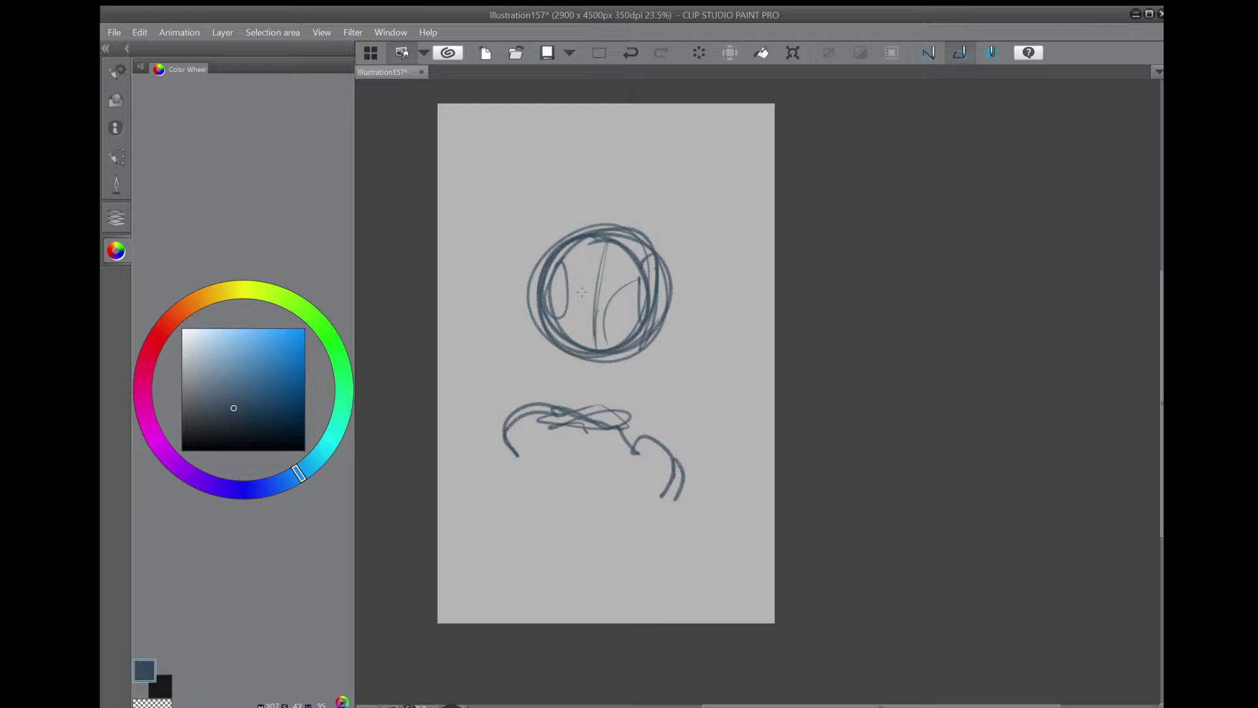
Sketch the neck, the sloping shoulder line and a rounded torso outline beneath the head.
{"action": "left_click_drag", "start_coordinate": [572, 366], "coordinate": [567, 405]}
{"action": "mouse_move", "coordinate": [615, 363]}
{"action": "left_mouse_down"}
{"action": "mouse_move", "coordinate": [614, 408]}
{"action": "mouse_move", "coordinate": [626, 419]}
{"action": "left_mouse_up"}
{"action": "mouse_move", "coordinate": [558, 355]}
{"action": "left_mouse_down"}
{"action": "mouse_move", "coordinate": [570, 403]}
{"action": "mouse_move", "coordinate": [589, 435]}
{"action": "mouse_move", "coordinate": [579, 415]}
{"action": "mouse_move", "coordinate": [584, 430]}
{"action": "mouse_move", "coordinate": [678, 448]}
{"action": "left_mouse_up"}
{"action": "mouse_move", "coordinate": [550, 453]}
{"action": "left_mouse_down"}
{"action": "mouse_move", "coordinate": [533, 484]}
{"action": "mouse_move", "coordinate": [532, 467]}
{"action": "left_mouse_up"}
{"action": "mouse_move", "coordinate": [534, 472]}
{"action": "left_mouse_down"}
{"action": "mouse_move", "coordinate": [523, 529]}
{"action": "mouse_move", "coordinate": [549, 570]}
{"action": "left_mouse_up"}
{"action": "left_click_drag", "start_coordinate": [532, 506], "coordinate": [525, 534]}
{"action": "mouse_move", "coordinate": [529, 535]}
{"action": "left_mouse_down"}
{"action": "mouse_move", "coordinate": [607, 567]}
{"action": "mouse_move", "coordinate": [692, 505]}
{"action": "left_mouse_up"}
{"action": "left_click_drag", "start_coordinate": [669, 476], "coordinate": [653, 438]}
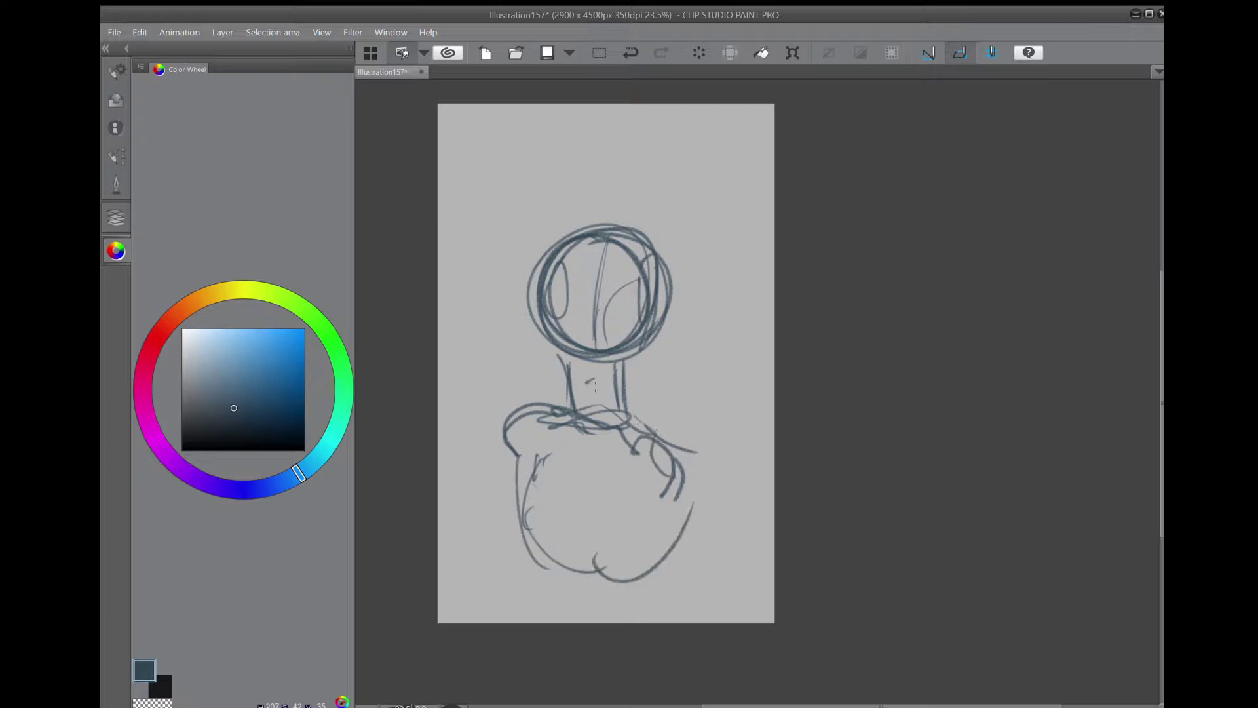
Undo the torso outline and sloping shoulder strokes.
{"action": "key", "text": "ctrl+z"}
{"action": "key", "text": "ctrl+z"}
{"action": "key", "text": "ctrl+z"}
{"action": "key", "text": "ctrl+z"}
{"action": "key", "text": "ctrl+z"}
{"action": "key", "text": "ctrl+z"}
{"action": "key", "text": "ctrl+z"}
{"action": "key", "text": "ctrl+z"}
{"action": "key", "text": "ctrl+z"}
{"action": "key", "text": "ctrl+z"}
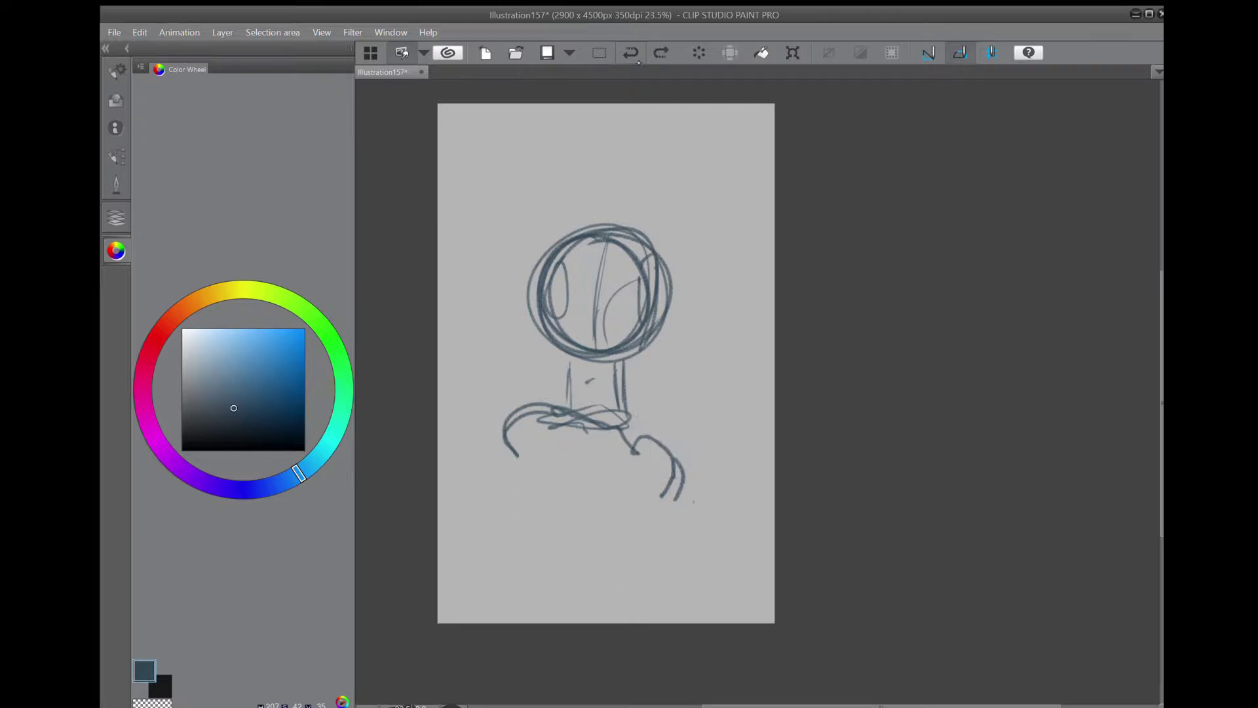
Reinforce the neck sides and sketch new contours over both shoulders.
{"action": "mouse_move", "coordinate": [568, 365]}
{"action": "left_mouse_down"}
{"action": "mouse_move", "coordinate": [597, 385]}
{"action": "mouse_move", "coordinate": [570, 405]}
{"action": "mouse_move", "coordinate": [623, 419]}
{"action": "left_mouse_up"}
{"action": "mouse_move", "coordinate": [567, 392]}
{"action": "left_mouse_down"}
{"action": "mouse_move", "coordinate": [517, 397]}
{"action": "mouse_move", "coordinate": [499, 448]}
{"action": "left_mouse_up"}
{"action": "left_click_drag", "start_coordinate": [504, 418], "coordinate": [517, 452]}
{"action": "left_click_drag", "start_coordinate": [579, 419], "coordinate": [679, 478]}
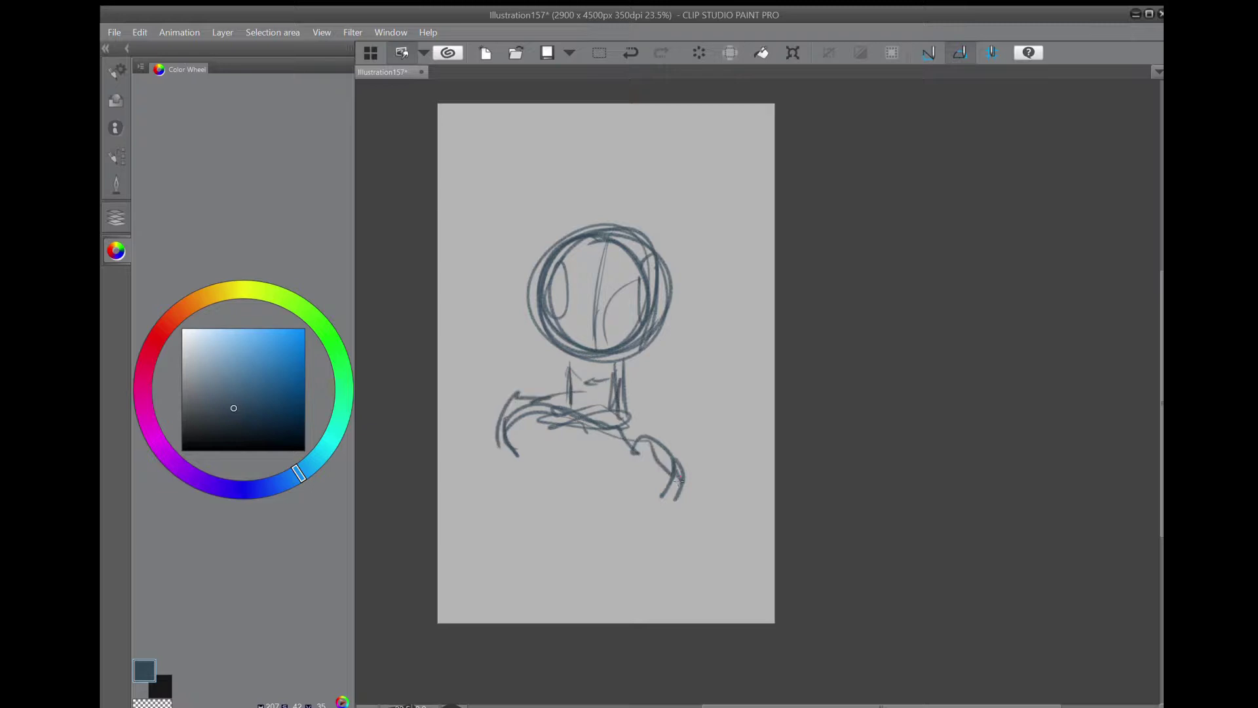
Sketch a rounded ribcage beneath the shoulders with curved contour lines across the chest.
{"action": "left_click_drag", "start_coordinate": [498, 448], "coordinate": [524, 524]}
{"action": "mouse_move", "coordinate": [550, 521]}
{"action": "left_mouse_down"}
{"action": "mouse_move", "coordinate": [580, 548]}
{"action": "mouse_move", "coordinate": [629, 530]}
{"action": "left_mouse_up"}
{"action": "left_click_drag", "start_coordinate": [629, 514], "coordinate": [670, 491]}
{"action": "mouse_move", "coordinate": [520, 426]}
{"action": "left_mouse_down"}
{"action": "mouse_move", "coordinate": [609, 471]}
{"action": "mouse_move", "coordinate": [661, 458]}
{"action": "left_mouse_up"}
{"action": "left_click_drag", "start_coordinate": [545, 399], "coordinate": [594, 420]}
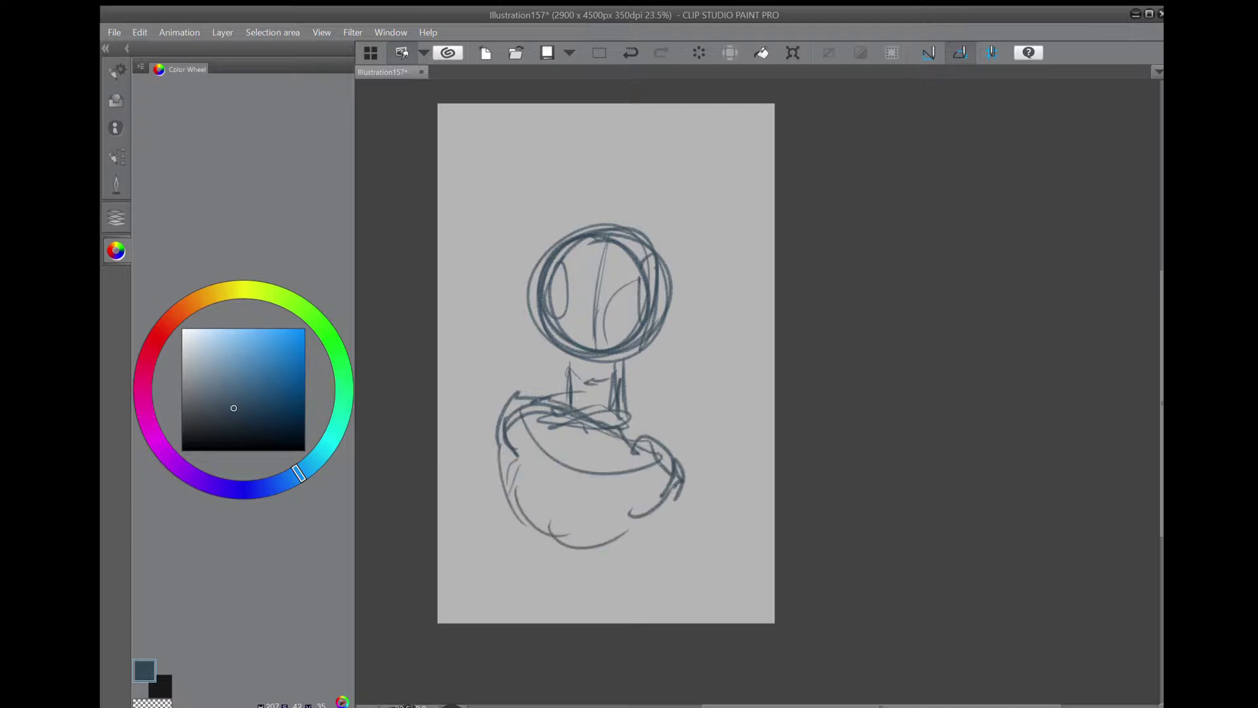
{"action": "left_click_drag", "start_coordinate": [526, 440], "coordinate": [657, 452]}
{"action": "left_click_drag", "start_coordinate": [519, 502], "coordinate": [631, 521]}
Add overlapping curves for the lower torso and sketch the outer lines of both arms.
{"action": "left_click_drag", "start_coordinate": [523, 530], "coordinate": [619, 550]}
{"action": "left_click_drag", "start_coordinate": [554, 544], "coordinate": [609, 586]}
{"action": "left_click_drag", "start_coordinate": [609, 586], "coordinate": [650, 549]}
{"action": "mouse_move", "coordinate": [636, 446]}
{"action": "left_mouse_down"}
{"action": "mouse_move", "coordinate": [686, 480]}
{"action": "mouse_move", "coordinate": [727, 578]}
{"action": "left_mouse_up"}
{"action": "left_click_drag", "start_coordinate": [508, 473], "coordinate": [503, 541]}
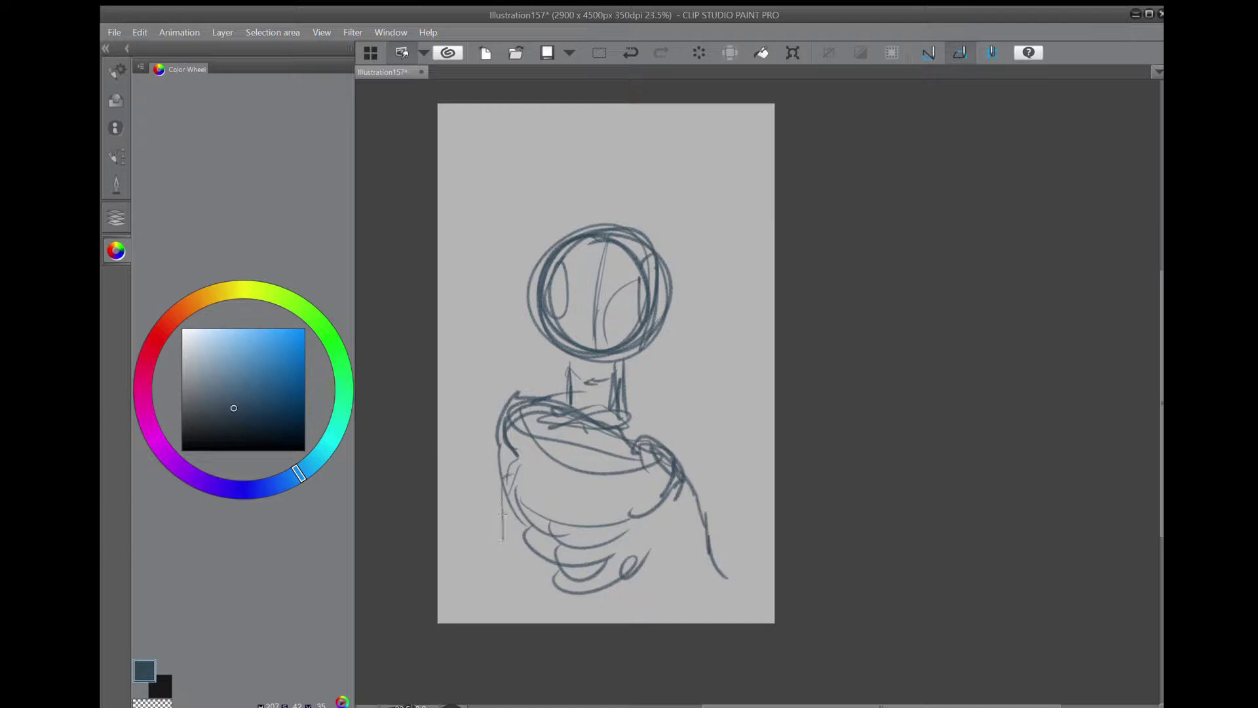
Reinforce the shoulder, strengthen the head's centre line, and sketch the jaw and long torso lines.
{"action": "left_click_drag", "start_coordinate": [628, 429], "coordinate": [675, 454]}
{"action": "mouse_move", "coordinate": [604, 244]}
{"action": "left_mouse_down"}
{"action": "mouse_move", "coordinate": [598, 364]}
{"action": "mouse_move", "coordinate": [602, 351]}
{"action": "left_mouse_up"}
{"action": "left_click_drag", "start_coordinate": [602, 259], "coordinate": [596, 385]}
{"action": "left_click_drag", "start_coordinate": [555, 347], "coordinate": [589, 386]}
{"action": "left_click_drag", "start_coordinate": [590, 382], "coordinate": [610, 387]}
{"action": "left_click_drag", "start_coordinate": [529, 431], "coordinate": [499, 584]}
{"action": "mouse_move", "coordinate": [588, 411]}
{"action": "left_mouse_down"}
{"action": "mouse_move", "coordinate": [548, 462]}
{"action": "mouse_move", "coordinate": [539, 560]}
{"action": "left_mouse_up"}
{"action": "left_click_drag", "start_coordinate": [554, 486], "coordinate": [549, 590]}
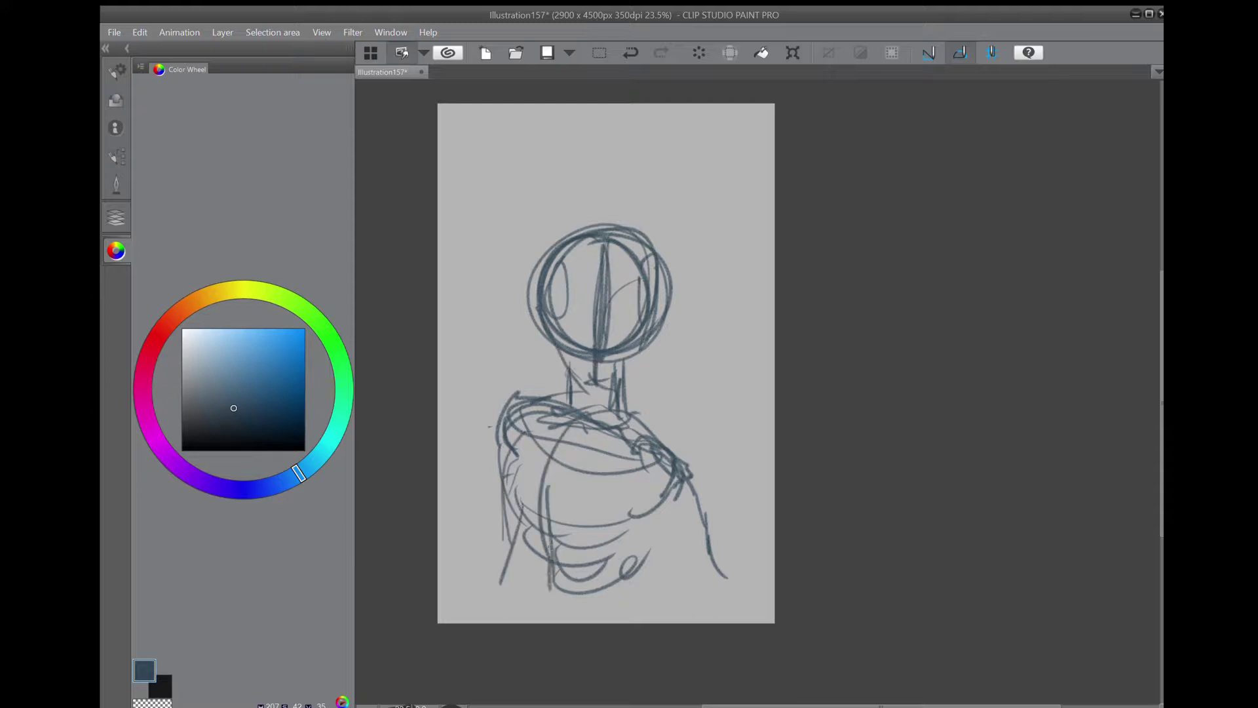
Undo the body, neck, shoulder and head guide strokes back to the initial head circle.
{"action": "key", "text": "ctrl+z"}
{"action": "key", "text": "ctrl+z"}
{"action": "key", "text": "ctrl+z"}
{"action": "key", "text": "ctrl+z"}
{"action": "key", "text": "ctrl+z"}
{"action": "key", "text": "ctrl+z"}
{"action": "key", "text": "ctrl+z"}
{"action": "key", "text": "ctrl+z"}
{"action": "key", "text": "ctrl+z"}
{"action": "key", "text": "ctrl+z"}
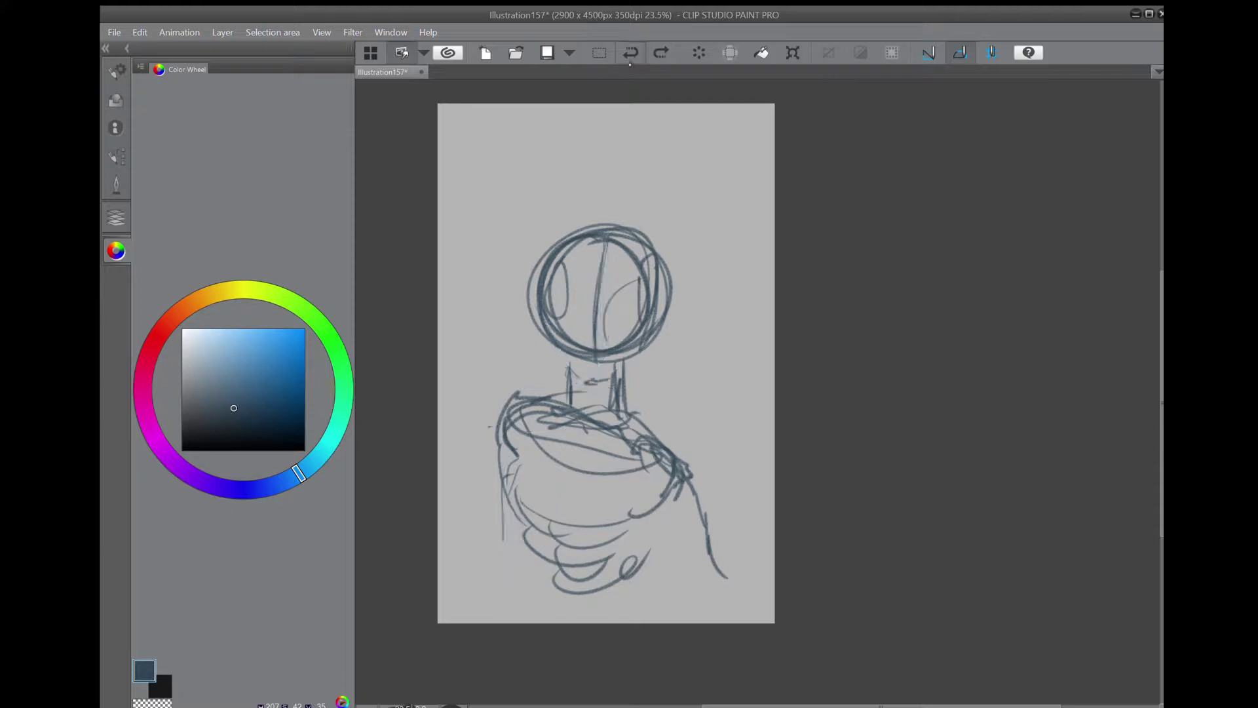
{"action": "key", "text": "ctrl+z"}
{"action": "key", "text": "ctrl+z"}
{"action": "key", "text": "ctrl+z"}
{"action": "key", "text": "ctrl+z"}
{"action": "key", "text": "ctrl+z"}
{"action": "key", "text": "ctrl+z"}
{"action": "key", "text": "ctrl+z"}
{"action": "key", "text": "ctrl+z"}
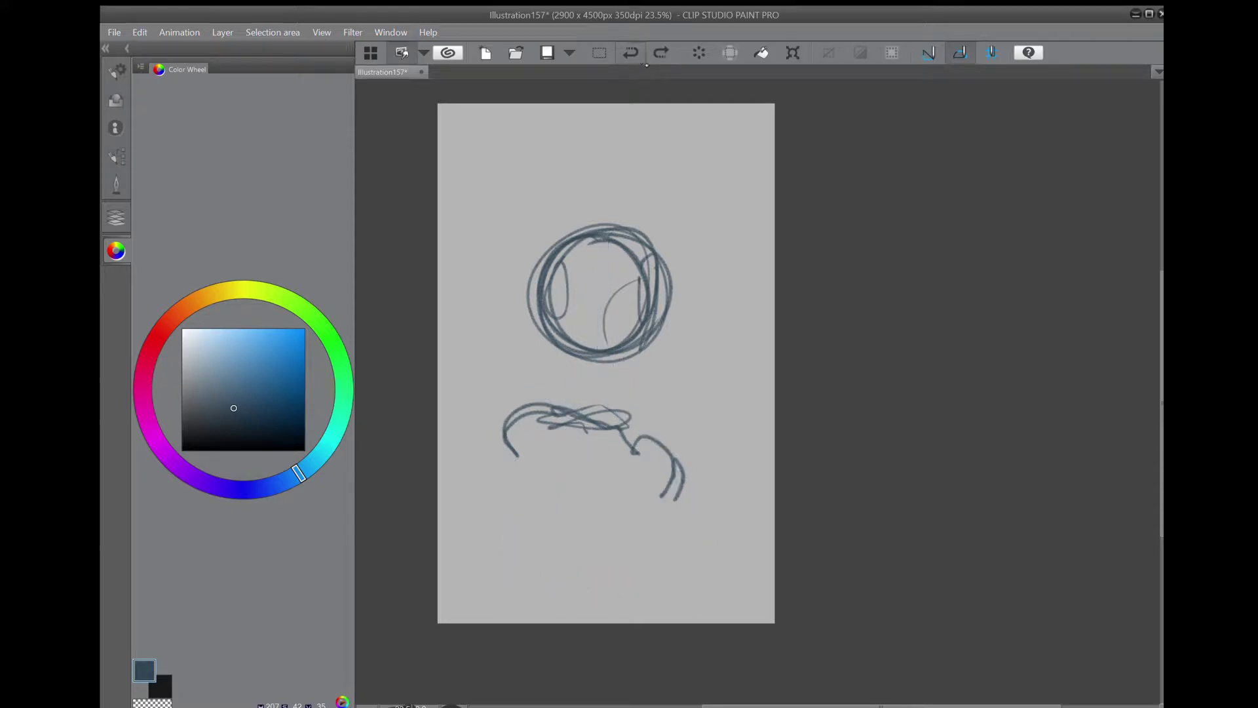
{"action": "left_click", "coordinate": [661, 54]}
{"action": "left_click", "coordinate": [661, 53]}
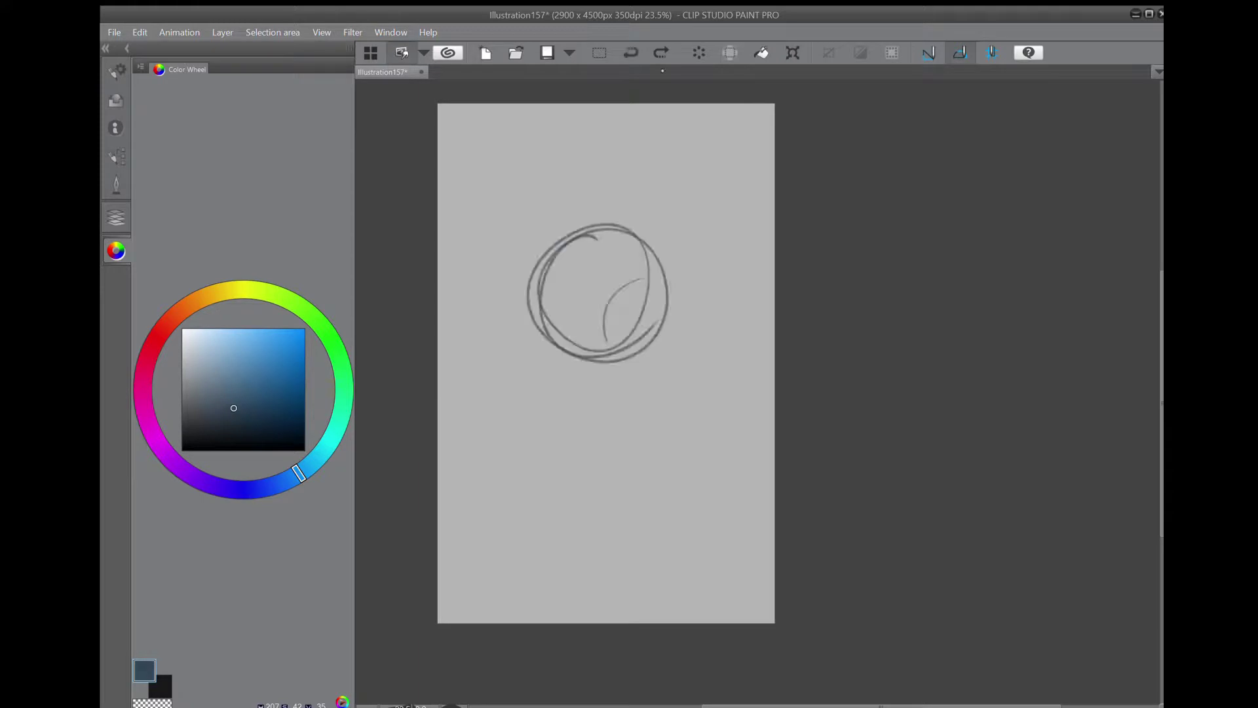
Thicken the head circle and add a vertical centre line and a horizontal eye line across it.
{"action": "mouse_move", "coordinate": [623, 235]}
{"action": "left_mouse_down"}
{"action": "mouse_move", "coordinate": [619, 361]}
{"action": "mouse_move", "coordinate": [574, 358]}
{"action": "mouse_move", "coordinate": [660, 352]}
{"action": "left_mouse_up"}
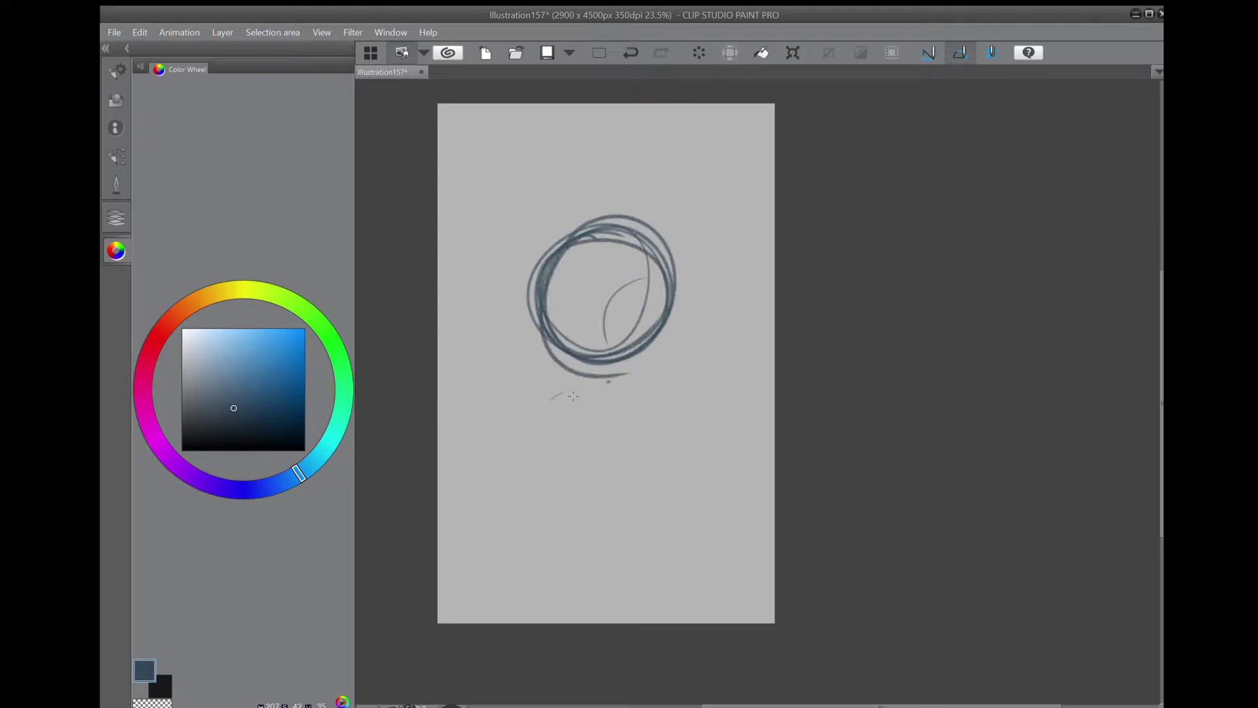
{"action": "mouse_move", "coordinate": [588, 361]}
{"action": "left_mouse_down"}
{"action": "mouse_move", "coordinate": [593, 223]}
{"action": "mouse_move", "coordinate": [668, 262]}
{"action": "mouse_move", "coordinate": [589, 231]}
{"action": "mouse_move", "coordinate": [679, 295]}
{"action": "mouse_move", "coordinate": [660, 258]}
{"action": "mouse_move", "coordinate": [600, 346]}
{"action": "mouse_move", "coordinate": [606, 268]}
{"action": "mouse_move", "coordinate": [613, 308]}
{"action": "left_mouse_up"}
{"action": "left_click_drag", "start_coordinate": [610, 252], "coordinate": [609, 378]}
{"action": "left_click_drag", "start_coordinate": [523, 293], "coordinate": [660, 295]}
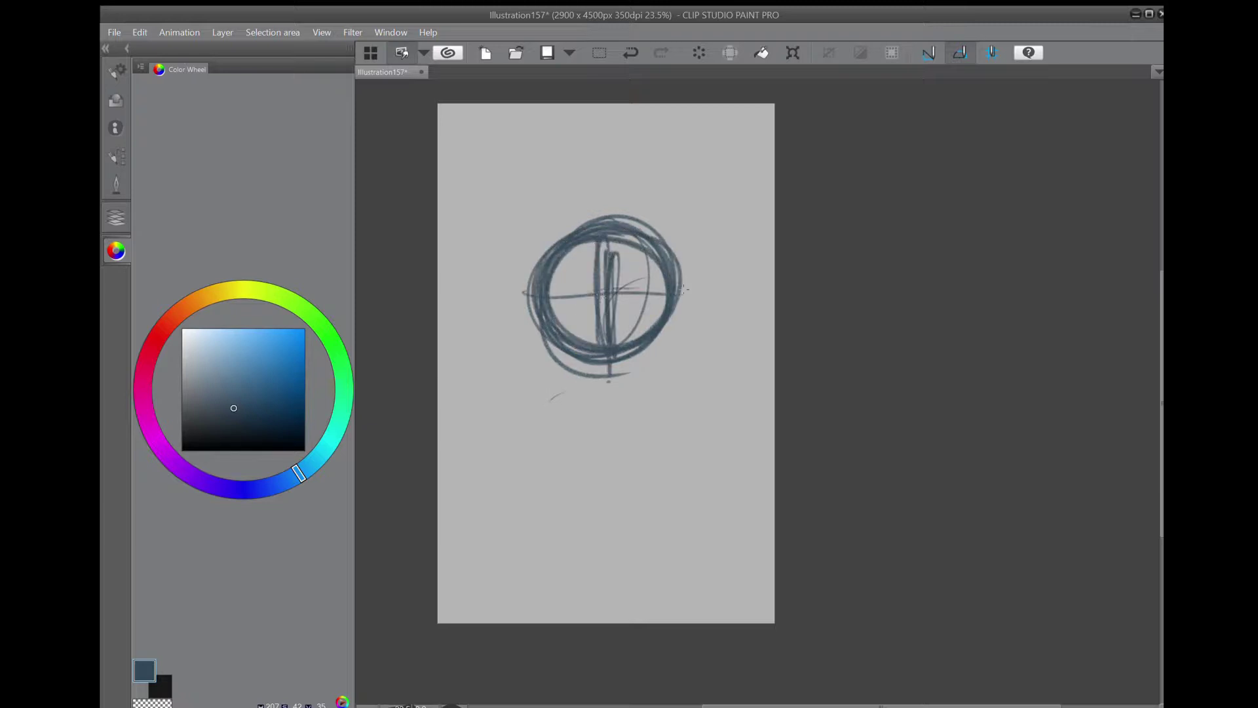
Sketch short strokes for both sides of the neck below the head circle.
{"action": "left_click_drag", "start_coordinate": [597, 367], "coordinate": [576, 434]}
{"action": "left_click_drag", "start_coordinate": [585, 359], "coordinate": [599, 401]}
{"action": "left_click_drag", "start_coordinate": [555, 346], "coordinate": [595, 421]}
{"action": "left_click_drag", "start_coordinate": [582, 378], "coordinate": [603, 420]}
{"action": "left_click_drag", "start_coordinate": [620, 357], "coordinate": [634, 396]}
{"action": "left_click_drag", "start_coordinate": [624, 359], "coordinate": [642, 397]}
Sketch a double curved centre line from the head through the torso to the canvas's lower edge.
{"action": "left_click_drag", "start_coordinate": [582, 301], "coordinate": [621, 535]}
{"action": "mouse_move", "coordinate": [622, 434]}
{"action": "left_mouse_down"}
{"action": "mouse_move", "coordinate": [631, 514]}
{"action": "mouse_move", "coordinate": [560, 622]}
{"action": "left_mouse_up"}
{"action": "mouse_move", "coordinate": [601, 262]}
{"action": "left_mouse_down"}
{"action": "mouse_move", "coordinate": [619, 435]}
{"action": "mouse_move", "coordinate": [536, 622]}
{"action": "left_mouse_up"}
Sketch both shoulders, the collar line and long side contours running down to the canvas's lower edge.
{"action": "mouse_move", "coordinate": [588, 411]}
{"action": "left_mouse_down"}
{"action": "mouse_move", "coordinate": [551, 427]}
{"action": "mouse_move", "coordinate": [511, 475]}
{"action": "left_mouse_up"}
{"action": "left_click_drag", "start_coordinate": [513, 472], "coordinate": [485, 622]}
{"action": "left_click_drag", "start_coordinate": [655, 415], "coordinate": [693, 542]}
{"action": "left_click_drag", "start_coordinate": [712, 510], "coordinate": [672, 623]}
{"action": "mouse_move", "coordinate": [674, 428]}
{"action": "left_mouse_down"}
{"action": "mouse_move", "coordinate": [709, 435]}
{"action": "mouse_move", "coordinate": [655, 623]}
{"action": "left_mouse_up"}
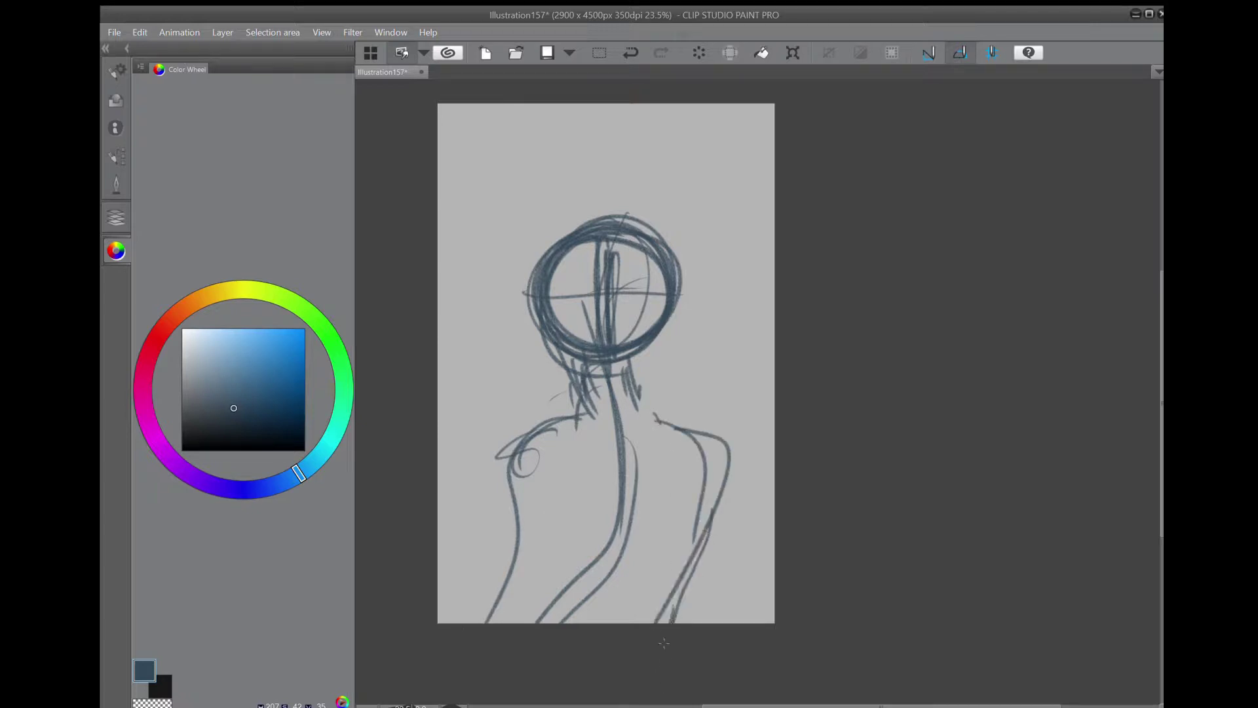
{"action": "mouse_move", "coordinate": [561, 424]}
{"action": "left_mouse_down"}
{"action": "mouse_move", "coordinate": [510, 508]}
{"action": "mouse_move", "coordinate": [506, 626]}
{"action": "left_mouse_up"}
{"action": "left_click_drag", "start_coordinate": [526, 429], "coordinate": [614, 423]}
Reinforce the neck and add a curve beneath the head circle.
{"action": "left_click_drag", "start_coordinate": [625, 359], "coordinate": [635, 412]}
{"action": "left_click_drag", "start_coordinate": [639, 367], "coordinate": [651, 405]}
{"action": "left_click_drag", "start_coordinate": [577, 367], "coordinate": [625, 380]}
Add a lower eye line, narrow the jaw to a pointed chin, and mark a horizontal guide for the lower face.
{"action": "left_click_drag", "start_coordinate": [550, 304], "coordinate": [695, 308]}
{"action": "left_click_drag", "start_coordinate": [655, 266], "coordinate": [657, 352]}
{"action": "left_click_drag", "start_coordinate": [553, 327], "coordinate": [588, 384]}
{"action": "mouse_move", "coordinate": [678, 292]}
{"action": "left_mouse_down"}
{"action": "mouse_move", "coordinate": [639, 373]}
{"action": "mouse_move", "coordinate": [603, 384]}
{"action": "left_mouse_up"}
{"action": "mouse_move", "coordinate": [598, 328]}
{"action": "left_mouse_down"}
{"action": "mouse_move", "coordinate": [556, 328]}
{"action": "mouse_move", "coordinate": [649, 329]}
{"action": "left_mouse_up"}
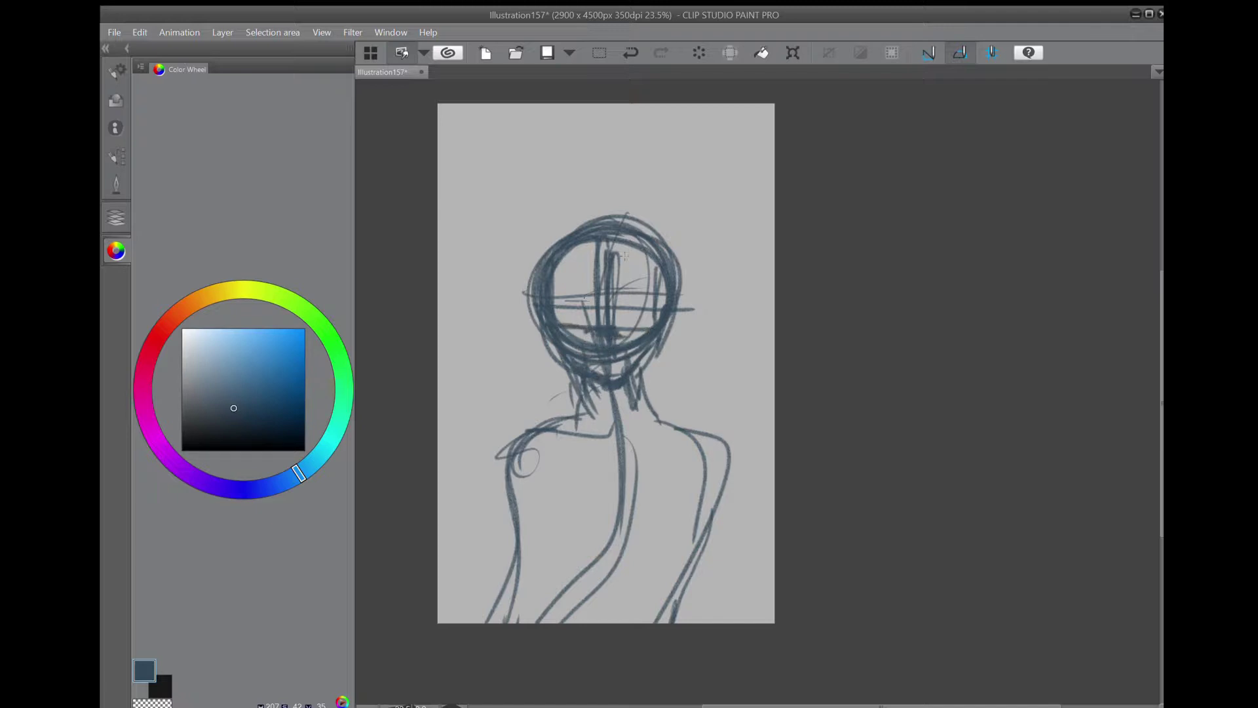
Sketch long hair strands falling from both sides of the head towards the shoulders.
{"action": "mouse_move", "coordinate": [570, 233]}
{"action": "left_mouse_down"}
{"action": "mouse_move", "coordinate": [537, 261]}
{"action": "mouse_move", "coordinate": [517, 354]}
{"action": "mouse_move", "coordinate": [525, 413]}
{"action": "left_mouse_up"}
{"action": "left_click_drag", "start_coordinate": [554, 319], "coordinate": [538, 414]}
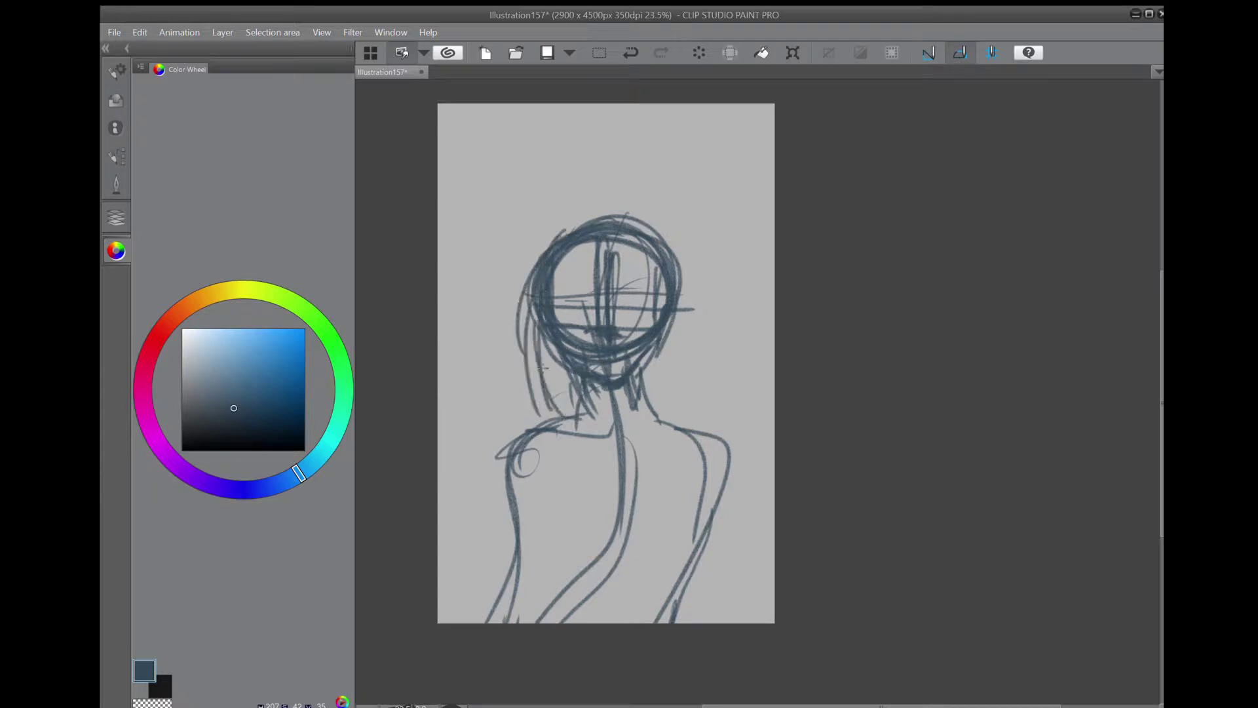
{"action": "left_click_drag", "start_coordinate": [683, 278], "coordinate": [675, 383]}
{"action": "left_click_drag", "start_coordinate": [681, 324], "coordinate": [668, 407]}
{"action": "left_click_drag", "start_coordinate": [675, 337], "coordinate": [659, 397]}
{"action": "left_click_drag", "start_coordinate": [536, 365], "coordinate": [550, 420]}
Erase the outer hair strands beside the head and the overlapping lines around the chin with the Hard eraser.
{"action": "left_click", "coordinate": [116, 185]}
{"action": "key", "text": "e"}
{"action": "mouse_move", "coordinate": [513, 261]}
{"action": "left_mouse_down"}
{"action": "mouse_move", "coordinate": [528, 281]}
{"action": "mouse_move", "coordinate": [522, 323]}
{"action": "mouse_move", "coordinate": [528, 287]}
{"action": "mouse_move", "coordinate": [531, 303]}
{"action": "mouse_move", "coordinate": [522, 403]}
{"action": "left_mouse_up"}
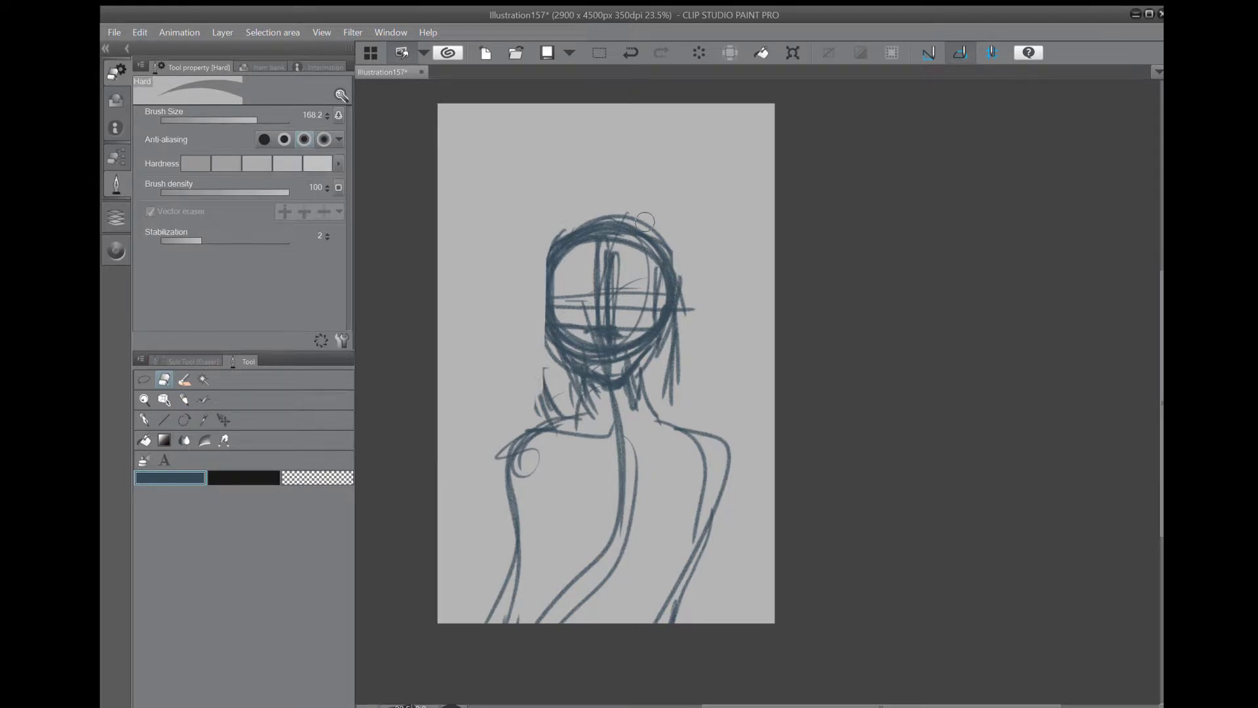
{"action": "mouse_move", "coordinate": [647, 347]}
{"action": "left_mouse_down"}
{"action": "mouse_move", "coordinate": [593, 372]}
{"action": "mouse_move", "coordinate": [625, 380]}
{"action": "left_mouse_up"}
{"action": "left_click_drag", "start_coordinate": [685, 342], "coordinate": [686, 376]}
{"action": "left_click_drag", "start_coordinate": [691, 283], "coordinate": [684, 323]}
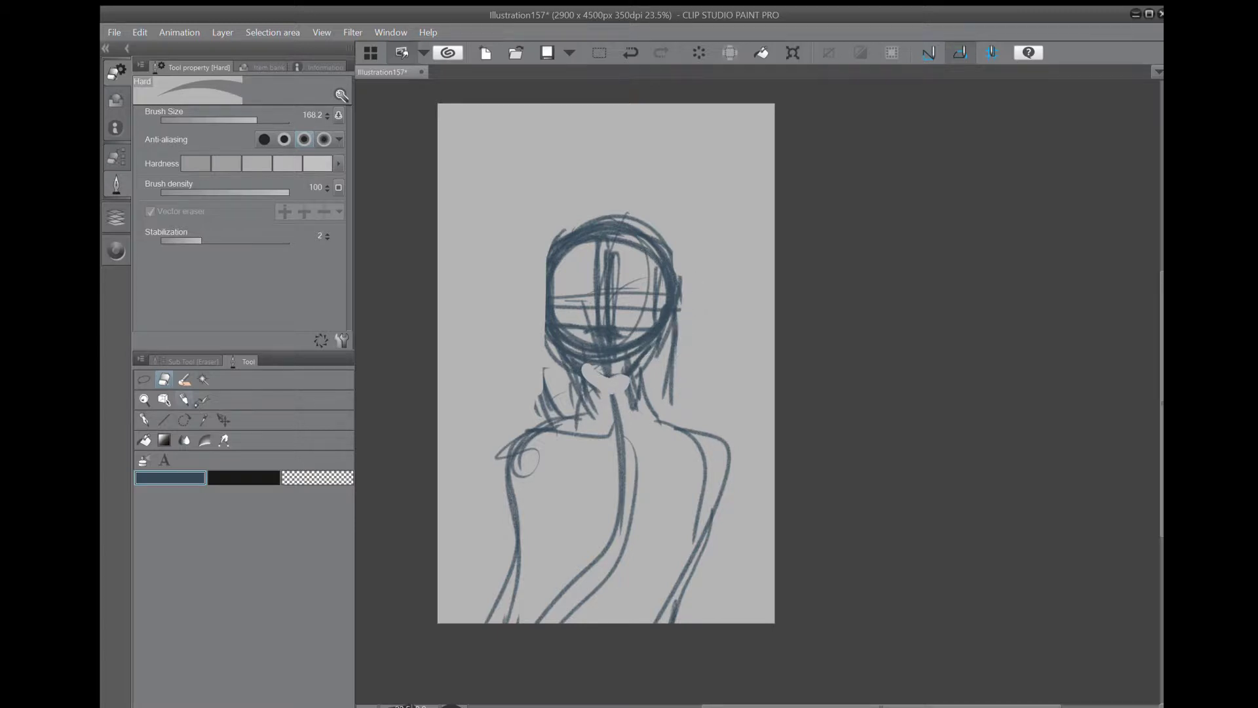
Redraw the side contours of the head with the Real pencil.
{"action": "left_click", "coordinate": [188, 400]}
{"action": "mouse_move", "coordinate": [547, 258]}
{"action": "left_mouse_down"}
{"action": "mouse_move", "coordinate": [535, 317]}
{"action": "mouse_move", "coordinate": [544, 268]}
{"action": "mouse_move", "coordinate": [557, 324]}
{"action": "left_mouse_up"}
{"action": "left_click_drag", "start_coordinate": [563, 265], "coordinate": [549, 318]}
{"action": "left_click_drag", "start_coordinate": [665, 277], "coordinate": [655, 323]}
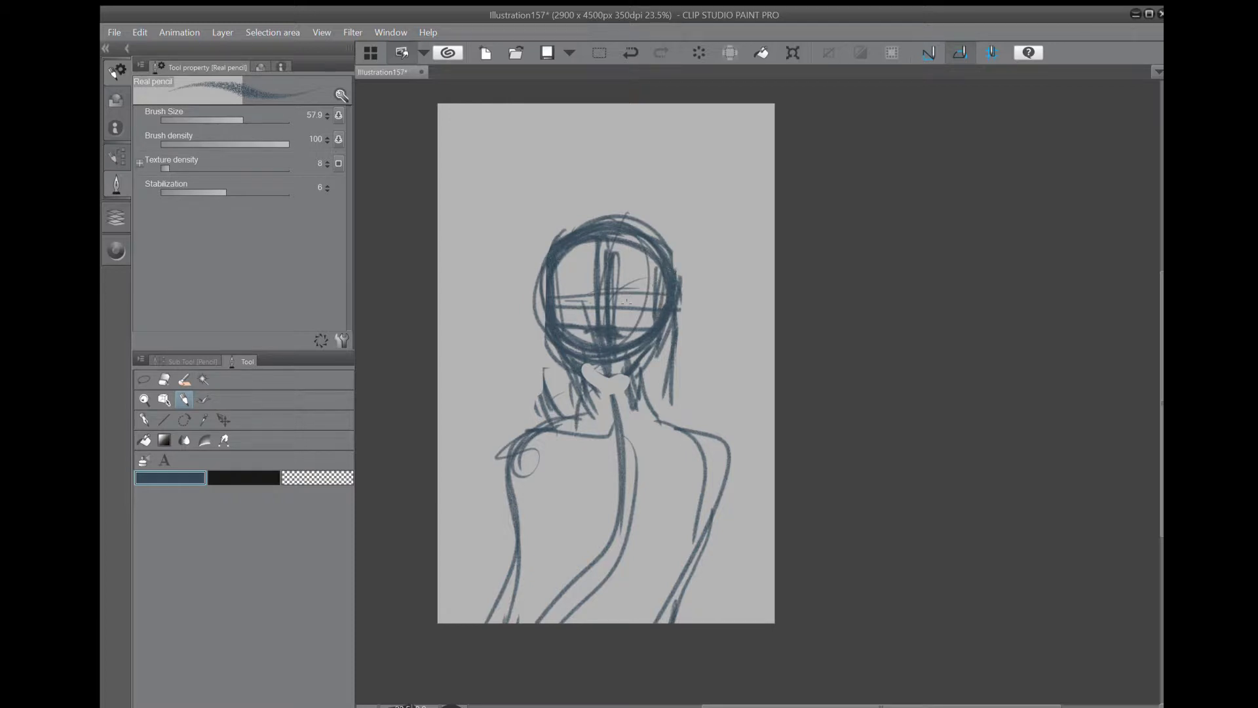
Mark the eyes, redraw the jaw and pointed chin, and strengthen the face's vertical centre line.
{"action": "mouse_move", "coordinate": [588, 301]}
{"action": "left_mouse_down"}
{"action": "mouse_move", "coordinate": [566, 299]}
{"action": "mouse_move", "coordinate": [646, 301]}
{"action": "left_mouse_up"}
{"action": "mouse_move", "coordinate": [576, 369]}
{"action": "left_mouse_down"}
{"action": "mouse_move", "coordinate": [597, 385]}
{"action": "mouse_move", "coordinate": [626, 375]}
{"action": "mouse_move", "coordinate": [603, 390]}
{"action": "left_mouse_up"}
{"action": "left_click_drag", "start_coordinate": [647, 355], "coordinate": [619, 382]}
{"action": "left_click_drag", "start_coordinate": [604, 385], "coordinate": [595, 391]}
{"action": "left_click_drag", "start_coordinate": [665, 327], "coordinate": [619, 385]}
{"action": "left_click_drag", "start_coordinate": [604, 242], "coordinate": [605, 326]}
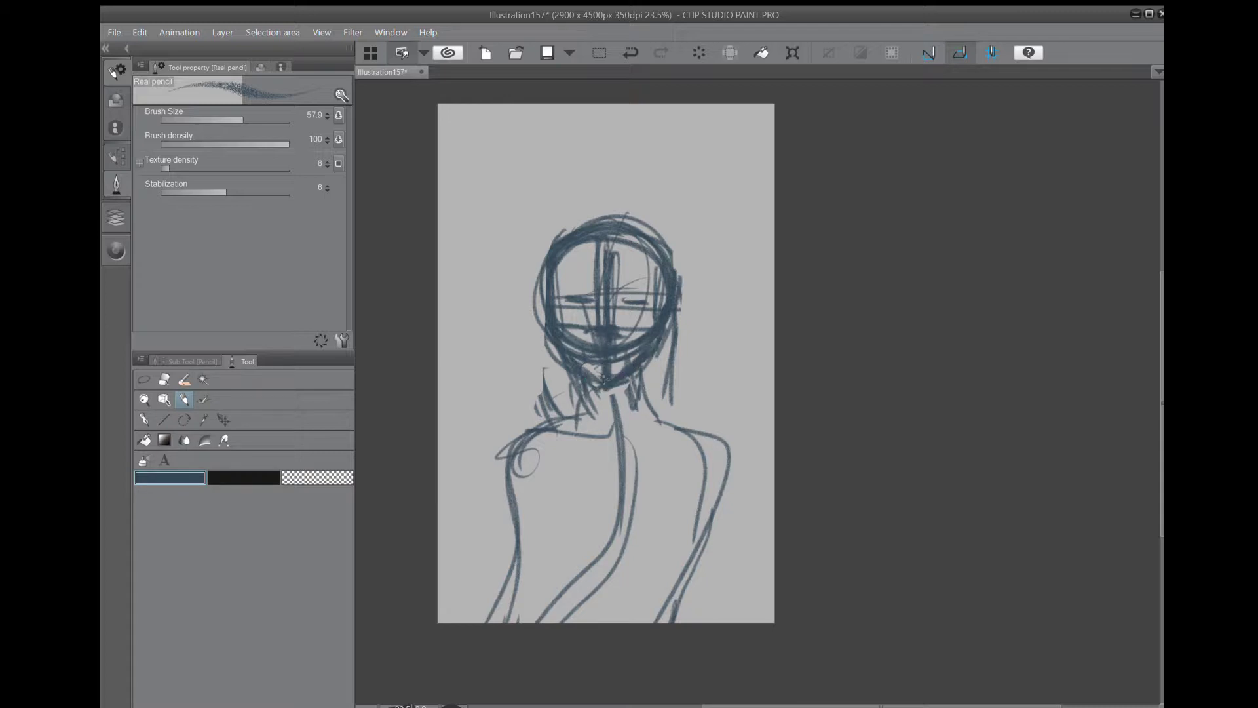
Sketch the ear areas, darken the neck and both shoulder contours, and add strokes under the eyes.
{"action": "left_click_drag", "start_coordinate": [539, 305], "coordinate": [554, 347]}
{"action": "left_click_drag", "start_coordinate": [683, 311], "coordinate": [627, 418]}
{"action": "mouse_move", "coordinate": [589, 421]}
{"action": "left_mouse_down"}
{"action": "mouse_move", "coordinate": [585, 383]}
{"action": "mouse_move", "coordinate": [582, 425]}
{"action": "mouse_move", "coordinate": [545, 427]}
{"action": "mouse_move", "coordinate": [519, 482]}
{"action": "left_mouse_up"}
{"action": "mouse_move", "coordinate": [652, 415]}
{"action": "left_mouse_down"}
{"action": "mouse_move", "coordinate": [718, 451]}
{"action": "mouse_move", "coordinate": [707, 503]}
{"action": "mouse_move", "coordinate": [693, 511]}
{"action": "left_mouse_up"}
{"action": "left_click_drag", "start_coordinate": [563, 308], "coordinate": [617, 321]}
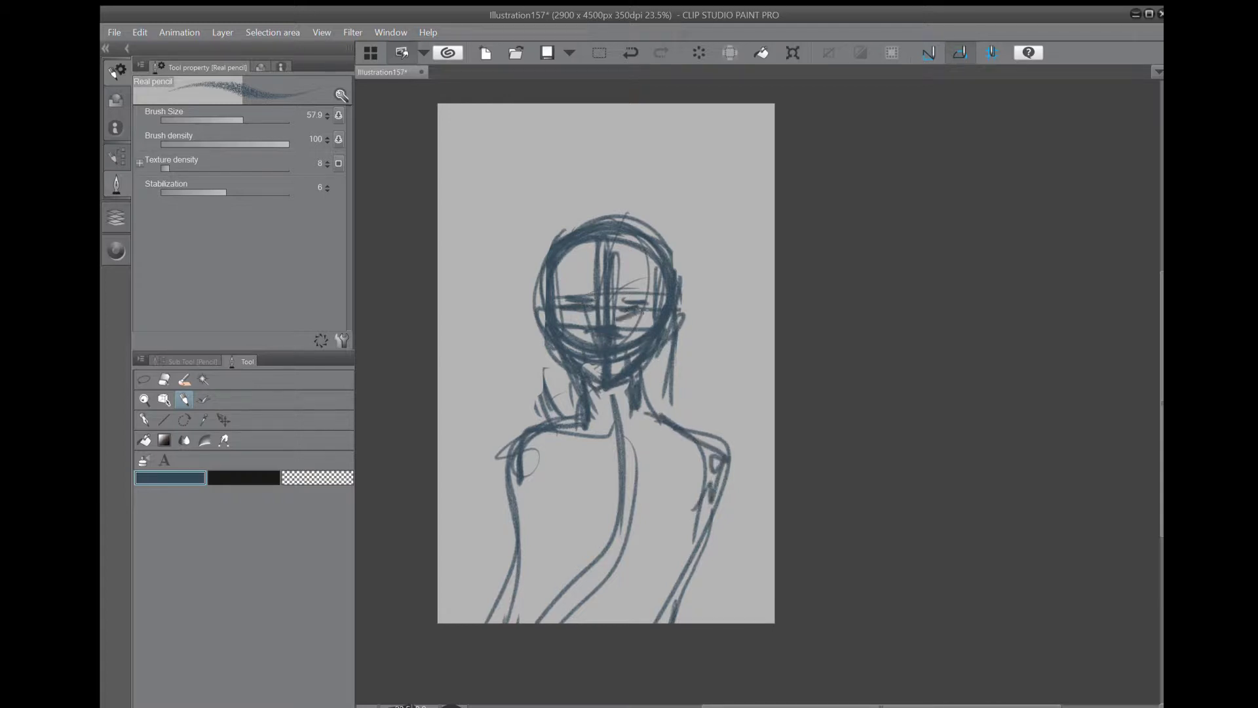
Sketch long hair locks flowing from both sides of the head down to the shoulders.
{"action": "left_click_drag", "start_coordinate": [546, 269], "coordinate": [505, 430]}
{"action": "left_click_drag", "start_coordinate": [544, 364], "coordinate": [509, 422]}
{"action": "left_click_drag", "start_coordinate": [516, 421], "coordinate": [537, 453]}
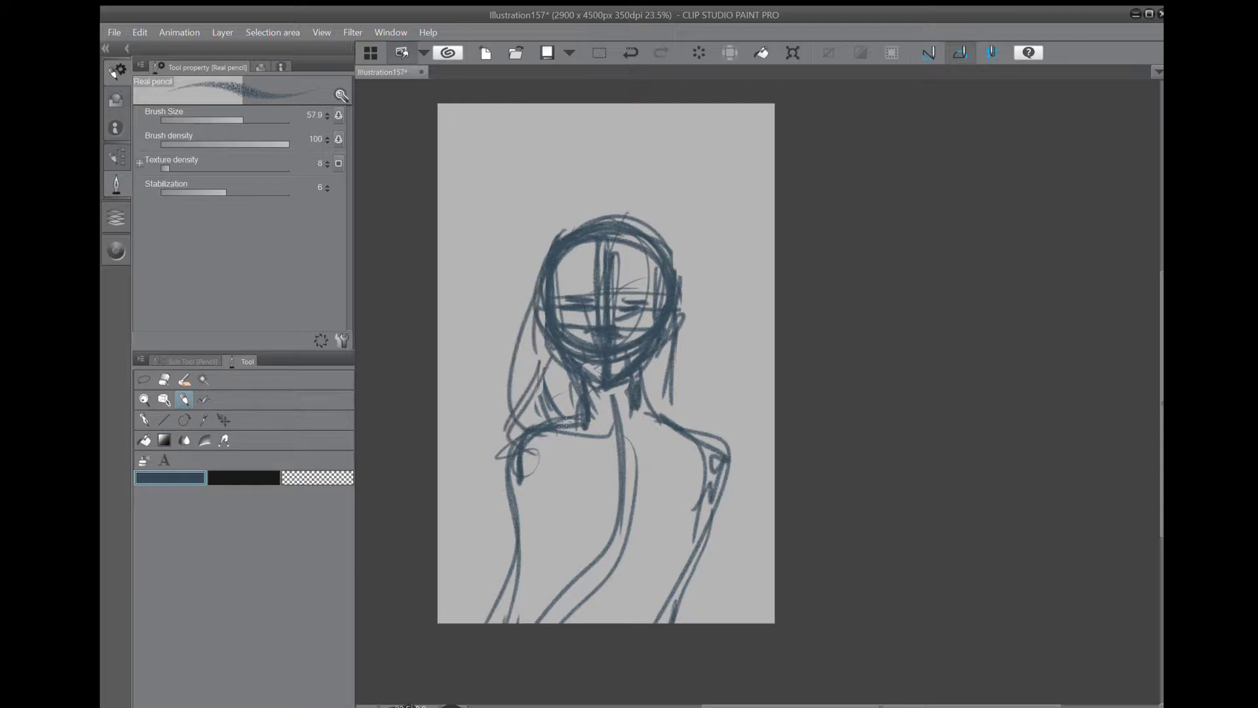
{"action": "mouse_move", "coordinate": [685, 287]}
{"action": "left_mouse_down"}
{"action": "mouse_move", "coordinate": [693, 420]}
{"action": "mouse_move", "coordinate": [676, 429]}
{"action": "left_mouse_up"}
{"action": "left_click_drag", "start_coordinate": [675, 244], "coordinate": [678, 423]}
{"action": "left_click_drag", "start_coordinate": [677, 368], "coordinate": [672, 429]}
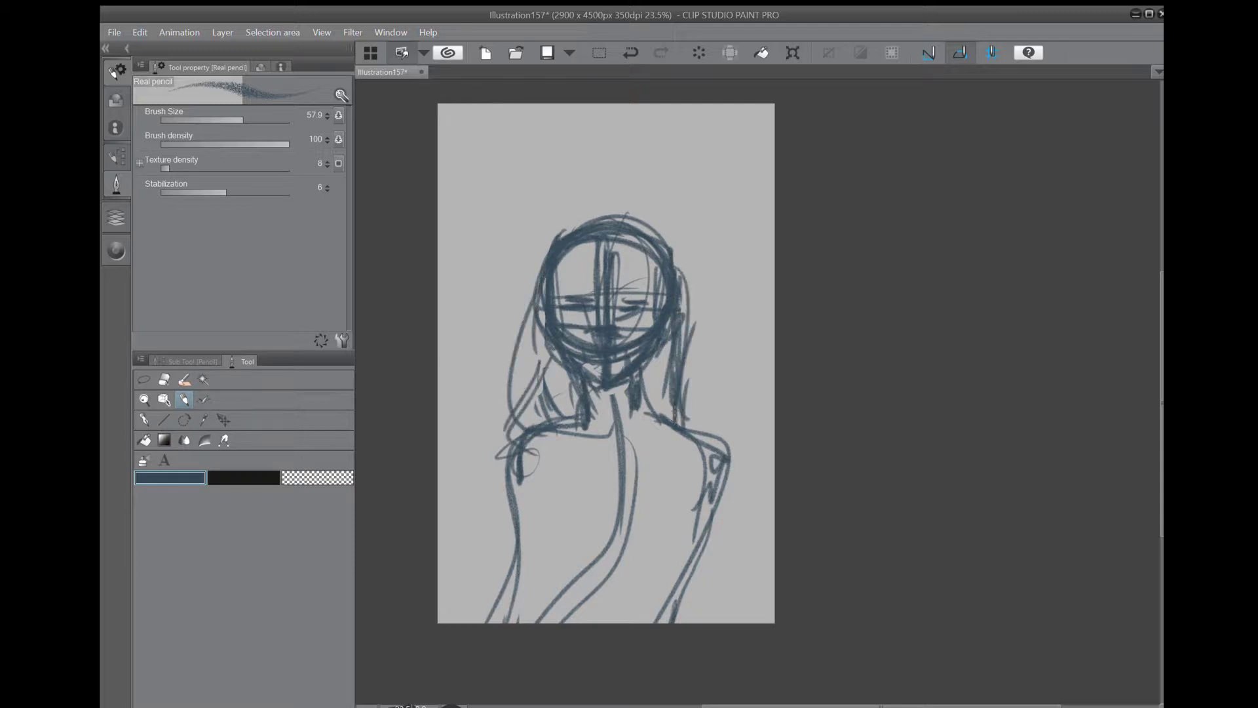
Erase the outermost hair strands on the side of the head with the ear.
{"action": "key", "text": "e"}
{"action": "left_click_drag", "start_coordinate": [688, 262], "coordinate": [695, 389]}
{"action": "left_click_drag", "start_coordinate": [693, 318], "coordinate": [691, 388]}
Sketch parted bangs over the forehead and longer hair strands framing both sides of the face with the pencil.
{"action": "key", "text": "p"}
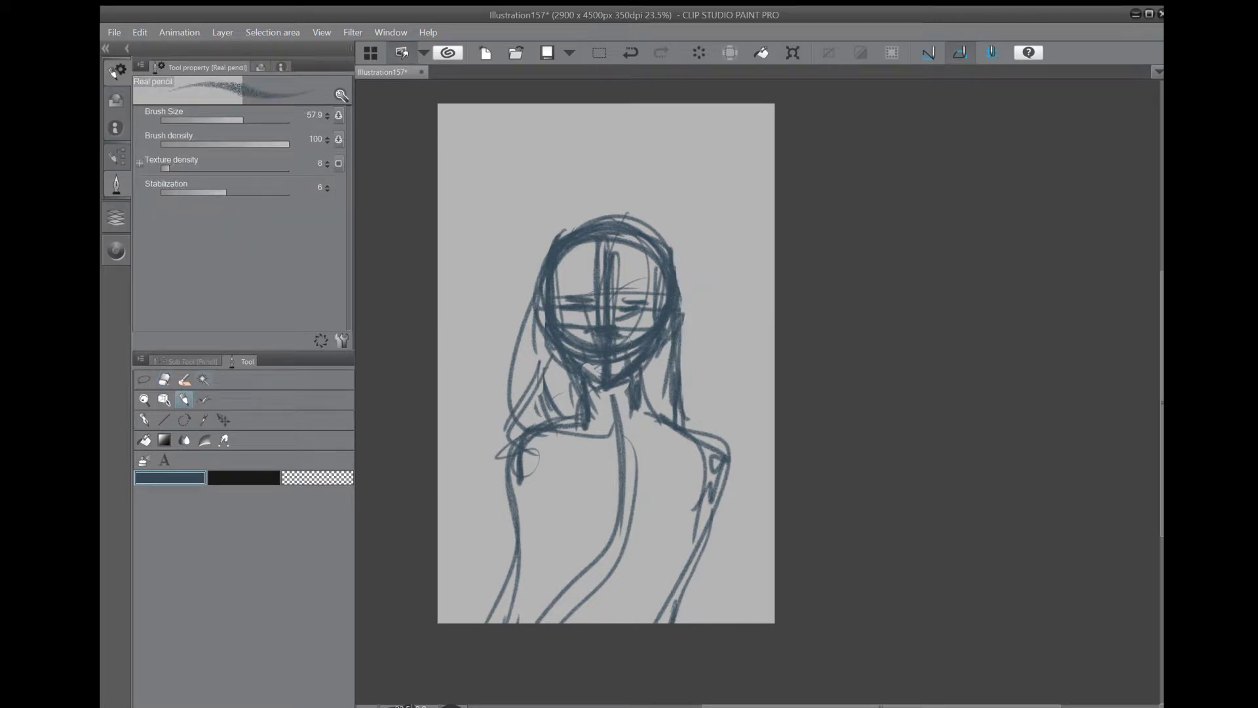
{"action": "left_click_drag", "start_coordinate": [664, 231], "coordinate": [677, 317]}
{"action": "mouse_move", "coordinate": [611, 259]}
{"action": "left_mouse_down"}
{"action": "mouse_move", "coordinate": [643, 295]}
{"action": "mouse_move", "coordinate": [675, 392]}
{"action": "mouse_move", "coordinate": [650, 330]}
{"action": "left_mouse_up"}
{"action": "left_click_drag", "start_coordinate": [652, 352], "coordinate": [672, 422]}
{"action": "mouse_move", "coordinate": [593, 253]}
{"action": "left_mouse_down"}
{"action": "mouse_move", "coordinate": [554, 296]}
{"action": "mouse_move", "coordinate": [552, 387]}
{"action": "left_mouse_up"}
{"action": "left_click_drag", "start_coordinate": [549, 342], "coordinate": [552, 422]}
{"action": "left_click_drag", "start_coordinate": [678, 273], "coordinate": [692, 444]}
Sketch the top's straps, its neckline across the chest and the bust contours.
{"action": "left_click_drag", "start_coordinate": [545, 438], "coordinate": [532, 514]}
{"action": "left_click_drag", "start_coordinate": [553, 432], "coordinate": [532, 511]}
{"action": "mouse_move", "coordinate": [573, 404]}
{"action": "left_mouse_down"}
{"action": "mouse_move", "coordinate": [540, 511]}
{"action": "mouse_move", "coordinate": [703, 420]}
{"action": "mouse_move", "coordinate": [541, 489]}
{"action": "mouse_move", "coordinate": [652, 507]}
{"action": "left_mouse_up"}
{"action": "mouse_move", "coordinate": [534, 516]}
{"action": "left_mouse_down"}
{"action": "mouse_move", "coordinate": [544, 547]}
{"action": "mouse_move", "coordinate": [606, 552]}
{"action": "mouse_move", "coordinate": [648, 521]}
{"action": "left_mouse_up"}
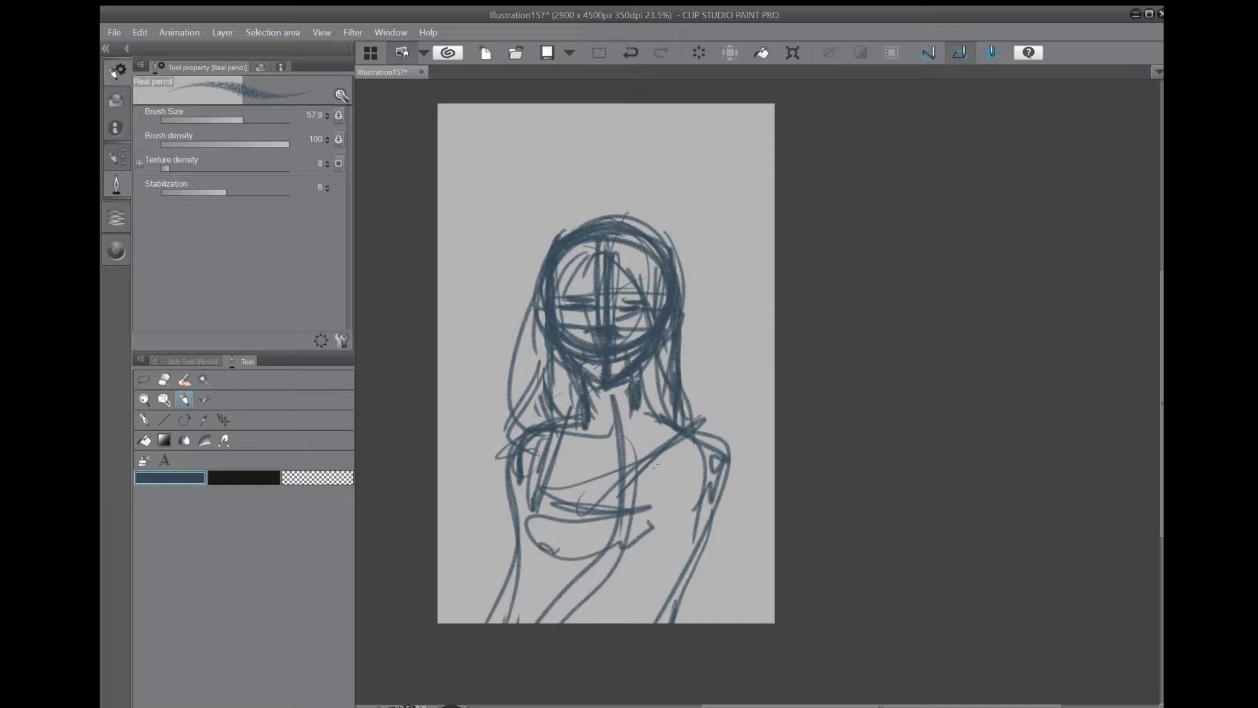
{"action": "mouse_move", "coordinate": [665, 427]}
{"action": "left_mouse_down"}
{"action": "mouse_move", "coordinate": [634, 514]}
{"action": "mouse_move", "coordinate": [645, 516]}
{"action": "left_mouse_up"}
{"action": "mouse_move", "coordinate": [644, 516]}
{"action": "left_mouse_down"}
{"action": "mouse_move", "coordinate": [668, 481]}
{"action": "mouse_move", "coordinate": [666, 517]}
{"action": "left_mouse_up"}
Sketch the inner and outer contours of the arm on the figure's right-hand side down to the canvas's lower edge.
{"action": "mouse_move", "coordinate": [641, 522]}
{"action": "left_mouse_down"}
{"action": "mouse_move", "coordinate": [557, 583]}
{"action": "mouse_move", "coordinate": [713, 466]}
{"action": "mouse_move", "coordinate": [702, 621]}
{"action": "mouse_move", "coordinate": [717, 593]}
{"action": "left_mouse_up"}
{"action": "left_click_drag", "start_coordinate": [676, 512], "coordinate": [708, 619]}
{"action": "left_click_drag", "start_coordinate": [666, 544], "coordinate": [695, 624]}
{"action": "left_click_drag", "start_coordinate": [714, 515], "coordinate": [701, 626]}
{"action": "mouse_move", "coordinate": [727, 462]}
{"action": "left_mouse_down"}
{"action": "mouse_move", "coordinate": [718, 524]}
{"action": "mouse_move", "coordinate": [733, 624]}
{"action": "left_mouse_up"}
Sketch folds across the waist, the opposite arm's lower contours and both sides of the waist.
{"action": "mouse_move", "coordinate": [721, 554]}
{"action": "left_mouse_down"}
{"action": "mouse_move", "coordinate": [747, 622]}
{"action": "mouse_move", "coordinate": [554, 570]}
{"action": "left_mouse_up"}
{"action": "mouse_move", "coordinate": [629, 610]}
{"action": "left_mouse_down"}
{"action": "mouse_move", "coordinate": [521, 484]}
{"action": "mouse_move", "coordinate": [506, 626]}
{"action": "left_mouse_up"}
{"action": "left_click_drag", "start_coordinate": [508, 557], "coordinate": [484, 624]}
{"action": "mouse_move", "coordinate": [544, 556]}
{"action": "left_mouse_down"}
{"action": "mouse_move", "coordinate": [555, 613]}
{"action": "mouse_move", "coordinate": [545, 622]}
{"action": "left_mouse_up"}
{"action": "left_click_drag", "start_coordinate": [669, 558], "coordinate": [649, 623]}
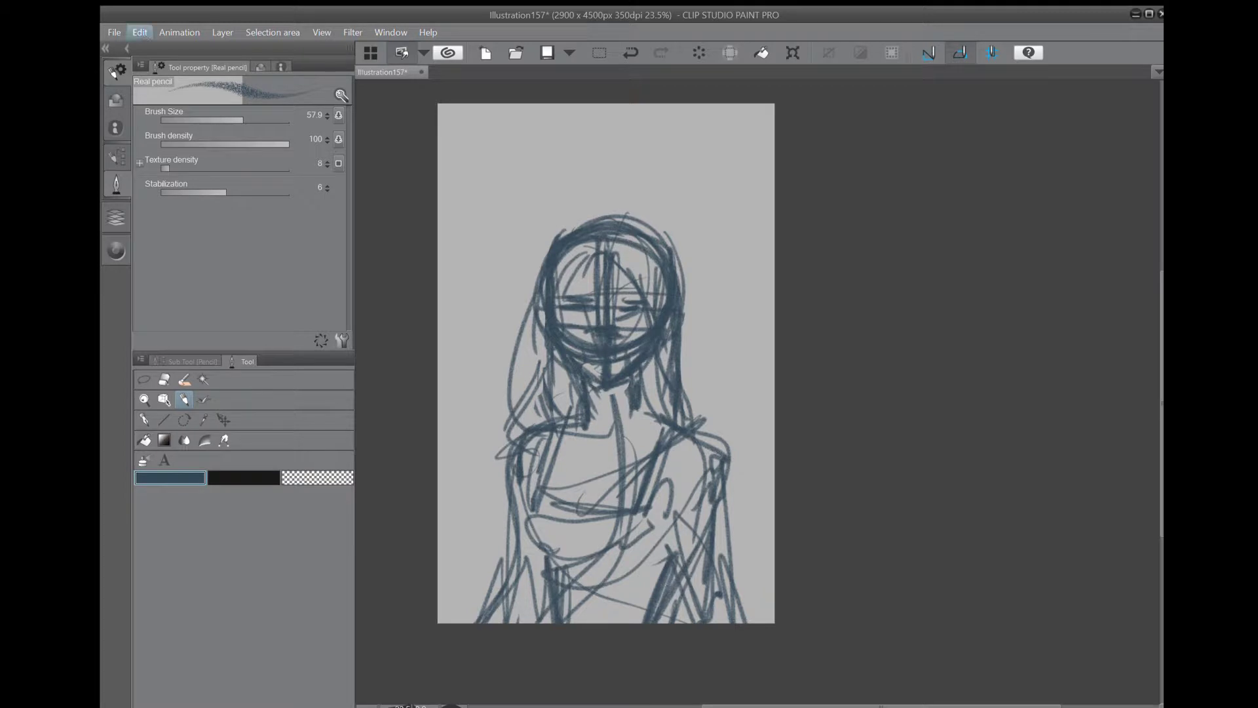
Flip the canvas horizontally.
{"action": "left_click", "coordinate": [423, 431]}
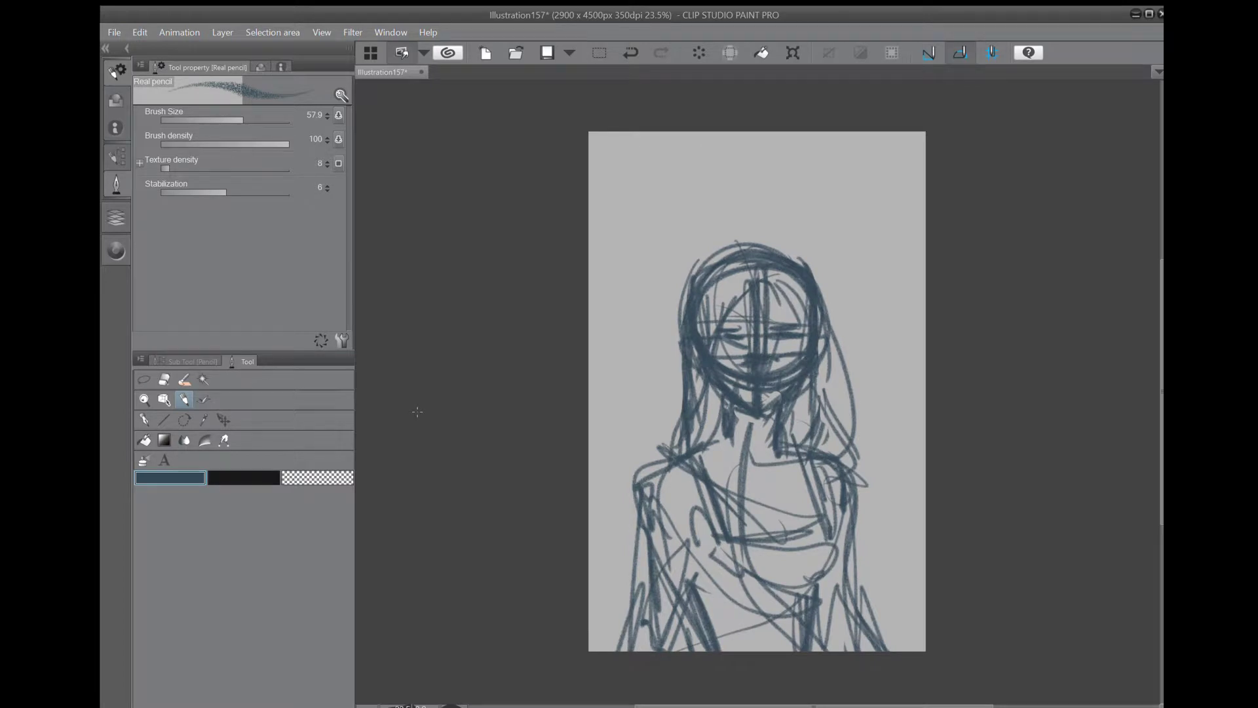
Erase the arm on the canvas's left side and redraw its shoulder, outer and inner contours down to the canvas's lower edge.
{"action": "key", "text": "e"}
{"action": "mouse_move", "coordinate": [658, 487]}
{"action": "left_mouse_down"}
{"action": "mouse_move", "coordinate": [635, 570]}
{"action": "mouse_move", "coordinate": [655, 472]}
{"action": "mouse_move", "coordinate": [629, 544]}
{"action": "mouse_move", "coordinate": [663, 600]}
{"action": "left_mouse_up"}
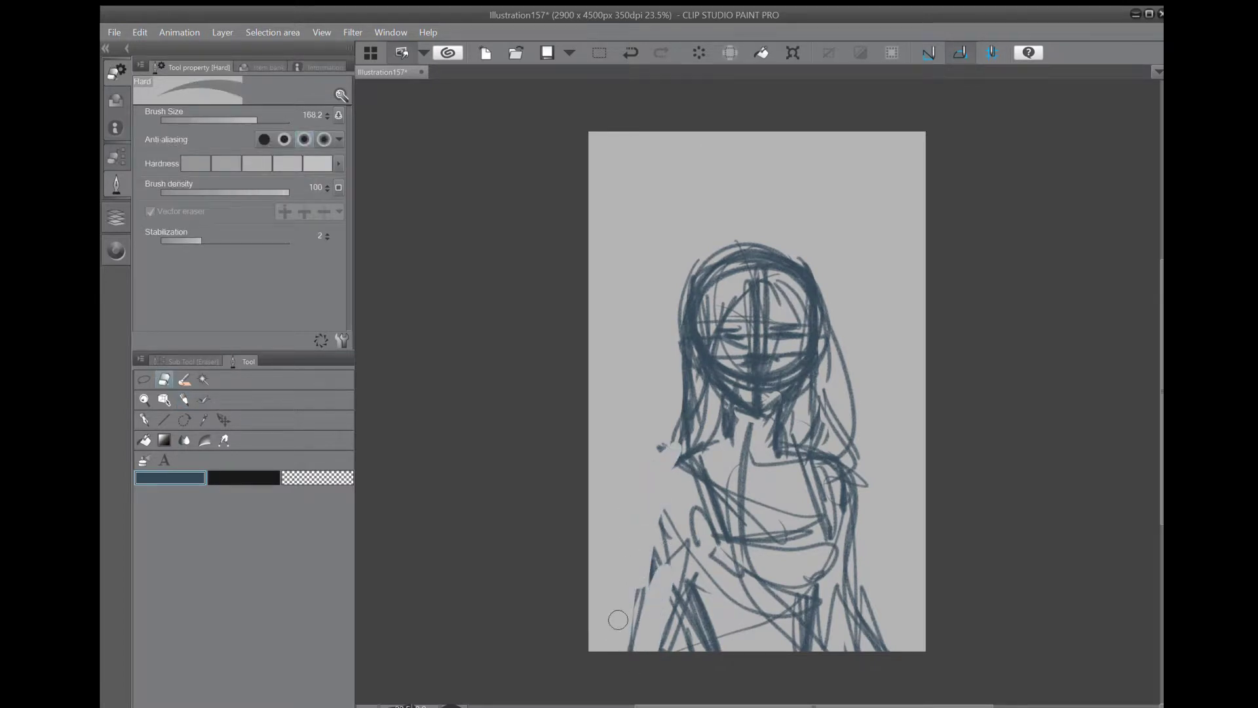
{"action": "key", "text": "p"}
{"action": "mouse_move", "coordinate": [684, 447]}
{"action": "left_mouse_down"}
{"action": "mouse_move", "coordinate": [653, 463]}
{"action": "mouse_move", "coordinate": [621, 542]}
{"action": "mouse_move", "coordinate": [614, 652]}
{"action": "mouse_move", "coordinate": [630, 593]}
{"action": "mouse_move", "coordinate": [618, 654]}
{"action": "left_mouse_up"}
{"action": "left_click_drag", "start_coordinate": [639, 523], "coordinate": [613, 650]}
{"action": "left_click_drag", "start_coordinate": [645, 501], "coordinate": [610, 649]}
{"action": "left_click_drag", "start_coordinate": [696, 515], "coordinate": [660, 650]}
{"action": "left_click_drag", "start_coordinate": [679, 535], "coordinate": [662, 623]}
{"action": "left_click_drag", "start_coordinate": [625, 624], "coordinate": [660, 640]}
Sketch curved fold lines across the waist and chest, and darken the long hair beside the face on the canvas's left side.
{"action": "left_click_drag", "start_coordinate": [707, 602], "coordinate": [782, 612]}
{"action": "left_click_drag", "start_coordinate": [729, 643], "coordinate": [763, 619]}
{"action": "left_click_drag", "start_coordinate": [681, 466], "coordinate": [700, 481]}
{"action": "mouse_move", "coordinate": [714, 496]}
{"action": "left_mouse_down"}
{"action": "mouse_move", "coordinate": [839, 480]}
{"action": "mouse_move", "coordinate": [772, 495]}
{"action": "left_mouse_up"}
{"action": "mouse_move", "coordinate": [803, 483]}
{"action": "left_mouse_down"}
{"action": "mouse_move", "coordinate": [782, 512]}
{"action": "mouse_move", "coordinate": [730, 534]}
{"action": "left_mouse_up"}
{"action": "mouse_move", "coordinate": [844, 528]}
{"action": "left_mouse_down"}
{"action": "mouse_move", "coordinate": [732, 554]}
{"action": "mouse_move", "coordinate": [781, 587]}
{"action": "left_mouse_up"}
{"action": "left_click_drag", "start_coordinate": [816, 545], "coordinate": [800, 561]}
{"action": "left_click_drag", "start_coordinate": [680, 346], "coordinate": [676, 438]}
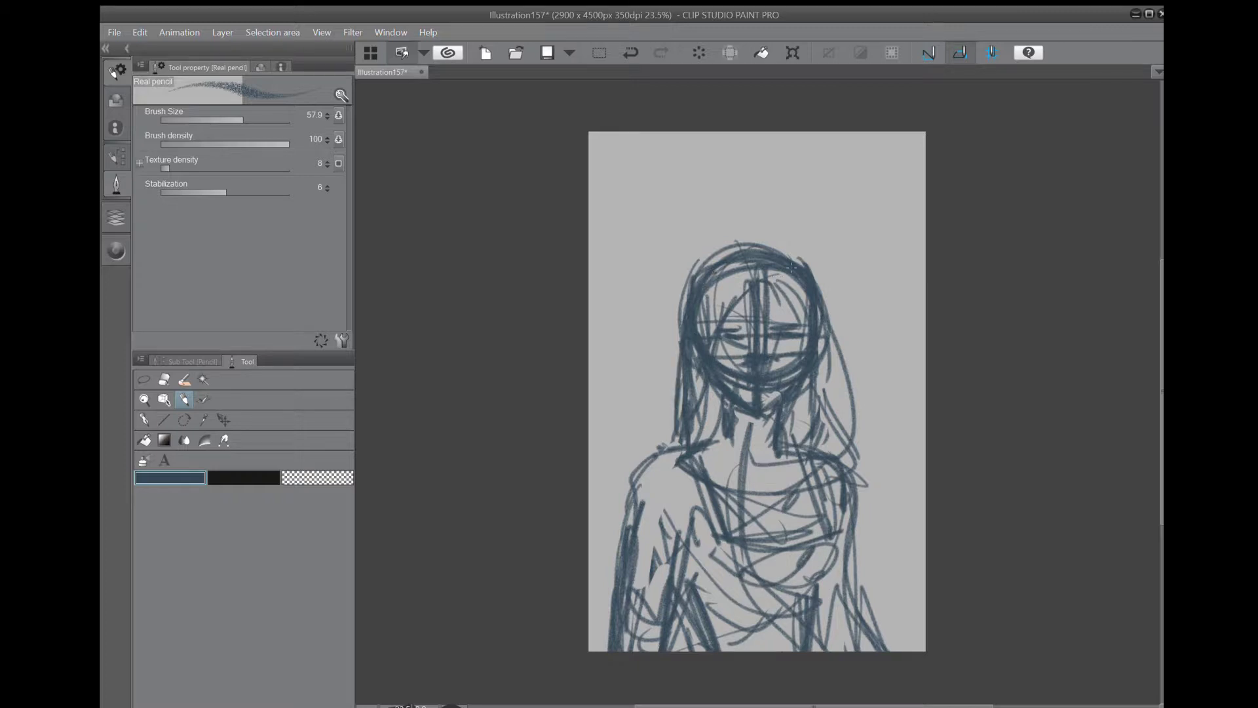
Lasso the head, rotate it about 6 degrees clockwise and shift it slightly toward the canvas's right side.
{"action": "key", "text": "m"}
{"action": "mouse_move", "coordinate": [787, 212]}
{"action": "left_mouse_down"}
{"action": "mouse_move", "coordinate": [684, 384]}
{"action": "mouse_move", "coordinate": [825, 223]}
{"action": "mouse_move", "coordinate": [763, 193]}
{"action": "left_mouse_up"}
{"action": "key", "text": "ctrl+t"}
{"action": "left_click_drag", "start_coordinate": [906, 351], "coordinate": [902, 366]}
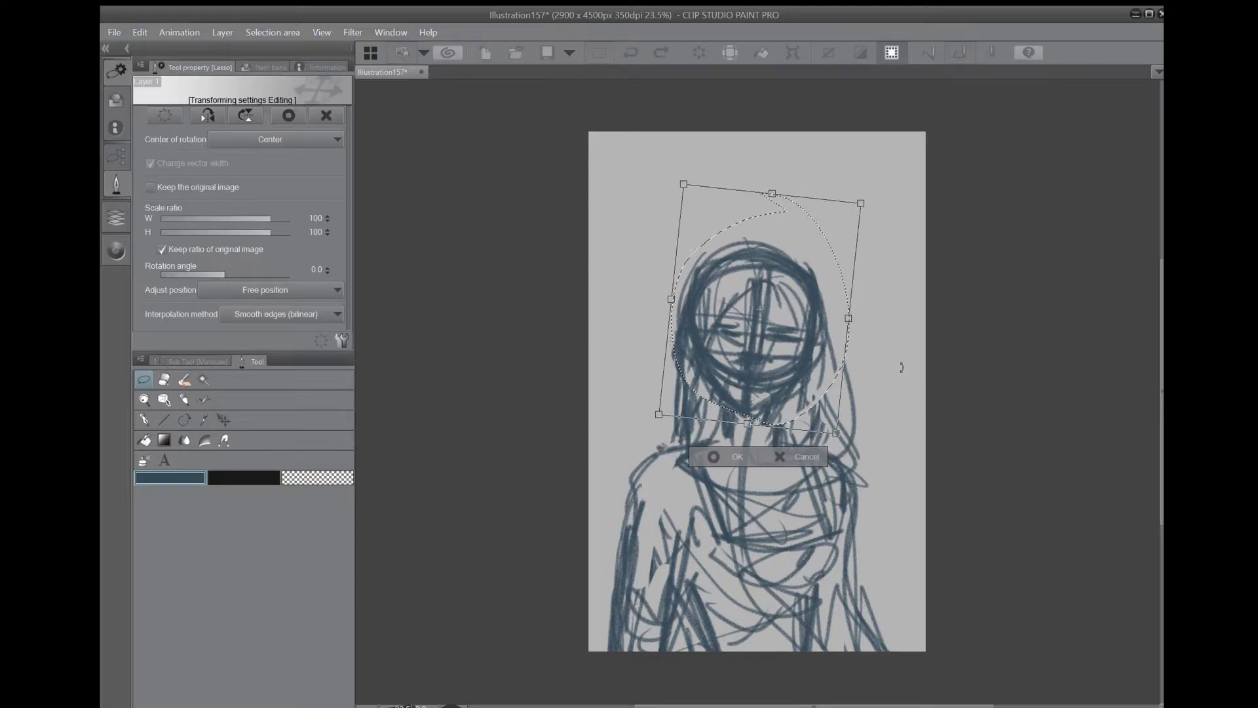
{"action": "left_click_drag", "start_coordinate": [786, 356], "coordinate": [795, 357]}
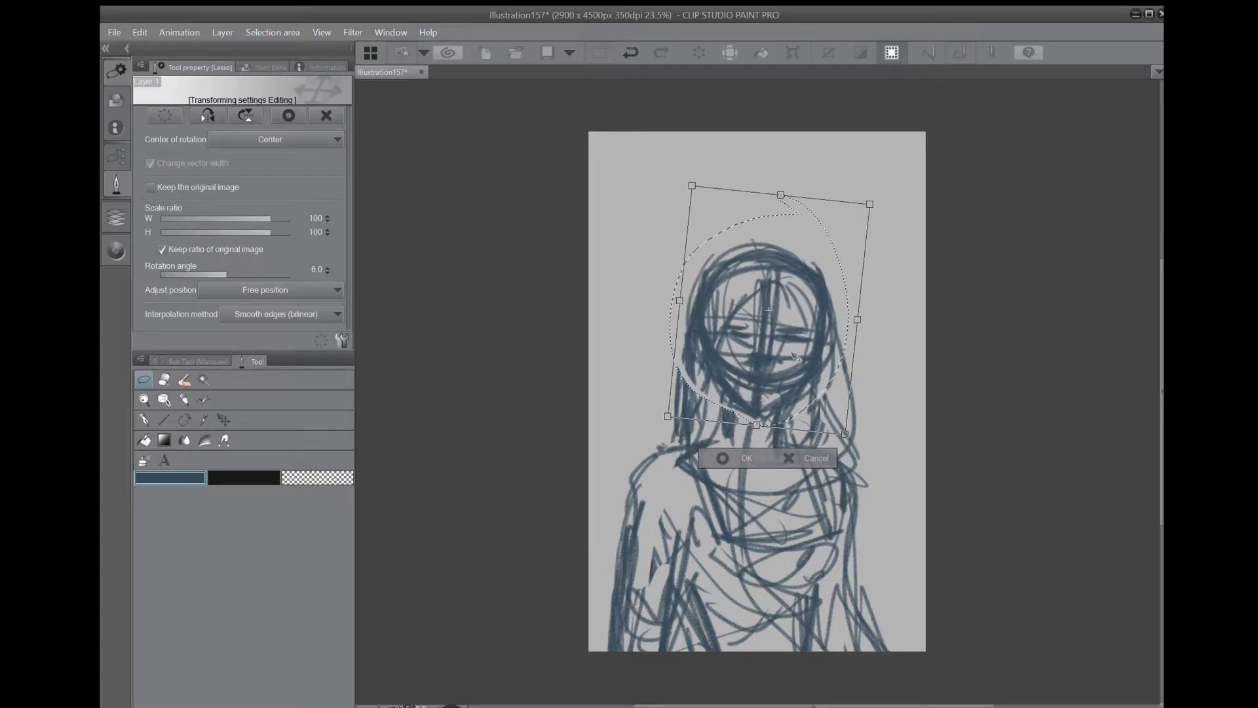
{"action": "left_click", "coordinate": [746, 458]}
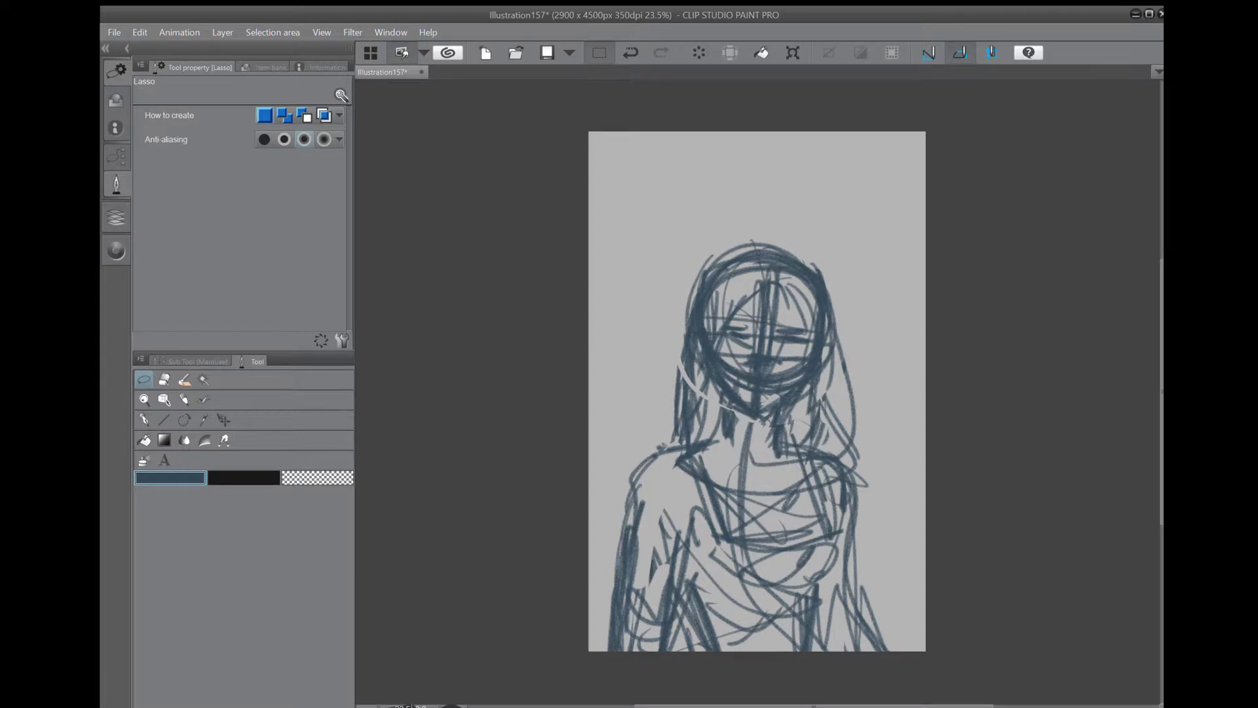
Erase the stray lines around the crown, then redraw the head outline and the hair on both sides of the face.
{"action": "left_click_drag", "start_coordinate": [807, 380], "coordinate": [736, 378]}
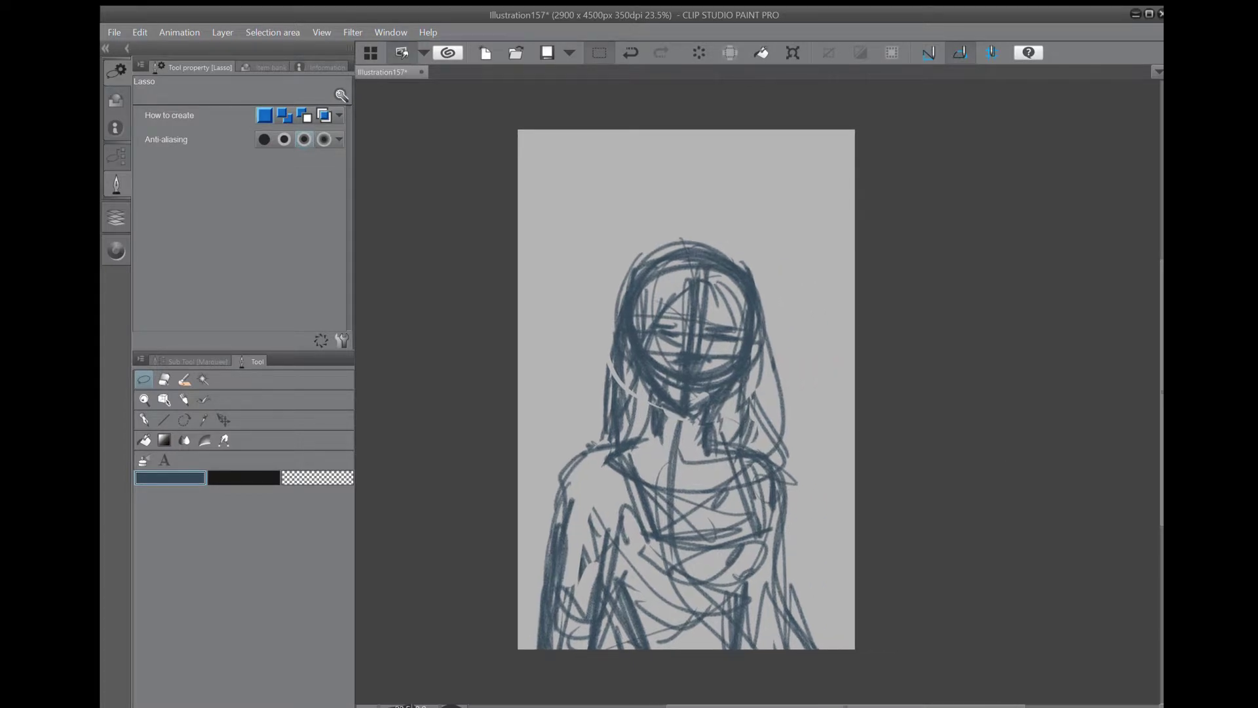
{"action": "left_click_drag", "start_coordinate": [618, 270], "coordinate": [709, 221]}
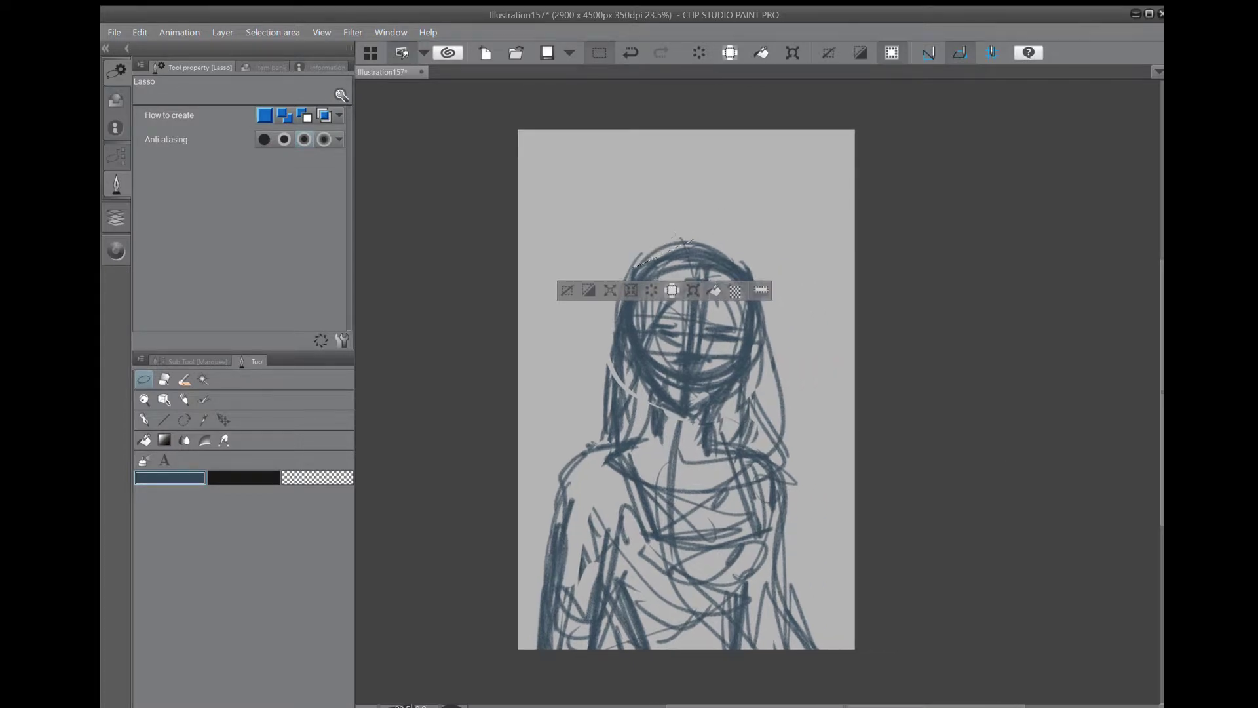
{"action": "key", "text": "ctrl+d"}
{"action": "key", "text": "e"}
{"action": "left_click_drag", "start_coordinate": [627, 281], "coordinate": [681, 245]}
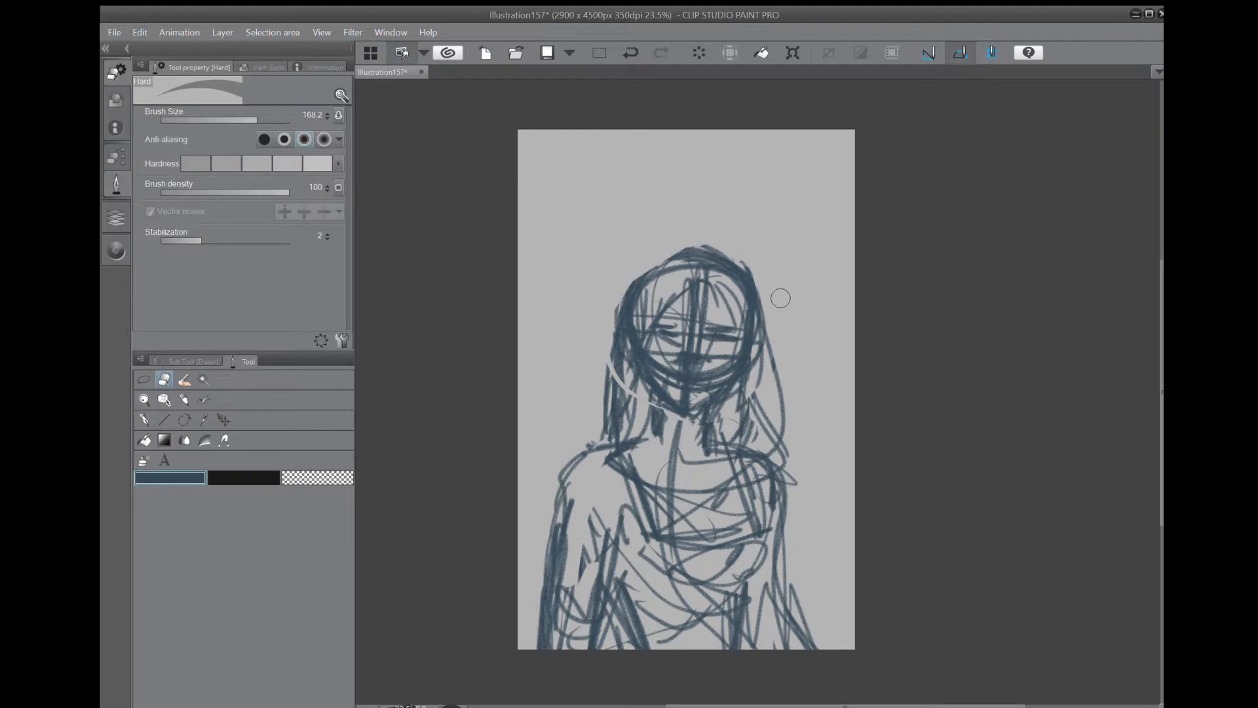
{"action": "key", "text": "p"}
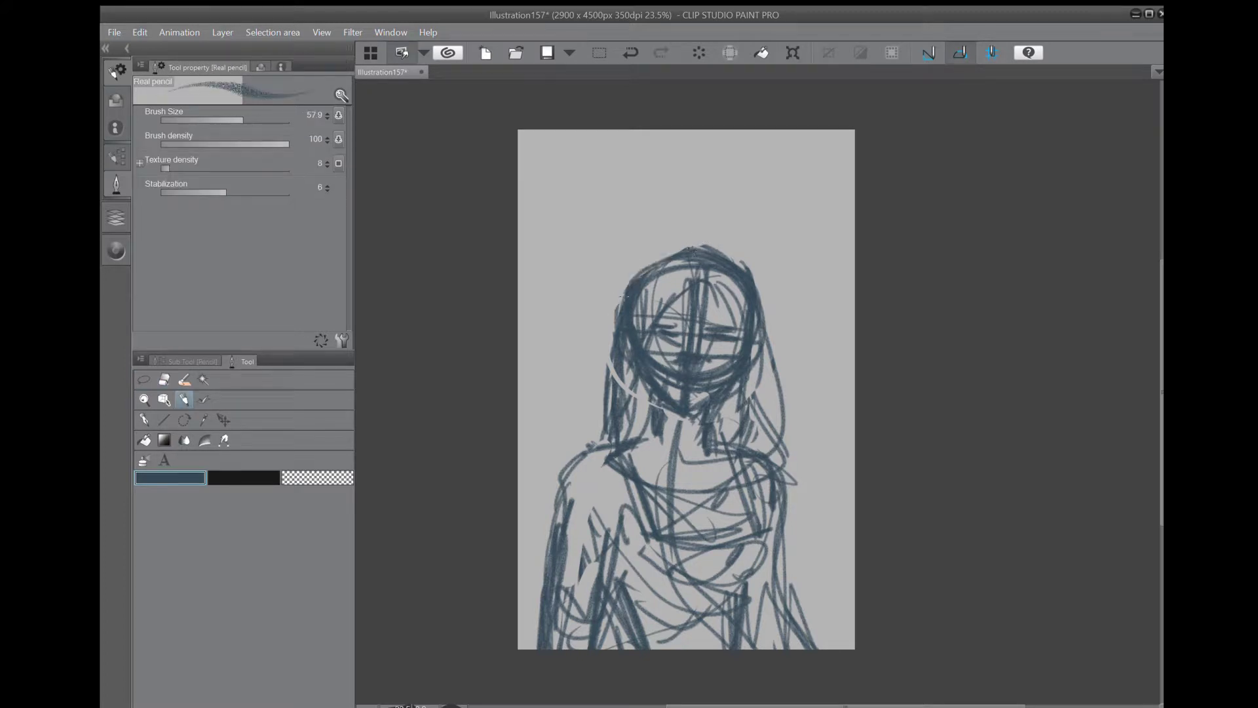
{"action": "mouse_move", "coordinate": [682, 251]}
{"action": "left_mouse_down"}
{"action": "mouse_move", "coordinate": [649, 269]}
{"action": "mouse_move", "coordinate": [639, 298]}
{"action": "left_mouse_up"}
{"action": "mouse_move", "coordinate": [756, 282]}
{"action": "left_mouse_down"}
{"action": "mouse_move", "coordinate": [770, 367]}
{"action": "mouse_move", "coordinate": [760, 452]}
{"action": "mouse_move", "coordinate": [720, 397]}
{"action": "left_mouse_up"}
{"action": "mouse_move", "coordinate": [614, 370]}
{"action": "left_mouse_down"}
{"action": "mouse_move", "coordinate": [606, 423]}
{"action": "mouse_move", "coordinate": [620, 411]}
{"action": "left_mouse_up"}
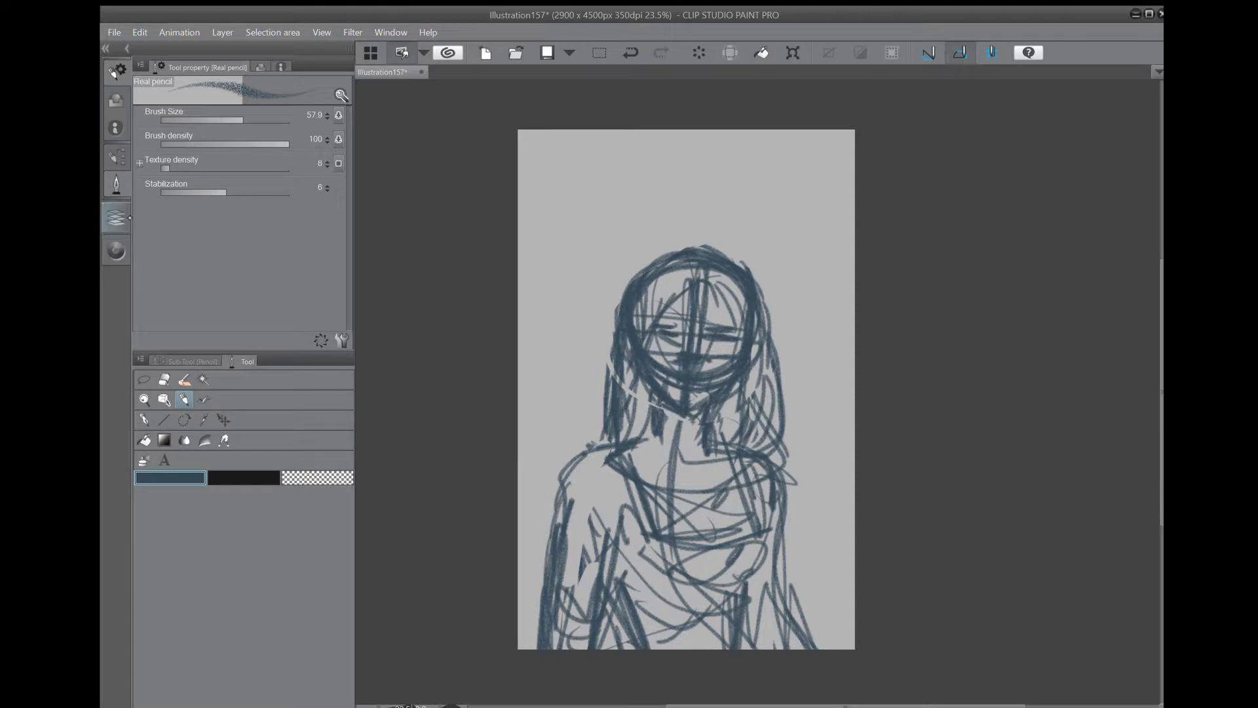
Add a new layer above the sketch, reduce the sketch layer's opacity to 17, and make the new layer active.
{"action": "left_click", "coordinate": [116, 217]}
{"action": "left_click", "coordinate": [198, 123]}
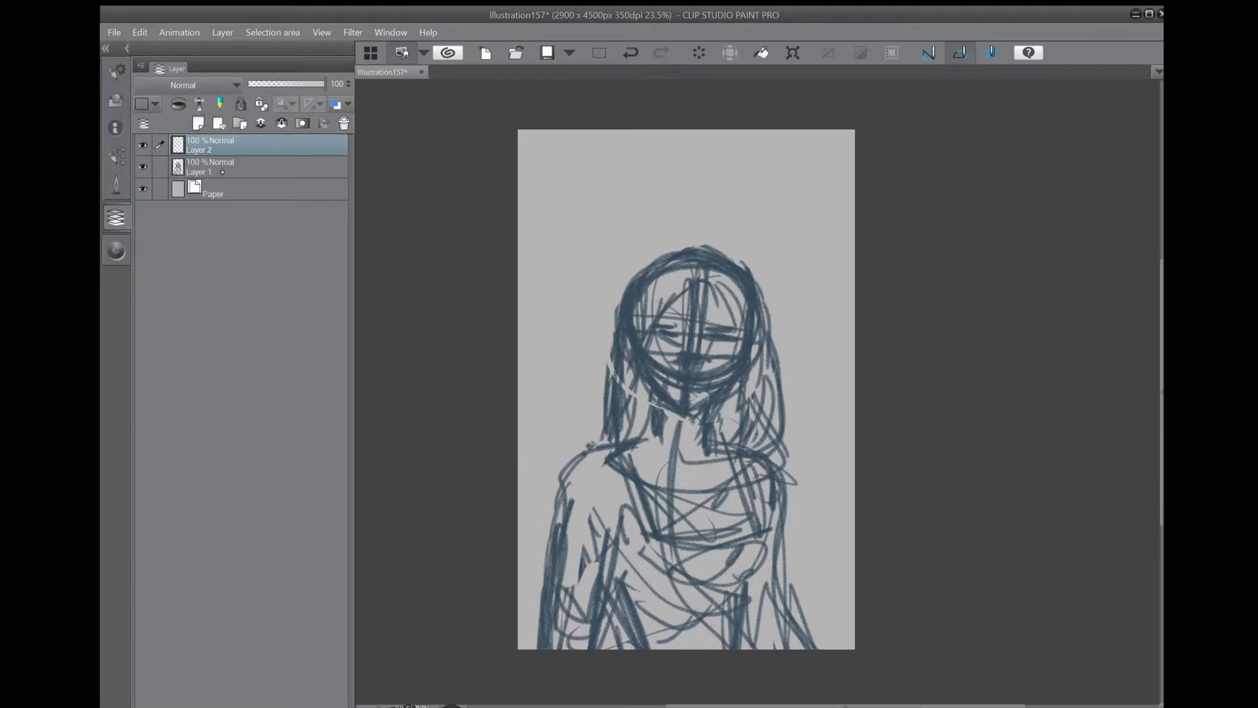
{"action": "left_click", "coordinate": [262, 166]}
{"action": "left_click_drag", "start_coordinate": [324, 83], "coordinate": [261, 84]}
{"action": "scroll", "coordinate": [719, 341], "scroll_direction": "up", "scroll_amount": 5}
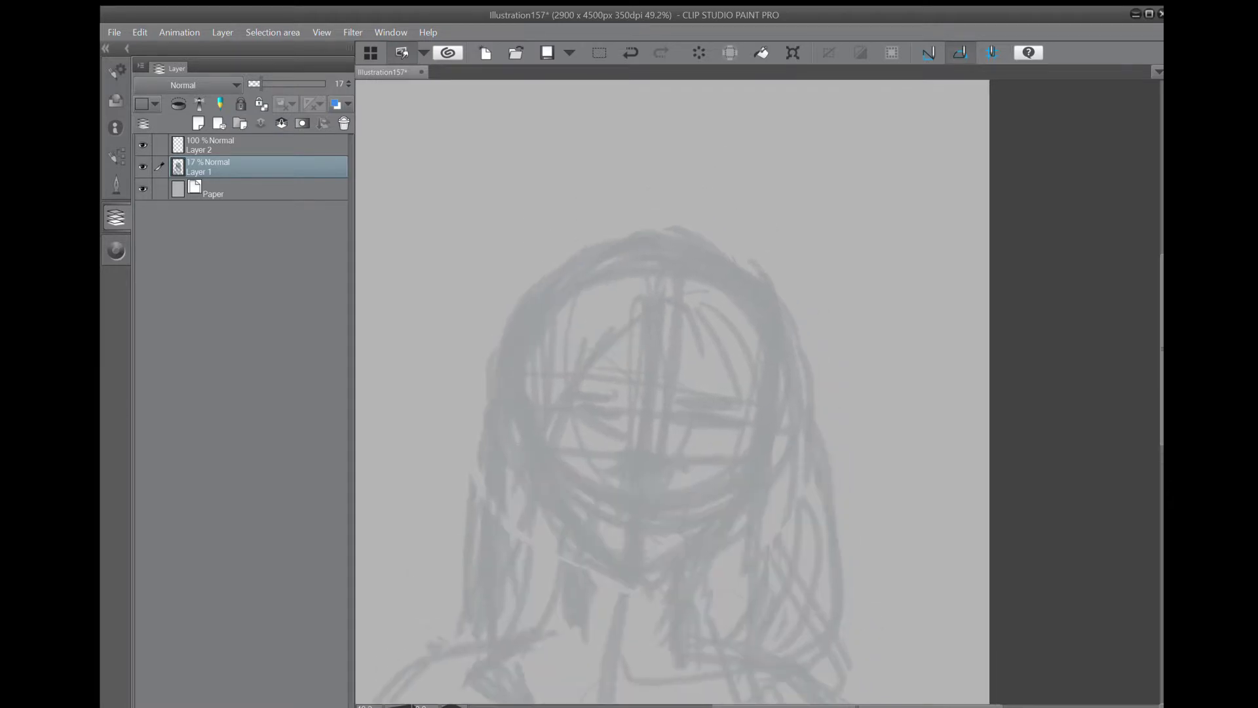
{"action": "scroll", "coordinate": [727, 432], "scroll_direction": "up", "scroll_amount": 1}
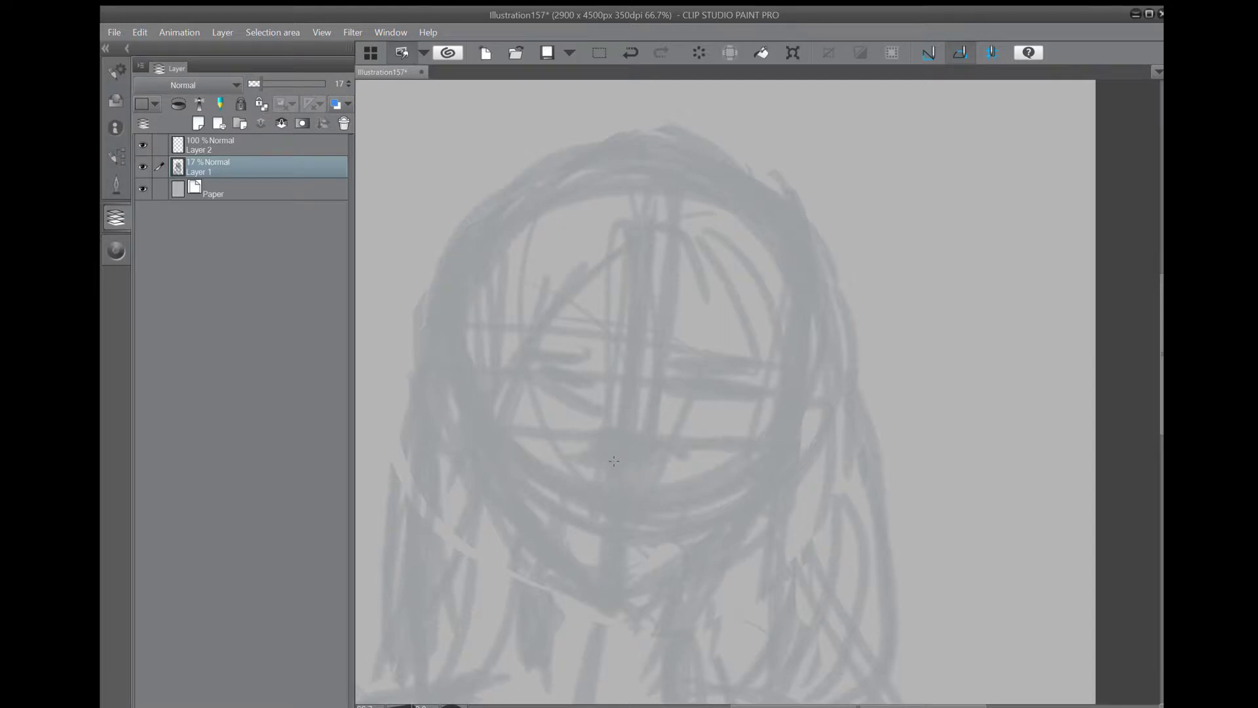
{"action": "scroll", "coordinate": [614, 462], "scroll_direction": "down", "scroll_amount": 1}
{"action": "left_click", "coordinate": [258, 146]}
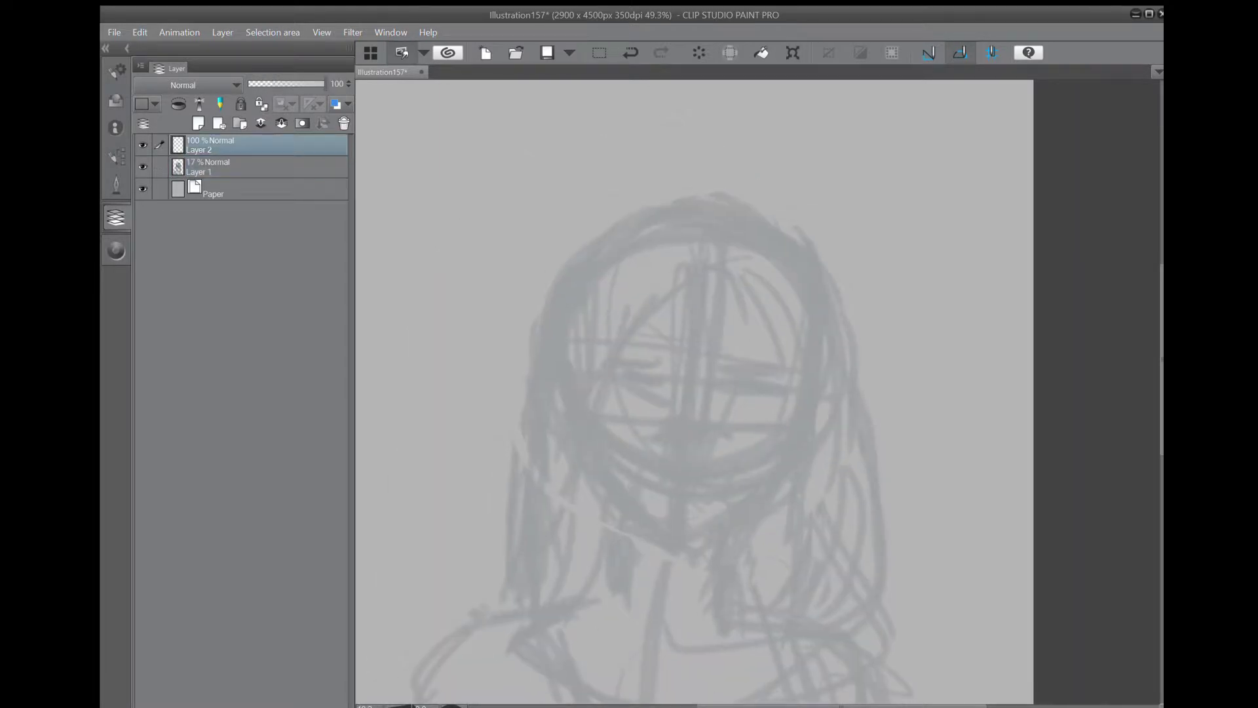
Set the Real pencil's brush size to 25 and draw the nose over the faded sketch on the new layer.
{"action": "scroll", "coordinate": [726, 436], "scroll_direction": "up", "scroll_amount": 2}
{"action": "scroll", "coordinate": [726, 436], "scroll_direction": "down", "scroll_amount": 1}
{"action": "scroll", "coordinate": [725, 425], "scroll_direction": "up", "scroll_amount": 1}
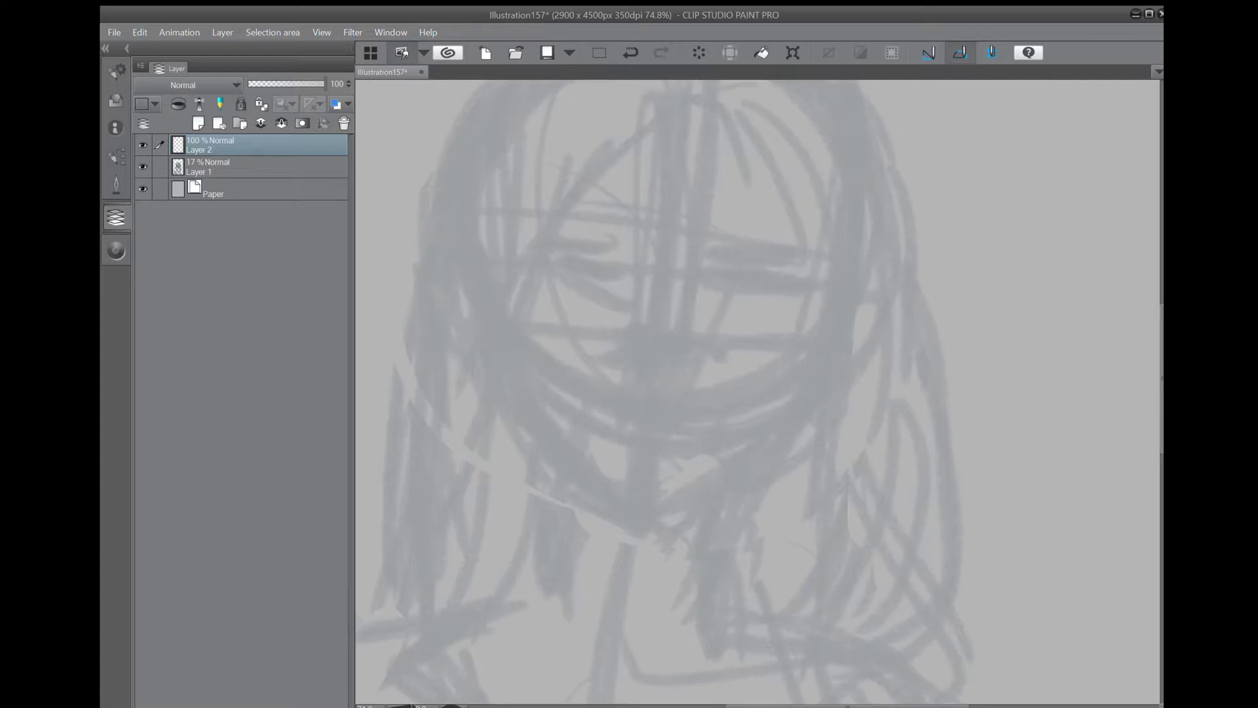
{"action": "left_click_drag", "start_coordinate": [725, 366], "coordinate": [740, 486]}
{"action": "left_click_drag", "start_coordinate": [643, 475], "coordinate": [645, 477]}
{"action": "left_click", "coordinate": [633, 55]}
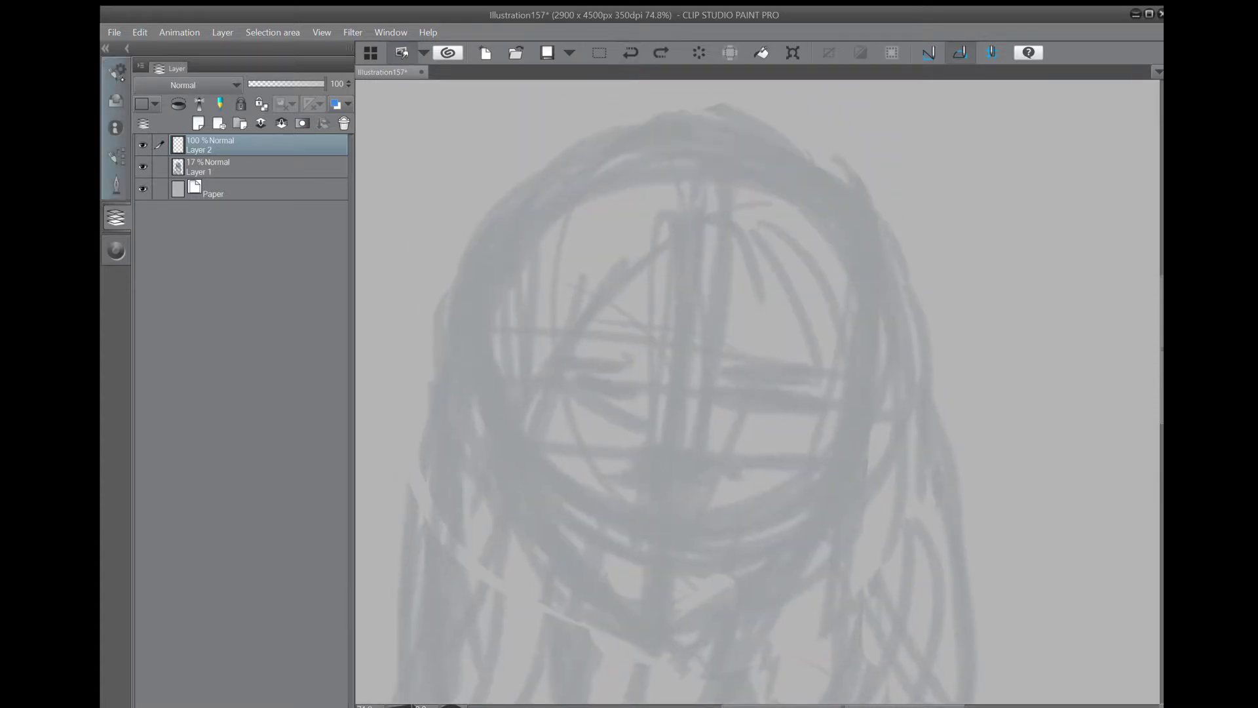
{"action": "left_click", "coordinate": [116, 72]}
{"action": "left_click_drag", "start_coordinate": [244, 121], "coordinate": [239, 122]}
{"action": "key", "text": "bracketleft"}
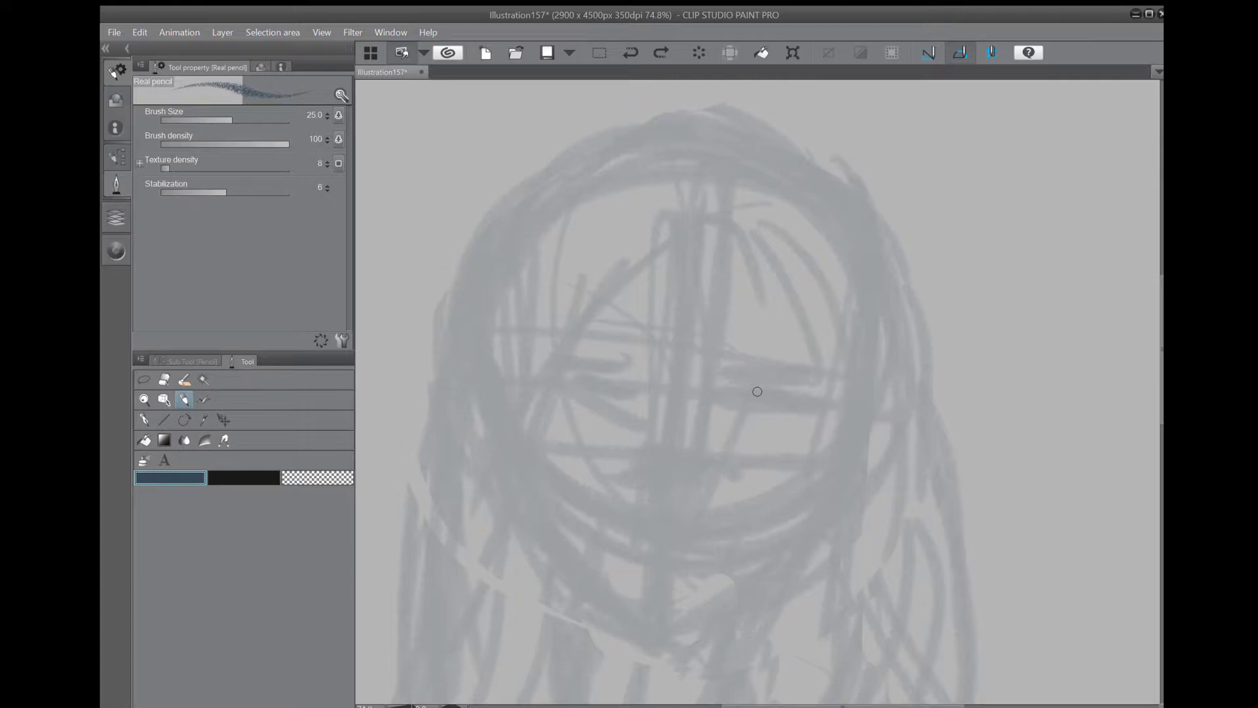
{"action": "mouse_move", "coordinate": [643, 467]}
{"action": "left_mouse_down"}
{"action": "mouse_move", "coordinate": [703, 479]}
{"action": "mouse_move", "coordinate": [660, 465]}
{"action": "mouse_move", "coordinate": [664, 481]}
{"action": "mouse_move", "coordinate": [694, 476]}
{"action": "mouse_move", "coordinate": [662, 456]}
{"action": "mouse_move", "coordinate": [671, 445]}
{"action": "mouse_move", "coordinate": [637, 465]}
{"action": "mouse_move", "coordinate": [653, 488]}
{"action": "mouse_move", "coordinate": [712, 479]}
{"action": "mouse_move", "coordinate": [669, 501]}
{"action": "mouse_move", "coordinate": [709, 462]}
{"action": "left_mouse_up"}
{"action": "mouse_move", "coordinate": [704, 456]}
{"action": "left_mouse_down"}
{"action": "mouse_move", "coordinate": [659, 448]}
{"action": "mouse_move", "coordinate": [668, 414]}
{"action": "mouse_move", "coordinate": [664, 438]}
{"action": "mouse_move", "coordinate": [698, 452]}
{"action": "left_mouse_up"}
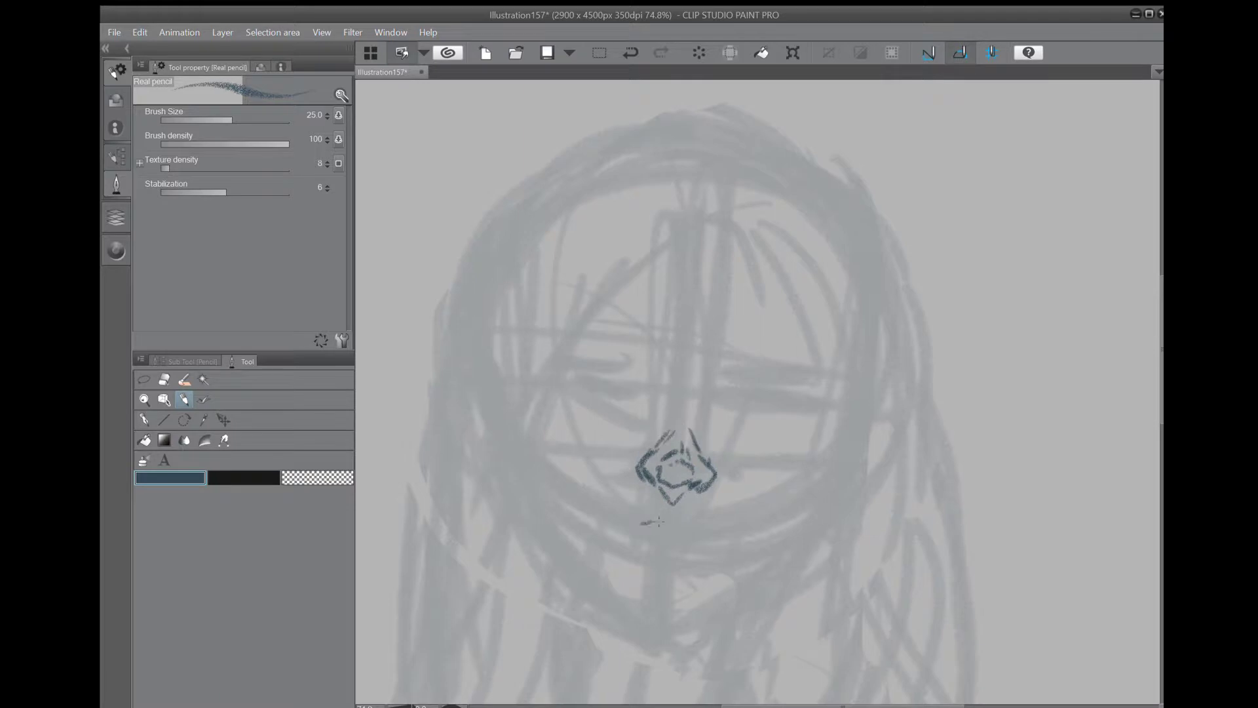
Draw the mouth below the nose with its lip line, corners, philtrum mark and the shadow under the lower lip.
{"action": "mouse_move", "coordinate": [658, 525]}
{"action": "left_mouse_down"}
{"action": "mouse_move", "coordinate": [695, 531]}
{"action": "mouse_move", "coordinate": [650, 515]}
{"action": "mouse_move", "coordinate": [636, 524]}
{"action": "mouse_move", "coordinate": [648, 534]}
{"action": "mouse_move", "coordinate": [630, 524]}
{"action": "mouse_move", "coordinate": [651, 546]}
{"action": "mouse_move", "coordinate": [702, 540]}
{"action": "mouse_move", "coordinate": [642, 514]}
{"action": "mouse_move", "coordinate": [598, 511]}
{"action": "left_mouse_up"}
{"action": "left_click_drag", "start_coordinate": [710, 536], "coordinate": [726, 539]}
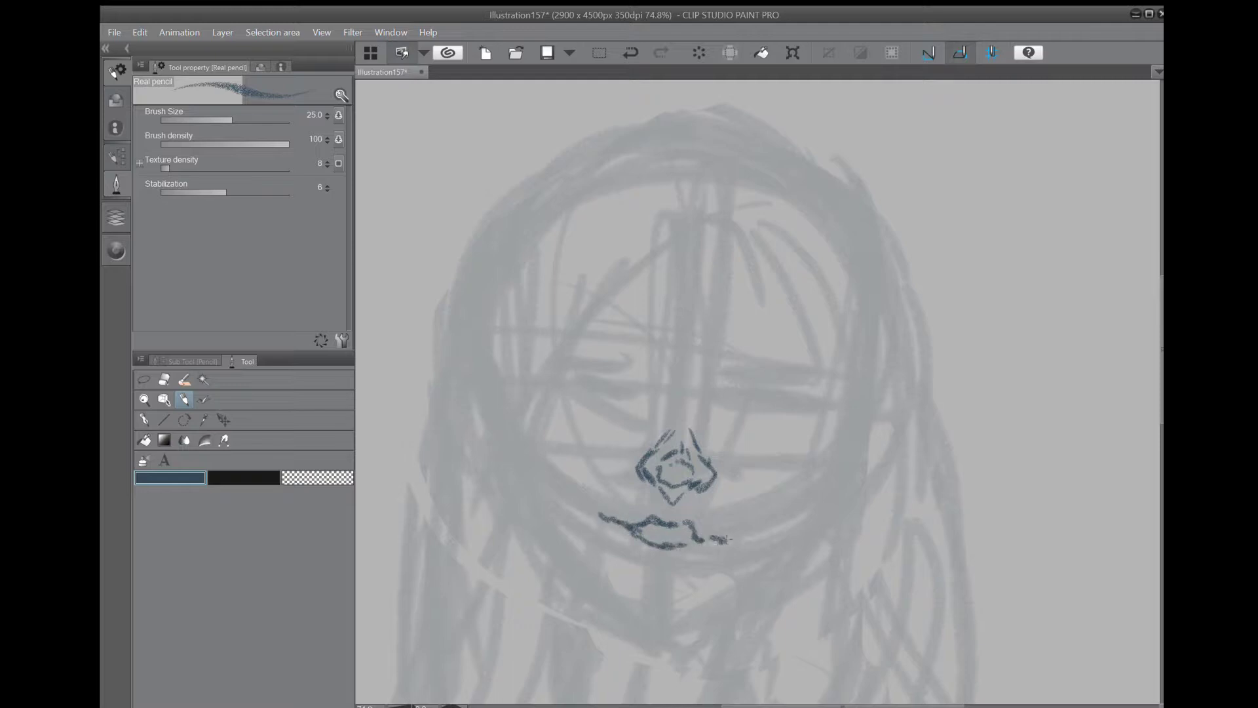
{"action": "left_click_drag", "start_coordinate": [645, 569], "coordinate": [663, 574]}
{"action": "left_click_drag", "start_coordinate": [617, 512], "coordinate": [635, 509]}
{"action": "left_click_drag", "start_coordinate": [714, 518], "coordinate": [725, 533]}
{"action": "left_click_drag", "start_coordinate": [659, 505], "coordinate": [679, 508]}
{"action": "left_click_drag", "start_coordinate": [643, 566], "coordinate": [662, 570]}
{"action": "left_click_drag", "start_coordinate": [715, 539], "coordinate": [741, 540]}
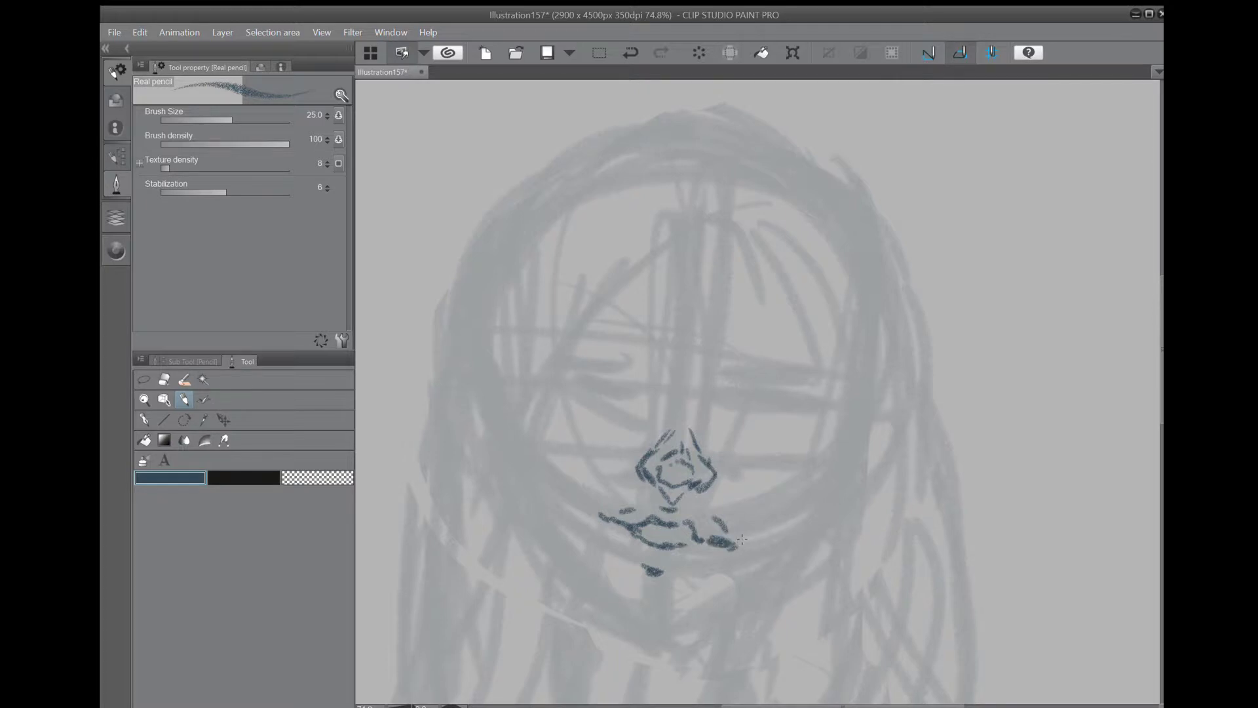
{"action": "left_click_drag", "start_coordinate": [645, 529], "coordinate": [687, 540]}
Draw both eyes with thick upper lash lines, outer lashes and short lower lid lines.
{"action": "mouse_move", "coordinate": [642, 413]}
{"action": "left_mouse_down"}
{"action": "mouse_move", "coordinate": [604, 383]}
{"action": "mouse_move", "coordinate": [551, 393]}
{"action": "mouse_move", "coordinate": [603, 417]}
{"action": "left_mouse_up"}
{"action": "mouse_move", "coordinate": [741, 405]}
{"action": "left_mouse_down"}
{"action": "mouse_move", "coordinate": [728, 414]}
{"action": "mouse_move", "coordinate": [778, 400]}
{"action": "mouse_move", "coordinate": [811, 414]}
{"action": "mouse_move", "coordinate": [760, 431]}
{"action": "mouse_move", "coordinate": [815, 414]}
{"action": "left_mouse_up"}
{"action": "mouse_move", "coordinate": [557, 388]}
{"action": "left_mouse_down"}
{"action": "mouse_move", "coordinate": [580, 402]}
{"action": "mouse_move", "coordinate": [587, 386]}
{"action": "mouse_move", "coordinate": [629, 388]}
{"action": "left_mouse_up"}
{"action": "mouse_move", "coordinate": [735, 415]}
{"action": "left_mouse_down"}
{"action": "mouse_move", "coordinate": [776, 399]}
{"action": "mouse_move", "coordinate": [818, 418]}
{"action": "left_mouse_up"}
{"action": "left_click", "coordinate": [631, 54]}
{"action": "mouse_move", "coordinate": [726, 416]}
{"action": "left_mouse_down"}
{"action": "mouse_move", "coordinate": [781, 390]}
{"action": "mouse_move", "coordinate": [719, 421]}
{"action": "mouse_move", "coordinate": [733, 406]}
{"action": "mouse_move", "coordinate": [803, 405]}
{"action": "mouse_move", "coordinate": [818, 418]}
{"action": "left_mouse_up"}
{"action": "mouse_move", "coordinate": [554, 395]}
{"action": "left_mouse_down"}
{"action": "mouse_move", "coordinate": [591, 378]}
{"action": "mouse_move", "coordinate": [639, 402]}
{"action": "mouse_move", "coordinate": [543, 393]}
{"action": "left_mouse_up"}
{"action": "left_click_drag", "start_coordinate": [807, 408], "coordinate": [832, 396]}
{"action": "mouse_move", "coordinate": [567, 383]}
{"action": "left_mouse_down"}
{"action": "mouse_move", "coordinate": [554, 371]}
{"action": "mouse_move", "coordinate": [593, 374]}
{"action": "left_mouse_up"}
{"action": "left_click_drag", "start_coordinate": [779, 397], "coordinate": [819, 386]}
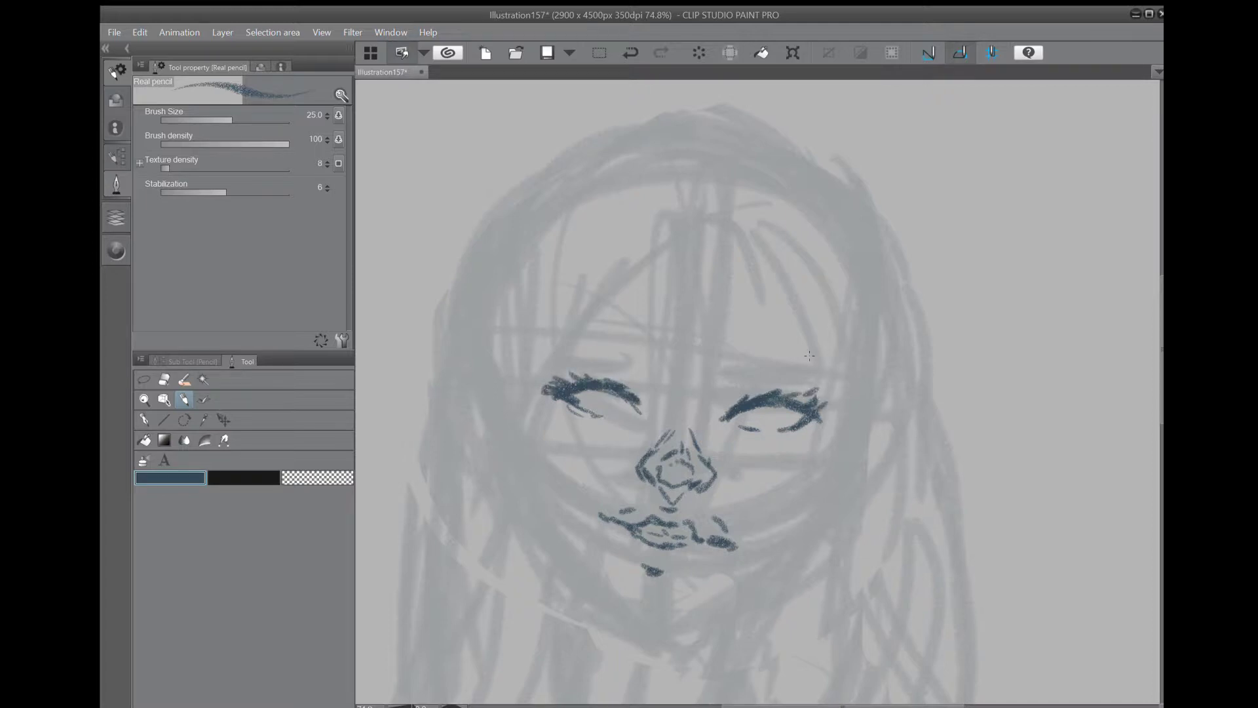
Shade the gap between the lips, erase the wide mouth corners and redraw them closer together with a stronger shadow below.
{"action": "left_click_drag", "start_coordinate": [644, 538], "coordinate": [713, 540]}
{"action": "key", "text": "e"}
{"action": "left_click_drag", "start_coordinate": [610, 514], "coordinate": [601, 521]}
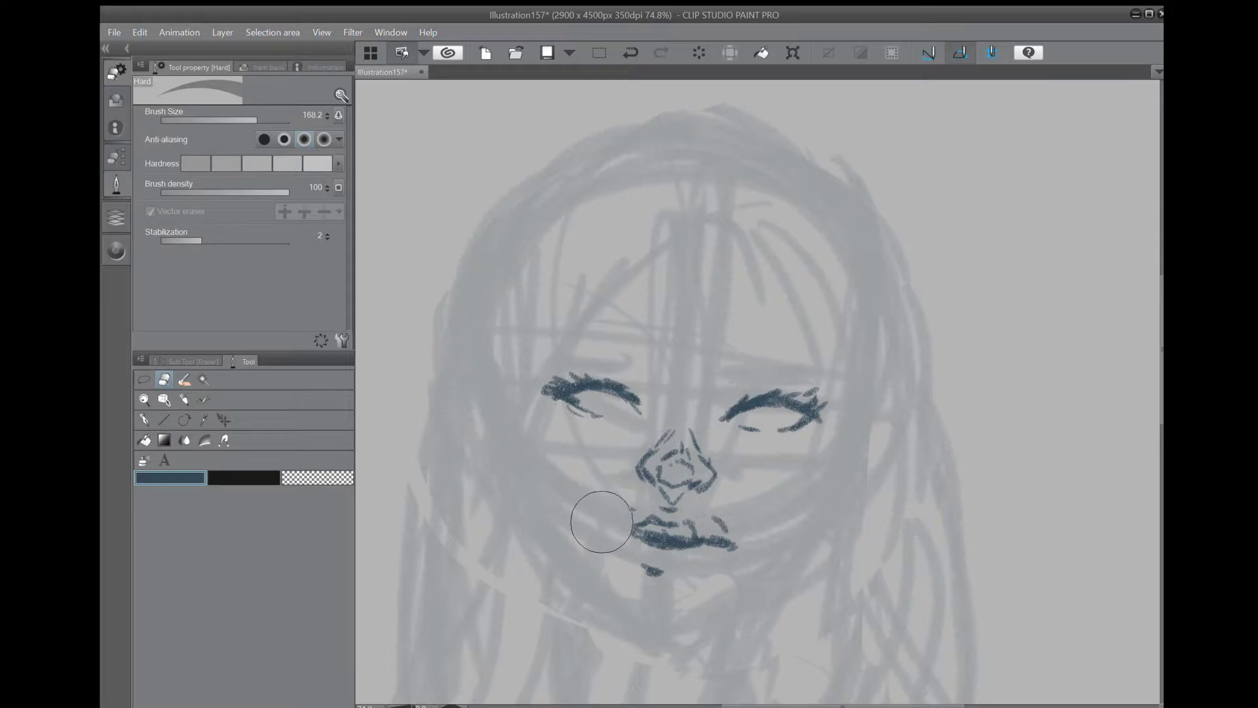
{"action": "left_click_drag", "start_coordinate": [724, 548], "coordinate": [738, 534]}
{"action": "key", "text": "p"}
{"action": "left_click_drag", "start_coordinate": [616, 522], "coordinate": [630, 536]}
{"action": "left_click_drag", "start_coordinate": [712, 542], "coordinate": [722, 534]}
{"action": "mouse_move", "coordinate": [619, 520]}
{"action": "left_mouse_down"}
{"action": "mouse_move", "coordinate": [651, 507]}
{"action": "mouse_move", "coordinate": [718, 529]}
{"action": "left_mouse_up"}
{"action": "left_click_drag", "start_coordinate": [640, 562], "coordinate": [682, 566]}
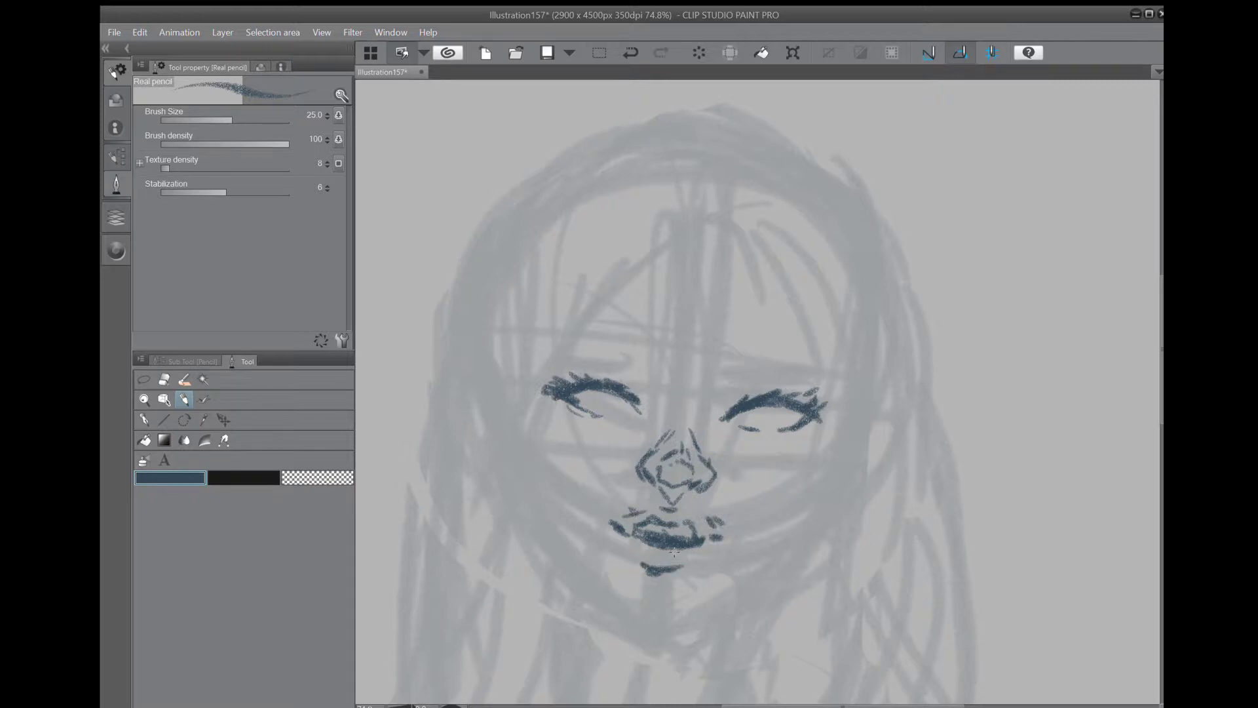
{"action": "mouse_move", "coordinate": [700, 524]}
{"action": "left_mouse_down"}
{"action": "mouse_move", "coordinate": [697, 510]}
{"action": "mouse_move", "coordinate": [720, 531]}
{"action": "left_mouse_up"}
Erase the whole mouth and its leftover marks with a smaller eraser of size 38.1.
{"action": "key", "text": "e"}
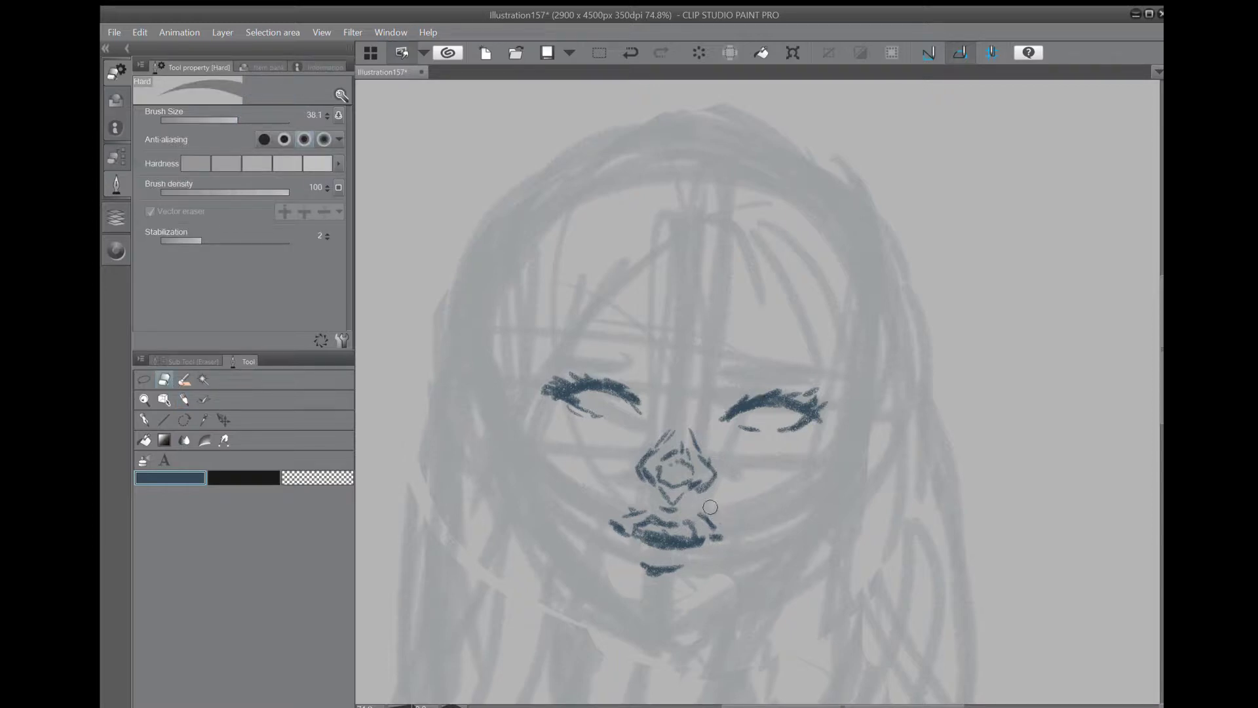
{"action": "mouse_move", "coordinate": [706, 541]}
{"action": "left_mouse_down"}
{"action": "mouse_move", "coordinate": [613, 528]}
{"action": "mouse_move", "coordinate": [708, 531]}
{"action": "mouse_move", "coordinate": [664, 560]}
{"action": "mouse_move", "coordinate": [678, 533]}
{"action": "mouse_move", "coordinate": [822, 540]}
{"action": "mouse_move", "coordinate": [724, 439]}
{"action": "mouse_move", "coordinate": [688, 469]}
{"action": "left_mouse_up"}
{"action": "key", "text": "p"}
{"action": "key", "text": "e"}
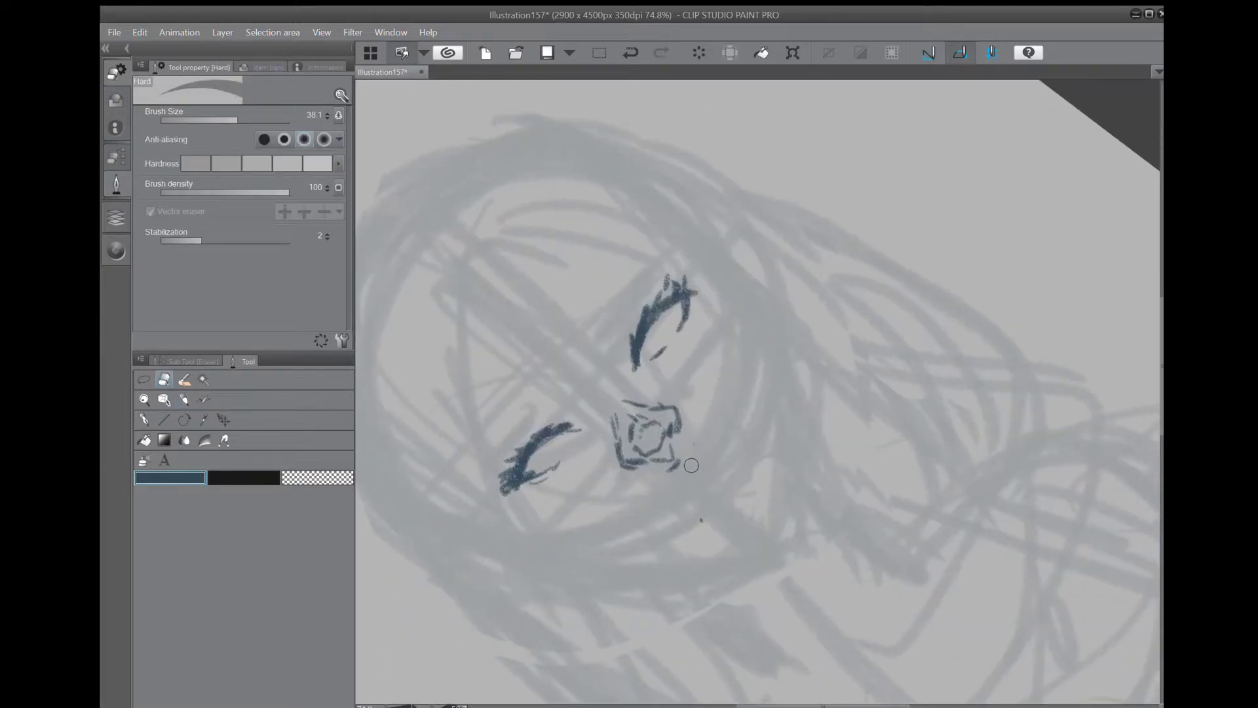
{"action": "left_click", "coordinate": [700, 521]}
Redraw the mouth with slimmer lips, undoing the first strokes and adding the corners and surrounding lip marks.
{"action": "key", "text": "p"}
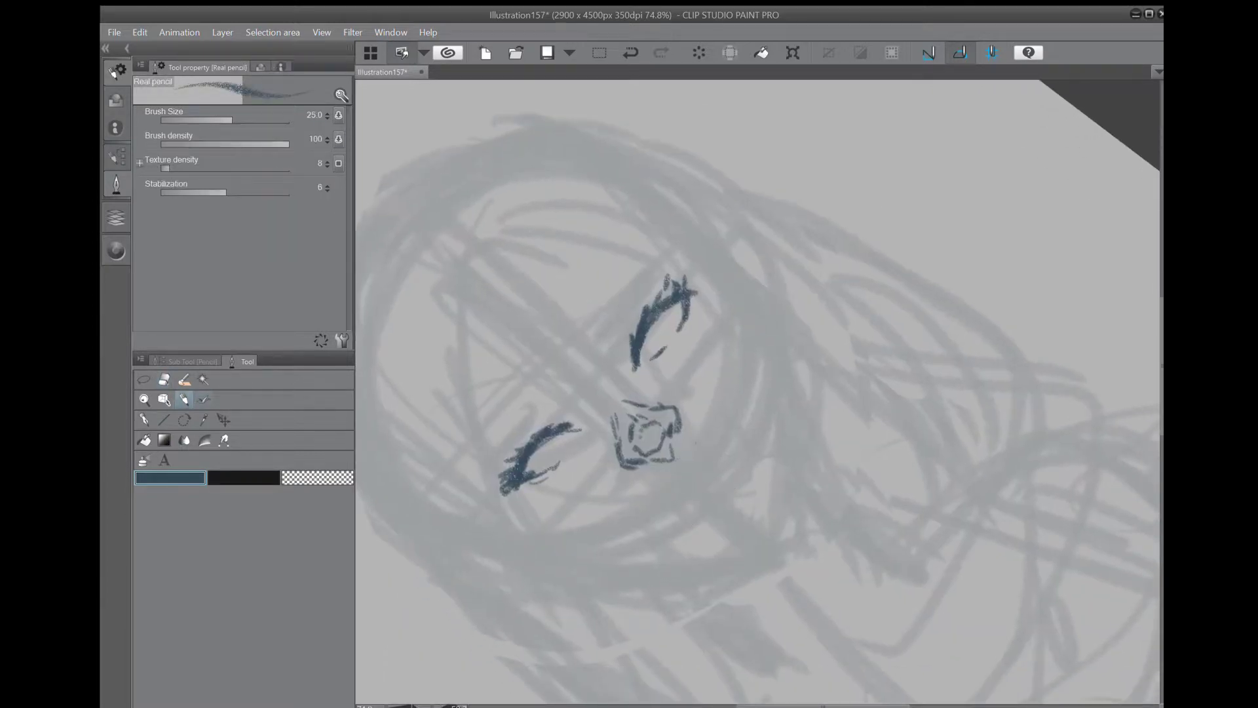
{"action": "mouse_move", "coordinate": [723, 466]}
{"action": "left_mouse_down"}
{"action": "mouse_move", "coordinate": [687, 524]}
{"action": "mouse_move", "coordinate": [748, 449]}
{"action": "mouse_move", "coordinate": [666, 545]}
{"action": "left_mouse_up"}
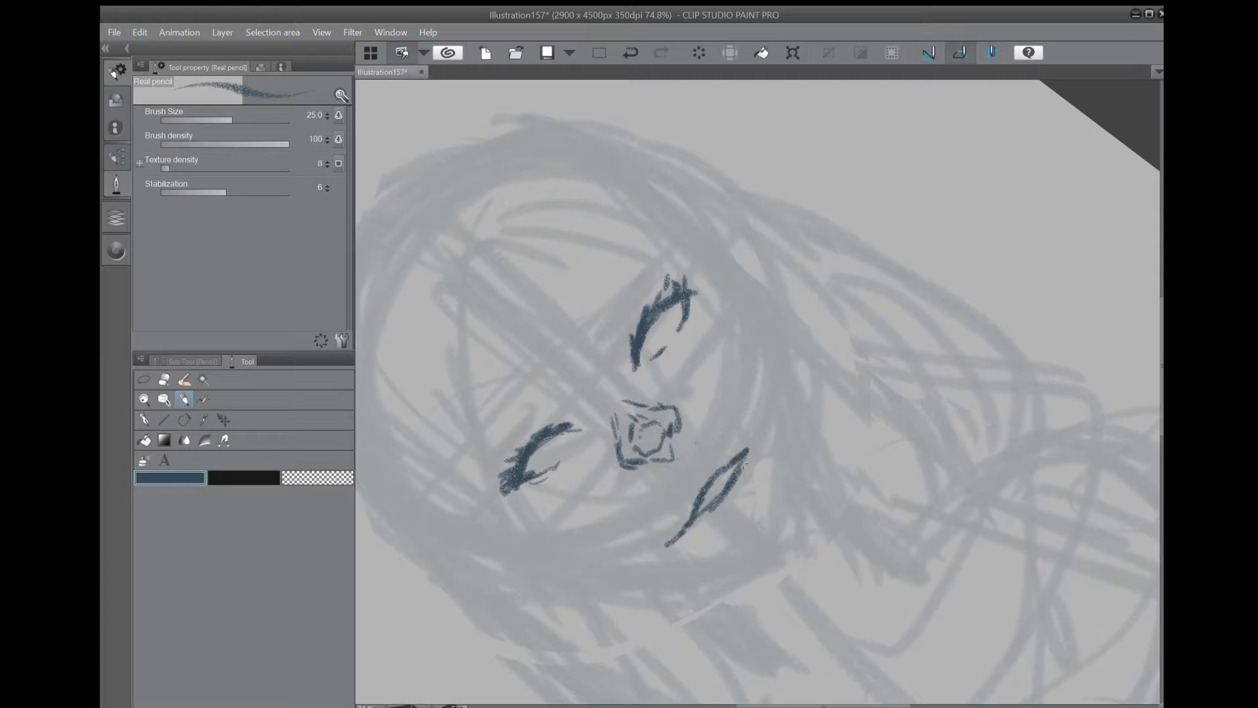
{"action": "key", "text": "ctrl+z"}
{"action": "key", "text": "ctrl+z"}
{"action": "left_click_drag", "start_coordinate": [674, 538], "coordinate": [678, 533]}
{"action": "mouse_move", "coordinate": [703, 461]}
{"action": "left_mouse_down"}
{"action": "mouse_move", "coordinate": [699, 479]}
{"action": "mouse_move", "coordinate": [752, 496]}
{"action": "mouse_move", "coordinate": [732, 520]}
{"action": "mouse_move", "coordinate": [750, 500]}
{"action": "mouse_move", "coordinate": [683, 507]}
{"action": "mouse_move", "coordinate": [679, 525]}
{"action": "mouse_move", "coordinate": [737, 444]}
{"action": "left_mouse_up"}
Draw the irises inside both eyes beneath the upper lash lines.
{"action": "mouse_move", "coordinate": [666, 315]}
{"action": "left_mouse_down"}
{"action": "mouse_move", "coordinate": [656, 338]}
{"action": "mouse_move", "coordinate": [662, 324]}
{"action": "left_mouse_up"}
{"action": "mouse_move", "coordinate": [554, 437]}
{"action": "left_mouse_down"}
{"action": "mouse_move", "coordinate": [535, 457]}
{"action": "mouse_move", "coordinate": [599, 507]}
{"action": "left_mouse_up"}
{"action": "left_click_drag", "start_coordinate": [622, 327], "coordinate": [764, 242]}
{"action": "left_click_drag", "start_coordinate": [834, 427], "coordinate": [740, 427]}
{"action": "left_click_drag", "start_coordinate": [775, 376], "coordinate": [701, 429]}
{"action": "scroll", "coordinate": [773, 406], "scroll_direction": "up", "scroll_amount": 3}
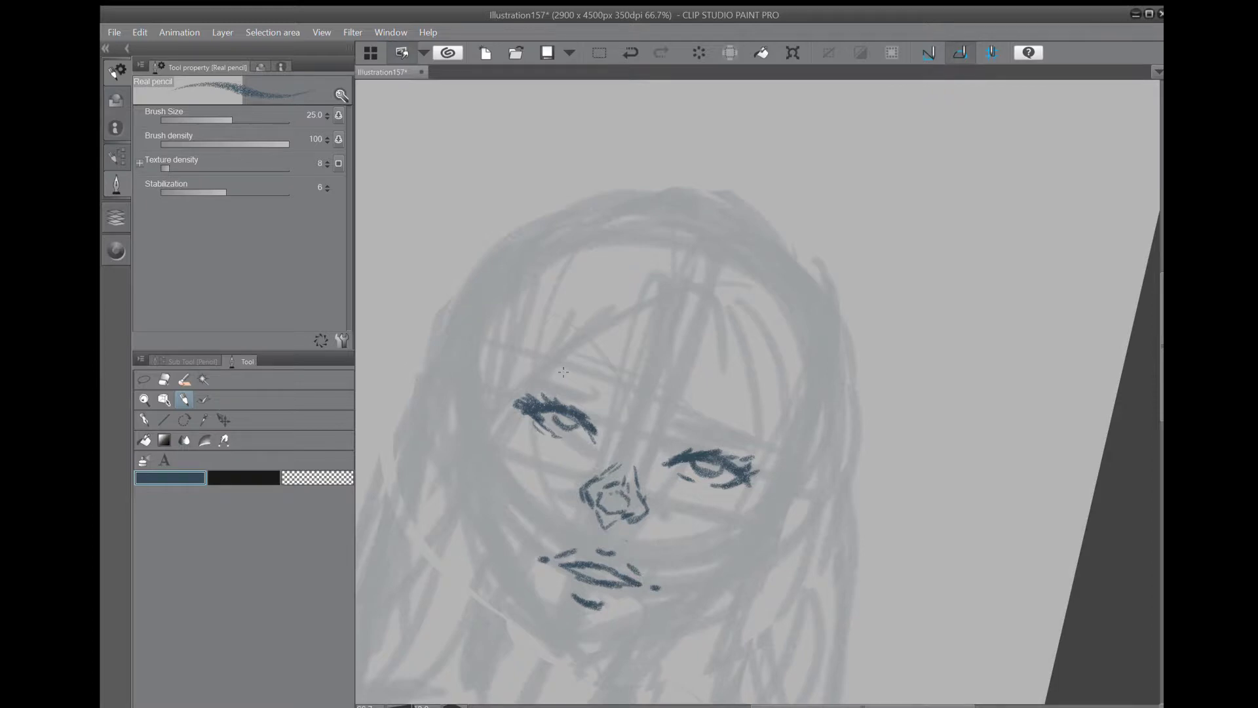
Draw thin arched eyebrows above both eyes.
{"action": "left_click_drag", "start_coordinate": [564, 372], "coordinate": [627, 537]}
{"action": "left_click_drag", "start_coordinate": [758, 553], "coordinate": [707, 484]}
{"action": "left_click_drag", "start_coordinate": [623, 444], "coordinate": [558, 490]}
{"action": "mouse_move", "coordinate": [620, 435]}
{"action": "left_mouse_down"}
{"action": "mouse_move", "coordinate": [571, 460]}
{"action": "mouse_move", "coordinate": [557, 493]}
{"action": "left_mouse_up"}
{"action": "left_click_drag", "start_coordinate": [714, 362], "coordinate": [783, 345]}
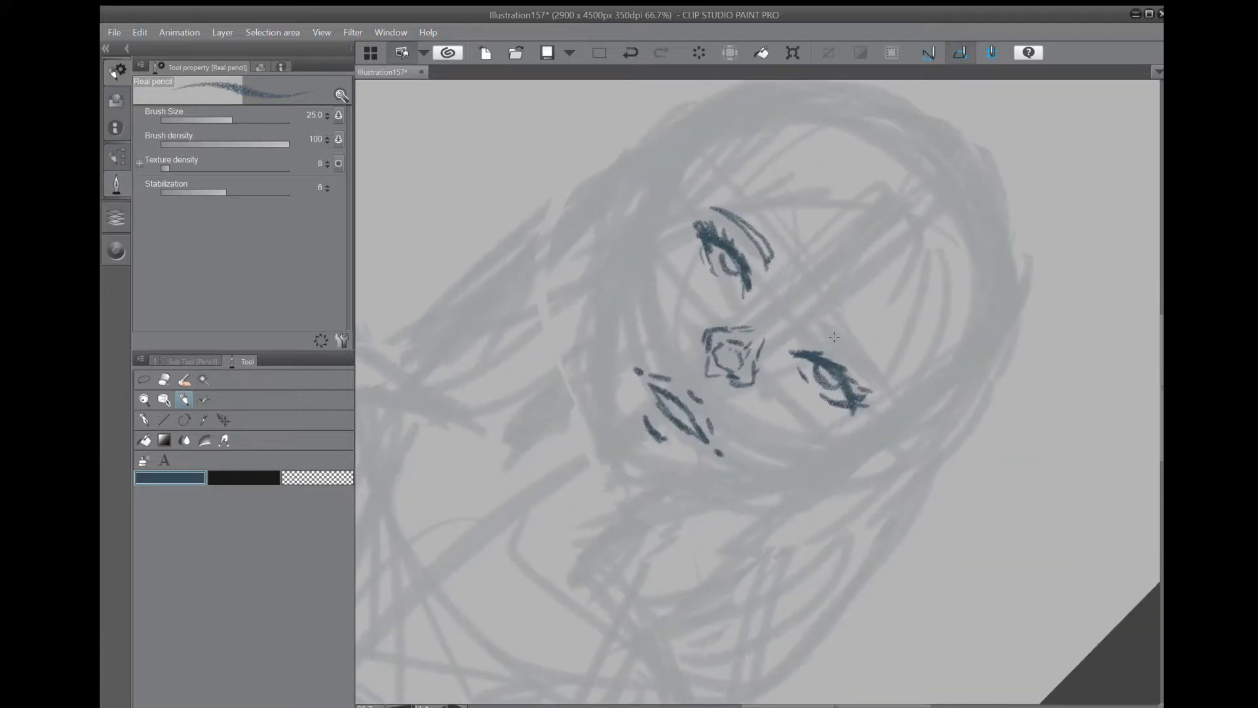
{"action": "left_click_drag", "start_coordinate": [834, 335], "coordinate": [886, 390]}
{"action": "mouse_move", "coordinate": [842, 331]}
{"action": "left_mouse_down"}
{"action": "mouse_move", "coordinate": [889, 403]}
{"action": "mouse_move", "coordinate": [809, 421]}
{"action": "mouse_move", "coordinate": [857, 369]}
{"action": "mouse_move", "coordinate": [732, 402]}
{"action": "left_mouse_up"}
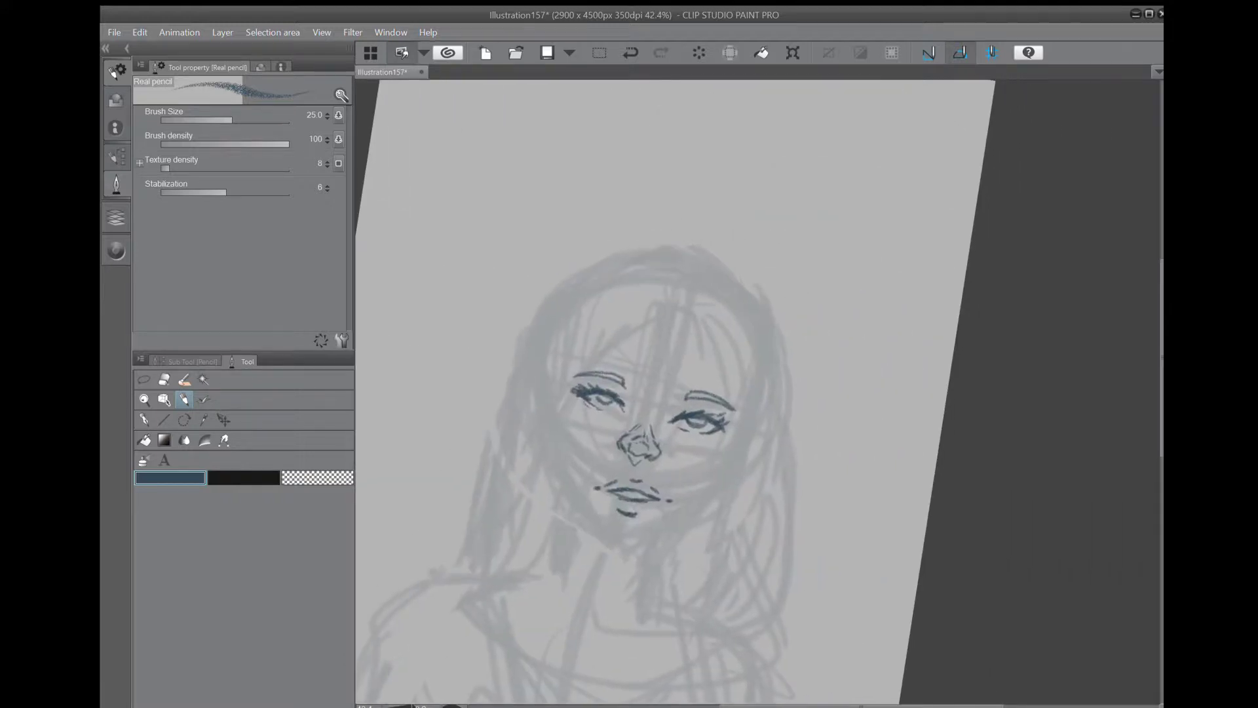
Draw the face outline from the forehead down both cheeks and along the jaw to the chin.
{"action": "left_click_drag", "start_coordinate": [546, 380], "coordinate": [543, 408]}
{"action": "left_click_drag", "start_coordinate": [554, 357], "coordinate": [549, 444]}
{"action": "left_click_drag", "start_coordinate": [557, 386], "coordinate": [552, 462]}
{"action": "mouse_move", "coordinate": [555, 416]}
{"action": "left_mouse_down"}
{"action": "mouse_move", "coordinate": [561, 488]}
{"action": "mouse_move", "coordinate": [609, 543]}
{"action": "left_mouse_up"}
{"action": "mouse_move", "coordinate": [554, 435]}
{"action": "left_mouse_down"}
{"action": "mouse_move", "coordinate": [569, 362]}
{"action": "mouse_move", "coordinate": [607, 291]}
{"action": "mouse_move", "coordinate": [637, 269]}
{"action": "mouse_move", "coordinate": [555, 373]}
{"action": "left_mouse_up"}
{"action": "mouse_move", "coordinate": [749, 338]}
{"action": "left_mouse_down"}
{"action": "mouse_move", "coordinate": [744, 435]}
{"action": "mouse_move", "coordinate": [678, 530]}
{"action": "mouse_move", "coordinate": [630, 545]}
{"action": "left_mouse_up"}
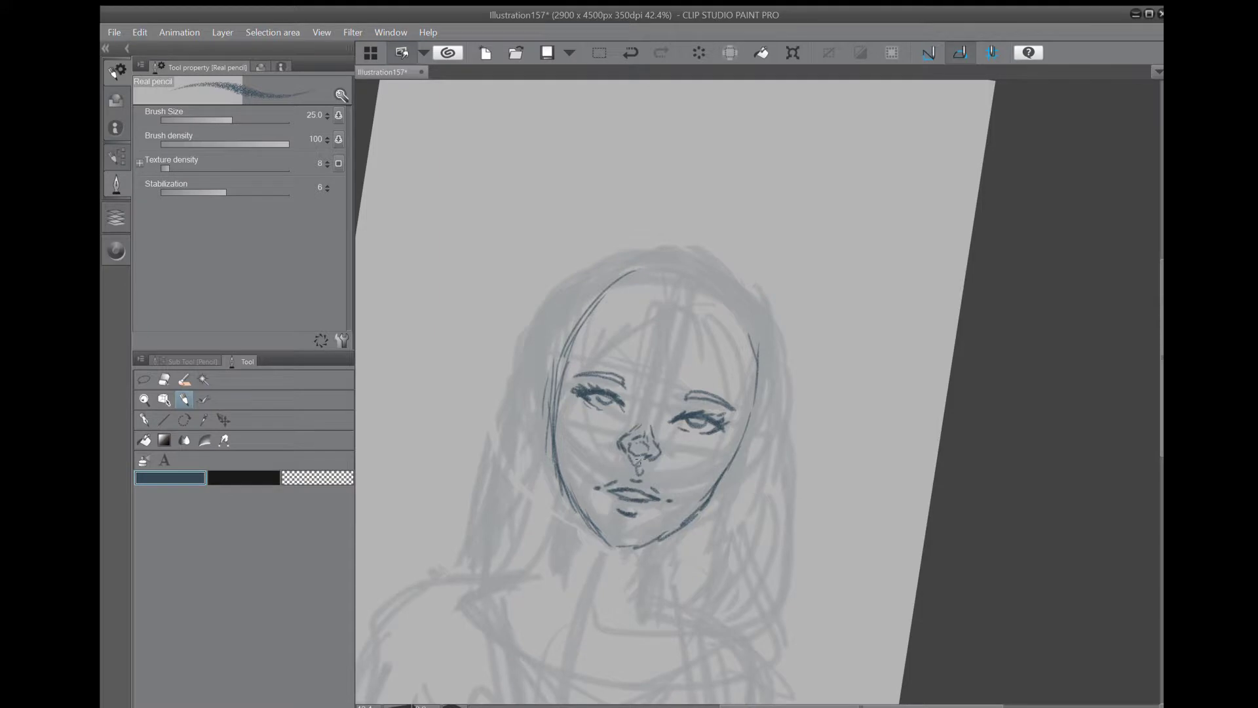
Lasso the nose, shift it slightly lower on the face and clear the selection.
{"action": "key", "text": "m"}
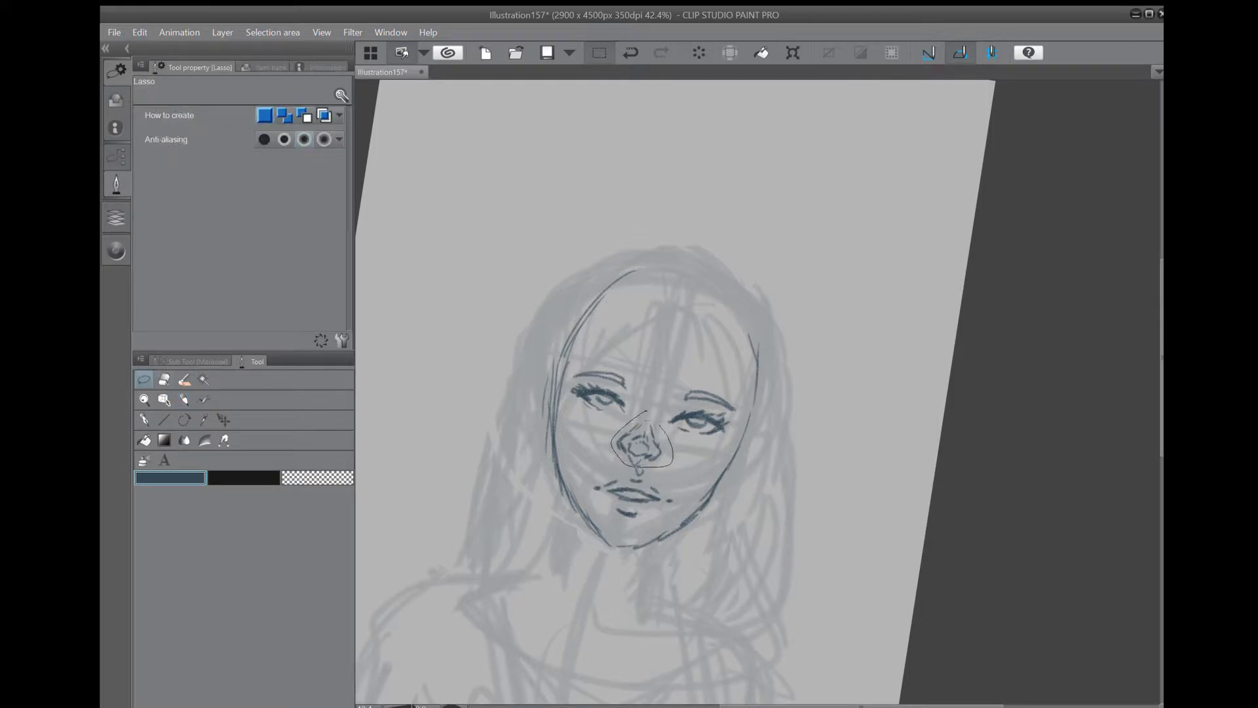
{"action": "left_click", "coordinate": [672, 495]}
{"action": "left_click_drag", "start_coordinate": [682, 463], "coordinate": [661, 450]}
{"action": "key", "text": "Return"}
{"action": "key", "text": "ctrl+d"}
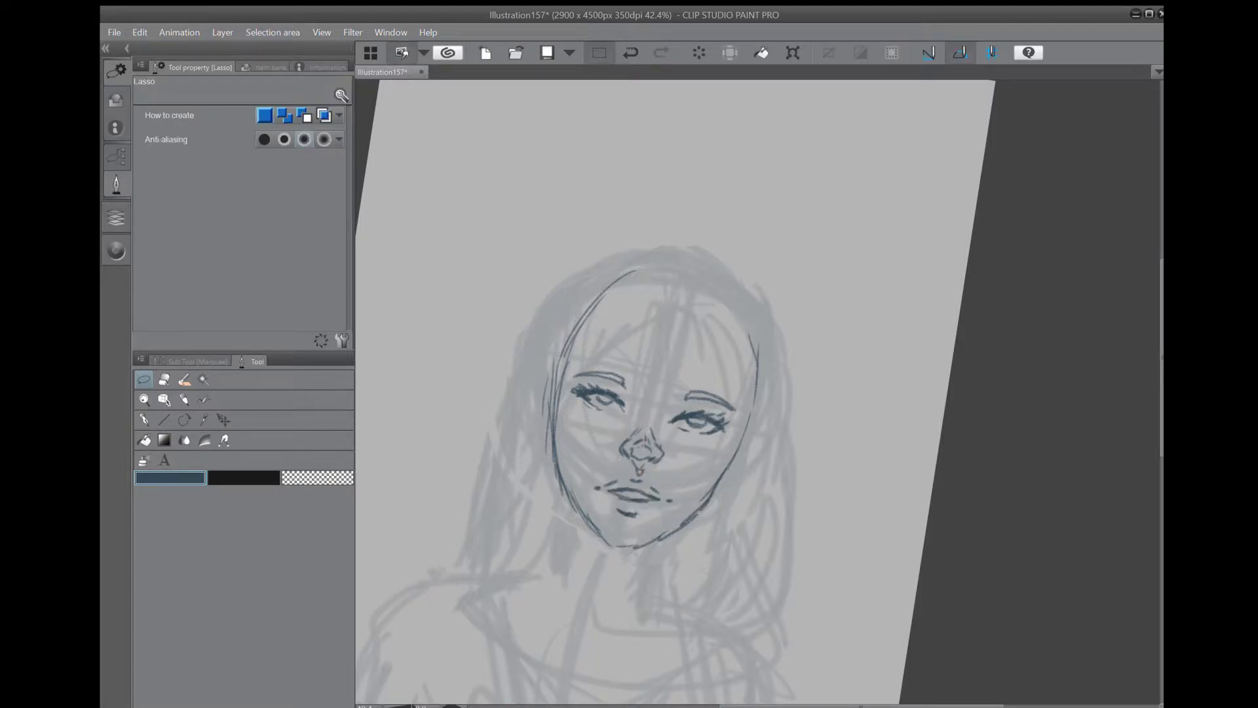
Lasso the left eye with its eyebrow, rotate it by -2.9 degrees and shift it slightly toward the nose.
{"action": "mouse_move", "coordinate": [616, 340]}
{"action": "left_mouse_down"}
{"action": "mouse_move", "coordinate": [575, 366]}
{"action": "mouse_move", "coordinate": [626, 337]}
{"action": "mouse_move", "coordinate": [608, 338]}
{"action": "left_mouse_up"}
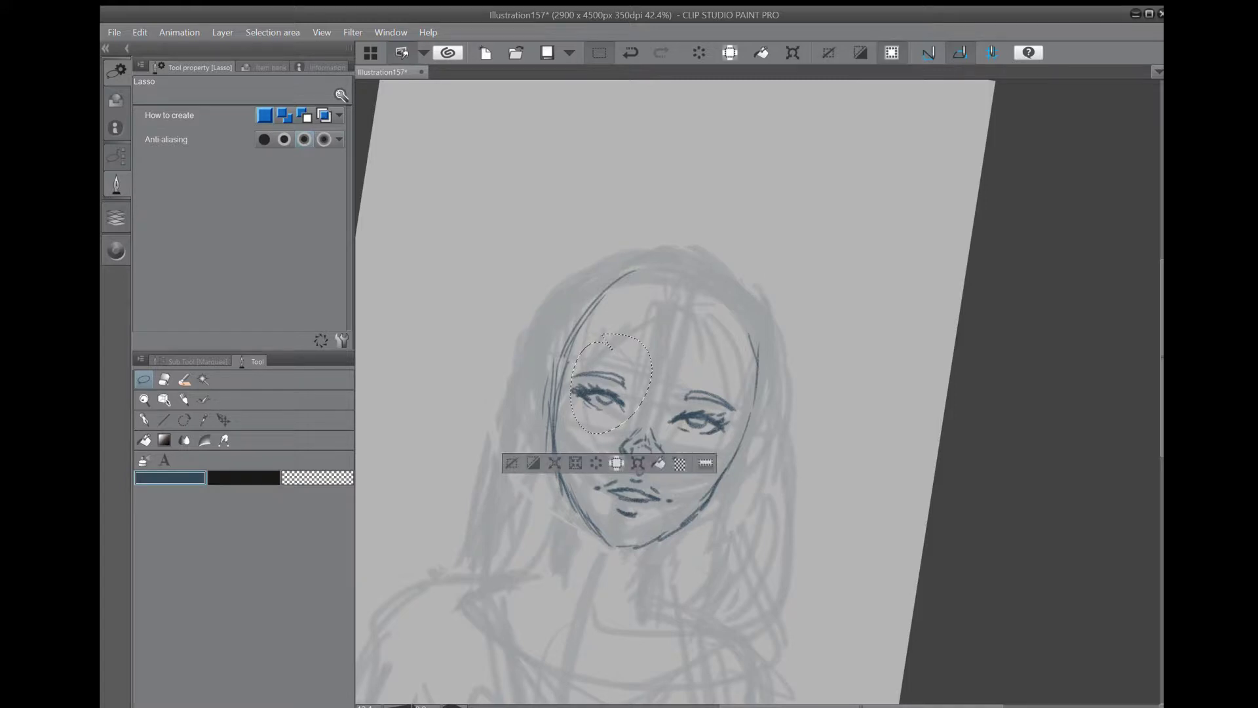
{"action": "key", "text": "ctrl+t"}
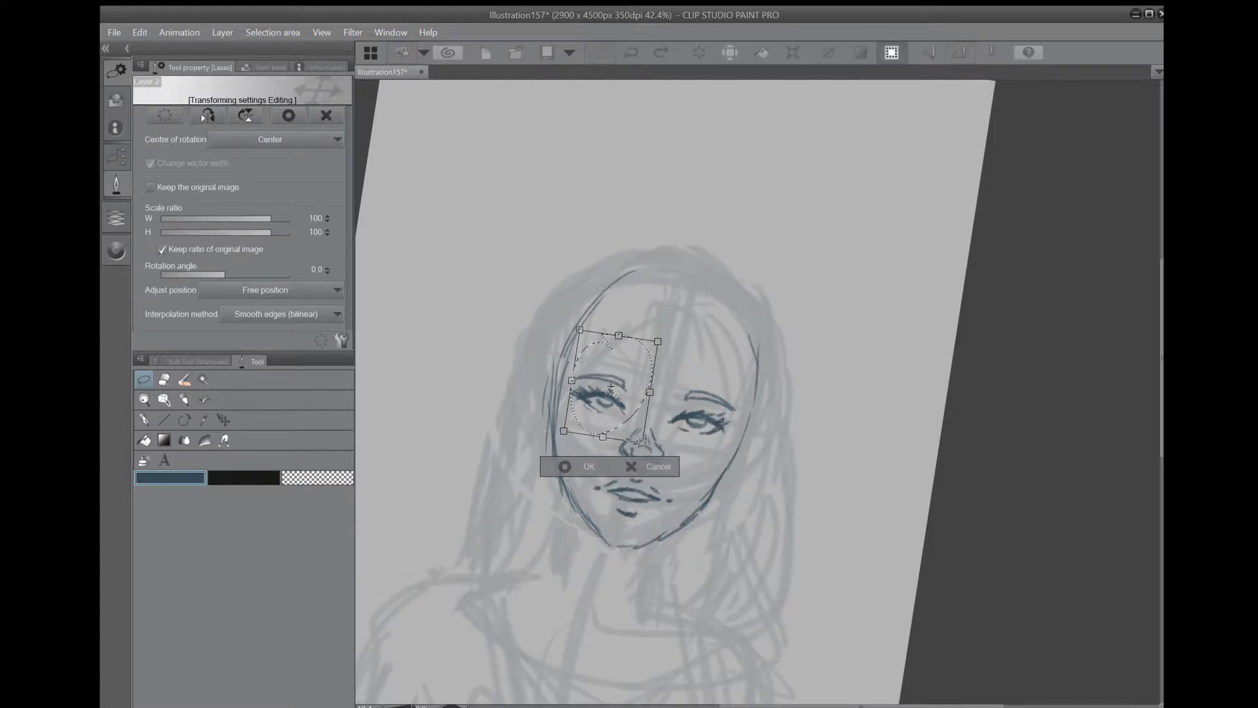
{"action": "mouse_move", "coordinate": [677, 349]}
{"action": "left_mouse_down"}
{"action": "mouse_move", "coordinate": [627, 381]}
{"action": "mouse_move", "coordinate": [676, 334]}
{"action": "left_mouse_up"}
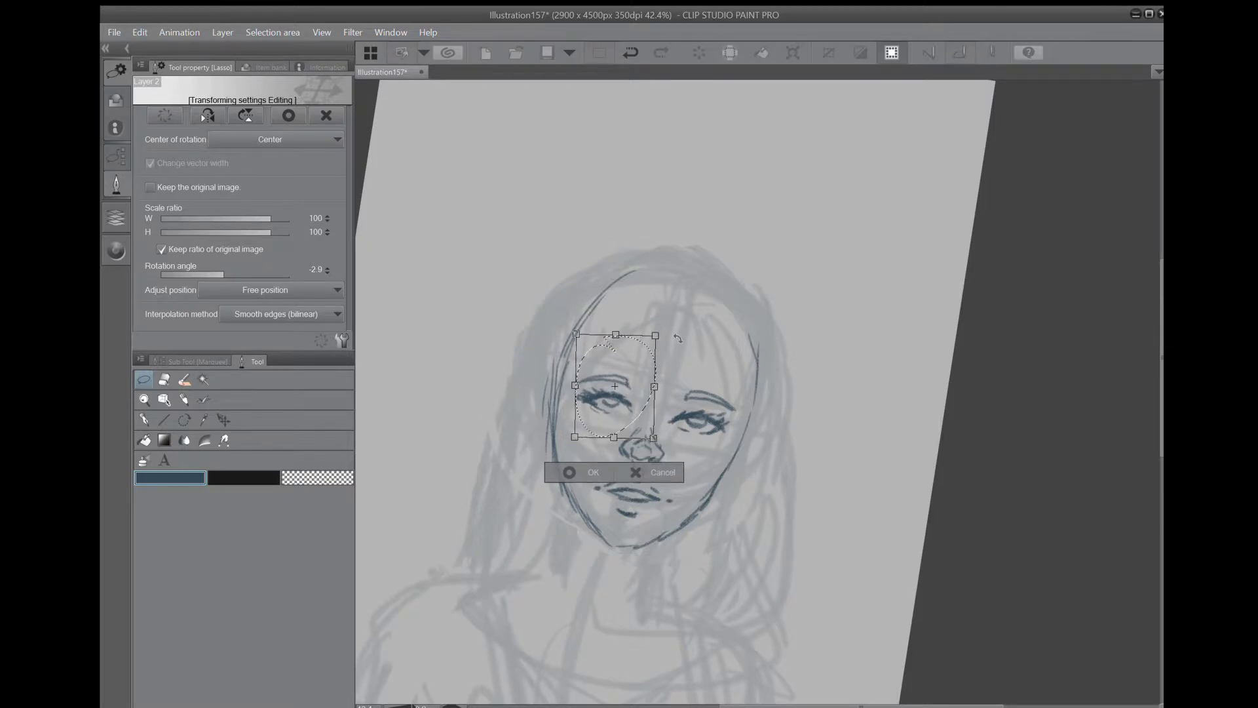
{"action": "key", "text": "Return"}
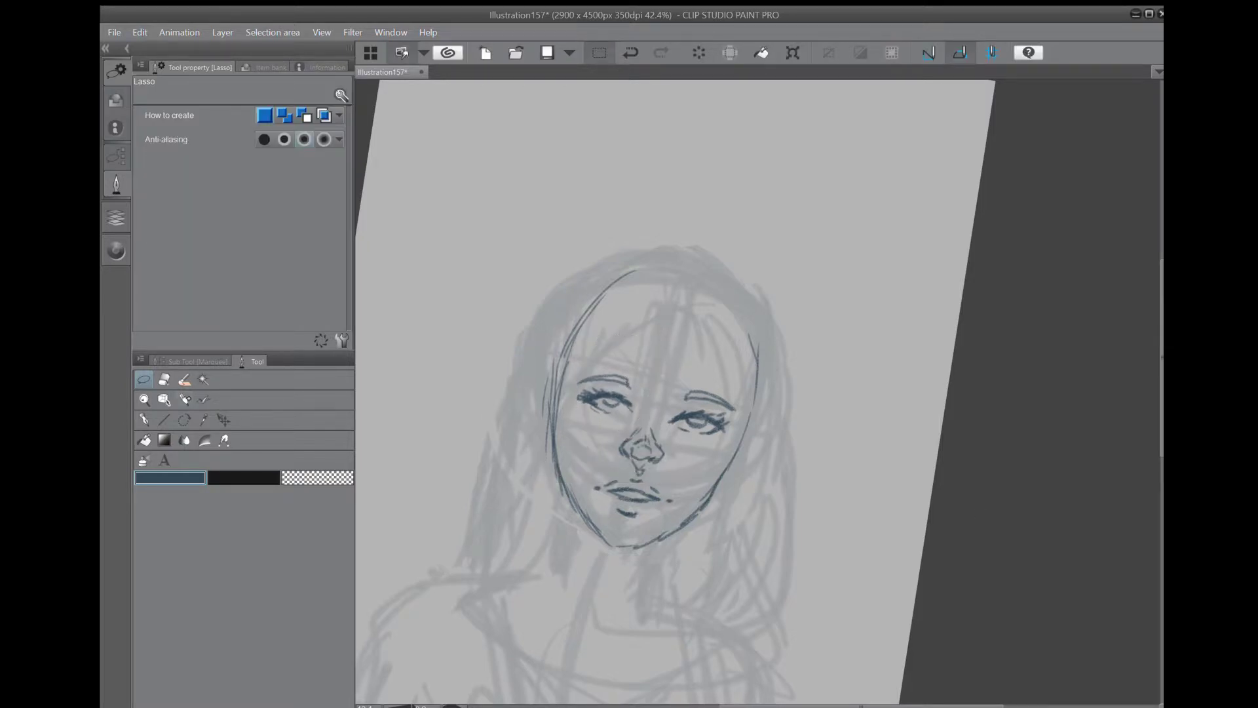
Reinforce the jaw line around the chin and erase the upper lip contour and mouth corner marks.
{"action": "key", "text": "p"}
{"action": "mouse_move", "coordinate": [579, 504]}
{"action": "left_mouse_down"}
{"action": "mouse_move", "coordinate": [621, 549]}
{"action": "mouse_move", "coordinate": [665, 537]}
{"action": "left_mouse_up"}
{"action": "key", "text": "e"}
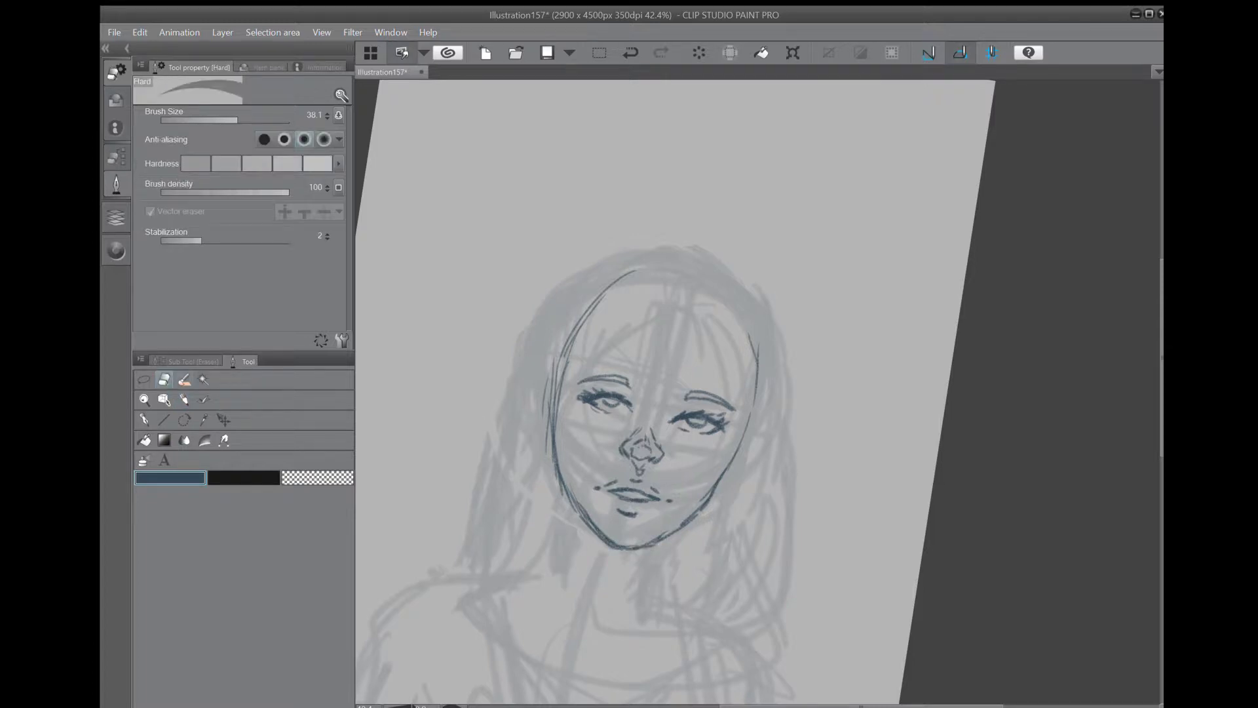
{"action": "mouse_move", "coordinate": [594, 490]}
{"action": "left_mouse_down"}
{"action": "mouse_move", "coordinate": [671, 501]}
{"action": "mouse_move", "coordinate": [607, 485]}
{"action": "mouse_move", "coordinate": [653, 486]}
{"action": "mouse_move", "coordinate": [642, 476]}
{"action": "left_mouse_up"}
{"action": "key", "text": "p"}
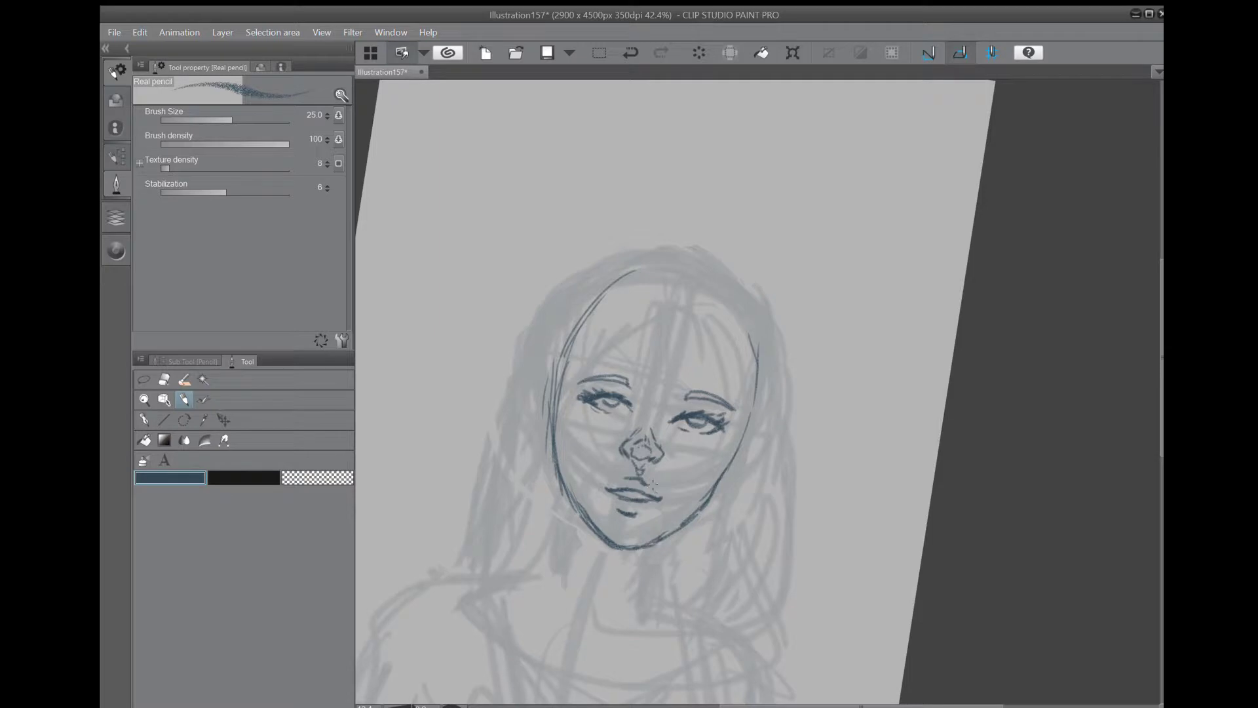
{"action": "left_click_drag", "start_coordinate": [627, 477], "coordinate": [619, 487]}
{"action": "key", "text": "ctrl+z"}
{"action": "key", "text": "ctrl+z"}
{"action": "scroll", "coordinate": [640, 484], "scroll_direction": "up", "scroll_amount": 5}
{"action": "key", "text": "ctrl+z"}
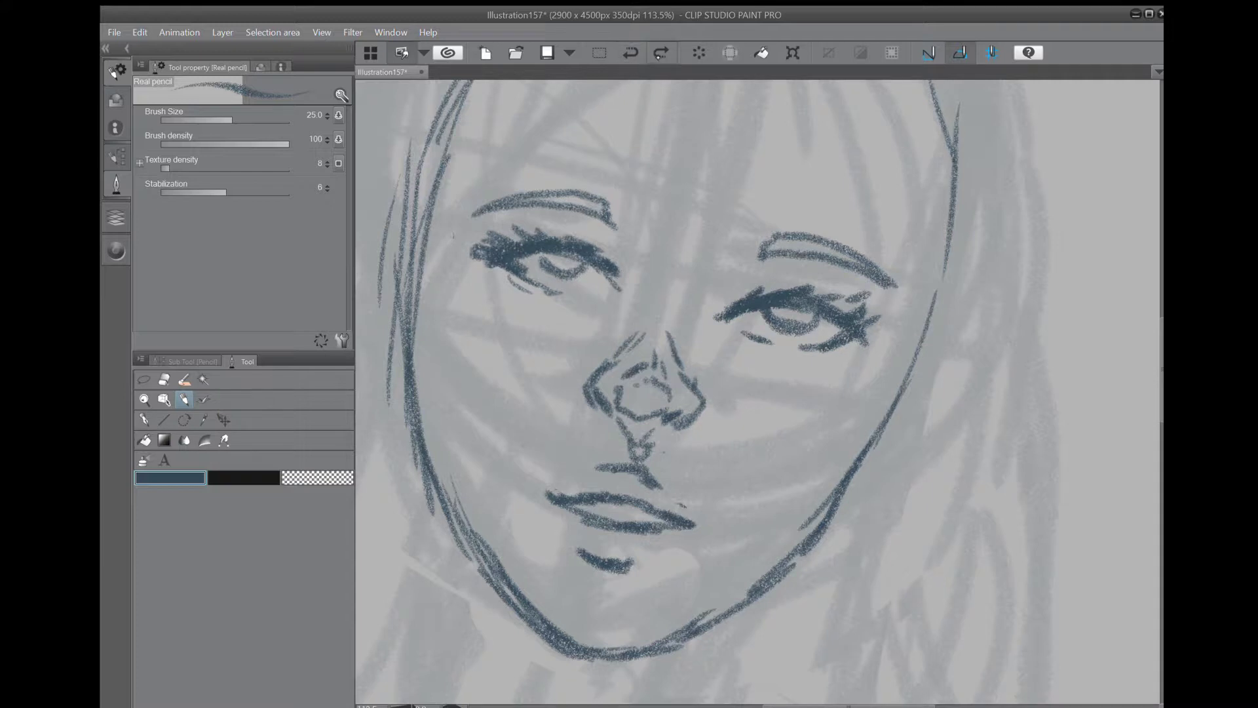
{"action": "key", "text": "ctrl+z"}
{"action": "left_click", "coordinate": [665, 53]}
{"action": "left_click", "coordinate": [664, 53]}
Erase the marks under the nose and redraw the upper lip contour, lower lip curve and mouth corners.
{"action": "left_click", "coordinate": [165, 380]}
{"action": "mouse_move", "coordinate": [604, 473]}
{"action": "left_mouse_down"}
{"action": "mouse_move", "coordinate": [669, 485]}
{"action": "mouse_move", "coordinate": [640, 475]}
{"action": "mouse_move", "coordinate": [638, 442]}
{"action": "mouse_move", "coordinate": [629, 449]}
{"action": "mouse_move", "coordinate": [636, 458]}
{"action": "mouse_move", "coordinate": [655, 423]}
{"action": "left_mouse_up"}
{"action": "left_click", "coordinate": [184, 399]}
{"action": "mouse_move", "coordinate": [617, 461]}
{"action": "left_mouse_down"}
{"action": "mouse_move", "coordinate": [648, 467]}
{"action": "mouse_move", "coordinate": [641, 455]}
{"action": "mouse_move", "coordinate": [566, 488]}
{"action": "left_mouse_up"}
{"action": "left_click_drag", "start_coordinate": [652, 470], "coordinate": [684, 513]}
{"action": "mouse_move", "coordinate": [557, 522]}
{"action": "left_mouse_down"}
{"action": "mouse_move", "coordinate": [582, 560]}
{"action": "mouse_move", "coordinate": [661, 557]}
{"action": "left_mouse_up"}
{"action": "left_click_drag", "start_coordinate": [542, 497], "coordinate": [535, 488]}
{"action": "left_click_drag", "start_coordinate": [700, 519], "coordinate": [715, 523]}
Erase the doubled face outline along the left temple, both cheeks and the sides of the jaw.
{"action": "scroll", "coordinate": [822, 419], "scroll_direction": "down", "scroll_amount": 2}
{"action": "left_click_drag", "start_coordinate": [822, 419], "coordinate": [818, 321]}
{"action": "mouse_move", "coordinate": [588, 338]}
{"action": "left_mouse_down"}
{"action": "mouse_move", "coordinate": [646, 451]}
{"action": "mouse_move", "coordinate": [678, 467]}
{"action": "left_mouse_up"}
{"action": "key", "text": "e"}
{"action": "left_click_drag", "start_coordinate": [627, 391], "coordinate": [676, 447]}
{"action": "mouse_move", "coordinate": [567, 187]}
{"action": "left_mouse_down"}
{"action": "mouse_move", "coordinate": [579, 285]}
{"action": "mouse_move", "coordinate": [593, 159]}
{"action": "left_mouse_up"}
{"action": "left_click_drag", "start_coordinate": [877, 282], "coordinate": [809, 398]}
{"action": "mouse_move", "coordinate": [576, 289]}
{"action": "left_mouse_down"}
{"action": "mouse_move", "coordinate": [600, 379]}
{"action": "mouse_move", "coordinate": [652, 399]}
{"action": "mouse_move", "coordinate": [628, 418]}
{"action": "left_mouse_up"}
Redraw a clean, darker jaw line from both cheeks down to the chin.
{"action": "key", "text": "p"}
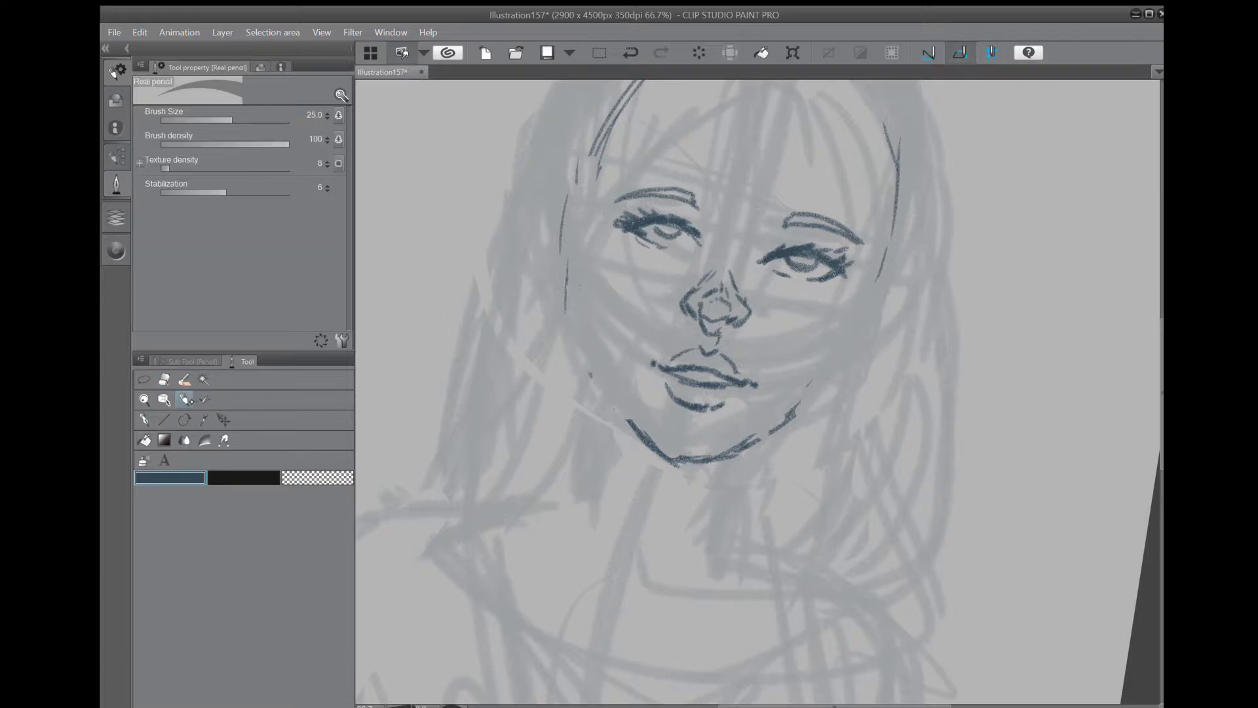
{"action": "left_click_drag", "start_coordinate": [634, 434], "coordinate": [606, 395]}
{"action": "left_click_drag", "start_coordinate": [568, 293], "coordinate": [582, 348]}
{"action": "mouse_move", "coordinate": [841, 350]}
{"action": "left_mouse_down"}
{"action": "mouse_move", "coordinate": [813, 400]}
{"action": "mouse_move", "coordinate": [740, 444]}
{"action": "left_mouse_up"}
{"action": "left_click_drag", "start_coordinate": [575, 332], "coordinate": [626, 421]}
{"action": "left_click_drag", "start_coordinate": [808, 409], "coordinate": [726, 457]}
{"action": "left_click_drag", "start_coordinate": [755, 440], "coordinate": [815, 402]}
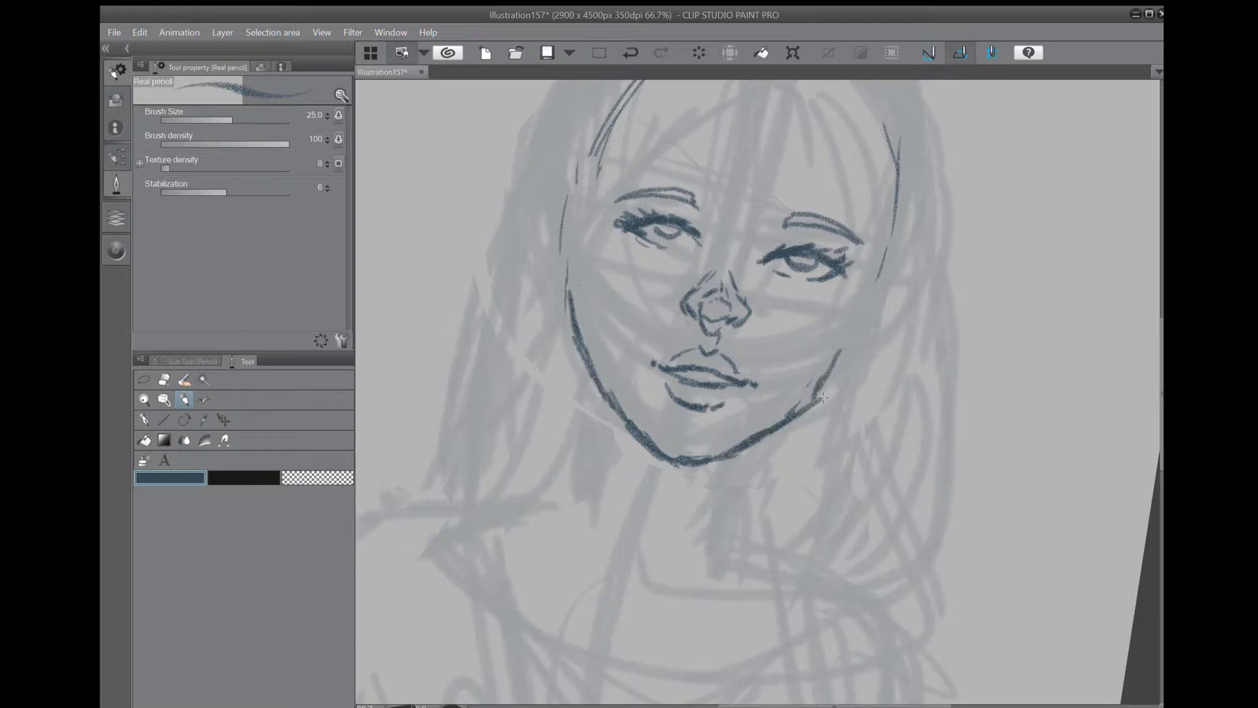
Draw the two side lines of the neck below the jaw.
{"action": "mouse_move", "coordinate": [585, 374]}
{"action": "left_mouse_down"}
{"action": "mouse_move", "coordinate": [561, 471]}
{"action": "mouse_move", "coordinate": [563, 519]}
{"action": "left_mouse_up"}
{"action": "left_click_drag", "start_coordinate": [764, 443], "coordinate": [712, 570]}
{"action": "left_click_drag", "start_coordinate": [755, 464], "coordinate": [717, 561]}
Draw both ears at the sides of the face with their inner folds.
{"action": "scroll", "coordinate": [839, 413], "scroll_direction": "down", "scroll_amount": 3}
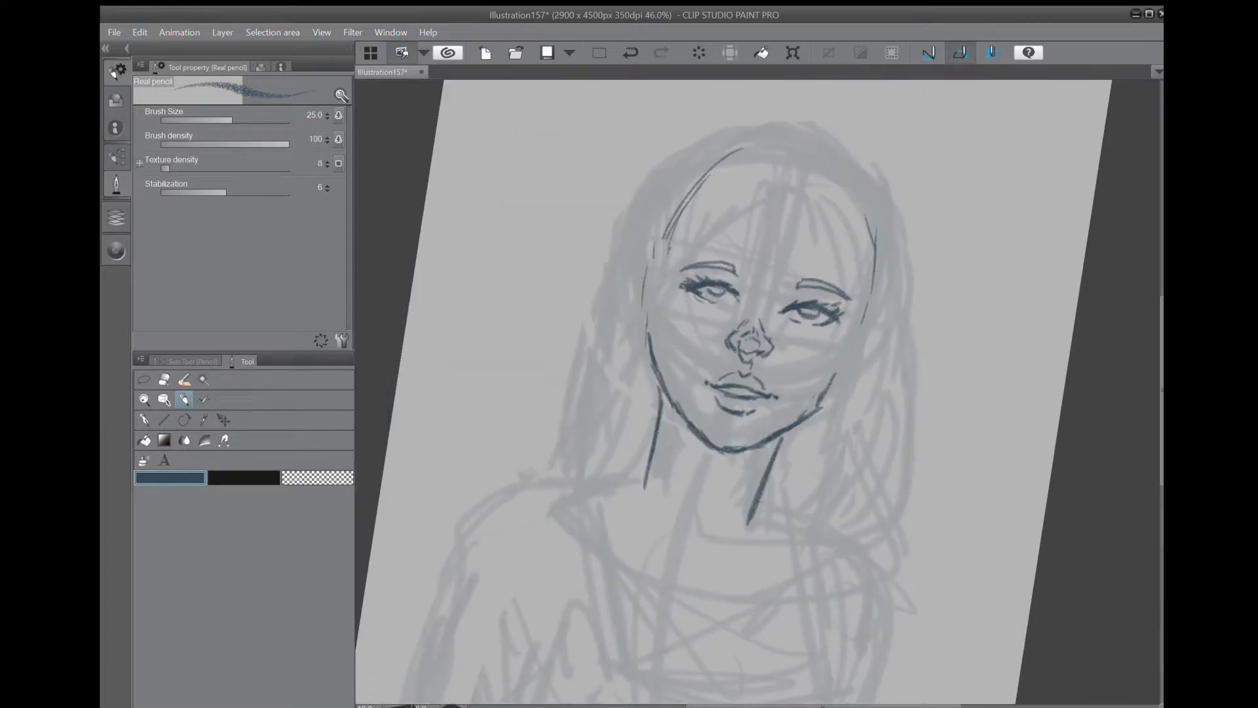
{"action": "left_click_drag", "start_coordinate": [839, 413], "coordinate": [774, 508]}
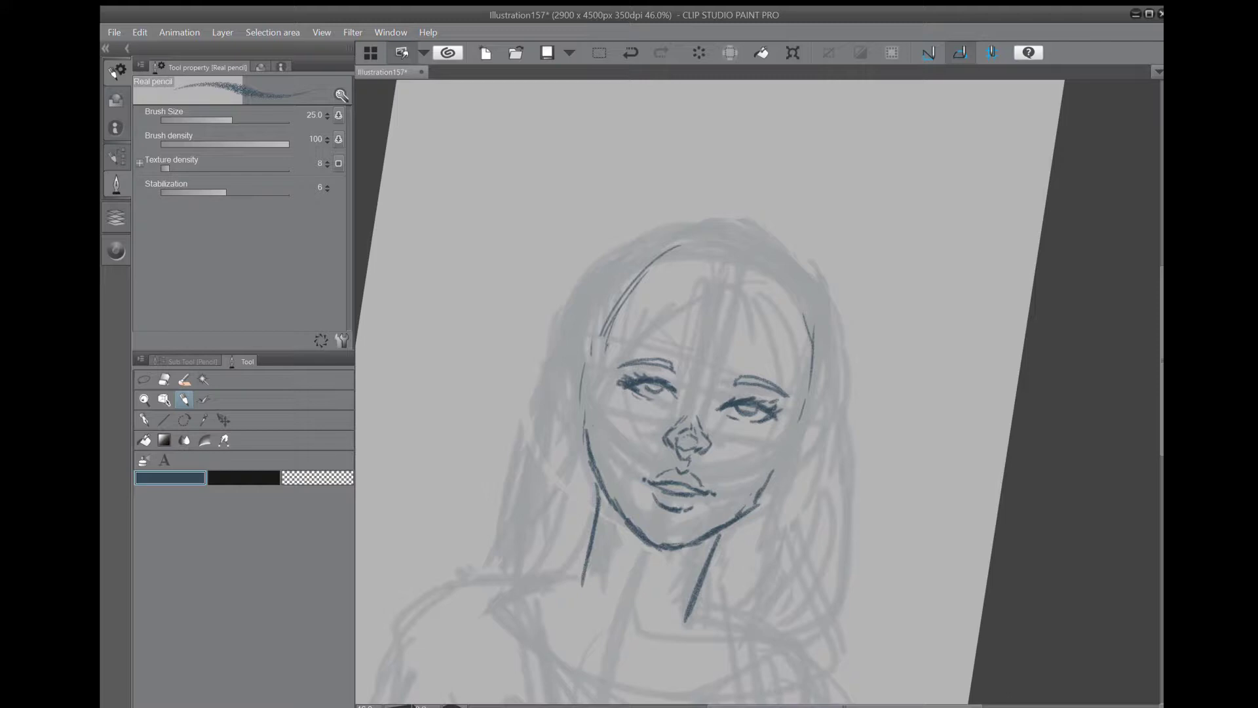
{"action": "mouse_move", "coordinate": [581, 391]}
{"action": "left_mouse_down"}
{"action": "mouse_move", "coordinate": [568, 381]}
{"action": "mouse_move", "coordinate": [579, 441]}
{"action": "left_mouse_up"}
{"action": "mouse_move", "coordinate": [783, 453]}
{"action": "left_mouse_down"}
{"action": "mouse_move", "coordinate": [796, 475]}
{"action": "mouse_move", "coordinate": [815, 444]}
{"action": "mouse_move", "coordinate": [783, 485]}
{"action": "left_mouse_up"}
{"action": "left_click_drag", "start_coordinate": [570, 402], "coordinate": [585, 428]}
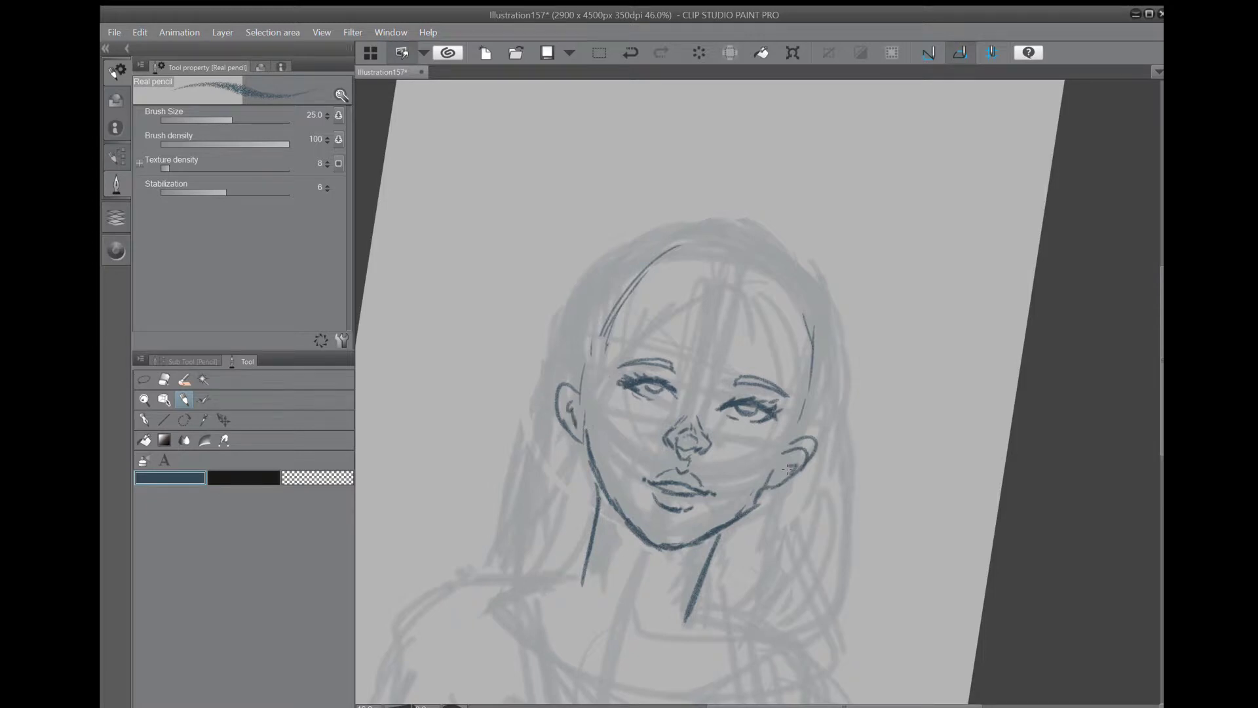
{"action": "left_click_drag", "start_coordinate": [786, 469], "coordinate": [781, 388]}
Erase both neck side lines and redraw them with a curve flaring out toward the shoulders.
{"action": "key", "text": "e"}
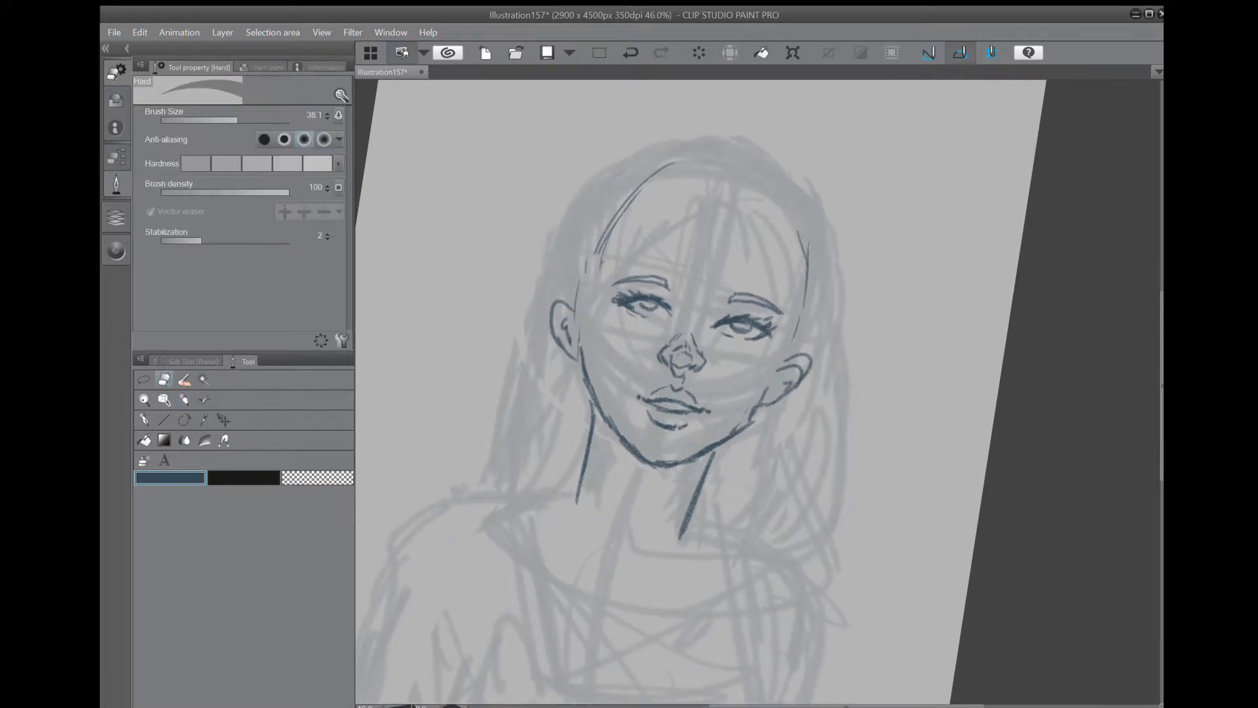
{"action": "left_click_drag", "start_coordinate": [587, 413], "coordinate": [575, 502]}
{"action": "mouse_move", "coordinate": [716, 456]}
{"action": "left_mouse_down"}
{"action": "mouse_move", "coordinate": [686, 521]}
{"action": "mouse_move", "coordinate": [674, 510]}
{"action": "left_mouse_up"}
{"action": "key", "text": "p"}
{"action": "left_click_drag", "start_coordinate": [715, 455], "coordinate": [679, 528]}
{"action": "left_click_drag", "start_coordinate": [700, 474], "coordinate": [680, 527]}
{"action": "left_click_drag", "start_coordinate": [598, 414], "coordinate": [572, 486]}
{"action": "left_click_drag", "start_coordinate": [598, 424], "coordinate": [562, 496]}
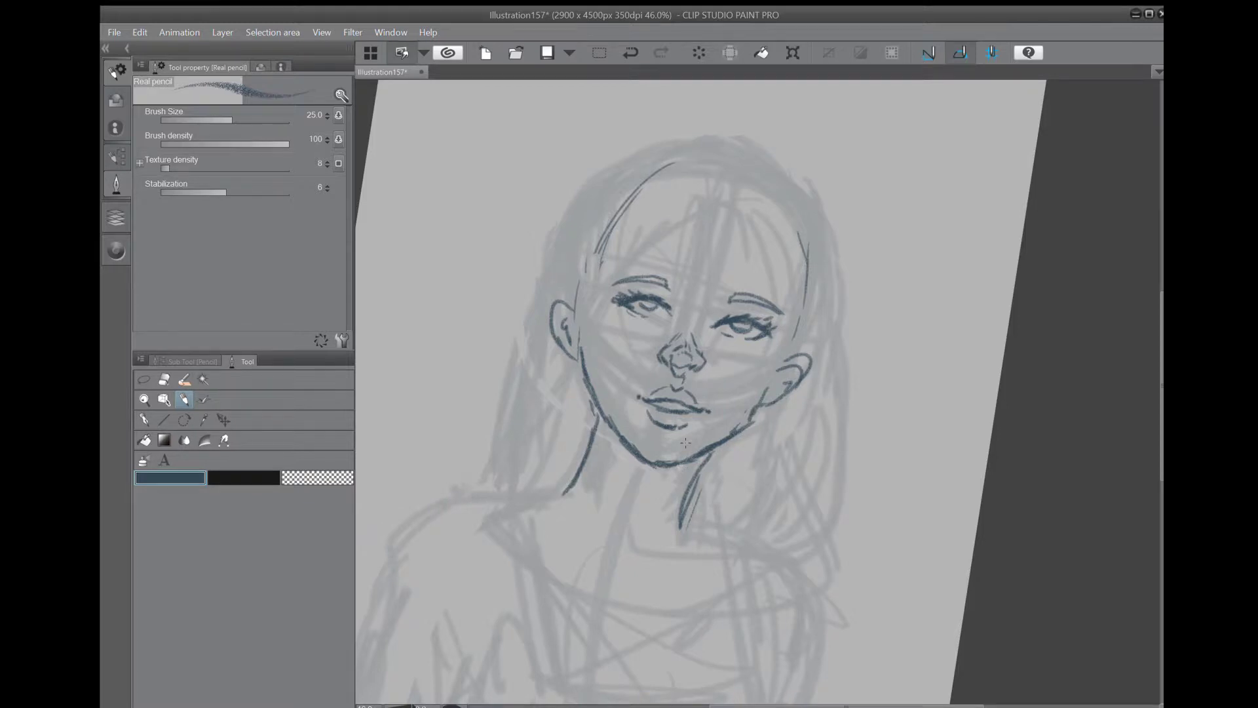
Draw long hair strands from the parting down the left side of the face, past the ear.
{"action": "mouse_move", "coordinate": [736, 214]}
{"action": "left_mouse_down"}
{"action": "mouse_move", "coordinate": [638, 272]}
{"action": "mouse_move", "coordinate": [564, 341]}
{"action": "left_mouse_up"}
{"action": "left_click_drag", "start_coordinate": [687, 248], "coordinate": [553, 412]}
{"action": "left_click_drag", "start_coordinate": [603, 318], "coordinate": [538, 485]}
{"action": "mouse_move", "coordinate": [743, 158]}
{"action": "left_mouse_down"}
{"action": "mouse_move", "coordinate": [638, 170]}
{"action": "mouse_move", "coordinate": [562, 260]}
{"action": "mouse_move", "coordinate": [572, 237]}
{"action": "mouse_move", "coordinate": [533, 395]}
{"action": "left_mouse_up"}
{"action": "left_click_drag", "start_coordinate": [535, 342], "coordinate": [520, 469]}
Draw hair strands from the parting down the right side of the forehead and past the right ear.
{"action": "left_click_drag", "start_coordinate": [735, 220], "coordinate": [776, 305]}
{"action": "left_click_drag", "start_coordinate": [779, 259], "coordinate": [784, 336]}
{"action": "left_click_drag", "start_coordinate": [785, 283], "coordinate": [778, 383]}
{"action": "left_click_drag", "start_coordinate": [794, 313], "coordinate": [768, 412]}
{"action": "left_click_drag", "start_coordinate": [780, 357], "coordinate": [753, 437]}
{"action": "left_click_drag", "start_coordinate": [770, 370], "coordinate": [736, 455]}
Add more left-side strands and draw the outer hair contours down to the hair ends at the shoulders.
{"action": "left_click_drag", "start_coordinate": [667, 219], "coordinate": [559, 337]}
{"action": "left_click_drag", "start_coordinate": [627, 268], "coordinate": [545, 423]}
{"action": "mouse_move", "coordinate": [735, 169]}
{"action": "left_mouse_down"}
{"action": "mouse_move", "coordinate": [786, 151]}
{"action": "mouse_move", "coordinate": [845, 242]}
{"action": "mouse_move", "coordinate": [837, 466]}
{"action": "mouse_move", "coordinate": [810, 554]}
{"action": "mouse_move", "coordinate": [760, 561]}
{"action": "left_mouse_up"}
{"action": "left_click_drag", "start_coordinate": [837, 320], "coordinate": [746, 543]}
{"action": "mouse_move", "coordinate": [834, 331]}
{"action": "left_mouse_down"}
{"action": "mouse_move", "coordinate": [748, 524]}
{"action": "mouse_move", "coordinate": [732, 508]}
{"action": "left_mouse_up"}
{"action": "left_click_drag", "start_coordinate": [771, 446], "coordinate": [706, 523]}
{"action": "left_click_drag", "start_coordinate": [564, 311], "coordinate": [451, 507]}
Darken the jaw and right cheek contour and erase the stray hair lines beside the right cheek.
{"action": "key", "text": "ctrl+minus"}
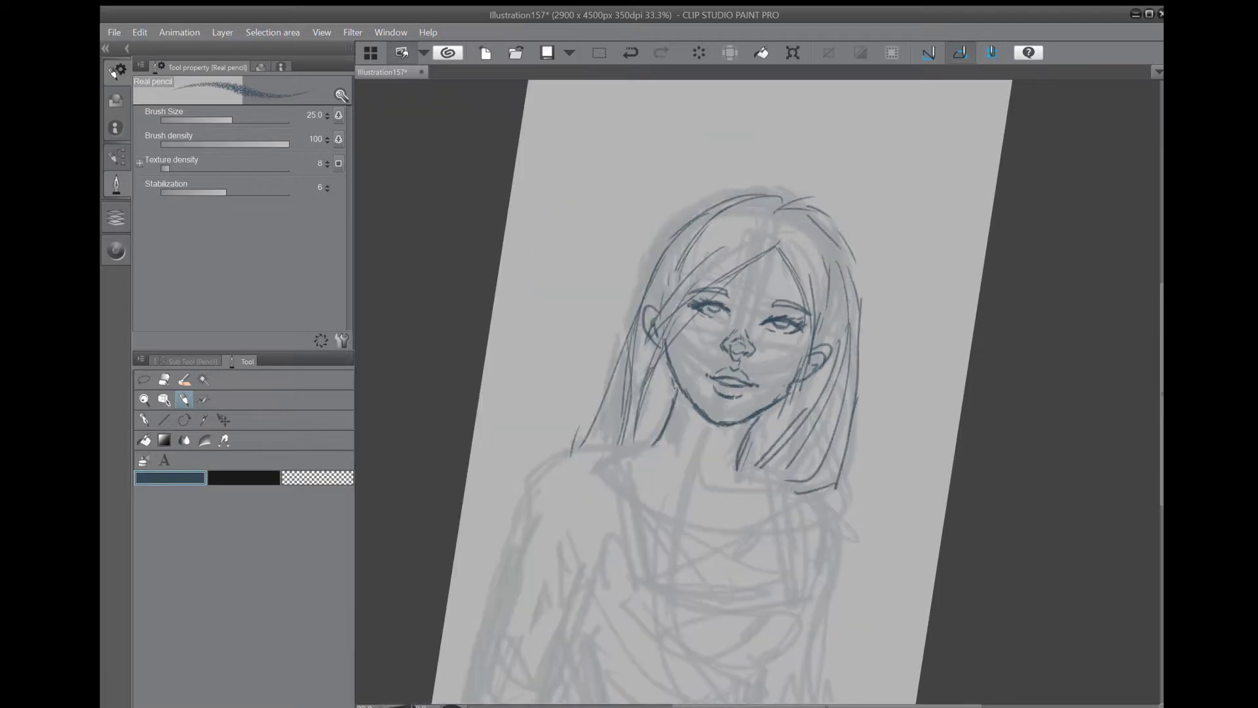
{"action": "key", "text": "ctrl+@"}
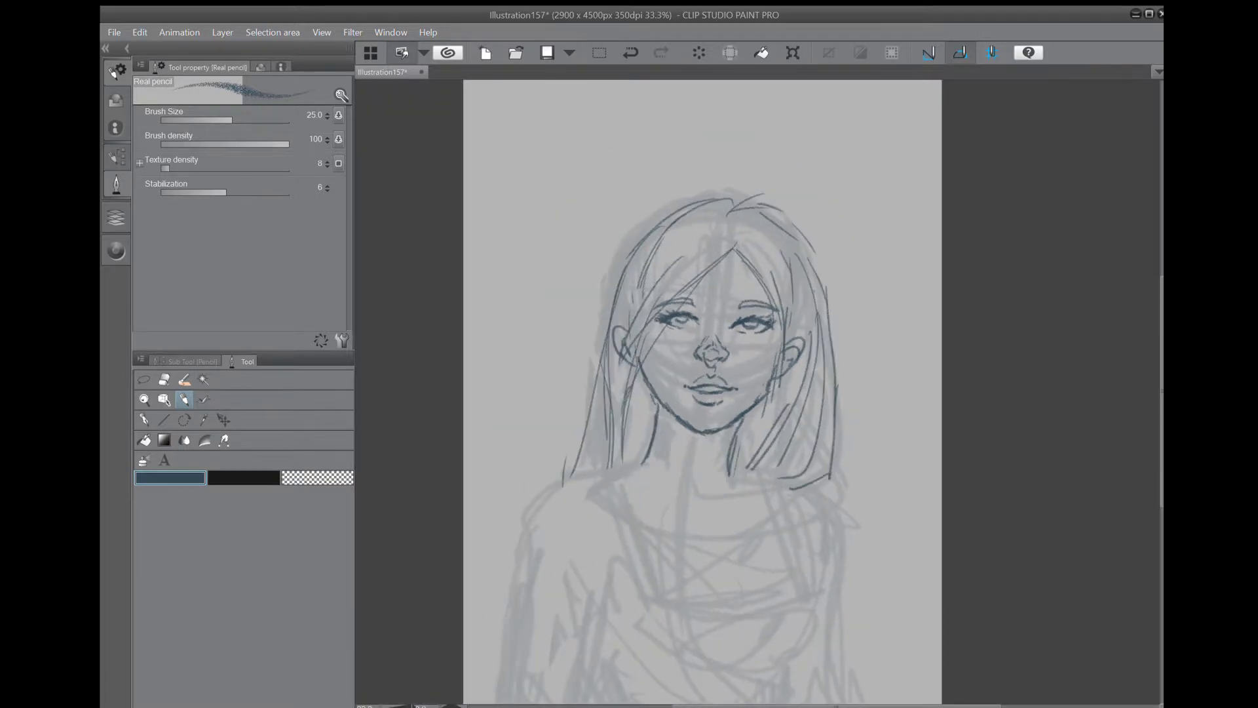
{"action": "scroll", "coordinate": [656, 472], "scroll_direction": "right", "scroll_amount": 5}
{"action": "left_click_drag", "start_coordinate": [404, 404], "coordinate": [803, 353]}
{"action": "scroll", "coordinate": [802, 354], "scroll_direction": "up", "scroll_amount": 4}
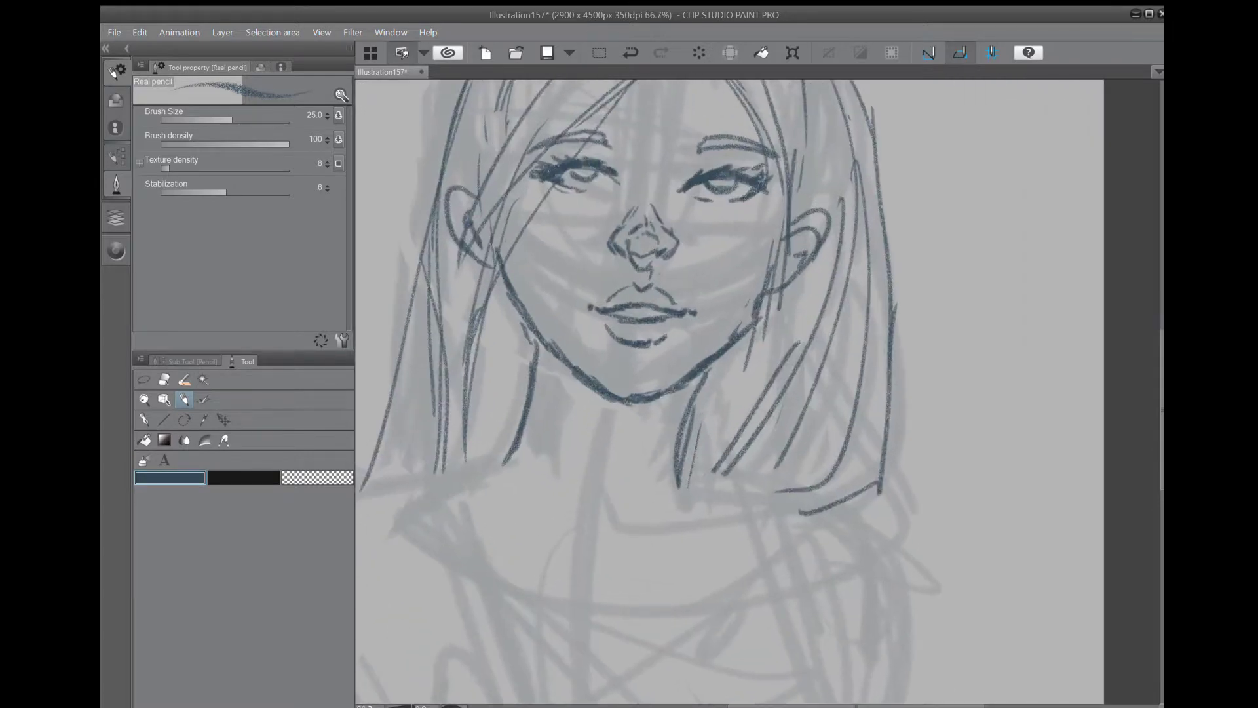
{"action": "left_click_drag", "start_coordinate": [884, 419], "coordinate": [874, 333]}
{"action": "left_click_drag", "start_coordinate": [707, 337], "coordinate": [705, 368]}
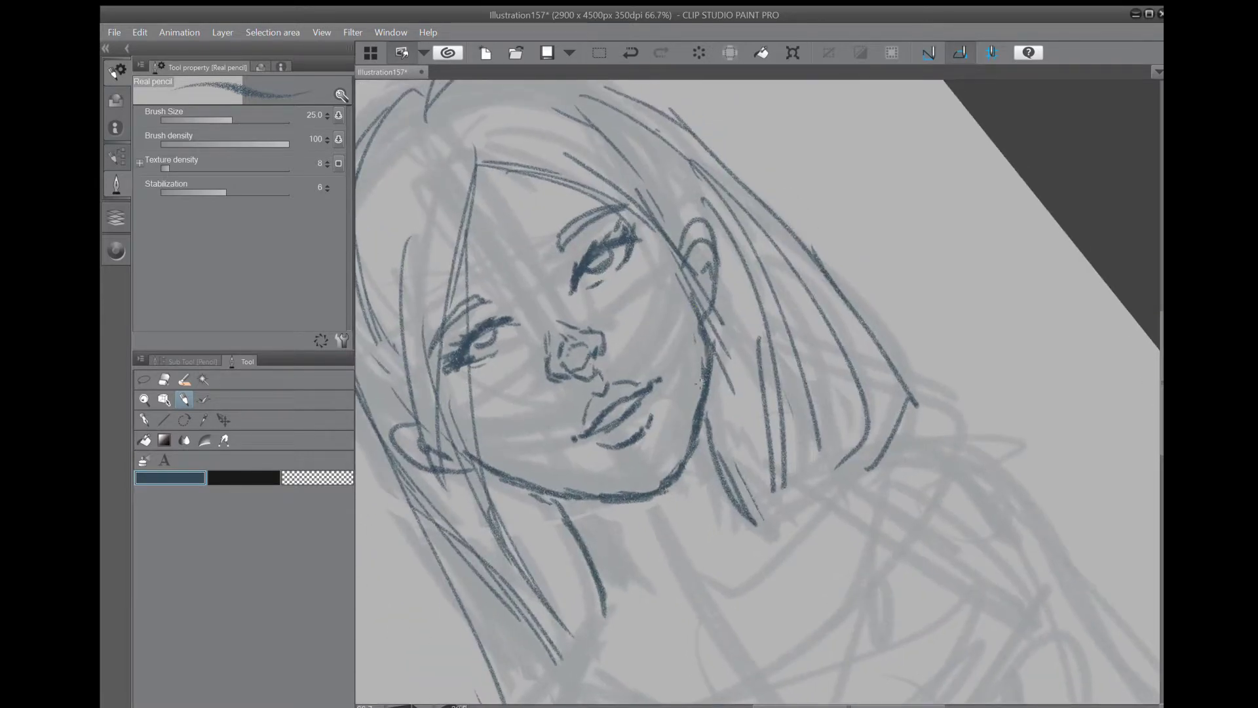
{"action": "left_click_drag", "start_coordinate": [483, 466], "coordinate": [540, 493]}
{"action": "mouse_move", "coordinate": [684, 281]}
{"action": "left_mouse_down"}
{"action": "mouse_move", "coordinate": [706, 371]}
{"action": "mouse_move", "coordinate": [699, 460]}
{"action": "left_mouse_up"}
{"action": "left_click_drag", "start_coordinate": [705, 403], "coordinate": [652, 489]}
{"action": "key", "text": "e"}
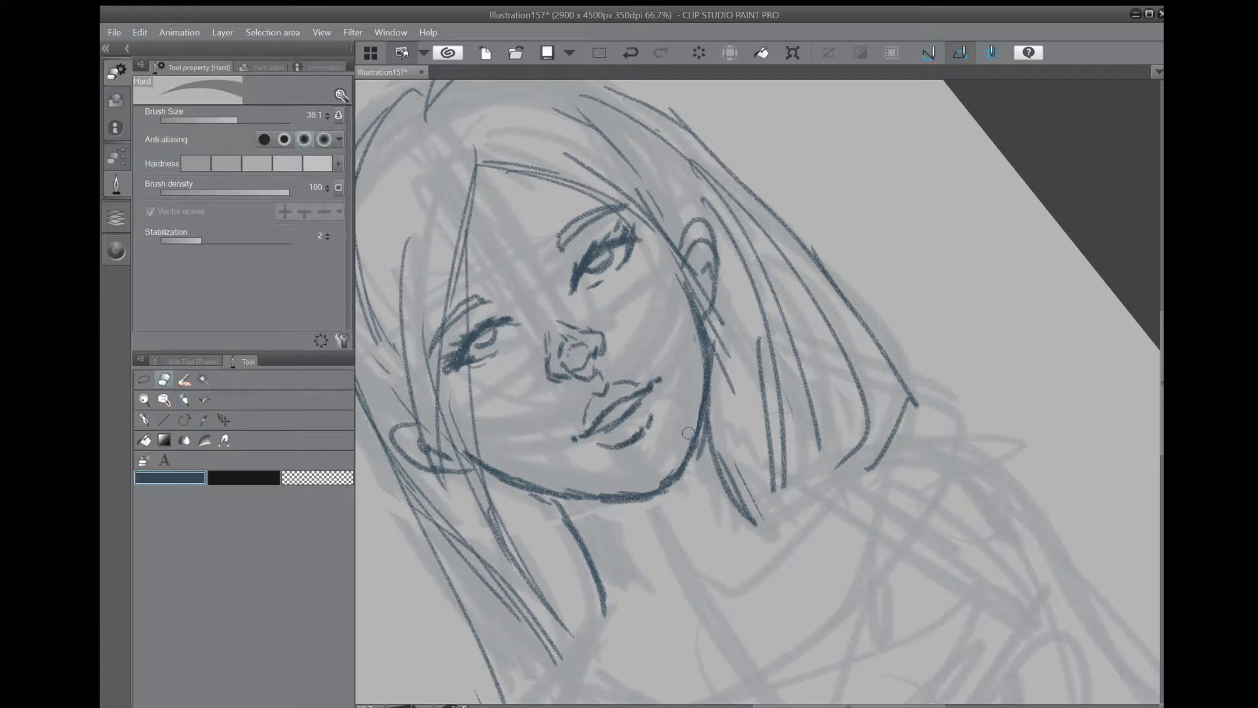
{"action": "left_click_drag", "start_coordinate": [712, 334], "coordinate": [725, 397]}
Lasso the facial features, shift them slightly left within the face and apply the transformation.
{"action": "scroll", "coordinate": [724, 397], "scroll_direction": "down", "scroll_amount": 4}
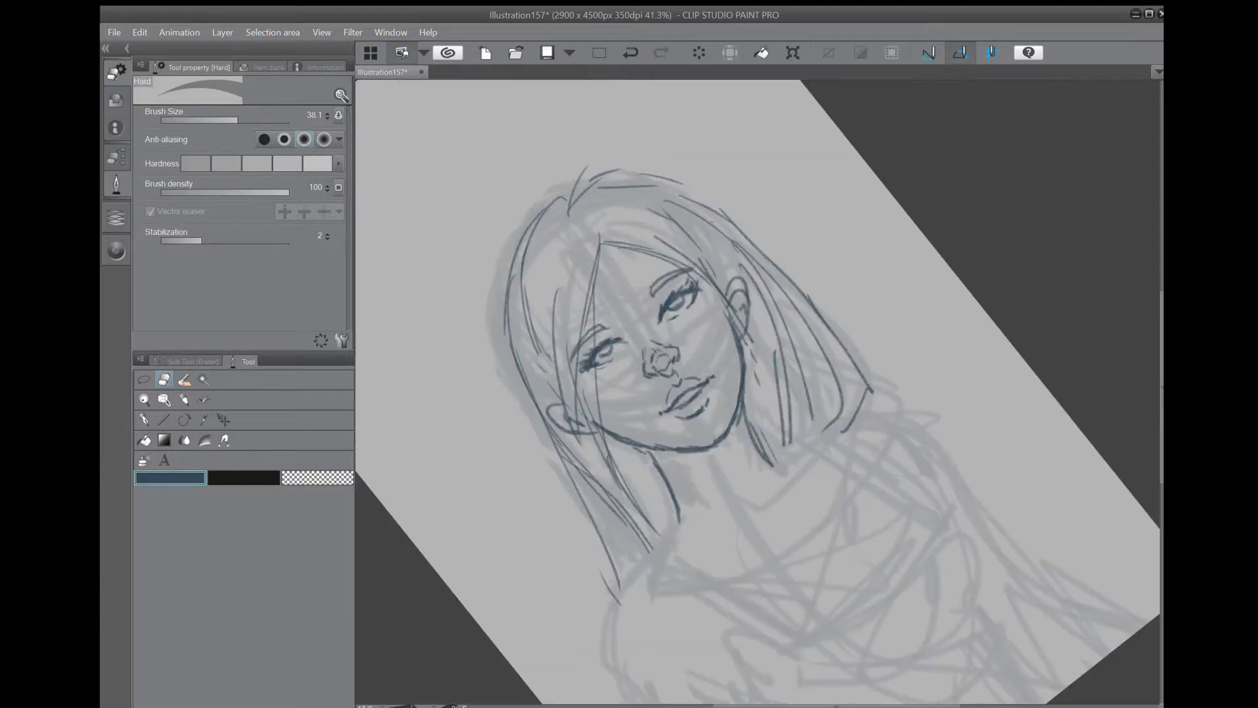
{"action": "scroll", "coordinate": [725, 397], "scroll_direction": "up", "scroll_amount": 2}
{"action": "scroll", "coordinate": [797, 361], "scroll_direction": "down", "scroll_amount": 1}
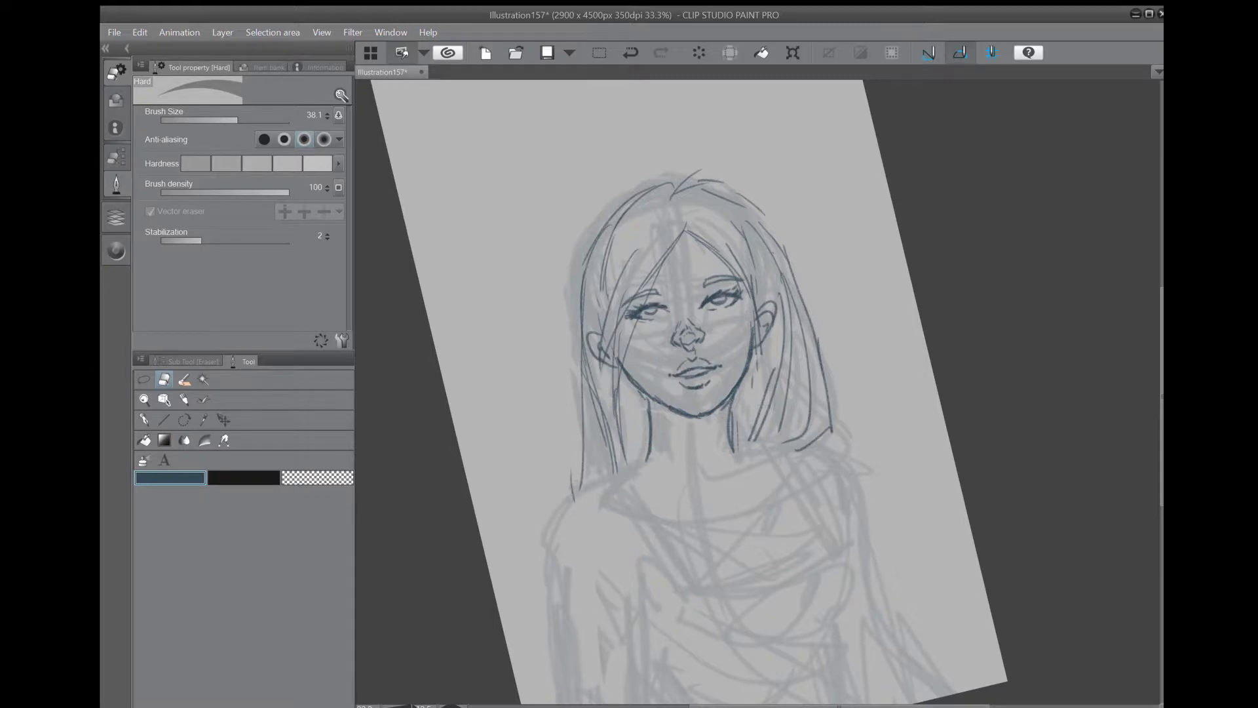
{"action": "key", "text": "m"}
{"action": "mouse_move", "coordinate": [669, 256]}
{"action": "left_mouse_down"}
{"action": "mouse_move", "coordinate": [631, 262]}
{"action": "mouse_move", "coordinate": [680, 395]}
{"action": "mouse_move", "coordinate": [745, 313]}
{"action": "mouse_move", "coordinate": [669, 255]}
{"action": "left_mouse_up"}
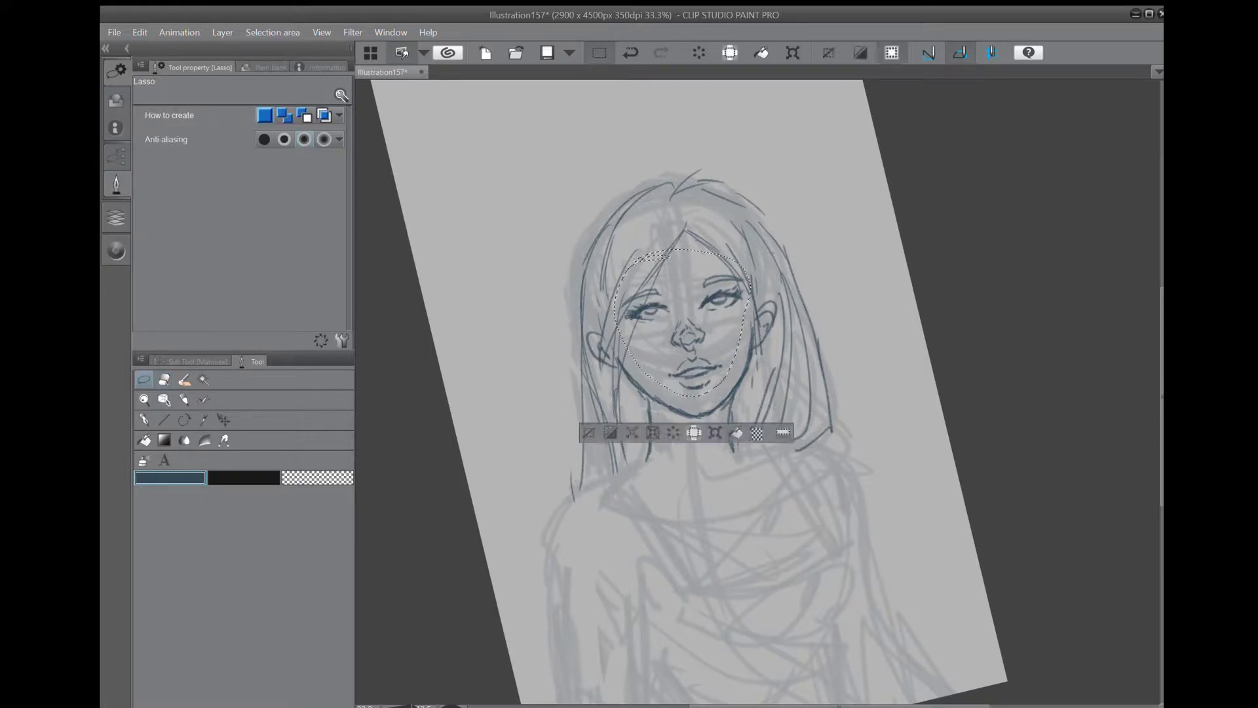
{"action": "left_click", "coordinate": [716, 434]}
{"action": "left_click_drag", "start_coordinate": [728, 327], "coordinate": [724, 328]}
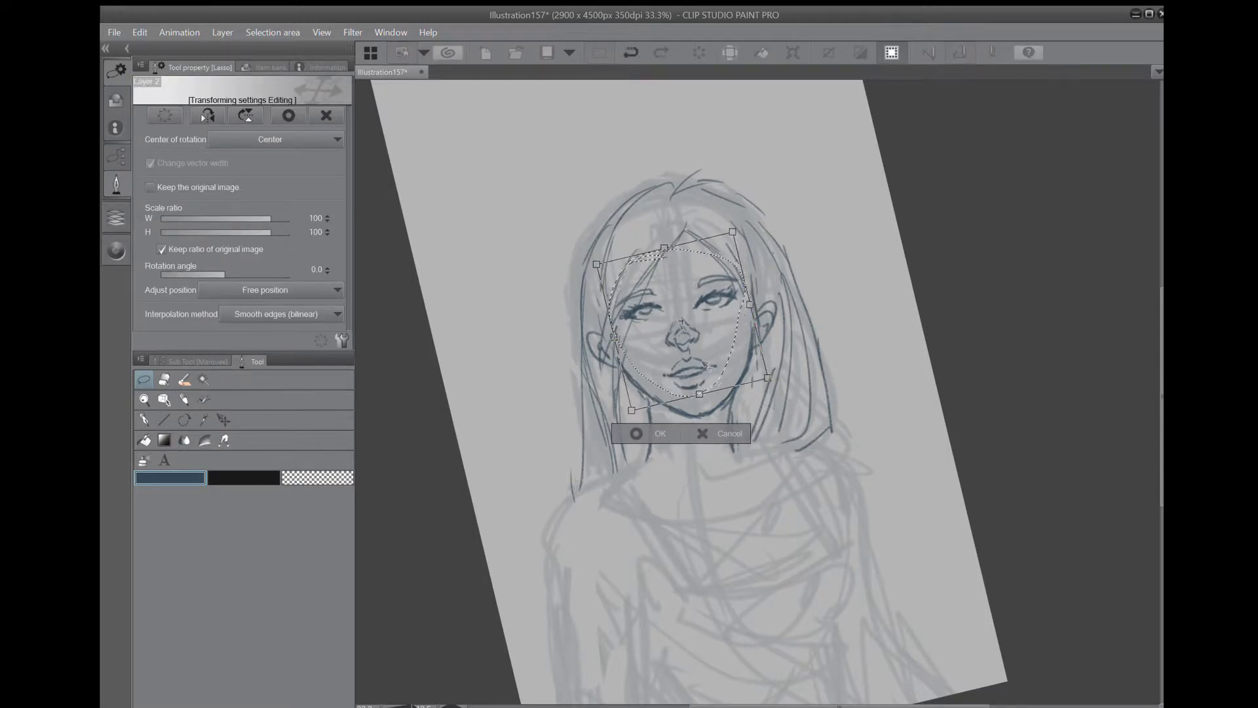
{"action": "left_click", "coordinate": [637, 433]}
Lasso the chin and left jaw, adjust them slightly with a transformation and clear the selection.
{"action": "mouse_move", "coordinate": [635, 377]}
{"action": "left_mouse_down"}
{"action": "mouse_move", "coordinate": [713, 413]}
{"action": "mouse_move", "coordinate": [640, 368]}
{"action": "mouse_move", "coordinate": [655, 408]}
{"action": "mouse_move", "coordinate": [677, 418]}
{"action": "left_mouse_up"}
{"action": "left_click", "coordinate": [701, 467]}
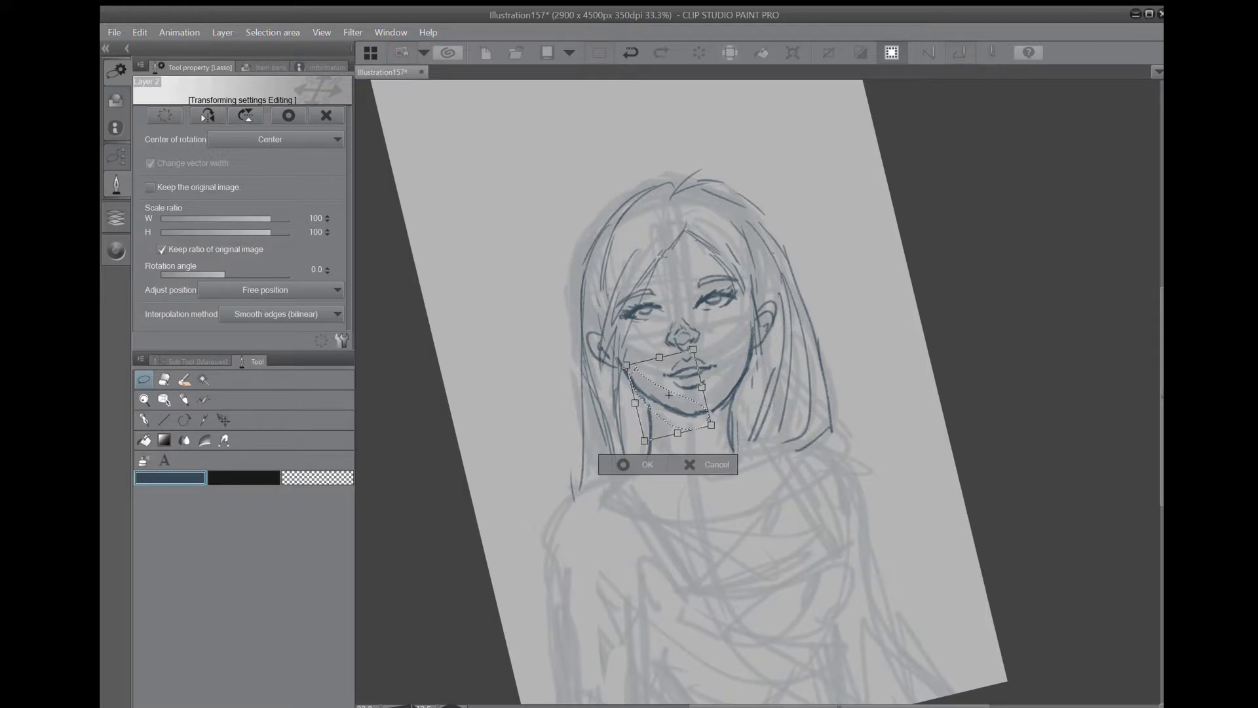
{"action": "left_click", "coordinate": [623, 464]}
{"action": "key", "text": "ctrl+d"}
Erase the mismatched right jaw segment and redraw both sides of the jaw, continuing into the right neck line.
{"action": "key", "text": "e"}
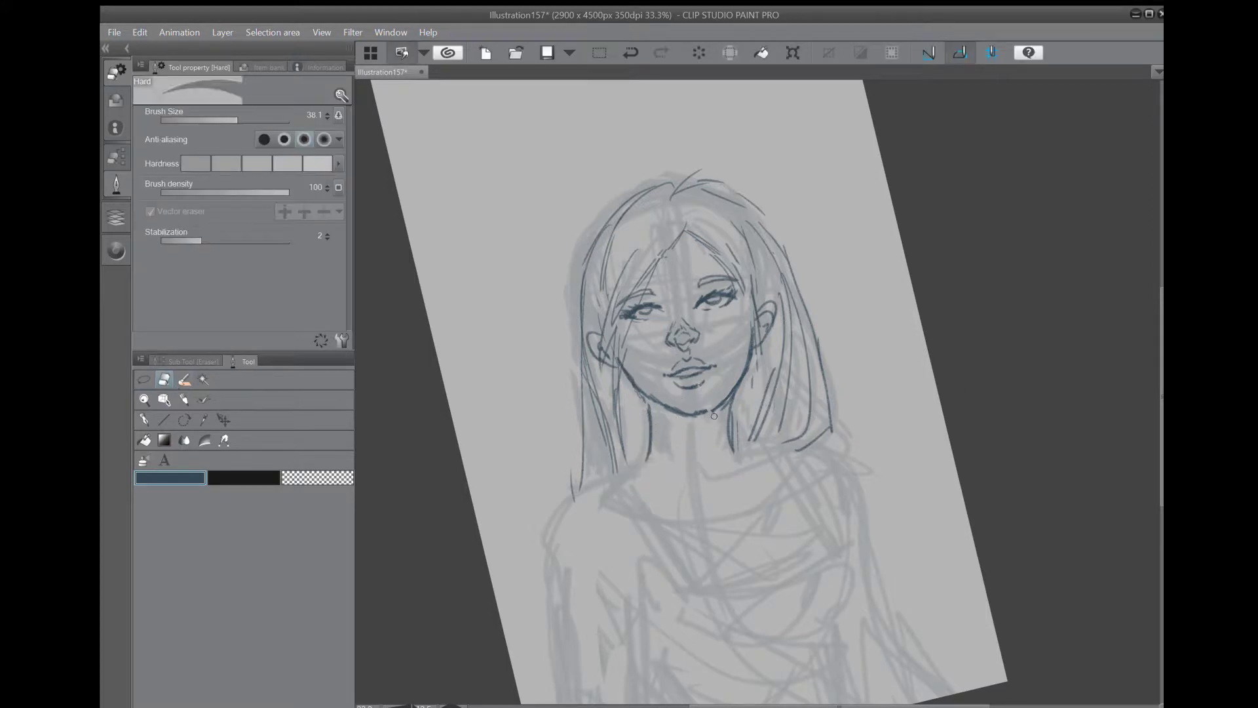
{"action": "key", "text": "p"}
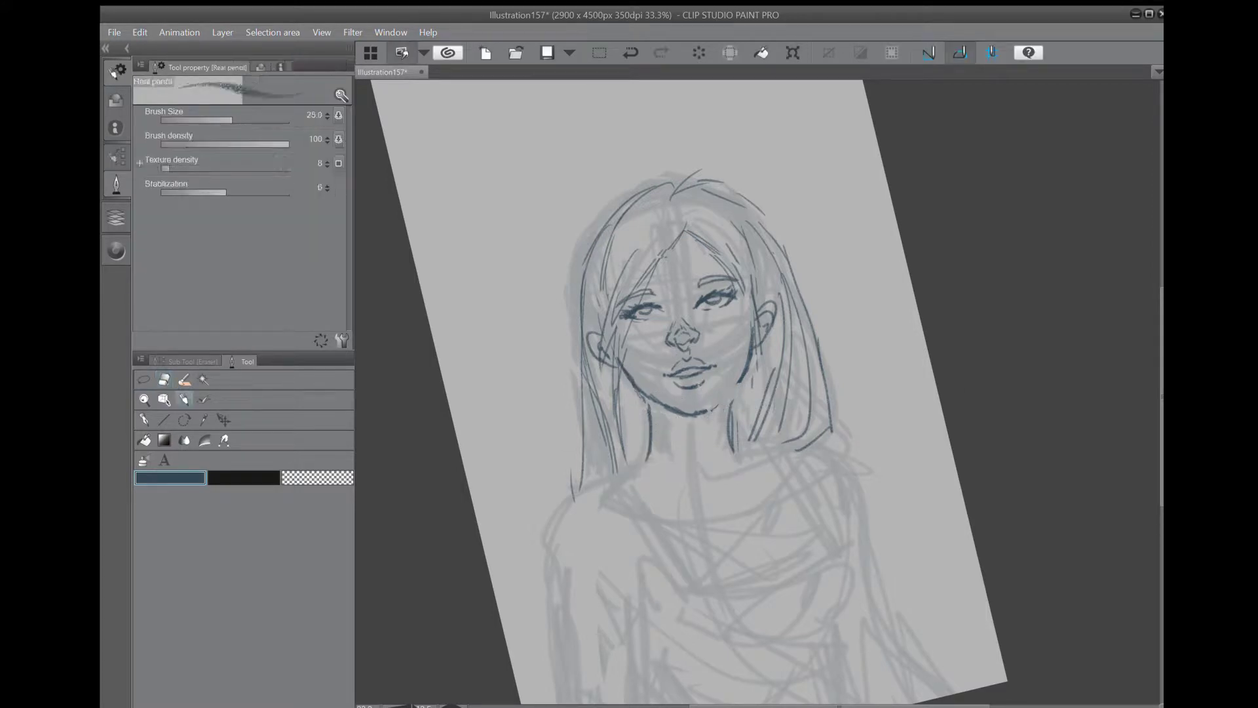
{"action": "left_click_drag", "start_coordinate": [631, 377], "coordinate": [660, 403]}
{"action": "mouse_move", "coordinate": [740, 381]}
{"action": "left_mouse_down"}
{"action": "mouse_move", "coordinate": [705, 413]}
{"action": "mouse_move", "coordinate": [726, 444]}
{"action": "left_mouse_up"}
Draw the collarbones with the throat notch, both shoulder lines and the left upper arm's outer contour.
{"action": "mouse_move", "coordinate": [645, 399]}
{"action": "left_mouse_down"}
{"action": "mouse_move", "coordinate": [647, 472]}
{"action": "mouse_move", "coordinate": [685, 499]}
{"action": "left_mouse_up"}
{"action": "left_click_drag", "start_coordinate": [721, 480], "coordinate": [804, 453]}
{"action": "mouse_move", "coordinate": [689, 455]}
{"action": "left_mouse_down"}
{"action": "mouse_move", "coordinate": [706, 473]}
{"action": "mouse_move", "coordinate": [711, 458]}
{"action": "mouse_move", "coordinate": [616, 481]}
{"action": "mouse_move", "coordinate": [554, 538]}
{"action": "mouse_move", "coordinate": [561, 564]}
{"action": "left_mouse_up"}
{"action": "mouse_move", "coordinate": [764, 443]}
{"action": "left_mouse_down"}
{"action": "mouse_move", "coordinate": [844, 468]}
{"action": "mouse_move", "coordinate": [849, 486]}
{"action": "left_mouse_up"}
{"action": "left_click_drag", "start_coordinate": [555, 545], "coordinate": [583, 631]}
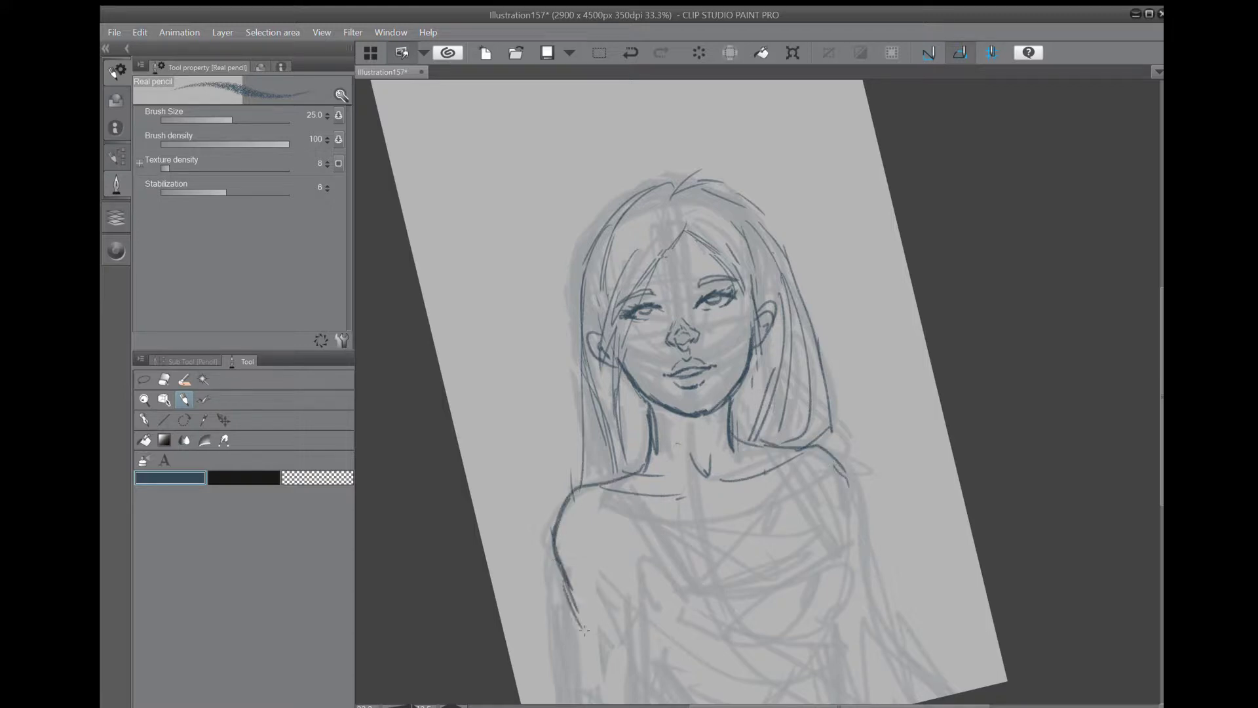
Draw the left armpit folds and the top's V-shaped neckline with its shoulder straps.
{"action": "left_click_drag", "start_coordinate": [643, 536], "coordinate": [646, 590]}
{"action": "mouse_move", "coordinate": [674, 538]}
{"action": "left_mouse_down"}
{"action": "mouse_move", "coordinate": [655, 572]}
{"action": "mouse_move", "coordinate": [684, 582]}
{"action": "left_mouse_up"}
{"action": "left_click_drag", "start_coordinate": [621, 480], "coordinate": [728, 568]}
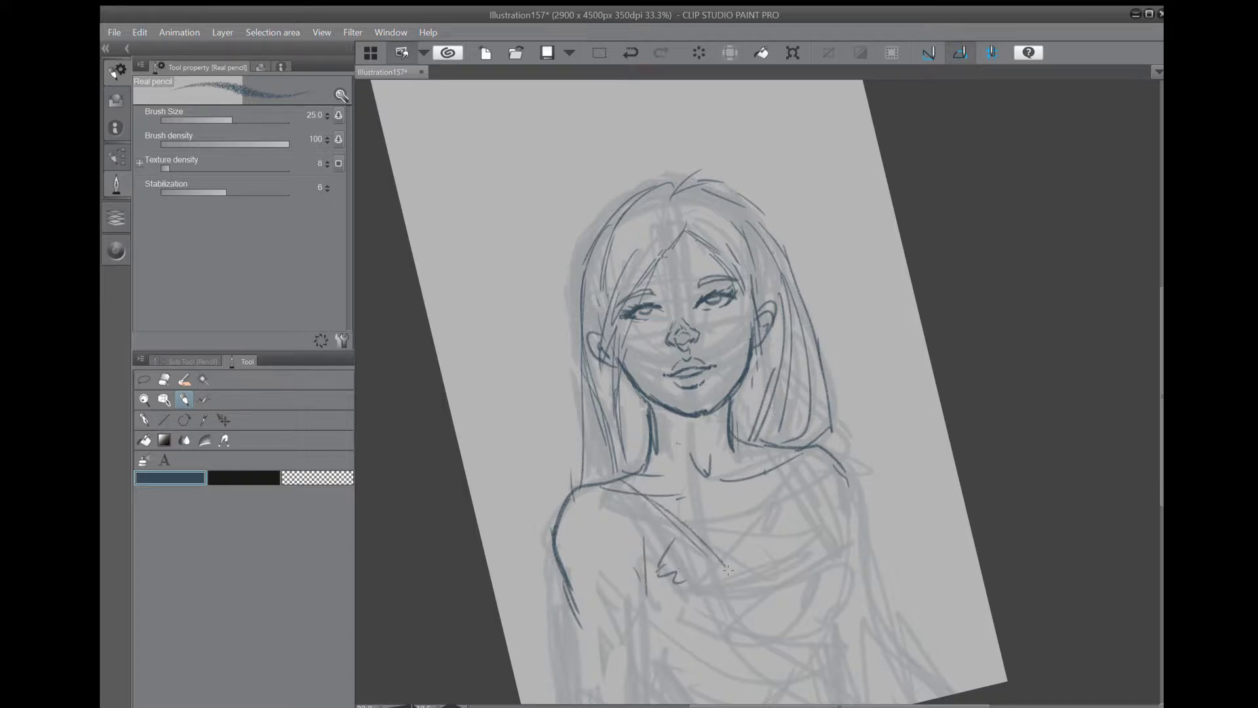
{"action": "left_click_drag", "start_coordinate": [782, 455], "coordinate": [802, 545]}
{"action": "left_click_drag", "start_coordinate": [783, 457], "coordinate": [817, 555]}
{"action": "mouse_move", "coordinate": [710, 546]}
{"action": "left_mouse_down"}
{"action": "mouse_move", "coordinate": [765, 583]}
{"action": "mouse_move", "coordinate": [803, 549]}
{"action": "left_mouse_up"}
Draw the contours on both sides of the bust, from the armpits toward the ribs.
{"action": "left_click_drag", "start_coordinate": [693, 572], "coordinate": [658, 648]}
{"action": "left_click_drag", "start_coordinate": [692, 571], "coordinate": [673, 524]}
{"action": "left_click_drag", "start_coordinate": [810, 504], "coordinate": [858, 569]}
{"action": "left_click_drag", "start_coordinate": [855, 569], "coordinate": [832, 632]}
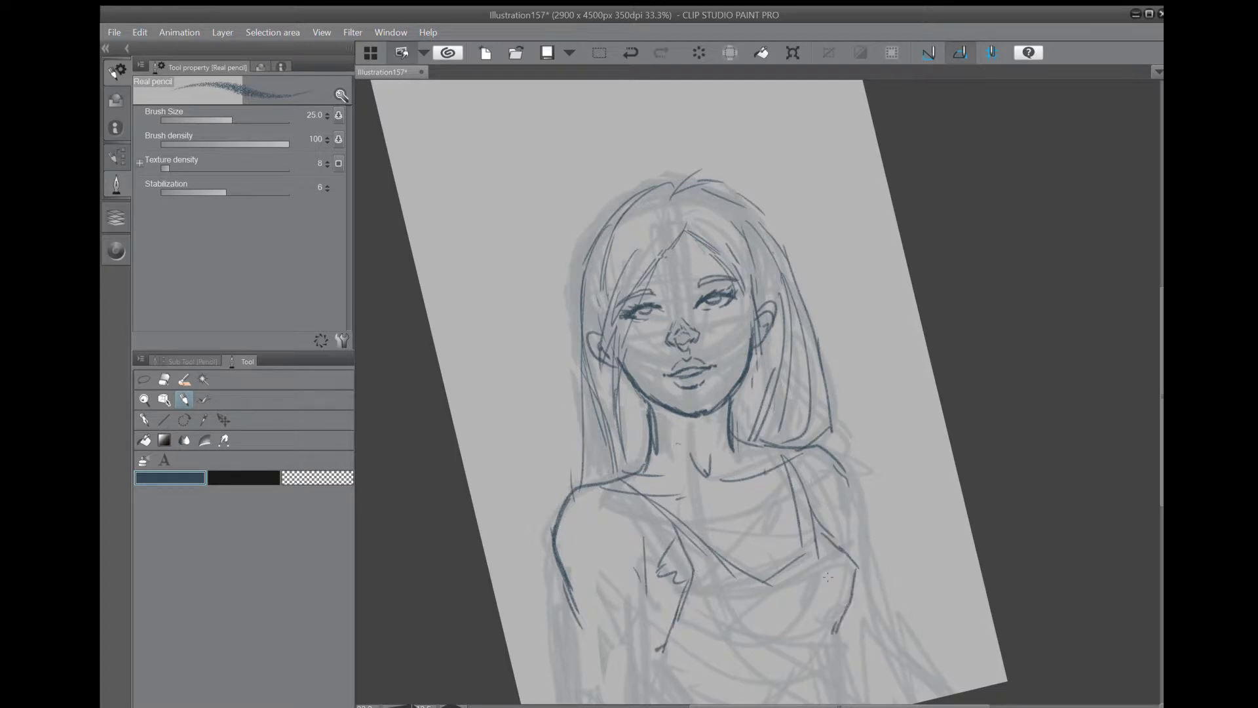
Extend the inner and outer contours of the left arm down past the elbow.
{"action": "scroll", "coordinate": [832, 632], "scroll_direction": "down", "scroll_amount": 3}
{"action": "left_click_drag", "start_coordinate": [629, 497], "coordinate": [643, 617]}
{"action": "left_click_drag", "start_coordinate": [552, 505], "coordinate": [582, 650]}
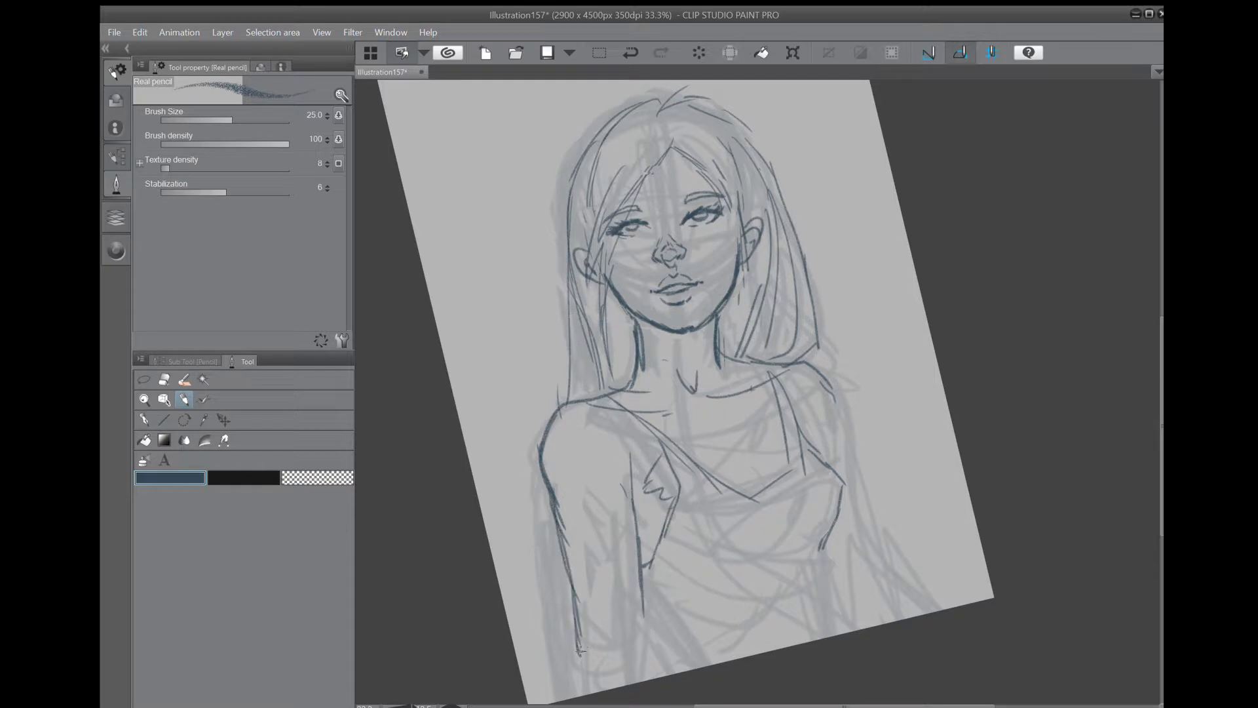
{"action": "mouse_move", "coordinate": [569, 530]}
{"action": "left_mouse_down"}
{"action": "mouse_move", "coordinate": [645, 521]}
{"action": "mouse_move", "coordinate": [637, 553]}
{"action": "left_mouse_up"}
{"action": "left_click", "coordinate": [630, 54]}
{"action": "left_click", "coordinate": [630, 53]}
Draw two curved band lines across the left upper arm and the outer contour of the right upper arm.
{"action": "left_click_drag", "start_coordinate": [623, 517], "coordinate": [633, 518]}
{"action": "left_click_drag", "start_coordinate": [568, 551], "coordinate": [643, 562]}
{"action": "left_click_drag", "start_coordinate": [826, 394], "coordinate": [836, 465]}
Draw the curved line under the bust and the waist contours on both sides of the torso.
{"action": "left_click_drag", "start_coordinate": [683, 558], "coordinate": [761, 581]}
{"action": "mouse_move", "coordinate": [765, 579]}
{"action": "left_mouse_down"}
{"action": "mouse_move", "coordinate": [825, 553]}
{"action": "mouse_move", "coordinate": [829, 636]}
{"action": "left_mouse_up"}
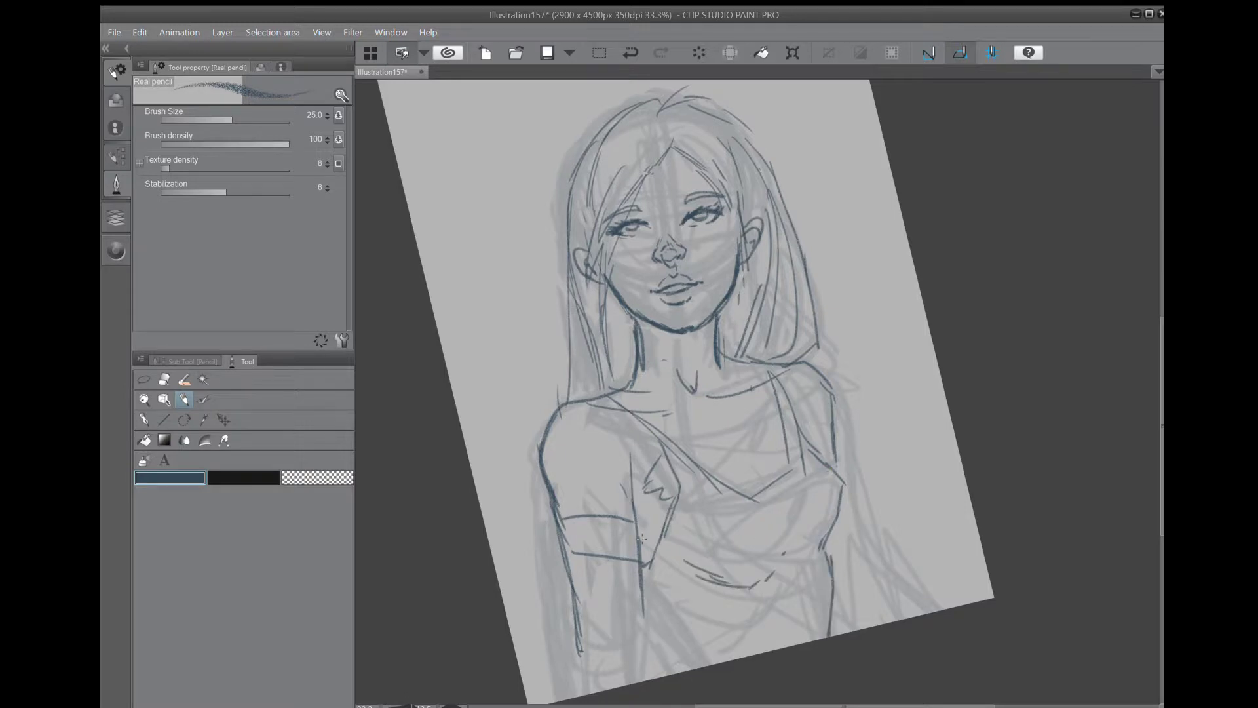
{"action": "left_click_drag", "start_coordinate": [641, 596], "coordinate": [691, 668]}
{"action": "left_click_drag", "start_coordinate": [661, 644], "coordinate": [686, 677]}
Outline the left forearm down to the canvas's lower edge and add a line for the right forearm.
{"action": "left_click_drag", "start_coordinate": [845, 528], "coordinate": [889, 619]}
{"action": "left_click_drag", "start_coordinate": [575, 600], "coordinate": [593, 668]}
{"action": "left_click_drag", "start_coordinate": [568, 546], "coordinate": [589, 685]}
{"action": "left_click_drag", "start_coordinate": [562, 506], "coordinate": [571, 550]}
{"action": "left_click_drag", "start_coordinate": [562, 554], "coordinate": [606, 688]}
{"action": "left_click_drag", "start_coordinate": [583, 647], "coordinate": [596, 691]}
{"action": "left_click_drag", "start_coordinate": [643, 610], "coordinate": [661, 676]}
{"action": "mouse_move", "coordinate": [578, 634]}
{"action": "left_mouse_down"}
{"action": "mouse_move", "coordinate": [592, 693]}
{"action": "mouse_move", "coordinate": [749, 705]}
{"action": "left_mouse_up"}
Draw the right elbow and forearm contours beside the waist and a band line across the right upper arm.
{"action": "left_click", "coordinate": [645, 706]}
{"action": "left_click_drag", "start_coordinate": [982, 511], "coordinate": [736, 475]}
{"action": "mouse_move", "coordinate": [694, 568]}
{"action": "left_mouse_down"}
{"action": "mouse_move", "coordinate": [728, 610]}
{"action": "mouse_move", "coordinate": [747, 588]}
{"action": "mouse_move", "coordinate": [760, 639]}
{"action": "left_mouse_up"}
{"action": "left_click_drag", "start_coordinate": [956, 504], "coordinate": [941, 528]}
{"action": "left_click_drag", "start_coordinate": [951, 481], "coordinate": [958, 511]}
{"action": "left_click_drag", "start_coordinate": [956, 503], "coordinate": [977, 583]}
{"action": "mouse_move", "coordinate": [922, 406]}
{"action": "left_mouse_down"}
{"action": "mouse_move", "coordinate": [946, 402]}
{"action": "mouse_move", "coordinate": [907, 501]}
{"action": "left_mouse_up"}
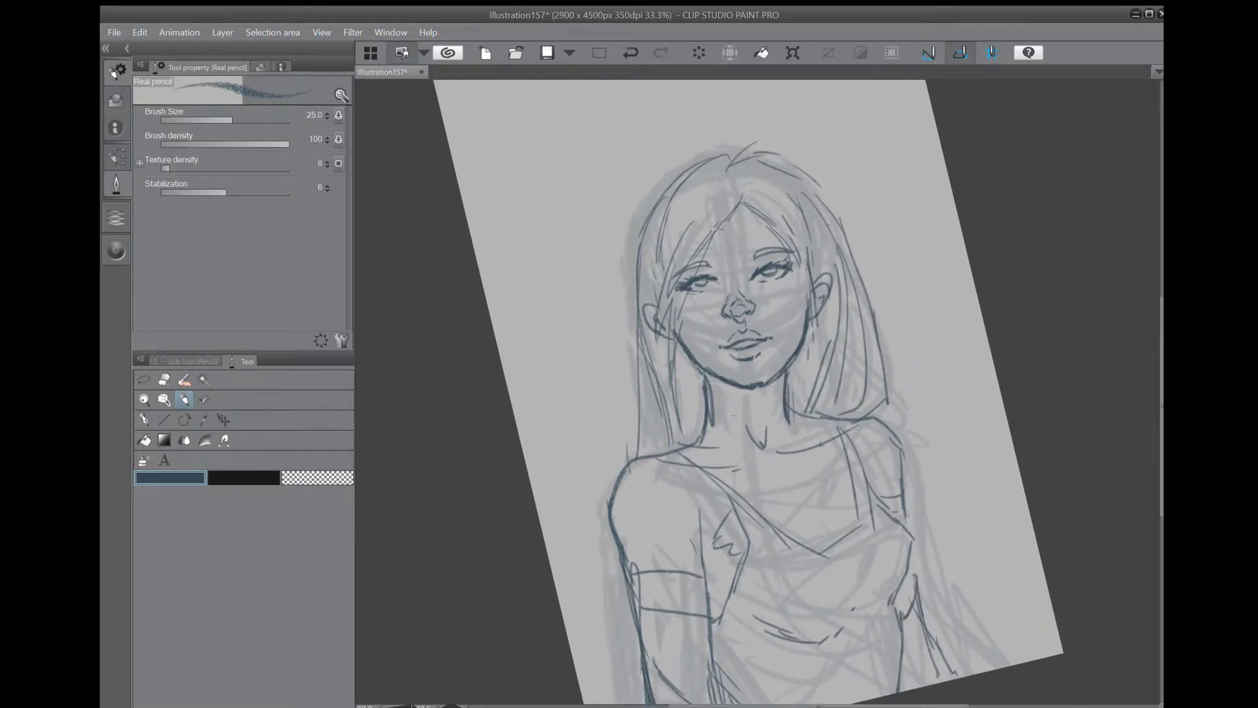
Erase the left strap and side line of the top and soften the notch lines at the base of the neck.
{"action": "left_click_drag", "start_coordinate": [913, 454], "coordinate": [810, 418]}
{"action": "scroll", "coordinate": [810, 418], "scroll_direction": "down", "scroll_amount": 3}
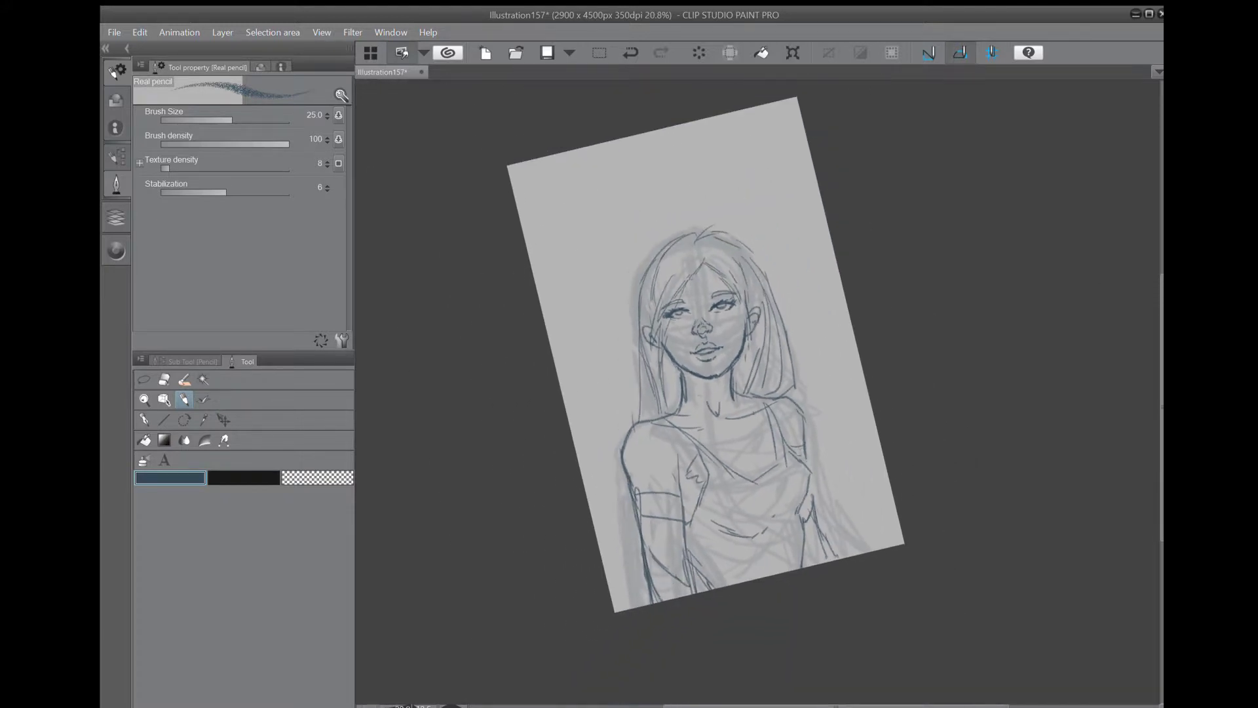
{"action": "left_click_drag", "start_coordinate": [811, 419], "coordinate": [701, 427]}
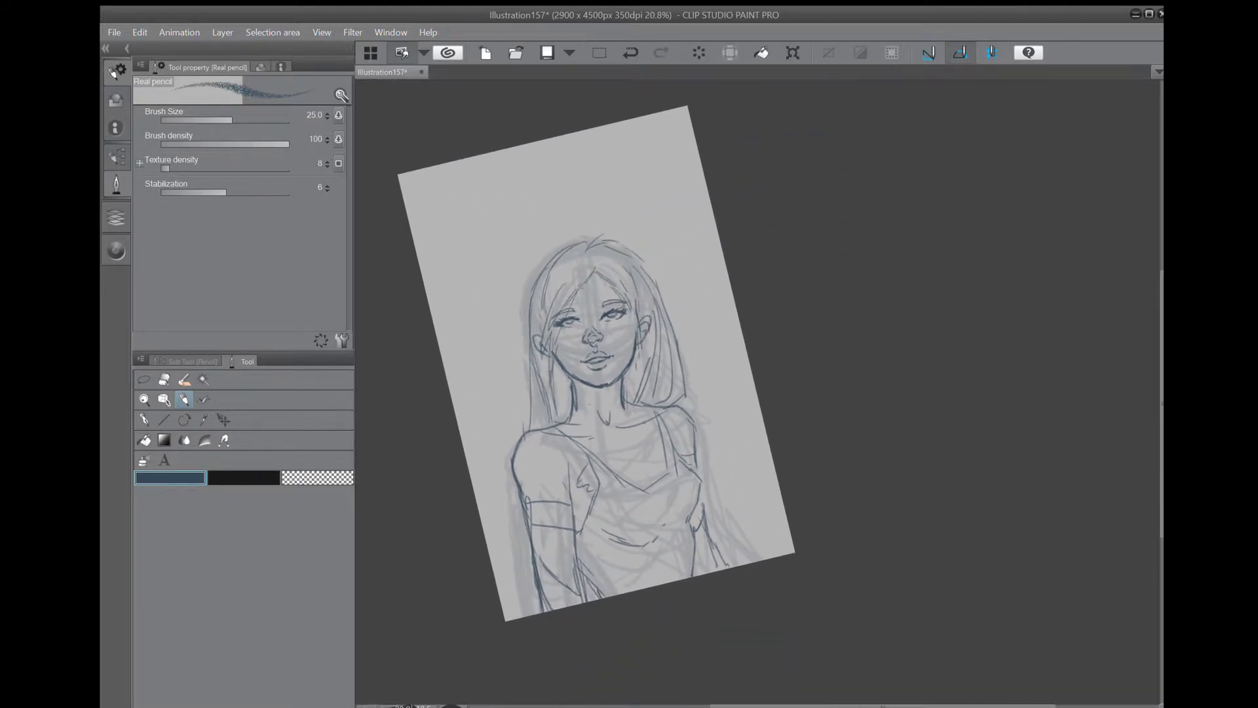
{"action": "key", "text": "e"}
{"action": "left_click_drag", "start_coordinate": [587, 451], "coordinate": [595, 487]}
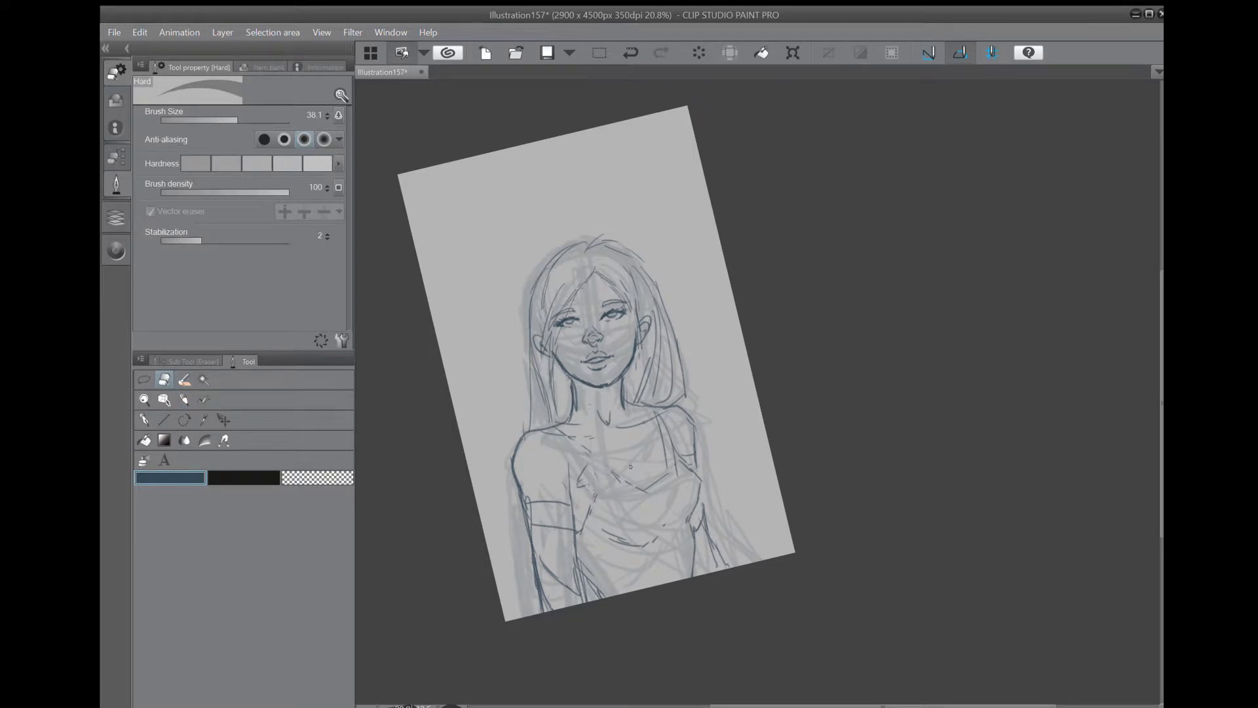
{"action": "left_click_drag", "start_coordinate": [609, 424], "coordinate": [612, 413]}
Redraw the right-side hair closer to the face and extend long strands down the left side to the canvas's lower edge.
{"action": "mouse_move", "coordinate": [629, 244]}
{"action": "left_mouse_down"}
{"action": "mouse_move", "coordinate": [677, 340]}
{"action": "mouse_move", "coordinate": [672, 329]}
{"action": "left_mouse_up"}
{"action": "key", "text": "p"}
{"action": "mouse_move", "coordinate": [620, 250]}
{"action": "left_mouse_down"}
{"action": "mouse_move", "coordinate": [653, 315]}
{"action": "mouse_move", "coordinate": [647, 398]}
{"action": "left_mouse_up"}
{"action": "left_click_drag", "start_coordinate": [648, 348], "coordinate": [640, 406]}
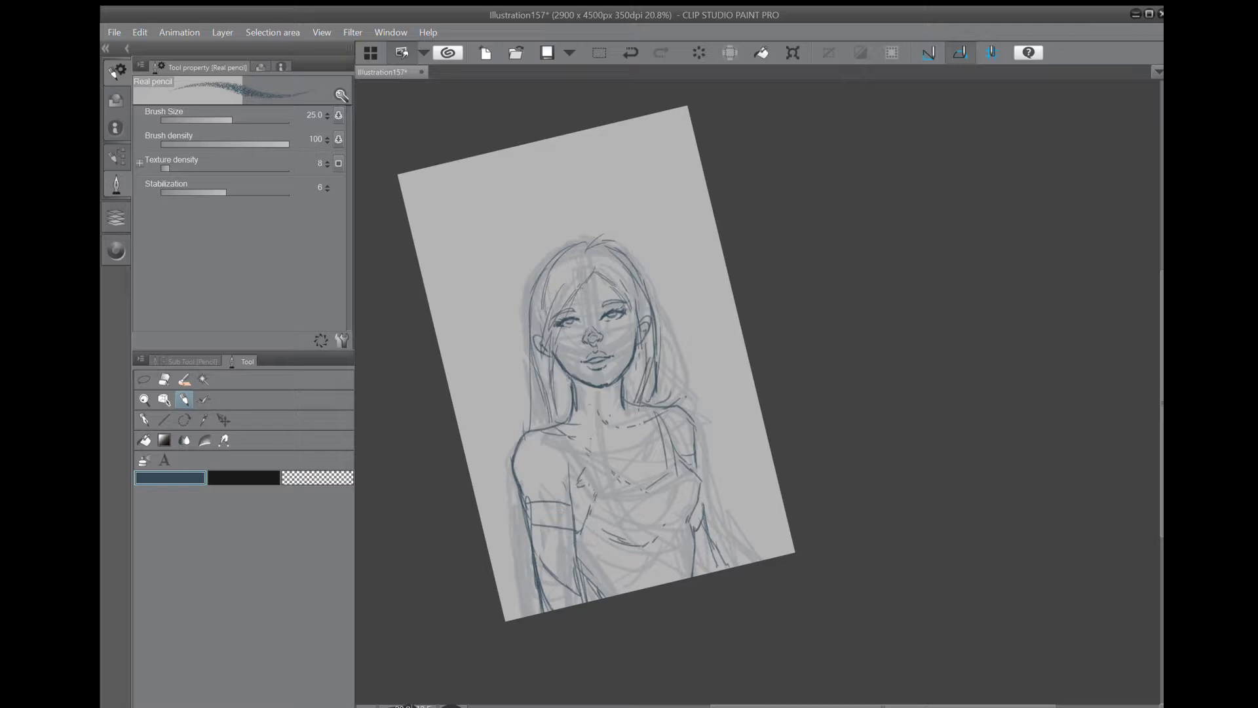
{"action": "left_click_drag", "start_coordinate": [522, 521], "coordinate": [520, 585]}
{"action": "left_click_drag", "start_coordinate": [526, 378], "coordinate": [507, 621]}
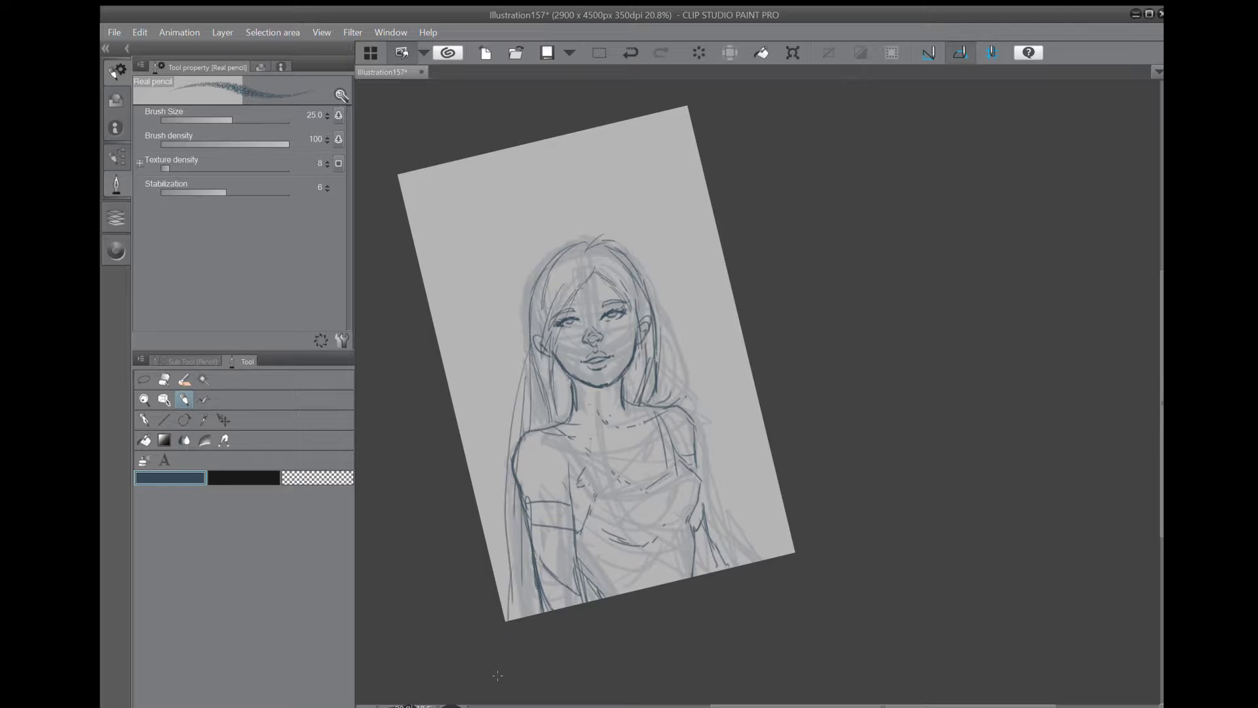
Erase the left arm's contours and the bands across it with a larger eraser.
{"action": "key", "text": "e"}
{"action": "left_click_drag", "start_coordinate": [524, 445], "coordinate": [517, 481]}
{"action": "left_click_drag", "start_coordinate": [756, 391], "coordinate": [767, 391]}
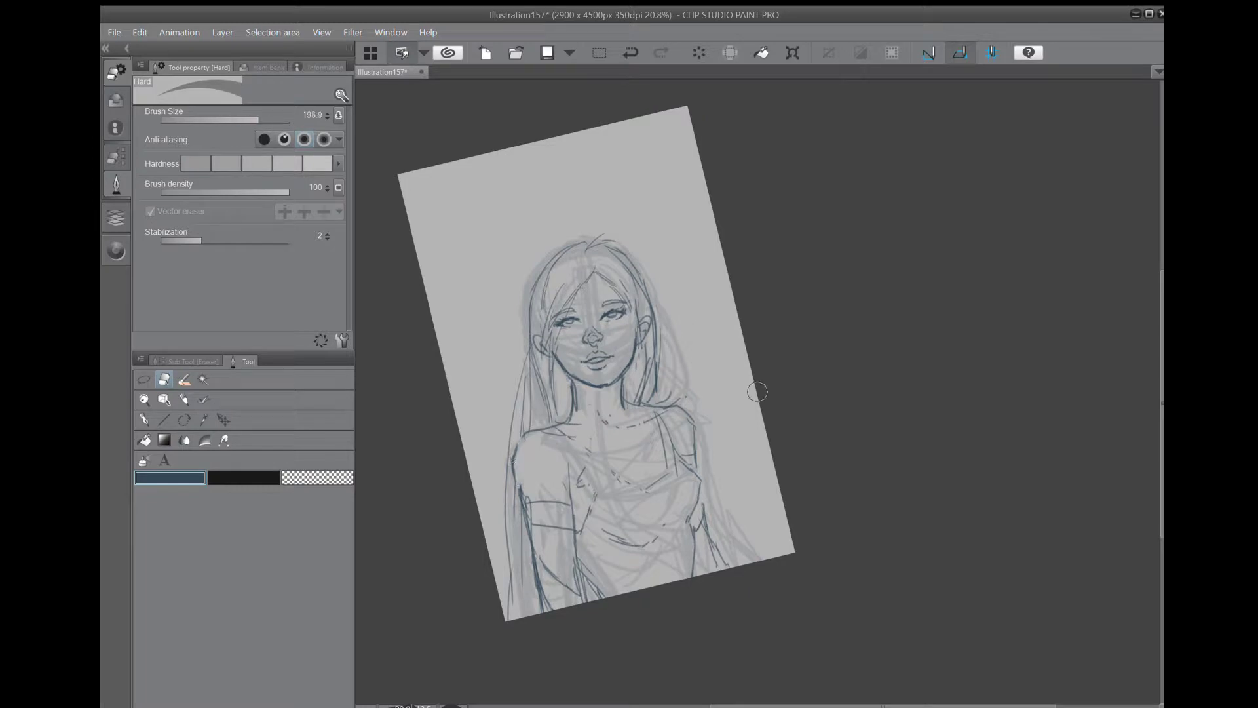
{"action": "mouse_move", "coordinate": [562, 556]}
{"action": "left_mouse_down"}
{"action": "mouse_move", "coordinate": [576, 600]}
{"action": "mouse_move", "coordinate": [530, 560]}
{"action": "mouse_move", "coordinate": [552, 620]}
{"action": "left_mouse_up"}
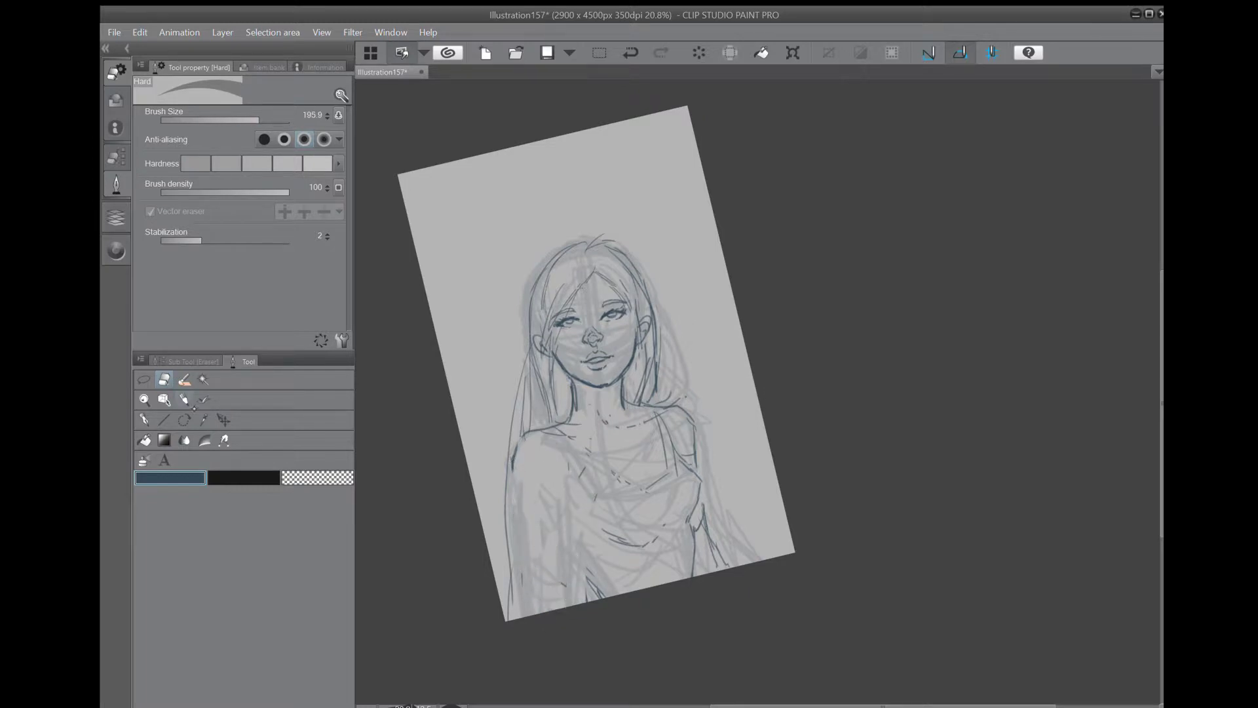
Redraw the left arm's outer and inner contours from the shoulder down to the canvas's lower edge with the pencil.
{"action": "key", "text": "p"}
{"action": "left_click_drag", "start_coordinate": [521, 439], "coordinate": [522, 584]}
{"action": "left_click_drag", "start_coordinate": [520, 536], "coordinate": [524, 617]}
{"action": "left_click_drag", "start_coordinate": [574, 489], "coordinate": [569, 596]}
{"action": "left_click_drag", "start_coordinate": [569, 537], "coordinate": [568, 604]}
{"action": "mouse_move", "coordinate": [570, 582]}
{"action": "left_mouse_down"}
{"action": "mouse_move", "coordinate": [571, 491]}
{"action": "mouse_move", "coordinate": [565, 571]}
{"action": "left_mouse_up"}
{"action": "left_click_drag", "start_coordinate": [569, 518], "coordinate": [564, 548]}
{"action": "mouse_move", "coordinate": [532, 473]}
{"action": "left_mouse_down"}
{"action": "mouse_move", "coordinate": [514, 588]}
{"action": "mouse_move", "coordinate": [524, 607]}
{"action": "left_mouse_up"}
{"action": "left_click_drag", "start_coordinate": [527, 599], "coordinate": [522, 615]}
{"action": "left_click_drag", "start_coordinate": [521, 541], "coordinate": [516, 603]}
{"action": "left_click_drag", "start_coordinate": [532, 587], "coordinate": [529, 614]}
Redraw the neckline, under-bust curve and torso sides, and add curved bands across the left upper arm.
{"action": "left_click_drag", "start_coordinate": [585, 557], "coordinate": [610, 534]}
{"action": "left_click_drag", "start_coordinate": [565, 432], "coordinate": [596, 502]}
{"action": "mouse_move", "coordinate": [575, 433]}
{"action": "left_mouse_down"}
{"action": "mouse_move", "coordinate": [606, 483]}
{"action": "mouse_move", "coordinate": [665, 478]}
{"action": "left_mouse_up"}
{"action": "mouse_move", "coordinate": [585, 509]}
{"action": "left_mouse_down"}
{"action": "mouse_move", "coordinate": [588, 532]}
{"action": "mouse_move", "coordinate": [637, 557]}
{"action": "left_mouse_up"}
{"action": "left_click_drag", "start_coordinate": [637, 549], "coordinate": [656, 529]}
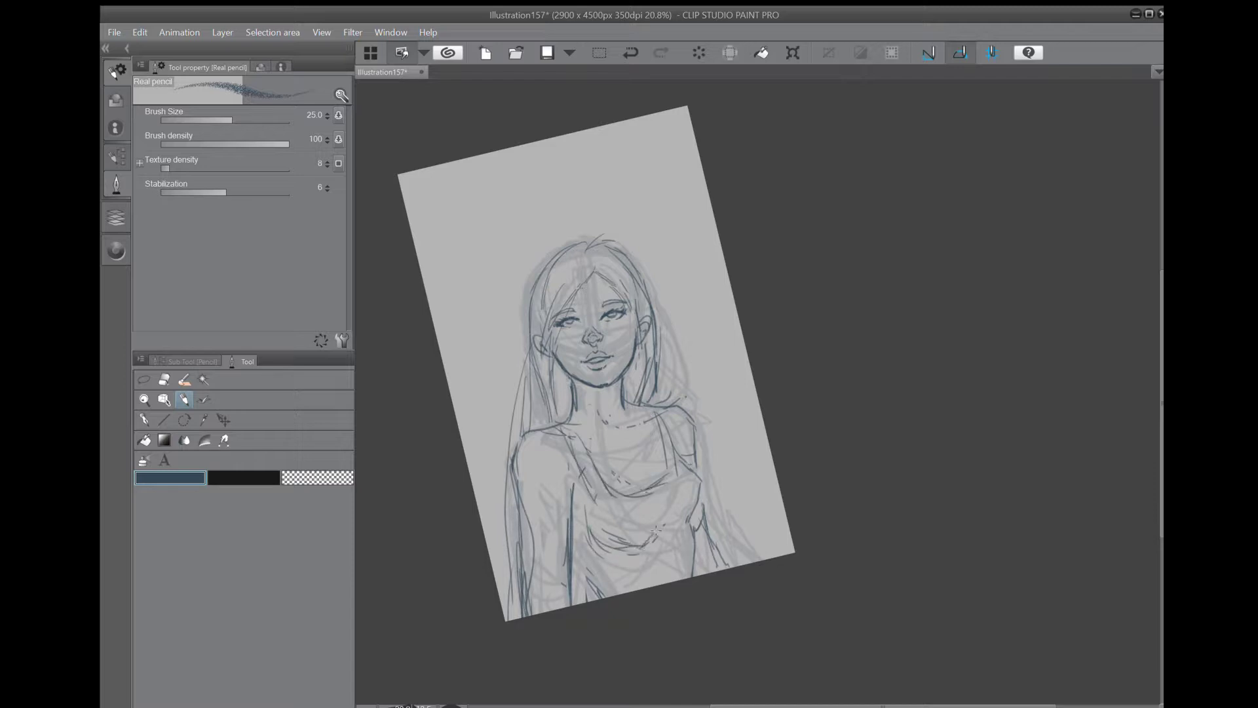
{"action": "mouse_move", "coordinate": [687, 462]}
{"action": "left_mouse_down"}
{"action": "mouse_move", "coordinate": [688, 524]}
{"action": "mouse_move", "coordinate": [665, 527]}
{"action": "left_mouse_up"}
{"action": "left_click_drag", "start_coordinate": [574, 552], "coordinate": [608, 593]}
{"action": "mouse_move", "coordinate": [525, 505]}
{"action": "left_mouse_down"}
{"action": "mouse_move", "coordinate": [566, 515]}
{"action": "mouse_move", "coordinate": [566, 544]}
{"action": "left_mouse_up"}
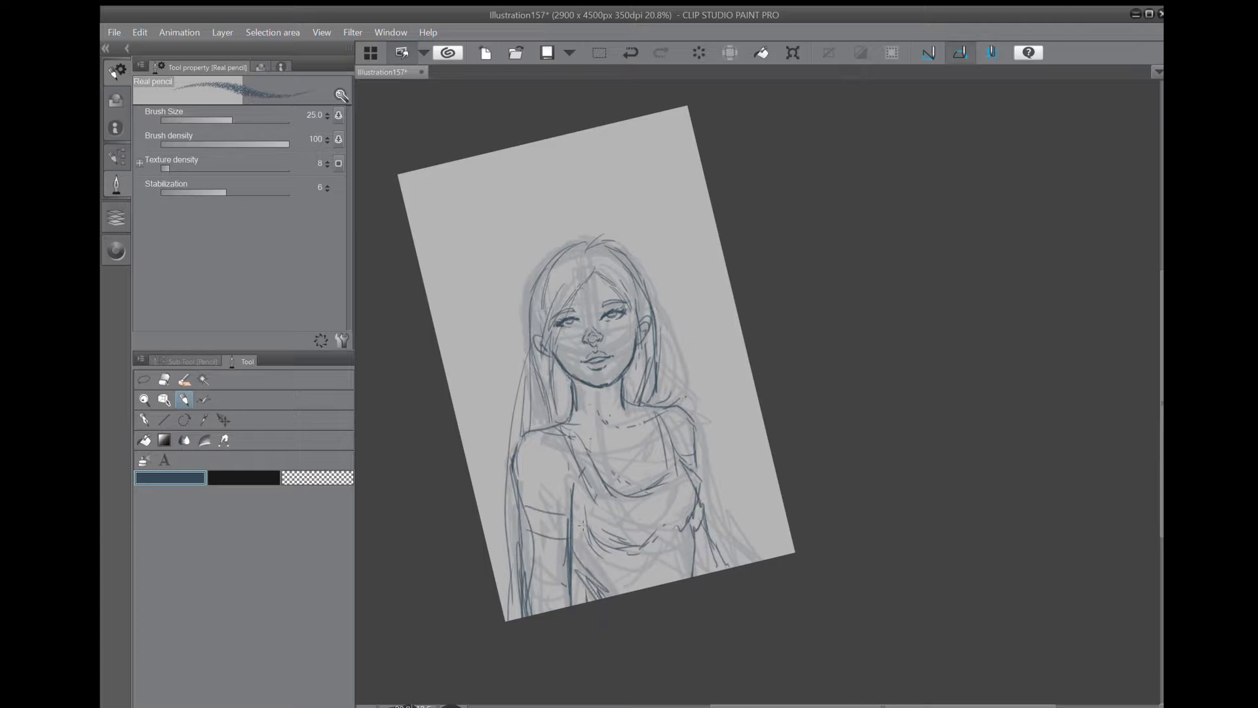
Darken the top's straps and neckline, and strengthen the contours along both sides of the torso.
{"action": "mouse_move", "coordinate": [561, 427]}
{"action": "left_mouse_down"}
{"action": "mouse_move", "coordinate": [600, 490]}
{"action": "mouse_move", "coordinate": [606, 477]}
{"action": "left_mouse_up"}
{"action": "mouse_move", "coordinate": [589, 453]}
{"action": "left_mouse_down"}
{"action": "mouse_move", "coordinate": [581, 440]}
{"action": "mouse_move", "coordinate": [602, 485]}
{"action": "left_mouse_up"}
{"action": "mouse_move", "coordinate": [658, 406]}
{"action": "left_mouse_down"}
{"action": "mouse_move", "coordinate": [674, 470]}
{"action": "mouse_move", "coordinate": [622, 491]}
{"action": "mouse_move", "coordinate": [583, 540]}
{"action": "mouse_move", "coordinate": [578, 605]}
{"action": "left_mouse_up"}
{"action": "left_click_drag", "start_coordinate": [624, 495], "coordinate": [650, 502]}
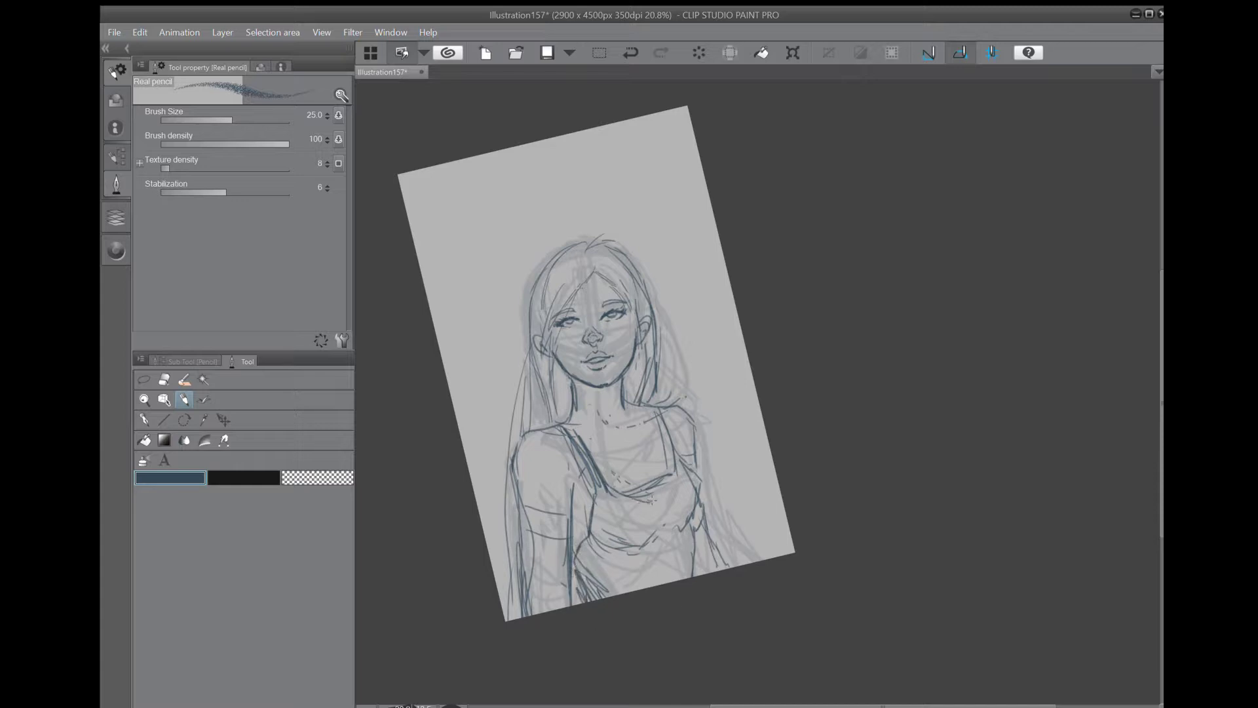
{"action": "left_click_drag", "start_coordinate": [574, 537], "coordinate": [587, 541]}
{"action": "mouse_move", "coordinate": [685, 467]}
{"action": "left_mouse_down"}
{"action": "mouse_move", "coordinate": [698, 501]}
{"action": "mouse_move", "coordinate": [679, 528]}
{"action": "left_mouse_up"}
Erase the arms, clothing and torso with a very large eraser, and clean up the left neck and shoulder with a smaller one.
{"action": "key", "text": "e"}
{"action": "mouse_move", "coordinate": [596, 458]}
{"action": "left_mouse_down"}
{"action": "mouse_move", "coordinate": [593, 491]}
{"action": "mouse_move", "coordinate": [630, 532]}
{"action": "mouse_move", "coordinate": [673, 463]}
{"action": "mouse_move", "coordinate": [569, 517]}
{"action": "mouse_move", "coordinate": [623, 596]}
{"action": "mouse_move", "coordinate": [691, 492]}
{"action": "mouse_move", "coordinate": [546, 474]}
{"action": "mouse_move", "coordinate": [555, 539]}
{"action": "mouse_move", "coordinate": [621, 511]}
{"action": "left_mouse_up"}
{"action": "left_click_drag", "start_coordinate": [662, 422], "coordinate": [663, 451]}
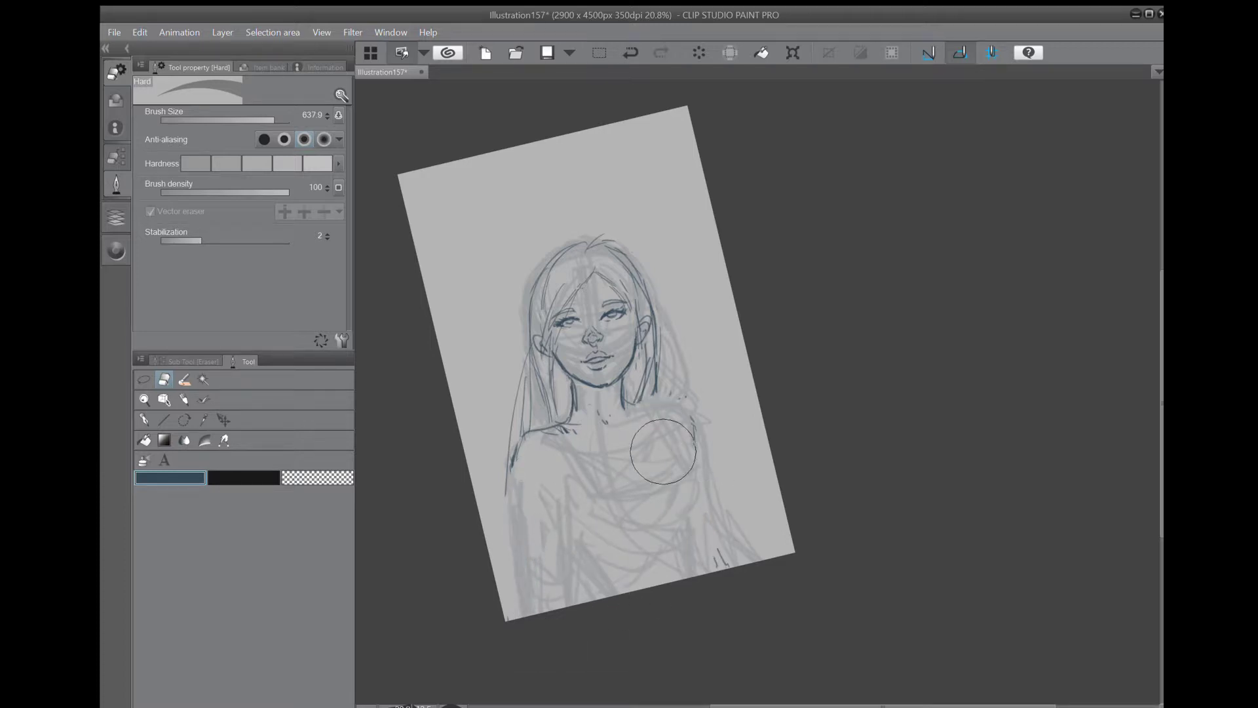
{"action": "left_click_drag", "start_coordinate": [585, 388], "coordinate": [576, 380]}
{"action": "left_click", "coordinate": [630, 53]}
{"action": "left_click", "coordinate": [247, 119]}
{"action": "mouse_move", "coordinate": [572, 407]}
{"action": "left_mouse_down"}
{"action": "mouse_move", "coordinate": [574, 424]}
{"action": "mouse_move", "coordinate": [546, 424]}
{"action": "left_mouse_up"}
Redraw the left shoulder and armpit line, and sketch the collarbones across to the right shoulder with the pencil.
{"action": "key", "text": "p"}
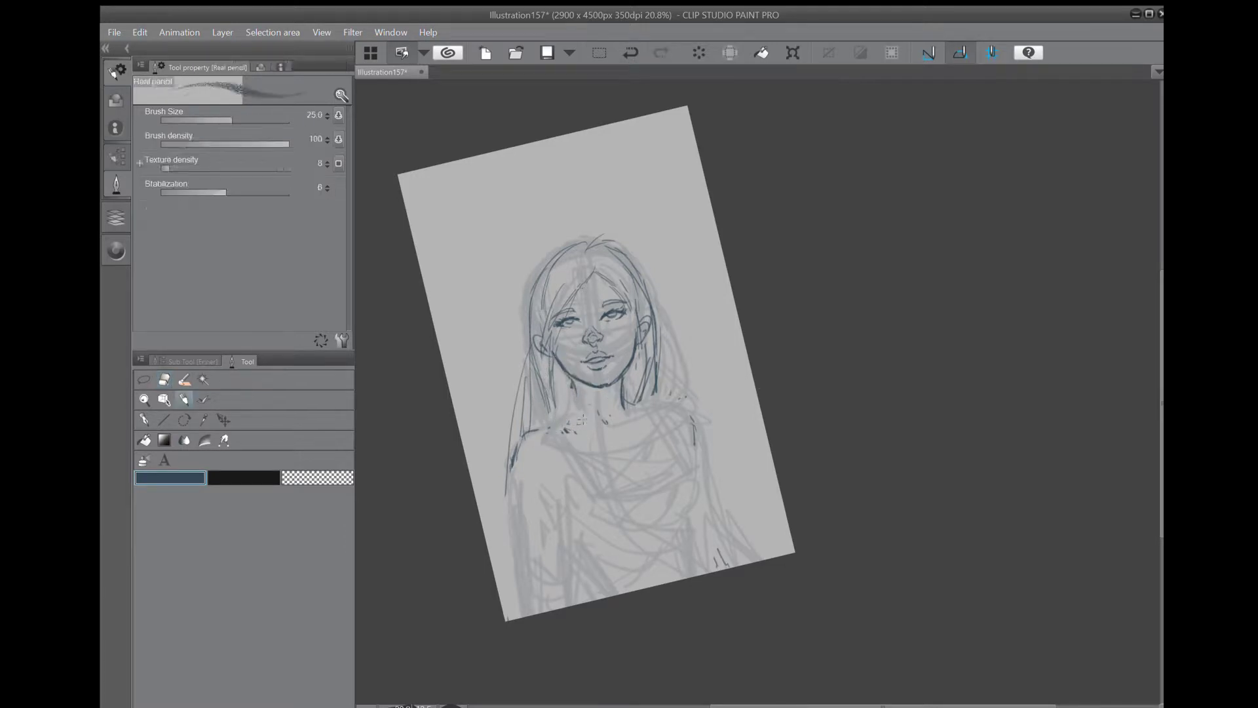
{"action": "mouse_move", "coordinate": [575, 416]}
{"action": "left_mouse_down"}
{"action": "mouse_move", "coordinate": [531, 427]}
{"action": "mouse_move", "coordinate": [514, 462]}
{"action": "mouse_move", "coordinate": [517, 484]}
{"action": "mouse_move", "coordinate": [564, 447]}
{"action": "mouse_move", "coordinate": [576, 481]}
{"action": "mouse_move", "coordinate": [565, 501]}
{"action": "left_mouse_up"}
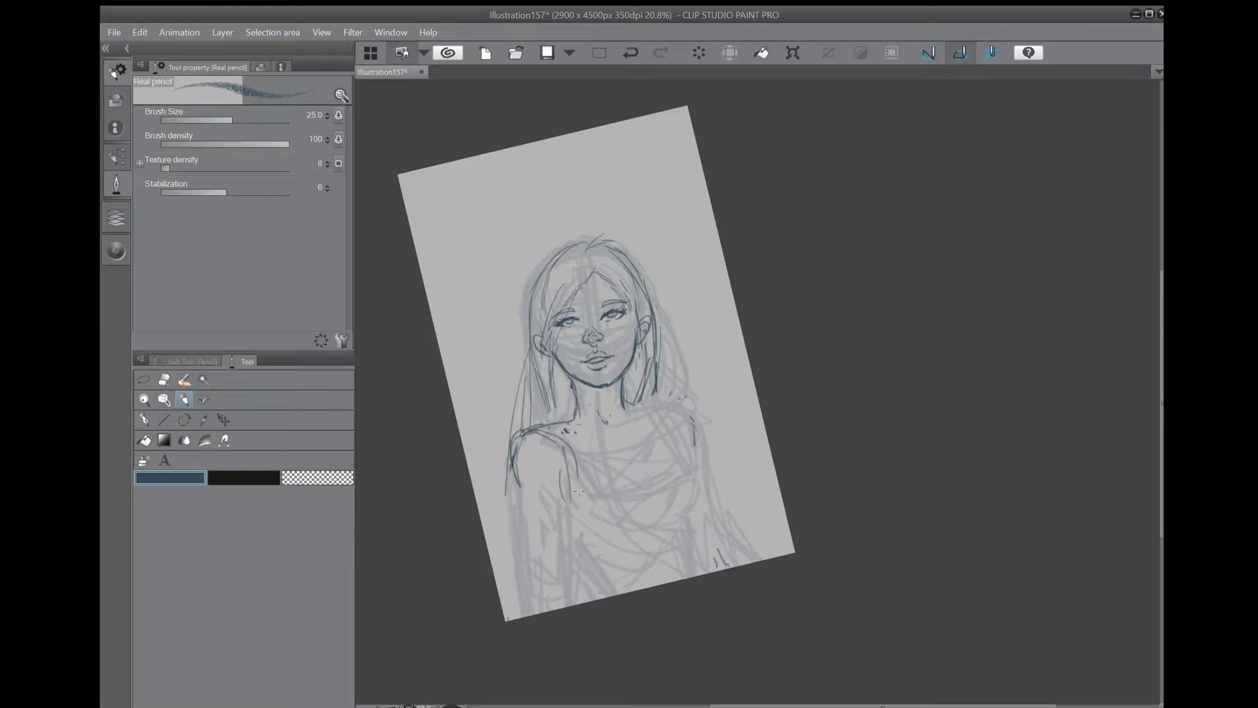
{"action": "mouse_move", "coordinate": [570, 431]}
{"action": "left_mouse_down"}
{"action": "mouse_move", "coordinate": [619, 439]}
{"action": "mouse_move", "coordinate": [615, 424]}
{"action": "mouse_move", "coordinate": [663, 425]}
{"action": "mouse_move", "coordinate": [679, 459]}
{"action": "left_mouse_up"}
Draw the left arm's outer and inner contours slanting down to the canvas's lower edge.
{"action": "left_click_drag", "start_coordinate": [517, 482], "coordinate": [545, 556]}
{"action": "left_click_drag", "start_coordinate": [522, 504], "coordinate": [563, 608]}
{"action": "left_click_drag", "start_coordinate": [575, 485], "coordinate": [596, 586]}
{"action": "left_click_drag", "start_coordinate": [578, 528], "coordinate": [595, 598]}
{"action": "left_click_drag", "start_coordinate": [562, 492], "coordinate": [599, 601]}
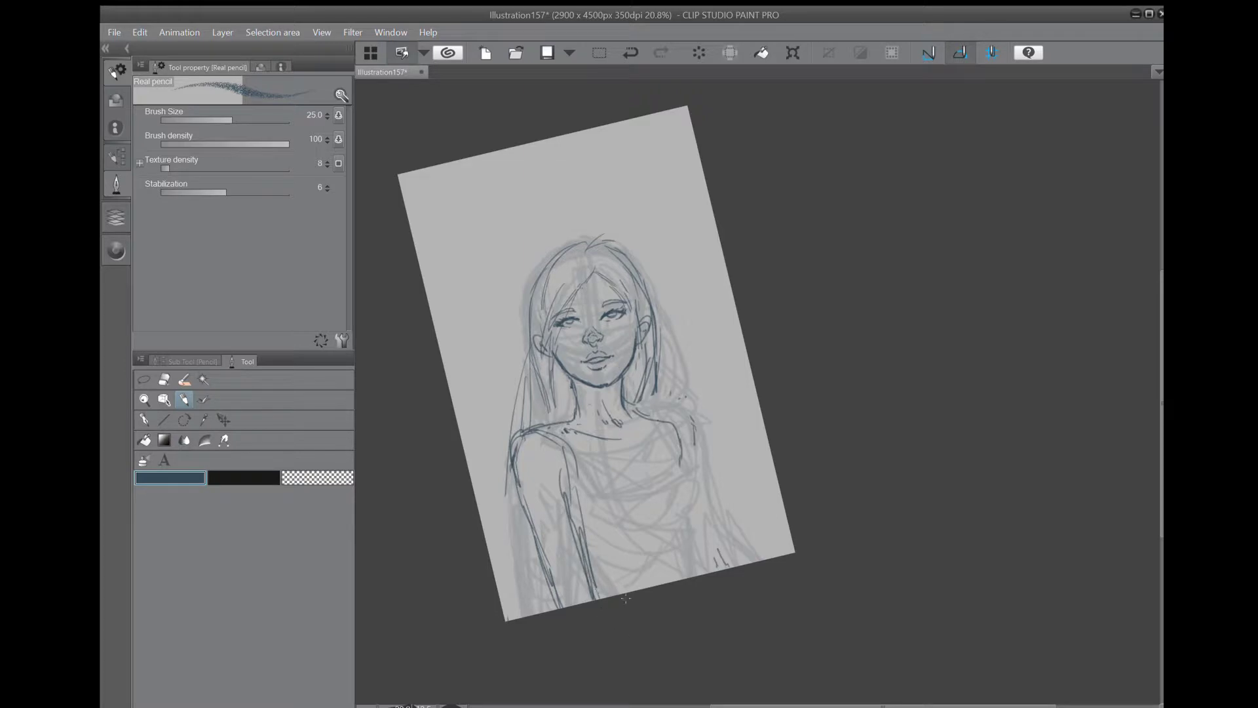
Draw the top's straps, neckline and under-bust curve, and outline the torso's right side down to the waist.
{"action": "mouse_move", "coordinate": [678, 461]}
{"action": "left_mouse_down"}
{"action": "mouse_move", "coordinate": [691, 486]}
{"action": "mouse_move", "coordinate": [681, 534]}
{"action": "left_mouse_up"}
{"action": "left_click_drag", "start_coordinate": [601, 522], "coordinate": [627, 539]}
{"action": "left_click_drag", "start_coordinate": [622, 539], "coordinate": [652, 526]}
{"action": "left_click_drag", "start_coordinate": [568, 425], "coordinate": [626, 496]}
{"action": "left_click_drag", "start_coordinate": [588, 447], "coordinate": [622, 487]}
{"action": "mouse_move", "coordinate": [644, 424]}
{"action": "left_mouse_down"}
{"action": "mouse_move", "coordinate": [679, 470]}
{"action": "mouse_move", "coordinate": [591, 514]}
{"action": "mouse_move", "coordinate": [583, 541]}
{"action": "mouse_move", "coordinate": [606, 477]}
{"action": "mouse_move", "coordinate": [560, 420]}
{"action": "left_mouse_up"}
{"action": "left_click_drag", "start_coordinate": [694, 532], "coordinate": [677, 580]}
{"action": "left_click_drag", "start_coordinate": [696, 534], "coordinate": [696, 562]}
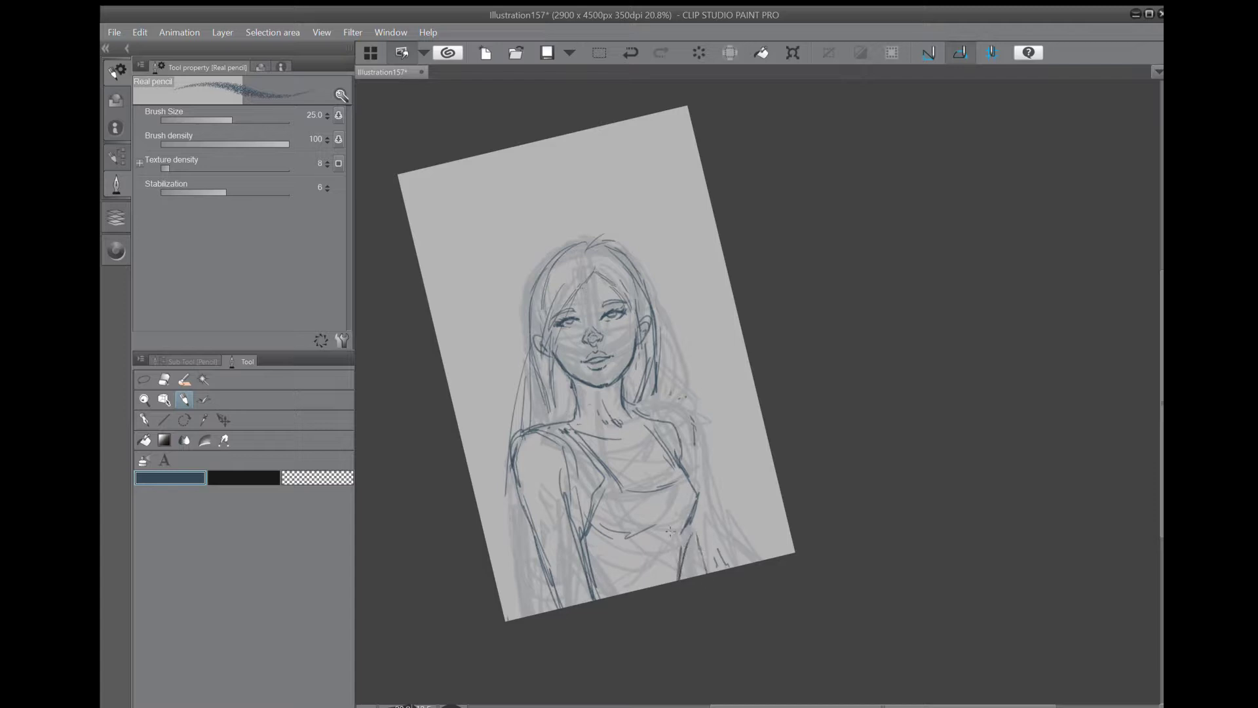
Strengthen the left arm's outline with bands across it, and sketch the right elbow and forearm beside the waist.
{"action": "left_click_drag", "start_coordinate": [522, 488], "coordinate": [552, 589]}
{"action": "mouse_move", "coordinate": [514, 438]}
{"action": "left_mouse_down"}
{"action": "mouse_move", "coordinate": [551, 588]}
{"action": "mouse_move", "coordinate": [544, 575]}
{"action": "left_mouse_up"}
{"action": "mouse_move", "coordinate": [523, 514]}
{"action": "left_mouse_down"}
{"action": "mouse_move", "coordinate": [568, 500]}
{"action": "mouse_move", "coordinate": [566, 532]}
{"action": "left_mouse_up"}
{"action": "mouse_move", "coordinate": [535, 583]}
{"action": "left_mouse_down"}
{"action": "mouse_move", "coordinate": [587, 553]}
{"action": "mouse_move", "coordinate": [606, 585]}
{"action": "left_mouse_up"}
{"action": "left_click_drag", "start_coordinate": [693, 495], "coordinate": [701, 555]}
{"action": "left_click_drag", "start_coordinate": [697, 550], "coordinate": [689, 576]}
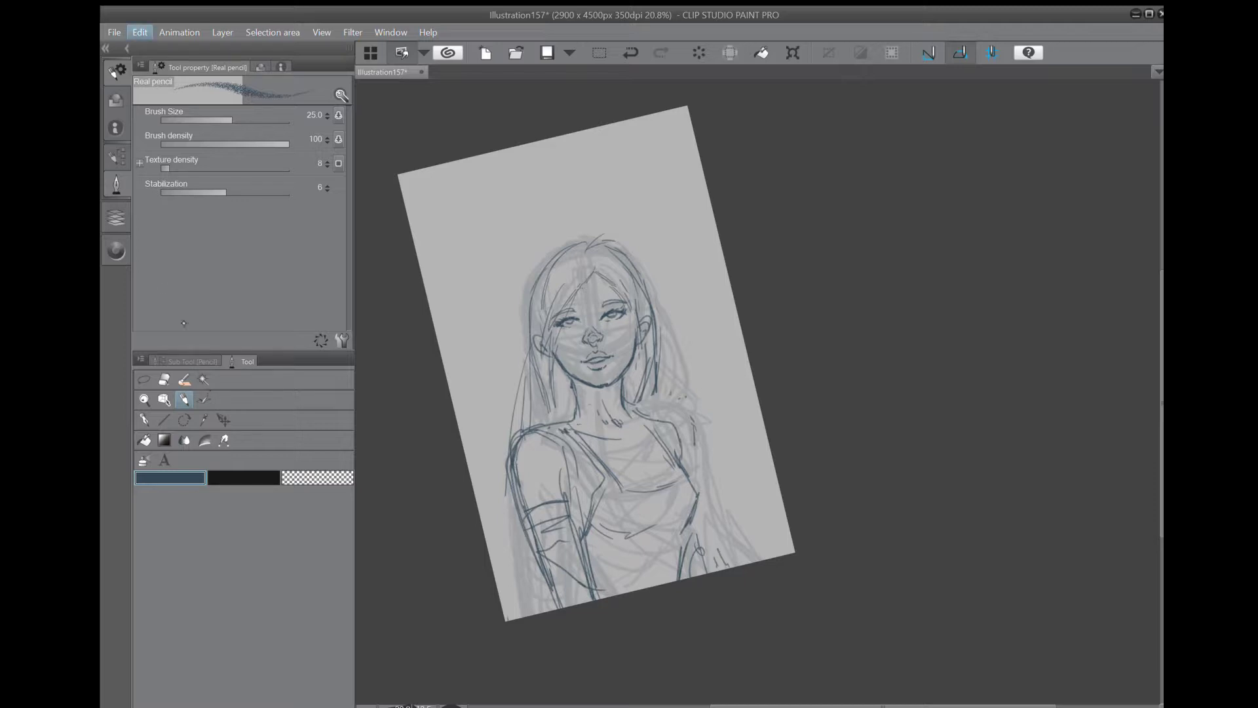
Hide the rough sketch on Layer 1 and flip the canvas horizontally.
{"action": "left_click", "coordinate": [115, 217]}
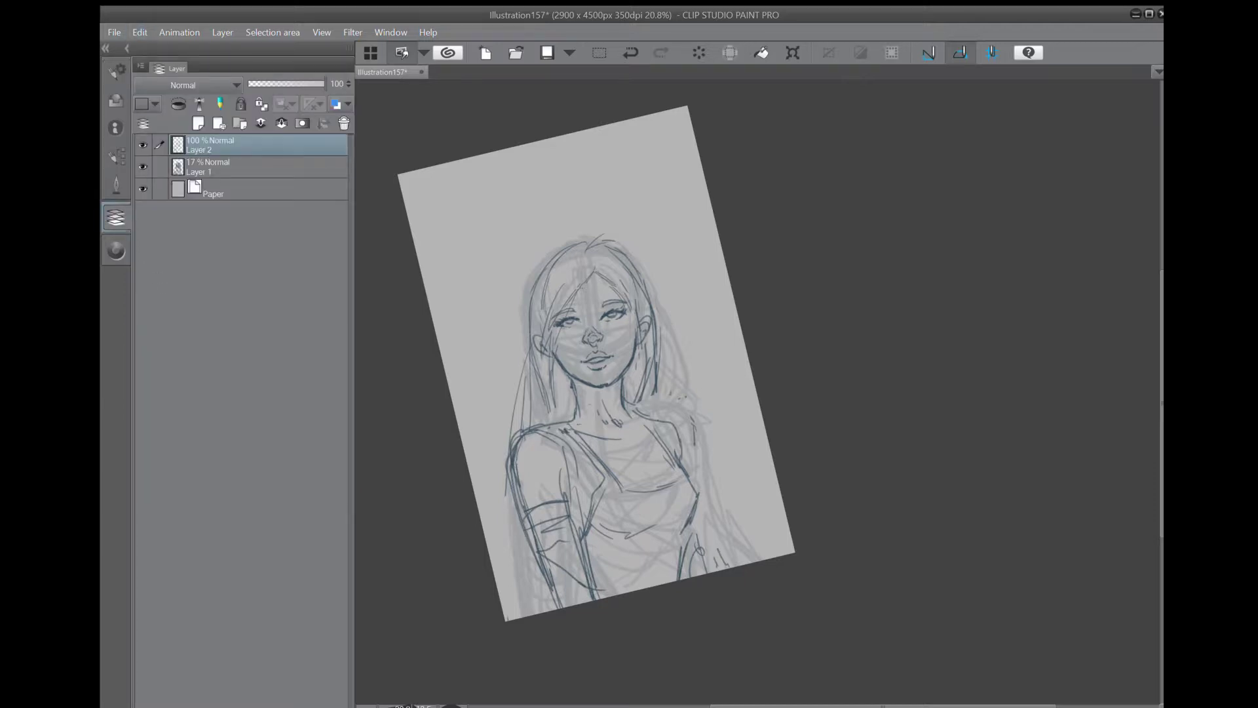
{"action": "left_click", "coordinate": [142, 166]}
{"action": "left_click_drag", "start_coordinate": [603, 268], "coordinate": [681, 230]}
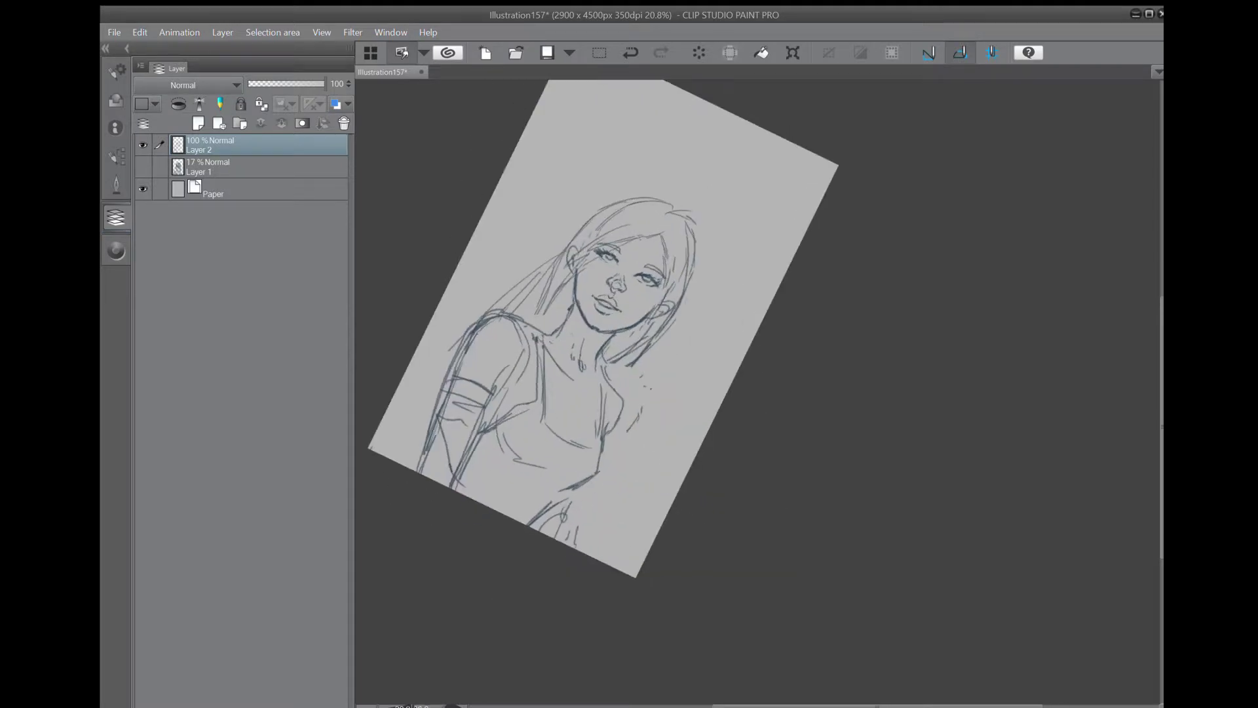
{"action": "left_click_drag", "start_coordinate": [602, 306], "coordinate": [625, 359]}
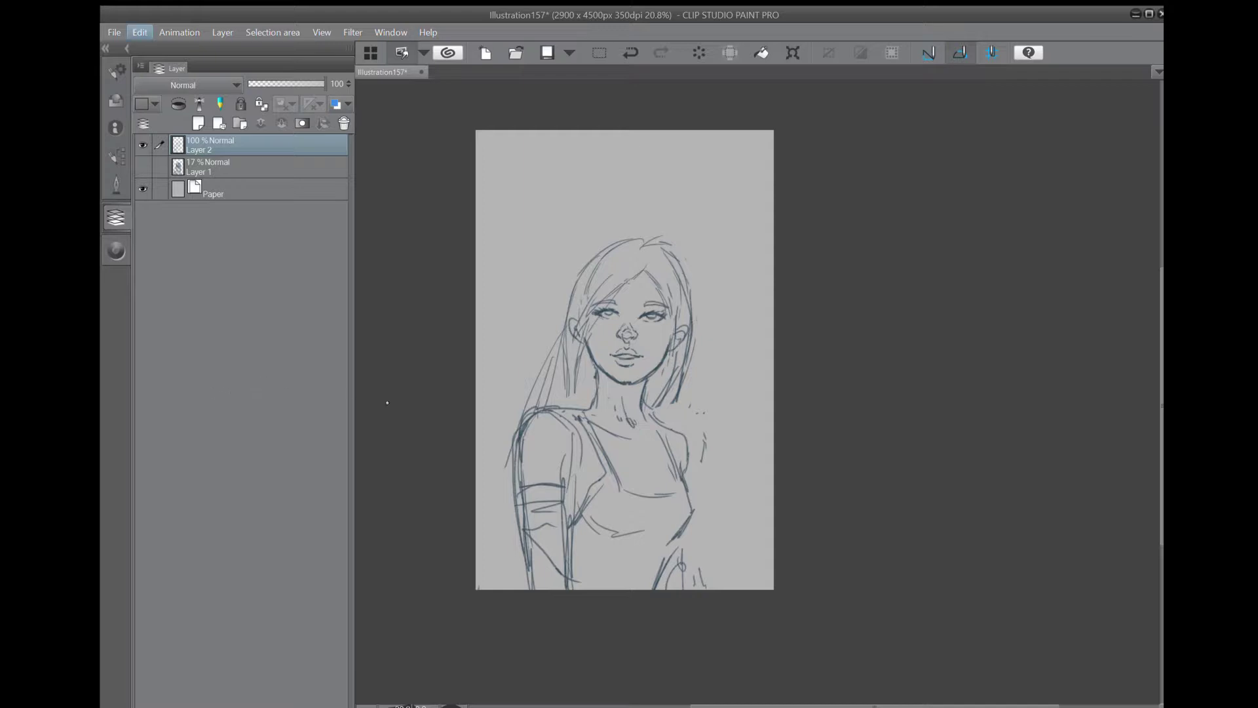
{"action": "left_click", "coordinate": [446, 429]}
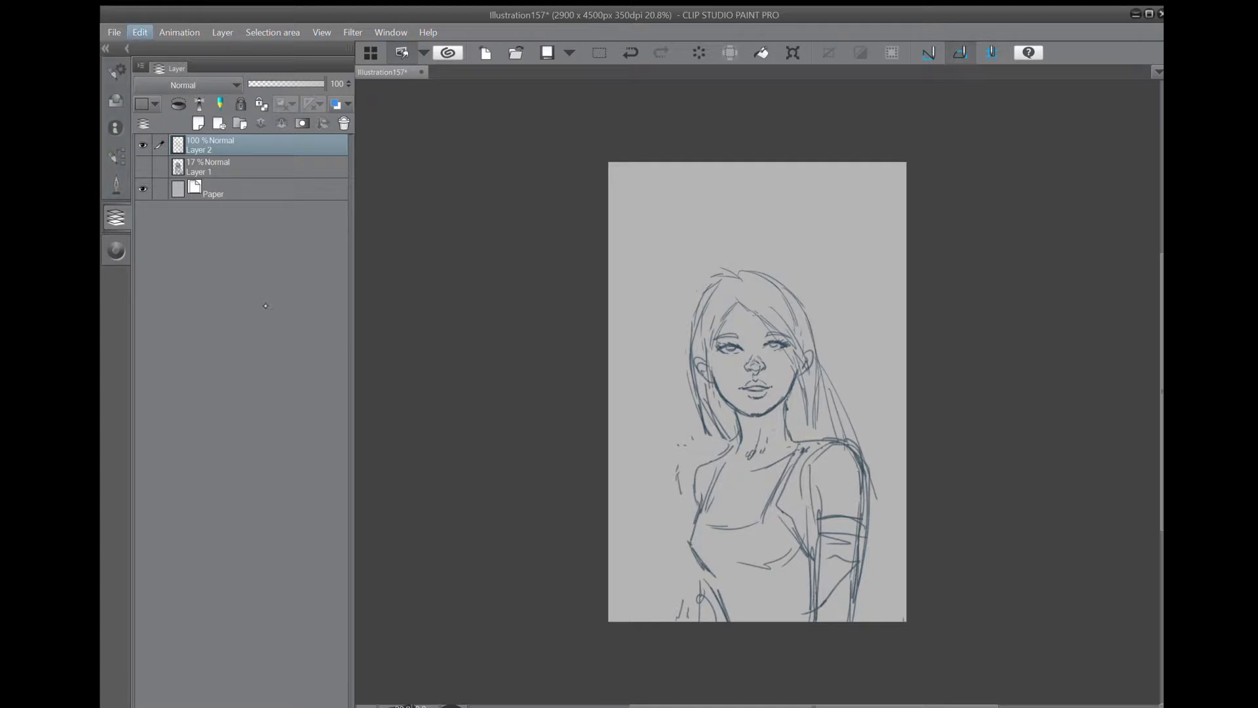
{"action": "left_click", "coordinate": [412, 371]}
{"action": "left_click_drag", "start_coordinate": [751, 266], "coordinate": [765, 267]}
{"action": "left_click_drag", "start_coordinate": [675, 266], "coordinate": [697, 264]}
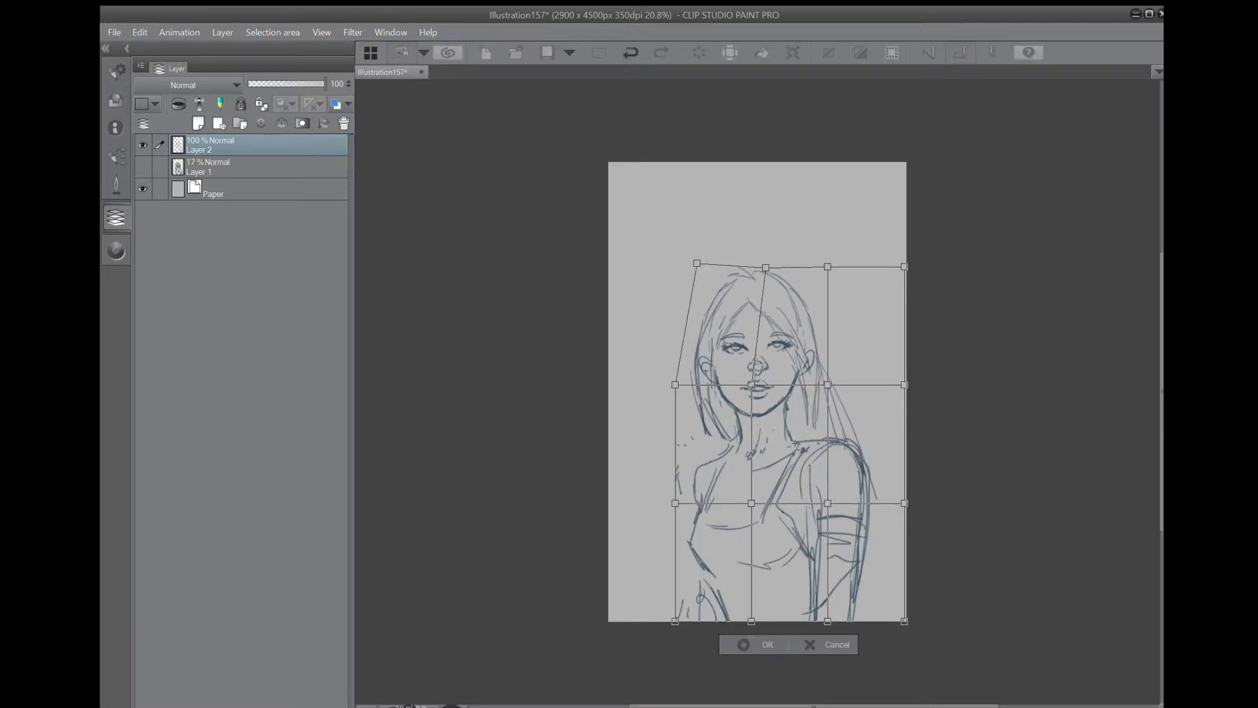
{"action": "left_click_drag", "start_coordinate": [828, 266], "coordinate": [841, 272]}
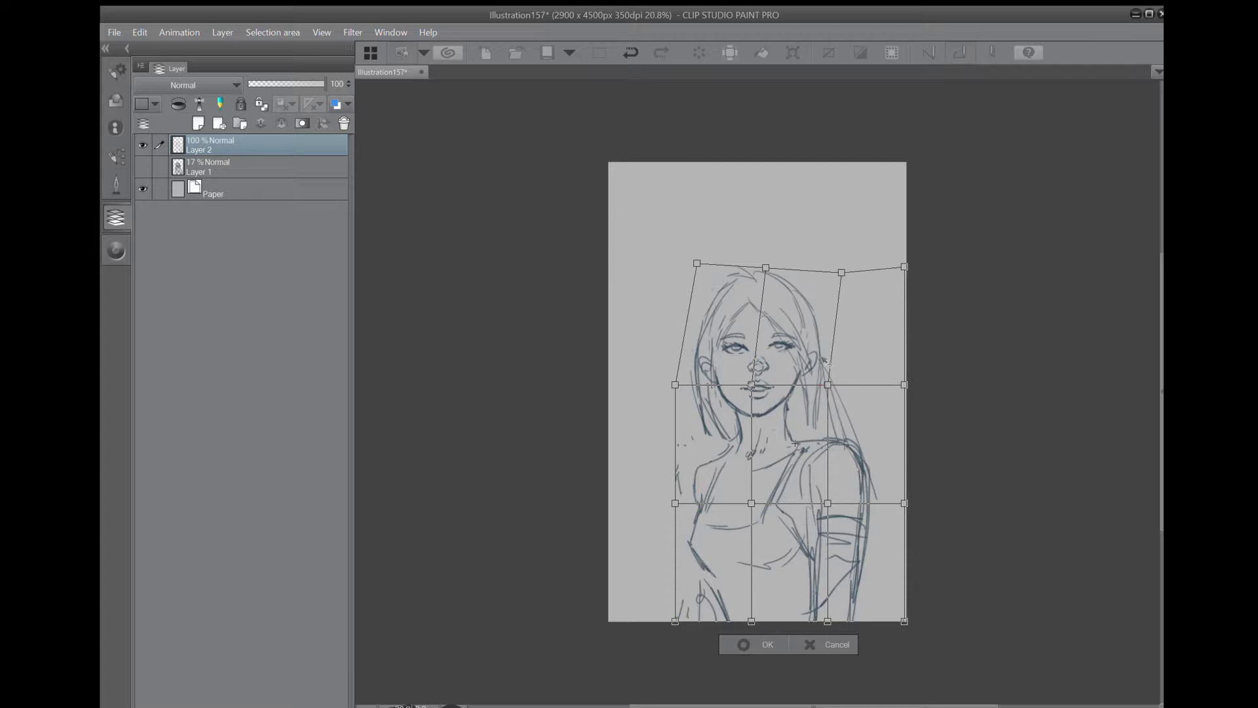
{"action": "left_click_drag", "start_coordinate": [765, 267], "coordinate": [762, 276]}
{"action": "mouse_move", "coordinate": [841, 272]}
{"action": "left_mouse_down"}
{"action": "mouse_move", "coordinate": [850, 279]}
{"action": "mouse_move", "coordinate": [845, 267]}
{"action": "left_mouse_up"}
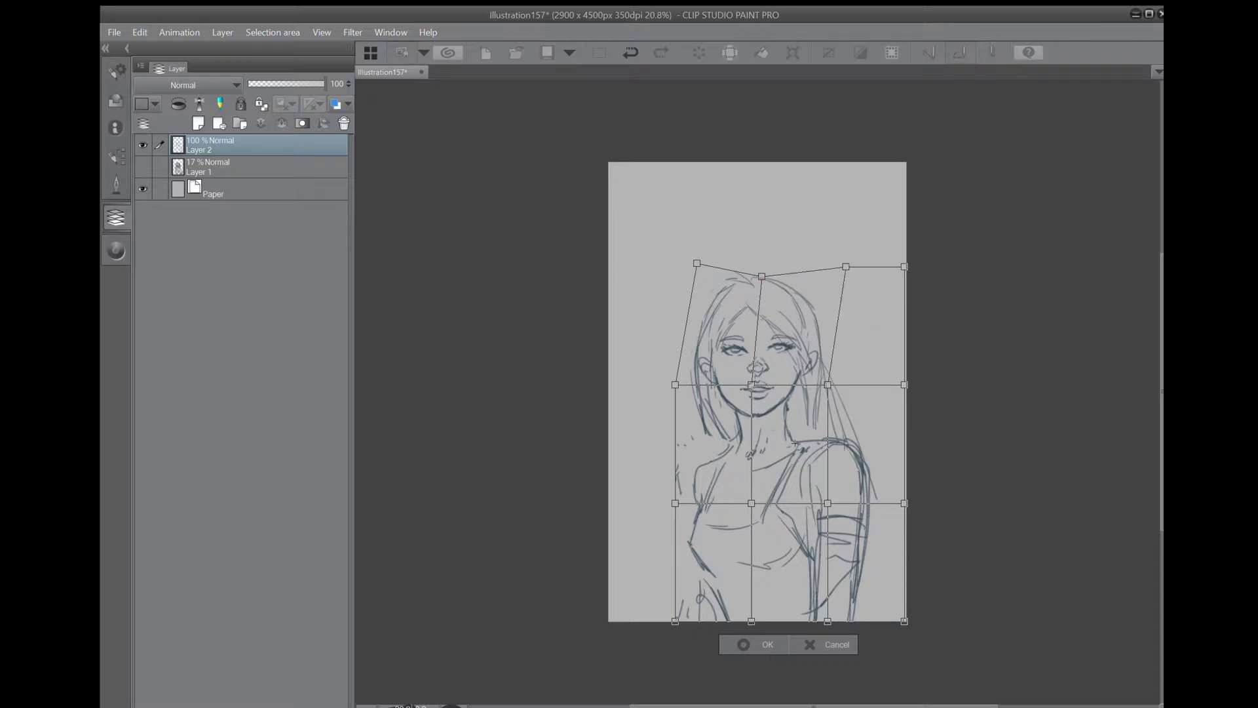
{"action": "left_click", "coordinate": [810, 644]}
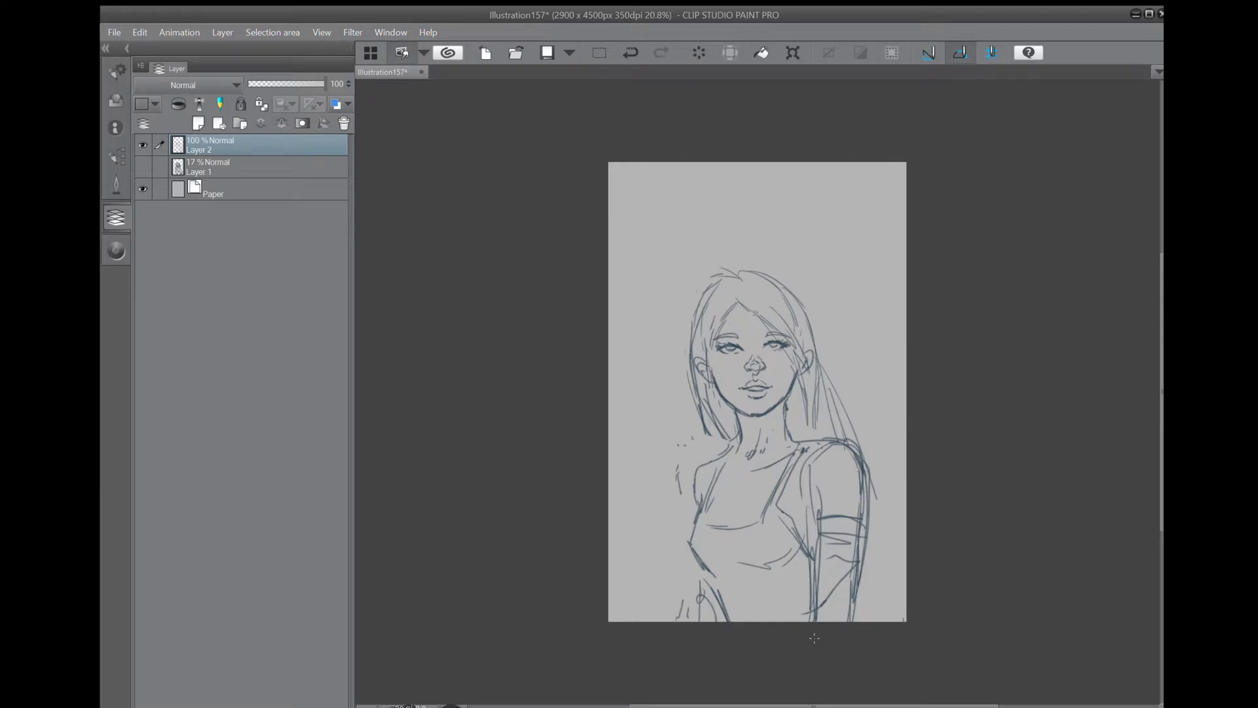
Lasso the crown of the hair and adjust its position slightly with a transform.
{"action": "left_click", "coordinate": [116, 185]}
{"action": "left_click", "coordinate": [144, 379]}
{"action": "mouse_move", "coordinate": [779, 254]}
{"action": "left_mouse_down"}
{"action": "mouse_move", "coordinate": [719, 262]}
{"action": "mouse_move", "coordinate": [784, 298]}
{"action": "mouse_move", "coordinate": [779, 252]}
{"action": "mouse_move", "coordinate": [766, 289]}
{"action": "left_mouse_up"}
{"action": "left_click", "coordinate": [776, 329]}
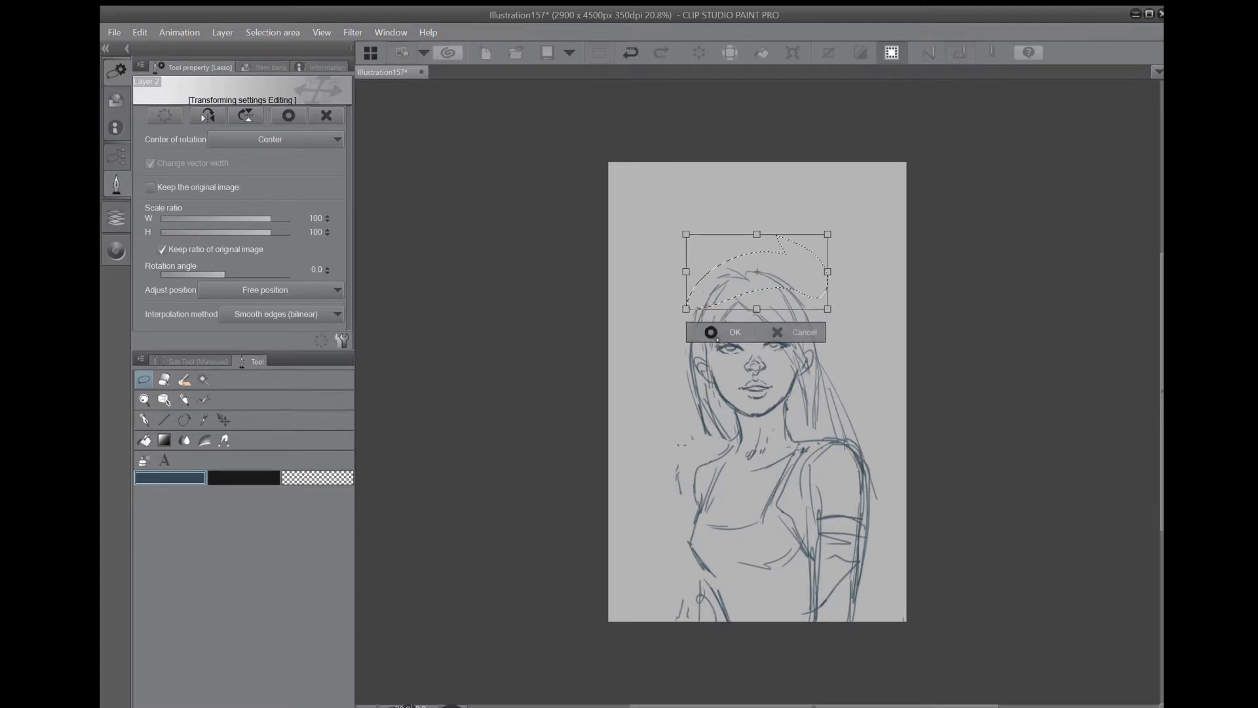
{"action": "left_click", "coordinate": [716, 336]}
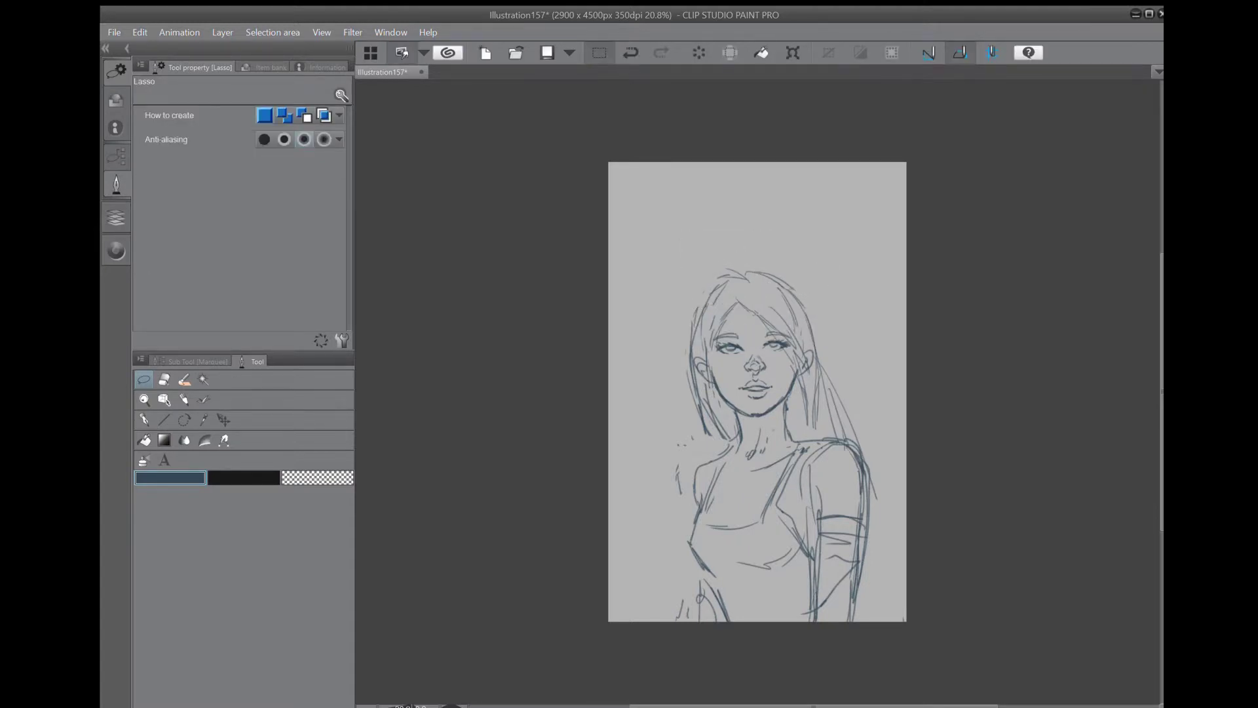
Scale the whole figure on Layer 2 up to 128%, keeping its proportions.
{"action": "left_click_drag", "start_coordinate": [1057, 403], "coordinate": [919, 340]}
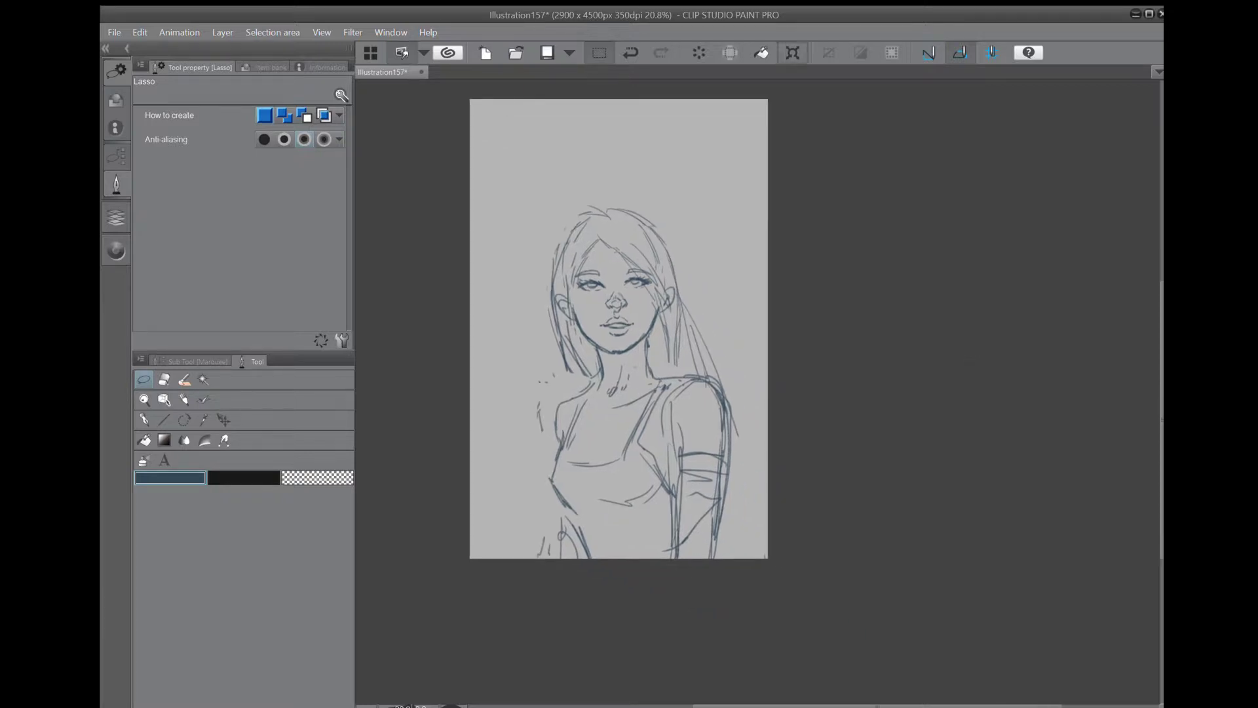
{"action": "key", "text": "ctrl+t"}
{"action": "mouse_move", "coordinate": [762, 210]}
{"action": "left_mouse_down"}
{"action": "mouse_move", "coordinate": [820, 124]}
{"action": "mouse_move", "coordinate": [780, 146]}
{"action": "mouse_move", "coordinate": [789, 174]}
{"action": "mouse_move", "coordinate": [809, 126]}
{"action": "mouse_move", "coordinate": [798, 127]}
{"action": "left_mouse_up"}
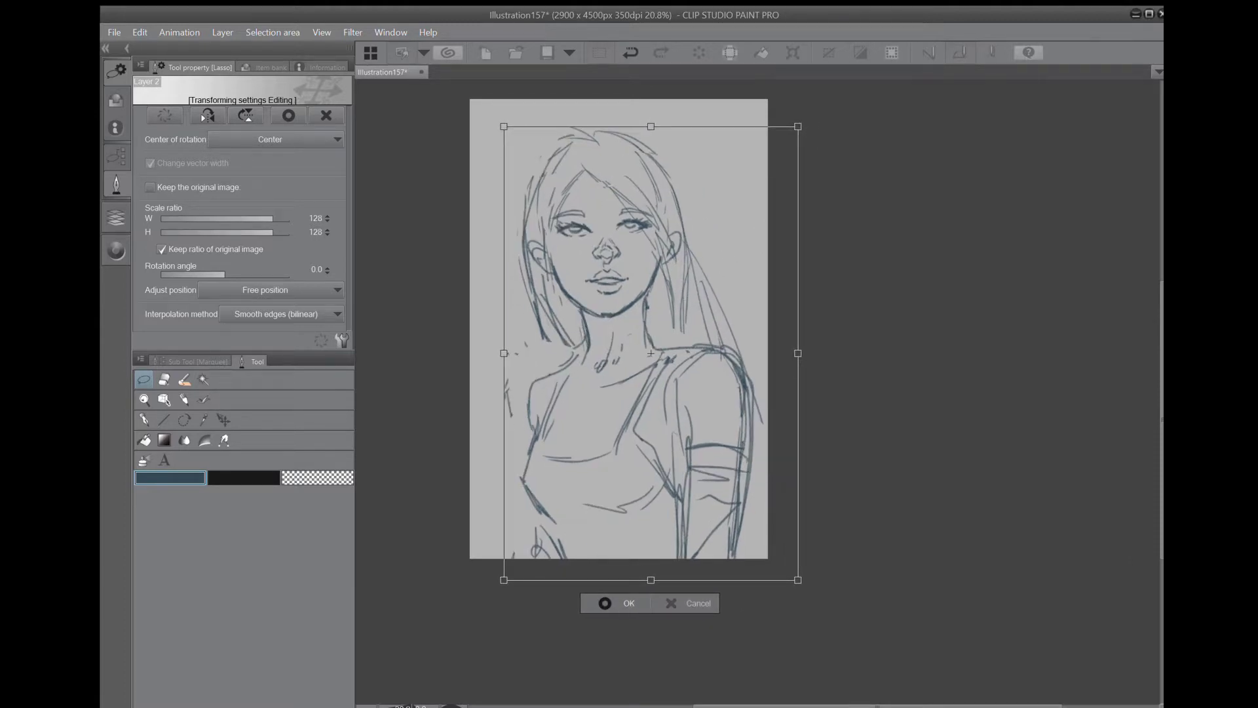
{"action": "left_click", "coordinate": [605, 602]}
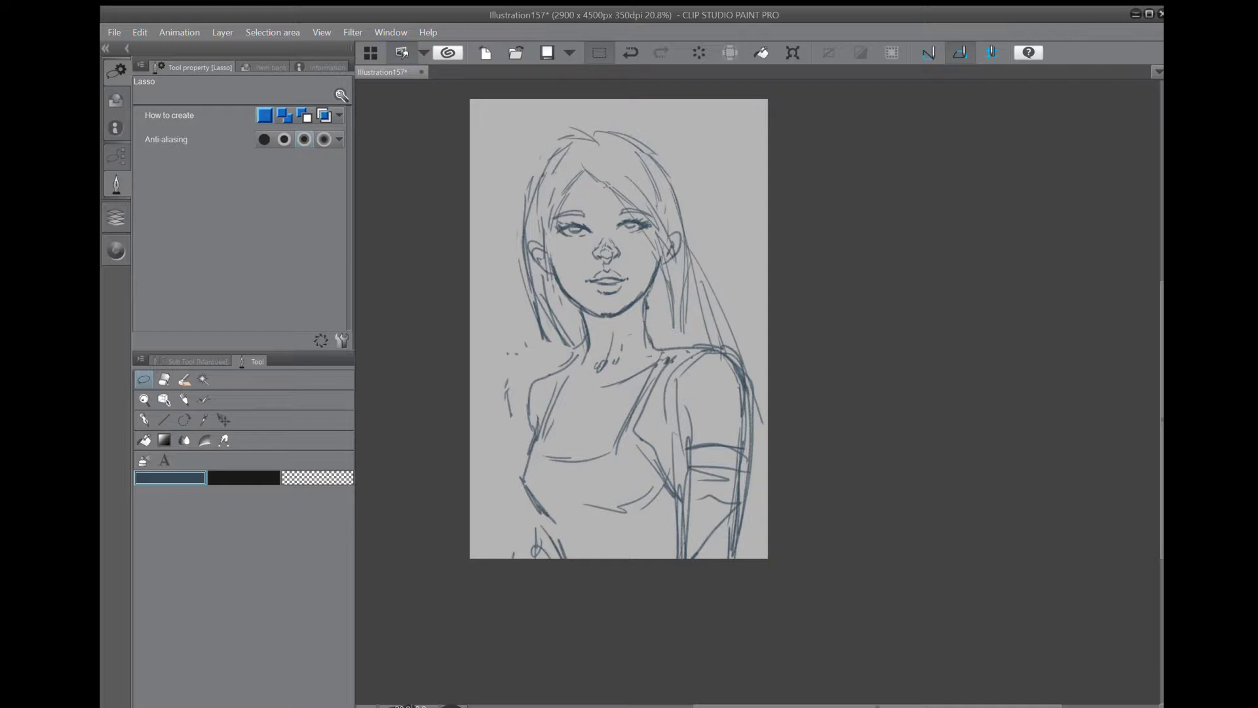
Lasso the left eye, nose and mouth and shift them slightly to the left within the face.
{"action": "mouse_move", "coordinate": [581, 194]}
{"action": "left_mouse_down"}
{"action": "mouse_move", "coordinate": [593, 306]}
{"action": "mouse_move", "coordinate": [630, 239]}
{"action": "mouse_move", "coordinate": [578, 191]}
{"action": "left_mouse_up"}
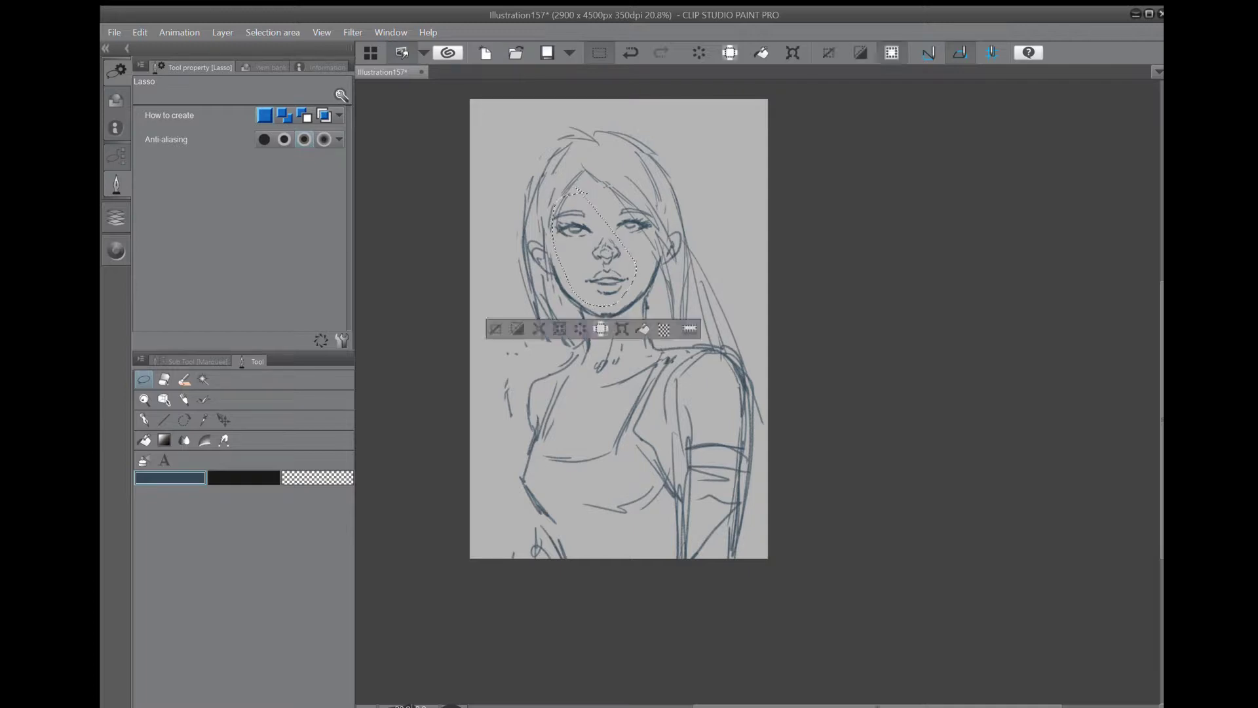
{"action": "left_click", "coordinate": [622, 328]}
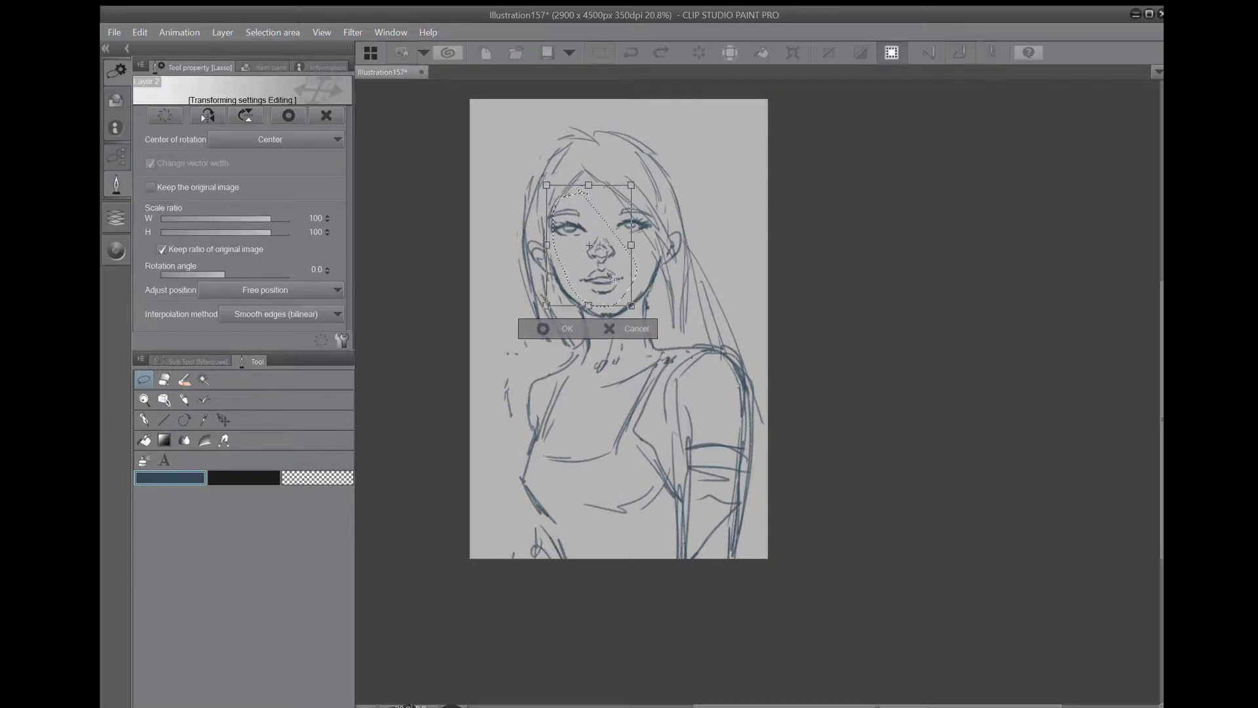
{"action": "left_click_drag", "start_coordinate": [610, 274], "coordinate": [610, 273]}
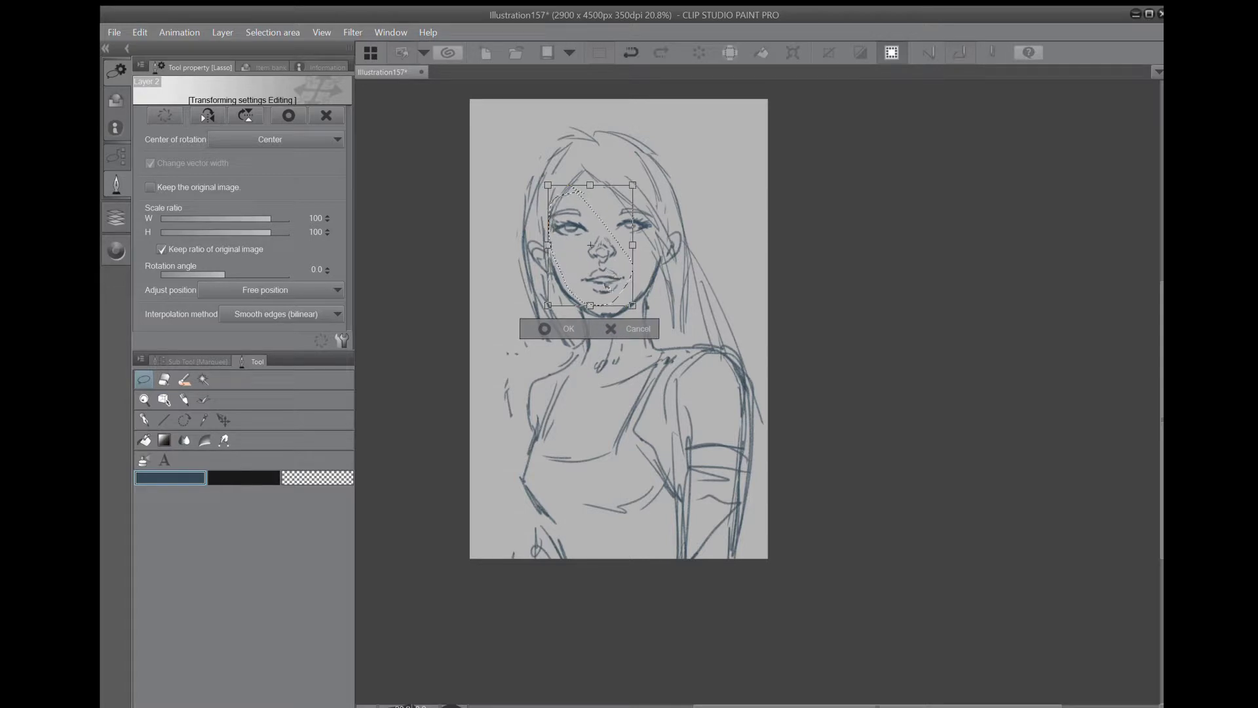
{"action": "left_click", "coordinate": [588, 327]}
Lasso the right eye and eyebrow, shift them slightly toward the nose, and clear the selection.
{"action": "mouse_move", "coordinate": [636, 198]}
{"action": "left_mouse_down"}
{"action": "mouse_move", "coordinate": [611, 205]}
{"action": "mouse_move", "coordinate": [661, 208]}
{"action": "mouse_move", "coordinate": [655, 226]}
{"action": "left_mouse_up"}
{"action": "left_click", "coordinate": [662, 267]}
{"action": "left_click_drag", "start_coordinate": [661, 193], "coordinate": [649, 224]}
{"action": "left_click", "coordinate": [590, 273]}
{"action": "key", "text": "ctrl+d"}
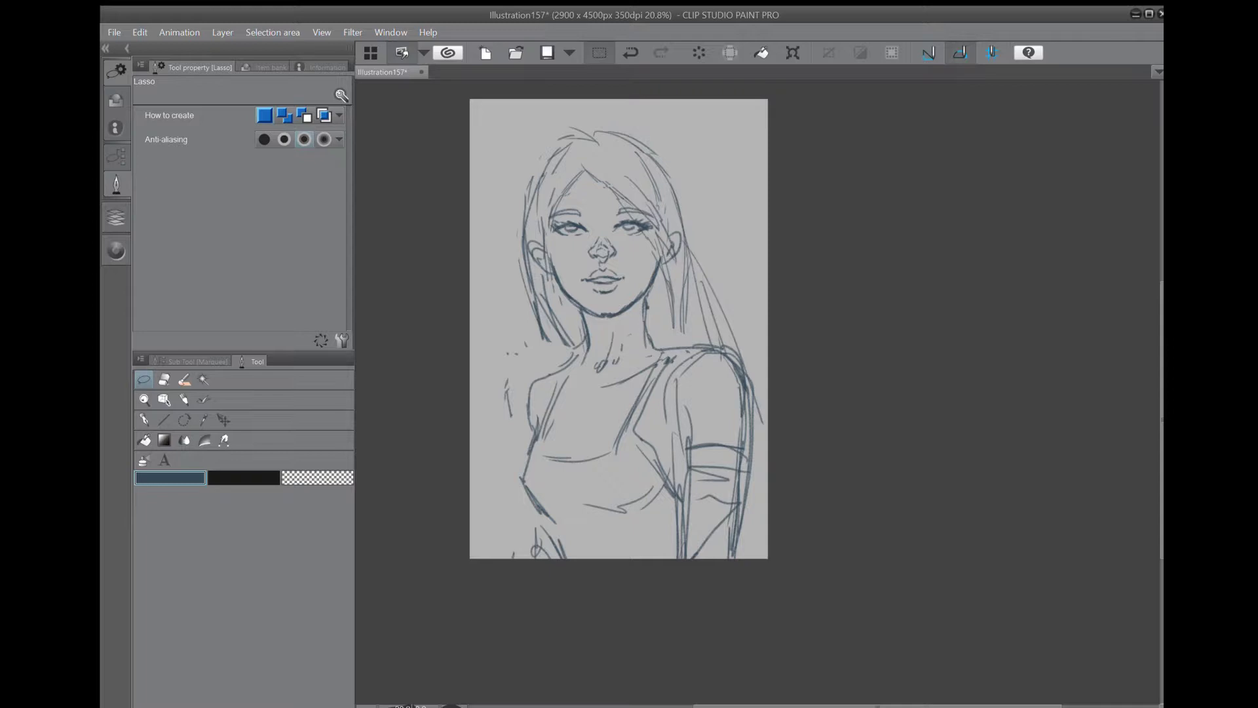
Redraw the neck sides and the slopes into both shoulders with darker pencil strokes, and refine the throat lines.
{"action": "key", "text": "e"}
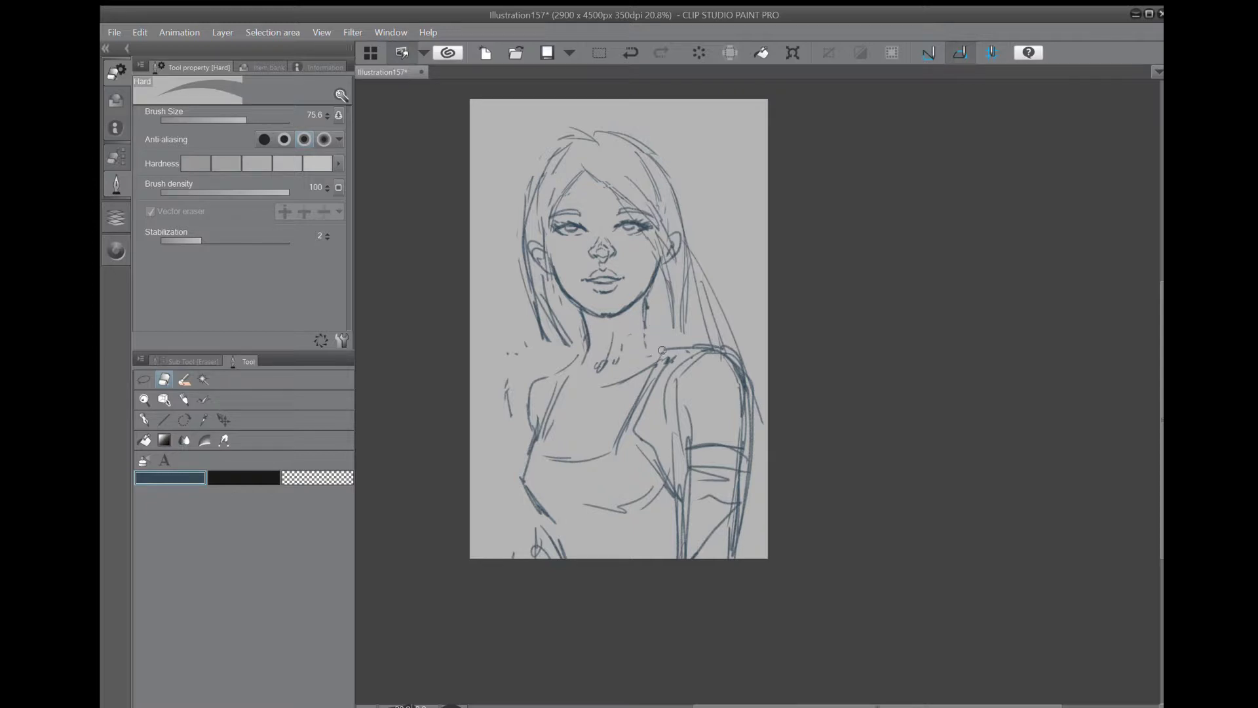
{"action": "key", "text": "p"}
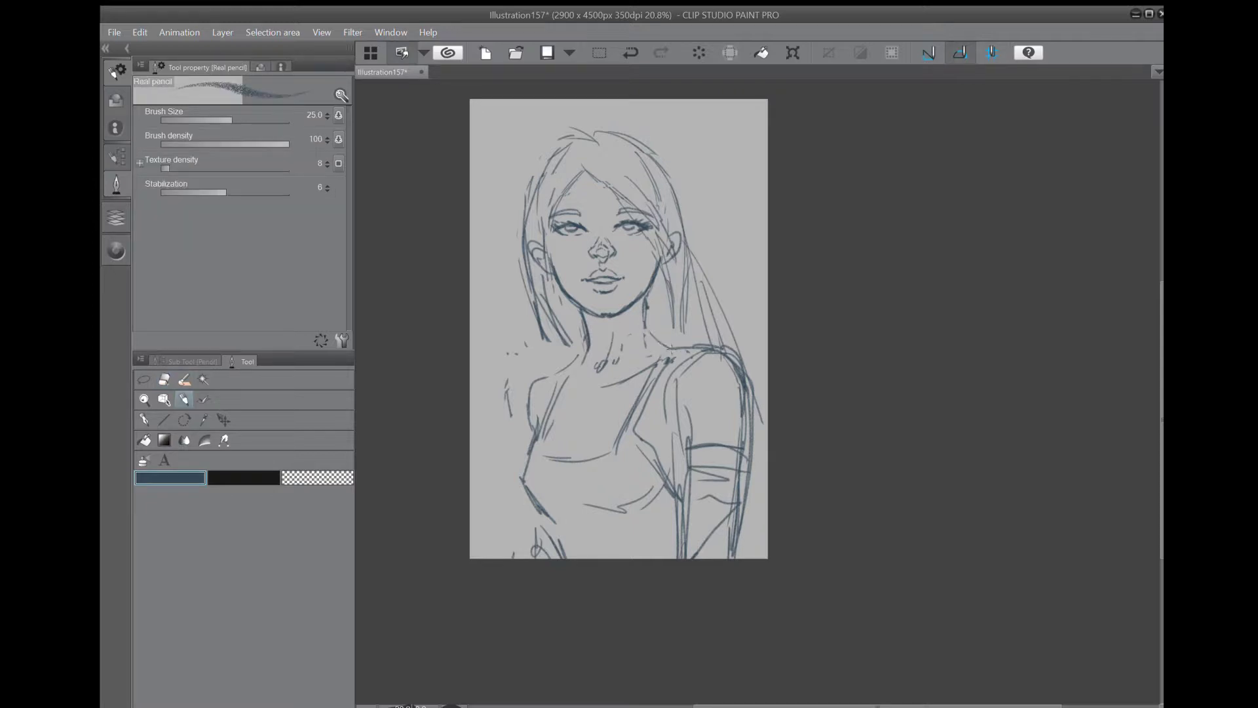
{"action": "left_click_drag", "start_coordinate": [587, 345], "coordinate": [547, 383]}
{"action": "left_click_drag", "start_coordinate": [649, 328], "coordinate": [710, 348]}
{"action": "mouse_move", "coordinate": [646, 313]}
{"action": "left_mouse_down"}
{"action": "mouse_move", "coordinate": [657, 340]}
{"action": "mouse_move", "coordinate": [597, 372]}
{"action": "left_mouse_up"}
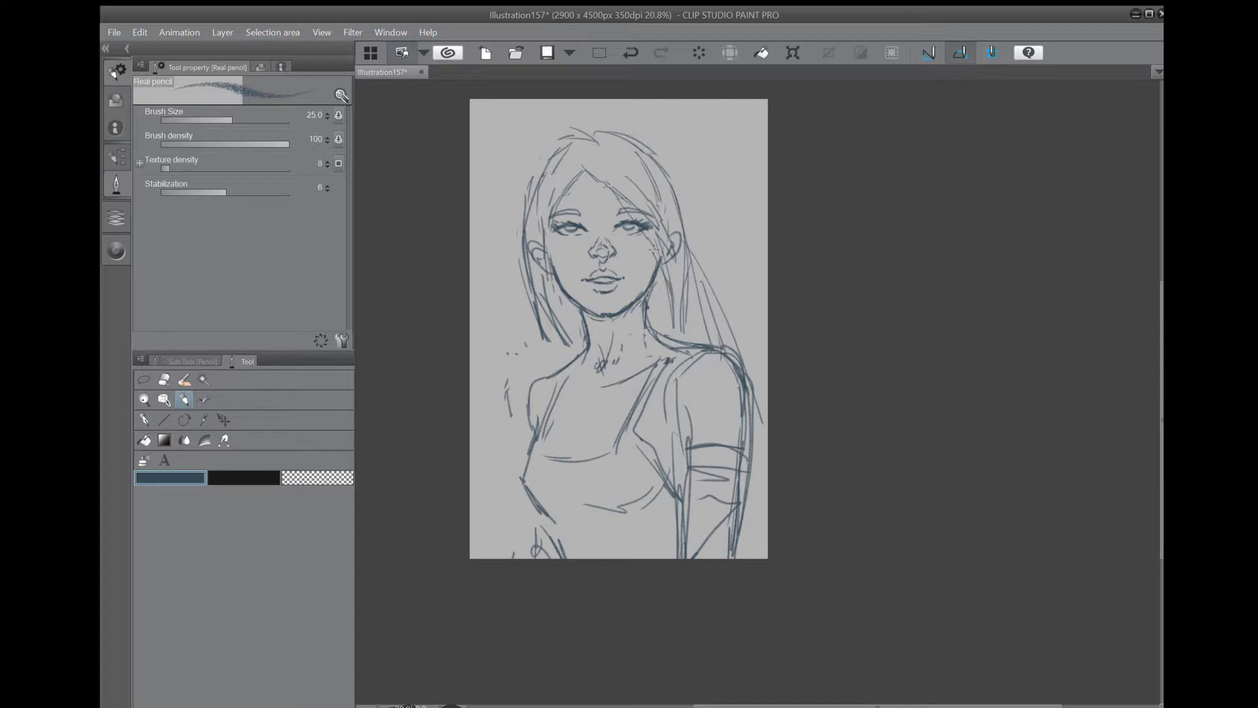
Set the eraser size to 20.7 and erase the construction lines on the nose bridge and tip.
{"action": "scroll", "coordinate": [653, 248], "scroll_direction": "up", "scroll_amount": 4}
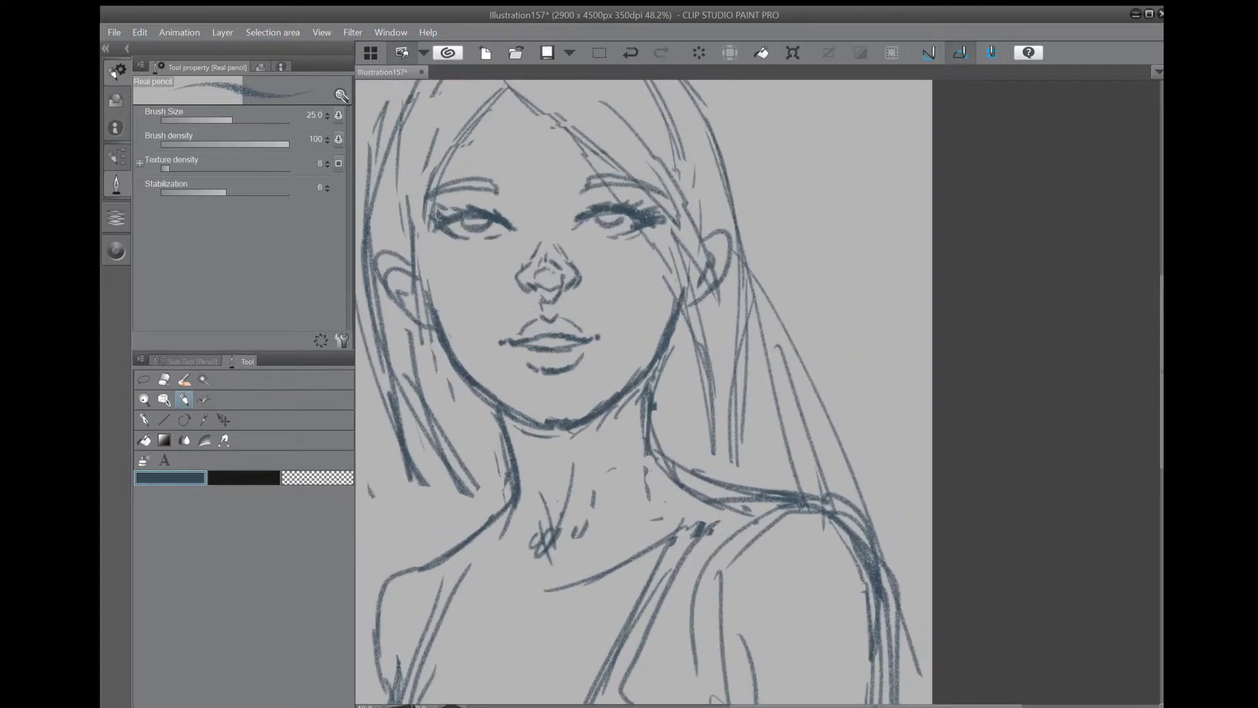
{"action": "key", "text": "e"}
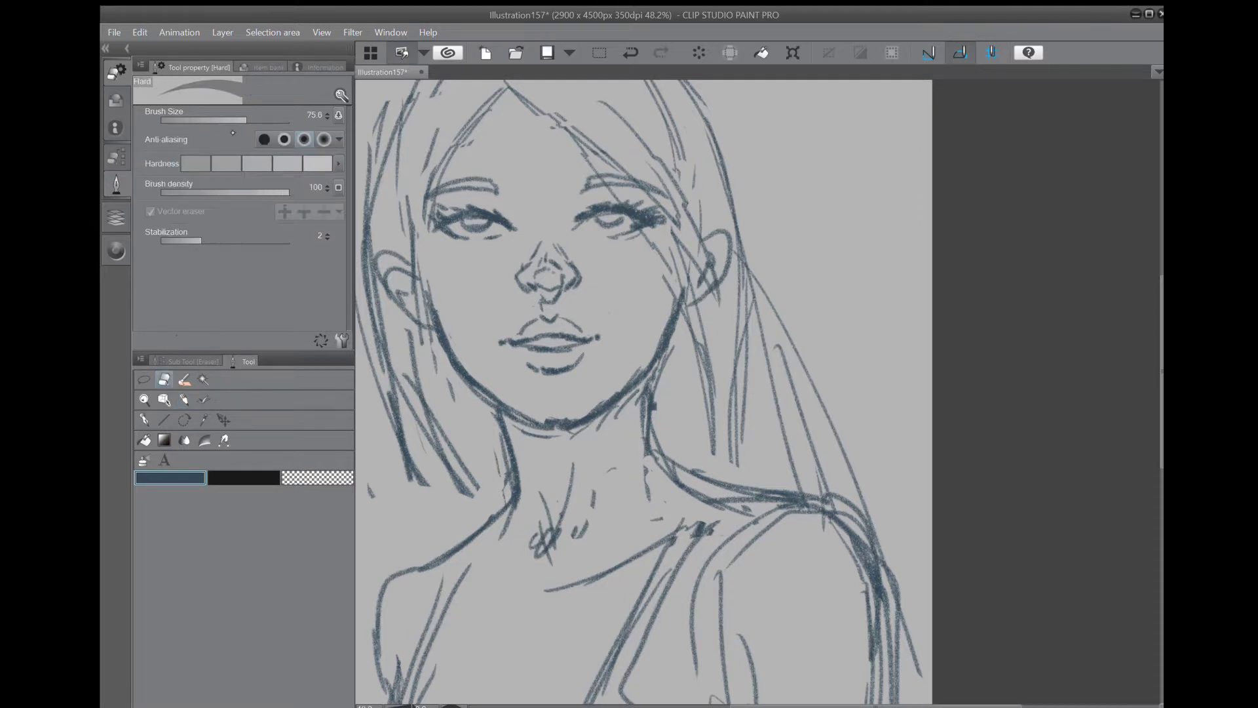
{"action": "mouse_move", "coordinate": [542, 267]}
{"action": "left_mouse_down"}
{"action": "mouse_move", "coordinate": [554, 259]}
{"action": "mouse_move", "coordinate": [539, 243]}
{"action": "mouse_move", "coordinate": [563, 242]}
{"action": "left_mouse_up"}
{"action": "left_click_drag", "start_coordinate": [553, 296], "coordinate": [537, 300]}
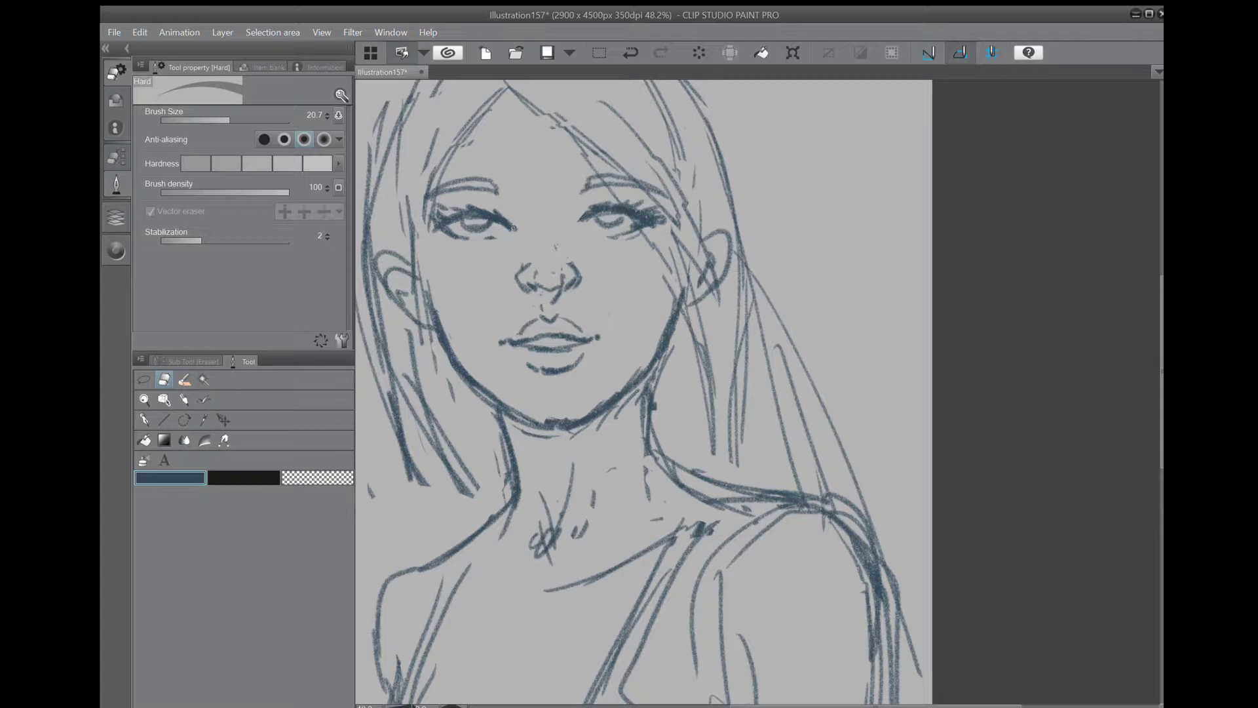
Thin out the hair strands crossing the right side of the forehead and erase both ear outlines.
{"action": "mouse_move", "coordinate": [589, 125]}
{"action": "left_mouse_down"}
{"action": "mouse_move", "coordinate": [629, 174]}
{"action": "mouse_move", "coordinate": [665, 126]}
{"action": "left_mouse_up"}
{"action": "mouse_move", "coordinate": [706, 236]}
{"action": "left_mouse_down"}
{"action": "mouse_move", "coordinate": [703, 281]}
{"action": "mouse_move", "coordinate": [681, 244]}
{"action": "mouse_move", "coordinate": [714, 278]}
{"action": "mouse_move", "coordinate": [708, 262]}
{"action": "left_mouse_up"}
{"action": "mouse_move", "coordinate": [380, 253]}
{"action": "left_mouse_down"}
{"action": "mouse_move", "coordinate": [382, 288]}
{"action": "mouse_move", "coordinate": [414, 331]}
{"action": "mouse_move", "coordinate": [430, 324]}
{"action": "left_mouse_up"}
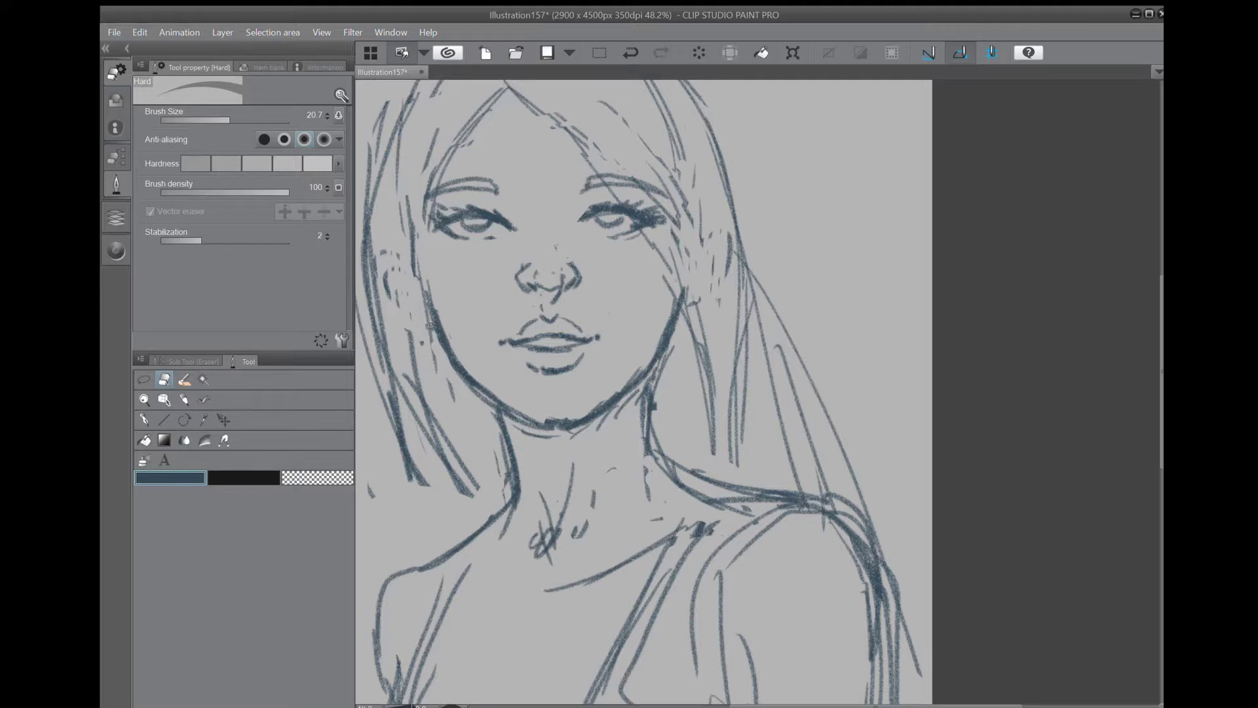
Add short pencil marks beneath the lower lip and clean up the chin and right jawline with the eraser.
{"action": "key", "text": "ctrl+minus"}
{"action": "key", "text": "ctrl+minus"}
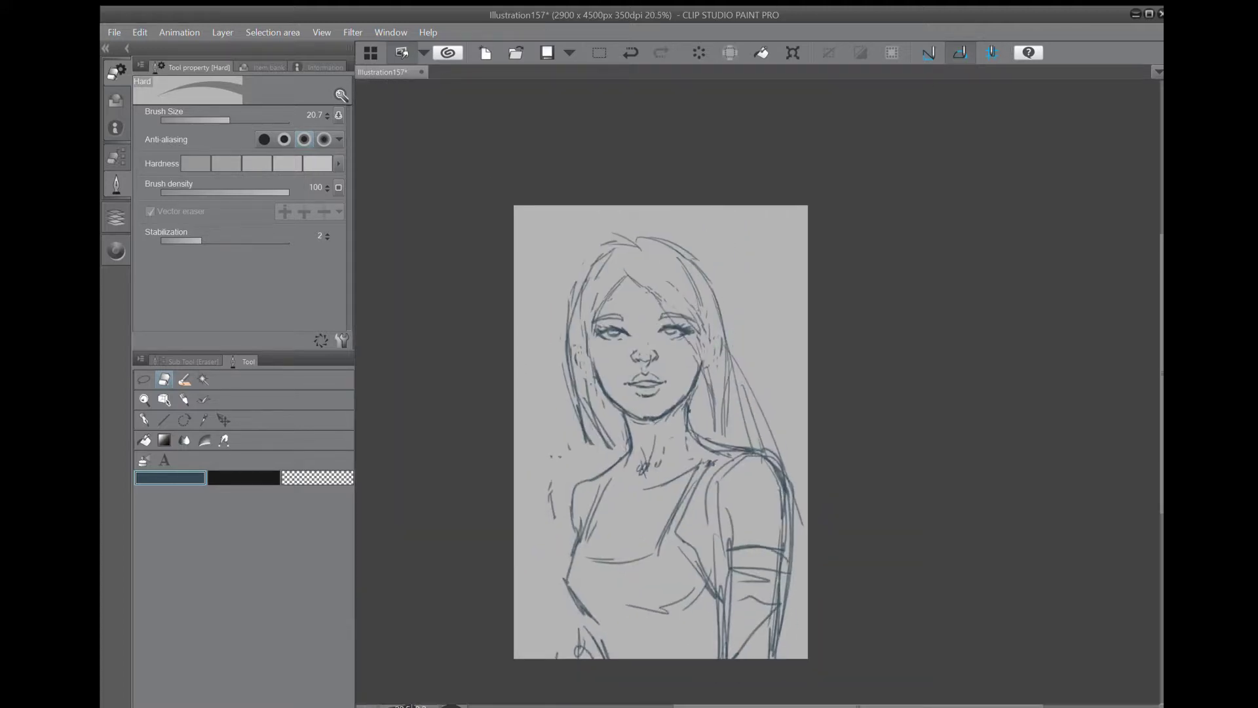
{"action": "mouse_move", "coordinate": [681, 397]}
{"action": "left_mouse_down"}
{"action": "mouse_move", "coordinate": [645, 418]}
{"action": "mouse_move", "coordinate": [691, 390]}
{"action": "mouse_move", "coordinate": [674, 412]}
{"action": "mouse_move", "coordinate": [689, 384]}
{"action": "mouse_move", "coordinate": [669, 415]}
{"action": "mouse_move", "coordinate": [694, 432]}
{"action": "mouse_move", "coordinate": [630, 422]}
{"action": "mouse_move", "coordinate": [636, 405]}
{"action": "left_mouse_up"}
{"action": "key", "text": "p"}
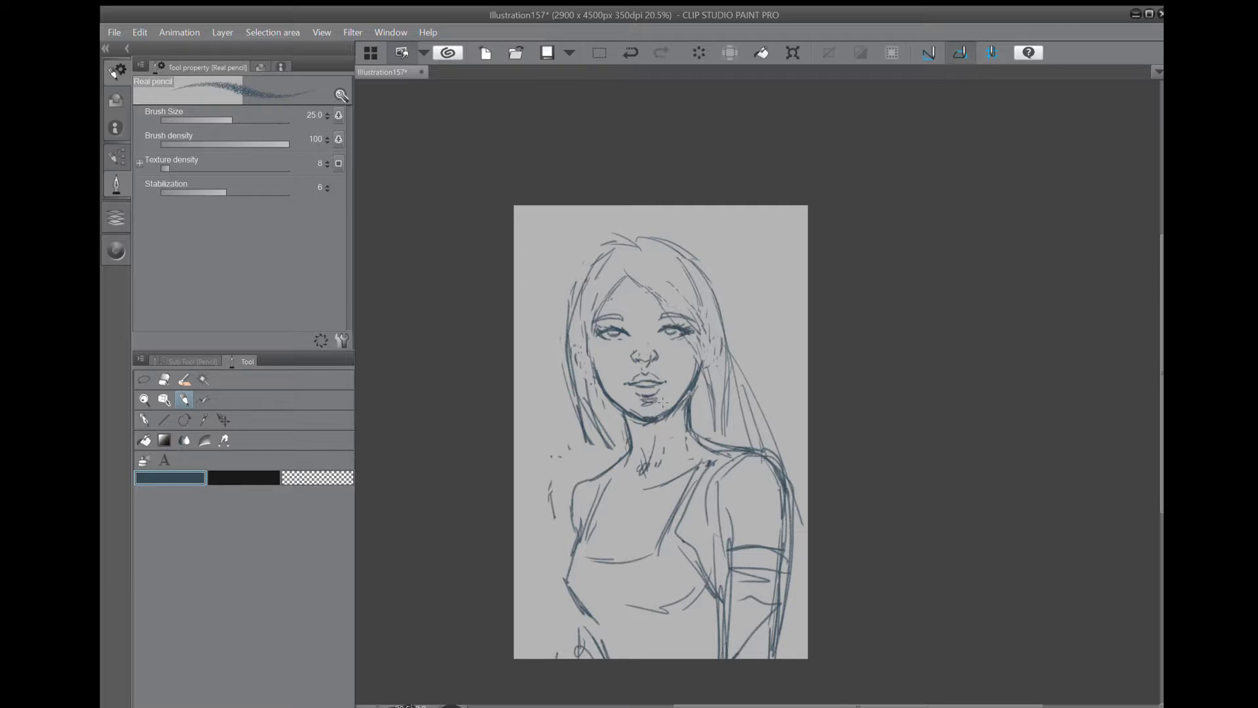
{"action": "key", "text": "e"}
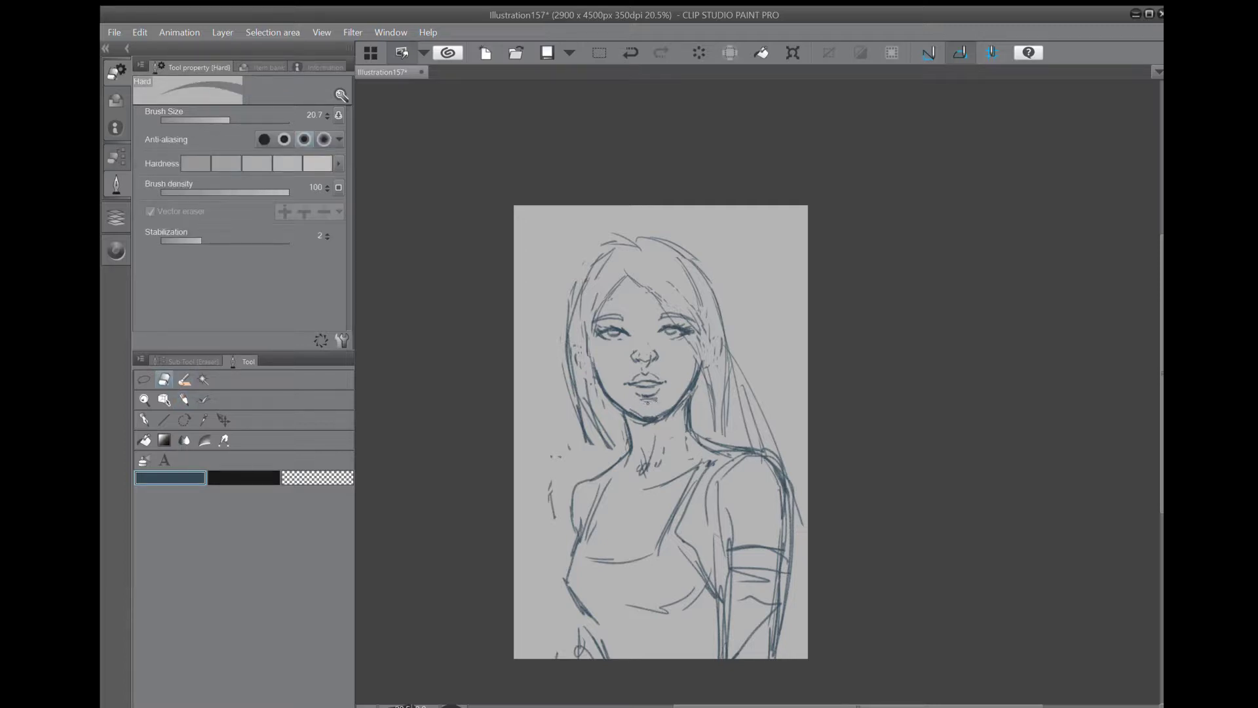
{"action": "left_click_drag", "start_coordinate": [659, 423], "coordinate": [642, 426]}
{"action": "mouse_move", "coordinate": [696, 376]}
{"action": "left_mouse_down"}
{"action": "mouse_move", "coordinate": [639, 417]}
{"action": "mouse_move", "coordinate": [676, 405]}
{"action": "left_mouse_up"}
{"action": "left_click_drag", "start_coordinate": [707, 359], "coordinate": [701, 357]}
Try to reshape the lassoed head with a mesh transform, lowering the hairline, narrowing the left side and raising the chin.
{"action": "key", "text": "m"}
{"action": "mouse_move", "coordinate": [701, 213]}
{"action": "left_mouse_down"}
{"action": "mouse_move", "coordinate": [551, 244]}
{"action": "mouse_move", "coordinate": [779, 383]}
{"action": "mouse_move", "coordinate": [720, 220]}
{"action": "left_mouse_up"}
{"action": "left_click", "coordinate": [140, 33]}
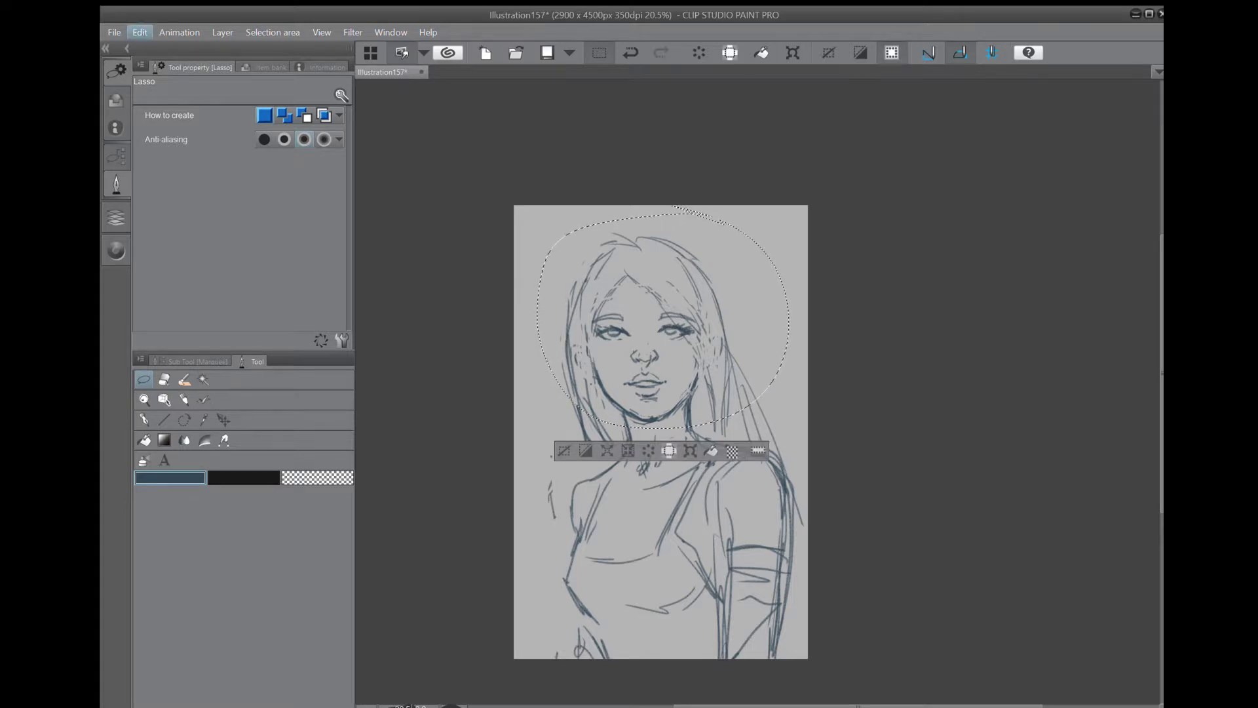
{"action": "left_click", "coordinate": [416, 355]}
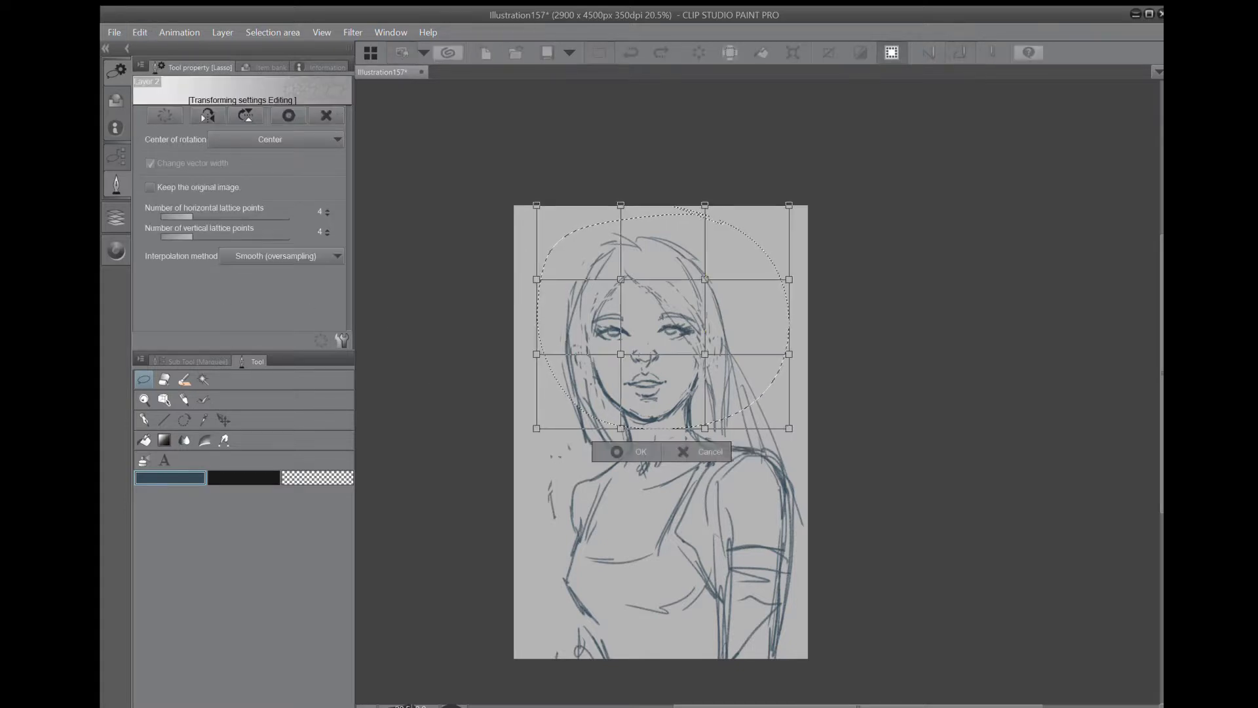
{"action": "left_click_drag", "start_coordinate": [622, 280], "coordinate": [624, 288]}
{"action": "left_click_drag", "start_coordinate": [704, 280], "coordinate": [710, 287]}
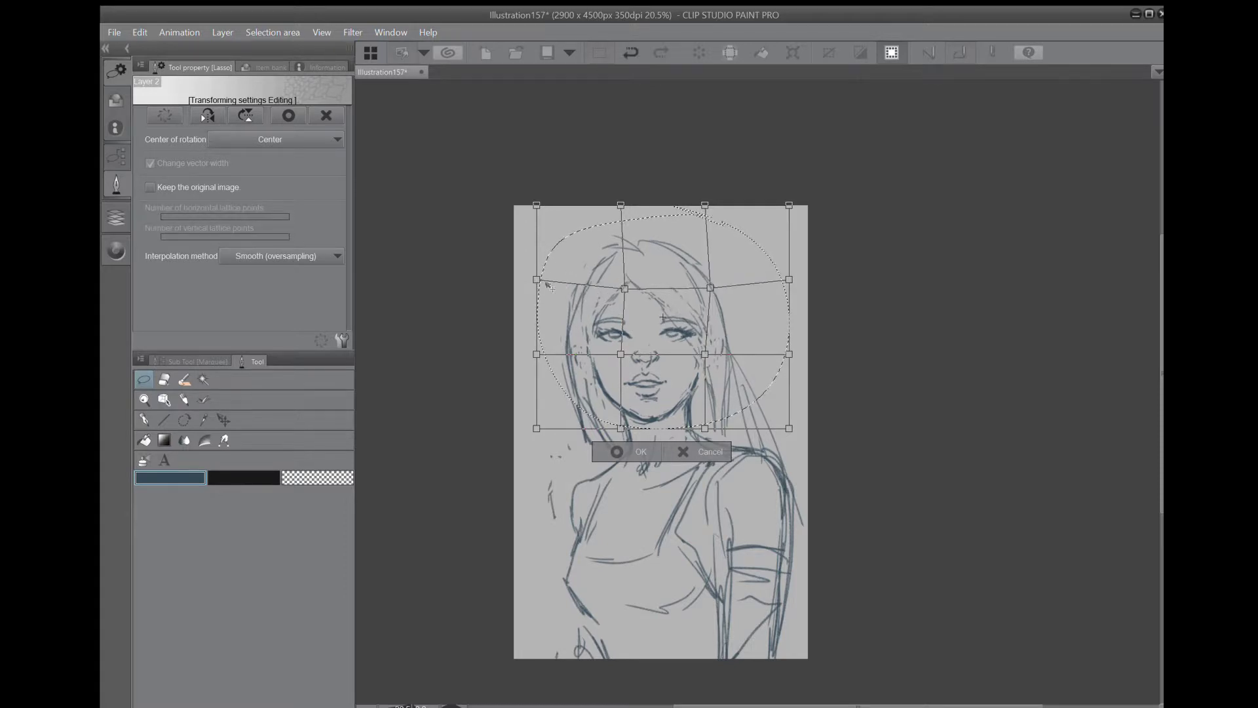
{"action": "left_click_drag", "start_coordinate": [710, 287], "coordinate": [703, 293]}
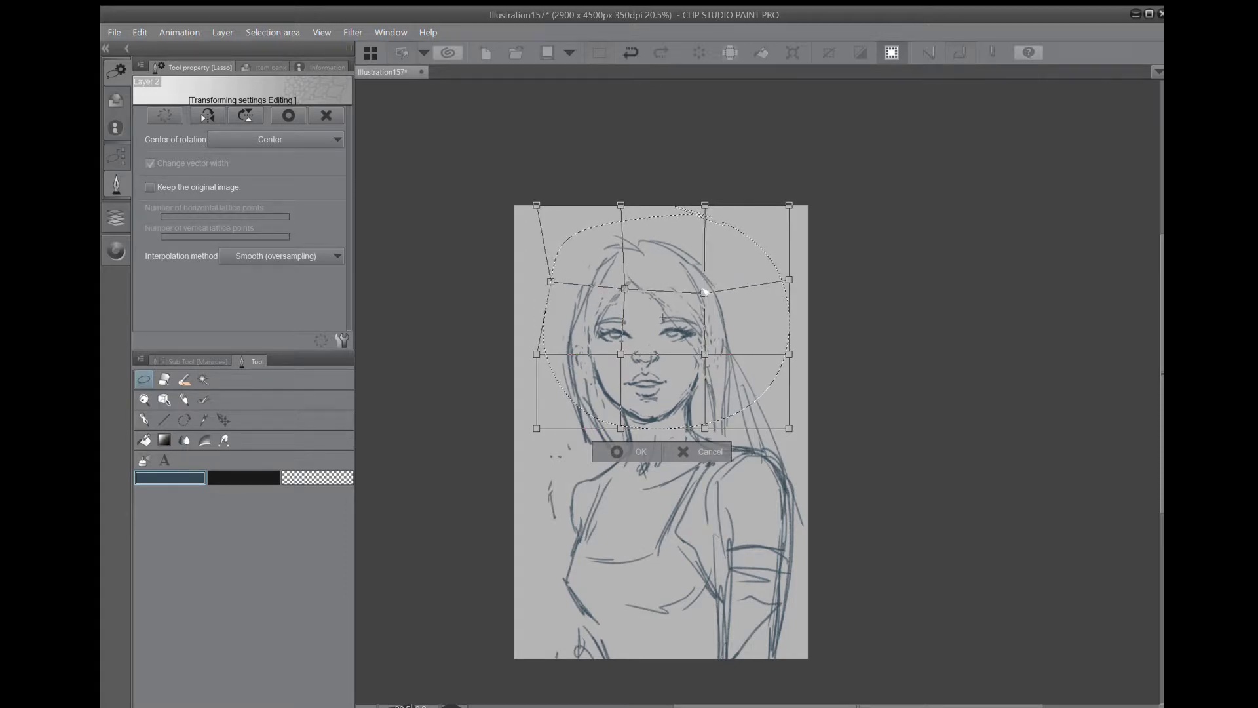
{"action": "left_click_drag", "start_coordinate": [536, 353], "coordinate": [549, 353]}
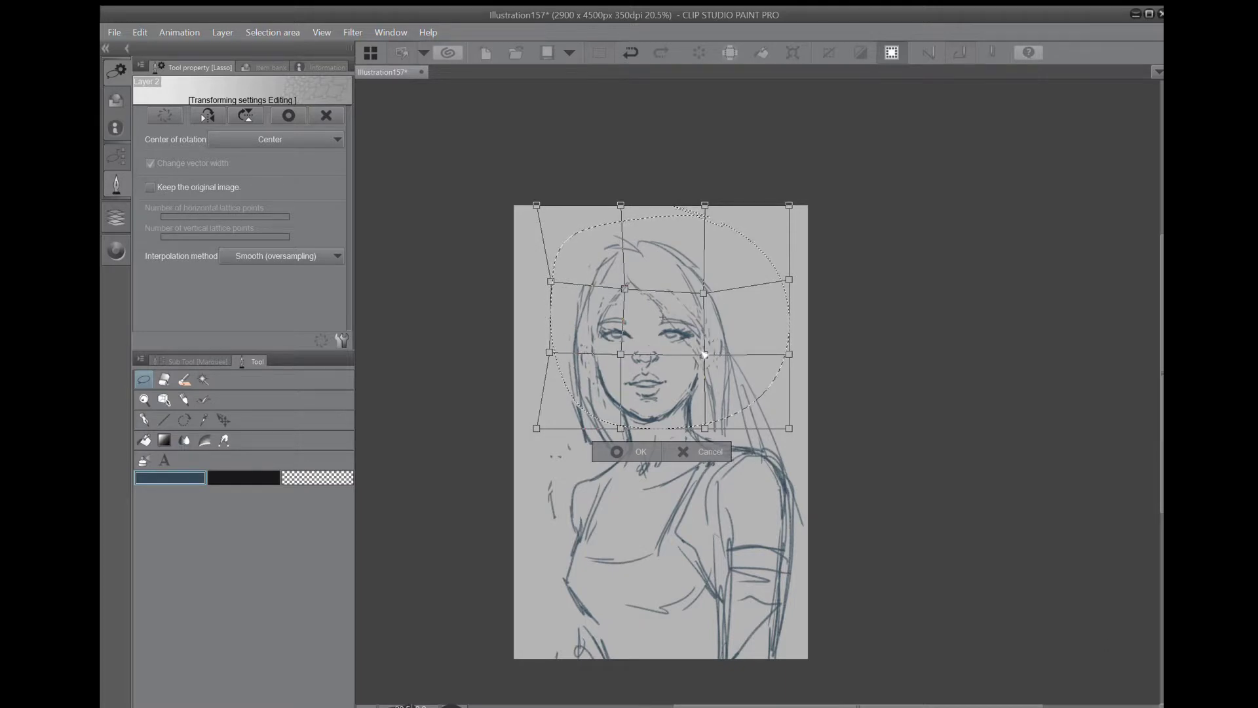
{"action": "left_click_drag", "start_coordinate": [620, 427], "coordinate": [624, 416]}
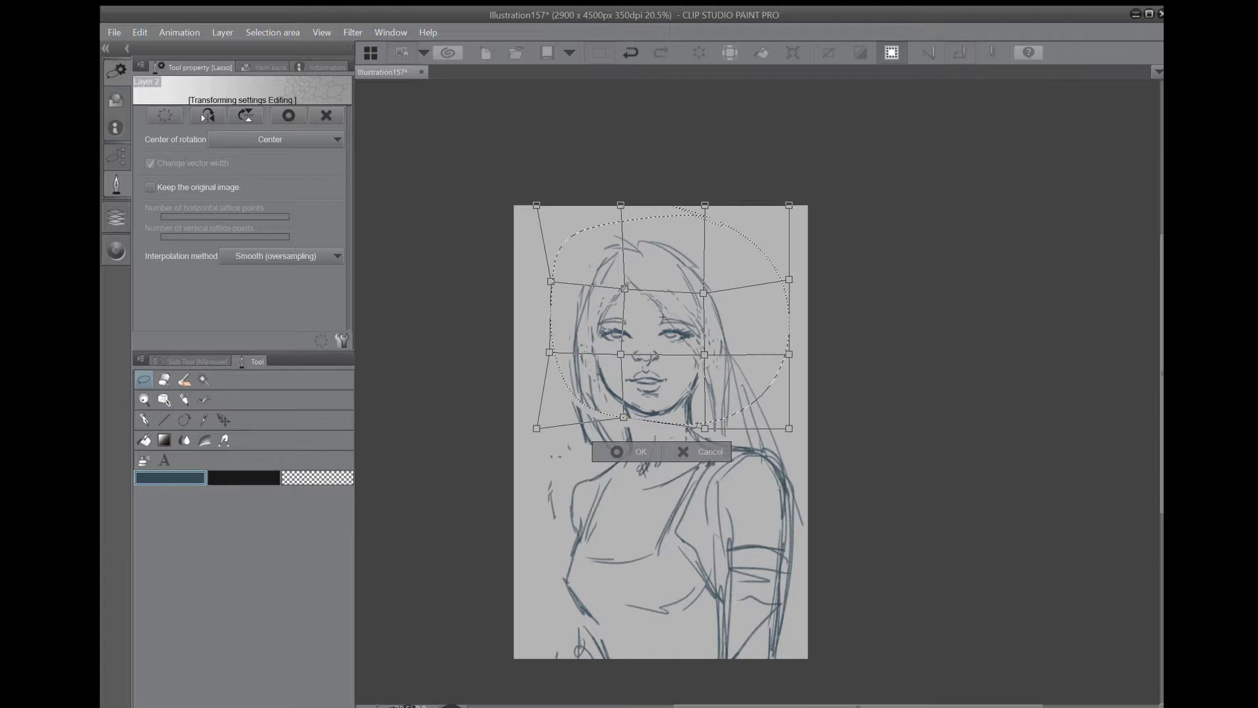
{"action": "left_click_drag", "start_coordinate": [706, 426], "coordinate": [691, 420]}
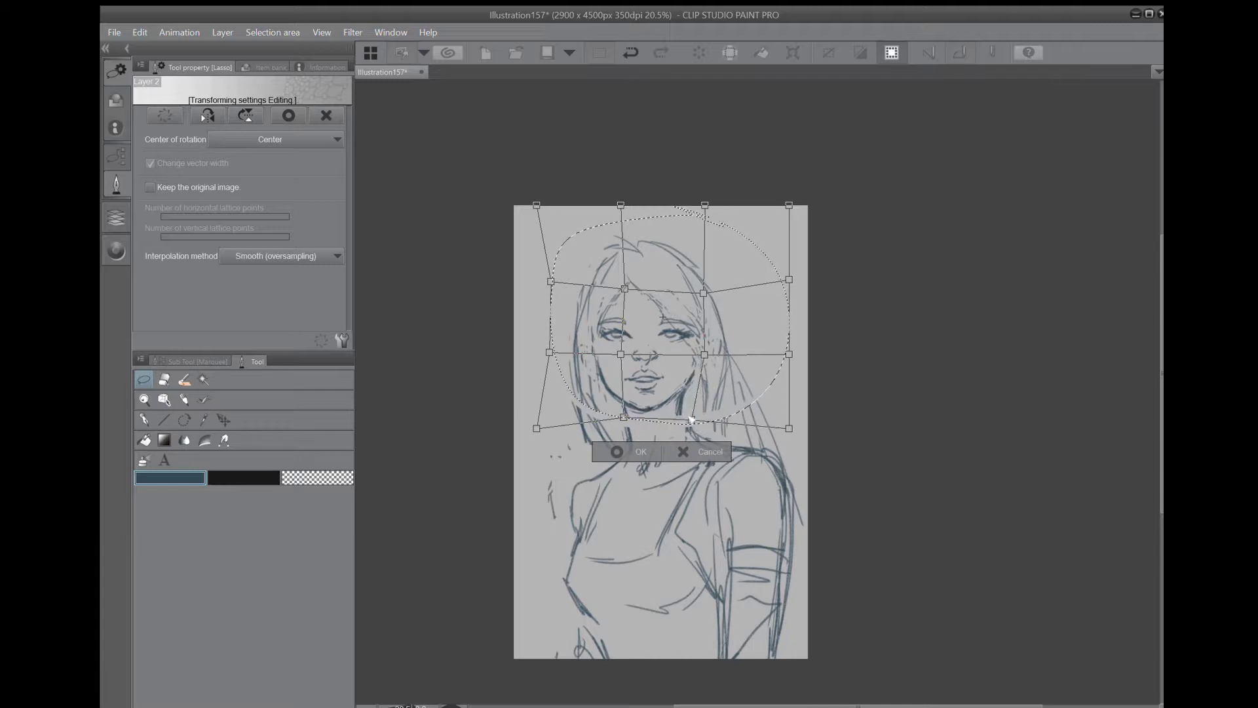
{"action": "key", "text": "Return"}
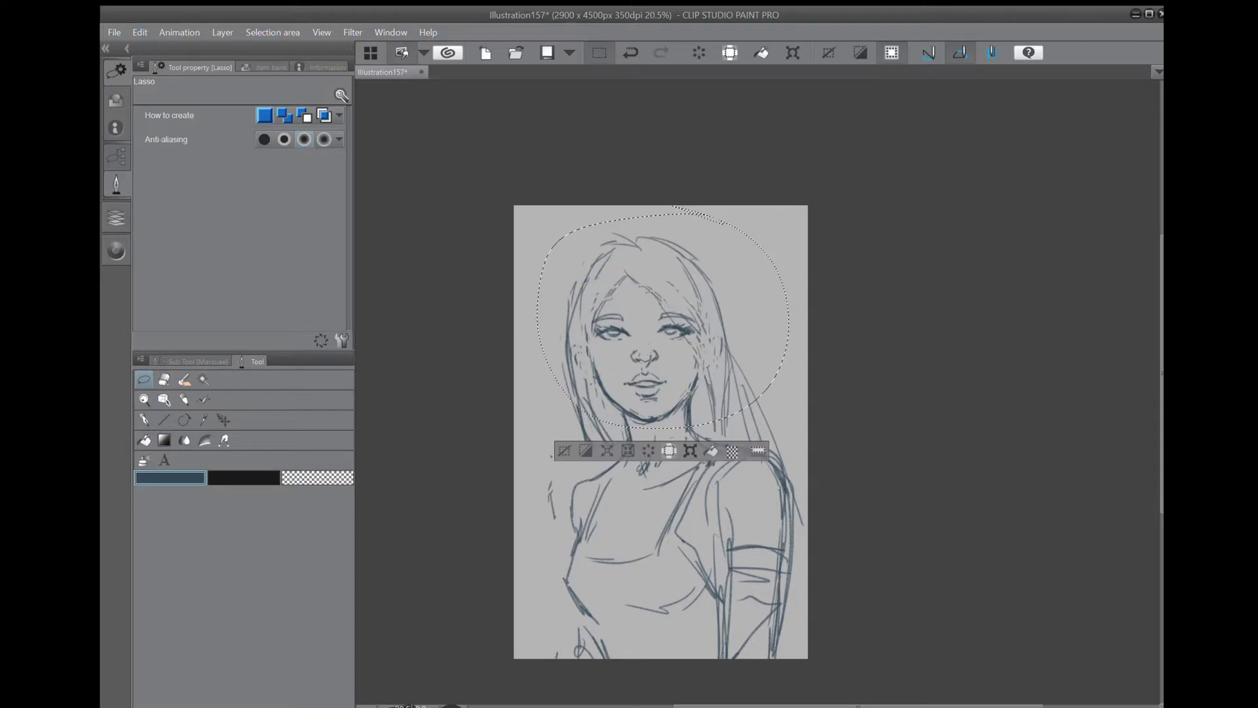
{"action": "key", "text": "ctrl+d"}
Lasso both eyes and eyebrows, move them slightly down the face, and clear the selection.
{"action": "mouse_move", "coordinate": [685, 299]}
{"action": "left_mouse_down"}
{"action": "mouse_move", "coordinate": [589, 331]}
{"action": "mouse_move", "coordinate": [698, 348]}
{"action": "mouse_move", "coordinate": [705, 320]}
{"action": "left_mouse_up"}
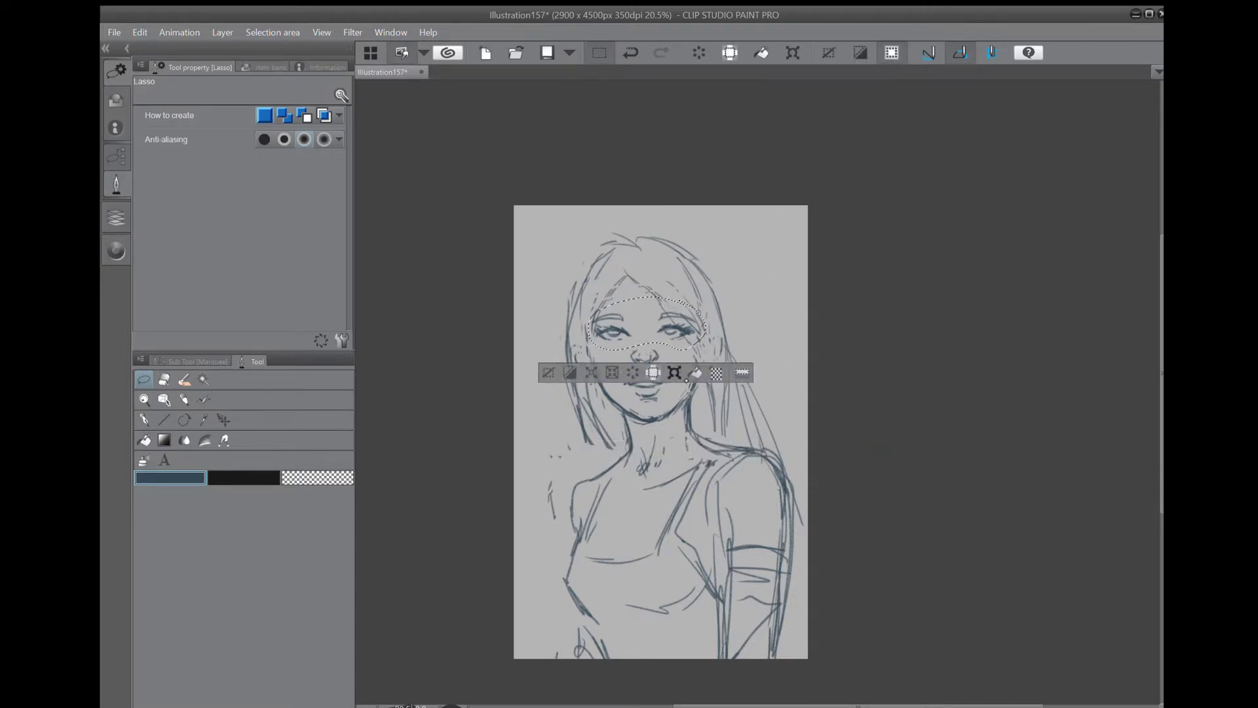
{"action": "left_click", "coordinate": [681, 375]}
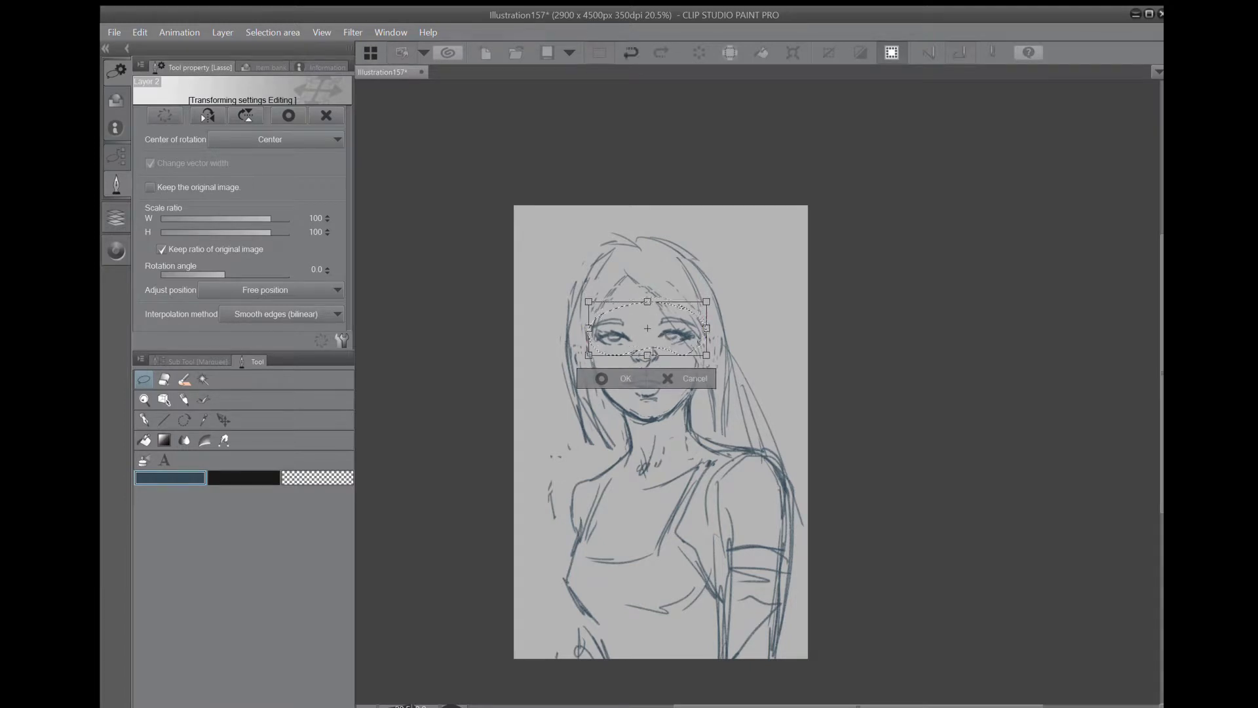
{"action": "left_click", "coordinate": [600, 378]}
{"action": "key", "text": "ctrl+d"}
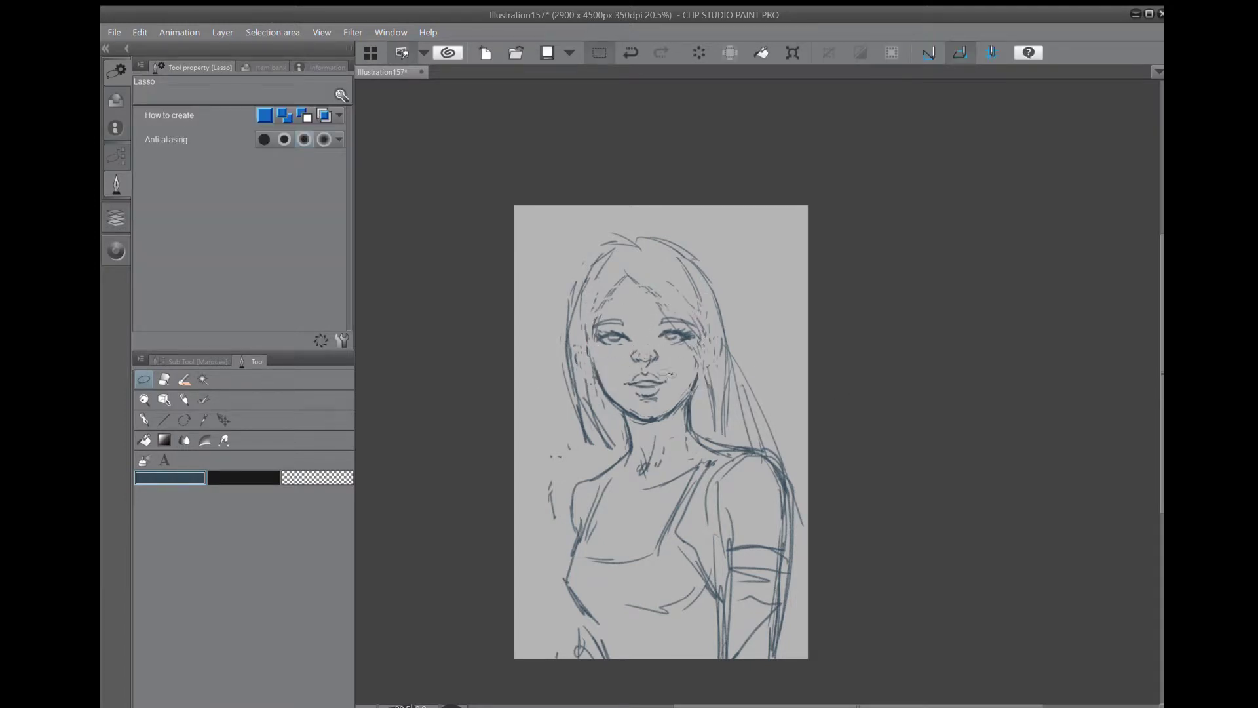
Lasso the nose and mouth and adjust their position slightly within the face with a transform.
{"action": "mouse_move", "coordinate": [664, 374]}
{"action": "left_mouse_down"}
{"action": "mouse_move", "coordinate": [638, 406]}
{"action": "mouse_move", "coordinate": [671, 387]}
{"action": "left_mouse_up"}
{"action": "key", "text": "ctrl+d"}
{"action": "mouse_move", "coordinate": [650, 345]}
{"action": "left_mouse_down"}
{"action": "mouse_move", "coordinate": [633, 406]}
{"action": "mouse_move", "coordinate": [668, 400]}
{"action": "mouse_move", "coordinate": [664, 347]}
{"action": "mouse_move", "coordinate": [662, 382]}
{"action": "left_mouse_up"}
{"action": "left_click", "coordinate": [676, 431]}
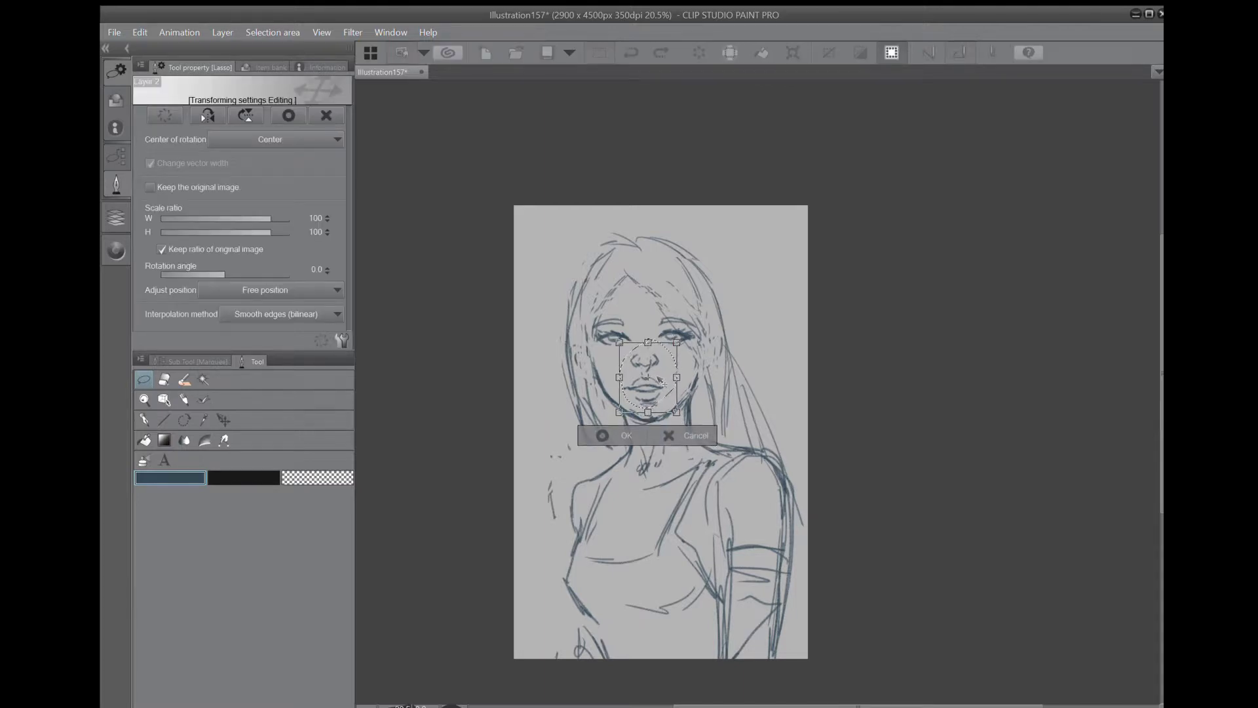
{"action": "left_click", "coordinate": [606, 437]}
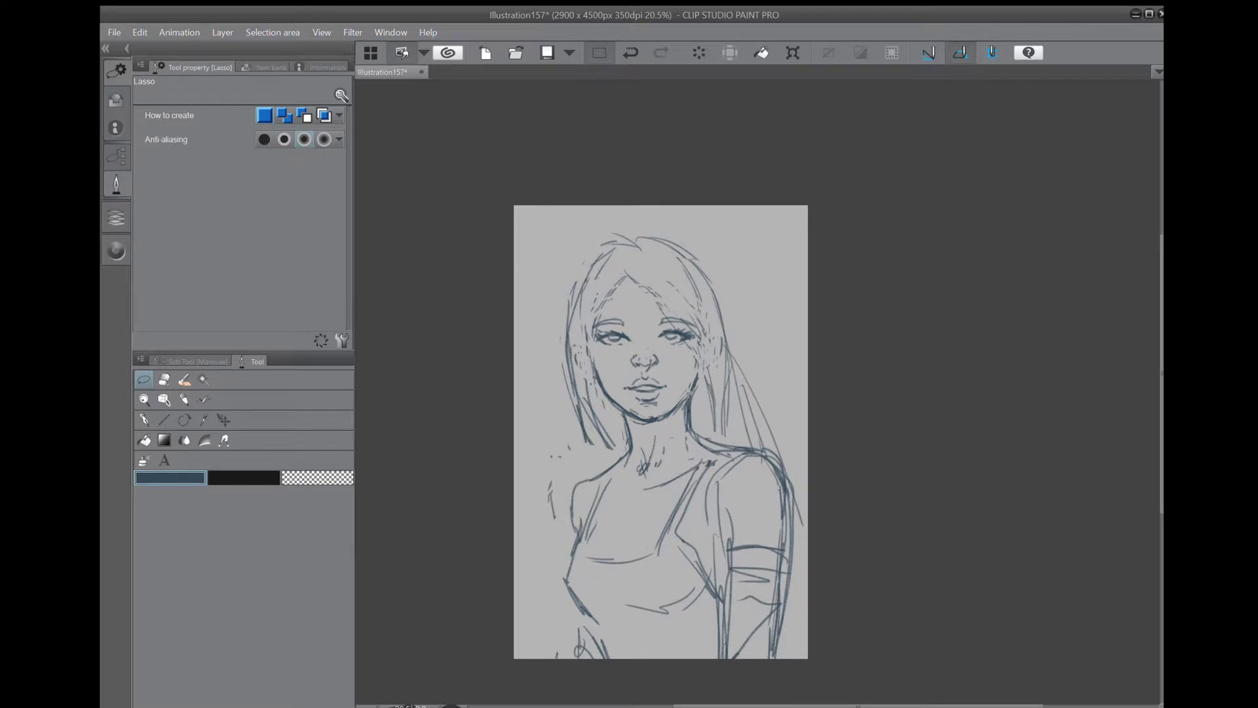
Lasso the upper head from the crown to the eyes, rotate it 1.6 degrees, and nudge it slightly into place.
{"action": "mouse_move", "coordinate": [692, 220]}
{"action": "left_mouse_down"}
{"action": "mouse_move", "coordinate": [558, 327]}
{"action": "mouse_move", "coordinate": [660, 347]}
{"action": "mouse_move", "coordinate": [688, 217]}
{"action": "left_mouse_up"}
{"action": "left_click", "coordinate": [687, 381]}
{"action": "left_click_drag", "start_coordinate": [694, 300], "coordinate": [697, 298]}
{"action": "left_click_drag", "start_coordinate": [796, 348], "coordinate": [794, 352]}
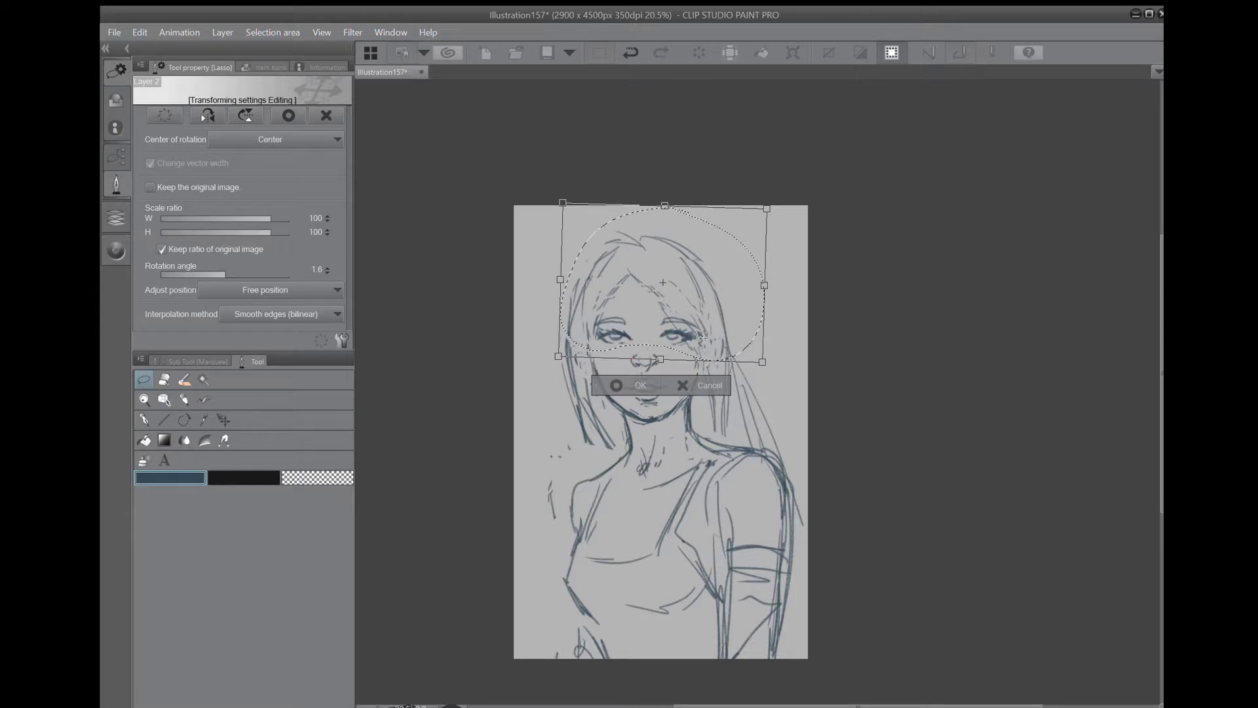
{"action": "left_click", "coordinate": [628, 387]}
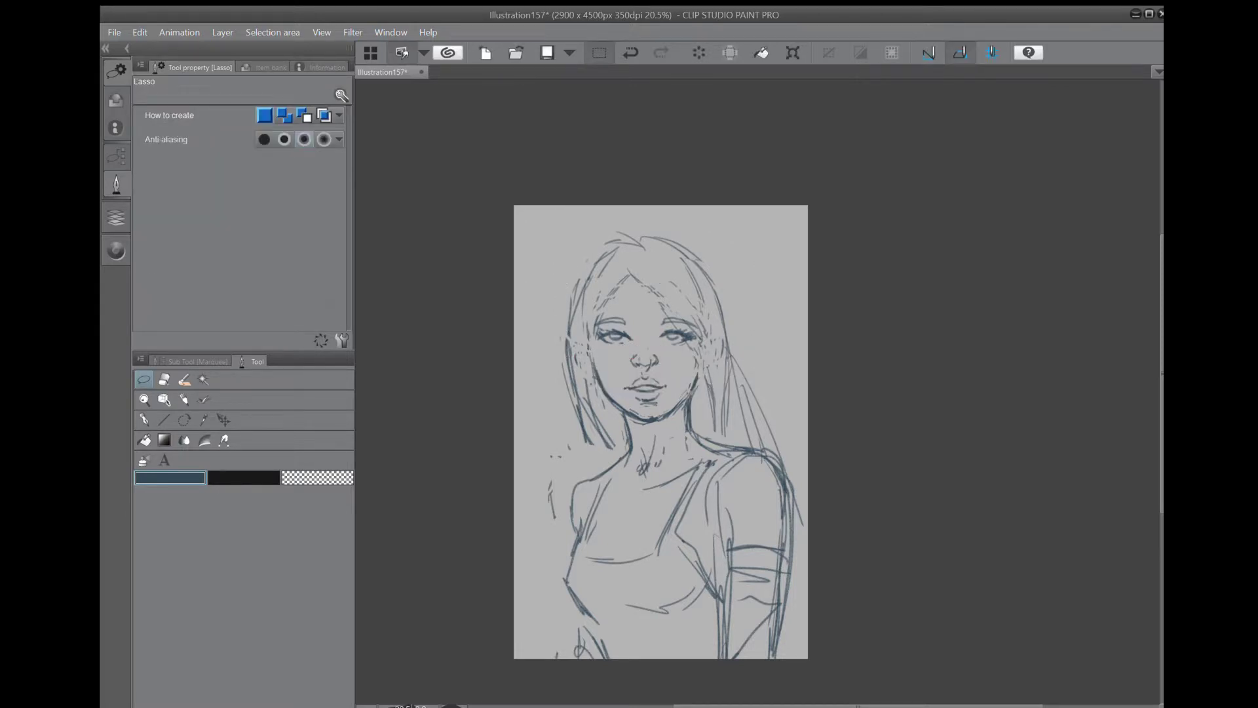
Lasso the nose and fine-tune it with two small transforms, including a 1.2 degree rotation, clearing the selection after each.
{"action": "mouse_move", "coordinate": [649, 342]}
{"action": "left_mouse_down"}
{"action": "mouse_move", "coordinate": [623, 367]}
{"action": "mouse_move", "coordinate": [669, 360]}
{"action": "mouse_move", "coordinate": [651, 342]}
{"action": "left_mouse_up"}
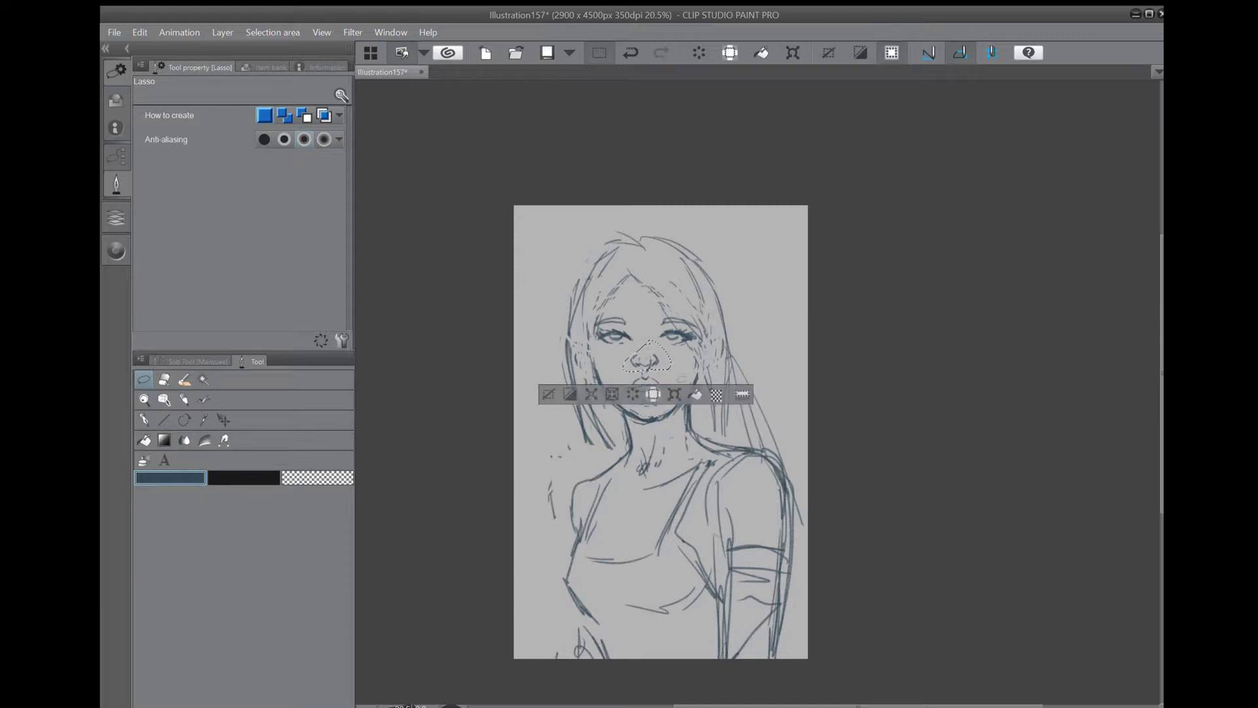
{"action": "left_click", "coordinate": [675, 395]}
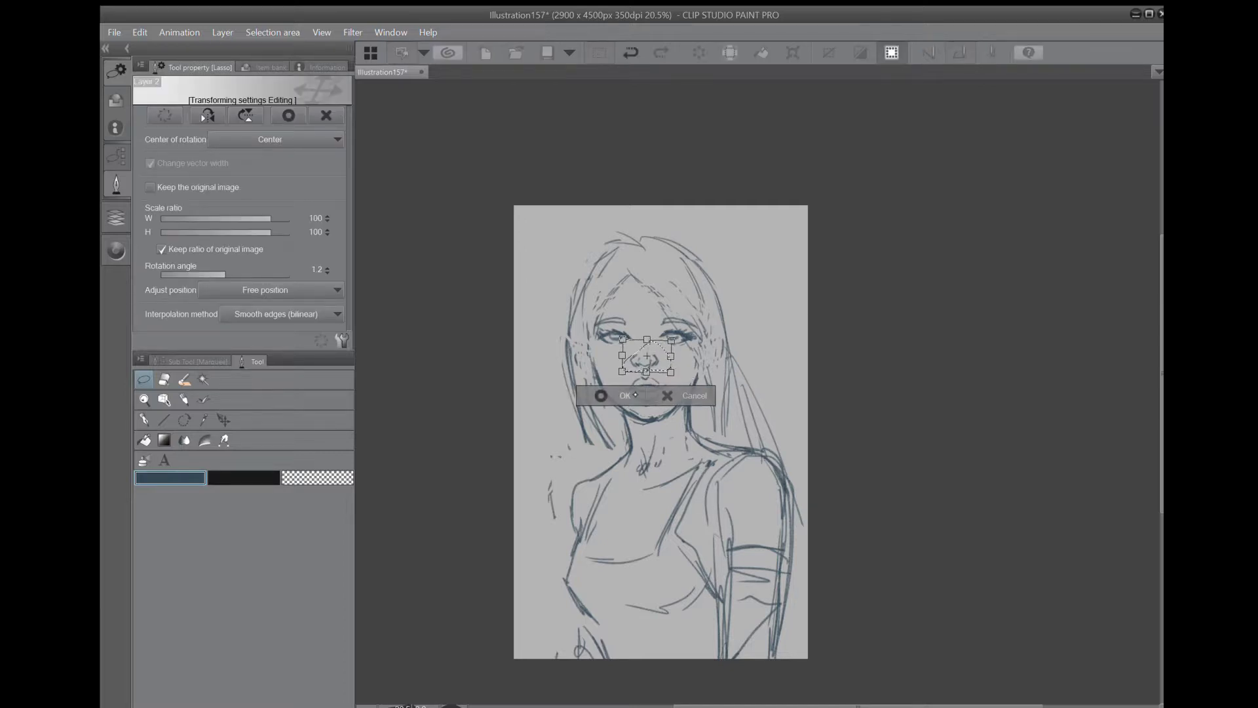
{"action": "left_click", "coordinate": [601, 394]}
{"action": "key", "text": "ctrl+d"}
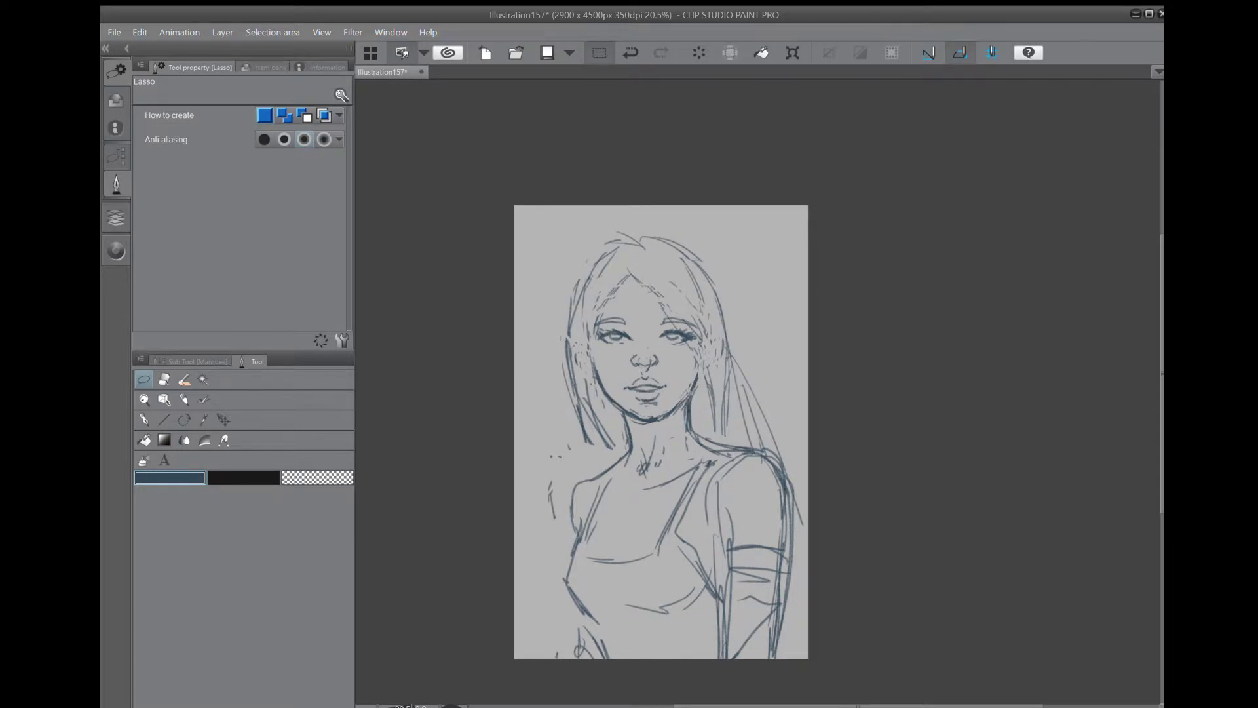
{"action": "mouse_move", "coordinate": [657, 345]}
{"action": "left_mouse_down"}
{"action": "mouse_move", "coordinate": [657, 370]}
{"action": "mouse_move", "coordinate": [634, 369]}
{"action": "mouse_move", "coordinate": [668, 356]}
{"action": "left_mouse_up"}
{"action": "left_click", "coordinate": [677, 394]}
{"action": "left_click", "coordinate": [627, 394]}
{"action": "key", "text": "ctrl+d"}
Lasso the mouth, tilt it slightly with a transform, and clear the selection.
{"action": "scroll", "coordinate": [692, 393], "scroll_direction": "up", "scroll_amount": 5}
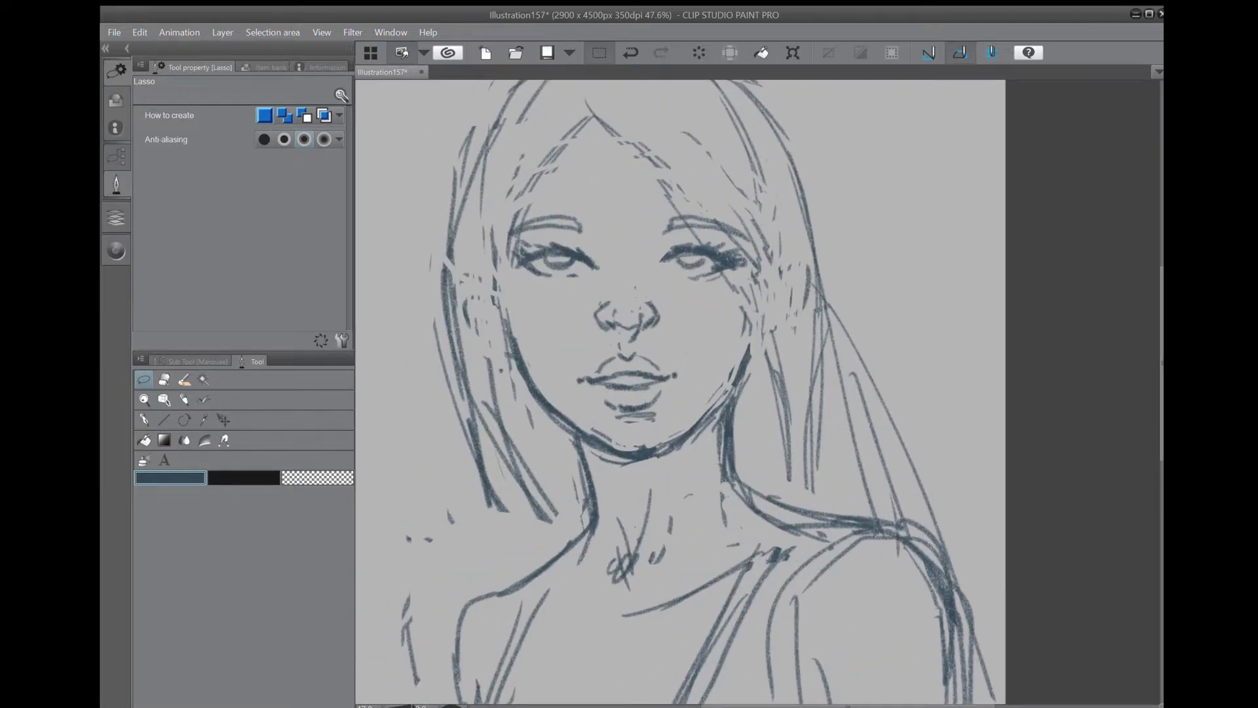
{"action": "mouse_move", "coordinate": [670, 352]}
{"action": "left_mouse_down"}
{"action": "mouse_move", "coordinate": [578, 370]}
{"action": "mouse_move", "coordinate": [659, 422]}
{"action": "mouse_move", "coordinate": [665, 350]}
{"action": "left_mouse_up"}
{"action": "left_click", "coordinate": [661, 448]}
{"action": "left_click_drag", "start_coordinate": [589, 471], "coordinate": [583, 467]}
{"action": "key", "text": "Return"}
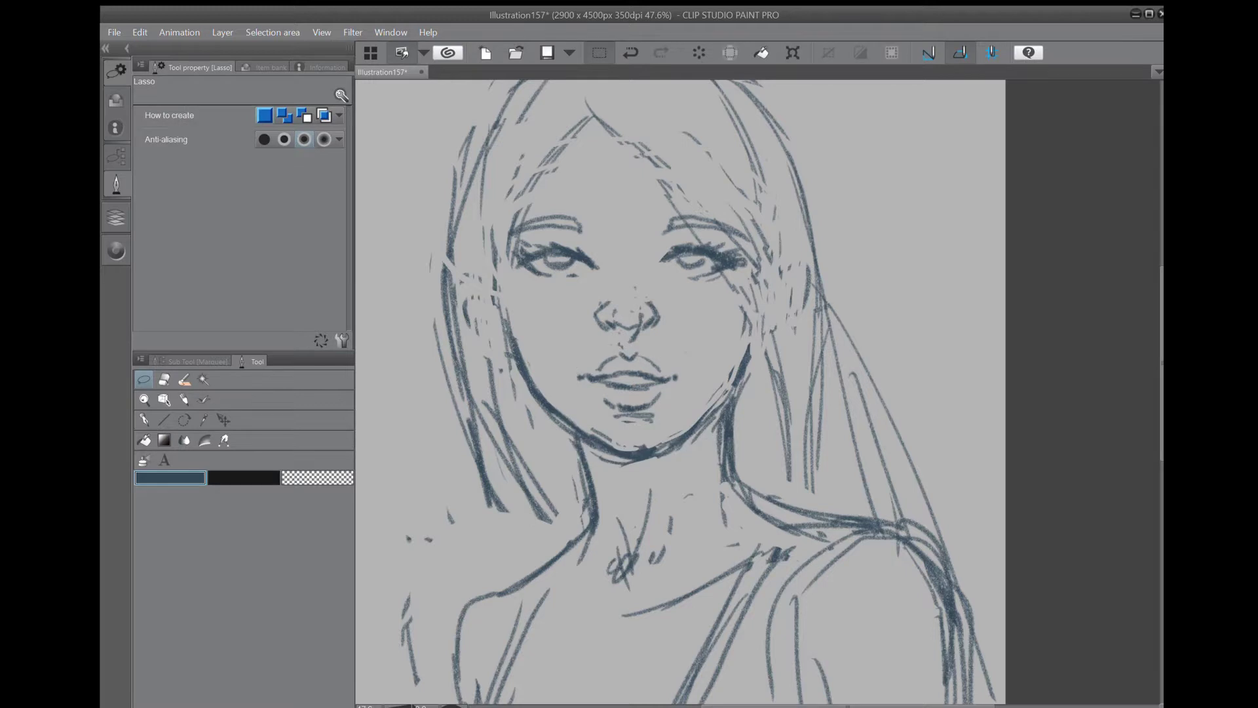
{"action": "left_click_drag", "start_coordinate": [608, 210], "coordinate": [607, 212]}
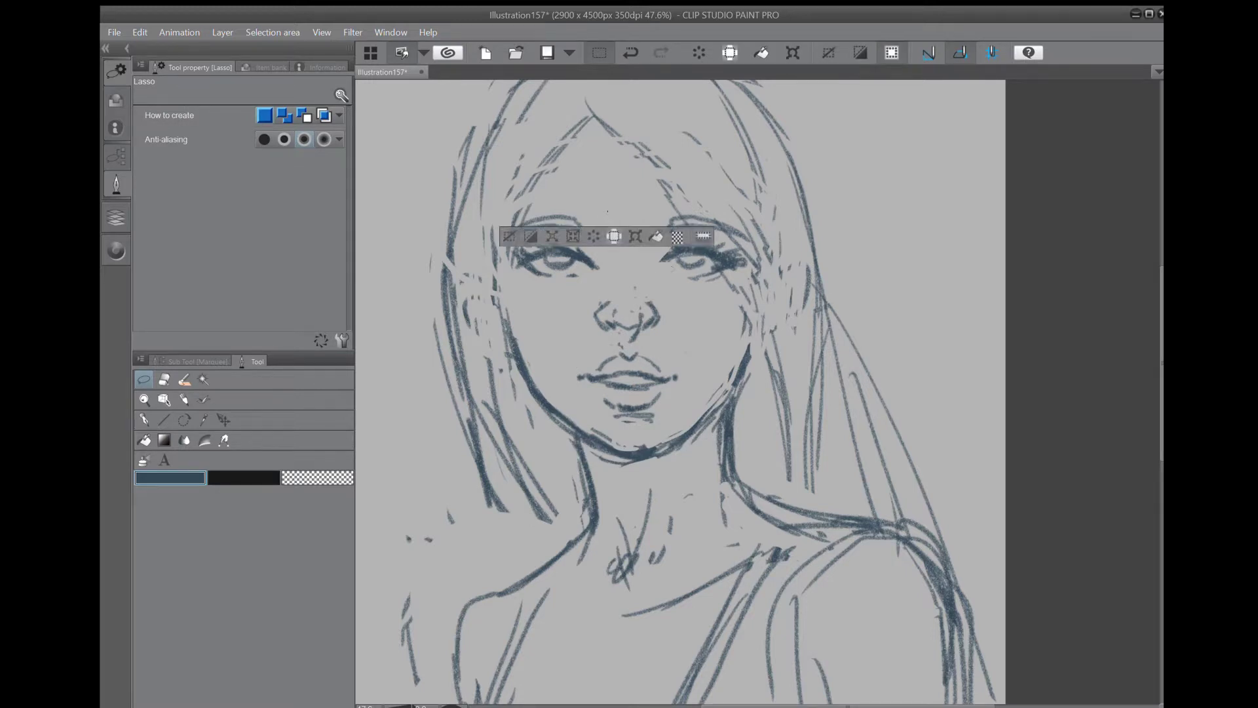
{"action": "key", "text": "ctrl+d"}
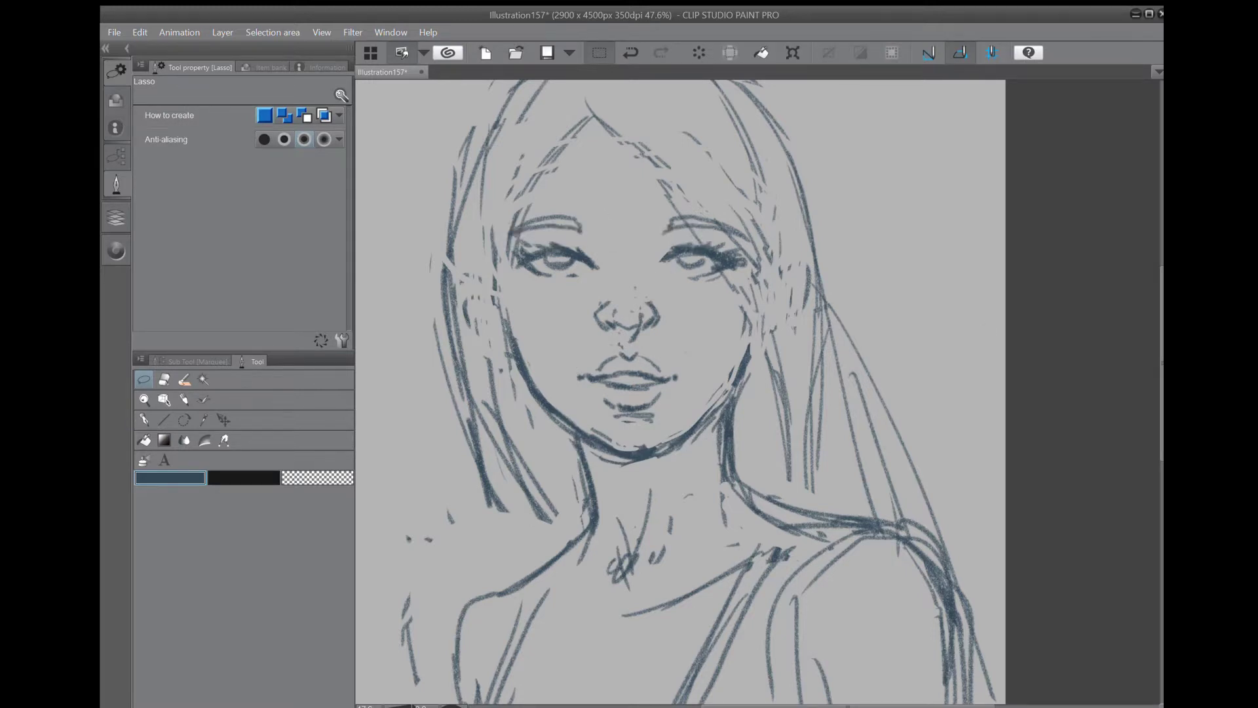
Lasso the whole head with its hair, shift it slightly to the right over the neck, and clear the selection.
{"action": "key", "text": "ctrl+minus"}
{"action": "key", "text": "ctrl+minus"}
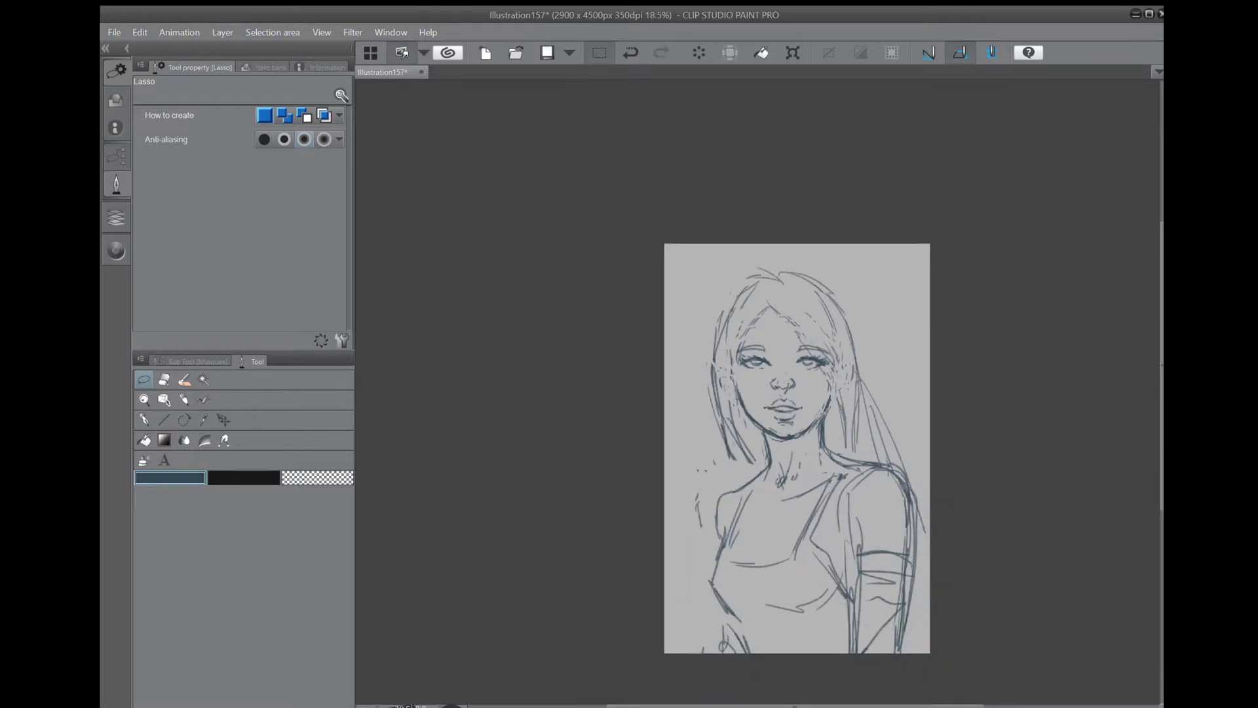
{"action": "mouse_move", "coordinate": [810, 241]}
{"action": "left_mouse_down"}
{"action": "mouse_move", "coordinate": [738, 263]}
{"action": "mouse_move", "coordinate": [699, 443]}
{"action": "mouse_move", "coordinate": [742, 462]}
{"action": "mouse_move", "coordinate": [761, 433]}
{"action": "mouse_move", "coordinate": [830, 429]}
{"action": "mouse_move", "coordinate": [873, 454]}
{"action": "mouse_move", "coordinate": [926, 423]}
{"action": "mouse_move", "coordinate": [809, 241]}
{"action": "left_mouse_up"}
{"action": "key", "text": "ctrl+t"}
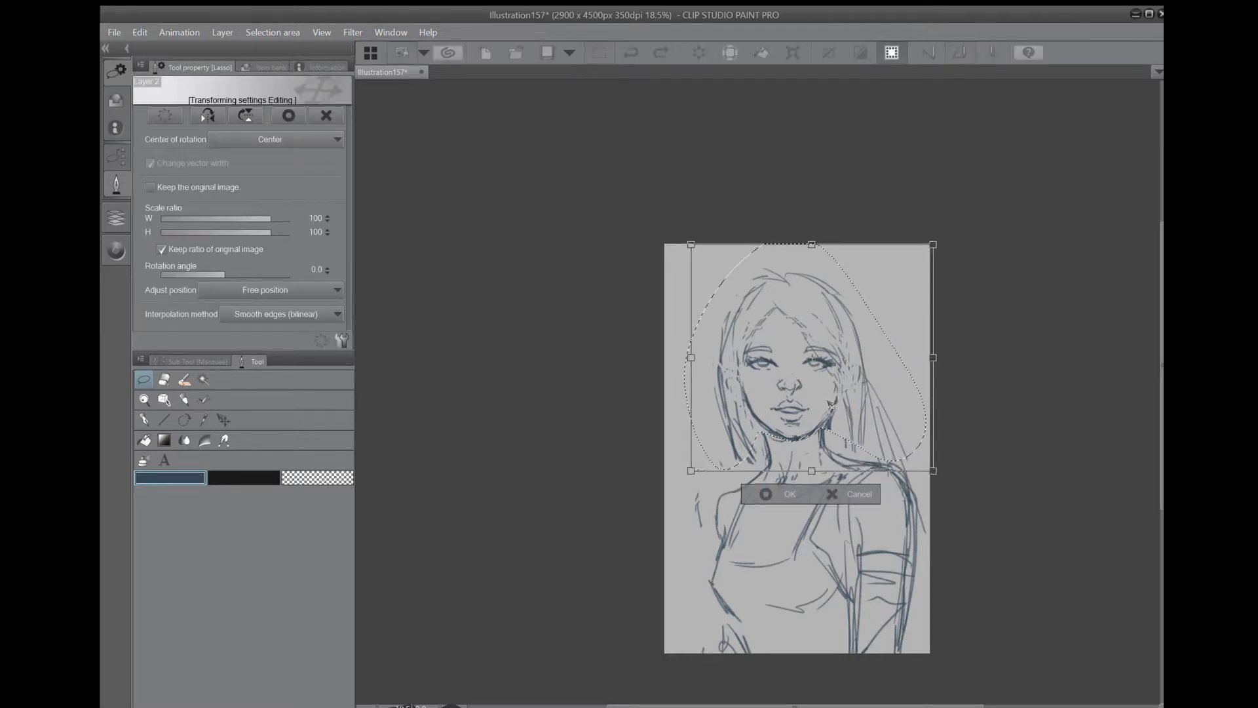
{"action": "left_click_drag", "start_coordinate": [829, 408], "coordinate": [829, 401]}
{"action": "left_click", "coordinate": [765, 495]}
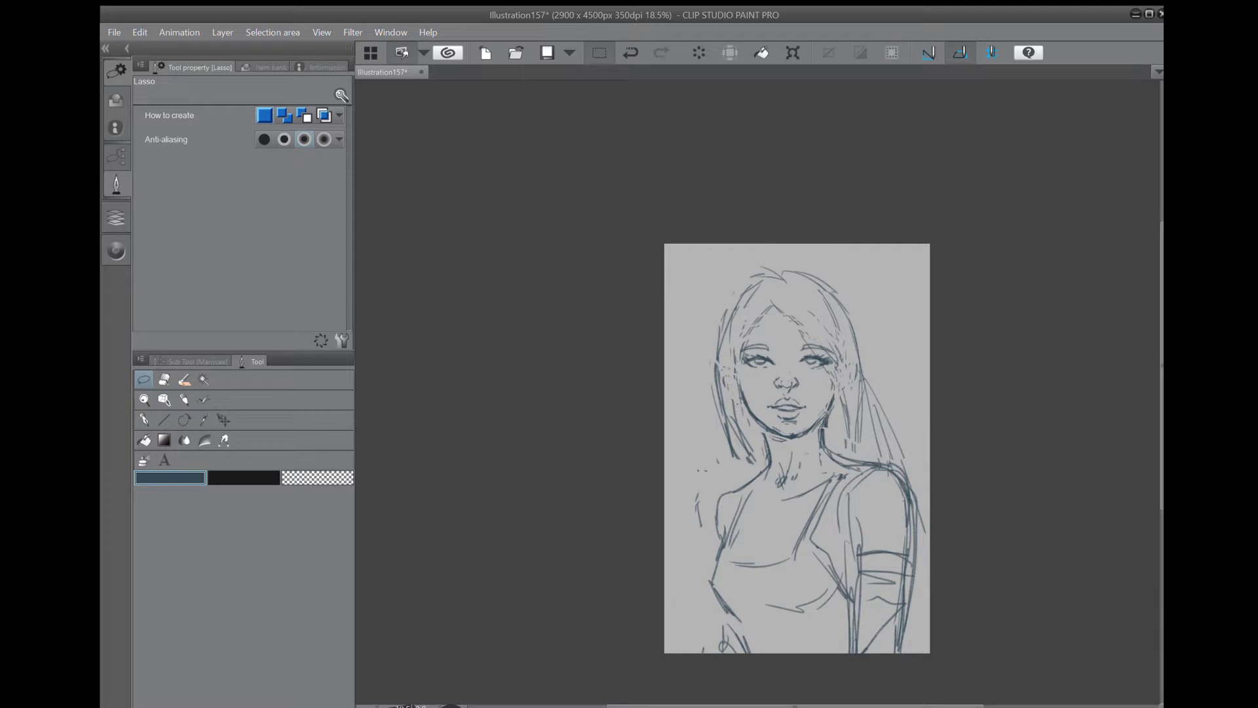
Erase part of the outline where the jaw meets the neck and switch to the Real pencil.
{"action": "key", "text": "e"}
{"action": "left_click_drag", "start_coordinate": [758, 438], "coordinate": [764, 435]}
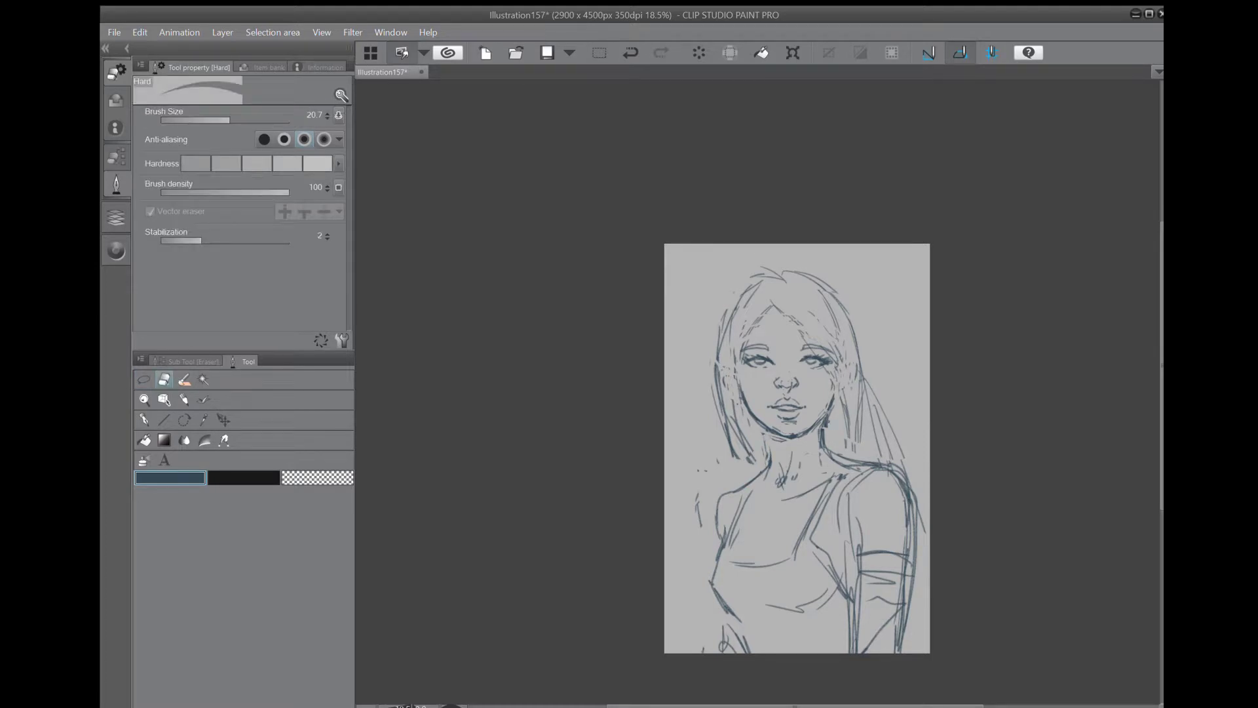
{"action": "left_click", "coordinate": [185, 400]}
Try redrawing the sides of the neck and the right jaw edge with pencil strokes, and undo those three strokes.
{"action": "left_click_drag", "start_coordinate": [777, 429], "coordinate": [766, 458]}
{"action": "left_click_drag", "start_coordinate": [821, 425], "coordinate": [830, 452]}
{"action": "left_click_drag", "start_coordinate": [840, 387], "coordinate": [829, 413]}
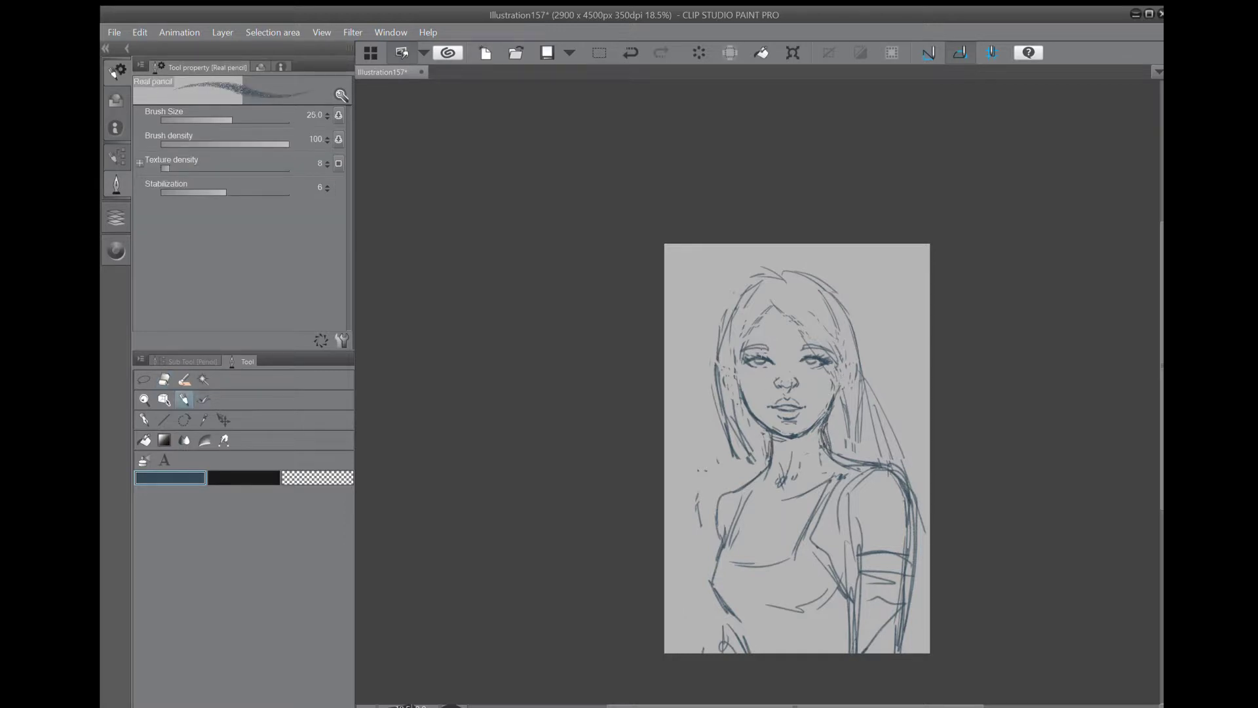
{"action": "left_click", "coordinate": [630, 53]}
{"action": "left_click", "coordinate": [630, 53]}
{"action": "left_click", "coordinate": [630, 53]}
Draw both sides of the neck below the jaw and strengthen the right jaw and cheek contour.
{"action": "left_click_drag", "start_coordinate": [765, 433], "coordinate": [759, 468]}
{"action": "left_click_drag", "start_coordinate": [832, 417], "coordinate": [816, 458]}
{"action": "left_click_drag", "start_coordinate": [841, 394], "coordinate": [824, 417]}
{"action": "left_click_drag", "start_coordinate": [848, 370], "coordinate": [828, 414]}
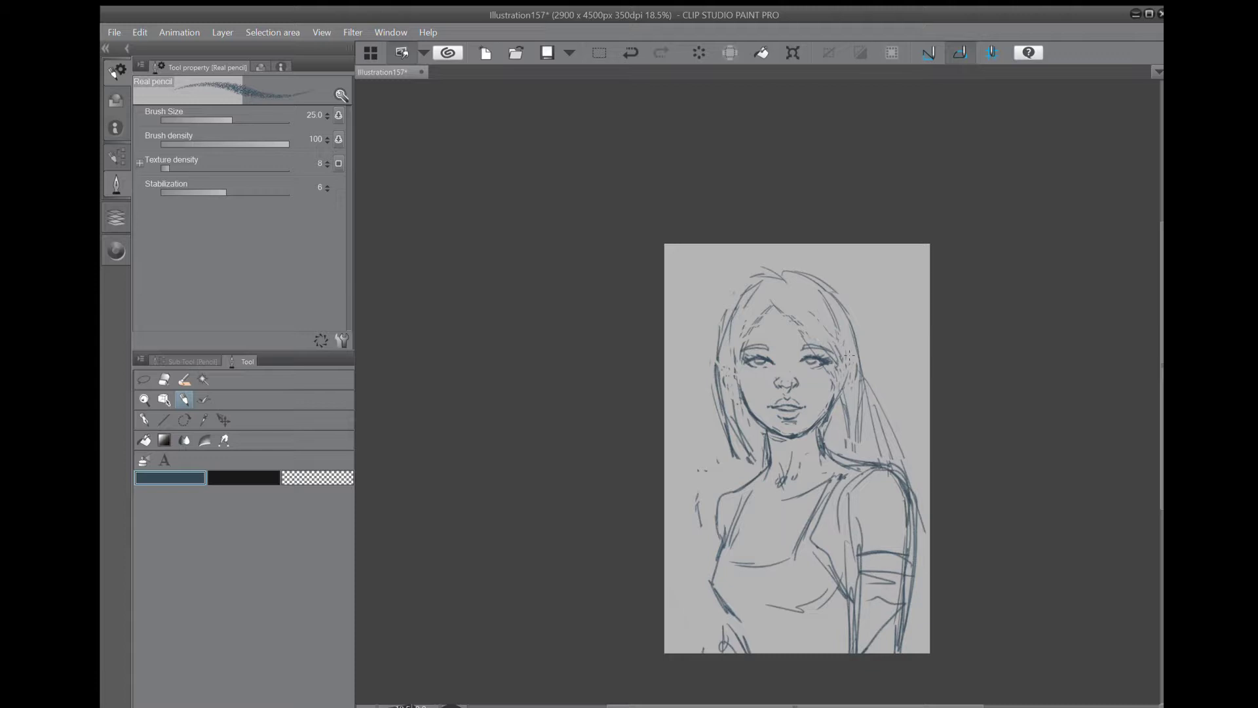
Sketch the hair edges and cheek contours framing both sides of the face, undoing the last two strokes.
{"action": "left_click_drag", "start_coordinate": [736, 371], "coordinate": [726, 393]}
{"action": "left_click_drag", "start_coordinate": [734, 354], "coordinate": [740, 323]}
{"action": "left_click_drag", "start_coordinate": [842, 344], "coordinate": [836, 395]}
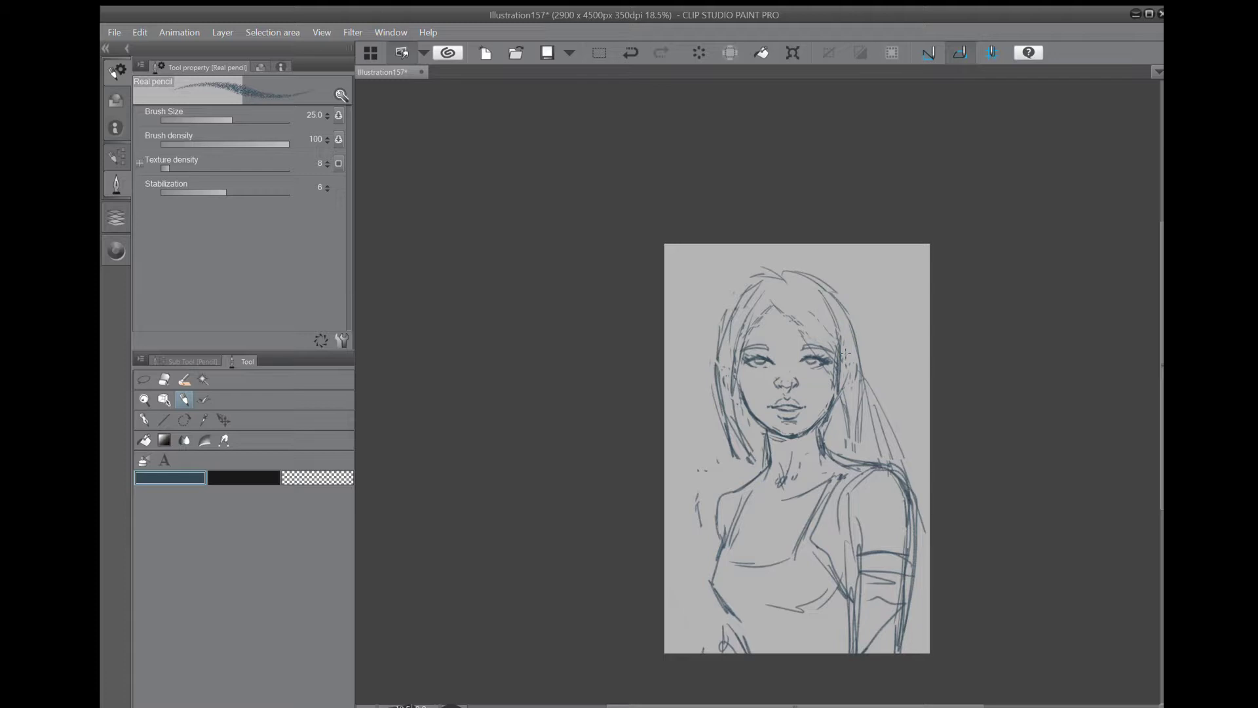
{"action": "left_click_drag", "start_coordinate": [743, 362], "coordinate": [746, 397]}
{"action": "left_click_drag", "start_coordinate": [743, 341], "coordinate": [745, 381]}
{"action": "left_click_drag", "start_coordinate": [833, 327], "coordinate": [828, 400]}
{"action": "left_click_drag", "start_coordinate": [830, 380], "coordinate": [825, 401]}
{"action": "key", "text": "ctrl+z"}
{"action": "key", "text": "ctrl+z"}
Lasso the left eye and brow, nudge them slightly toward the nose with a transform, and clear the selection.
{"action": "key", "text": "m"}
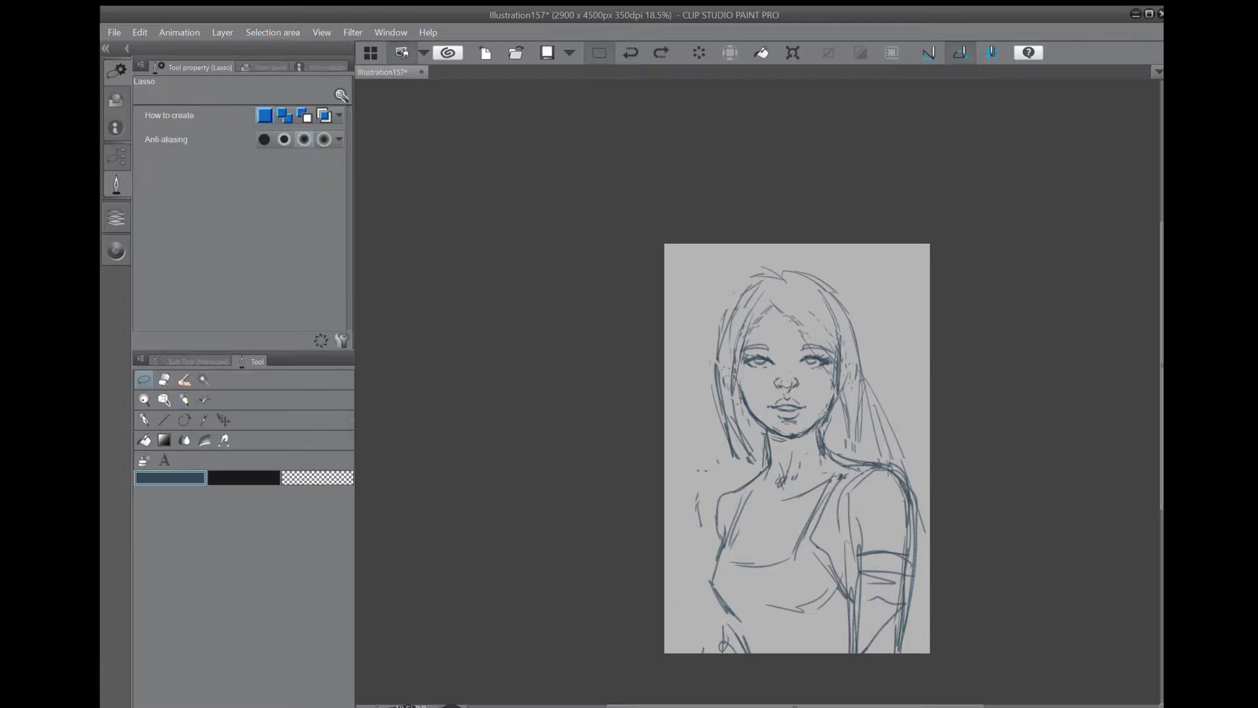
{"action": "mouse_move", "coordinate": [773, 331]}
{"action": "left_mouse_down"}
{"action": "mouse_move", "coordinate": [739, 383]}
{"action": "mouse_move", "coordinate": [763, 368]}
{"action": "left_mouse_up"}
{"action": "left_click", "coordinate": [788, 405]}
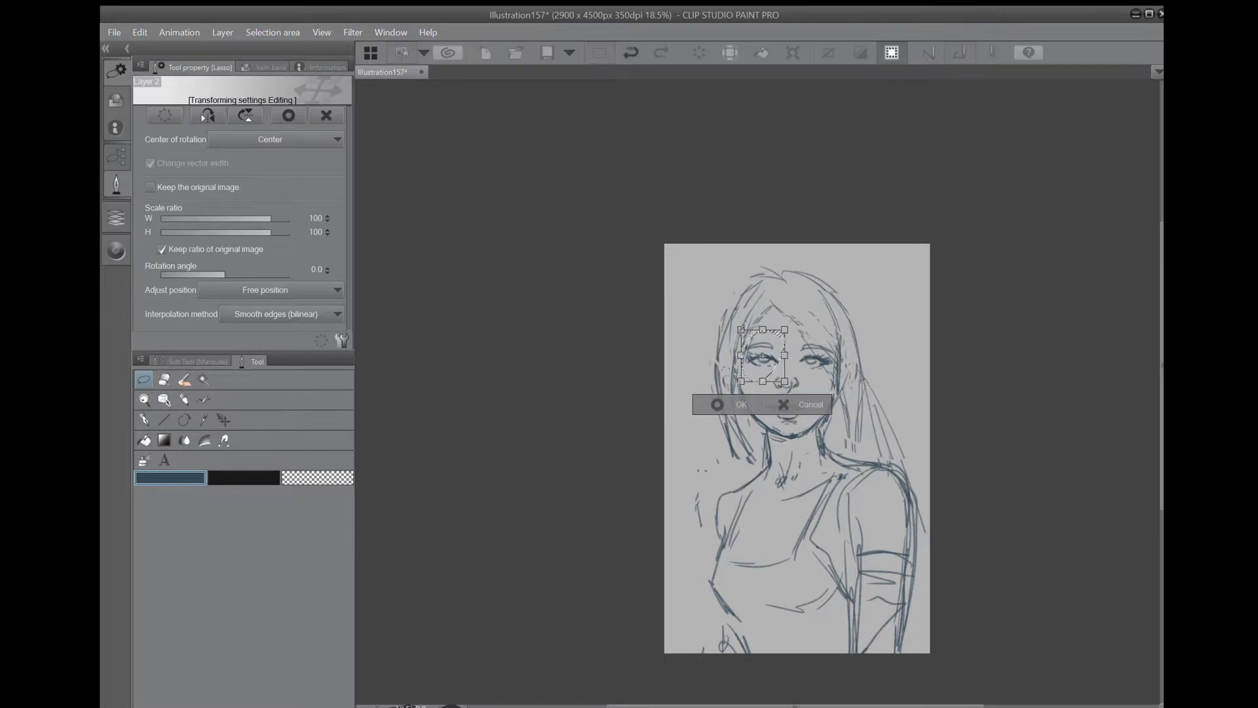
{"action": "key", "text": "Return"}
{"action": "key", "text": "ctrl+d"}
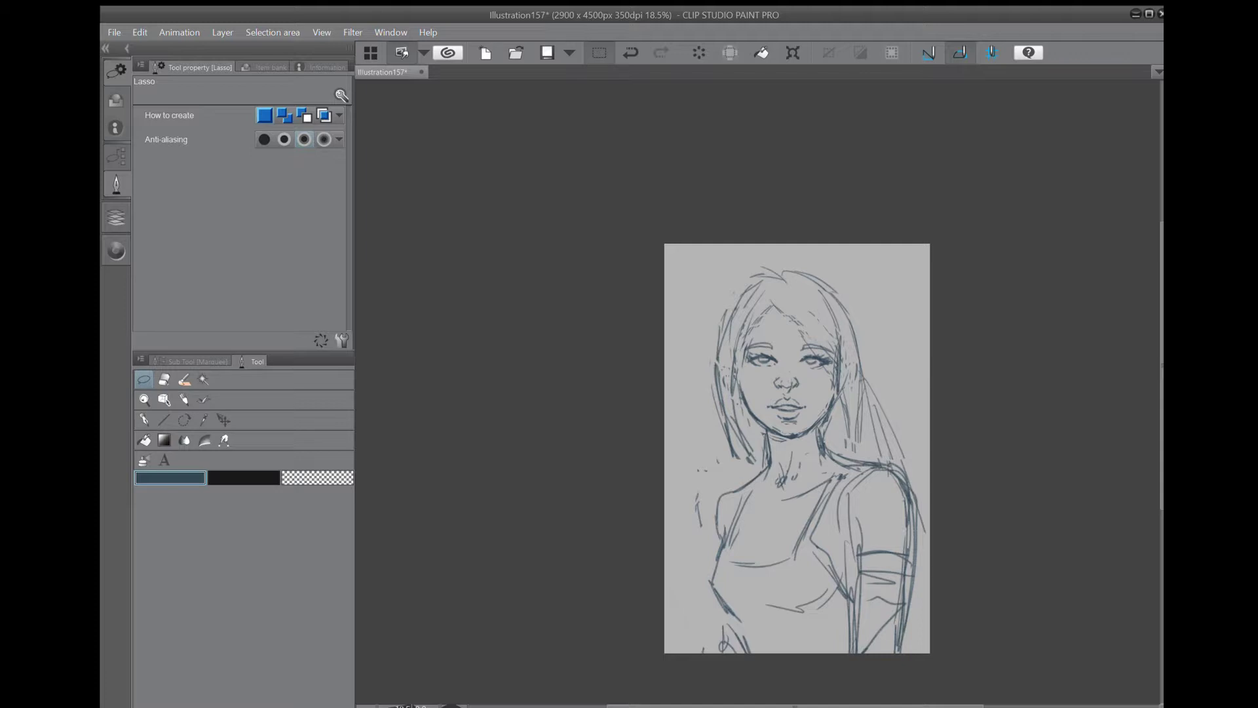
Try shifting the lassoed left cheek and jaw outward with a transform, undo the change, and clear the selection.
{"action": "mouse_move", "coordinate": [737, 376]}
{"action": "left_mouse_down"}
{"action": "mouse_move", "coordinate": [763, 434]}
{"action": "mouse_move", "coordinate": [756, 416]}
{"action": "left_mouse_up"}
{"action": "left_click", "coordinate": [794, 460]}
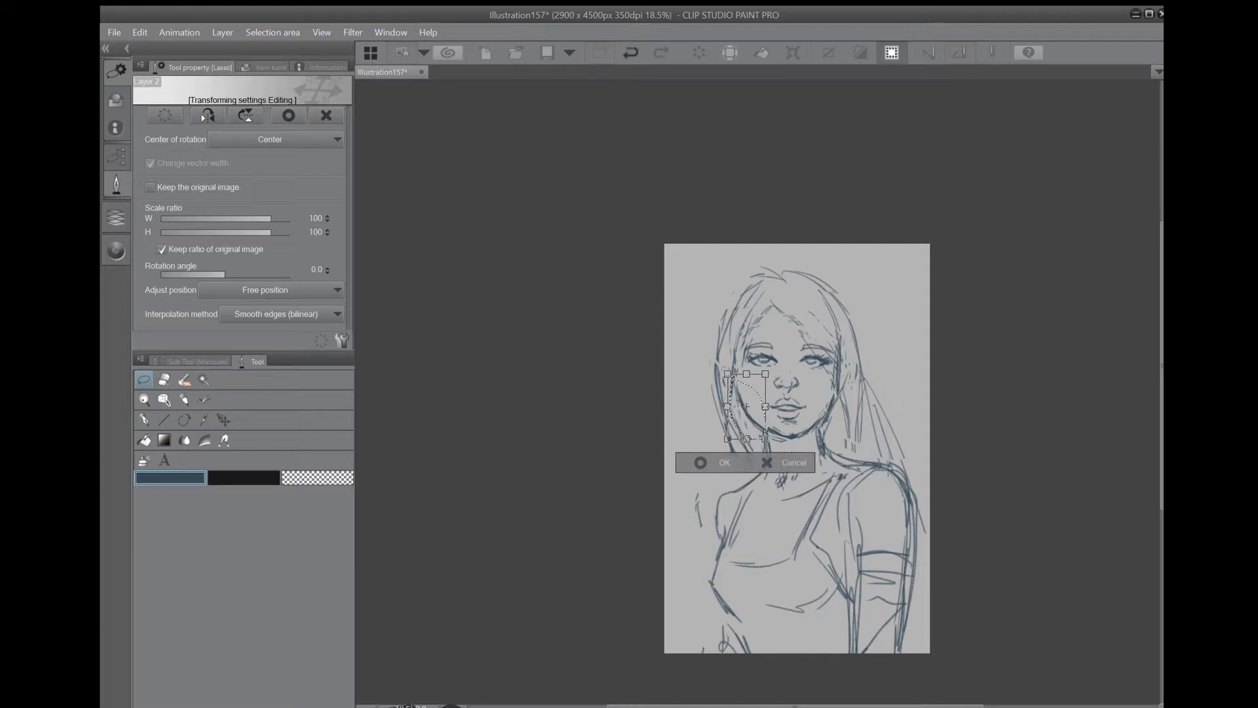
{"action": "left_click", "coordinate": [701, 463]}
{"action": "left_click", "coordinate": [962, 451]}
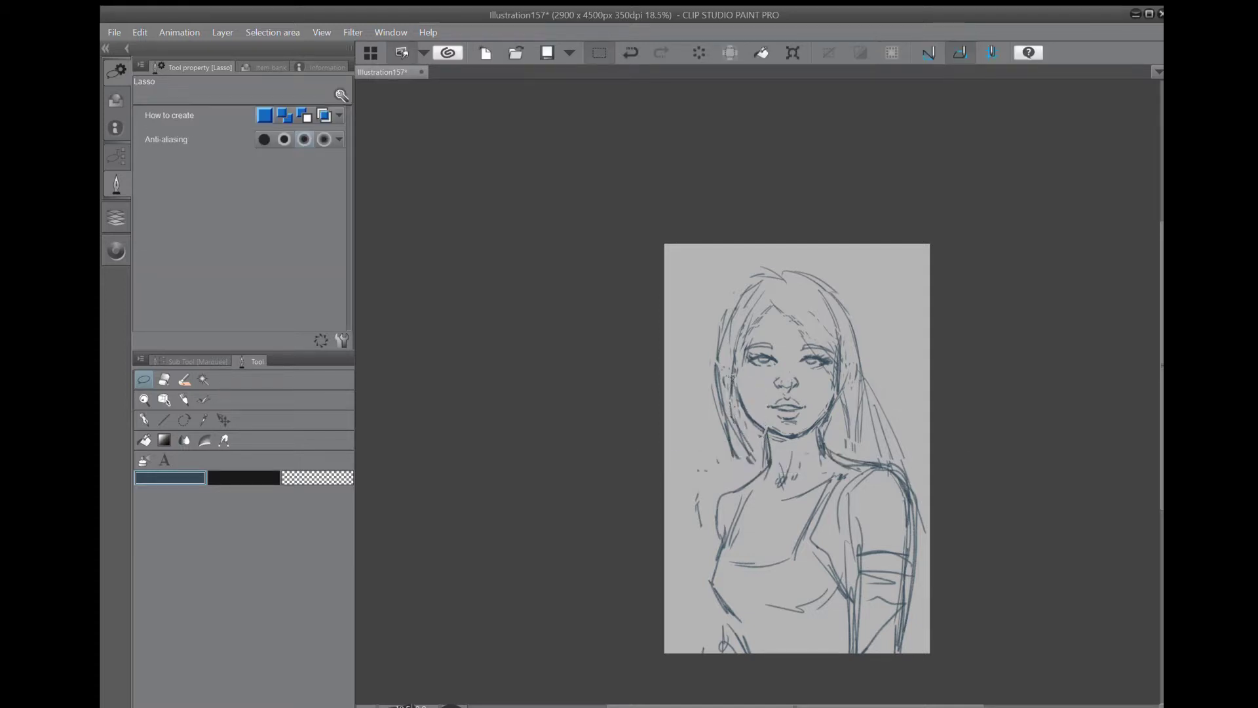
{"action": "key", "text": "ctrl+z"}
{"action": "key", "text": "ctrl+z"}
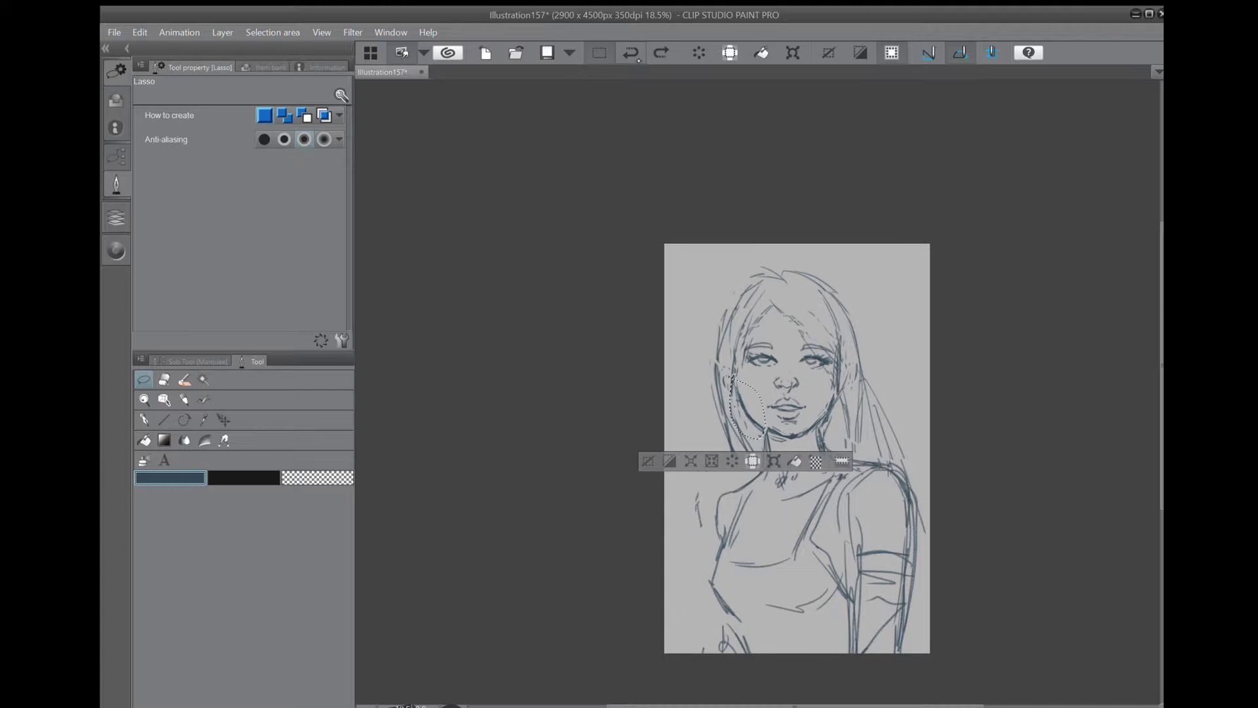
{"action": "left_click", "coordinate": [985, 388]}
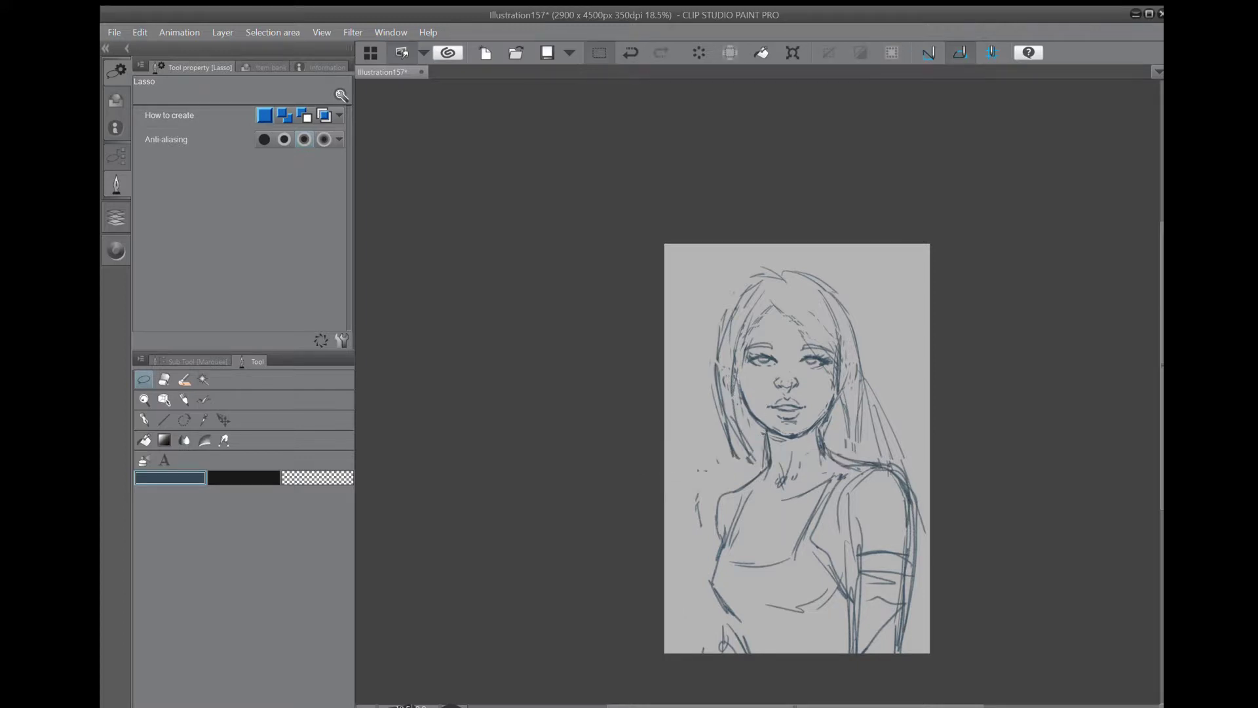
Erase the lower jaw and redraw it with the pencil as a narrower, more pointed chin, reinforcing the neck sides.
{"action": "key", "text": "e"}
{"action": "mouse_move", "coordinate": [827, 414]}
{"action": "left_mouse_down"}
{"action": "mouse_move", "coordinate": [799, 436]}
{"action": "mouse_move", "coordinate": [836, 389]}
{"action": "left_mouse_up"}
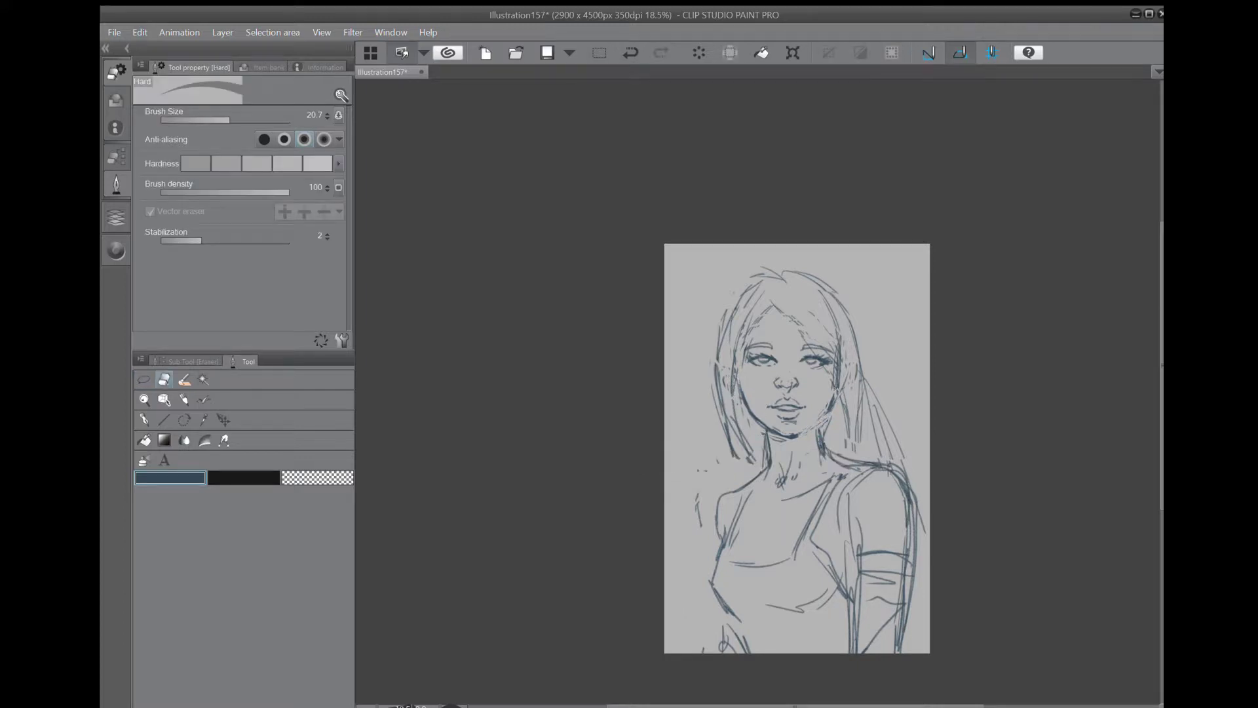
{"action": "left_click", "coordinate": [117, 72]}
{"action": "key", "text": "p"}
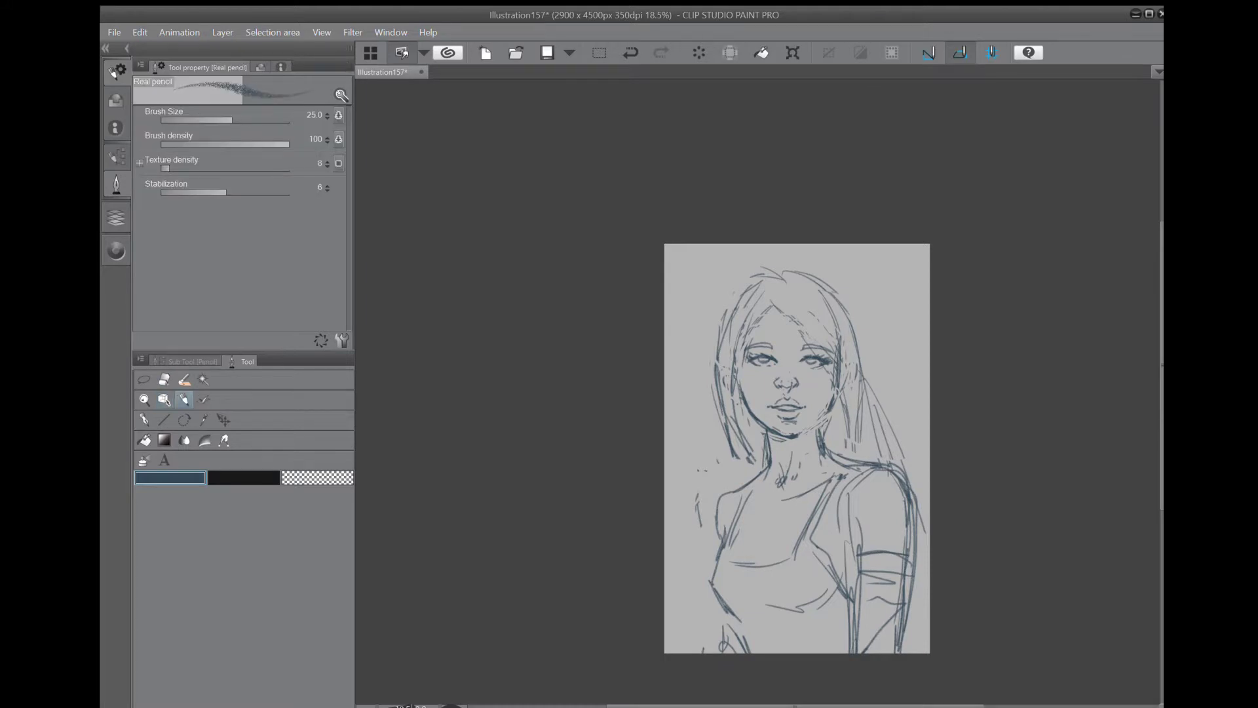
{"action": "mouse_move", "coordinate": [834, 399]}
{"action": "left_mouse_down"}
{"action": "mouse_move", "coordinate": [796, 436]}
{"action": "mouse_move", "coordinate": [822, 421]}
{"action": "mouse_move", "coordinate": [826, 441]}
{"action": "mouse_move", "coordinate": [758, 469]}
{"action": "left_mouse_up"}
{"action": "key", "text": "e"}
{"action": "mouse_move", "coordinate": [839, 367]}
{"action": "left_mouse_down"}
{"action": "mouse_move", "coordinate": [827, 409]}
{"action": "mouse_move", "coordinate": [795, 437]}
{"action": "mouse_move", "coordinate": [772, 433]}
{"action": "left_mouse_up"}
{"action": "key", "text": "p"}
{"action": "mouse_move", "coordinate": [777, 435]}
{"action": "left_mouse_down"}
{"action": "mouse_move", "coordinate": [811, 432]}
{"action": "mouse_move", "coordinate": [770, 432]}
{"action": "mouse_move", "coordinate": [817, 416]}
{"action": "mouse_move", "coordinate": [790, 434]}
{"action": "mouse_move", "coordinate": [811, 431]}
{"action": "left_mouse_up"}
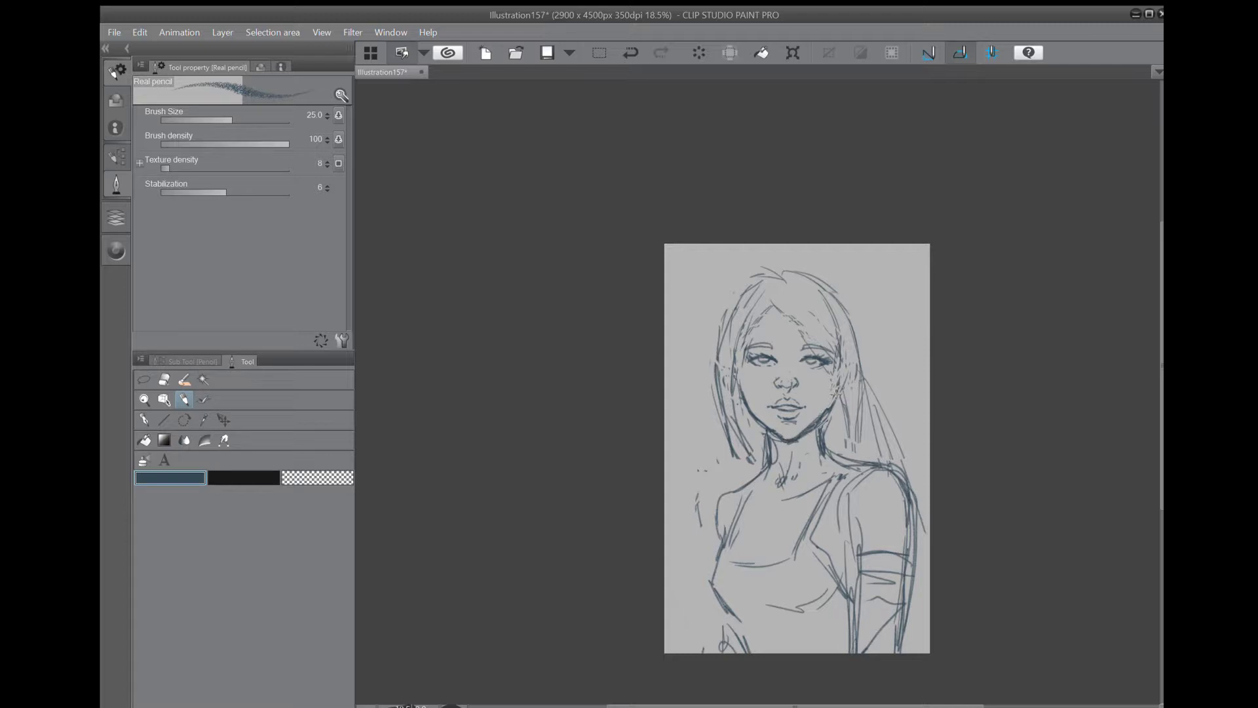
Enlarge the eraser to 106.5 and erase the whole jawline along with the left side of the neck.
{"action": "key", "text": "e"}
{"action": "mouse_move", "coordinate": [757, 417]}
{"action": "left_mouse_down"}
{"action": "mouse_move", "coordinate": [807, 428]}
{"action": "mouse_move", "coordinate": [836, 407]}
{"action": "mouse_move", "coordinate": [765, 420]}
{"action": "mouse_move", "coordinate": [751, 410]}
{"action": "mouse_move", "coordinate": [790, 418]}
{"action": "mouse_move", "coordinate": [830, 402]}
{"action": "left_mouse_up"}
{"action": "left_click", "coordinate": [251, 121]}
{"action": "mouse_move", "coordinate": [759, 439]}
{"action": "left_mouse_down"}
{"action": "mouse_move", "coordinate": [762, 459]}
{"action": "mouse_move", "coordinate": [764, 444]}
{"action": "left_mouse_up"}
Redraw the jawline in pencil from both cheeks down to a rounder, slightly lower chin.
{"action": "key", "text": "p"}
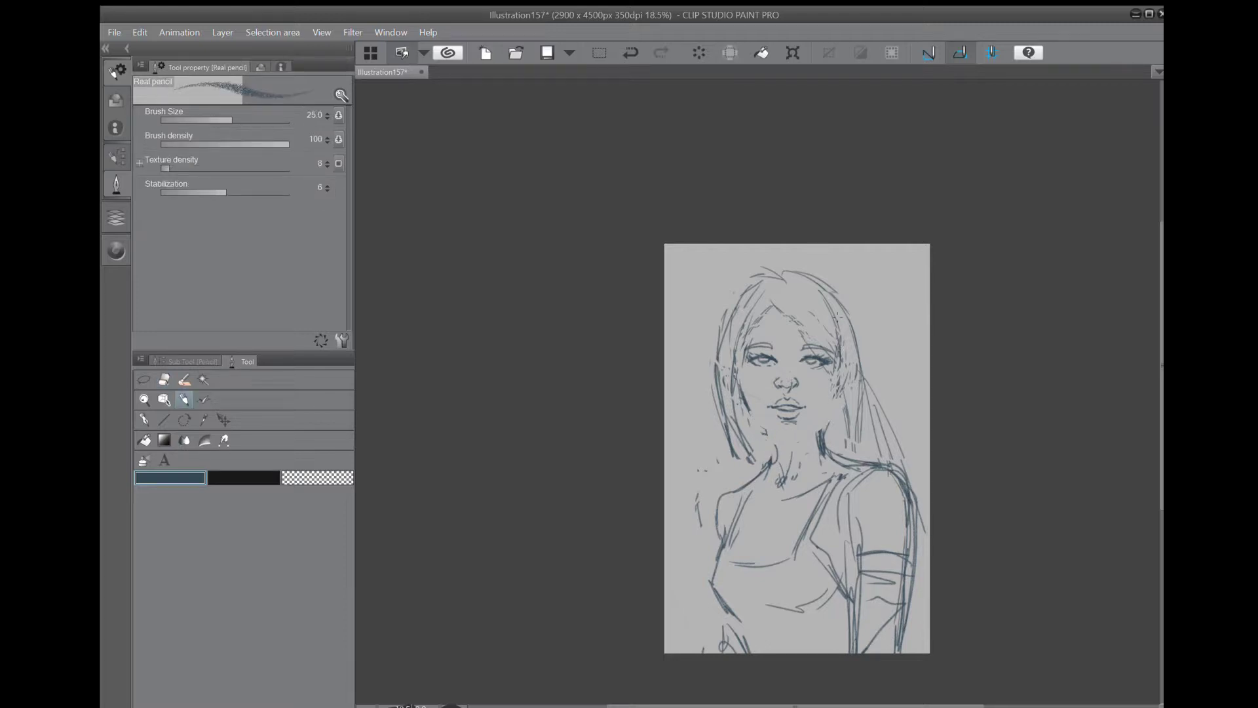
{"action": "mouse_move", "coordinate": [786, 434]}
{"action": "left_mouse_down"}
{"action": "mouse_move", "coordinate": [810, 433]}
{"action": "mouse_move", "coordinate": [837, 373]}
{"action": "left_mouse_up"}
{"action": "left_click_drag", "start_coordinate": [839, 392], "coordinate": [830, 410]}
{"action": "mouse_move", "coordinate": [734, 352]}
{"action": "left_mouse_down"}
{"action": "mouse_move", "coordinate": [765, 431]}
{"action": "mouse_move", "coordinate": [796, 439]}
{"action": "mouse_move", "coordinate": [825, 418]}
{"action": "left_mouse_up"}
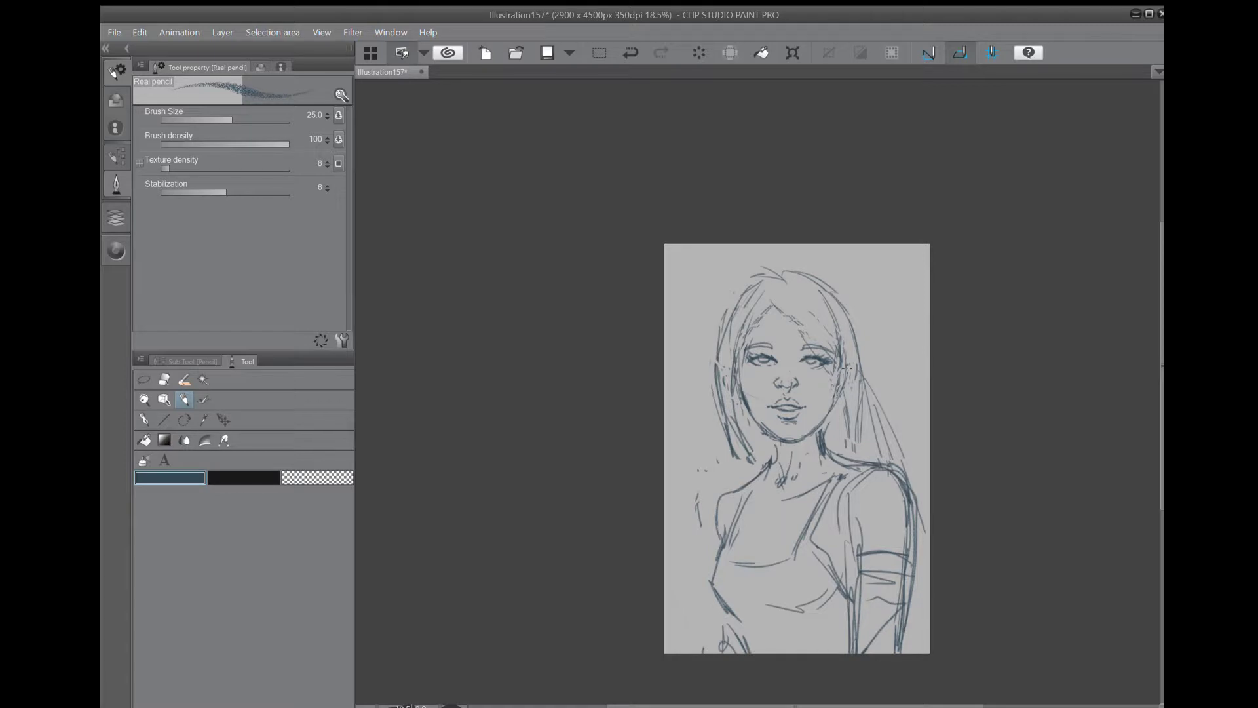
Lasso the whole head with its hair, scale it to 93%, reposition it over the neck, and clear the selection.
{"action": "key", "text": "m"}
{"action": "mouse_move", "coordinate": [833, 251]}
{"action": "left_mouse_down"}
{"action": "mouse_move", "coordinate": [695, 420]}
{"action": "mouse_move", "coordinate": [812, 432]}
{"action": "mouse_move", "coordinate": [930, 365]}
{"action": "mouse_move", "coordinate": [842, 247]}
{"action": "left_mouse_up"}
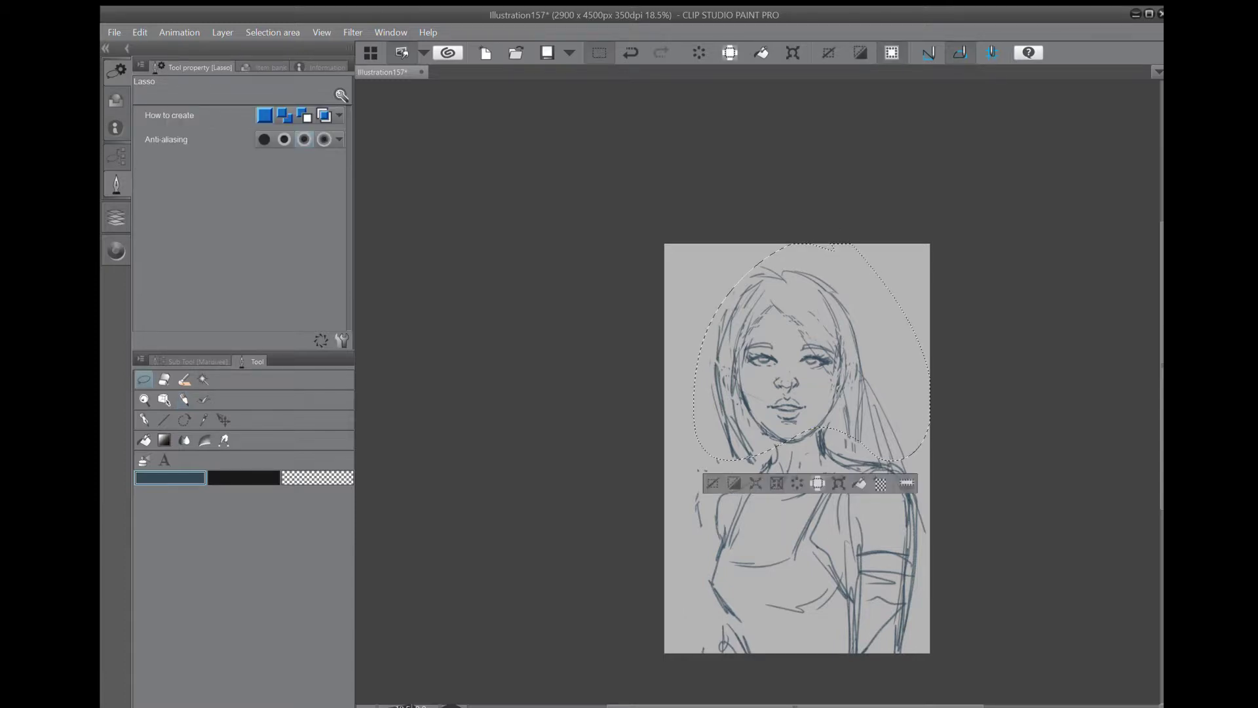
{"action": "key", "text": "ctrl+t"}
{"action": "left_click_drag", "start_coordinate": [929, 243], "coordinate": [914, 258]}
{"action": "left_click_drag", "start_coordinate": [842, 345], "coordinate": [856, 348]}
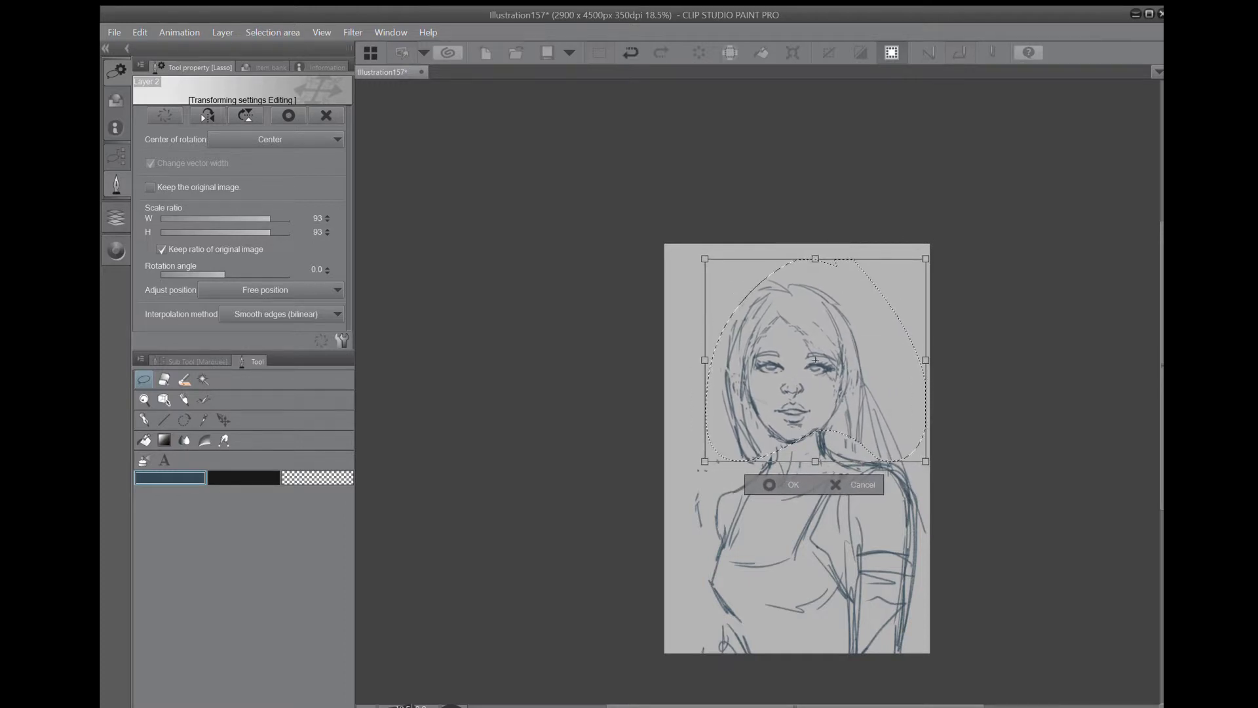
{"action": "left_click", "coordinate": [779, 484]}
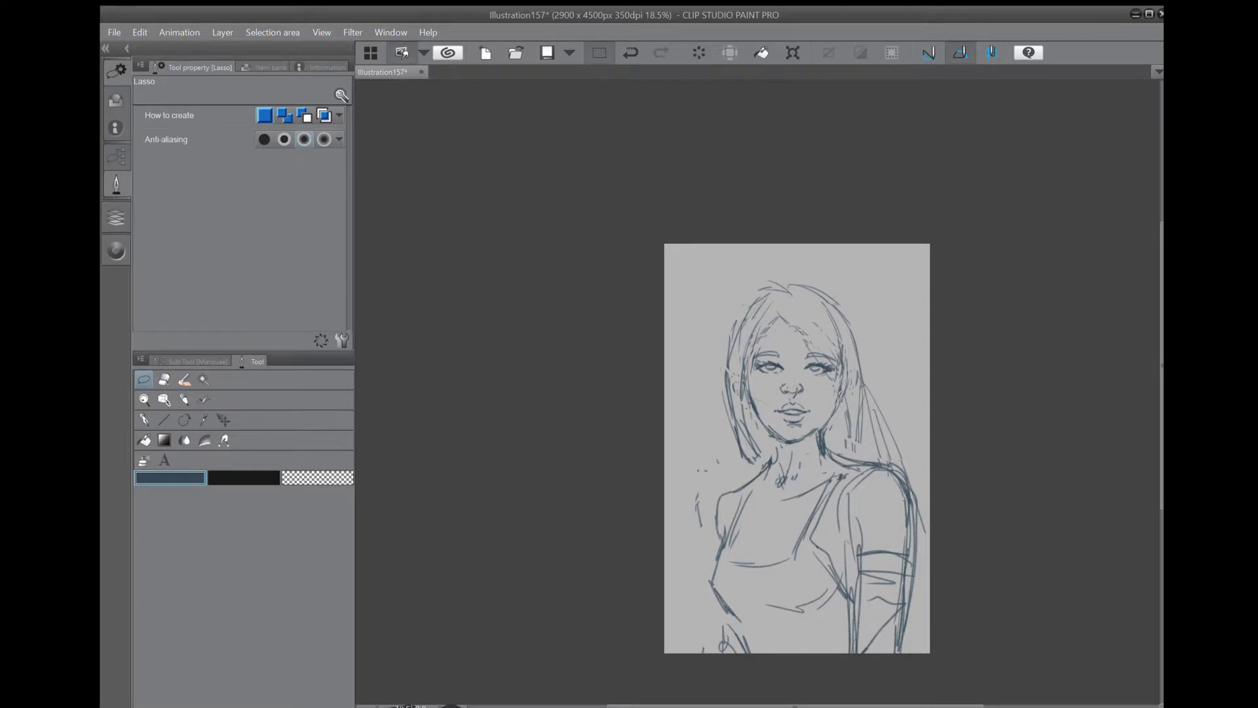
Scale the whole figure layer to 106% and reposition it within the canvas.
{"action": "left_click_drag", "start_coordinate": [797, 448], "coordinate": [649, 429]}
{"action": "key", "text": "ctrl+t"}
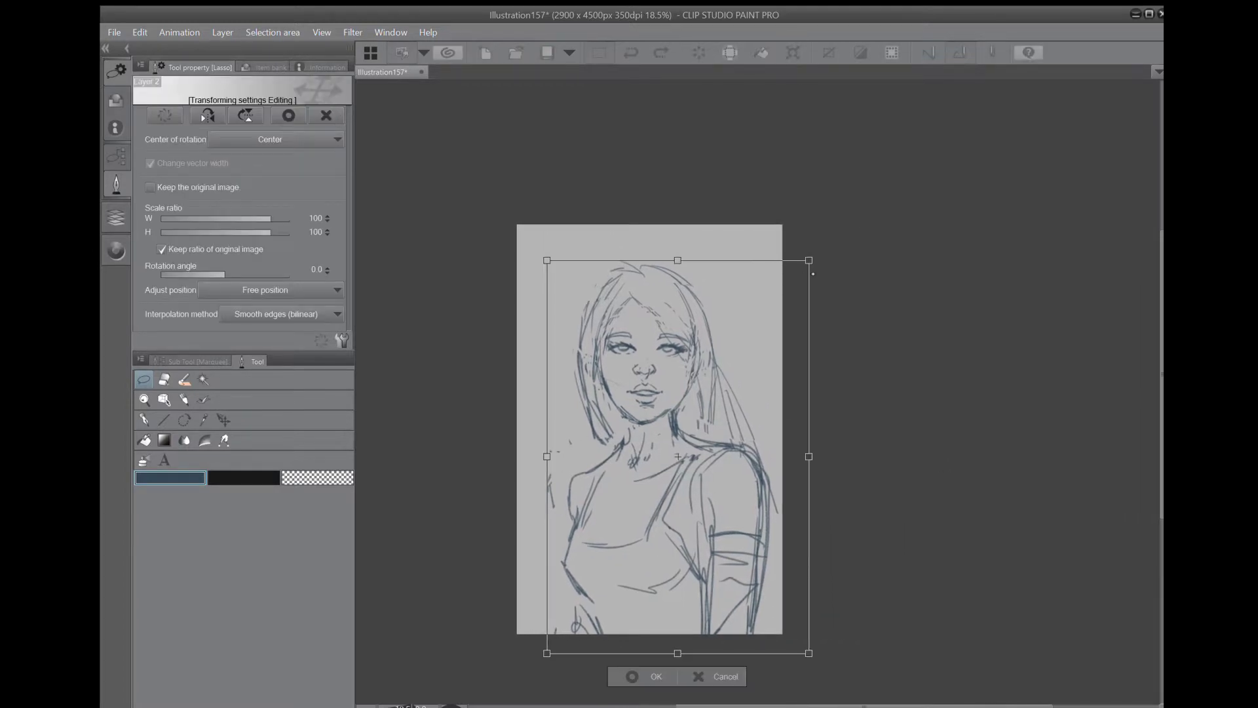
{"action": "left_click_drag", "start_coordinate": [810, 260], "coordinate": [824, 237]}
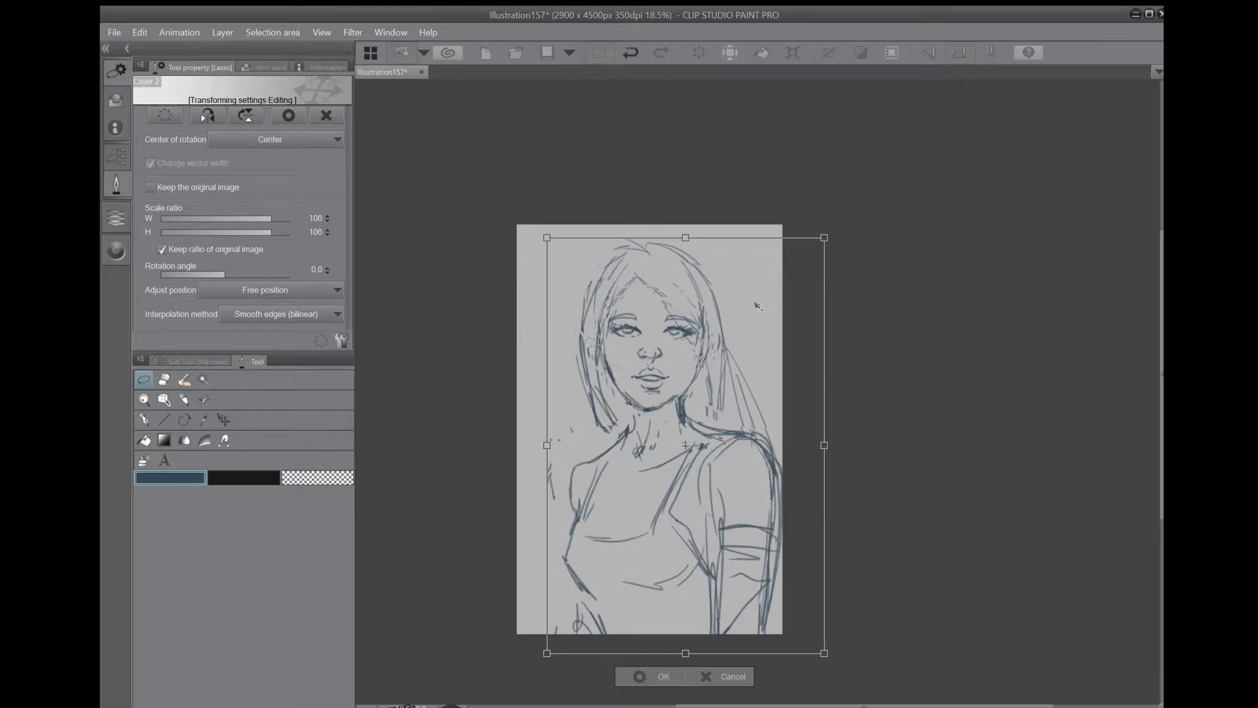
{"action": "left_click_drag", "start_coordinate": [759, 307], "coordinate": [747, 322]}
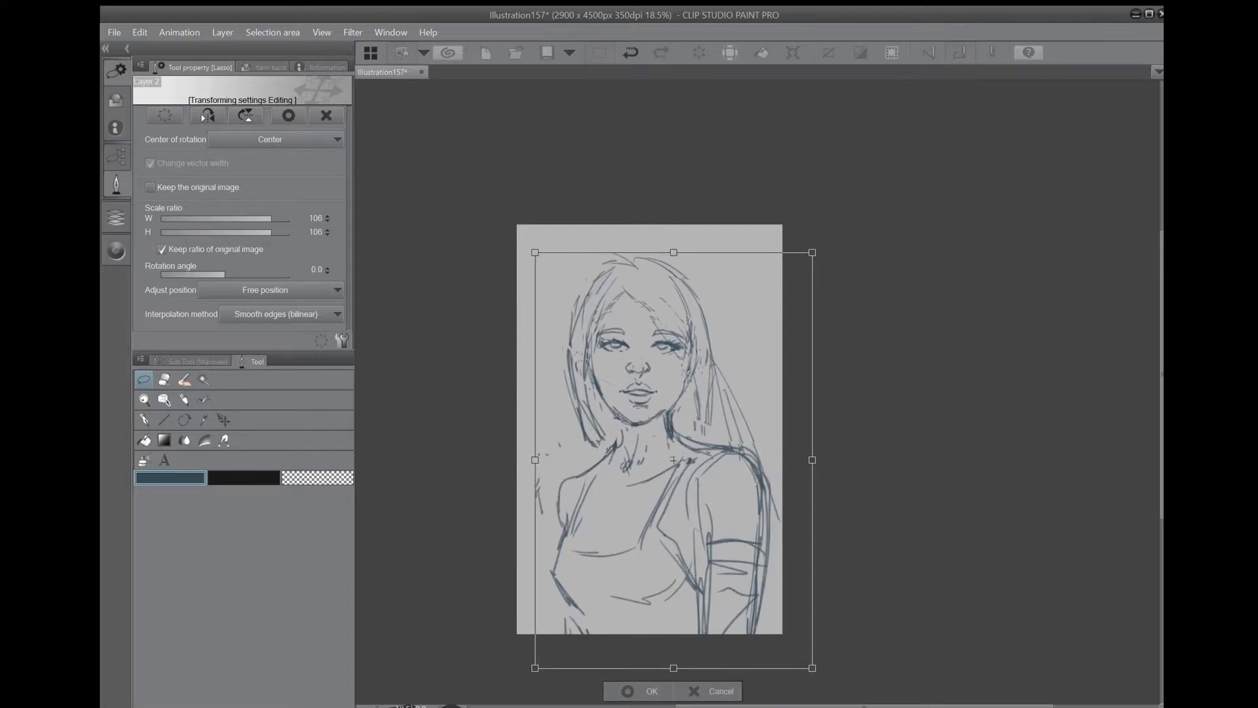
{"action": "left_click", "coordinate": [639, 690]}
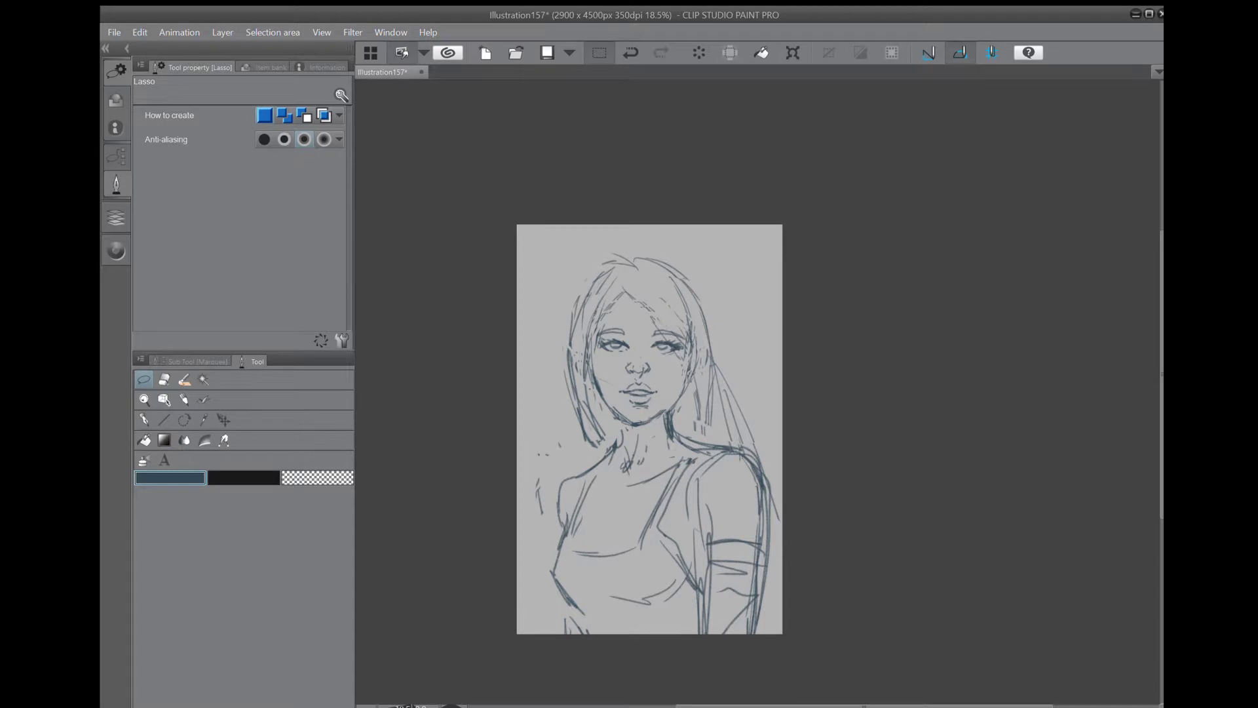
Retrace the jaw and chin with the pencil and thicken the left hair with long strands down to the shoulder.
{"action": "key", "text": "p"}
{"action": "mouse_move", "coordinate": [689, 371]}
{"action": "left_mouse_down"}
{"action": "mouse_move", "coordinate": [651, 422]}
{"action": "mouse_move", "coordinate": [684, 396]}
{"action": "mouse_move", "coordinate": [668, 385]}
{"action": "mouse_move", "coordinate": [616, 440]}
{"action": "left_mouse_up"}
{"action": "mouse_move", "coordinate": [580, 401]}
{"action": "left_mouse_down"}
{"action": "mouse_move", "coordinate": [606, 464]}
{"action": "mouse_move", "coordinate": [596, 401]}
{"action": "left_mouse_up"}
{"action": "left_click_drag", "start_coordinate": [572, 350], "coordinate": [576, 385]}
{"action": "left_click_drag", "start_coordinate": [574, 393], "coordinate": [578, 432]}
{"action": "left_click_drag", "start_coordinate": [570, 430], "coordinate": [586, 462]}
{"action": "left_click_drag", "start_coordinate": [578, 405], "coordinate": [588, 467]}
{"action": "left_click_drag", "start_coordinate": [570, 361], "coordinate": [574, 429]}
{"action": "left_click_drag", "start_coordinate": [568, 426], "coordinate": [596, 480]}
Draw long hair strands beside the right cheek, falling behind the neck to the shoulder.
{"action": "left_click_drag", "start_coordinate": [711, 315], "coordinate": [701, 418]}
{"action": "left_click_drag", "start_coordinate": [709, 359], "coordinate": [700, 435]}
{"action": "left_click_drag", "start_coordinate": [705, 327], "coordinate": [694, 362]}
{"action": "left_click_drag", "start_coordinate": [712, 365], "coordinate": [705, 411]}
{"action": "left_click_drag", "start_coordinate": [709, 319], "coordinate": [693, 383]}
{"action": "left_click_drag", "start_coordinate": [709, 387], "coordinate": [724, 448]}
{"action": "left_click_drag", "start_coordinate": [716, 381], "coordinate": [724, 398]}
Build up the outer hair on both sides and sweep fringe strands from the parting across the right eye.
{"action": "left_click_drag", "start_coordinate": [569, 395], "coordinate": [593, 469]}
{"action": "left_click_drag", "start_coordinate": [566, 429], "coordinate": [607, 478]}
{"action": "mouse_move", "coordinate": [586, 286]}
{"action": "left_mouse_down"}
{"action": "mouse_move", "coordinate": [566, 341]}
{"action": "mouse_move", "coordinate": [576, 475]}
{"action": "left_mouse_up"}
{"action": "mouse_move", "coordinate": [580, 439]}
{"action": "left_mouse_down"}
{"action": "mouse_move", "coordinate": [595, 455]}
{"action": "mouse_move", "coordinate": [610, 448]}
{"action": "left_mouse_up"}
{"action": "left_click_drag", "start_coordinate": [715, 298], "coordinate": [693, 396]}
{"action": "left_click_drag", "start_coordinate": [712, 313], "coordinate": [716, 398]}
{"action": "left_click_drag", "start_coordinate": [627, 294], "coordinate": [665, 342]}
{"action": "left_click_drag", "start_coordinate": [680, 350], "coordinate": [724, 414]}
{"action": "left_click_drag", "start_coordinate": [691, 377], "coordinate": [723, 446]}
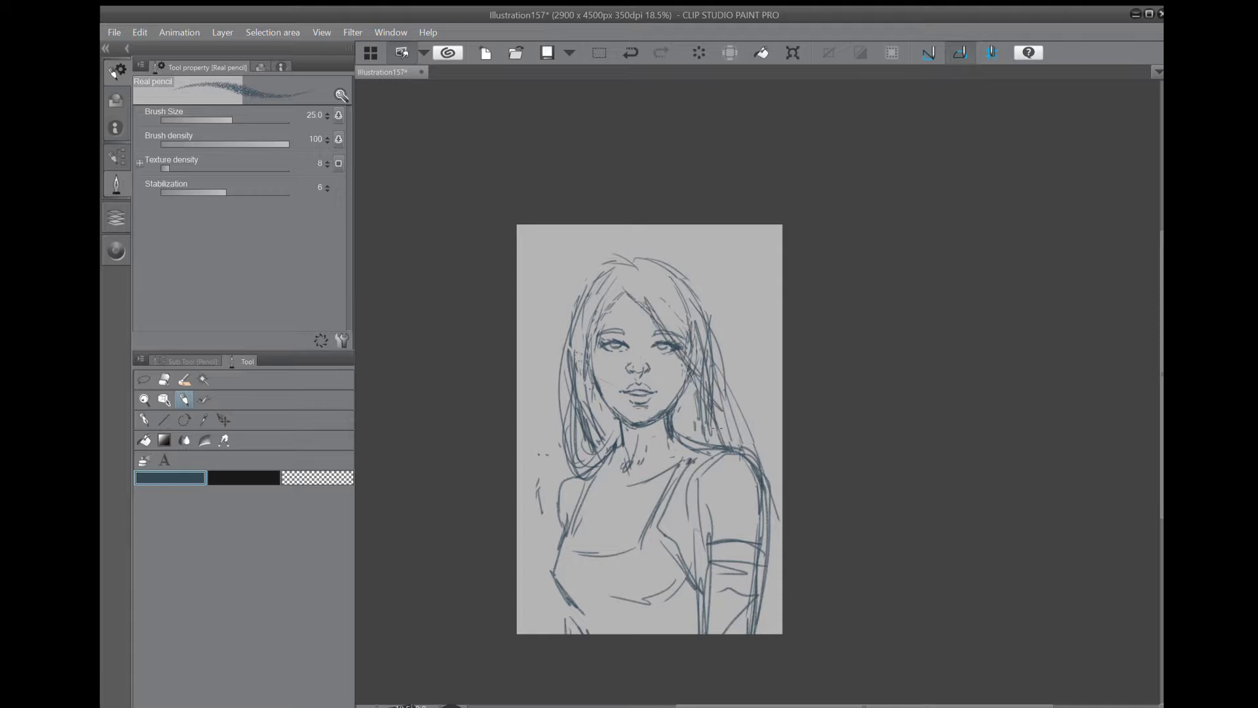
Add bust contour strokes and draw the curved right armhole edge of the top.
{"action": "left_click_drag", "start_coordinate": [598, 582], "coordinate": [589, 598]}
{"action": "left_click_drag", "start_coordinate": [690, 560], "coordinate": [701, 587]}
{"action": "mouse_move", "coordinate": [683, 571]}
{"action": "left_mouse_down"}
{"action": "mouse_move", "coordinate": [675, 514]}
{"action": "mouse_move", "coordinate": [689, 474]}
{"action": "left_mouse_up"}
{"action": "left_click_drag", "start_coordinate": [679, 488], "coordinate": [693, 588]}
{"action": "left_click_drag", "start_coordinate": [694, 460], "coordinate": [681, 571]}
Define the tank top's two shoulder straps and the straight neckline between them.
{"action": "left_click_drag", "start_coordinate": [695, 460], "coordinate": [659, 544]}
{"action": "left_click_drag", "start_coordinate": [676, 485], "coordinate": [655, 546]}
{"action": "left_click_drag", "start_coordinate": [655, 549], "coordinate": [574, 551]}
{"action": "left_click_drag", "start_coordinate": [588, 489], "coordinate": [578, 549]}
{"action": "left_click_drag", "start_coordinate": [587, 495], "coordinate": [575, 534]}
{"action": "left_click_drag", "start_coordinate": [606, 458], "coordinate": [580, 524]}
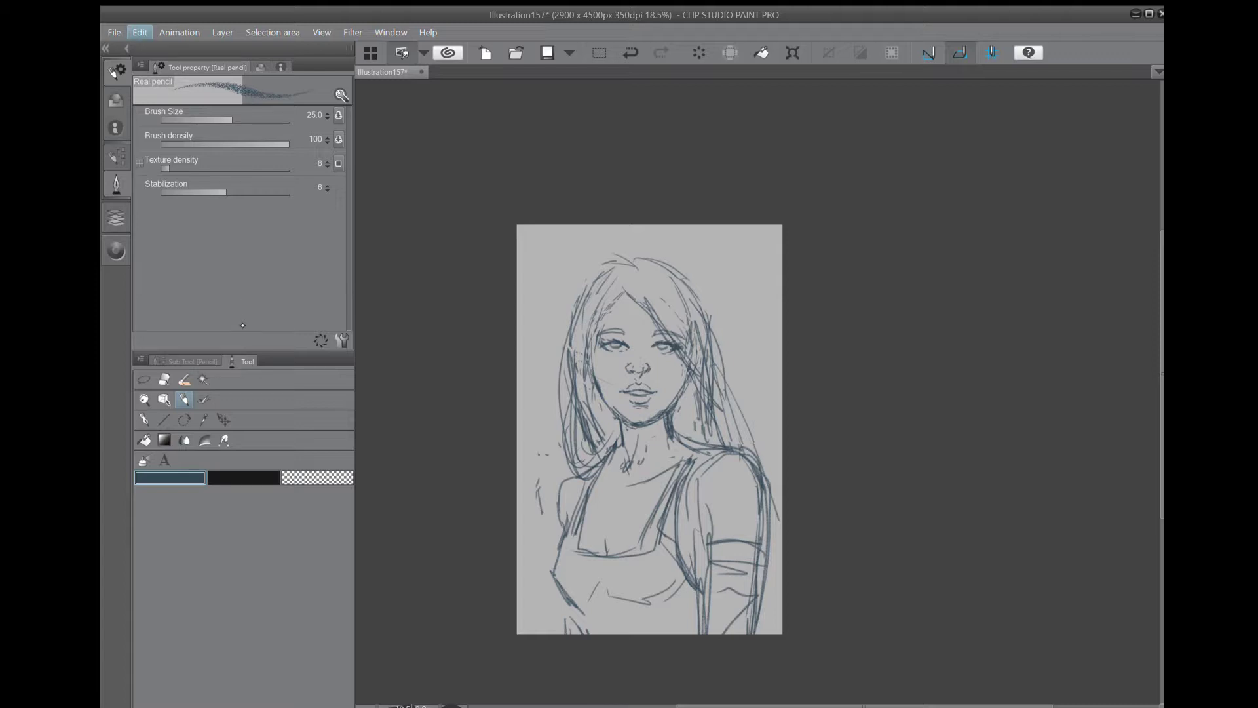
Flip the canvas horizontally to check the portrait's face in mirror image.
{"action": "left_click", "coordinate": [414, 425]}
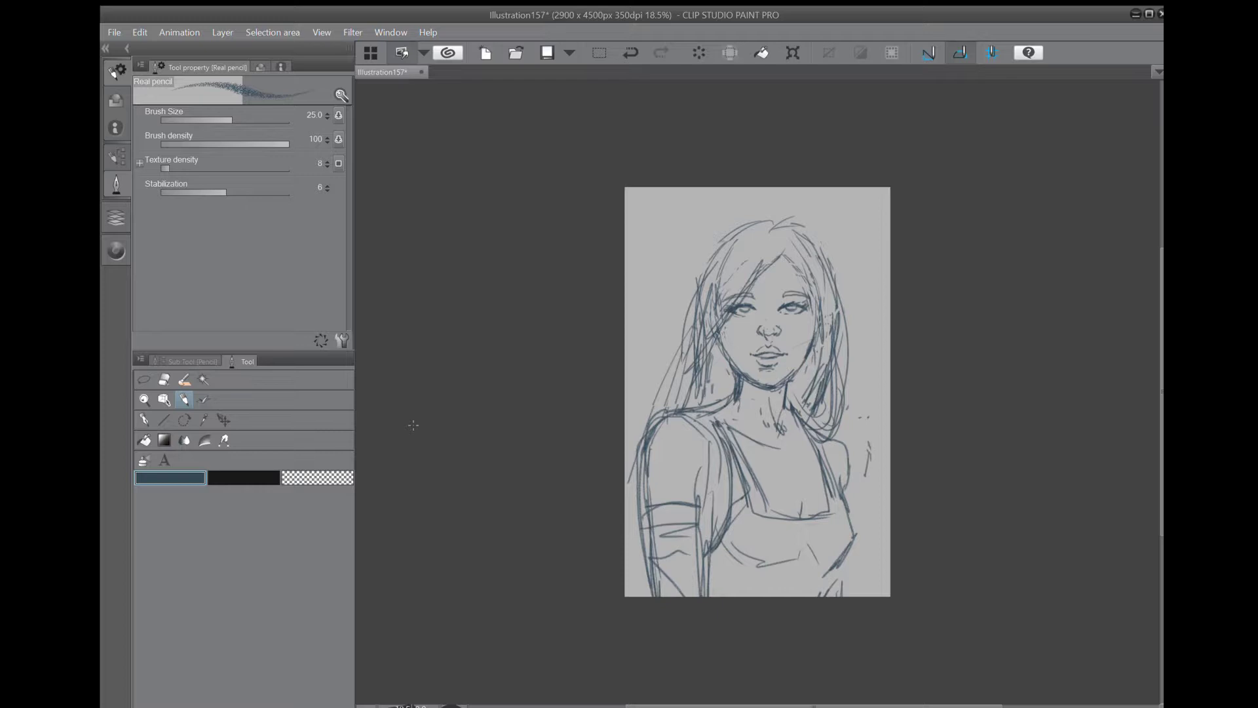
{"action": "scroll", "coordinate": [794, 366], "scroll_direction": "up", "scroll_amount": 2}
{"action": "left_click_drag", "start_coordinate": [794, 366], "coordinate": [654, 390]}
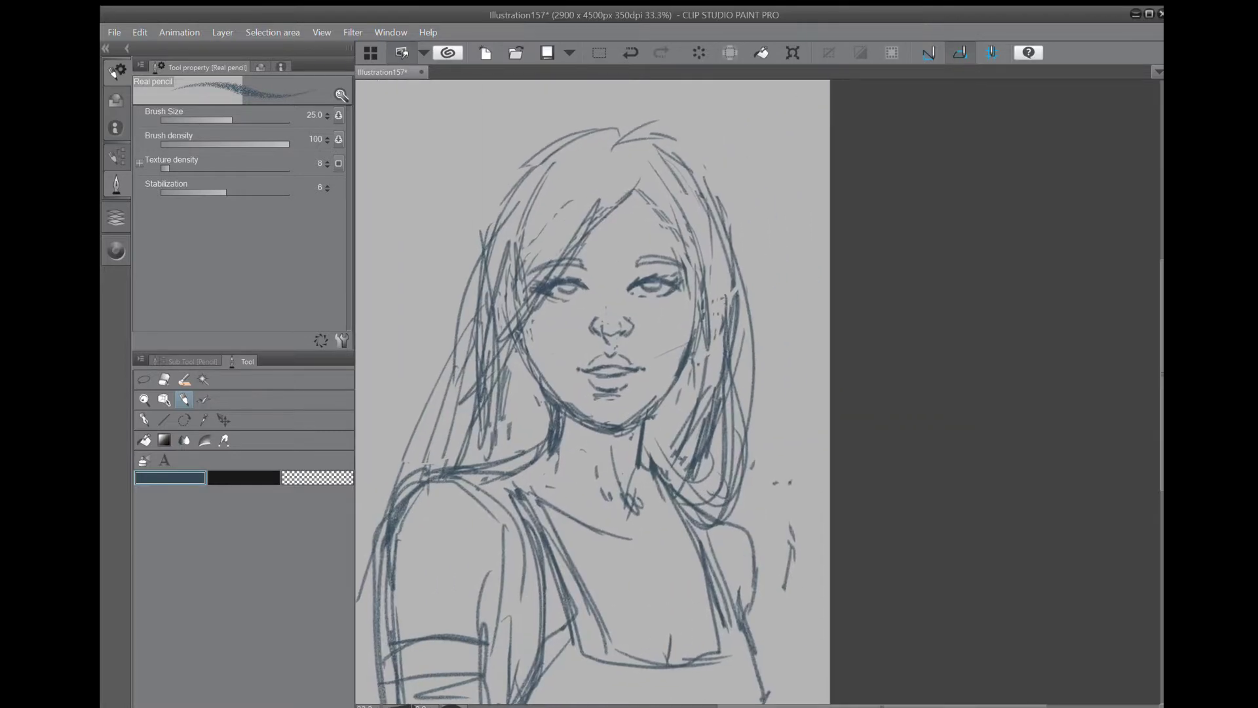
Lasso the nose, adjust its position slightly with a transform, and clear the selection.
{"action": "left_click", "coordinate": [149, 381]}
{"action": "mouse_move", "coordinate": [616, 303]}
{"action": "left_mouse_down"}
{"action": "mouse_move", "coordinate": [585, 339]}
{"action": "mouse_move", "coordinate": [620, 301]}
{"action": "left_mouse_up"}
{"action": "left_click", "coordinate": [642, 371]}
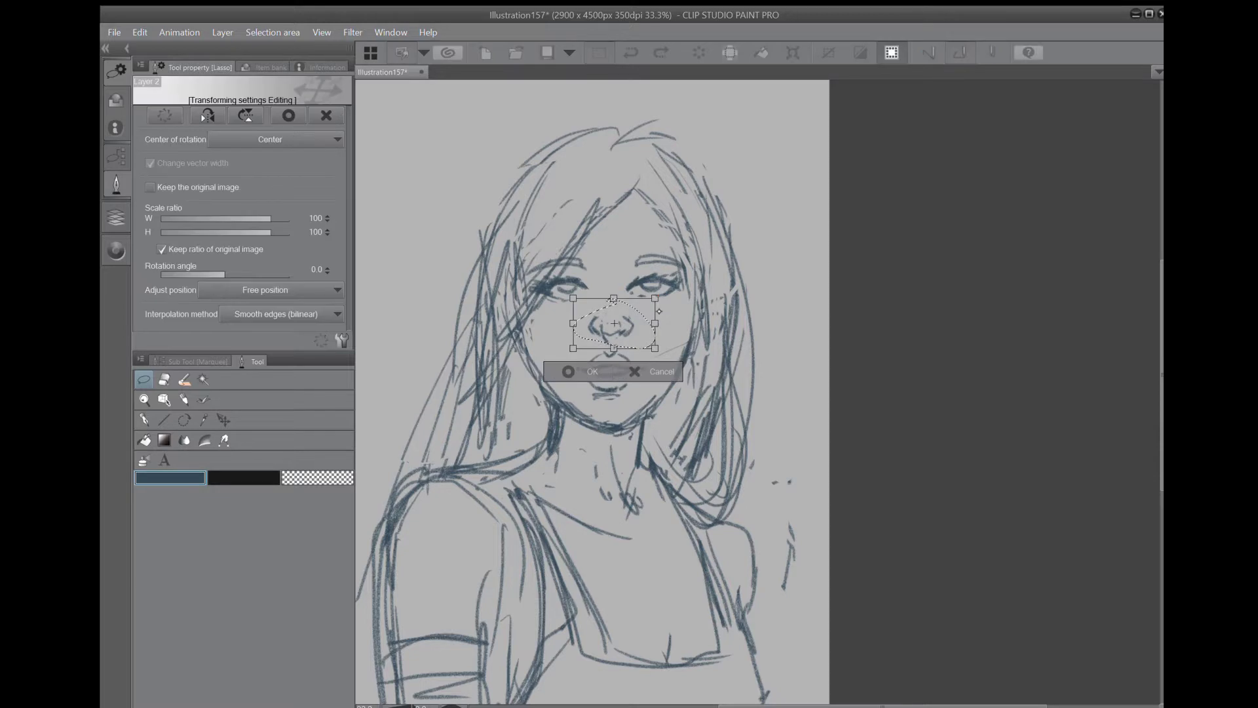
{"action": "mouse_move", "coordinate": [650, 302]}
{"action": "left_mouse_down"}
{"action": "mouse_move", "coordinate": [576, 361]}
{"action": "mouse_move", "coordinate": [652, 367]}
{"action": "mouse_move", "coordinate": [639, 354]}
{"action": "mouse_move", "coordinate": [620, 383]}
{"action": "left_mouse_up"}
{"action": "left_click", "coordinate": [569, 377]}
{"action": "key", "text": "ctrl+d"}
Fine-tune the lassoed mouth's placement under the nose with a transform and clear the selection.
{"action": "left_click", "coordinate": [641, 431]}
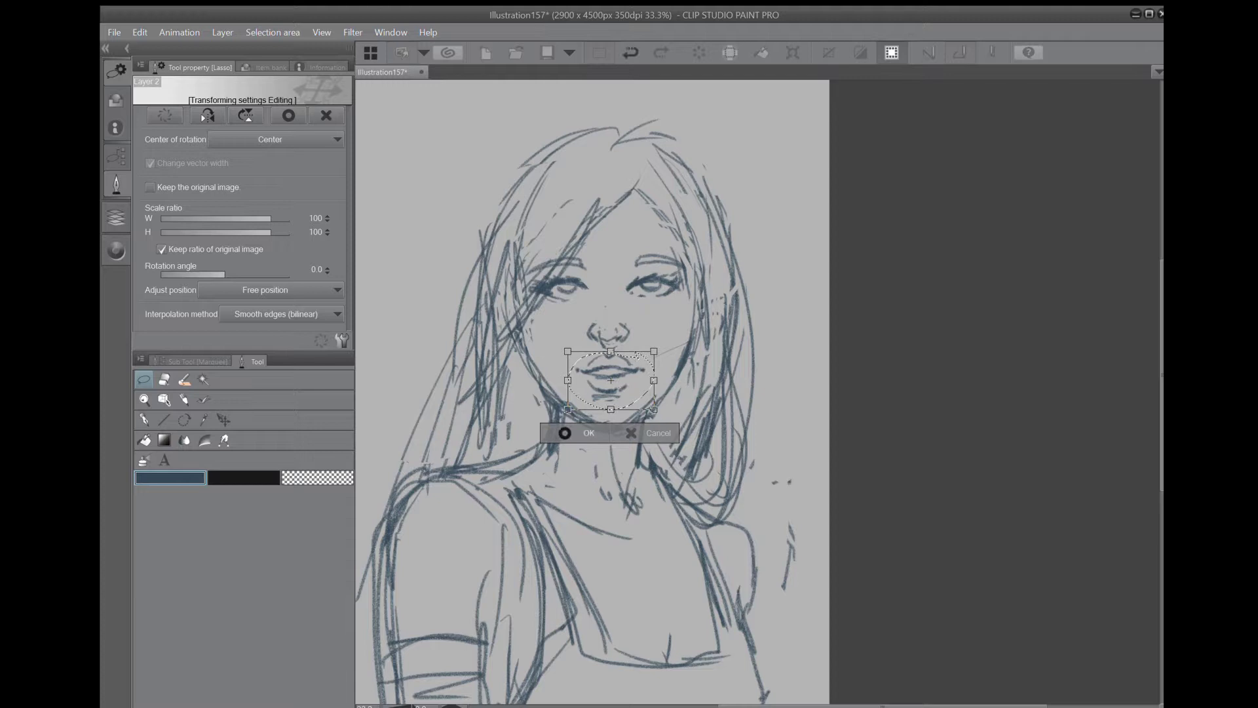
{"action": "left_click", "coordinate": [565, 433]}
{"action": "key", "text": "ctrl+d"}
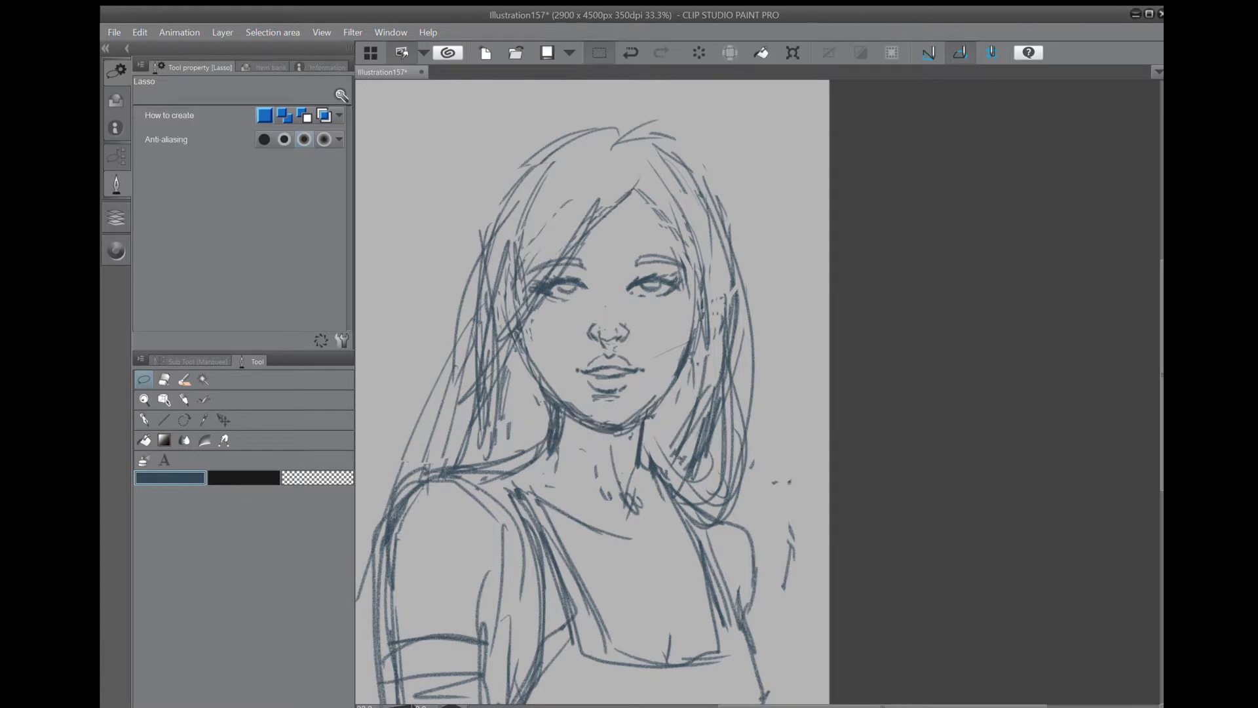
Erase the rough lines along the lower left jaw where it meets the neck.
{"action": "scroll", "coordinate": [711, 369], "scroll_direction": "down", "scroll_amount": 4}
{"action": "scroll", "coordinate": [706, 425], "scroll_direction": "up", "scroll_amount": 7}
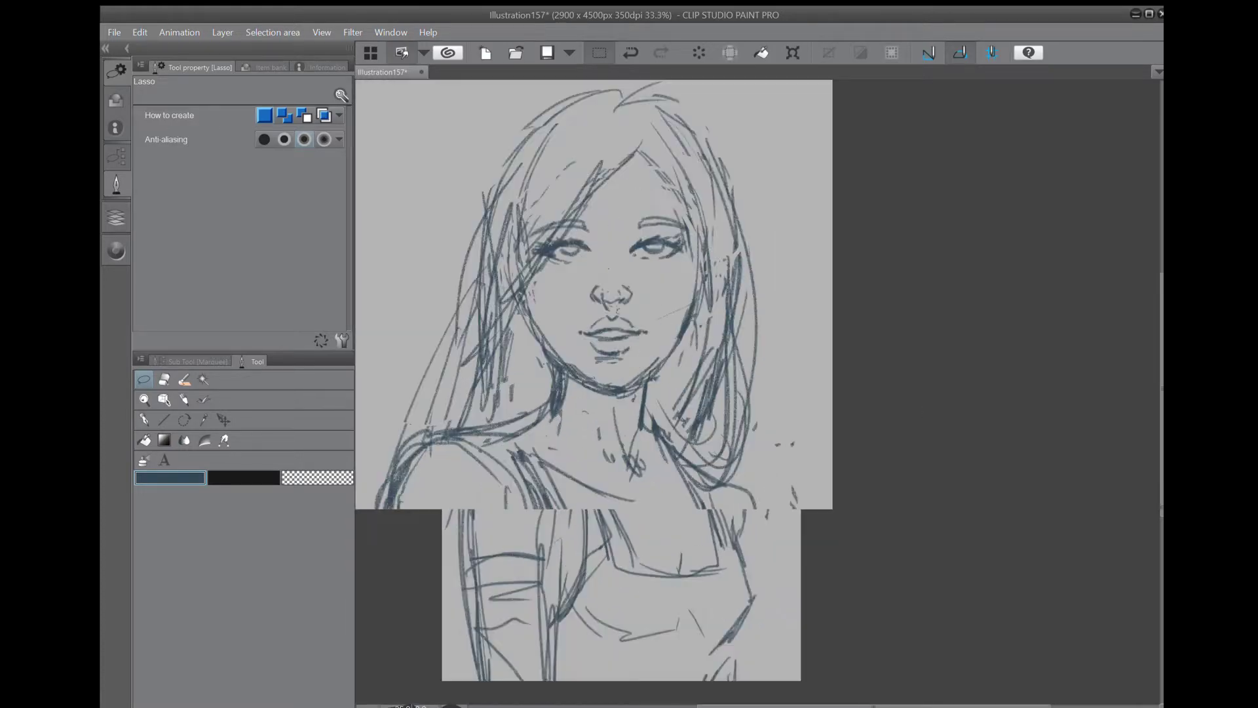
{"action": "key", "text": "e"}
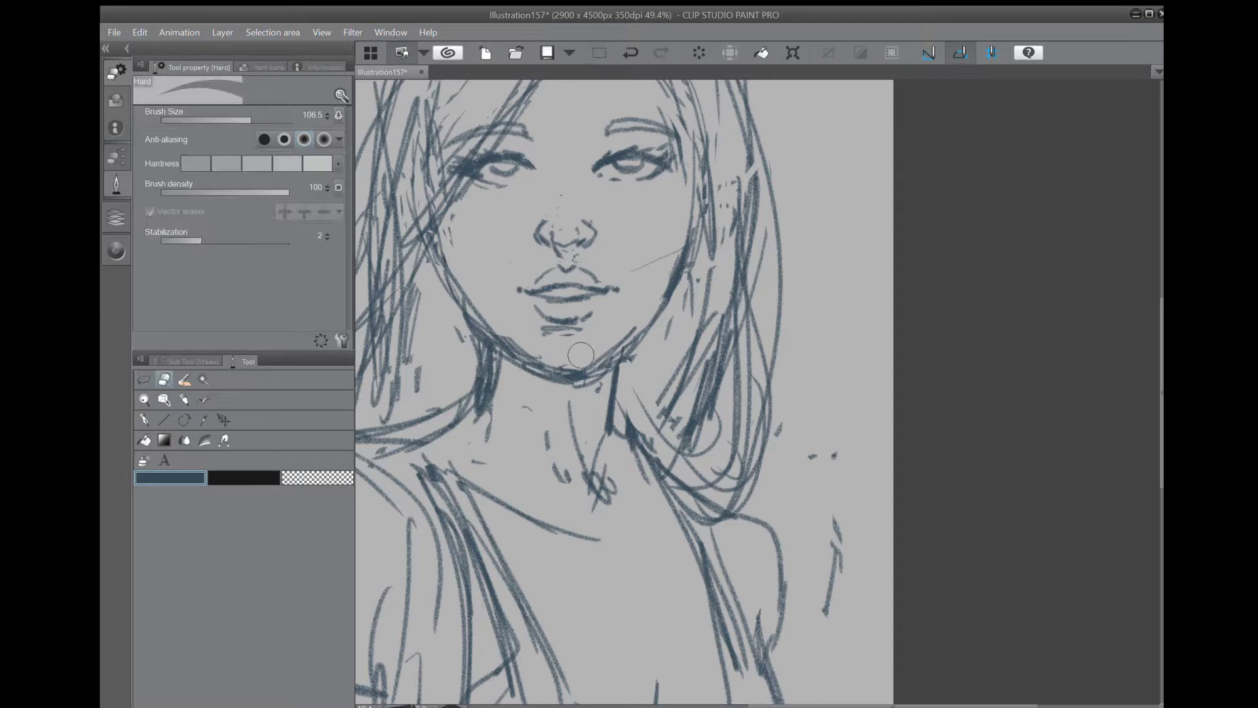
{"action": "mouse_move", "coordinate": [514, 330]}
{"action": "left_mouse_down"}
{"action": "mouse_move", "coordinate": [466, 319]}
{"action": "mouse_move", "coordinate": [441, 282]}
{"action": "mouse_move", "coordinate": [499, 354]}
{"action": "mouse_move", "coordinate": [477, 364]}
{"action": "left_mouse_up"}
Redraw the left cheek, jaw and neck edge in pencil and reinforce the chin and right jaw.
{"action": "key", "text": "p"}
{"action": "left_click_drag", "start_coordinate": [483, 321], "coordinate": [490, 401]}
{"action": "left_click_drag", "start_coordinate": [448, 222], "coordinate": [483, 326]}
{"action": "left_click_drag", "start_coordinate": [465, 282], "coordinate": [496, 334]}
{"action": "mouse_move", "coordinate": [678, 228]}
{"action": "left_mouse_down"}
{"action": "mouse_move", "coordinate": [623, 354]}
{"action": "mouse_move", "coordinate": [574, 376]}
{"action": "left_mouse_up"}
{"action": "mouse_move", "coordinate": [498, 326]}
{"action": "left_mouse_down"}
{"action": "mouse_move", "coordinate": [547, 377]}
{"action": "mouse_move", "coordinate": [518, 367]}
{"action": "mouse_move", "coordinate": [548, 381]}
{"action": "left_mouse_up"}
{"action": "mouse_move", "coordinate": [451, 266]}
{"action": "left_mouse_down"}
{"action": "mouse_move", "coordinate": [485, 337]}
{"action": "mouse_move", "coordinate": [524, 362]}
{"action": "left_mouse_up"}
{"action": "mouse_move", "coordinate": [665, 294]}
{"action": "left_mouse_down"}
{"action": "mouse_move", "coordinate": [623, 349]}
{"action": "mouse_move", "coordinate": [582, 364]}
{"action": "left_mouse_up"}
Erase the existing jaw outline along both cheeks and around the chin.
{"action": "key", "text": "ctrl+minus"}
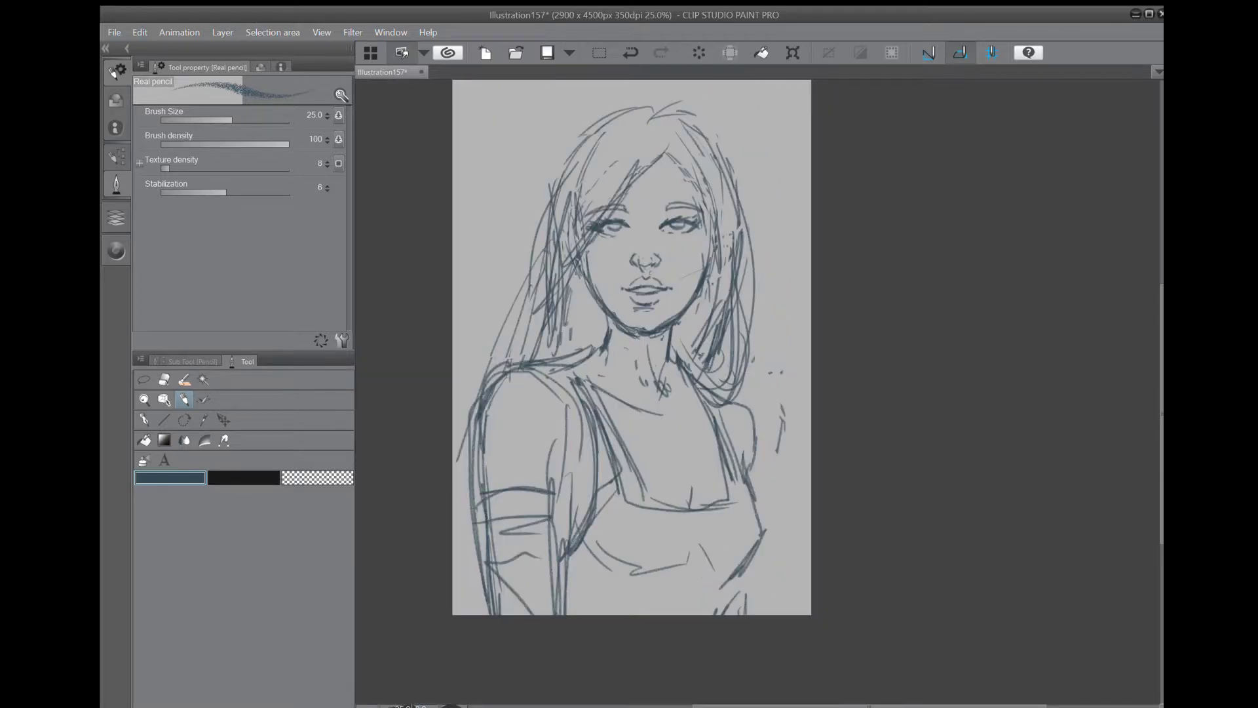
{"action": "scroll", "coordinate": [689, 340], "scroll_direction": "up", "scroll_amount": 3}
{"action": "left_click_drag", "start_coordinate": [688, 340], "coordinate": [706, 539]}
{"action": "scroll", "coordinate": [786, 463], "scroll_direction": "down", "scroll_amount": 5}
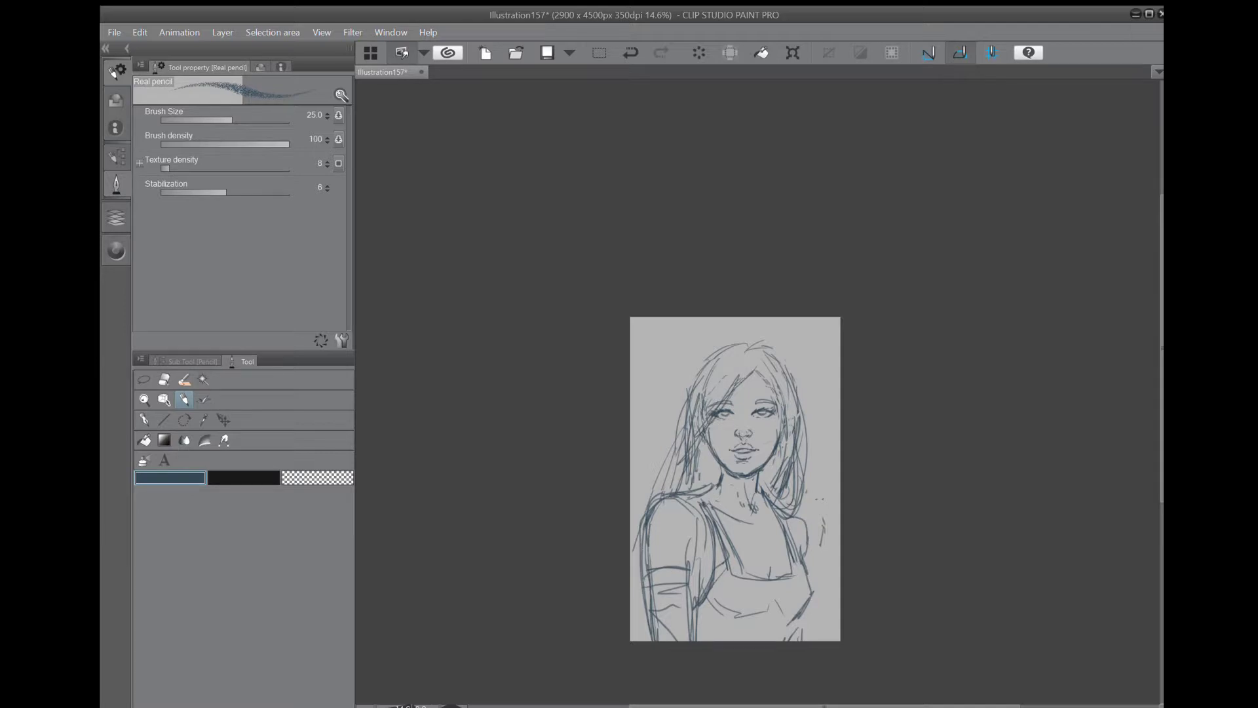
{"action": "key", "text": "e"}
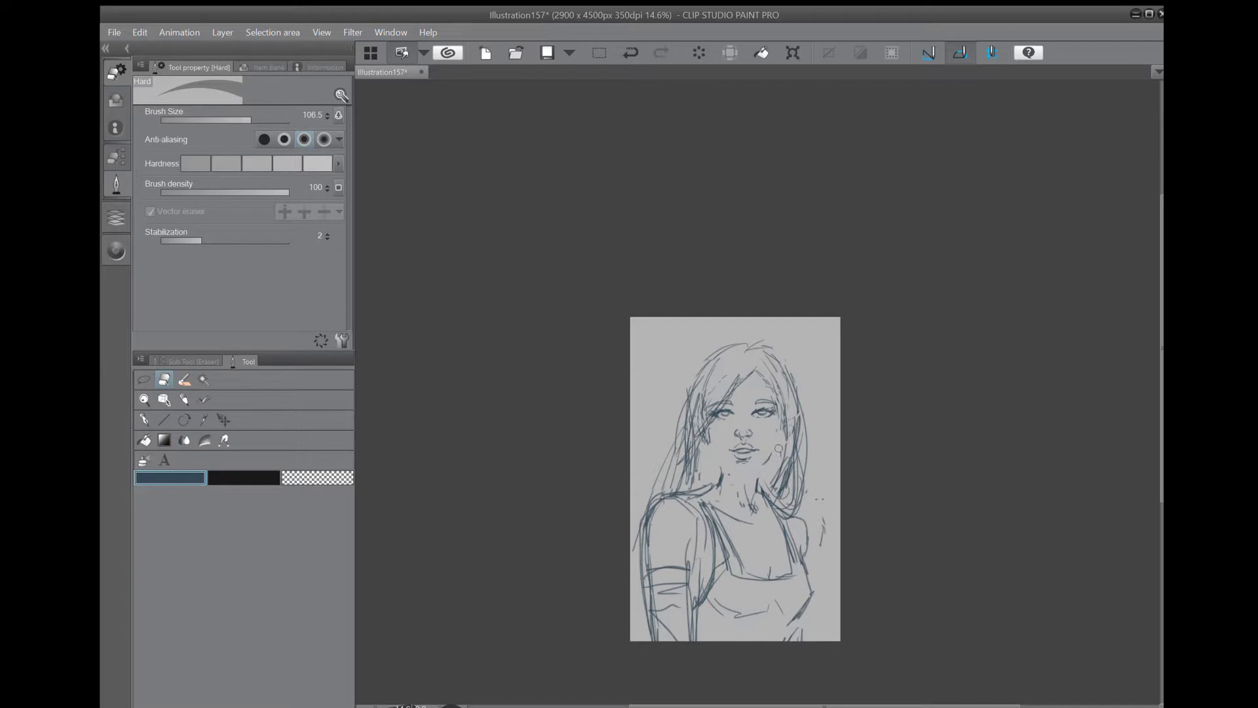
Sketch a slimmer jaw and chin contour in pencil, erasing and restating its right side.
{"action": "key", "text": "p"}
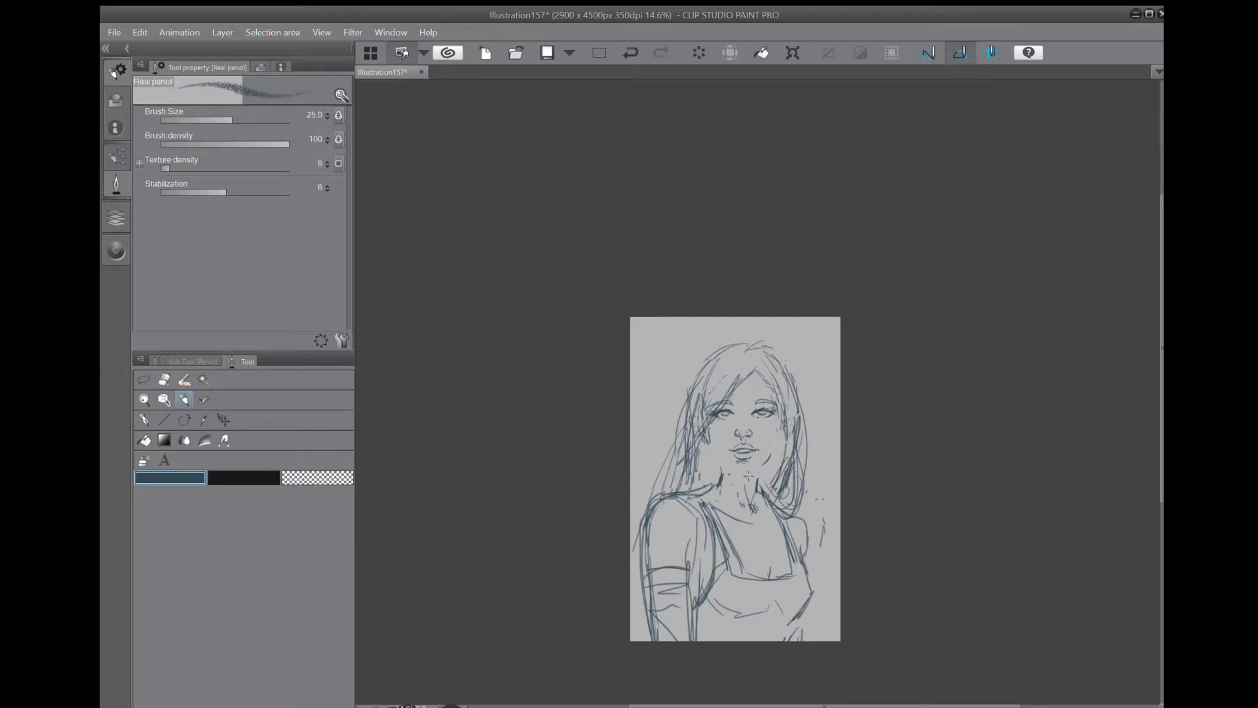
{"action": "mouse_move", "coordinate": [780, 435]}
{"action": "left_mouse_down"}
{"action": "mouse_move", "coordinate": [775, 459]}
{"action": "mouse_move", "coordinate": [710, 460]}
{"action": "mouse_move", "coordinate": [766, 474]}
{"action": "mouse_move", "coordinate": [757, 480]}
{"action": "left_mouse_up"}
{"action": "key", "text": "e"}
{"action": "mouse_move", "coordinate": [774, 438]}
{"action": "left_mouse_down"}
{"action": "mouse_move", "coordinate": [760, 475]}
{"action": "mouse_move", "coordinate": [737, 469]}
{"action": "mouse_move", "coordinate": [770, 465]}
{"action": "left_mouse_up"}
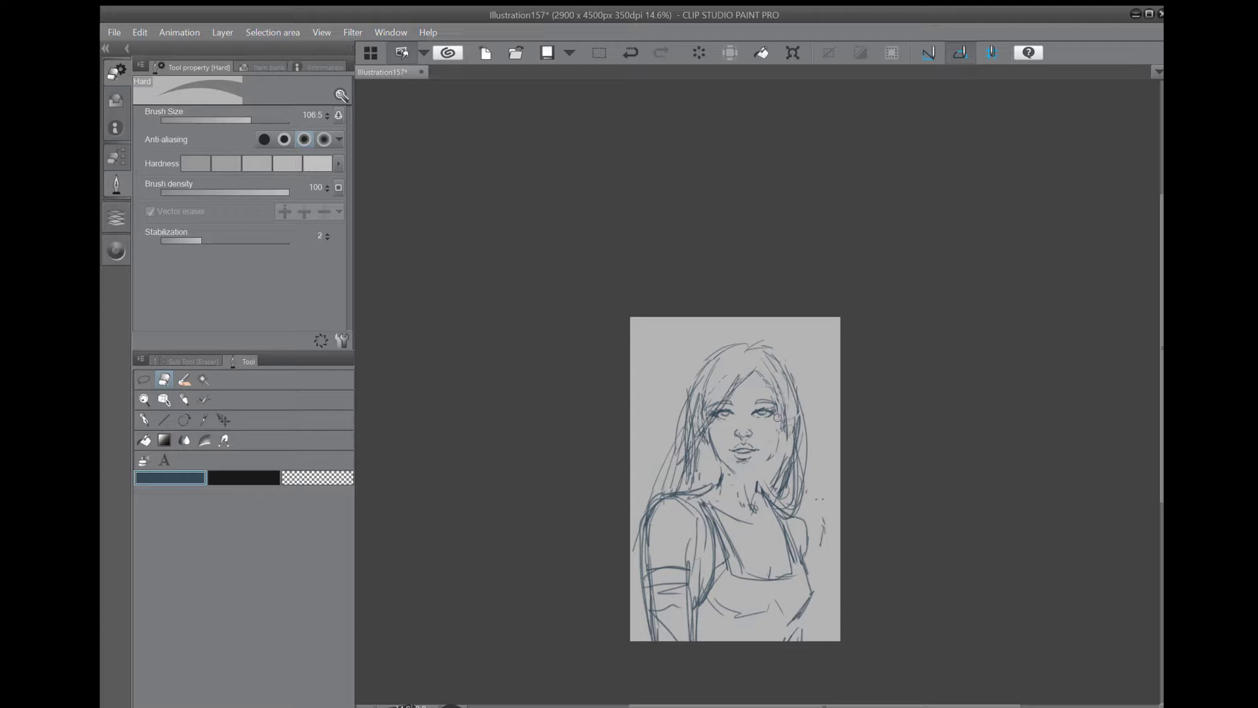
{"action": "key", "text": "p"}
{"action": "mouse_move", "coordinate": [738, 471]}
{"action": "left_mouse_down"}
{"action": "mouse_move", "coordinate": [762, 465]}
{"action": "mouse_move", "coordinate": [722, 456]}
{"action": "left_mouse_up"}
{"action": "scroll", "coordinate": [755, 432], "scroll_direction": "up", "scroll_amount": 6}
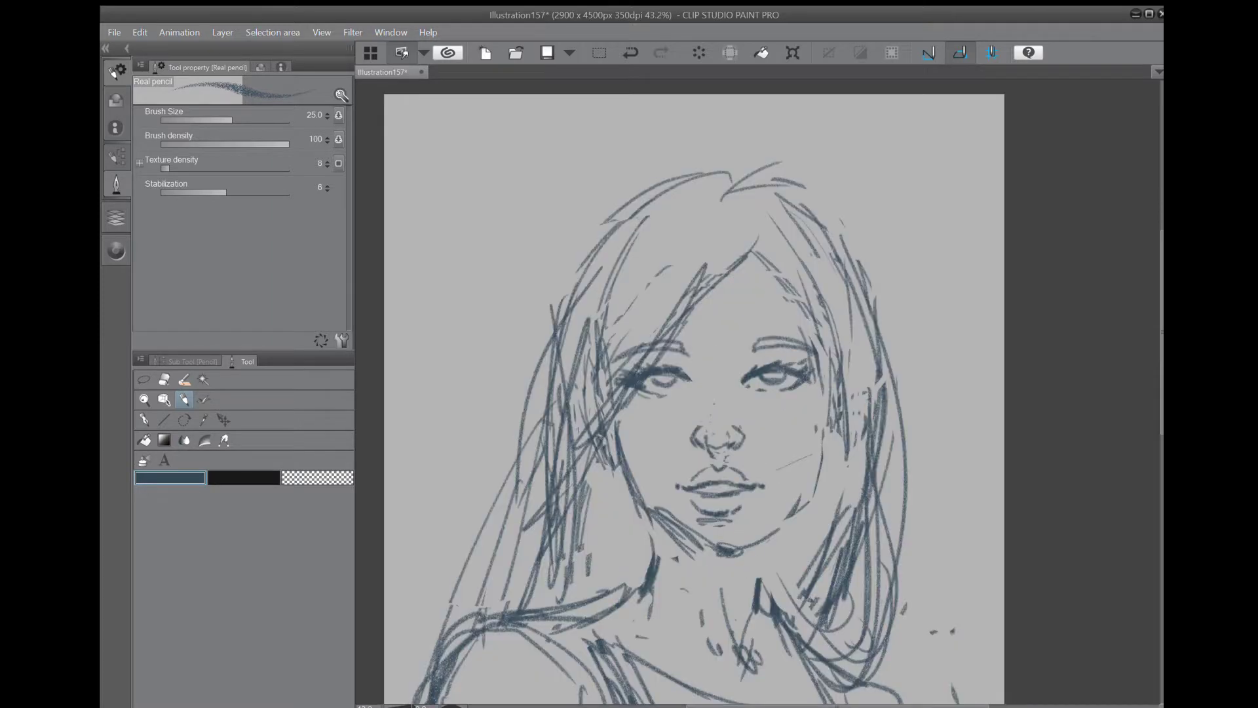
Refine the cheeks, jaw and chin into a smooth continuous contour, undoing a misplaced stroke.
{"action": "key", "text": "asciicircum"}
{"action": "left_click", "coordinate": [630, 53]}
{"action": "mouse_move", "coordinate": [601, 342]}
{"action": "left_mouse_down"}
{"action": "mouse_move", "coordinate": [600, 431]}
{"action": "mouse_move", "coordinate": [682, 239]}
{"action": "mouse_move", "coordinate": [647, 236]}
{"action": "mouse_move", "coordinate": [627, 302]}
{"action": "left_mouse_up"}
{"action": "mouse_move", "coordinate": [639, 249]}
{"action": "left_mouse_down"}
{"action": "mouse_move", "coordinate": [638, 346]}
{"action": "mouse_move", "coordinate": [634, 324]}
{"action": "mouse_move", "coordinate": [675, 398]}
{"action": "left_mouse_up"}
{"action": "mouse_move", "coordinate": [627, 273]}
{"action": "left_mouse_down"}
{"action": "mouse_move", "coordinate": [647, 360]}
{"action": "mouse_move", "coordinate": [652, 228]}
{"action": "left_mouse_up"}
{"action": "mouse_move", "coordinate": [657, 369]}
{"action": "left_mouse_down"}
{"action": "mouse_move", "coordinate": [753, 526]}
{"action": "mouse_move", "coordinate": [838, 562]}
{"action": "mouse_move", "coordinate": [765, 489]}
{"action": "mouse_move", "coordinate": [834, 453]}
{"action": "mouse_move", "coordinate": [757, 359]}
{"action": "left_mouse_up"}
Pencil in both sides of the neck and long hair strands framing the face on both sides.
{"action": "key", "text": "ctrl+minus"}
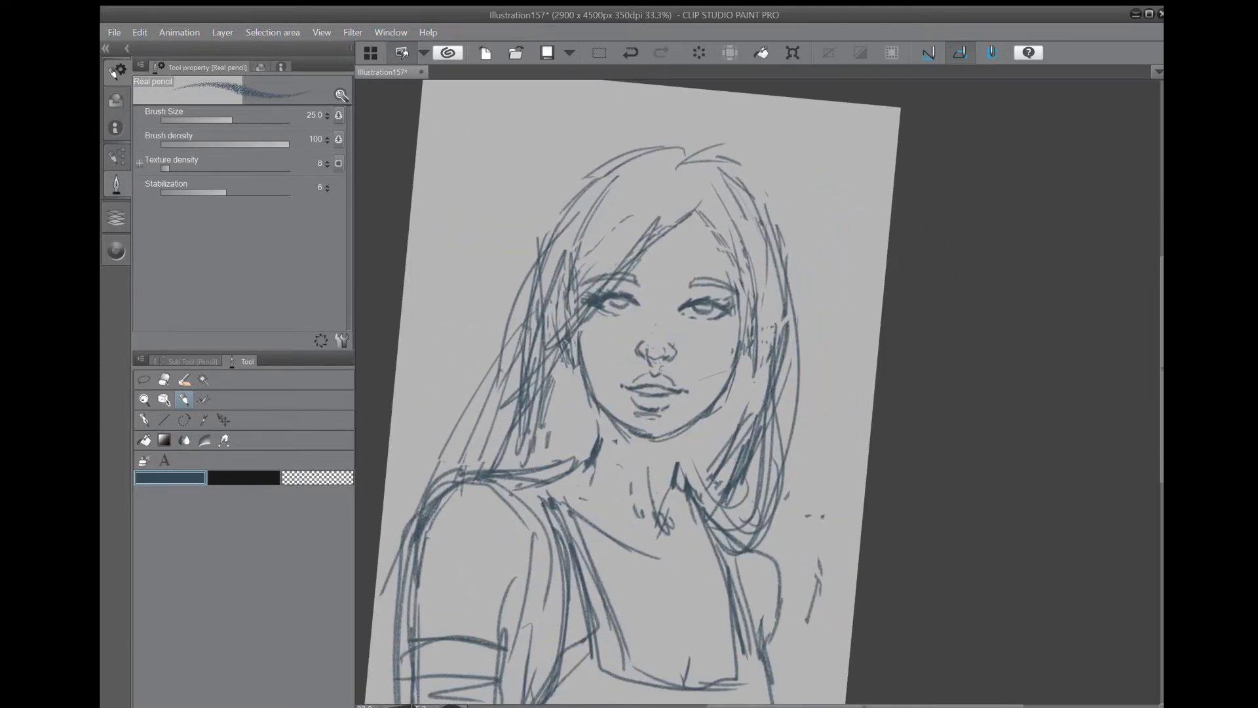
{"action": "left_click_drag", "start_coordinate": [691, 426], "coordinate": [692, 498]}
{"action": "left_click_drag", "start_coordinate": [608, 412], "coordinate": [596, 481]}
{"action": "left_click_drag", "start_coordinate": [709, 415], "coordinate": [698, 475]}
{"action": "left_click_drag", "start_coordinate": [753, 302], "coordinate": [714, 501]}
{"action": "left_click_drag", "start_coordinate": [744, 345], "coordinate": [709, 511]}
{"action": "left_click_drag", "start_coordinate": [726, 439], "coordinate": [705, 519]}
{"action": "left_click_drag", "start_coordinate": [585, 245], "coordinate": [537, 449]}
Erase the dense overlapping hair lines beside the face on both sides.
{"action": "key", "text": "e"}
{"action": "mouse_move", "coordinate": [574, 255]}
{"action": "left_mouse_down"}
{"action": "mouse_move", "coordinate": [507, 398]}
{"action": "mouse_move", "coordinate": [527, 383]}
{"action": "mouse_move", "coordinate": [532, 341]}
{"action": "mouse_move", "coordinate": [620, 228]}
{"action": "mouse_move", "coordinate": [569, 250]}
{"action": "mouse_move", "coordinate": [488, 437]}
{"action": "left_mouse_up"}
{"action": "left_click_drag", "start_coordinate": [764, 284], "coordinate": [749, 403]}
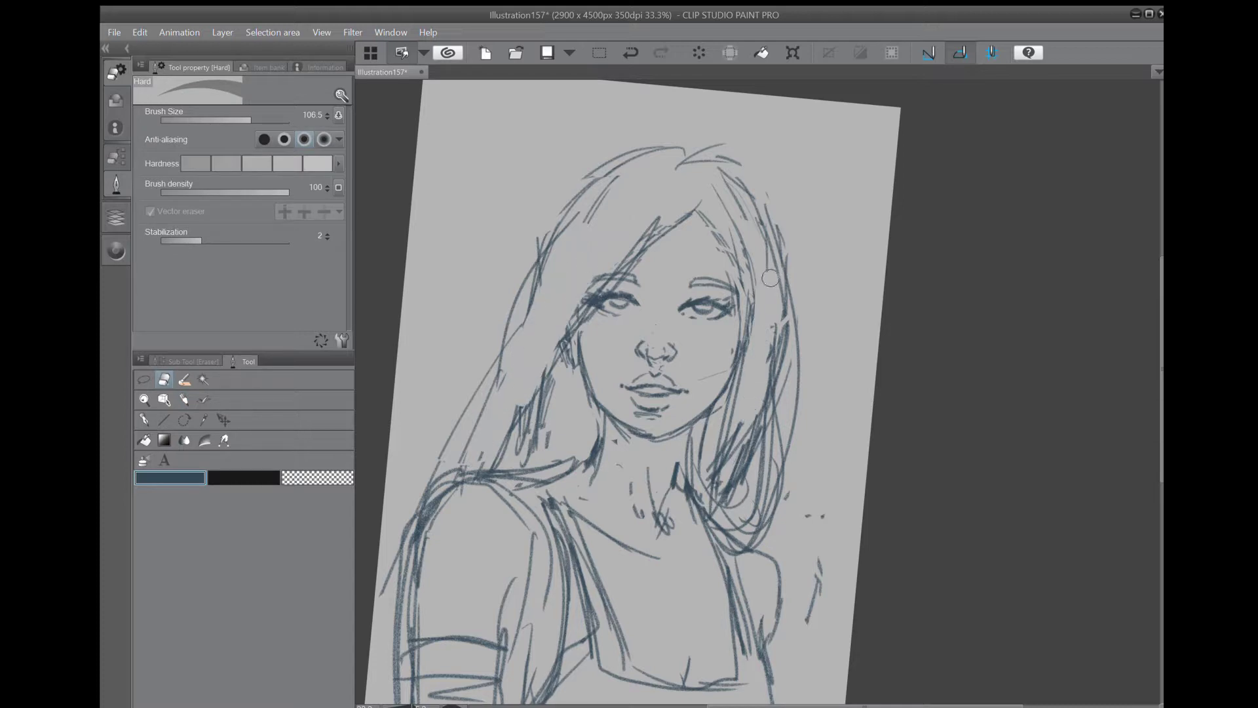
{"action": "left_click_drag", "start_coordinate": [771, 279], "coordinate": [770, 405]}
{"action": "scroll", "coordinate": [758, 328], "scroll_direction": "down", "scroll_amount": 10}
{"action": "mouse_move", "coordinate": [688, 157]}
{"action": "left_mouse_down"}
{"action": "mouse_move", "coordinate": [722, 428]}
{"action": "mouse_move", "coordinate": [701, 576]}
{"action": "left_mouse_up"}
{"action": "scroll", "coordinate": [710, 422], "scroll_direction": "down", "scroll_amount": 4}
{"action": "left_click_drag", "start_coordinate": [709, 275], "coordinate": [795, 278]}
{"action": "left_click_drag", "start_coordinate": [786, 344], "coordinate": [721, 397]}
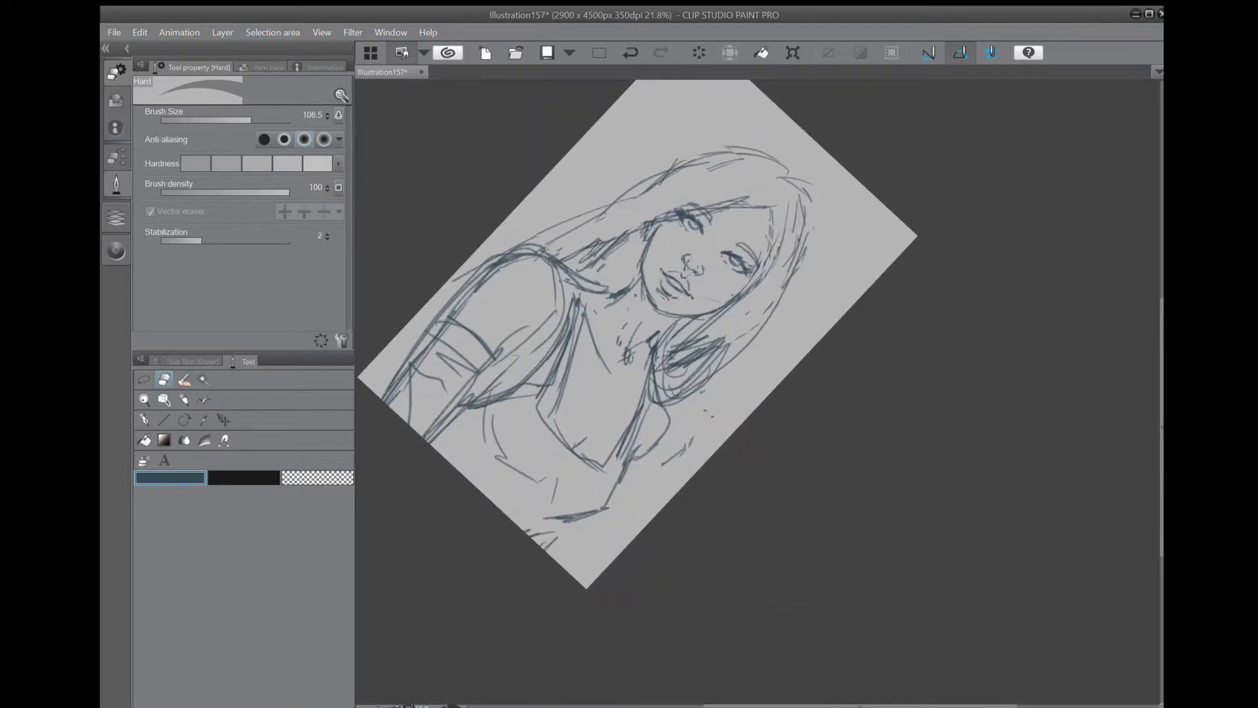
Lasso the nose and mouth together and adjust their placement on the face with a transform.
{"action": "key", "text": "m"}
{"action": "mouse_move", "coordinate": [706, 252]}
{"action": "left_mouse_down"}
{"action": "mouse_move", "coordinate": [671, 248]}
{"action": "mouse_move", "coordinate": [653, 275]}
{"action": "mouse_move", "coordinate": [672, 309]}
{"action": "mouse_move", "coordinate": [714, 277]}
{"action": "mouse_move", "coordinate": [715, 258]}
{"action": "mouse_move", "coordinate": [696, 287]}
{"action": "left_mouse_up"}
{"action": "key", "text": "ctrl+t"}
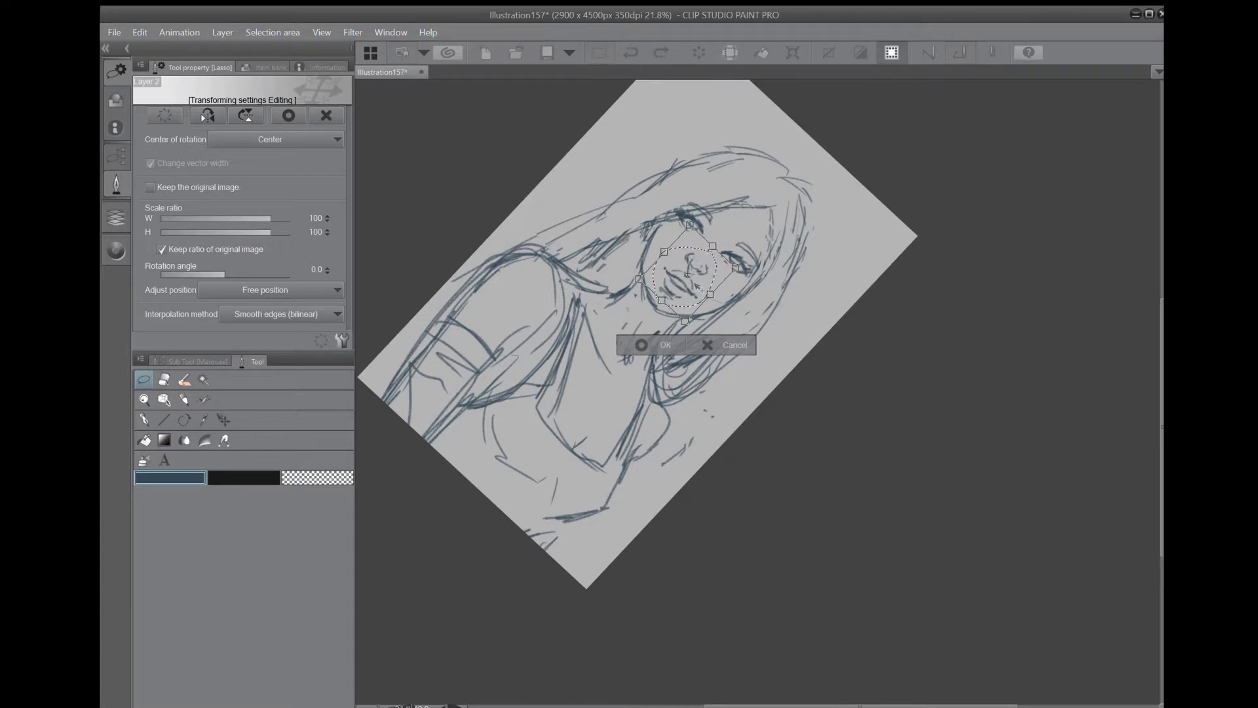
{"action": "left_click", "coordinate": [642, 345]}
Lasso the left eye and eyebrow, shift them slightly with a transform, and clear the selection.
{"action": "mouse_move", "coordinate": [714, 194]}
{"action": "left_mouse_down"}
{"action": "mouse_move", "coordinate": [684, 196]}
{"action": "mouse_move", "coordinate": [721, 213]}
{"action": "left_mouse_up"}
{"action": "key", "text": "ctrl+t"}
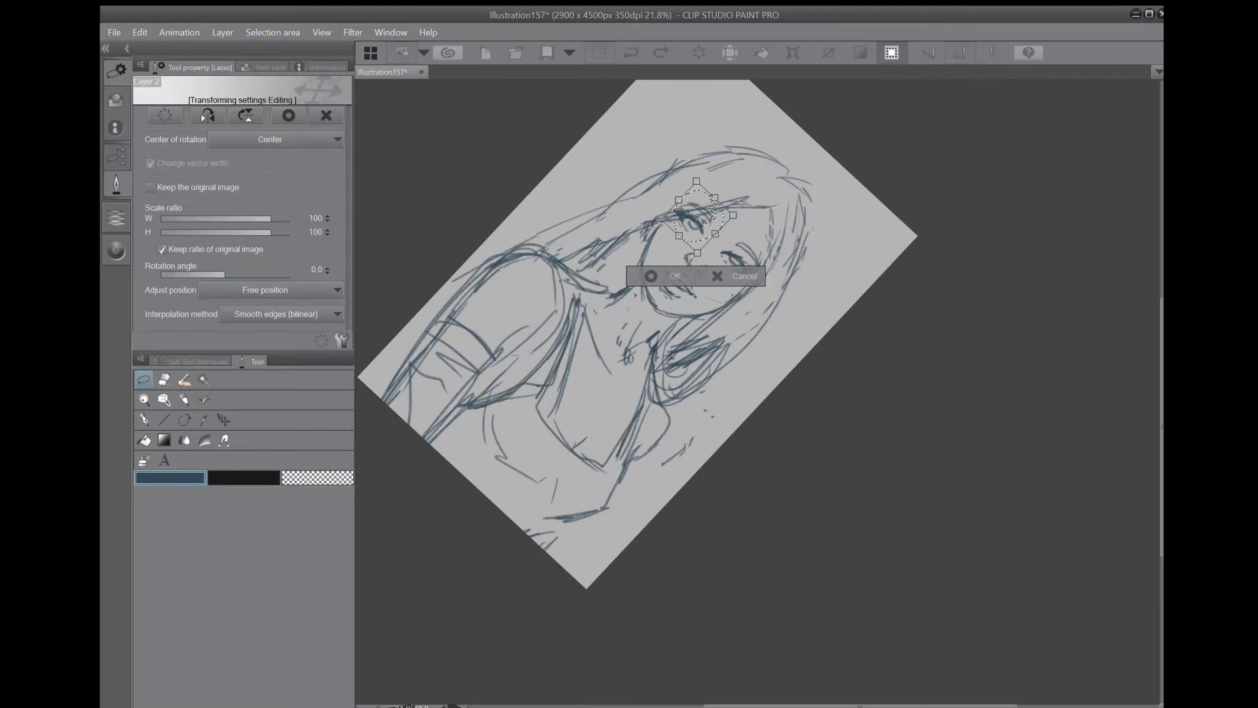
{"action": "left_click_drag", "start_coordinate": [706, 227], "coordinate": [707, 230]}
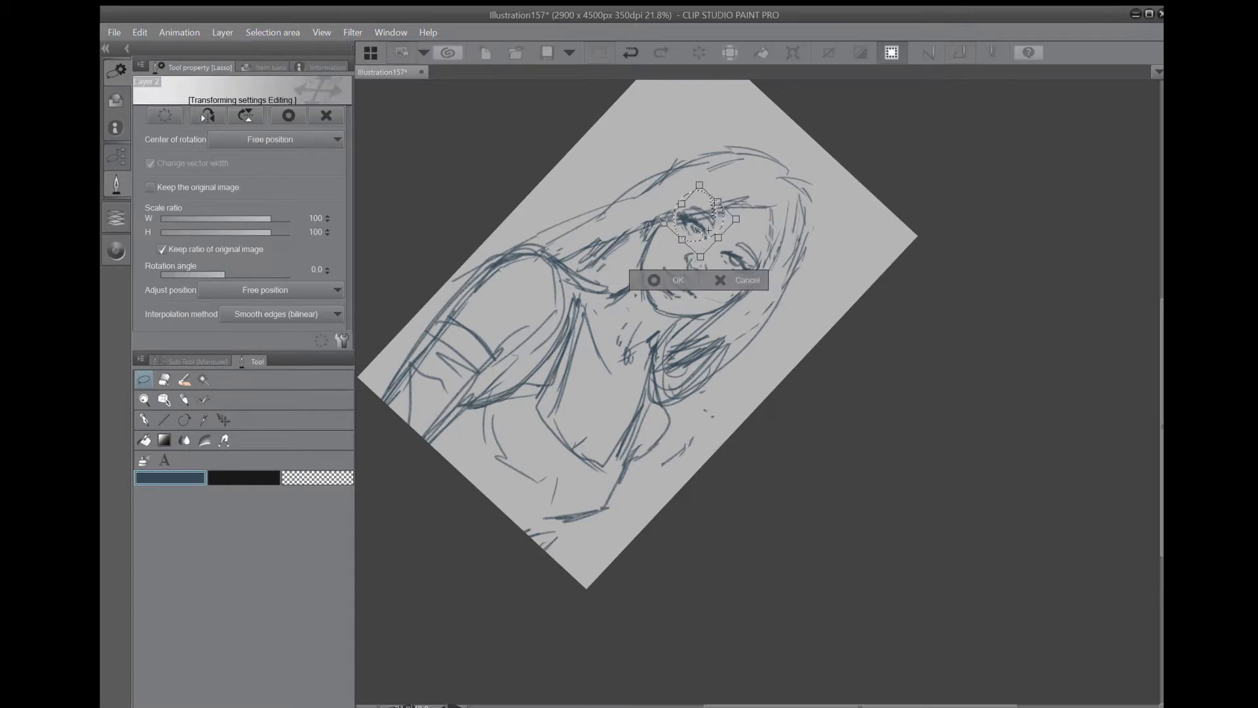
{"action": "left_click", "coordinate": [661, 280]}
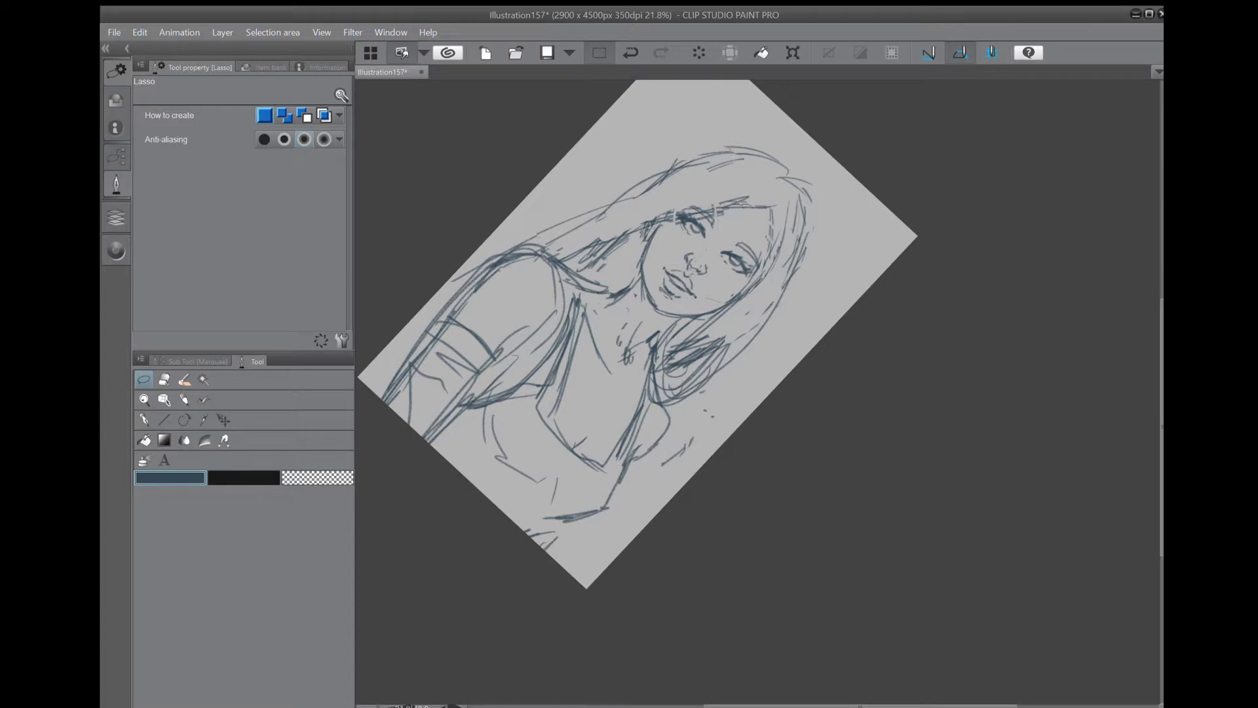
Erase the excess rough lines around the left shoulder and upper arm and thin the hair lines.
{"action": "key", "text": "e"}
{"action": "mouse_move", "coordinate": [492, 258]}
{"action": "left_mouse_down"}
{"action": "mouse_move", "coordinate": [389, 389]}
{"action": "mouse_move", "coordinate": [511, 245]}
{"action": "mouse_move", "coordinate": [609, 284]}
{"action": "mouse_move", "coordinate": [576, 280]}
{"action": "mouse_move", "coordinate": [603, 268]}
{"action": "left_mouse_up"}
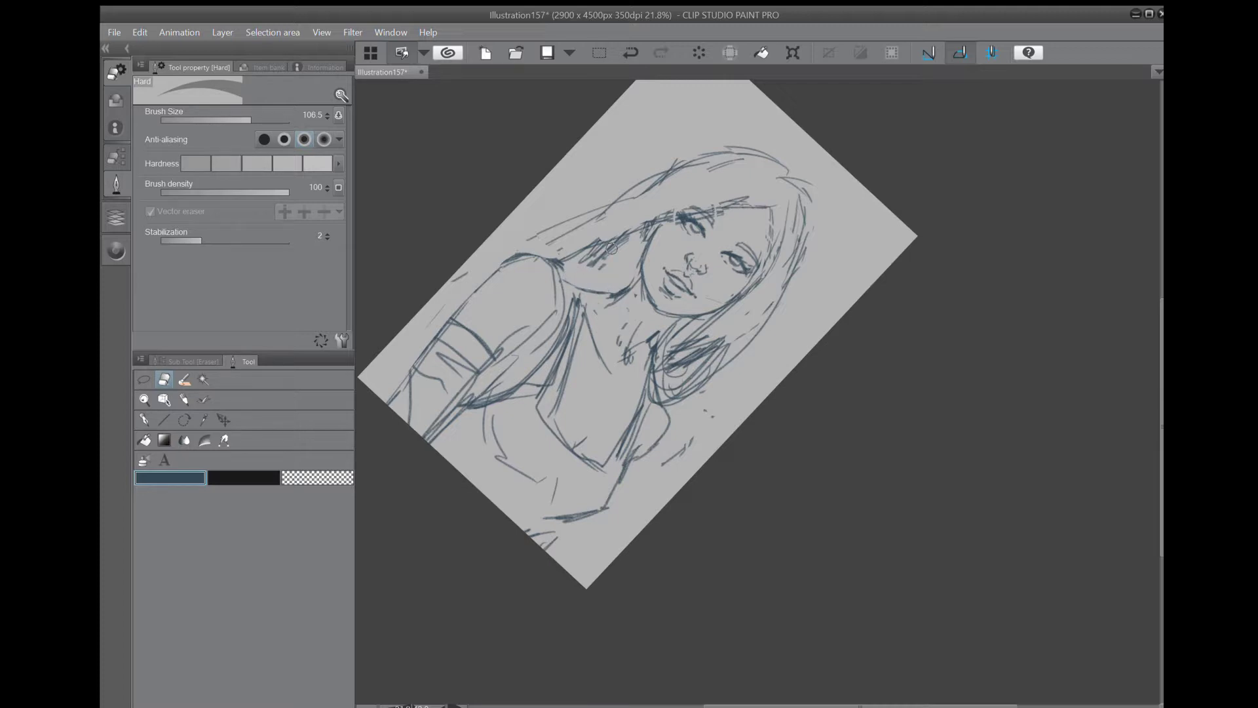
{"action": "left_click_drag", "start_coordinate": [605, 526], "coordinate": [612, 557]}
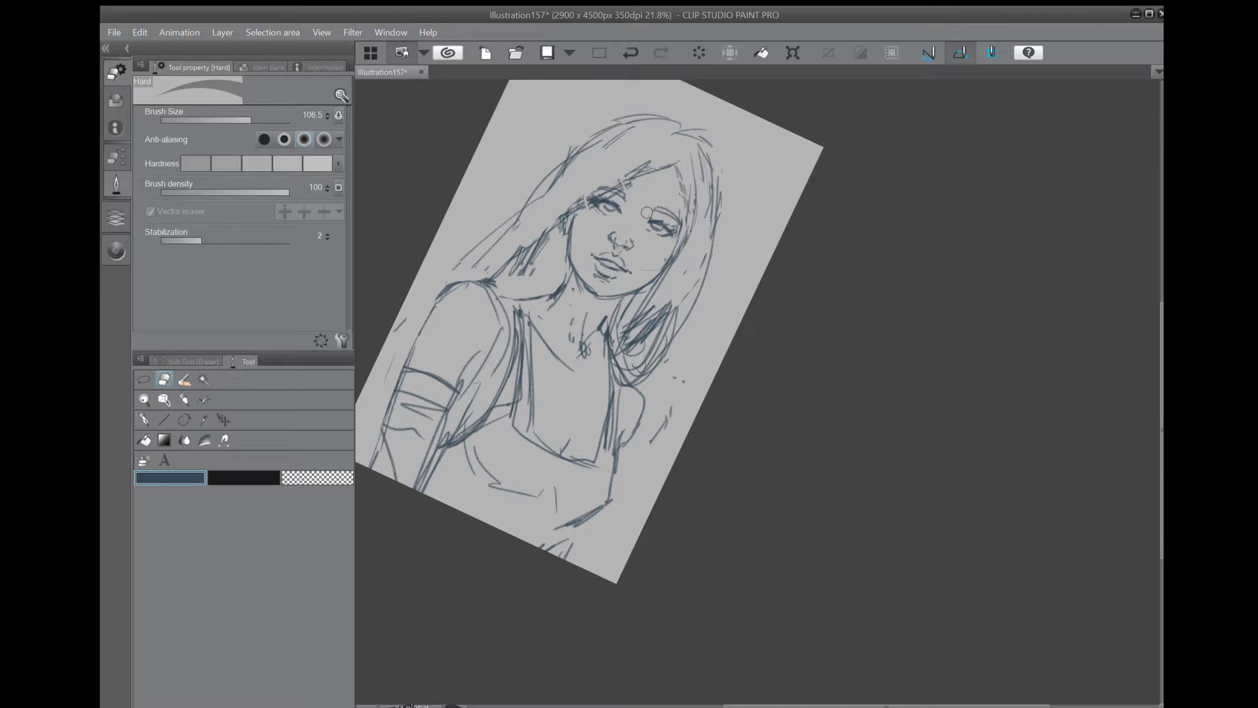
{"action": "left_click_drag", "start_coordinate": [647, 213], "coordinate": [653, 229]}
{"action": "mouse_move", "coordinate": [667, 282]}
{"action": "left_mouse_down"}
{"action": "mouse_move", "coordinate": [627, 306]}
{"action": "mouse_move", "coordinate": [657, 368]}
{"action": "left_mouse_up"}
{"action": "mouse_move", "coordinate": [705, 311]}
{"action": "left_mouse_down"}
{"action": "mouse_move", "coordinate": [696, 358]}
{"action": "mouse_move", "coordinate": [721, 336]}
{"action": "left_mouse_up"}
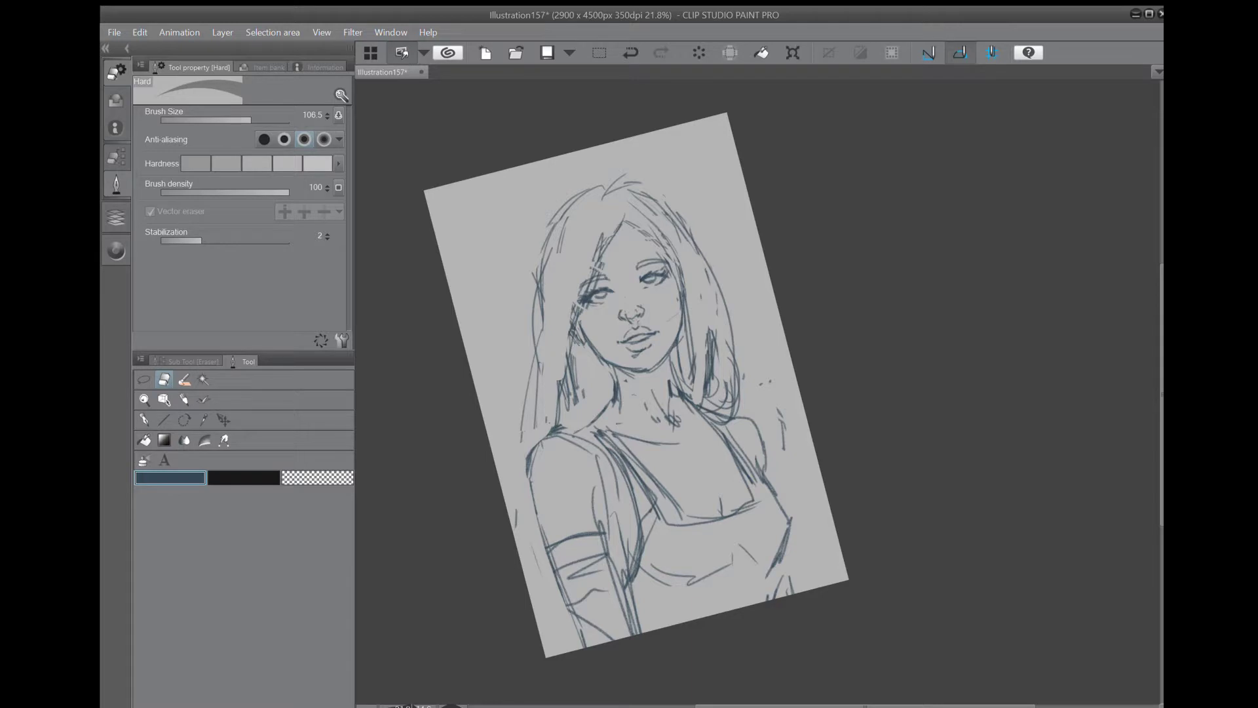
Add a new layer beneath the sketch and prepare a 286.7 size brush with a muted reddish skin tone.
{"action": "left_click", "coordinate": [116, 217]}
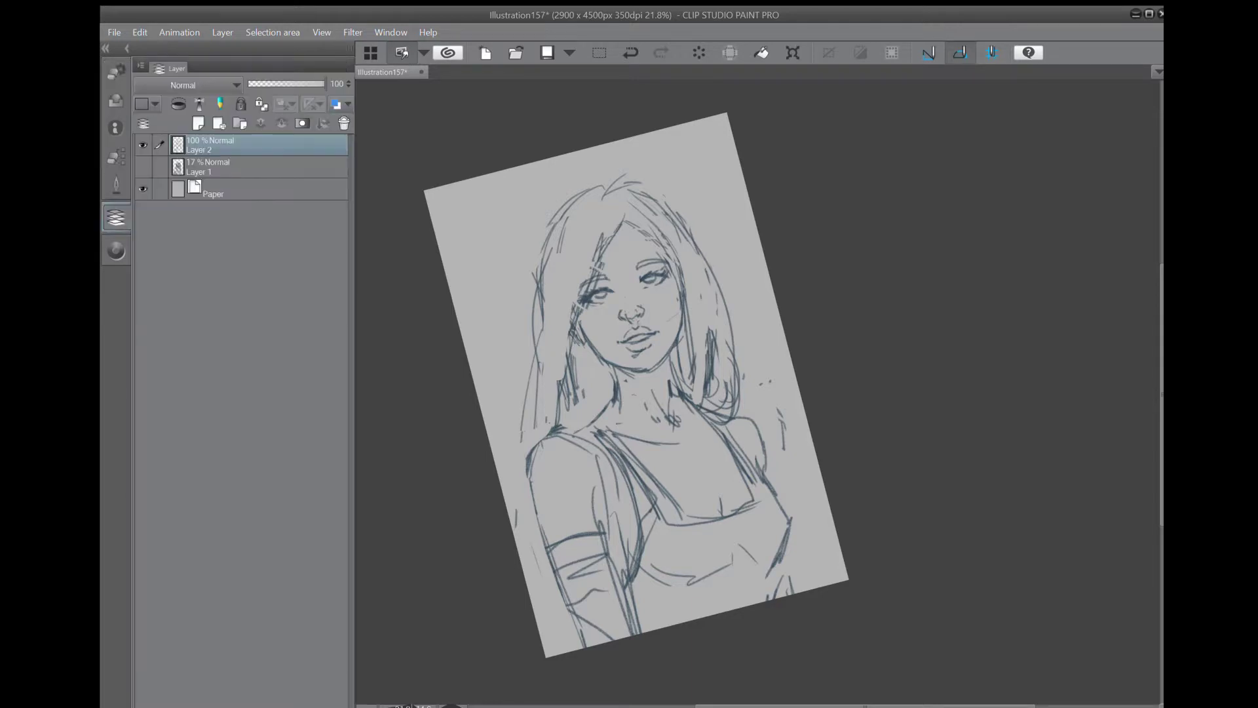
{"action": "left_click", "coordinate": [201, 126]}
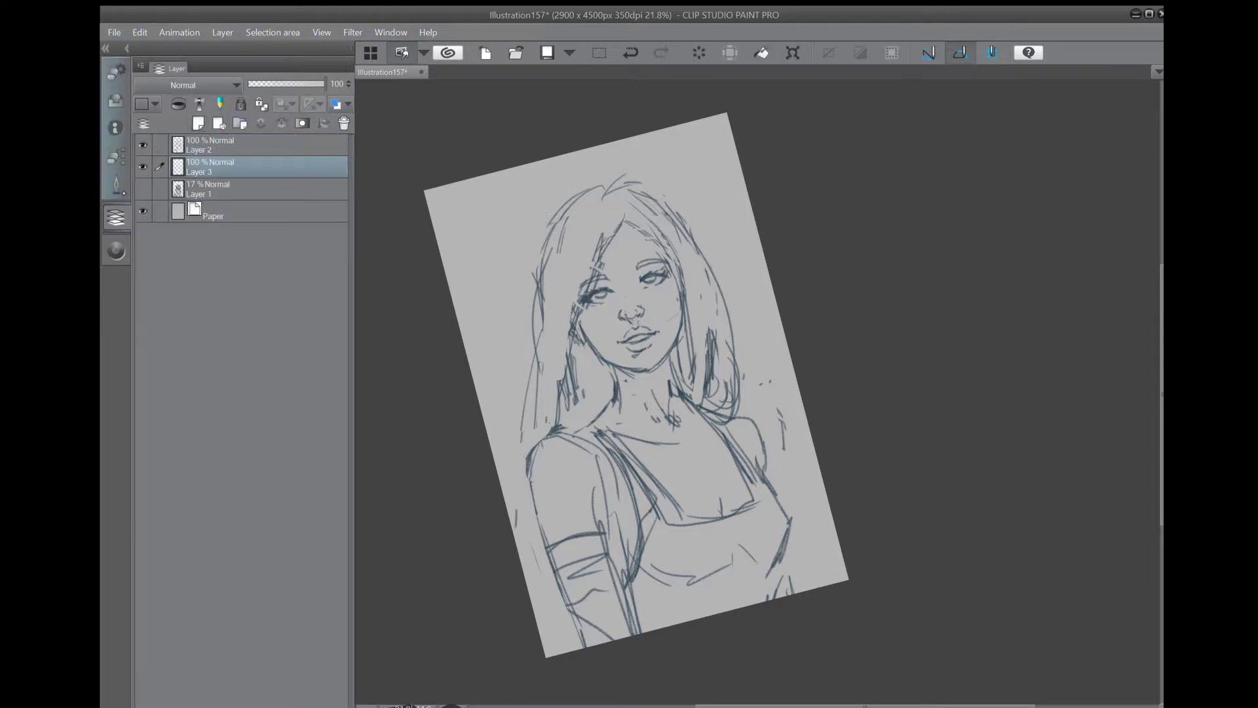
{"action": "left_click", "coordinate": [115, 185]}
{"action": "left_click", "coordinate": [184, 379]}
{"action": "left_click_drag", "start_coordinate": [253, 120], "coordinate": [264, 121]}
{"action": "left_click", "coordinate": [116, 251]}
{"action": "left_click", "coordinate": [164, 325]}
{"action": "left_click", "coordinate": [211, 374]}
Block in the flat skin tone on the face, neck, shoulders, chest, arm and hand.
{"action": "mouse_move", "coordinate": [600, 255]}
{"action": "left_mouse_down"}
{"action": "mouse_move", "coordinate": [599, 335]}
{"action": "mouse_move", "coordinate": [622, 223]}
{"action": "mouse_move", "coordinate": [646, 235]}
{"action": "mouse_move", "coordinate": [658, 282]}
{"action": "mouse_move", "coordinate": [680, 261]}
{"action": "mouse_move", "coordinate": [627, 354]}
{"action": "mouse_move", "coordinate": [645, 366]}
{"action": "mouse_move", "coordinate": [633, 384]}
{"action": "mouse_move", "coordinate": [642, 416]}
{"action": "mouse_move", "coordinate": [662, 413]}
{"action": "mouse_move", "coordinate": [596, 357]}
{"action": "left_mouse_up"}
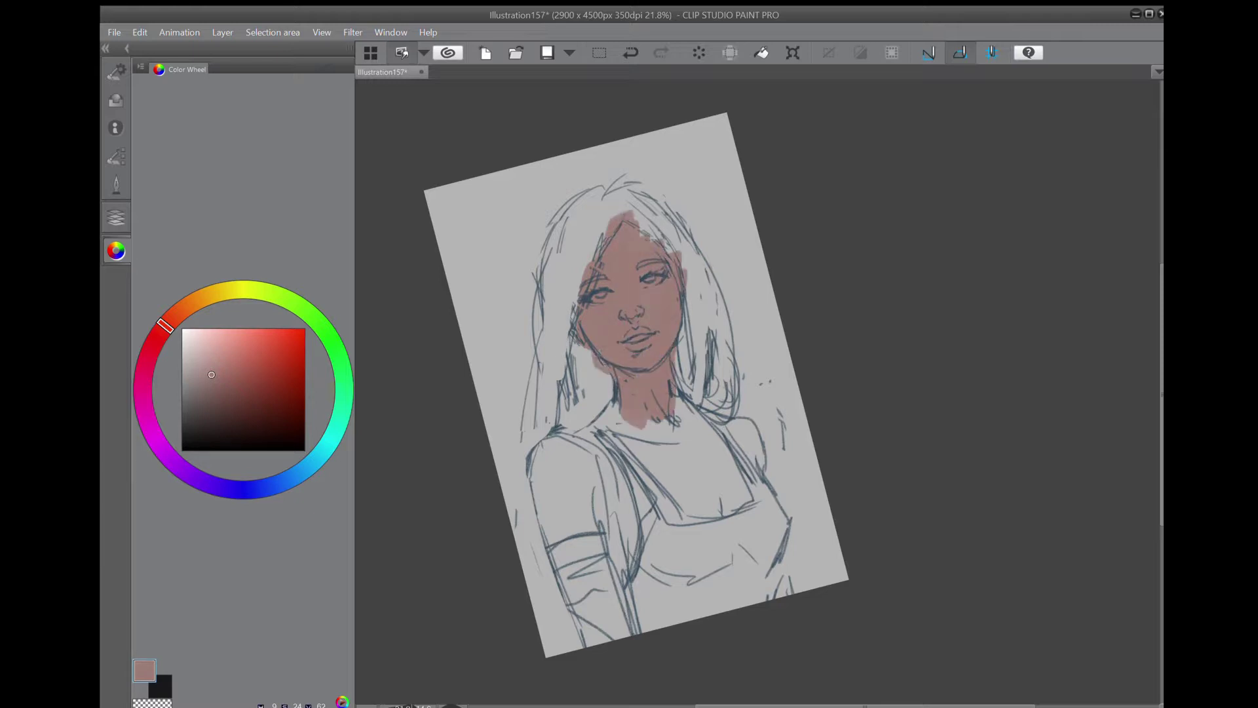
{"action": "mouse_move", "coordinate": [619, 409]}
{"action": "left_mouse_down"}
{"action": "mouse_move", "coordinate": [649, 426]}
{"action": "mouse_move", "coordinate": [576, 439]}
{"action": "mouse_move", "coordinate": [550, 524]}
{"action": "mouse_move", "coordinate": [583, 537]}
{"action": "left_mouse_up"}
{"action": "mouse_move", "coordinate": [593, 452]}
{"action": "left_mouse_down"}
{"action": "mouse_move", "coordinate": [589, 639]}
{"action": "mouse_move", "coordinate": [623, 590]}
{"action": "mouse_move", "coordinate": [613, 652]}
{"action": "left_mouse_up"}
{"action": "mouse_move", "coordinate": [599, 452]}
{"action": "left_mouse_down"}
{"action": "mouse_move", "coordinate": [612, 553]}
{"action": "mouse_move", "coordinate": [622, 458]}
{"action": "mouse_move", "coordinate": [639, 554]}
{"action": "mouse_move", "coordinate": [622, 583]}
{"action": "mouse_move", "coordinate": [642, 475]}
{"action": "mouse_move", "coordinate": [606, 403]}
{"action": "mouse_move", "coordinate": [561, 462]}
{"action": "left_mouse_up"}
{"action": "mouse_move", "coordinate": [655, 423]}
{"action": "left_mouse_down"}
{"action": "mouse_move", "coordinate": [673, 503]}
{"action": "mouse_move", "coordinate": [667, 438]}
{"action": "mouse_move", "coordinate": [732, 492]}
{"action": "mouse_move", "coordinate": [703, 530]}
{"action": "mouse_move", "coordinate": [736, 456]}
{"action": "mouse_move", "coordinate": [674, 401]}
{"action": "mouse_move", "coordinate": [751, 460]}
{"action": "mouse_move", "coordinate": [700, 522]}
{"action": "mouse_move", "coordinate": [759, 522]}
{"action": "mouse_move", "coordinate": [780, 586]}
{"action": "left_mouse_up"}
{"action": "left_click_drag", "start_coordinate": [608, 569], "coordinate": [592, 650]}
{"action": "left_click_drag", "start_coordinate": [626, 698], "coordinate": [362, 529]}
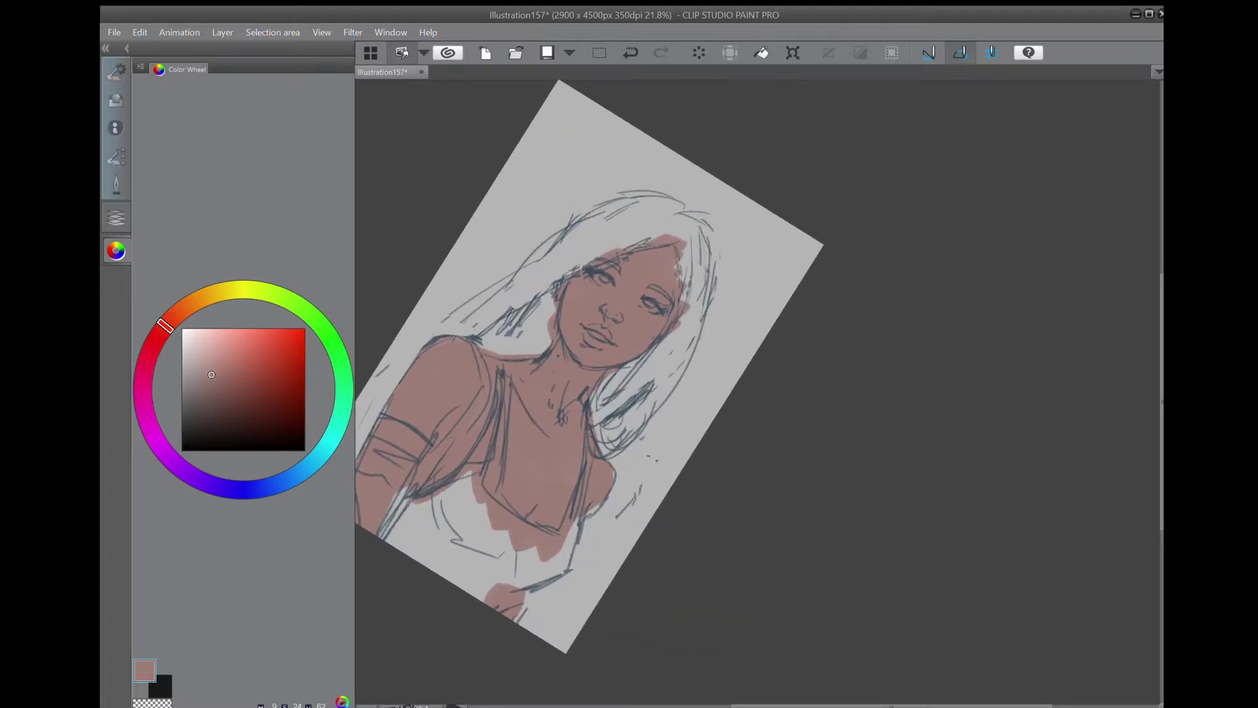
Erase skin colour spilling past the face outline and touch up the base tone along the arm and body.
{"action": "left_click", "coordinate": [124, 193]}
{"action": "left_click", "coordinate": [165, 379]}
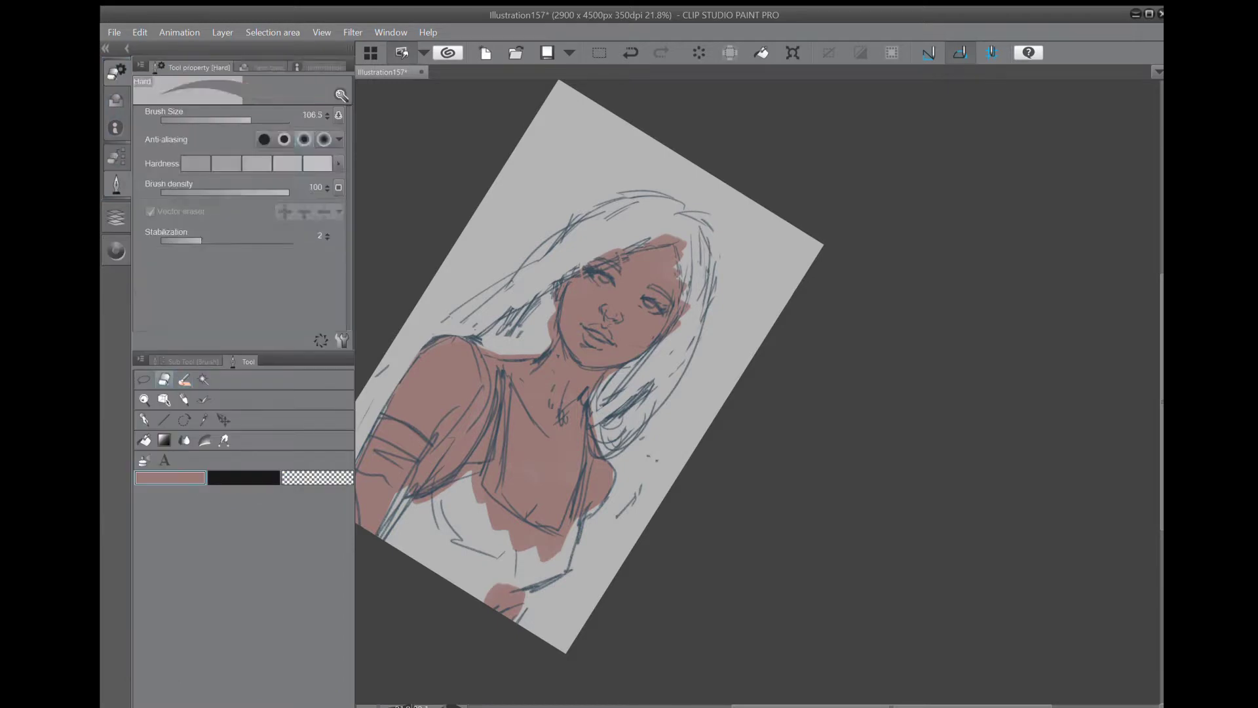
{"action": "left_click_drag", "start_coordinate": [549, 318], "coordinate": [549, 333]}
{"action": "key", "text": "b"}
{"action": "left_click_drag", "start_coordinate": [573, 530], "coordinate": [598, 507]}
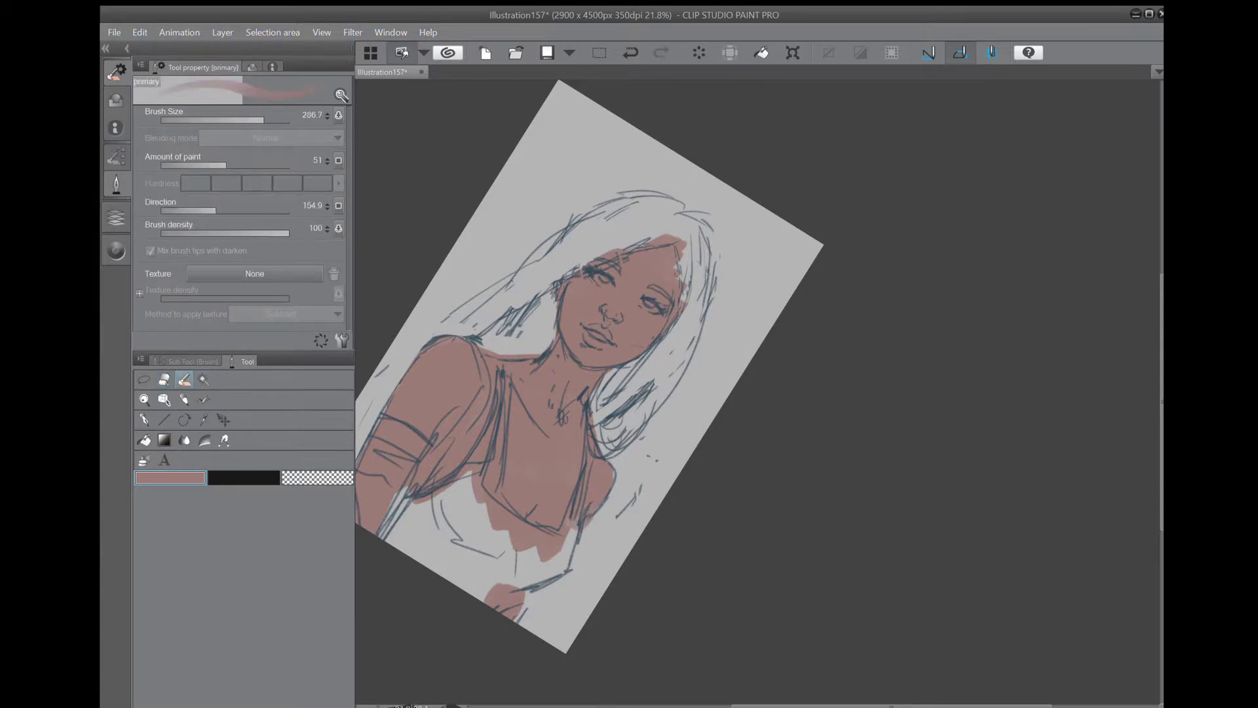
{"action": "left_click_drag", "start_coordinate": [381, 527], "coordinate": [401, 484]}
{"action": "left_click_drag", "start_coordinate": [525, 426], "coordinate": [563, 501]}
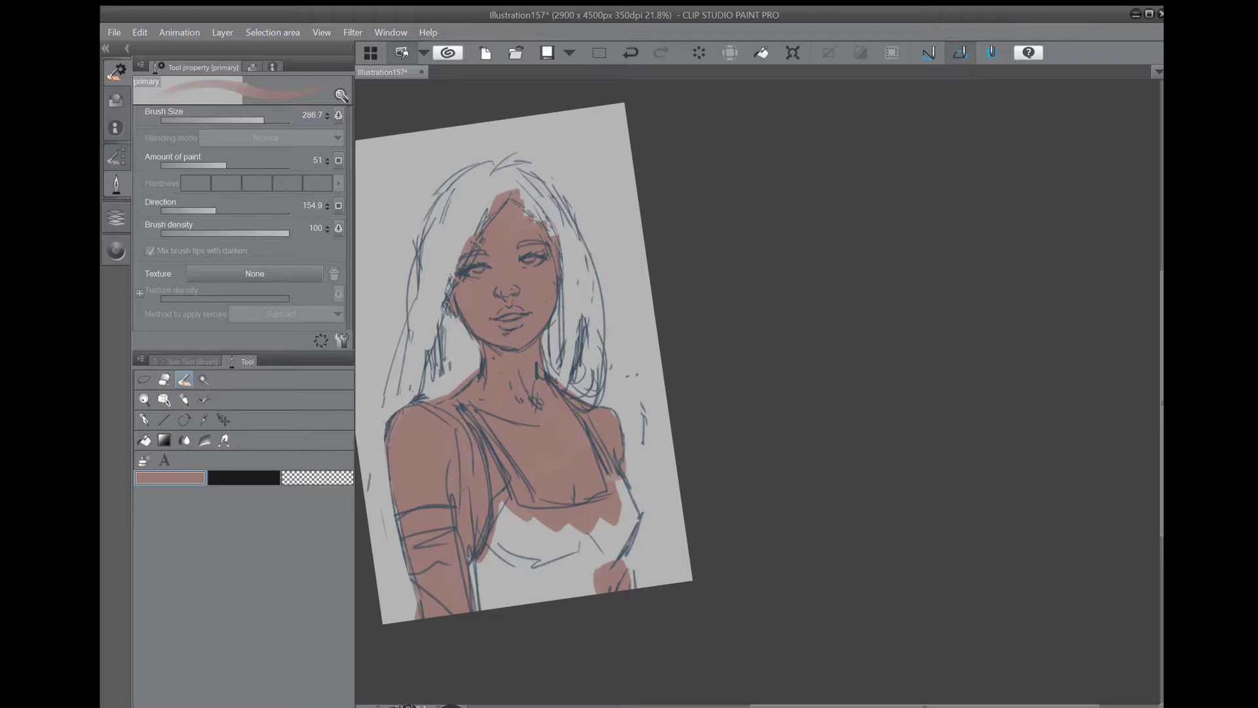
Choose a dark red and paint shadow on the face's left side and jaw, undoing a first diagonal stroke.
{"action": "left_click", "coordinate": [116, 250]}
{"action": "left_click", "coordinate": [165, 344]}
{"action": "left_click", "coordinate": [258, 397]}
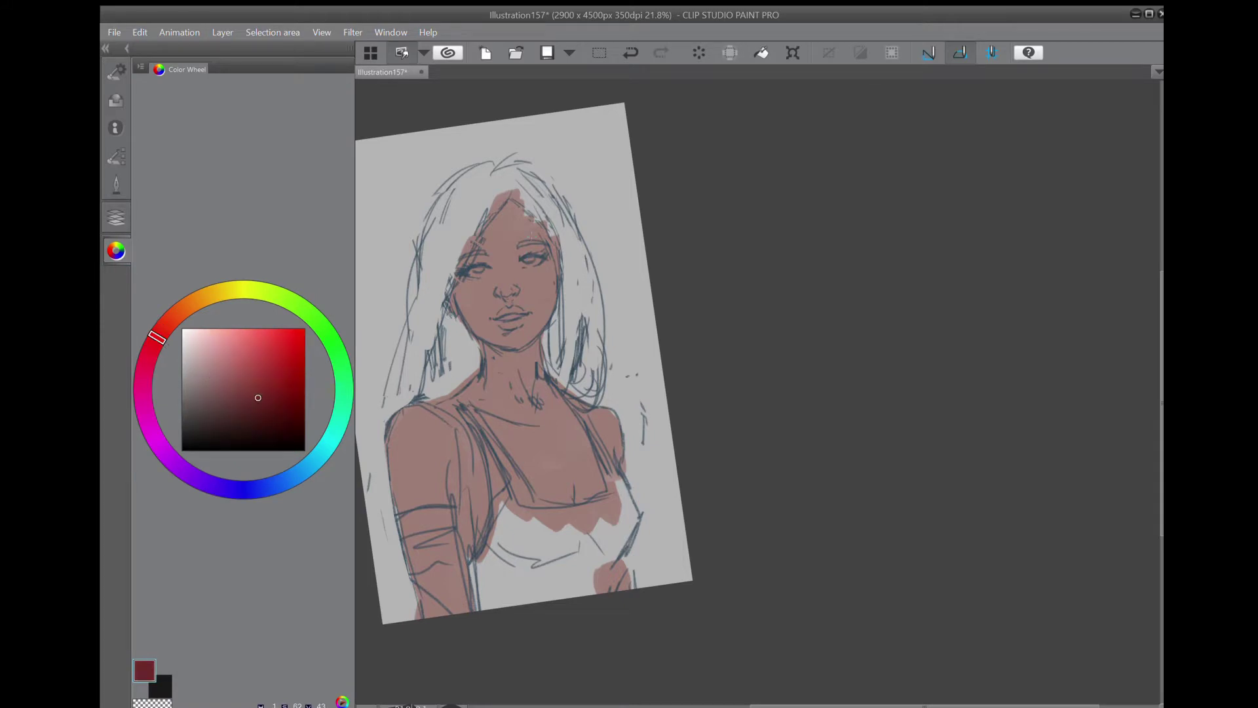
{"action": "mouse_move", "coordinate": [506, 211]}
{"action": "left_mouse_down"}
{"action": "mouse_move", "coordinate": [483, 234]}
{"action": "mouse_move", "coordinate": [450, 352]}
{"action": "left_mouse_up"}
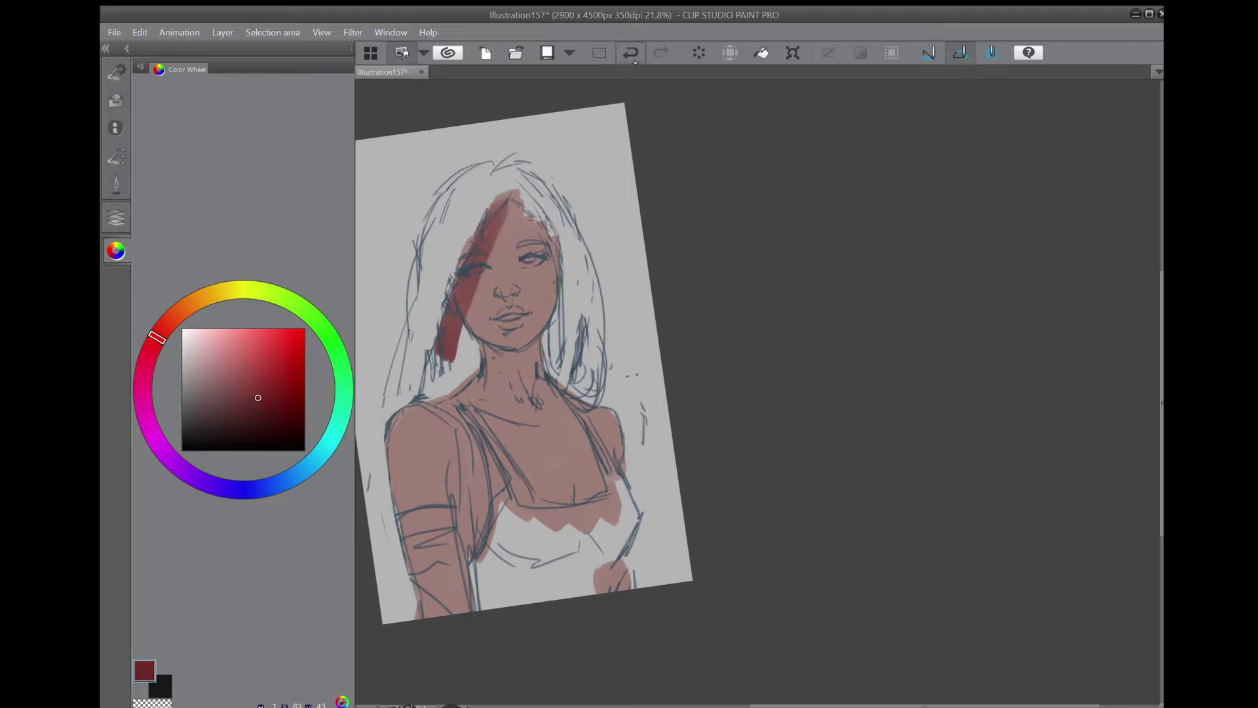
{"action": "left_click", "coordinate": [630, 52]}
{"action": "left_click_drag", "start_coordinate": [490, 256], "coordinate": [488, 290]}
{"action": "left_click_drag", "start_coordinate": [478, 344], "coordinate": [511, 357]}
{"action": "left_click_drag", "start_coordinate": [462, 273], "coordinate": [486, 353]}
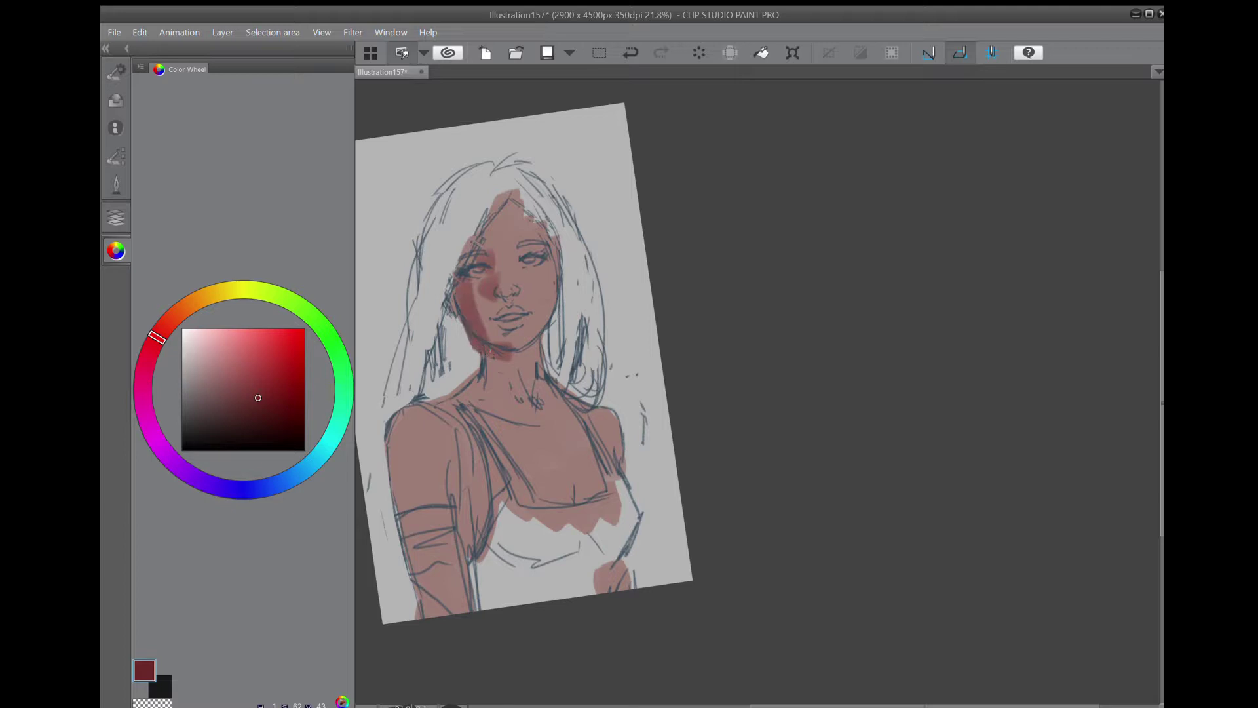
Soften the face shadow with a lighter rosy red and extend it along the left hairline and neck.
{"action": "left_click", "coordinate": [226, 370]}
{"action": "left_click_drag", "start_coordinate": [466, 285], "coordinate": [477, 327]}
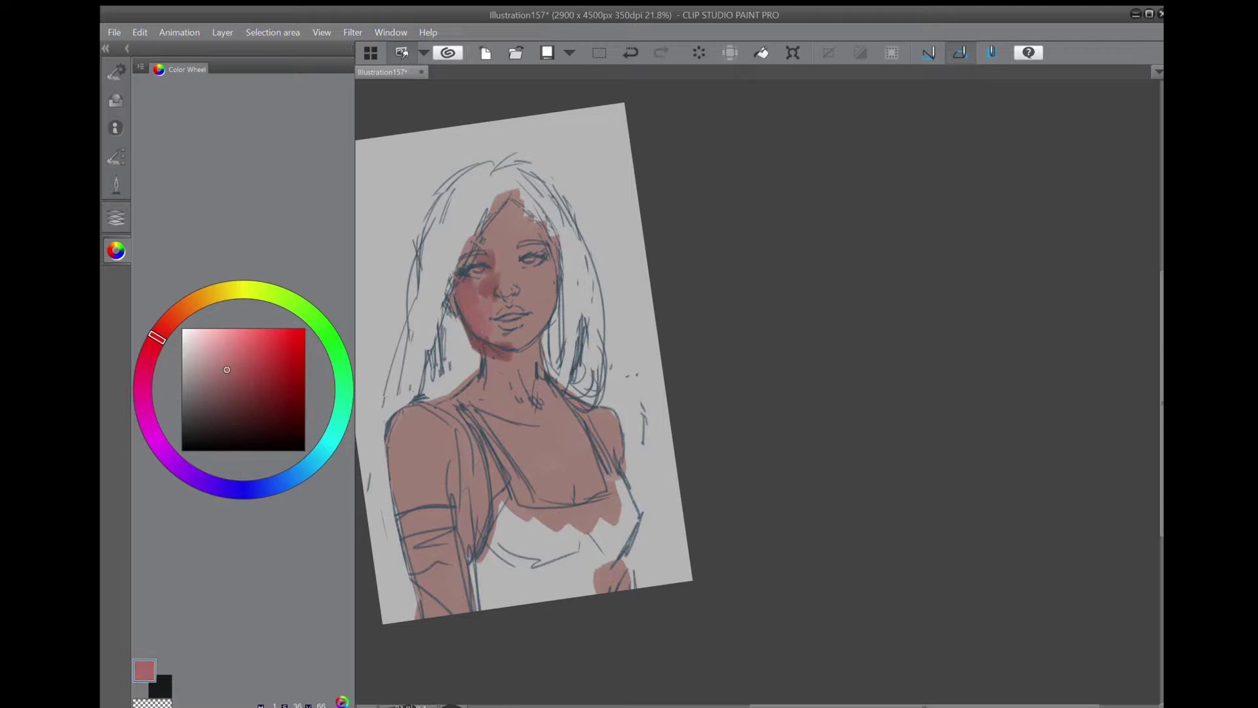
{"action": "left_click_drag", "start_coordinate": [486, 207], "coordinate": [471, 247]}
{"action": "mouse_move", "coordinate": [492, 355]}
{"action": "left_mouse_down"}
{"action": "mouse_move", "coordinate": [484, 372]}
{"action": "mouse_move", "coordinate": [429, 397]}
{"action": "mouse_move", "coordinate": [483, 397]}
{"action": "left_mouse_up"}
Shade under the chin, the armpit, cleavage, hand and outer left arm with a muted brownish red.
{"action": "left_click", "coordinate": [226, 382]}
{"action": "left_click", "coordinate": [162, 329]}
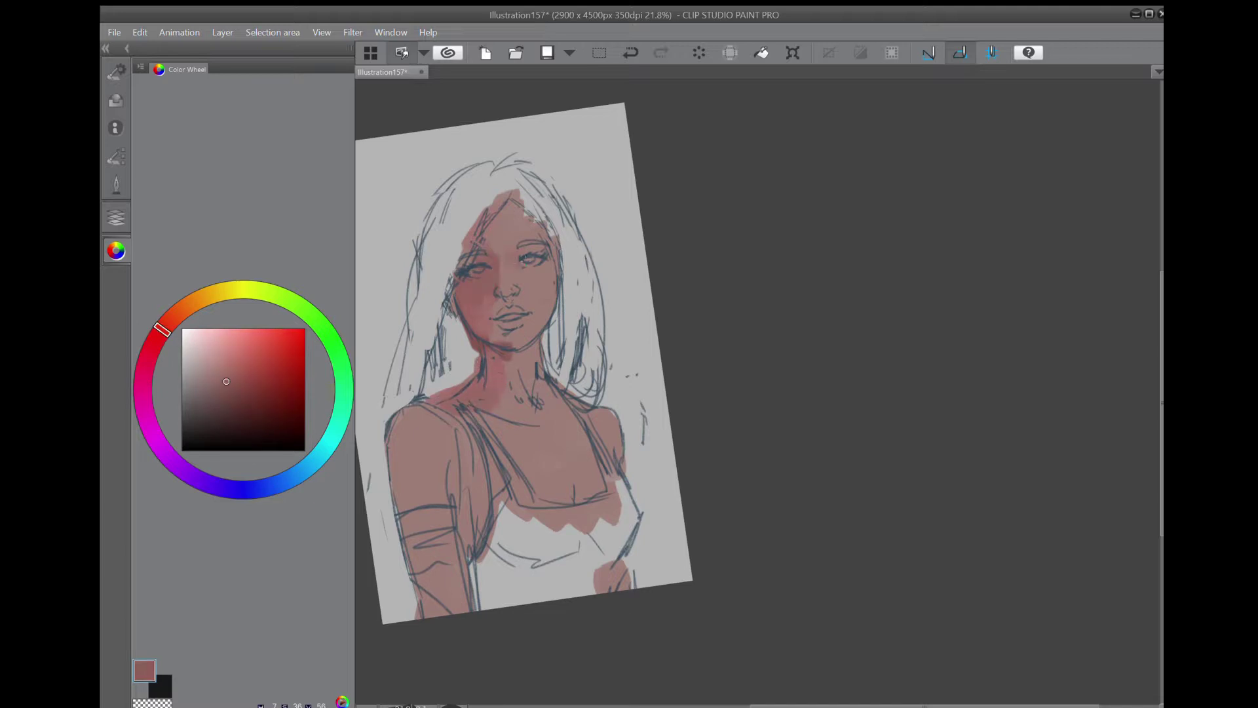
{"action": "mouse_move", "coordinate": [491, 338]}
{"action": "left_mouse_down"}
{"action": "mouse_move", "coordinate": [517, 361]}
{"action": "mouse_move", "coordinate": [480, 358]}
{"action": "mouse_move", "coordinate": [496, 358]}
{"action": "mouse_move", "coordinate": [498, 336]}
{"action": "left_mouse_up"}
{"action": "mouse_move", "coordinate": [484, 484]}
{"action": "left_mouse_down"}
{"action": "mouse_move", "coordinate": [465, 531]}
{"action": "mouse_move", "coordinate": [481, 528]}
{"action": "left_mouse_up"}
{"action": "left_click_drag", "start_coordinate": [470, 517], "coordinate": [459, 543]}
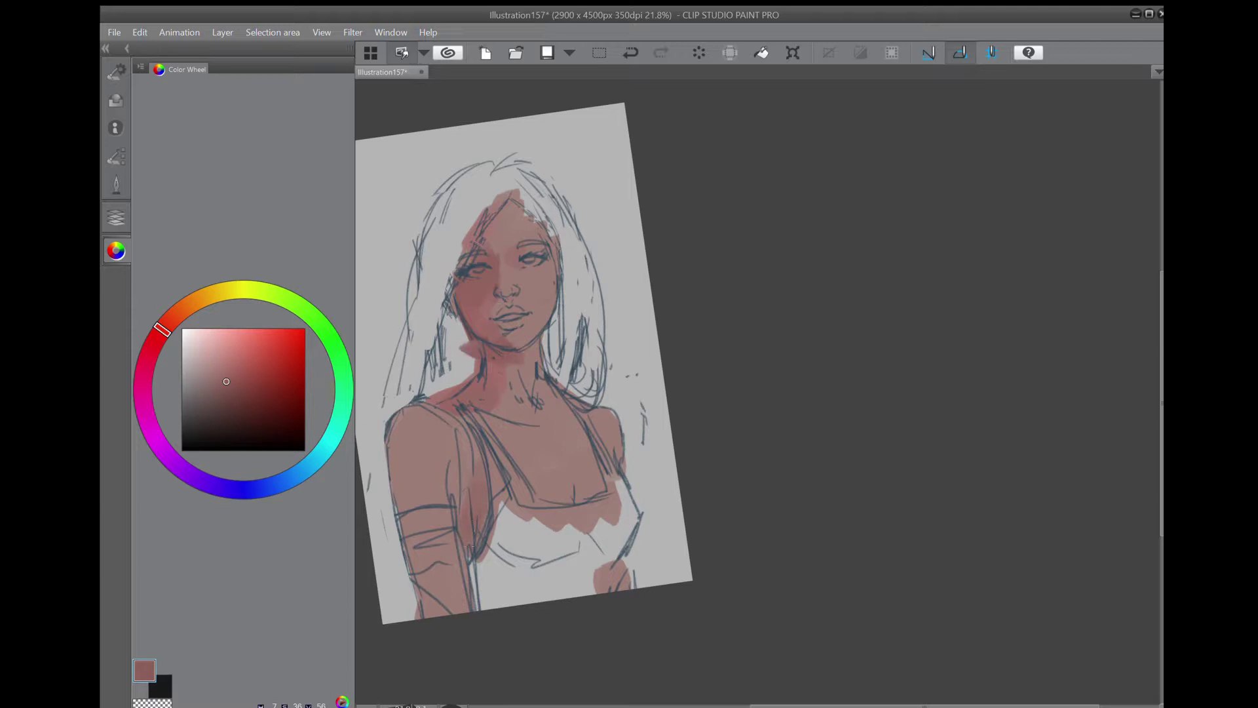
{"action": "left_click_drag", "start_coordinate": [558, 485], "coordinate": [569, 499]}
{"action": "left_click_drag", "start_coordinate": [599, 580], "coordinate": [606, 595]}
{"action": "left_click_drag", "start_coordinate": [396, 434], "coordinate": [423, 606]}
{"action": "left_click_drag", "start_coordinate": [415, 512], "coordinate": [422, 564]}
{"action": "left_click_drag", "start_coordinate": [429, 606], "coordinate": [432, 617]}
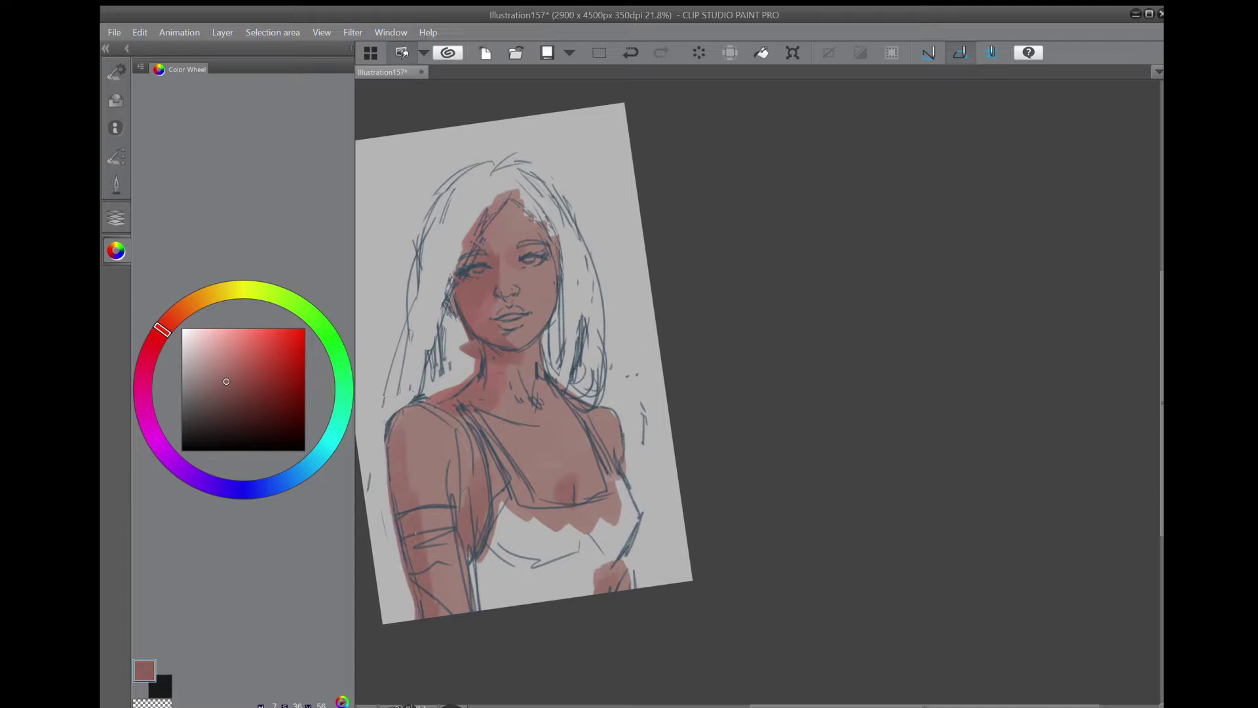
Paint light peach highlights on the forehead, nose, right cheek, neck, chest, shoulders, upper arm and hand.
{"action": "left_click", "coordinate": [210, 348]}
{"action": "left_click", "coordinate": [172, 318]}
{"action": "mouse_move", "coordinate": [530, 268]}
{"action": "left_mouse_down"}
{"action": "mouse_move", "coordinate": [552, 280]}
{"action": "mouse_move", "coordinate": [505, 288]}
{"action": "mouse_move", "coordinate": [522, 289]}
{"action": "mouse_move", "coordinate": [532, 331]}
{"action": "left_mouse_up"}
{"action": "mouse_move", "coordinate": [507, 233]}
{"action": "left_mouse_down"}
{"action": "mouse_move", "coordinate": [524, 224]}
{"action": "mouse_move", "coordinate": [533, 334]}
{"action": "left_mouse_up"}
{"action": "left_click_drag", "start_coordinate": [556, 259], "coordinate": [517, 458]}
{"action": "left_click_drag", "start_coordinate": [612, 406], "coordinate": [604, 464]}
{"action": "left_click_drag", "start_coordinate": [588, 448], "coordinate": [578, 506]}
{"action": "left_click_drag", "start_coordinate": [544, 462], "coordinate": [518, 502]}
{"action": "mouse_move", "coordinate": [552, 469]}
{"action": "left_mouse_down"}
{"action": "mouse_move", "coordinate": [525, 511]}
{"action": "mouse_move", "coordinate": [537, 504]}
{"action": "left_mouse_up"}
{"action": "mouse_move", "coordinate": [459, 434]}
{"action": "left_mouse_down"}
{"action": "mouse_move", "coordinate": [426, 511]}
{"action": "mouse_move", "coordinate": [452, 496]}
{"action": "left_mouse_up"}
{"action": "left_click_drag", "start_coordinate": [631, 569], "coordinate": [606, 591]}
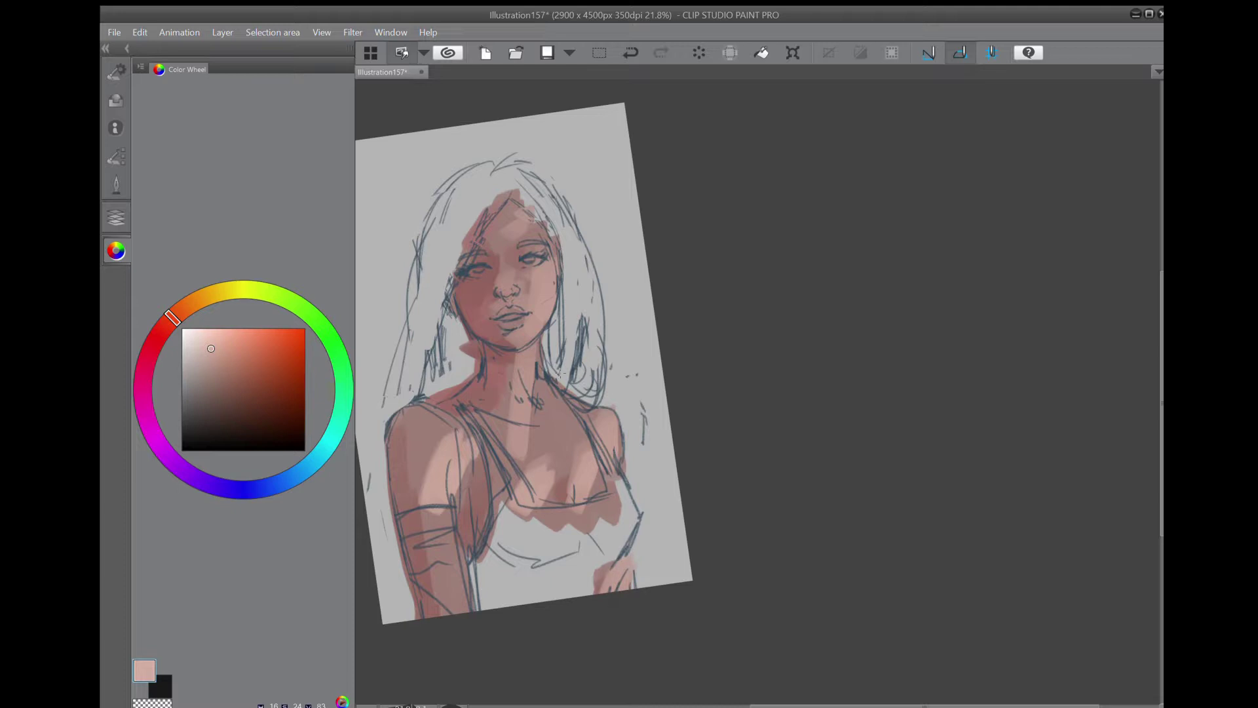
Sweep broad diagonal bands of the light peach tone across the face and touch up the upper chest.
{"action": "mouse_move", "coordinate": [529, 225]}
{"action": "left_mouse_down"}
{"action": "mouse_move", "coordinate": [499, 259]}
{"action": "mouse_move", "coordinate": [545, 229]}
{"action": "mouse_move", "coordinate": [451, 348]}
{"action": "left_mouse_up"}
{"action": "mouse_move", "coordinate": [549, 258]}
{"action": "left_mouse_down"}
{"action": "mouse_move", "coordinate": [559, 267]}
{"action": "mouse_move", "coordinate": [449, 371]}
{"action": "left_mouse_up"}
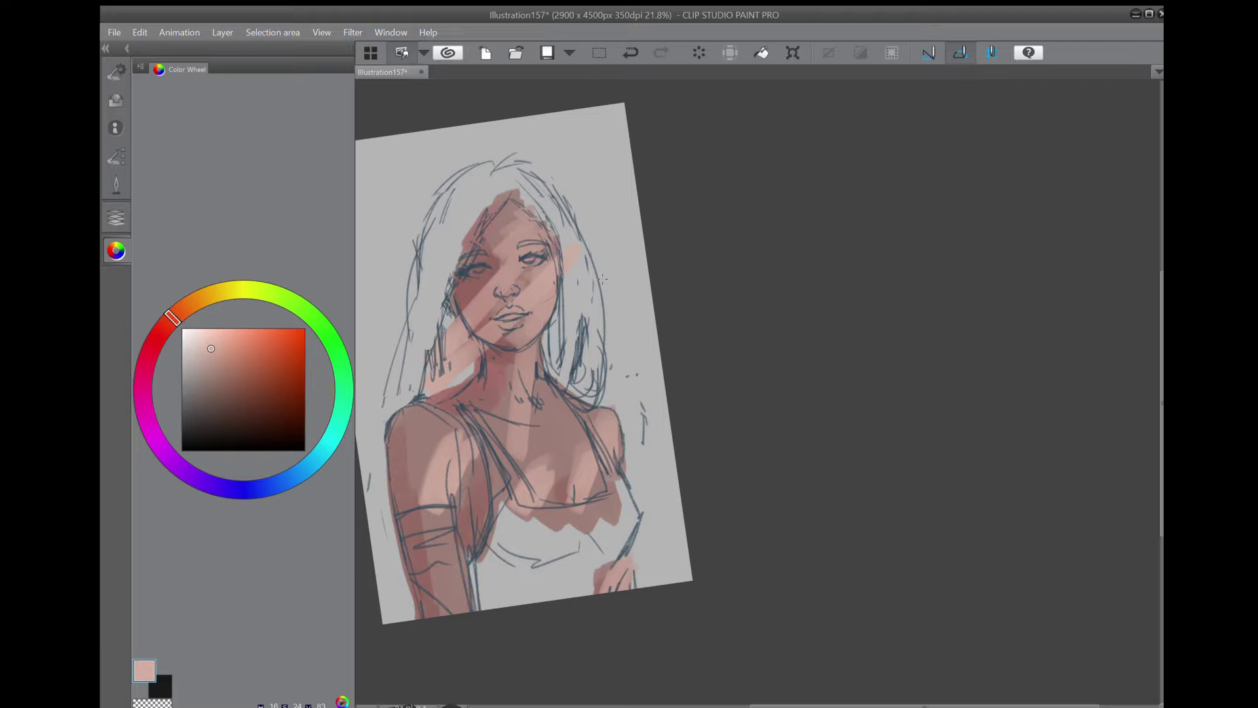
{"action": "scroll", "coordinate": [572, 452], "scroll_direction": "up", "scroll_amount": 1}
{"action": "left_click_drag", "start_coordinate": [536, 403], "coordinate": [592, 386]}
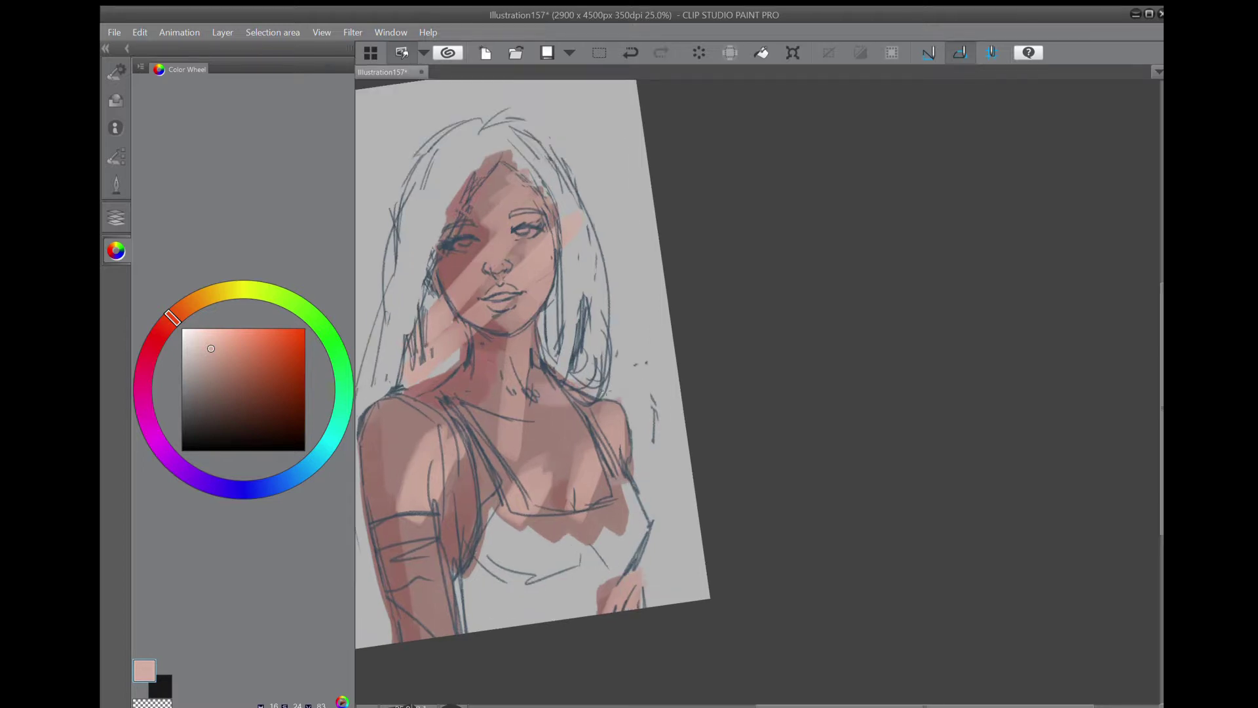
{"action": "mouse_move", "coordinate": [503, 417]}
{"action": "left_mouse_down"}
{"action": "mouse_move", "coordinate": [450, 401]}
{"action": "mouse_move", "coordinate": [438, 445]}
{"action": "left_mouse_up"}
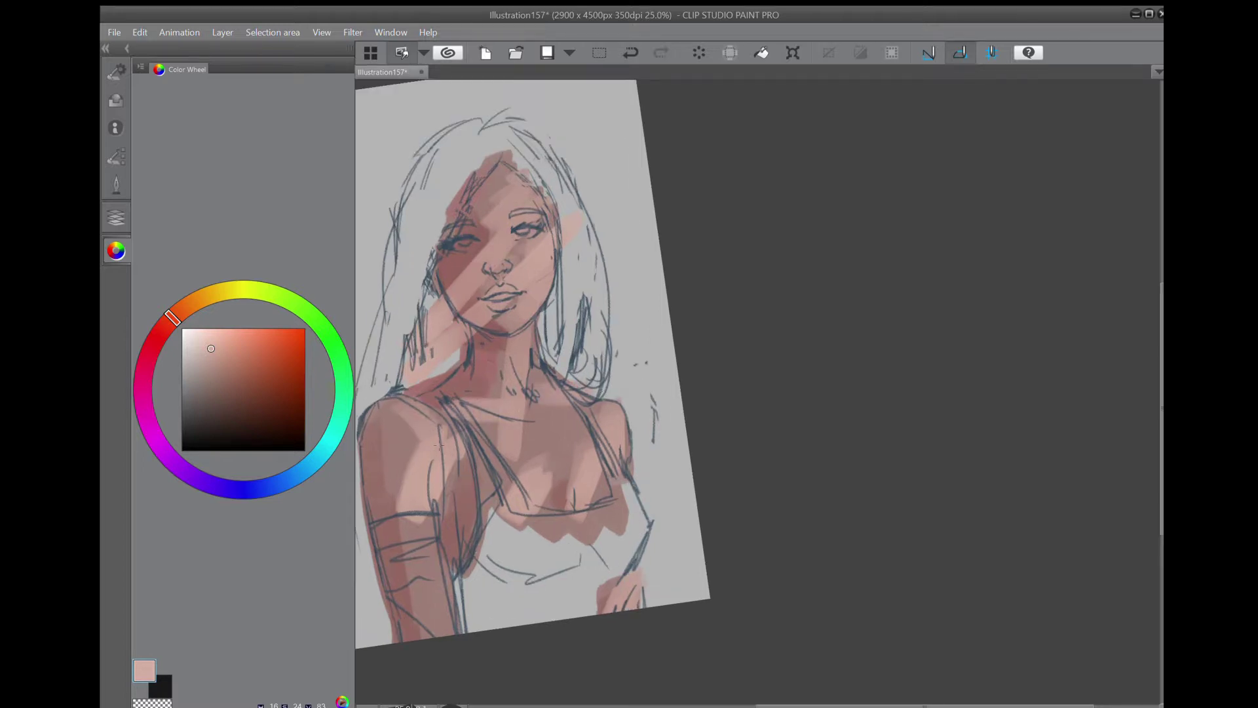
{"action": "scroll", "coordinate": [437, 447], "scroll_direction": "up", "scroll_amount": 3}
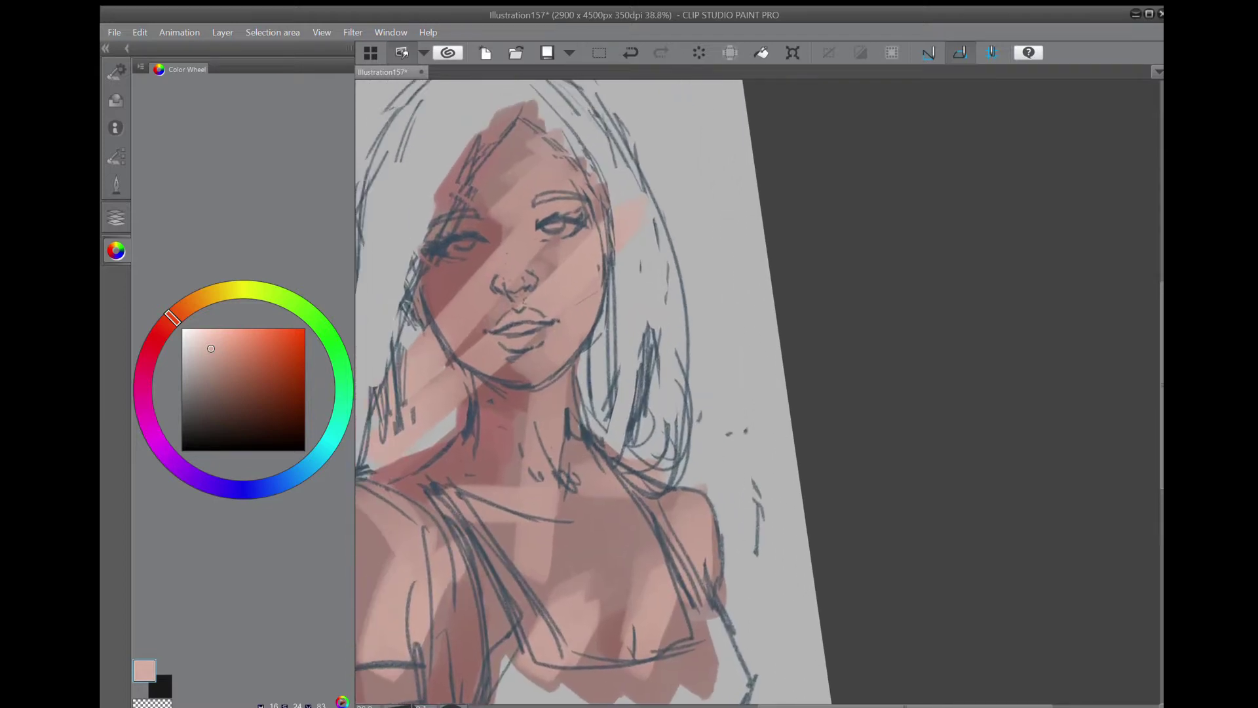
Shade the inner eye sockets, the underside of the nose and the lips with a sampled, then darker, brownish red.
{"action": "left_click", "coordinate": [493, 215], "text": "alt"}
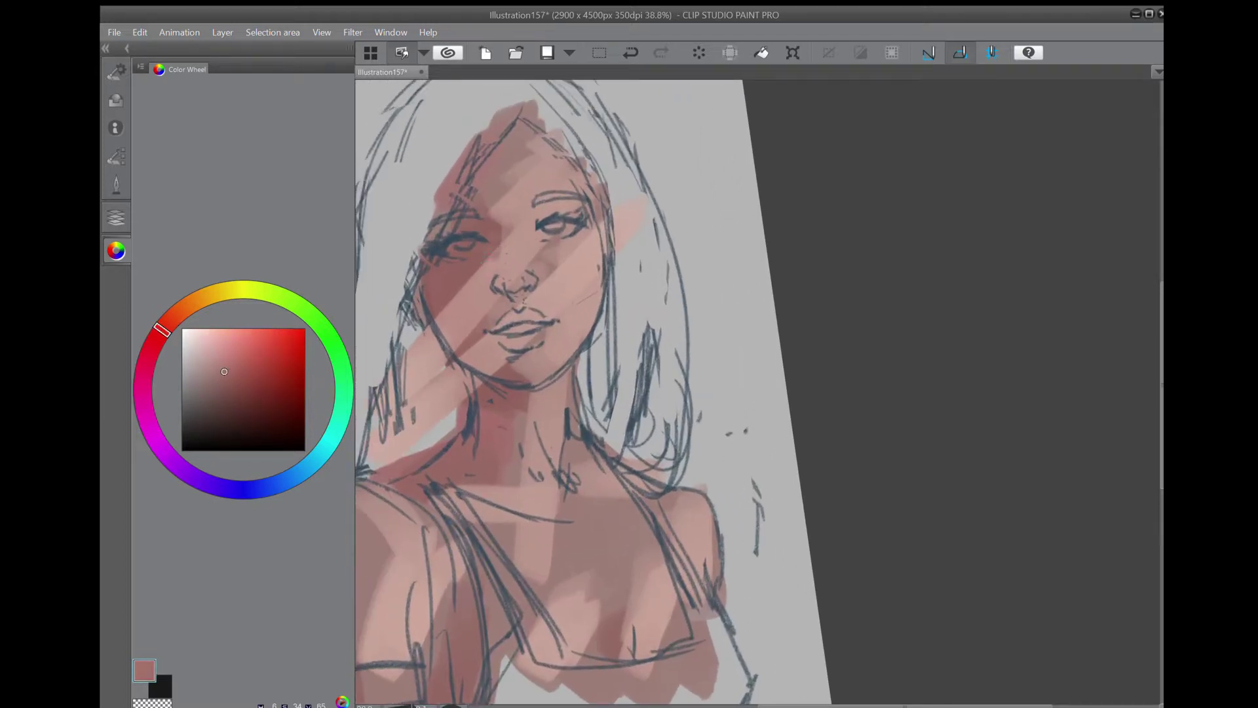
{"action": "left_click_drag", "start_coordinate": [497, 243], "coordinate": [484, 283]}
{"action": "key", "text": "m"}
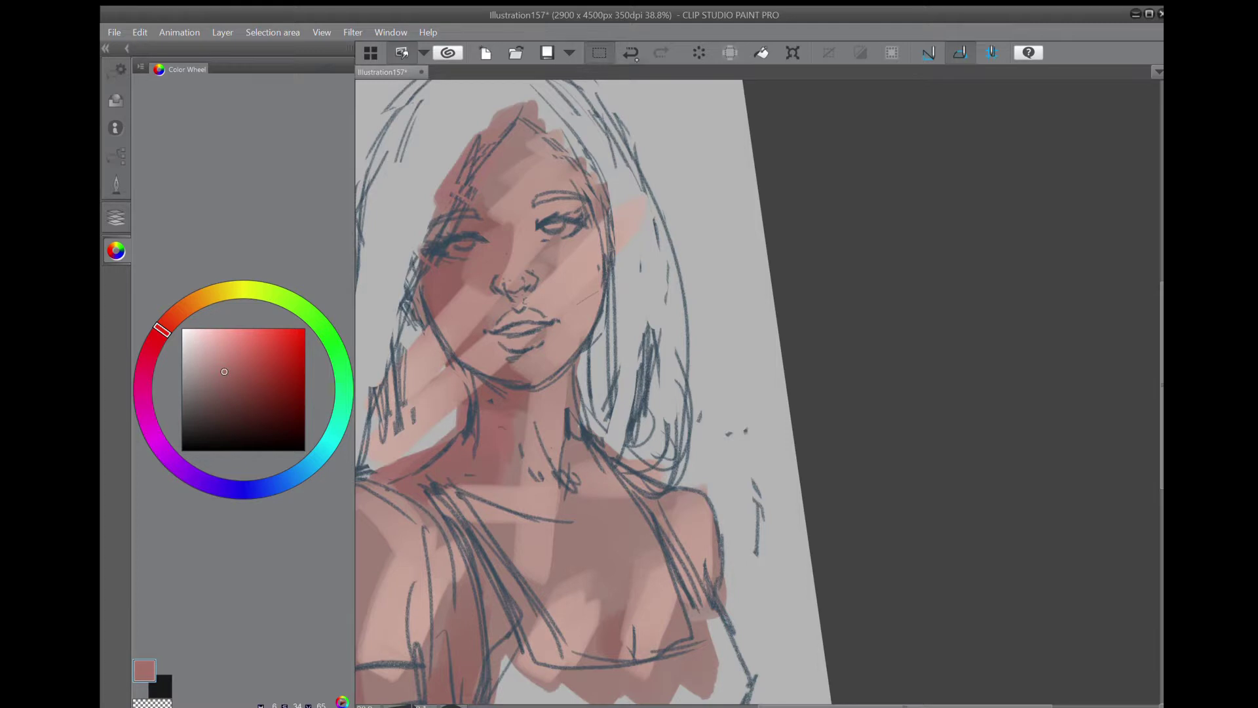
{"action": "key", "text": "m"}
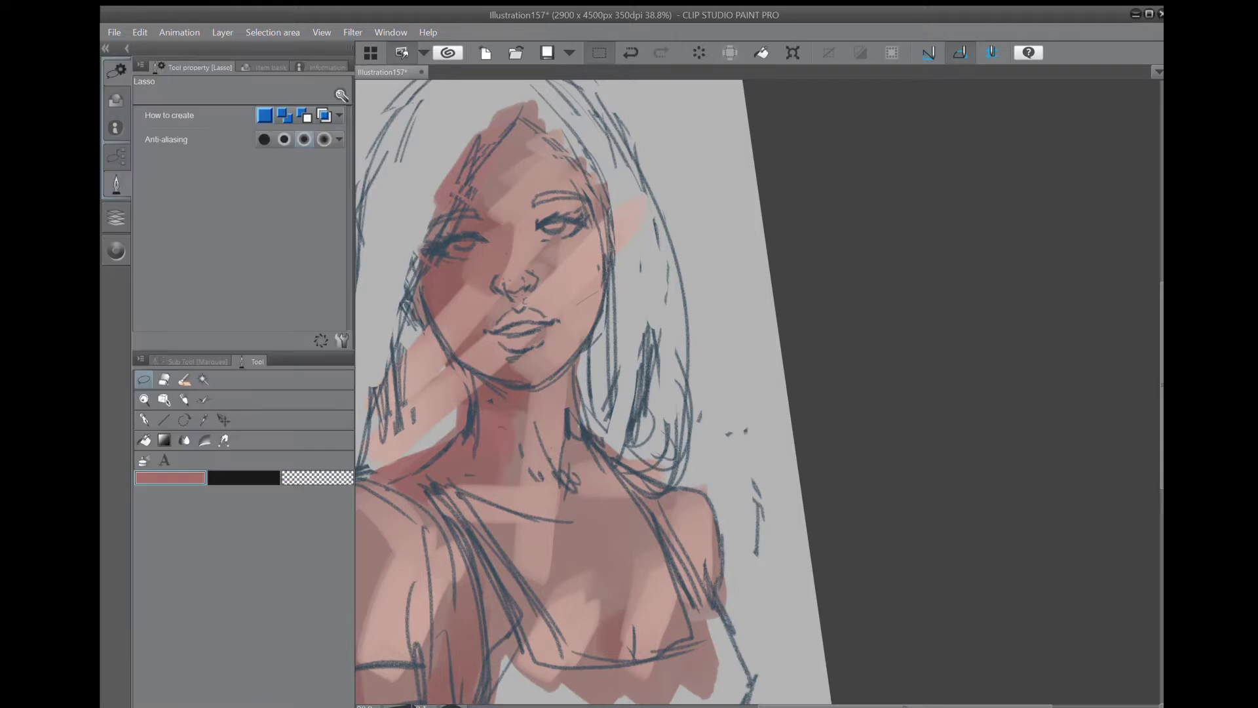
{"action": "key", "text": "b"}
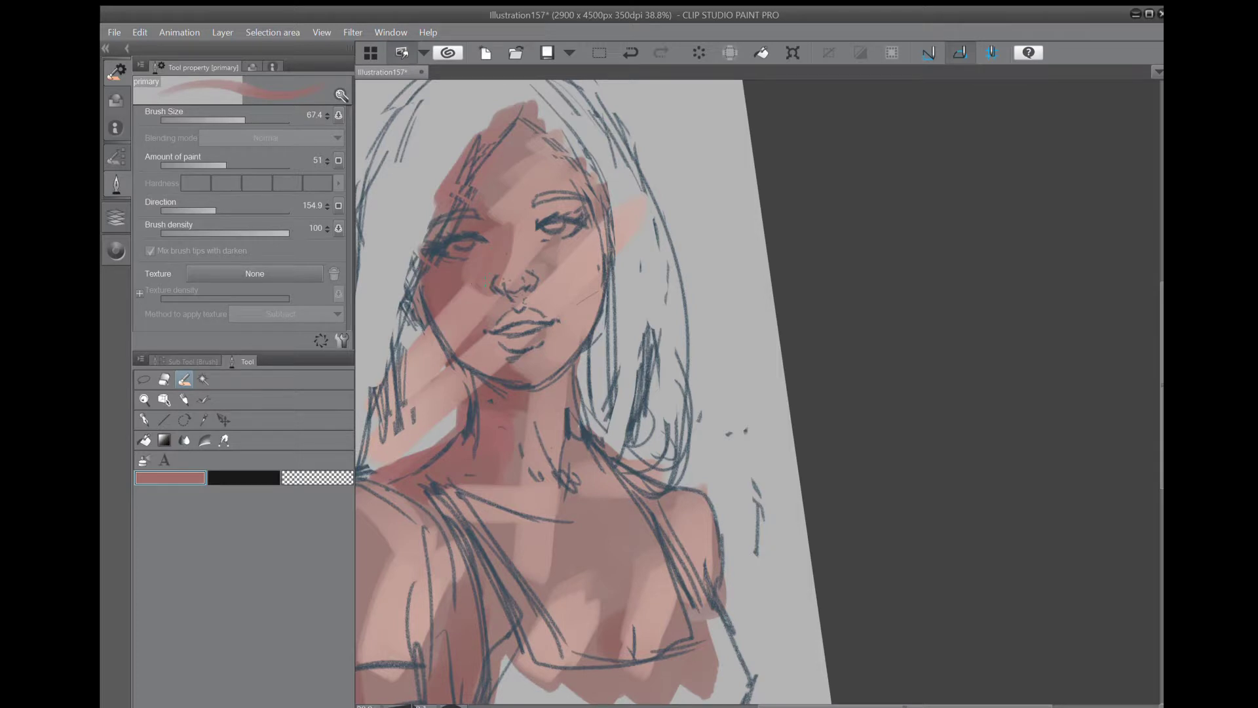
{"action": "left_click_drag", "start_coordinate": [255, 120], "coordinate": [261, 123]}
{"action": "left_click", "coordinate": [116, 250]}
{"action": "left_click", "coordinate": [234, 385]}
{"action": "mouse_move", "coordinate": [499, 241]}
{"action": "left_mouse_down"}
{"action": "mouse_move", "coordinate": [484, 237]}
{"action": "mouse_move", "coordinate": [566, 205]}
{"action": "left_mouse_up"}
{"action": "mouse_move", "coordinate": [501, 285]}
{"action": "left_mouse_down"}
{"action": "mouse_move", "coordinate": [536, 324]}
{"action": "mouse_move", "coordinate": [513, 323]}
{"action": "mouse_move", "coordinate": [506, 340]}
{"action": "mouse_move", "coordinate": [526, 342]}
{"action": "mouse_move", "coordinate": [522, 366]}
{"action": "mouse_move", "coordinate": [496, 389]}
{"action": "left_mouse_up"}
Deepen the lips with a cooler muted red and dab rosy pink blush on both cheeks.
{"action": "left_click", "coordinate": [152, 345]}
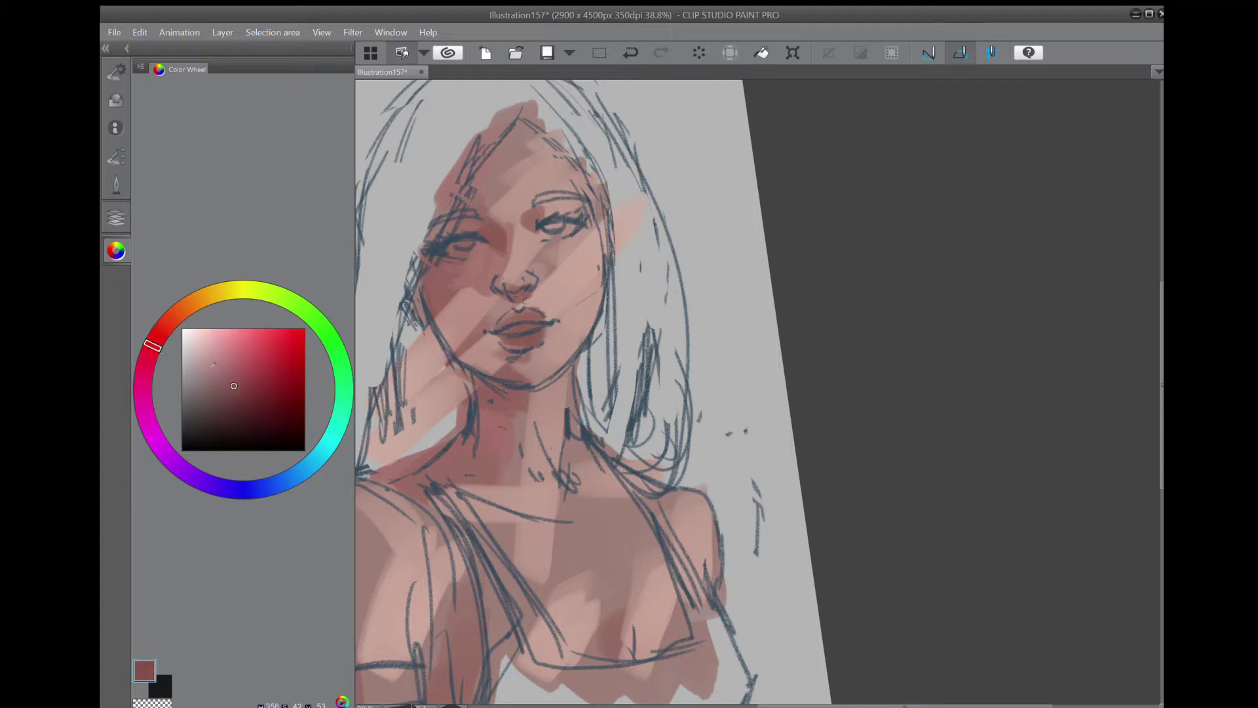
{"action": "mouse_move", "coordinate": [495, 319]}
{"action": "left_mouse_down"}
{"action": "mouse_move", "coordinate": [536, 325]}
{"action": "mouse_move", "coordinate": [532, 342]}
{"action": "mouse_move", "coordinate": [508, 296]}
{"action": "left_mouse_up"}
{"action": "left_click", "coordinate": [210, 356]}
{"action": "left_click_drag", "start_coordinate": [447, 241], "coordinate": [450, 232]}
{"action": "left_click", "coordinate": [241, 358]}
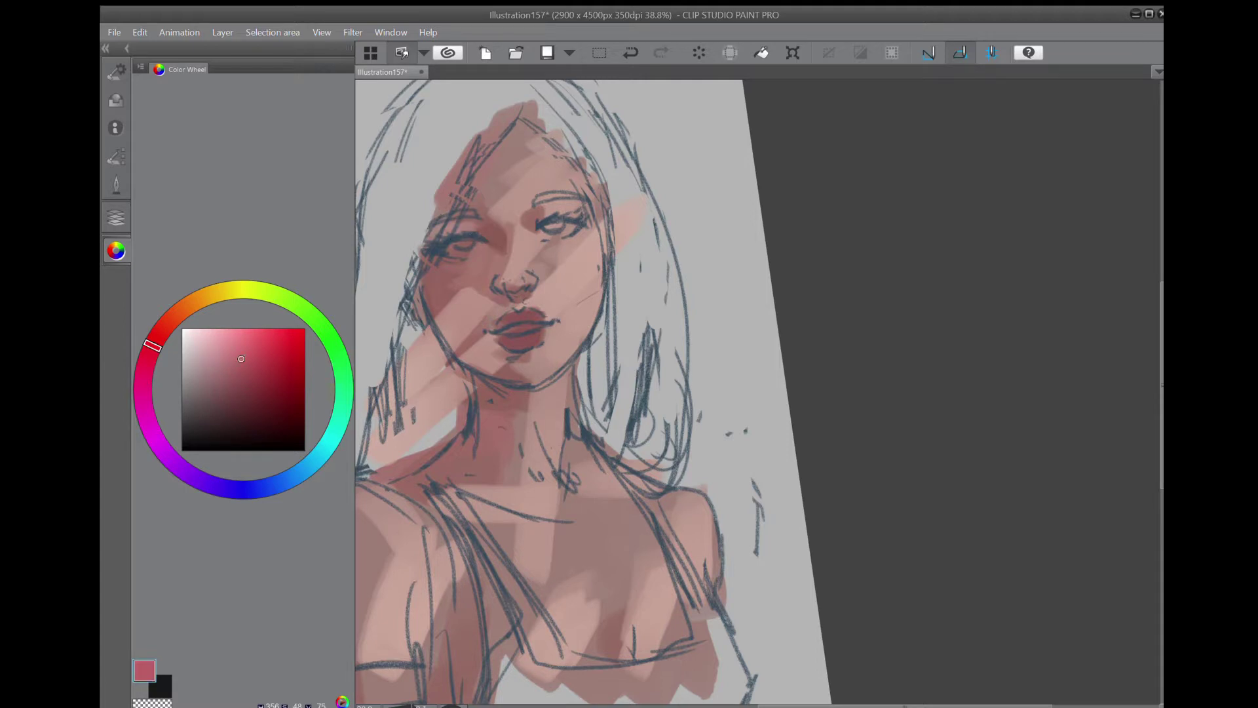
{"action": "left_click_drag", "start_coordinate": [575, 258], "coordinate": [582, 262]}
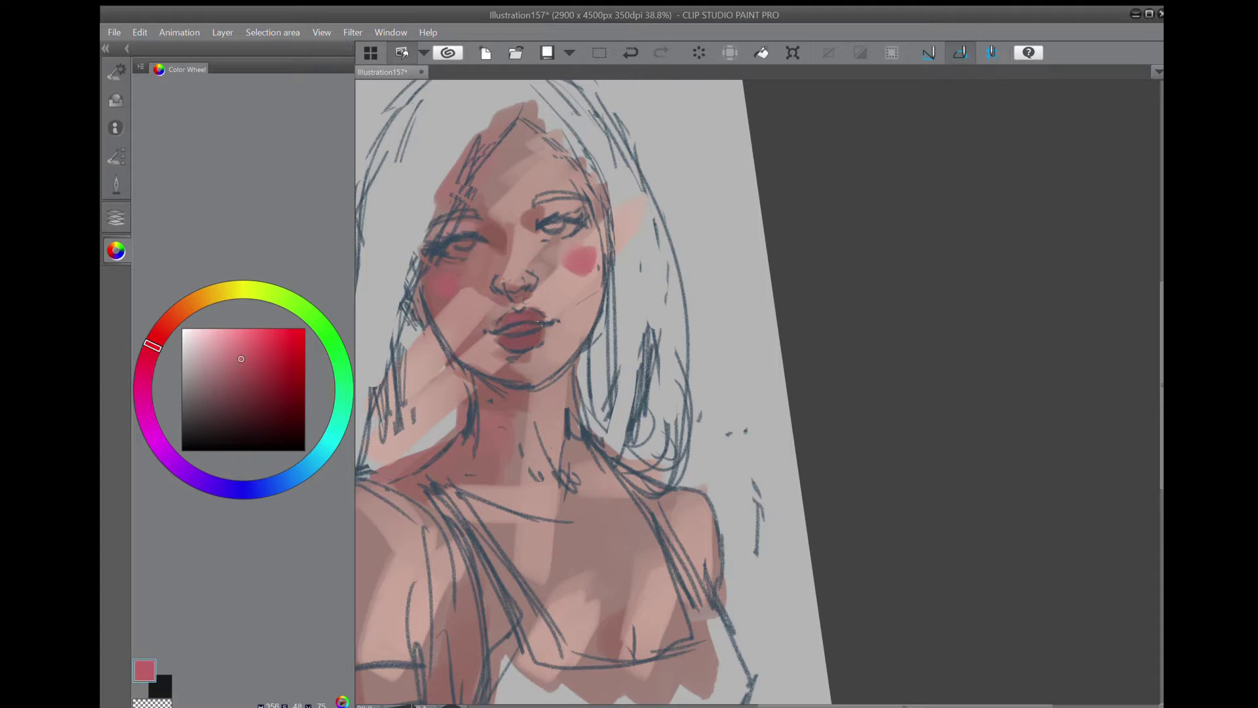
Darken the mouth opening with very dark red and paint the eyes with a pale greyish pink.
{"action": "mouse_move", "coordinate": [194, 352]}
{"action": "left_mouse_down"}
{"action": "mouse_move", "coordinate": [190, 426]}
{"action": "mouse_move", "coordinate": [305, 431]}
{"action": "left_mouse_up"}
{"action": "left_click_drag", "start_coordinate": [511, 331], "coordinate": [500, 331]}
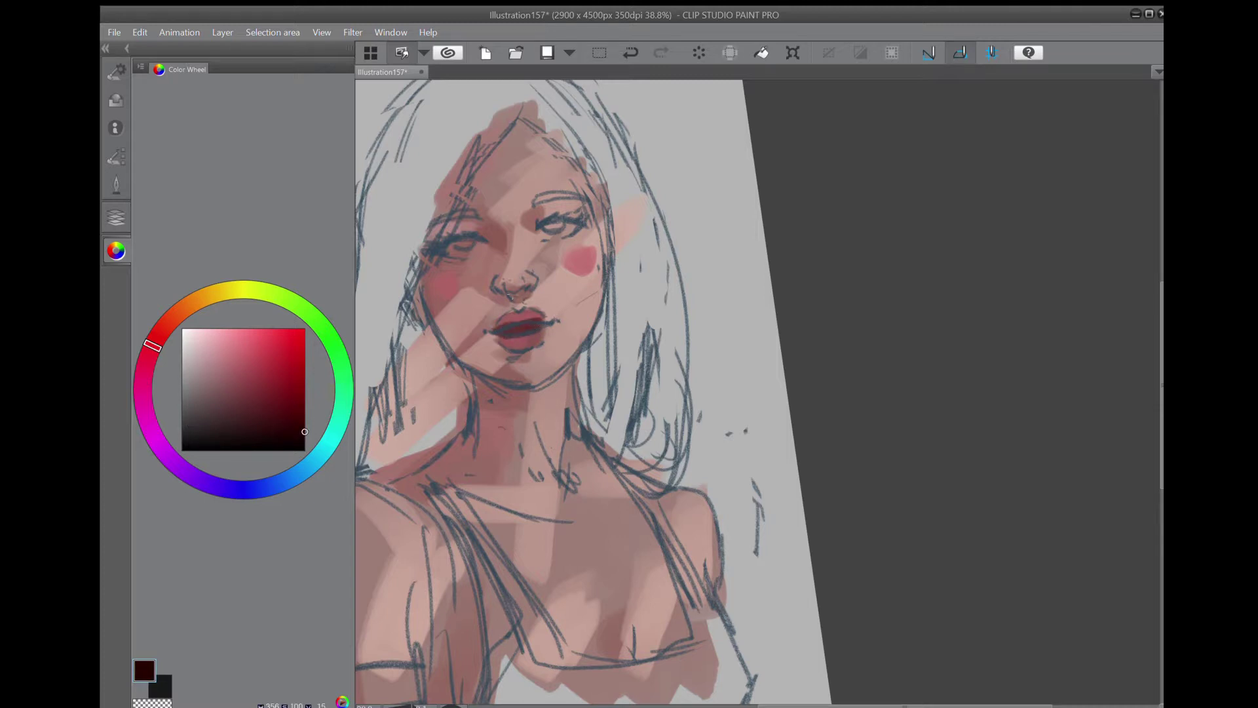
{"action": "scroll", "coordinate": [648, 306], "scroll_direction": "down", "scroll_amount": 1}
{"action": "left_click", "coordinate": [190, 355]}
{"action": "left_click_drag", "start_coordinate": [474, 257], "coordinate": [579, 237]}
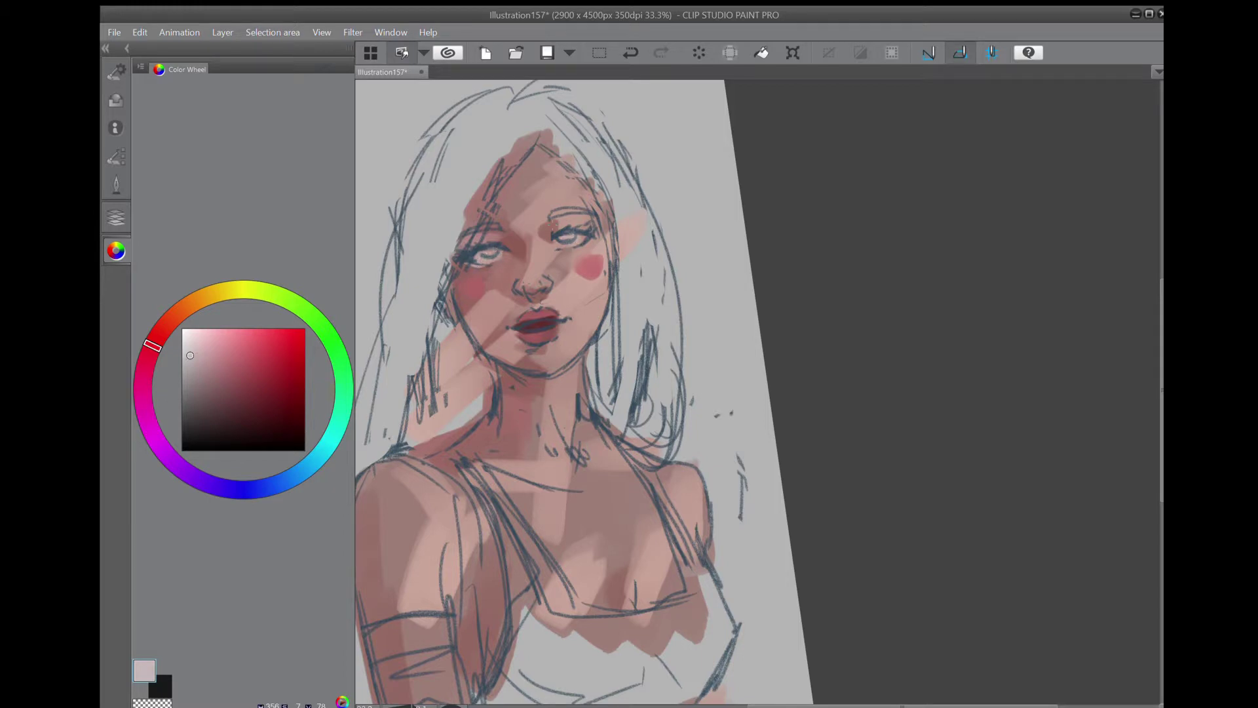
Block in the hair on the left side of the face with a dark slate blue-grey.
{"action": "left_click", "coordinate": [311, 465]}
{"action": "left_click", "coordinate": [211, 352]}
{"action": "left_click_drag", "start_coordinate": [211, 352], "coordinate": [197, 389]}
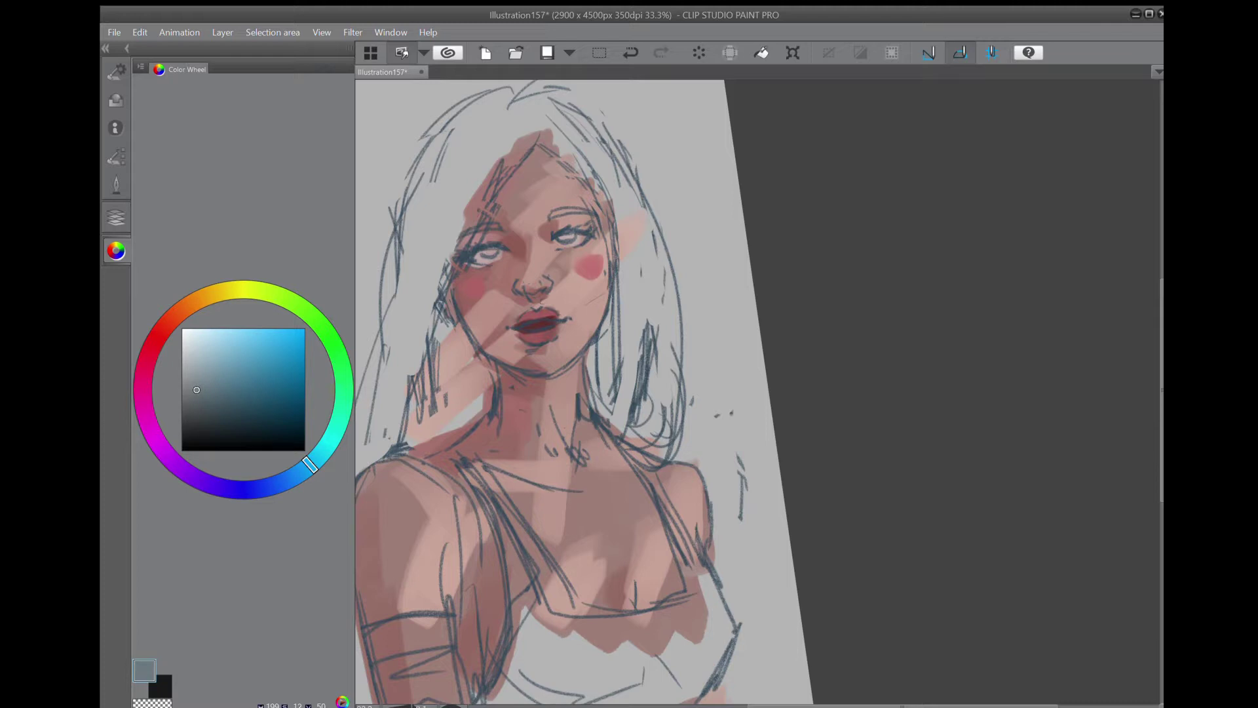
{"action": "mouse_move", "coordinate": [436, 187]}
{"action": "left_mouse_down"}
{"action": "mouse_move", "coordinate": [387, 380]}
{"action": "mouse_move", "coordinate": [405, 345]}
{"action": "left_mouse_up"}
{"action": "left_click", "coordinate": [204, 415]}
{"action": "mouse_move", "coordinate": [442, 206]}
{"action": "left_mouse_down"}
{"action": "mouse_move", "coordinate": [393, 406]}
{"action": "mouse_move", "coordinate": [429, 275]}
{"action": "mouse_move", "coordinate": [475, 180]}
{"action": "mouse_move", "coordinate": [459, 282]}
{"action": "mouse_move", "coordinate": [518, 145]}
{"action": "mouse_move", "coordinate": [419, 262]}
{"action": "mouse_move", "coordinate": [424, 179]}
{"action": "mouse_move", "coordinate": [393, 380]}
{"action": "mouse_move", "coordinate": [363, 432]}
{"action": "mouse_move", "coordinate": [432, 383]}
{"action": "mouse_move", "coordinate": [448, 312]}
{"action": "mouse_move", "coordinate": [479, 396]}
{"action": "mouse_move", "coordinate": [488, 378]}
{"action": "mouse_move", "coordinate": [461, 325]}
{"action": "mouse_move", "coordinate": [452, 413]}
{"action": "mouse_move", "coordinate": [430, 383]}
{"action": "left_mouse_up"}
{"action": "left_click_drag", "start_coordinate": [536, 334], "coordinate": [555, 328]}
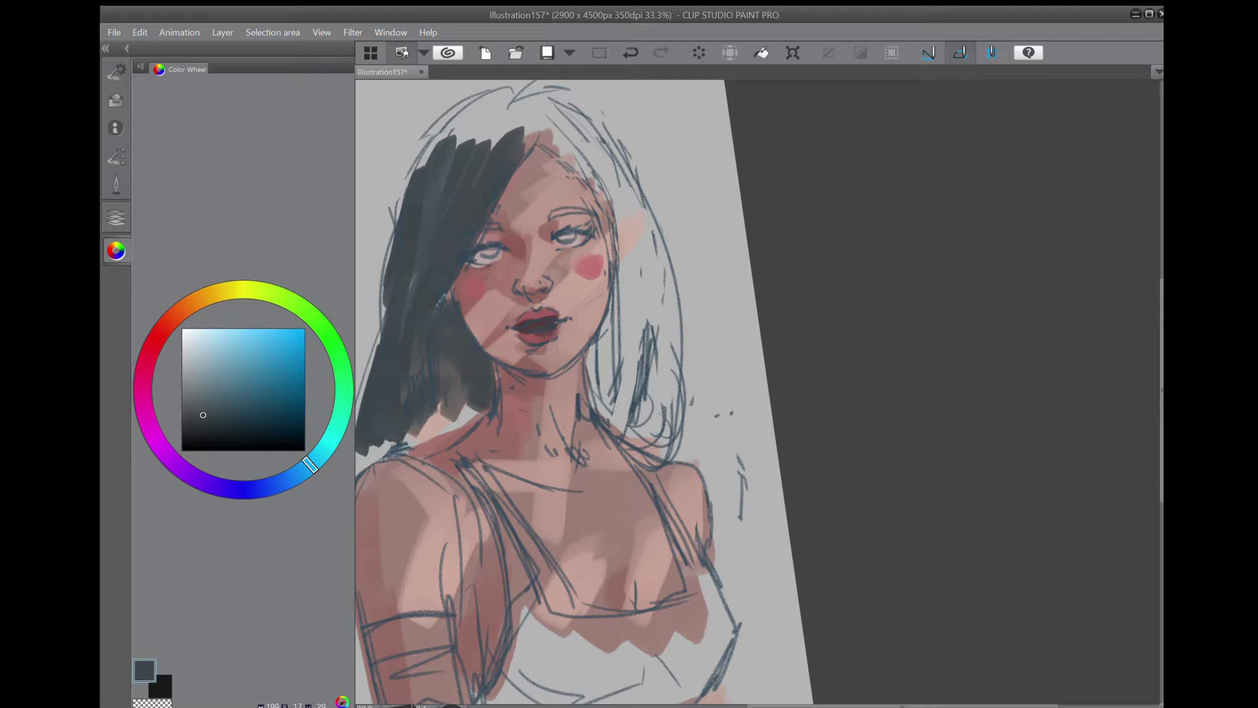
{"action": "key", "text": "ctrl+z"}
Paint the right eyebrow dark slate and extend the hair colour over the crown and down to the left shoulder.
{"action": "left_click_drag", "start_coordinate": [548, 214], "coordinate": [577, 209]}
{"action": "mouse_move", "coordinate": [501, 95]}
{"action": "left_mouse_down"}
{"action": "mouse_move", "coordinate": [423, 160]}
{"action": "mouse_move", "coordinate": [504, 109]}
{"action": "mouse_move", "coordinate": [514, 171]}
{"action": "mouse_move", "coordinate": [498, 205]}
{"action": "left_mouse_up"}
{"action": "mouse_move", "coordinate": [401, 364]}
{"action": "left_mouse_down"}
{"action": "mouse_move", "coordinate": [426, 354]}
{"action": "mouse_move", "coordinate": [408, 437]}
{"action": "mouse_move", "coordinate": [514, 450]}
{"action": "left_mouse_up"}
{"action": "mouse_move", "coordinate": [521, 319]}
{"action": "left_mouse_down"}
{"action": "mouse_move", "coordinate": [487, 452]}
{"action": "mouse_move", "coordinate": [557, 443]}
{"action": "mouse_move", "coordinate": [593, 409]}
{"action": "mouse_move", "coordinate": [591, 374]}
{"action": "mouse_move", "coordinate": [609, 413]}
{"action": "left_mouse_up"}
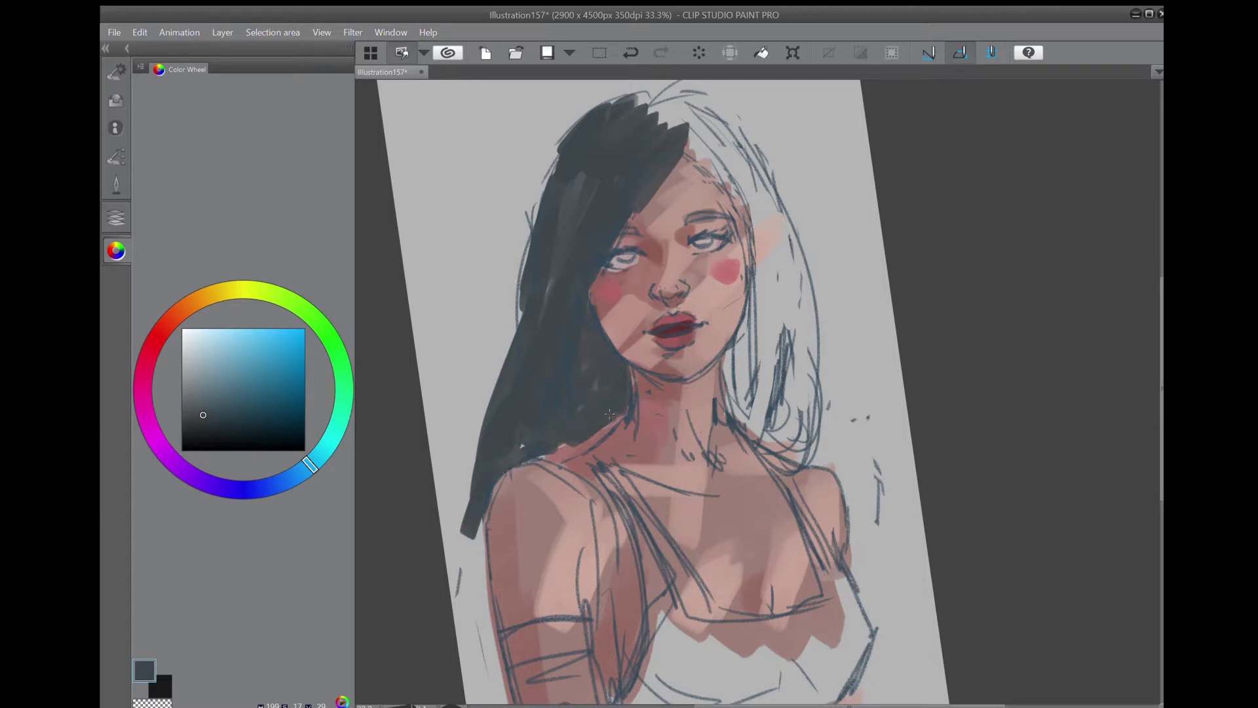
Block in the hair along the right side of the face and parting with the same dark slate.
{"action": "mouse_move", "coordinate": [681, 161]}
{"action": "left_mouse_down"}
{"action": "mouse_move", "coordinate": [739, 176]}
{"action": "mouse_move", "coordinate": [763, 243]}
{"action": "left_mouse_up"}
{"action": "mouse_move", "coordinate": [701, 140]}
{"action": "left_mouse_down"}
{"action": "mouse_move", "coordinate": [763, 229]}
{"action": "mouse_move", "coordinate": [761, 352]}
{"action": "mouse_move", "coordinate": [763, 252]}
{"action": "mouse_move", "coordinate": [734, 393]}
{"action": "mouse_move", "coordinate": [753, 401]}
{"action": "mouse_move", "coordinate": [776, 360]}
{"action": "left_mouse_up"}
{"action": "left_click_drag", "start_coordinate": [760, 194], "coordinate": [755, 339]}
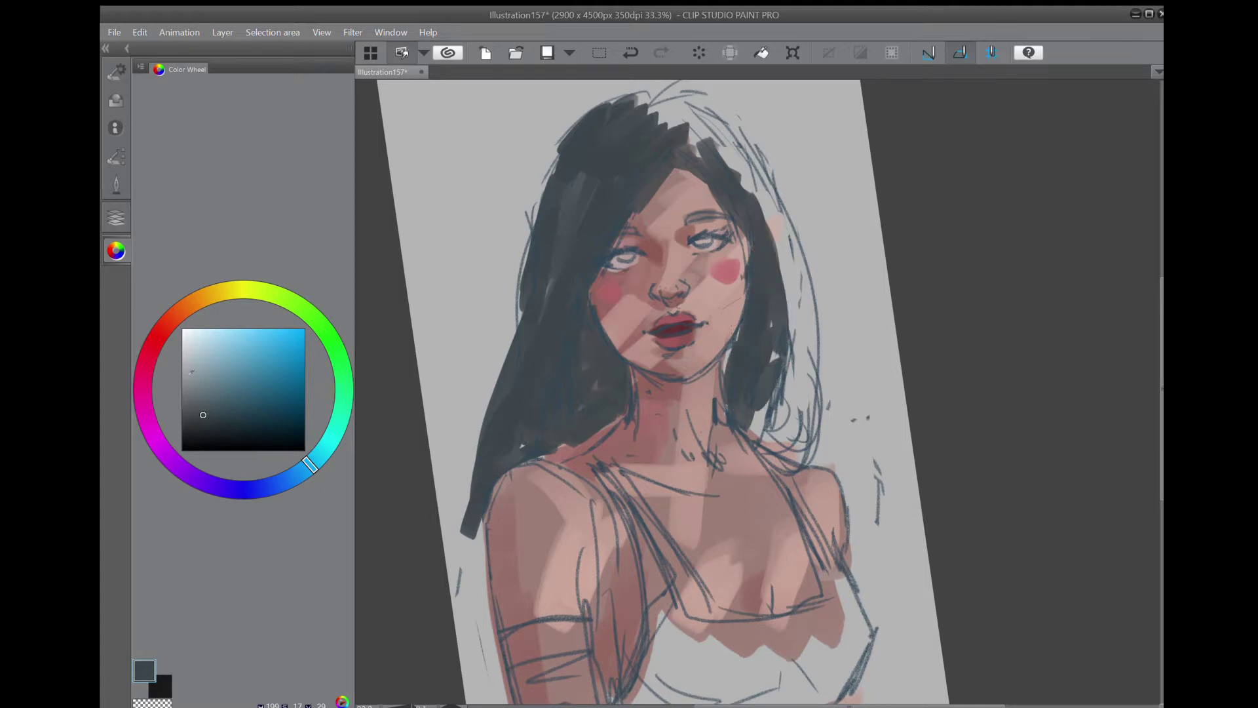
{"action": "left_click_drag", "start_coordinate": [729, 167], "coordinate": [790, 351]}
{"action": "mouse_move", "coordinate": [786, 315]}
{"action": "left_mouse_down"}
{"action": "mouse_move", "coordinate": [704, 141]}
{"action": "mouse_move", "coordinate": [681, 128]}
{"action": "left_mouse_up"}
{"action": "left_click_drag", "start_coordinate": [681, 128], "coordinate": [723, 129]}
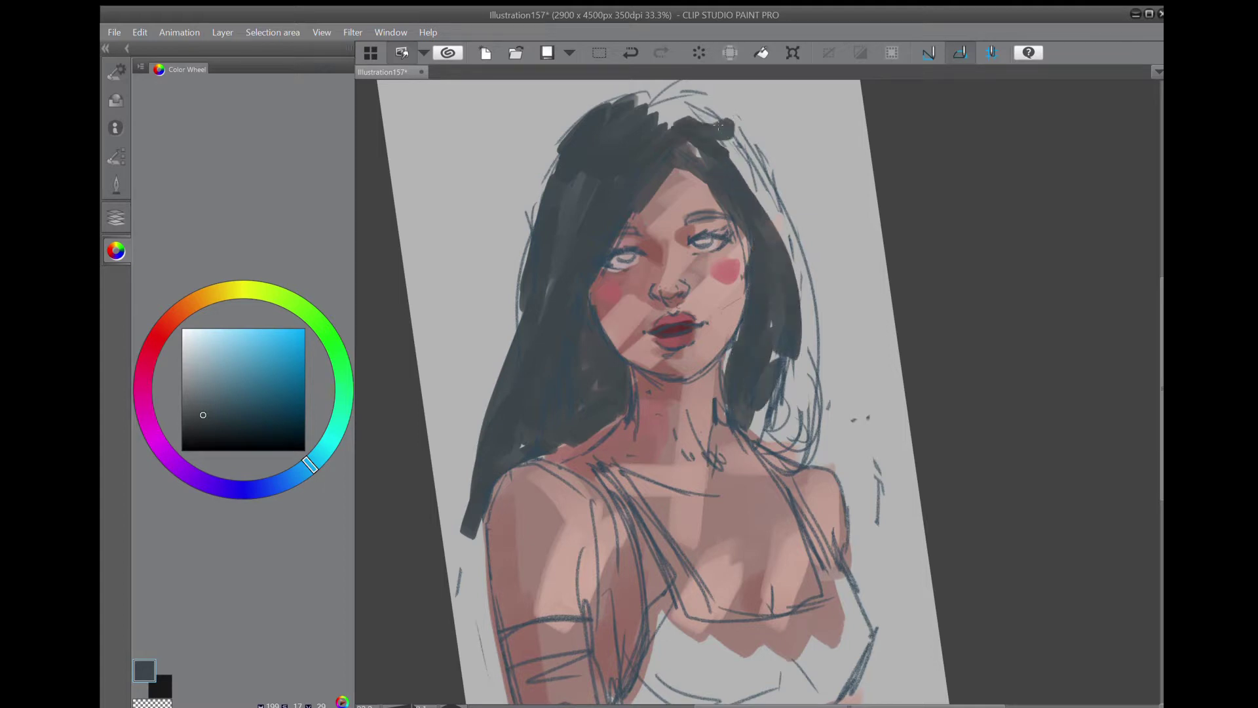
Paint pale blue-grey highlights through the outer and lower strands of the hair on the right.
{"action": "left_click_drag", "start_coordinate": [190, 365], "coordinate": [190, 358]}
{"action": "left_click_drag", "start_coordinate": [792, 289], "coordinate": [796, 413]}
{"action": "mouse_move", "coordinate": [795, 318]}
{"action": "left_mouse_down"}
{"action": "mouse_move", "coordinate": [792, 433]}
{"action": "mouse_move", "coordinate": [803, 367]}
{"action": "left_mouse_up"}
{"action": "left_click_drag", "start_coordinate": [796, 304], "coordinate": [802, 311]}
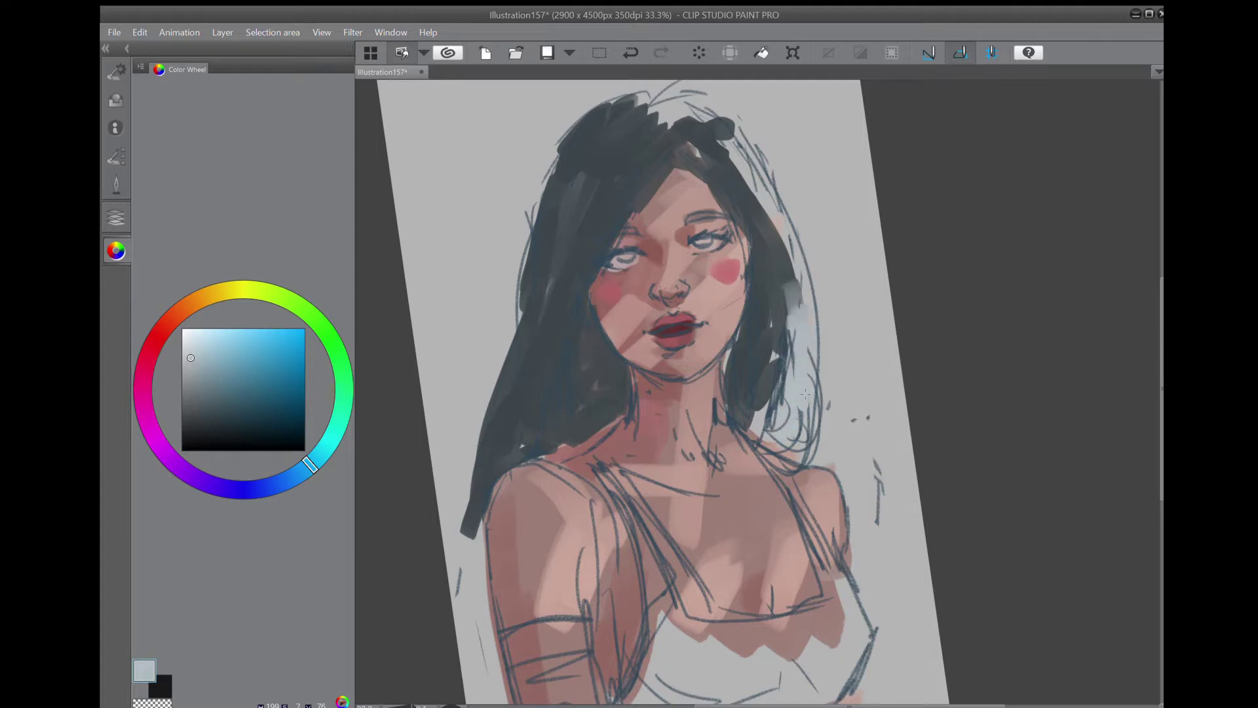
{"action": "mouse_move", "coordinate": [768, 398]}
{"action": "left_mouse_down"}
{"action": "mouse_move", "coordinate": [736, 442]}
{"action": "mouse_move", "coordinate": [734, 428]}
{"action": "left_mouse_up"}
{"action": "mouse_move", "coordinate": [794, 283]}
{"action": "left_mouse_down"}
{"action": "mouse_move", "coordinate": [784, 354]}
{"action": "mouse_move", "coordinate": [735, 432]}
{"action": "left_mouse_up"}
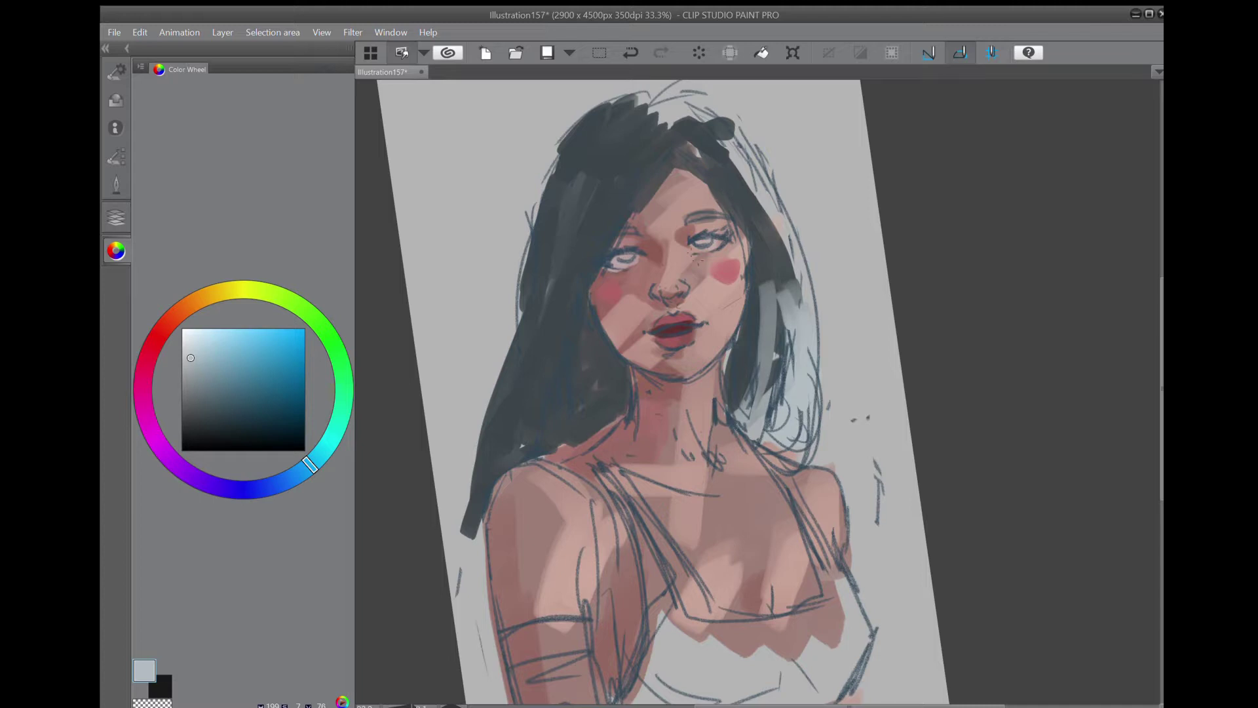
Streak pale blue-grey highlights along the left hair lengths, the crown and the strands framing the right of the face.
{"action": "left_click_drag", "start_coordinate": [599, 213], "coordinate": [508, 484]}
{"action": "mouse_move", "coordinate": [543, 341]}
{"action": "left_mouse_down"}
{"action": "mouse_move", "coordinate": [498, 494]}
{"action": "mouse_move", "coordinate": [483, 498]}
{"action": "left_mouse_up"}
{"action": "mouse_move", "coordinate": [655, 161]}
{"action": "left_mouse_down"}
{"action": "mouse_move", "coordinate": [706, 117]}
{"action": "mouse_move", "coordinate": [678, 106]}
{"action": "mouse_move", "coordinate": [734, 141]}
{"action": "mouse_move", "coordinate": [754, 196]}
{"action": "left_mouse_up"}
{"action": "left_click_drag", "start_coordinate": [721, 157], "coordinate": [786, 321]}
{"action": "left_click_drag", "start_coordinate": [786, 278], "coordinate": [780, 324]}
{"action": "left_click_drag", "start_coordinate": [649, 174], "coordinate": [545, 347]}
{"action": "left_click_drag", "start_coordinate": [632, 207], "coordinate": [511, 445]}
{"action": "left_click_drag", "start_coordinate": [566, 358], "coordinate": [521, 462]}
{"action": "left_click_drag", "start_coordinate": [573, 379], "coordinate": [499, 452]}
{"action": "left_click_drag", "start_coordinate": [574, 207], "coordinate": [501, 371]}
{"action": "left_click_drag", "start_coordinate": [565, 262], "coordinate": [528, 336]}
{"action": "left_click_drag", "start_coordinate": [602, 169], "coordinate": [570, 200]}
{"action": "left_click_drag", "start_coordinate": [609, 138], "coordinate": [570, 193]}
{"action": "mouse_move", "coordinate": [648, 128]}
{"action": "left_mouse_down"}
{"action": "mouse_move", "coordinate": [606, 164]}
{"action": "mouse_move", "coordinate": [825, 157]}
{"action": "left_mouse_up"}
{"action": "scroll", "coordinate": [721, 295], "scroll_direction": "down", "scroll_amount": 3}
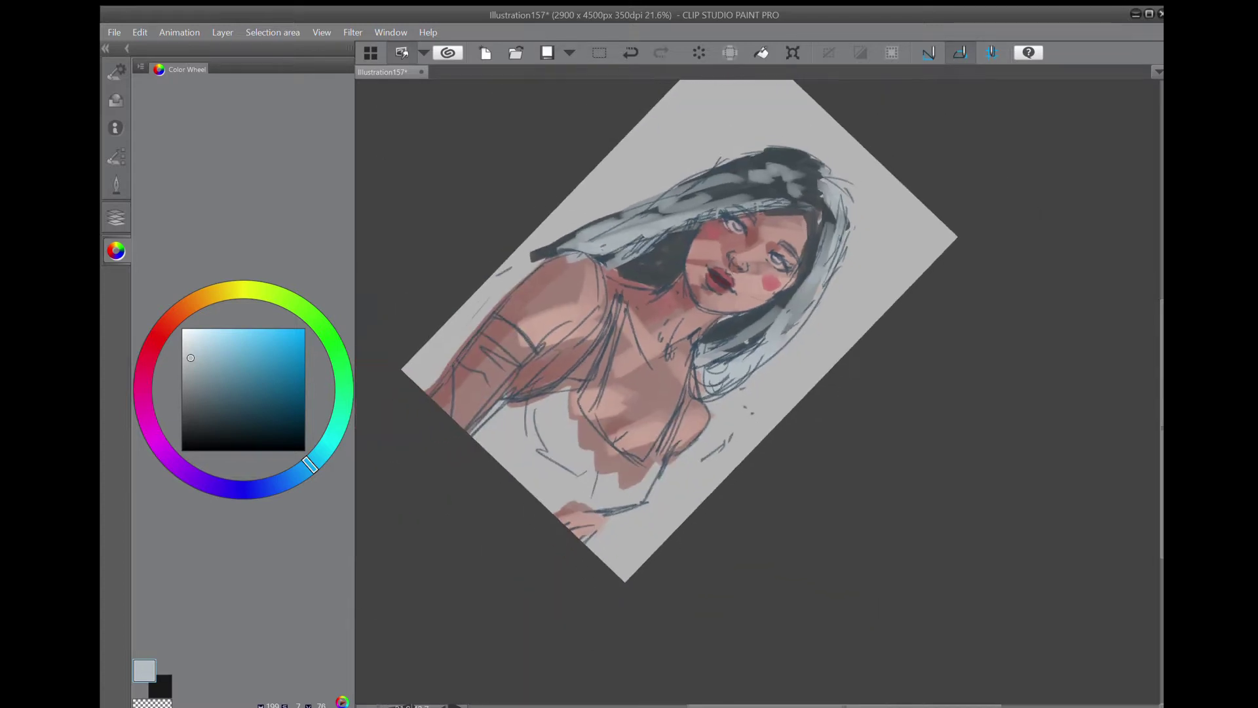
{"action": "left_click_drag", "start_coordinate": [825, 158], "coordinate": [607, 200]}
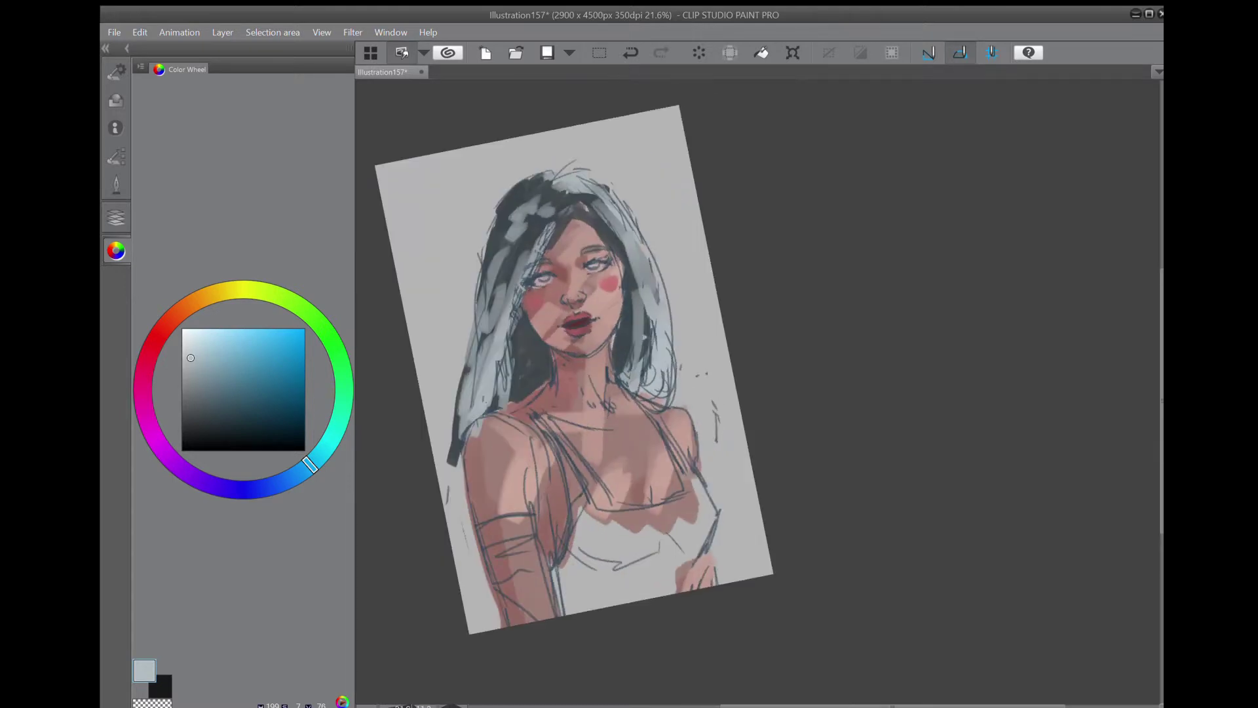
Sample the dark hair colour and repaint the crown, the outer left edge and strands in the right hair.
{"action": "scroll", "coordinate": [601, 330], "scroll_direction": "up", "scroll_amount": 2}
{"action": "left_click", "coordinate": [518, 103], "text": "alt"}
{"action": "left_click_drag", "start_coordinate": [527, 92], "coordinate": [554, 102]}
{"action": "left_click_drag", "start_coordinate": [534, 89], "coordinate": [563, 112]}
{"action": "left_click_drag", "start_coordinate": [540, 84], "coordinate": [498, 105]}
{"action": "left_click_drag", "start_coordinate": [499, 104], "coordinate": [460, 149]}
{"action": "mouse_move", "coordinate": [444, 172]}
{"action": "left_mouse_down"}
{"action": "mouse_move", "coordinate": [415, 224]}
{"action": "mouse_move", "coordinate": [393, 406]}
{"action": "mouse_move", "coordinate": [452, 367]}
{"action": "mouse_move", "coordinate": [446, 438]}
{"action": "left_mouse_up"}
{"action": "mouse_move", "coordinate": [662, 315]}
{"action": "left_mouse_down"}
{"action": "mouse_move", "coordinate": [678, 419]}
{"action": "mouse_move", "coordinate": [668, 249]}
{"action": "mouse_move", "coordinate": [675, 372]}
{"action": "mouse_move", "coordinate": [627, 359]}
{"action": "left_mouse_up"}
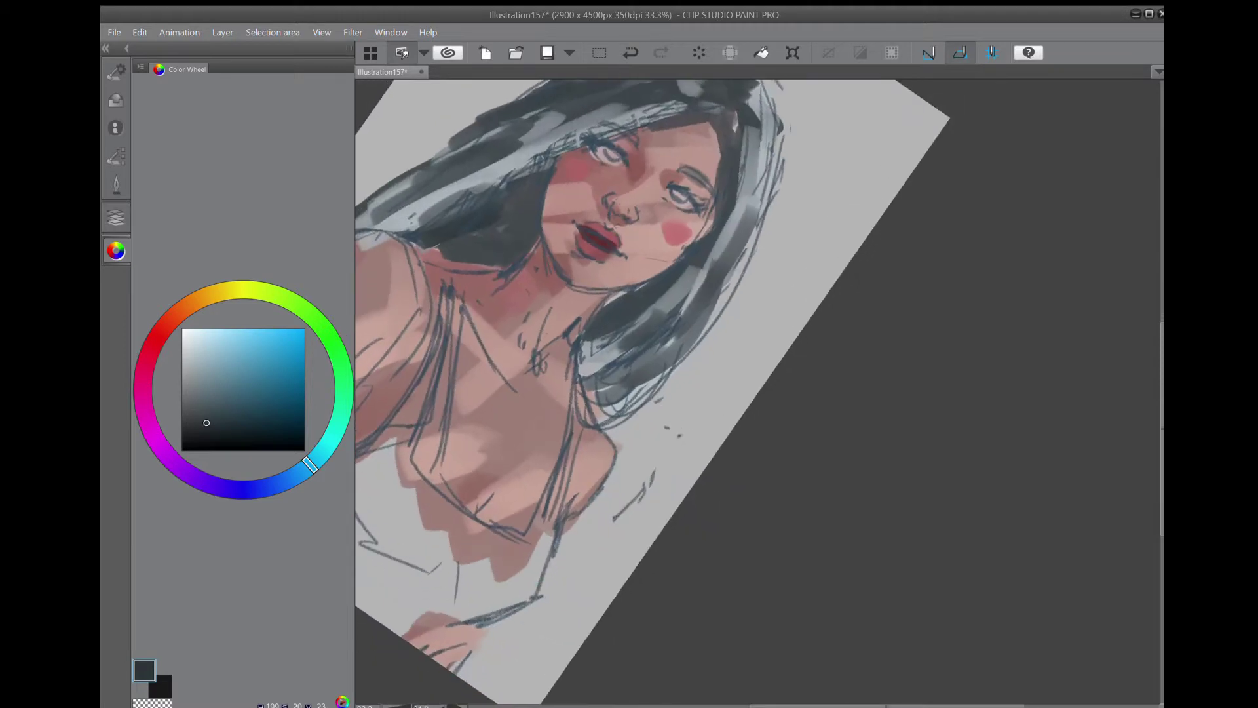
{"action": "left_click_drag", "start_coordinate": [645, 278], "coordinate": [714, 275]}
{"action": "double_click", "coordinate": [694, 281]}
Add light pink highlights to the nose, lips, upper lip edge and chin with a brush size of 34.
{"action": "left_click", "coordinate": [163, 329]}
{"action": "left_click", "coordinate": [207, 351]}
{"action": "left_click", "coordinate": [116, 71]}
{"action": "left_click_drag", "start_coordinate": [243, 122], "coordinate": [236, 122]}
{"action": "left_click_drag", "start_coordinate": [508, 283], "coordinate": [526, 298]}
{"action": "mouse_move", "coordinate": [486, 243]}
{"action": "left_mouse_down"}
{"action": "mouse_move", "coordinate": [489, 206]}
{"action": "mouse_move", "coordinate": [518, 242]}
{"action": "left_mouse_up"}
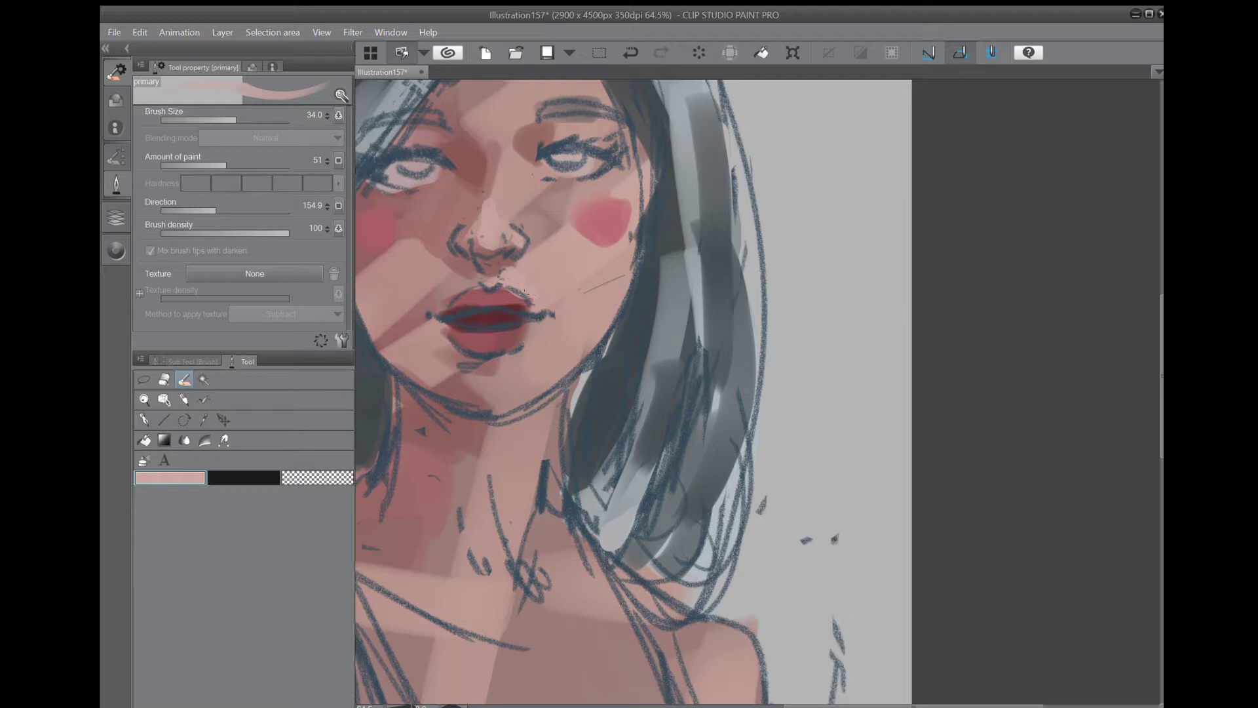
{"action": "mouse_move", "coordinate": [490, 282]}
{"action": "left_mouse_down"}
{"action": "mouse_move", "coordinate": [484, 273]}
{"action": "mouse_move", "coordinate": [512, 296]}
{"action": "left_mouse_up"}
{"action": "left_click", "coordinate": [507, 341]}
{"action": "mouse_move", "coordinate": [485, 383]}
{"action": "left_mouse_down"}
{"action": "mouse_move", "coordinate": [518, 396]}
{"action": "mouse_move", "coordinate": [524, 378]}
{"action": "left_mouse_up"}
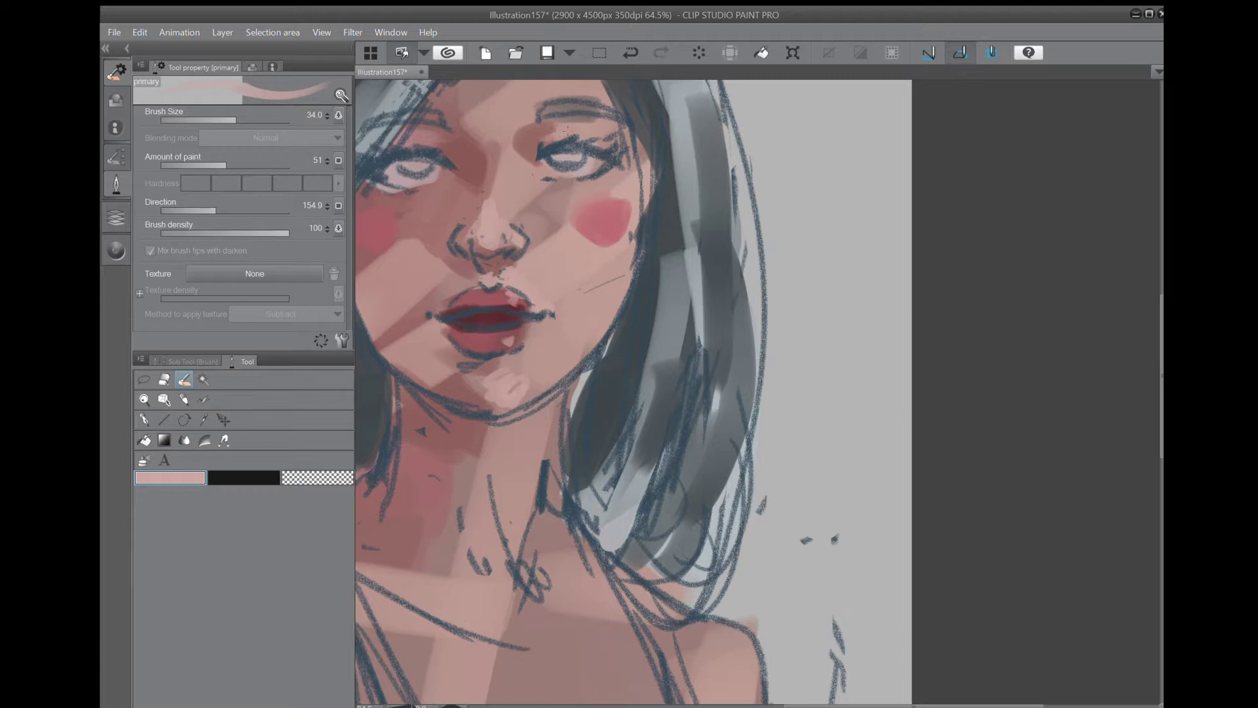
{"action": "mouse_move", "coordinate": [492, 195]}
{"action": "left_mouse_down"}
{"action": "mouse_move", "coordinate": [501, 211]}
{"action": "mouse_move", "coordinate": [490, 187]}
{"action": "mouse_move", "coordinate": [488, 198]}
{"action": "left_mouse_up"}
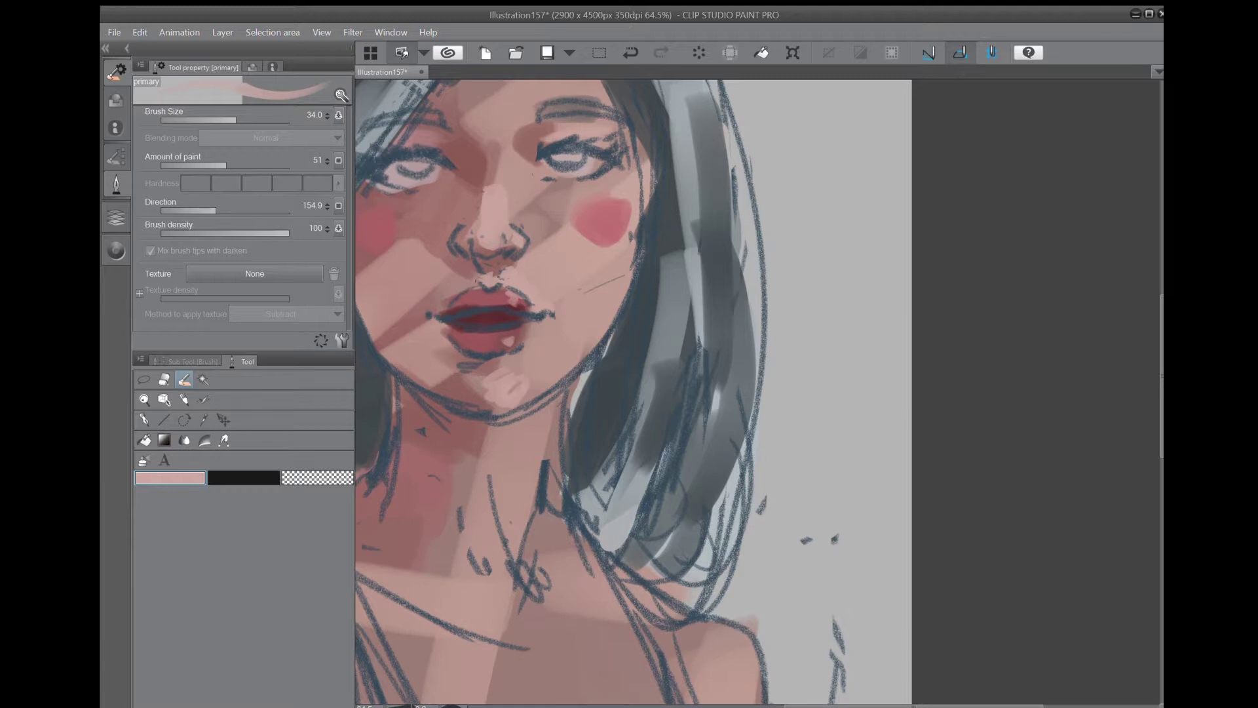
{"action": "left_click_drag", "start_coordinate": [473, 275], "coordinate": [442, 296]}
Paint the teeth in a pale pinkish grey and define the mouth opening below them in very dark red.
{"action": "left_click", "coordinate": [115, 250]}
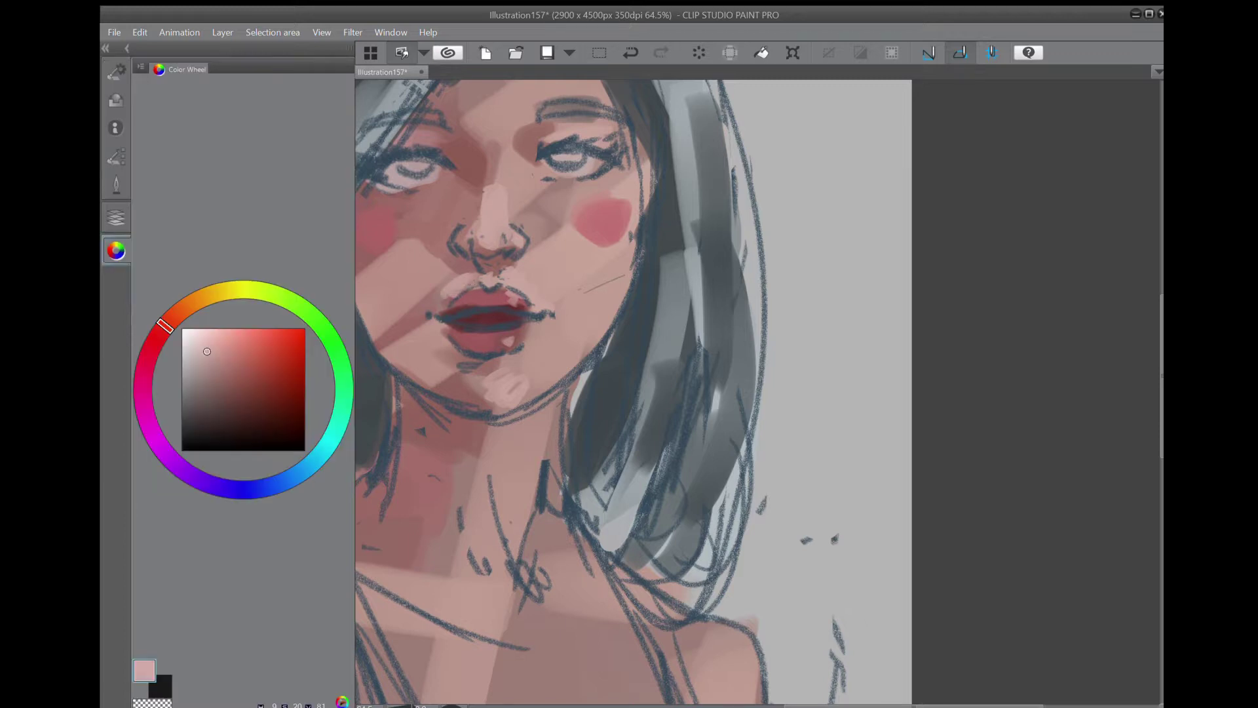
{"action": "left_click", "coordinate": [184, 358]}
{"action": "left_click", "coordinate": [192, 359]}
{"action": "mouse_move", "coordinate": [475, 321]}
{"action": "left_mouse_down"}
{"action": "mouse_move", "coordinate": [550, 315]}
{"action": "mouse_move", "coordinate": [427, 319]}
{"action": "mouse_move", "coordinate": [516, 306]}
{"action": "mouse_move", "coordinate": [474, 302]}
{"action": "mouse_move", "coordinate": [452, 331]}
{"action": "left_mouse_up"}
{"action": "left_click", "coordinate": [288, 428]}
{"action": "left_click_drag", "start_coordinate": [452, 330], "coordinate": [497, 334]}
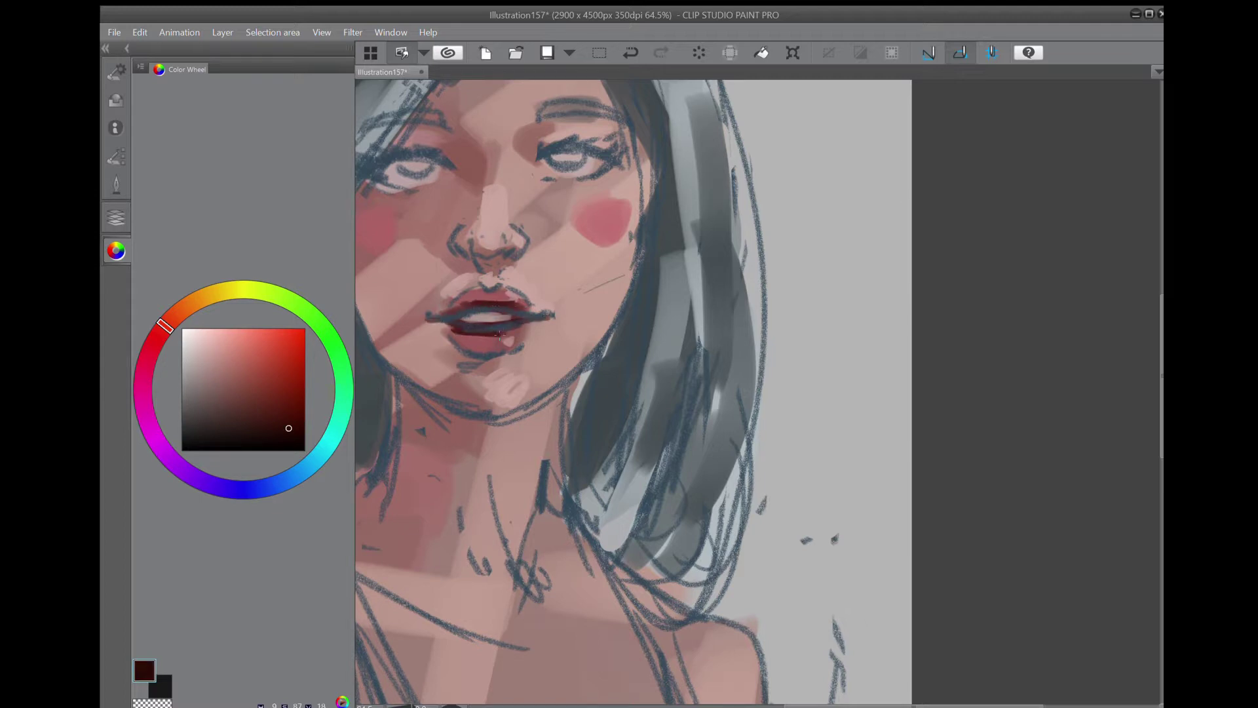
Repaint both lips in saturated crimson and shade the left of the upper lip with a darker crimson.
{"action": "left_click", "coordinate": [149, 352]}
{"action": "left_click", "coordinate": [248, 359]}
{"action": "mouse_move", "coordinate": [463, 305]}
{"action": "left_mouse_down"}
{"action": "mouse_move", "coordinate": [516, 304]}
{"action": "mouse_move", "coordinate": [452, 325]}
{"action": "mouse_move", "coordinate": [502, 340]}
{"action": "mouse_move", "coordinate": [448, 312]}
{"action": "mouse_move", "coordinate": [458, 335]}
{"action": "mouse_move", "coordinate": [514, 338]}
{"action": "left_mouse_up"}
{"action": "left_click_drag", "start_coordinate": [519, 295], "coordinate": [541, 317]}
{"action": "left_click", "coordinate": [258, 386]}
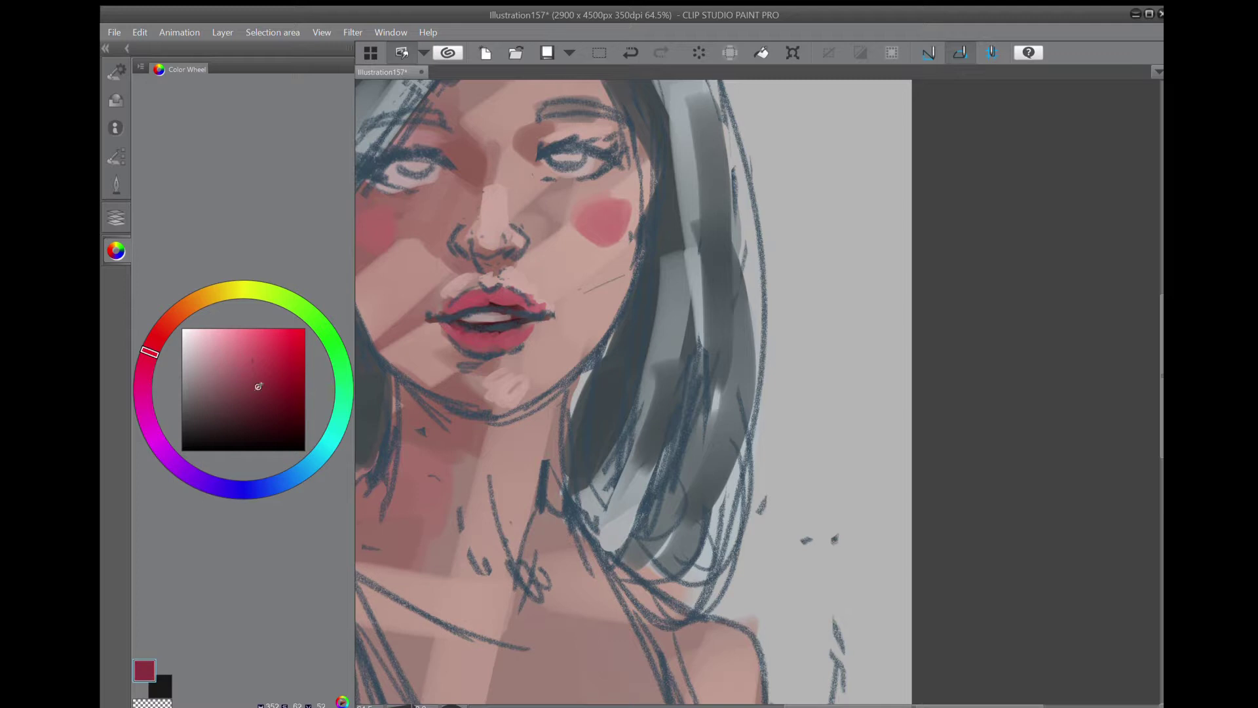
{"action": "mouse_move", "coordinate": [452, 307]}
{"action": "left_mouse_down"}
{"action": "mouse_move", "coordinate": [482, 299]}
{"action": "mouse_move", "coordinate": [463, 337]}
{"action": "mouse_move", "coordinate": [477, 339]}
{"action": "mouse_move", "coordinate": [458, 304]}
{"action": "mouse_move", "coordinate": [483, 317]}
{"action": "left_mouse_up"}
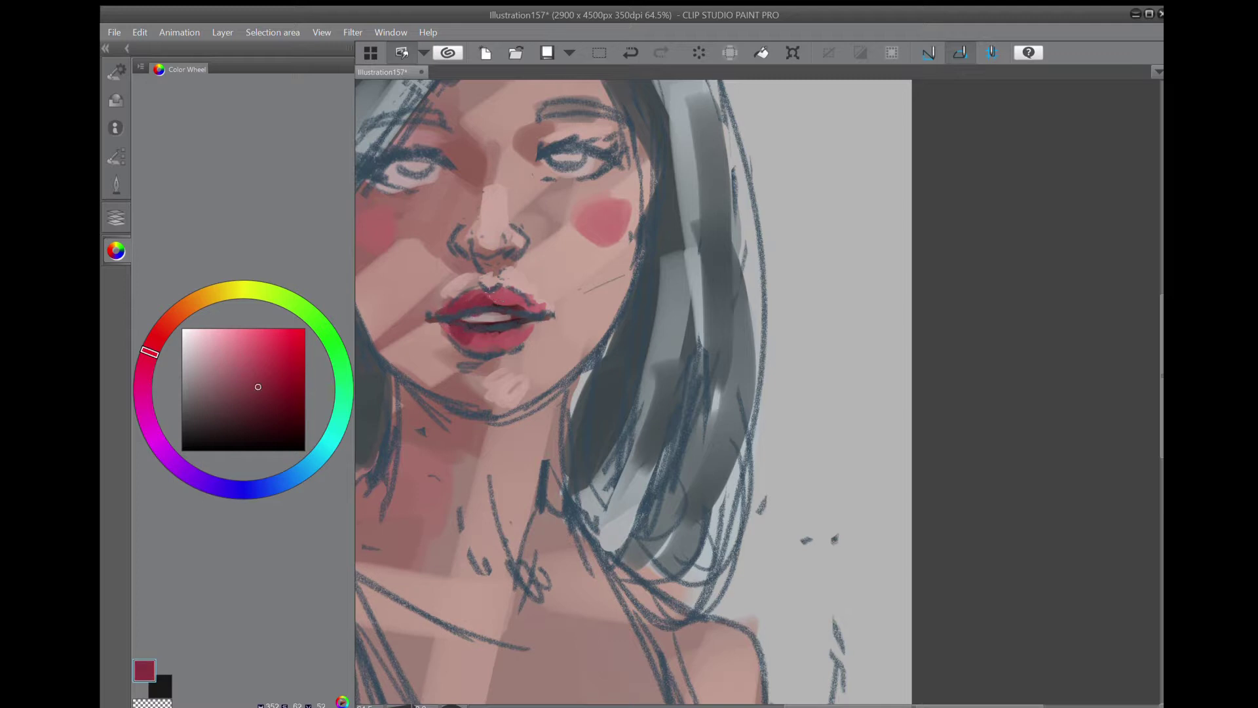
Shade under the nose and along both upper eyelids with a dark muted brownish red.
{"action": "left_click", "coordinate": [234, 359]}
{"action": "left_click", "coordinate": [226, 376]}
{"action": "left_click_drag", "start_coordinate": [149, 352], "coordinate": [157, 335]}
{"action": "left_click", "coordinate": [226, 397]}
{"action": "mouse_move", "coordinate": [471, 252]}
{"action": "left_mouse_down"}
{"action": "mouse_move", "coordinate": [506, 263]}
{"action": "mouse_move", "coordinate": [483, 265]}
{"action": "left_mouse_up"}
{"action": "left_click_drag", "start_coordinate": [398, 149], "coordinate": [439, 147]}
{"action": "mouse_move", "coordinate": [554, 149]}
{"action": "left_mouse_down"}
{"action": "mouse_move", "coordinate": [612, 140]}
{"action": "mouse_move", "coordinate": [619, 154]}
{"action": "mouse_move", "coordinate": [548, 142]}
{"action": "left_mouse_up"}
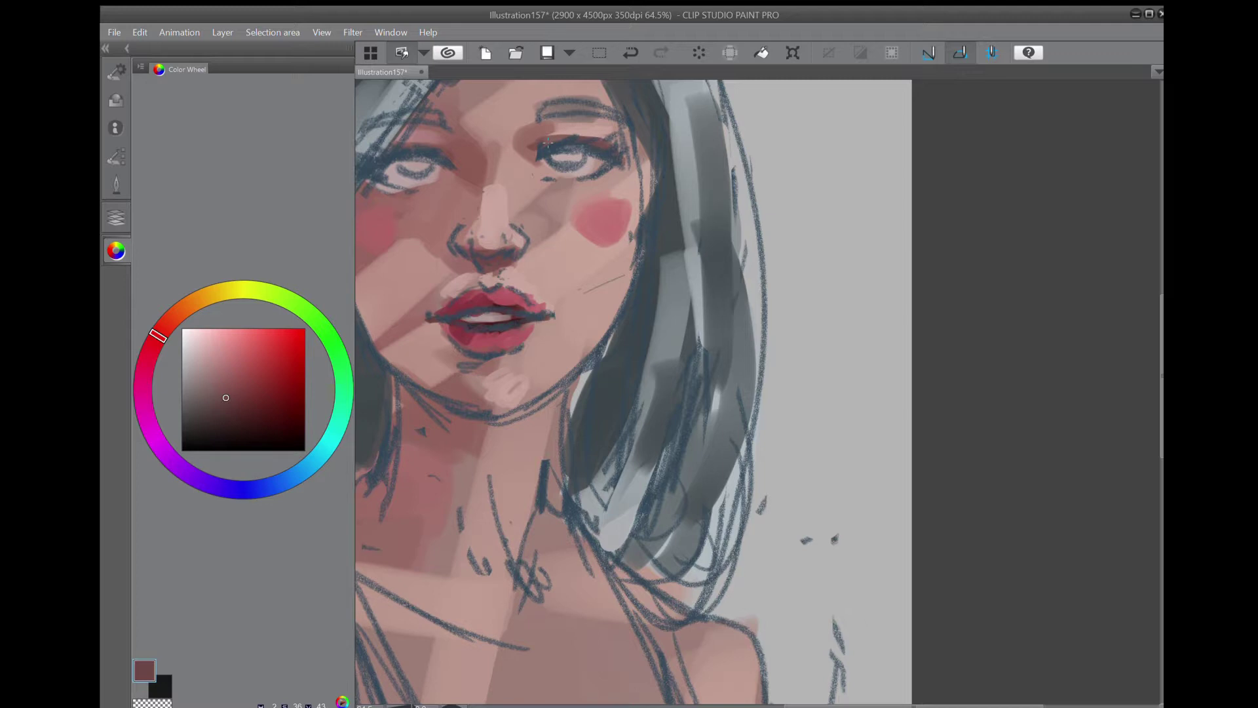
Dab light pink at the right eye's inner corner and fill both irises with very dark red-brown.
{"action": "left_click", "coordinate": [223, 353]}
{"action": "left_click_drag", "start_coordinate": [530, 160], "coordinate": [537, 165]}
{"action": "left_click", "coordinate": [275, 433]}
{"action": "mouse_move", "coordinate": [403, 164]}
{"action": "left_mouse_down"}
{"action": "mouse_move", "coordinate": [429, 164]}
{"action": "mouse_move", "coordinate": [416, 167]}
{"action": "left_mouse_up"}
{"action": "left_click_drag", "start_coordinate": [570, 152], "coordinate": [580, 157]}
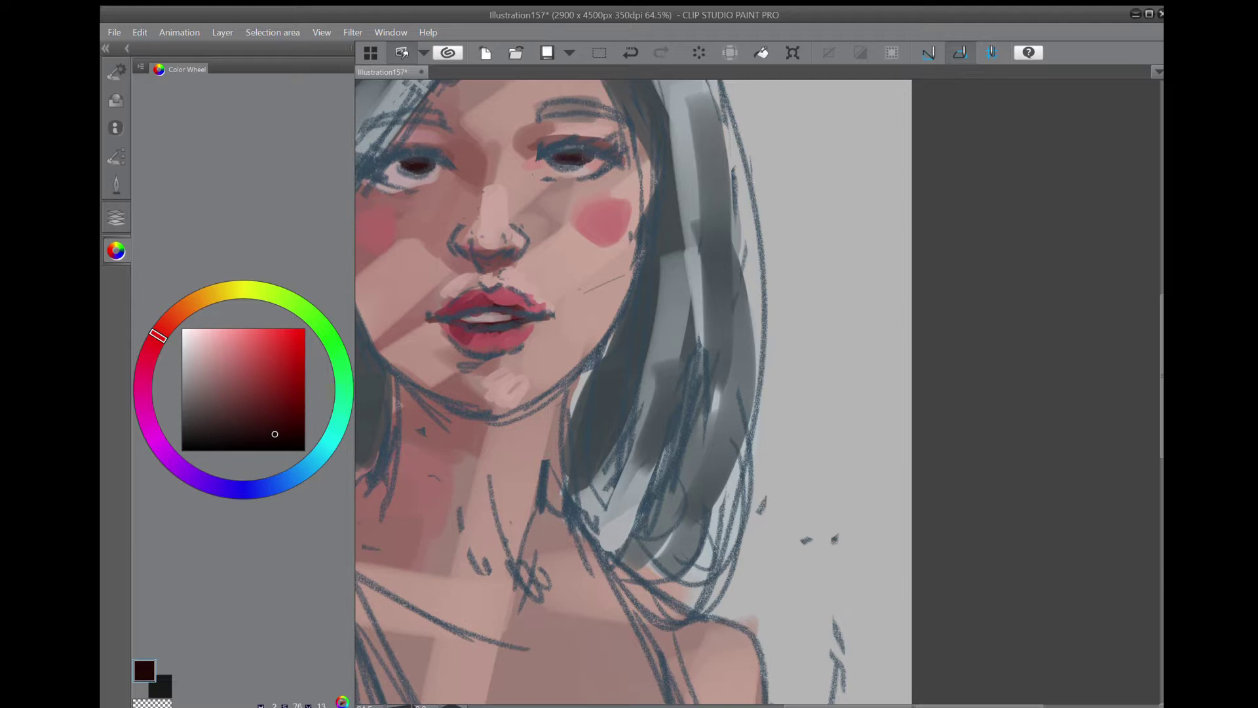
Darken the shadow beneath the jaw and the left hairline of the forehead with deep brownish reds.
{"action": "mouse_move", "coordinate": [393, 380]}
{"action": "left_mouse_down"}
{"action": "mouse_move", "coordinate": [511, 427]}
{"action": "mouse_move", "coordinate": [556, 397]}
{"action": "mouse_move", "coordinate": [590, 342]}
{"action": "left_mouse_up"}
{"action": "left_click", "coordinate": [237, 395]}
{"action": "scroll", "coordinate": [735, 321], "scroll_direction": "down", "scroll_amount": 5}
{"action": "mouse_move", "coordinate": [587, 233]}
{"action": "left_mouse_down"}
{"action": "mouse_move", "coordinate": [588, 251]}
{"action": "mouse_move", "coordinate": [561, 218]}
{"action": "left_mouse_up"}
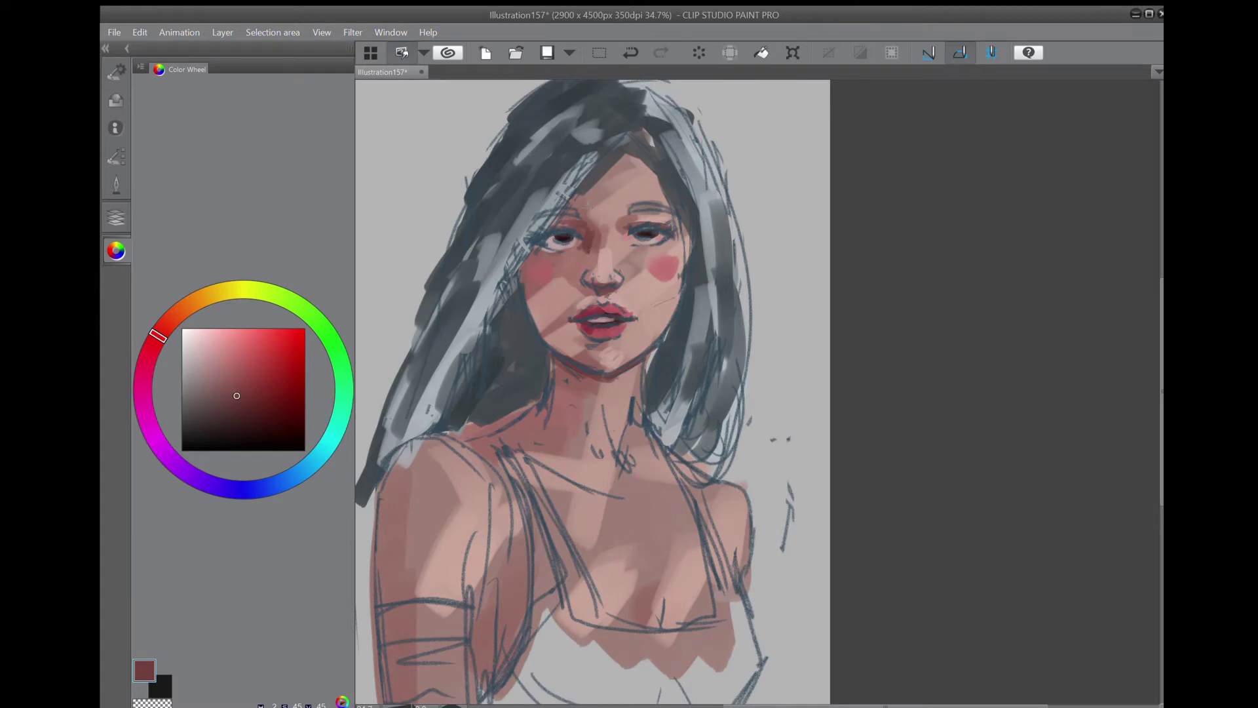
{"action": "left_click_drag", "start_coordinate": [613, 166], "coordinate": [561, 226]}
Erase the excess hair paint around the crown and down the outer left side with the Hard eraser.
{"action": "key", "text": "ctrl+minus"}
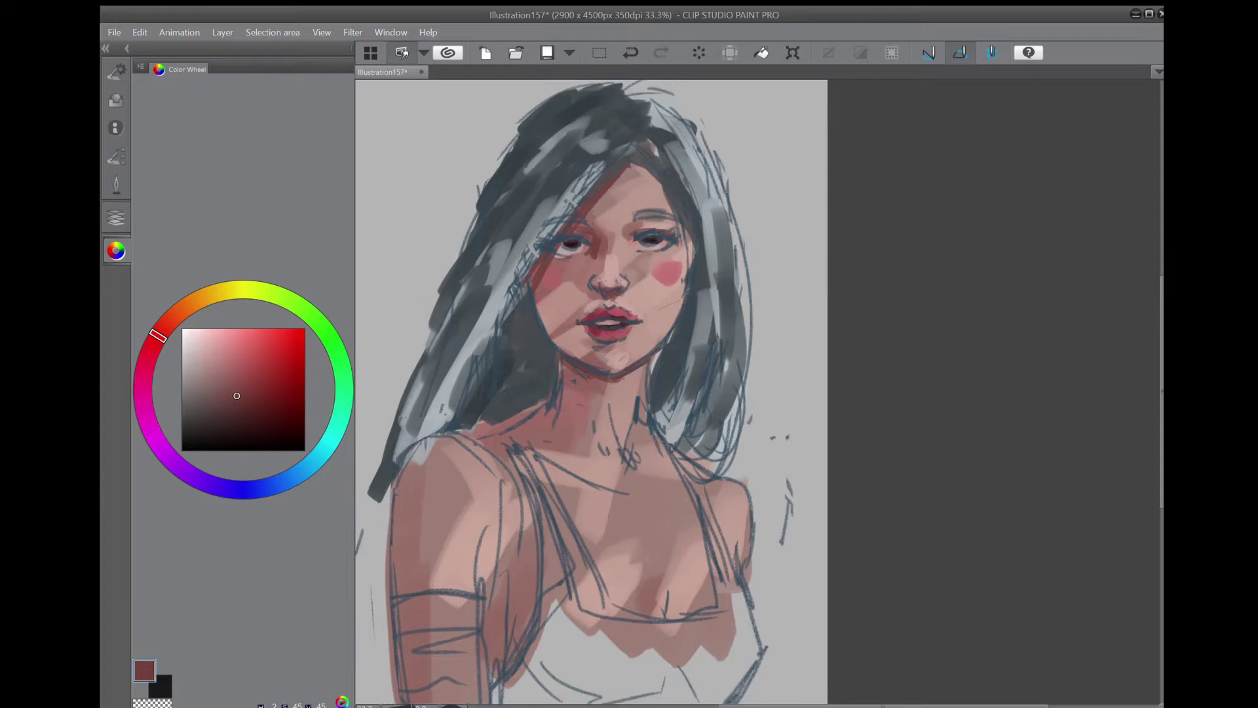
{"action": "scroll", "coordinate": [689, 392], "scroll_direction": "down", "scroll_amount": 3}
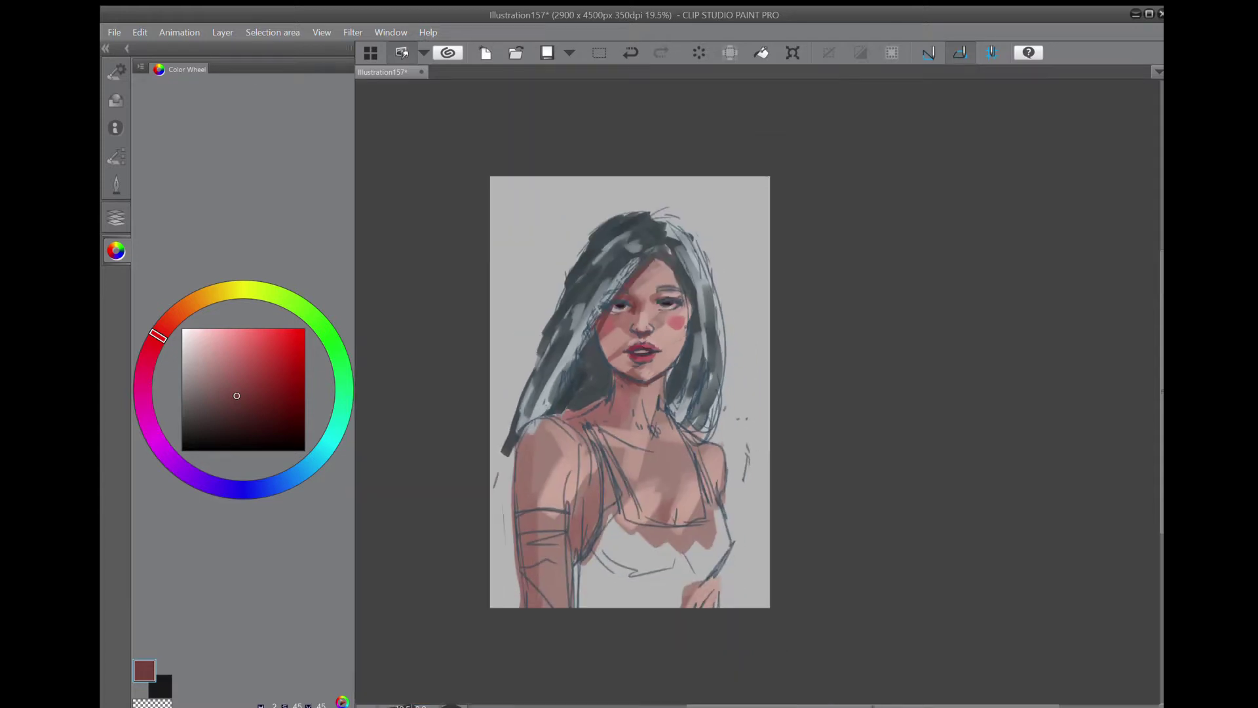
{"action": "left_click", "coordinate": [116, 184]}
{"action": "left_click", "coordinate": [164, 379]}
{"action": "mouse_move", "coordinate": [647, 211]}
{"action": "left_mouse_down"}
{"action": "mouse_move", "coordinate": [588, 242]}
{"action": "mouse_move", "coordinate": [678, 214]}
{"action": "mouse_move", "coordinate": [640, 205]}
{"action": "mouse_move", "coordinate": [592, 232]}
{"action": "mouse_move", "coordinate": [528, 375]}
{"action": "mouse_move", "coordinate": [555, 368]}
{"action": "left_mouse_up"}
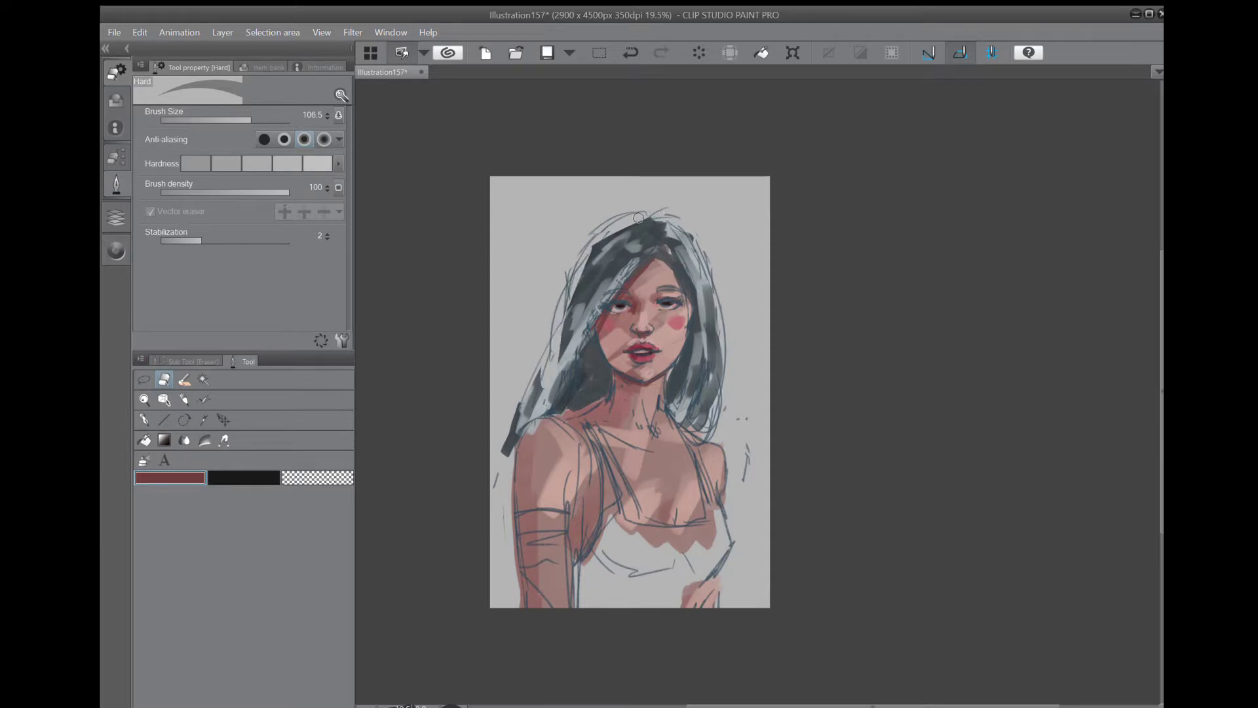
{"action": "mouse_move", "coordinate": [524, 398]}
{"action": "left_mouse_down"}
{"action": "mouse_move", "coordinate": [598, 233]}
{"action": "mouse_move", "coordinate": [655, 220]}
{"action": "mouse_move", "coordinate": [608, 229]}
{"action": "left_mouse_up"}
{"action": "mouse_move", "coordinate": [571, 350]}
{"action": "left_mouse_down"}
{"action": "mouse_move", "coordinate": [569, 393]}
{"action": "mouse_move", "coordinate": [579, 373]}
{"action": "mouse_move", "coordinate": [557, 321]}
{"action": "left_mouse_up"}
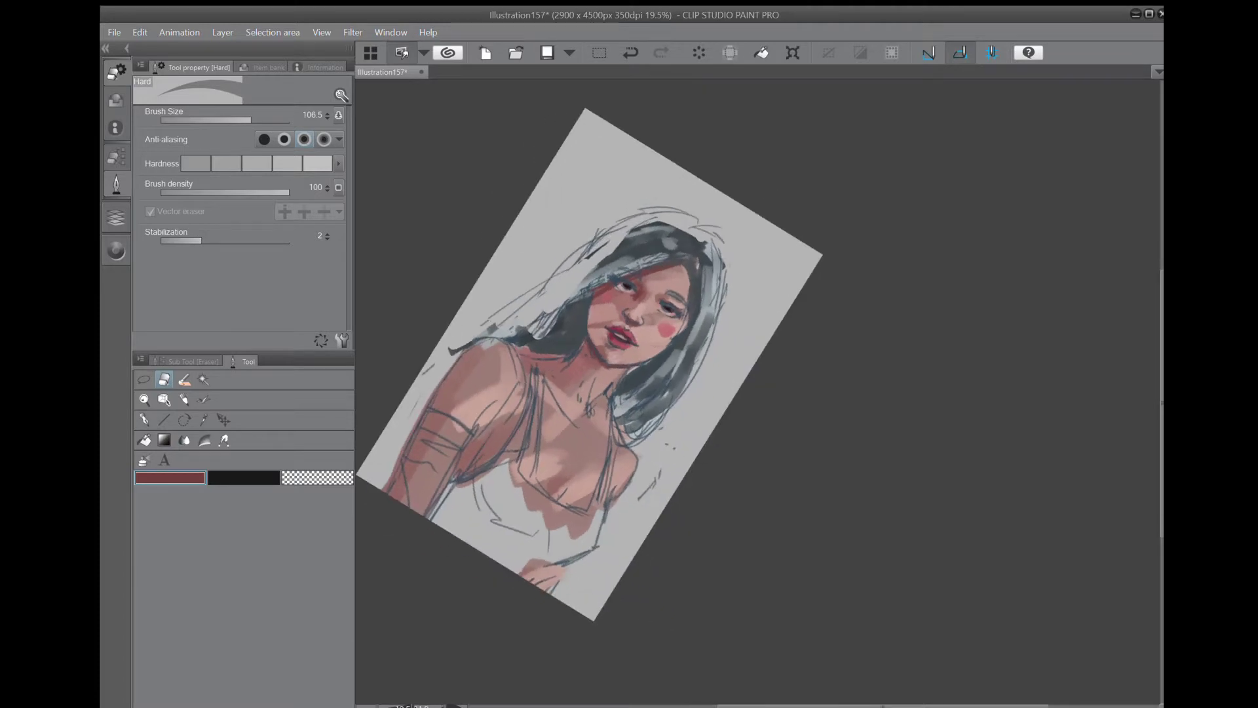
{"action": "scroll", "coordinate": [680, 340], "scroll_direction": "down", "scroll_amount": 1}
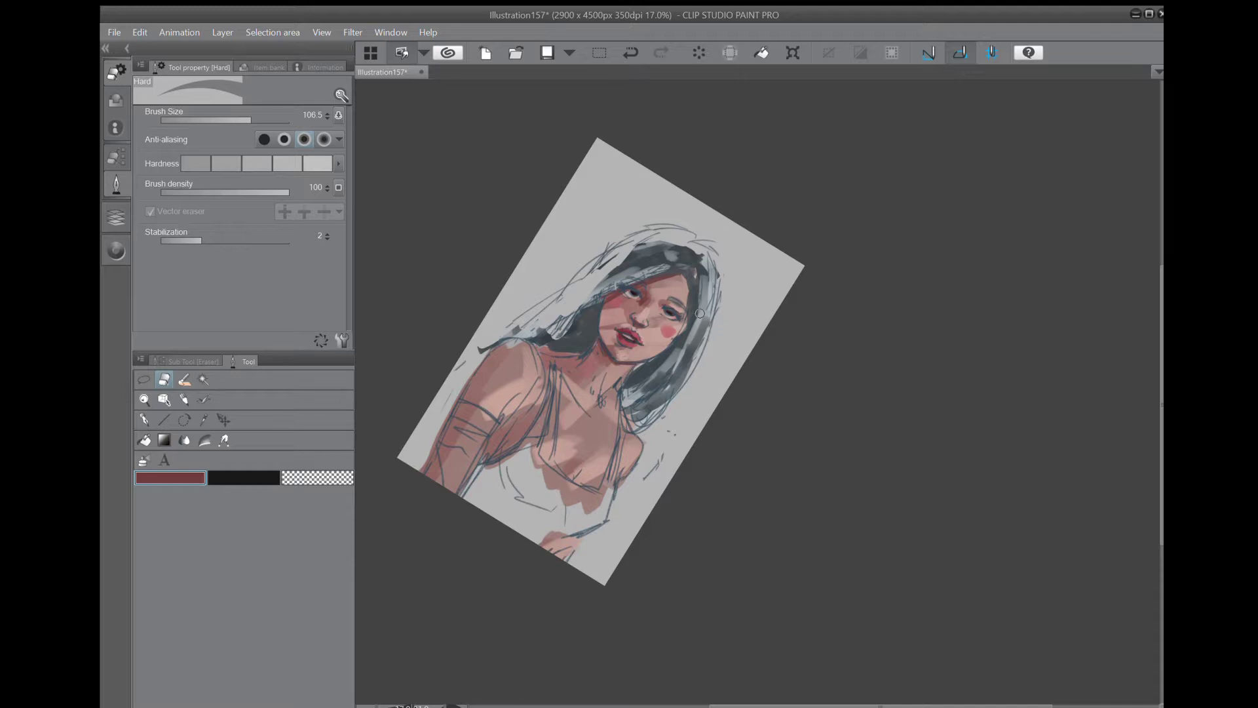
{"action": "mouse_move", "coordinate": [700, 313]}
{"action": "left_mouse_down"}
{"action": "mouse_move", "coordinate": [639, 290]}
{"action": "mouse_move", "coordinate": [610, 301]}
{"action": "left_mouse_up"}
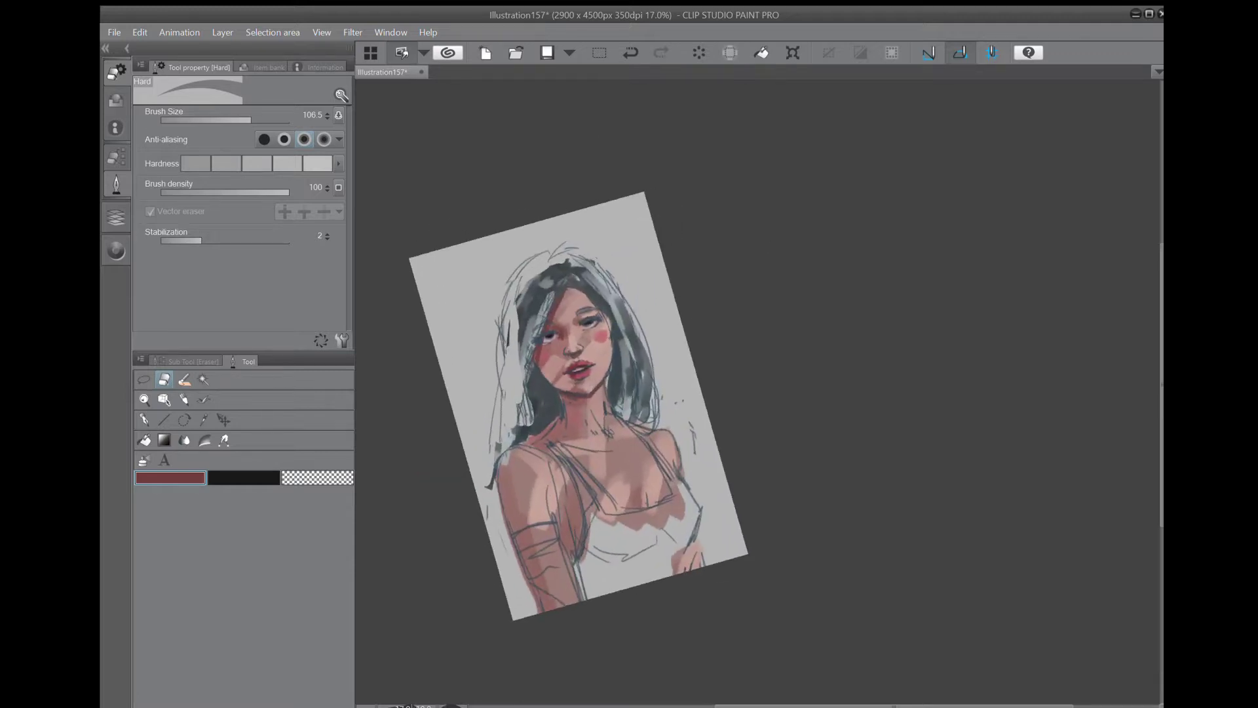
Undo the last eraser strokes on the hair around the crown and down its outer left side.
{"action": "key", "text": "ctrl+z"}
{"action": "key", "text": "ctrl+z"}
{"action": "mouse_move", "coordinate": [545, 262]}
{"action": "left_mouse_down"}
{"action": "mouse_move", "coordinate": [590, 260]}
{"action": "mouse_move", "coordinate": [590, 236]}
{"action": "mouse_move", "coordinate": [619, 228]}
{"action": "mouse_move", "coordinate": [643, 250]}
{"action": "mouse_move", "coordinate": [551, 261]}
{"action": "mouse_move", "coordinate": [450, 304]}
{"action": "mouse_move", "coordinate": [518, 276]}
{"action": "mouse_move", "coordinate": [543, 285]}
{"action": "mouse_move", "coordinate": [602, 252]}
{"action": "mouse_move", "coordinate": [535, 284]}
{"action": "left_mouse_up"}
{"action": "key", "text": "ctrl+z"}
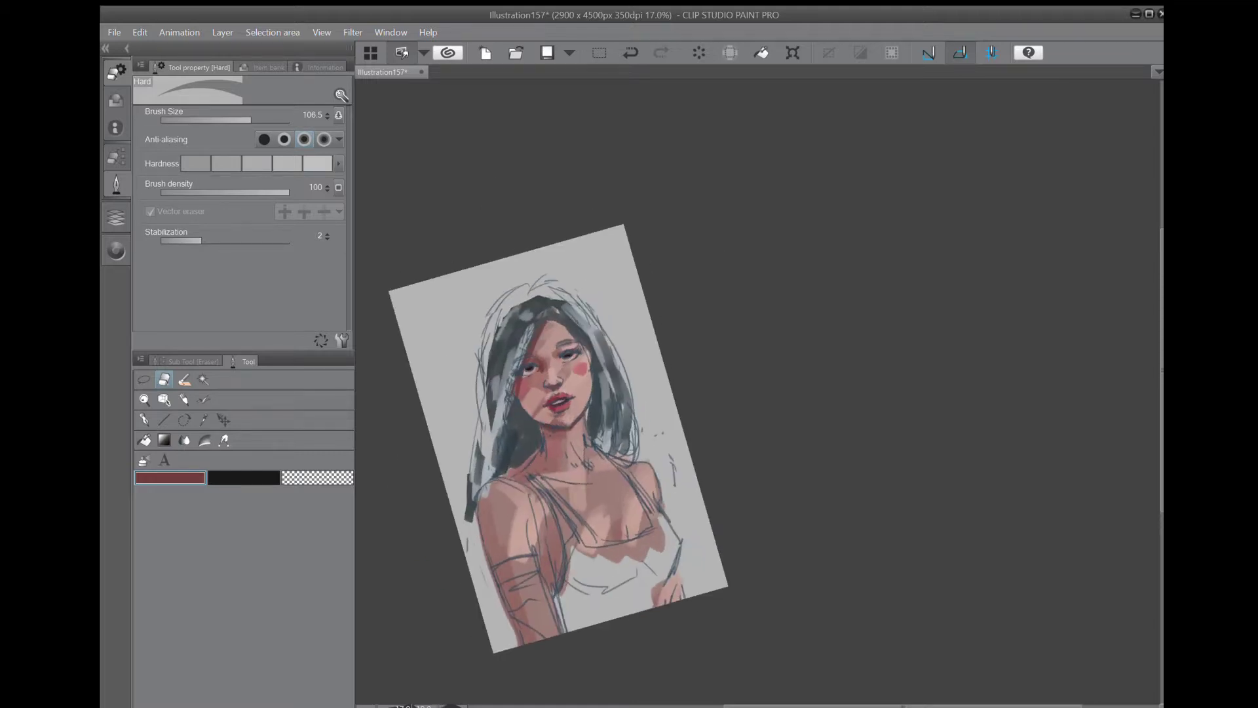
Soften the edges of the blush on the cheeks with the Blend tool.
{"action": "key", "text": "j"}
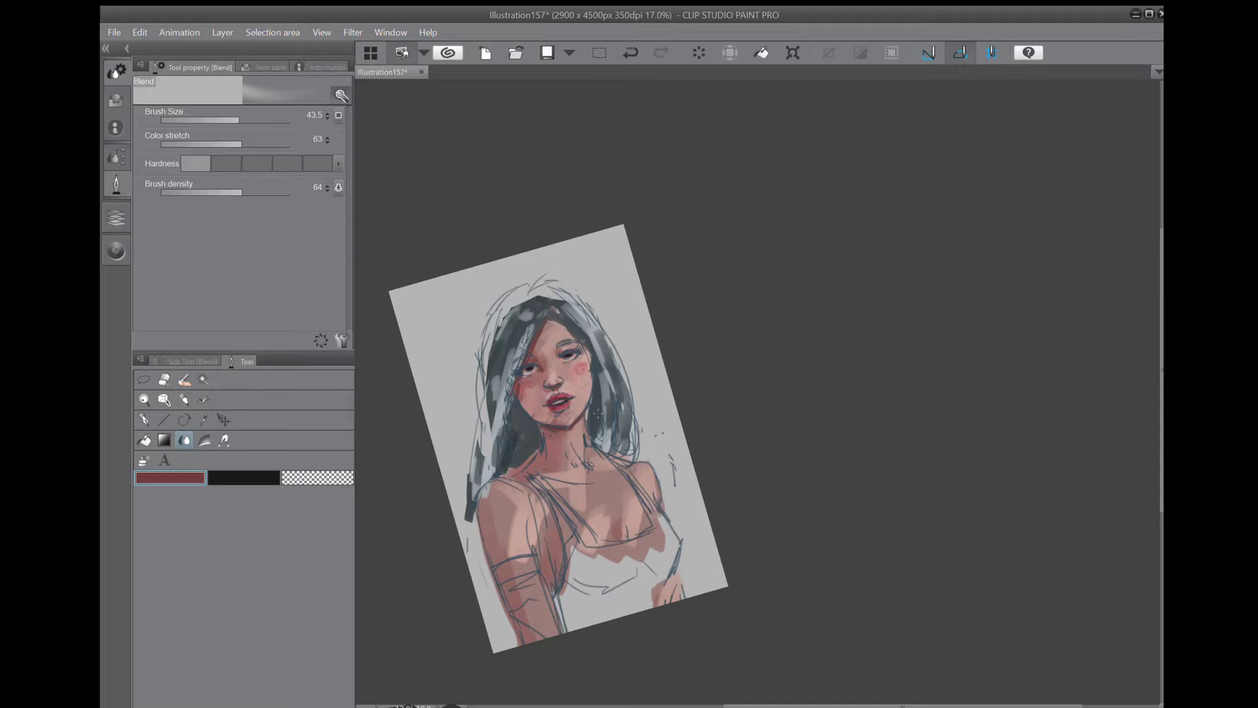
{"action": "scroll", "coordinate": [598, 413], "scroll_direction": "up", "scroll_amount": 3}
{"action": "left_click_drag", "start_coordinate": [552, 234], "coordinate": [642, 254]}
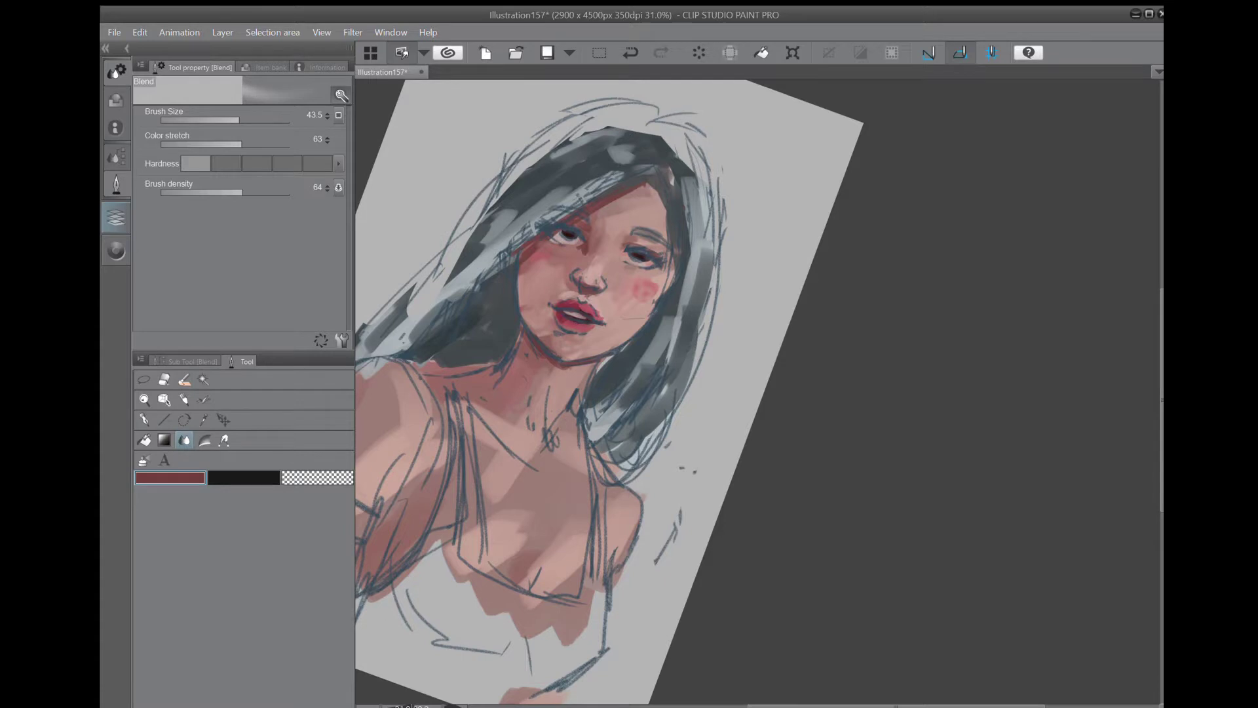
{"action": "scroll", "coordinate": [623, 382], "scroll_direction": "down", "scroll_amount": 1}
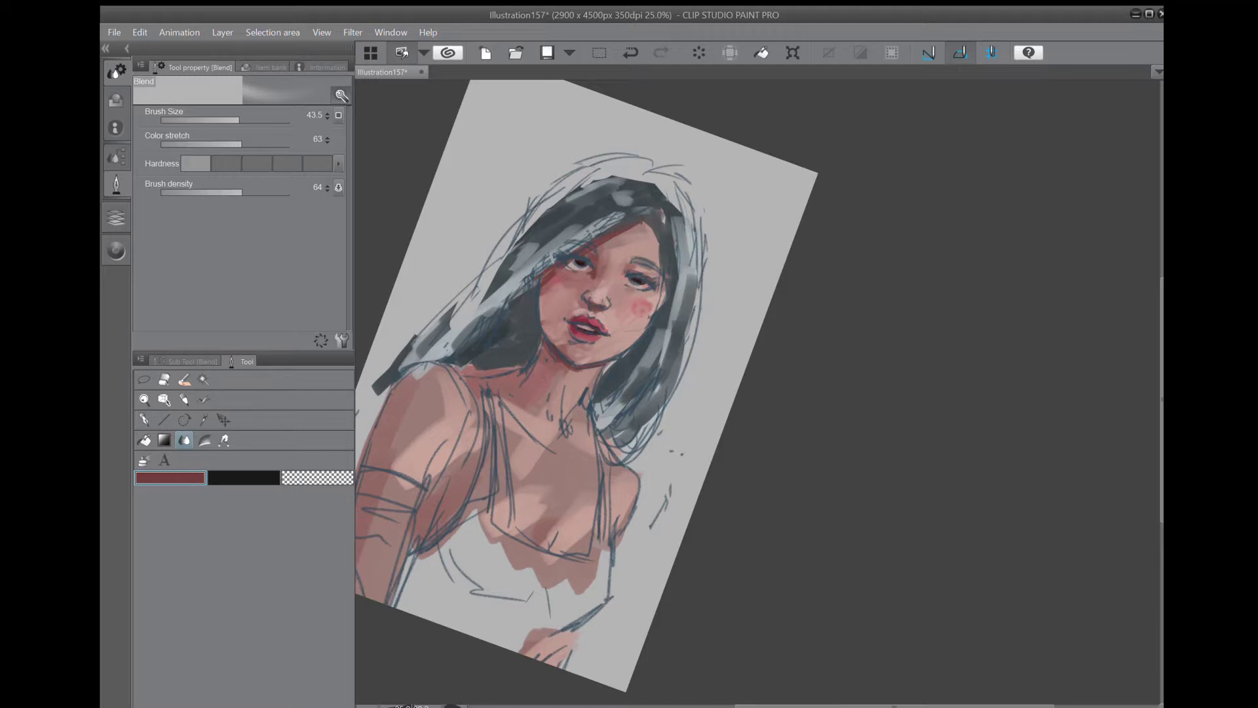
Lasso the eye area on sketch Layer 2, move it slightly lower on the face and deselect it.
{"action": "key", "text": "m"}
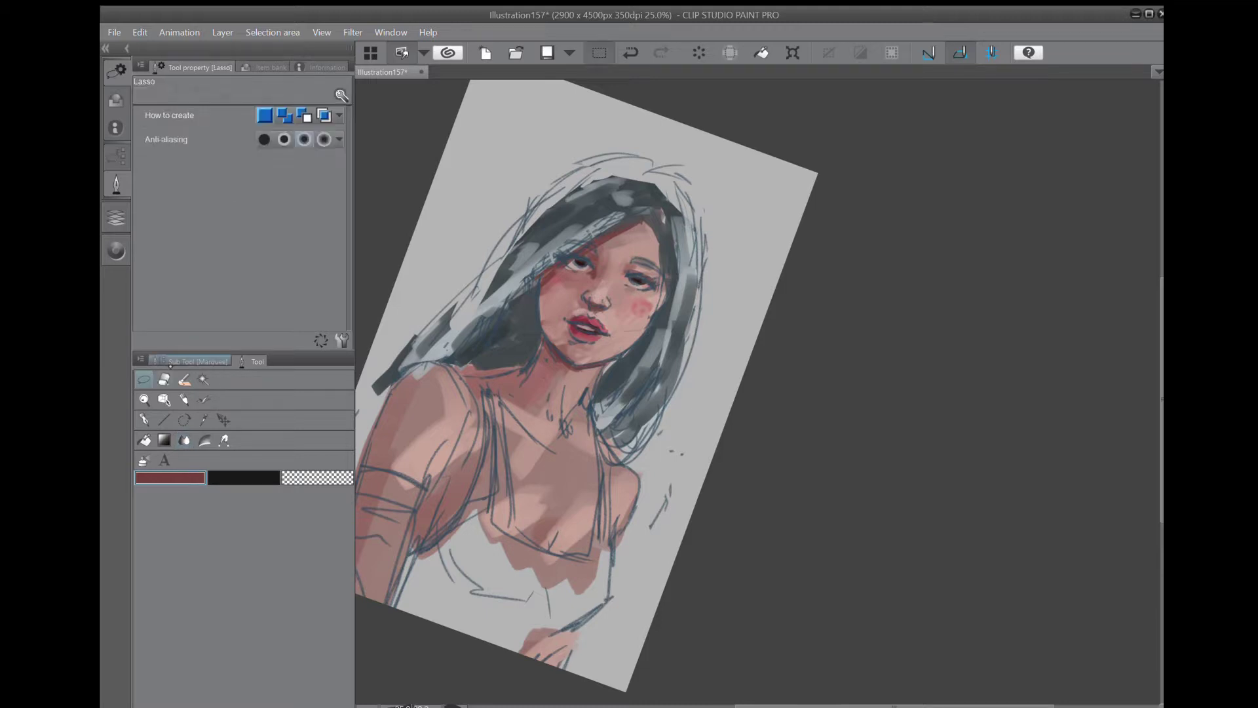
{"action": "left_click", "coordinate": [116, 217]}
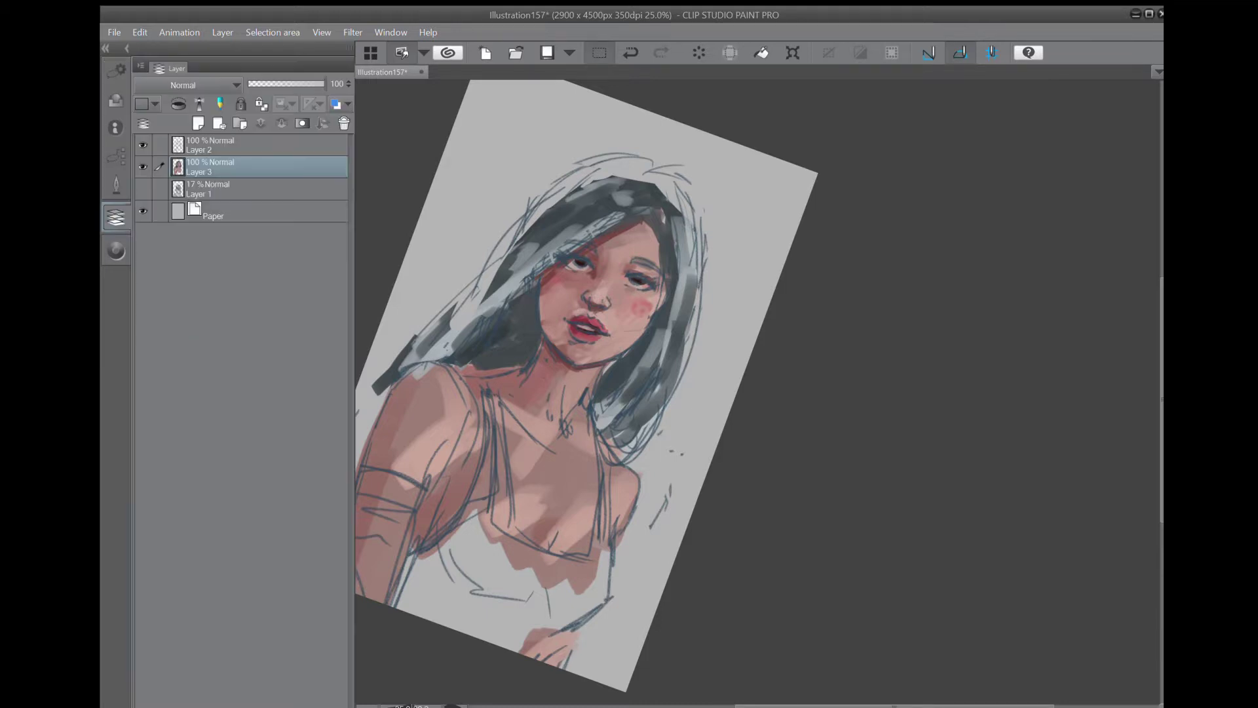
{"action": "left_click", "coordinate": [215, 145]}
{"action": "mouse_move", "coordinate": [557, 253]}
{"action": "left_mouse_down"}
{"action": "mouse_move", "coordinate": [652, 249]}
{"action": "mouse_move", "coordinate": [662, 281]}
{"action": "mouse_move", "coordinate": [553, 262]}
{"action": "left_mouse_up"}
{"action": "left_click", "coordinate": [635, 336]}
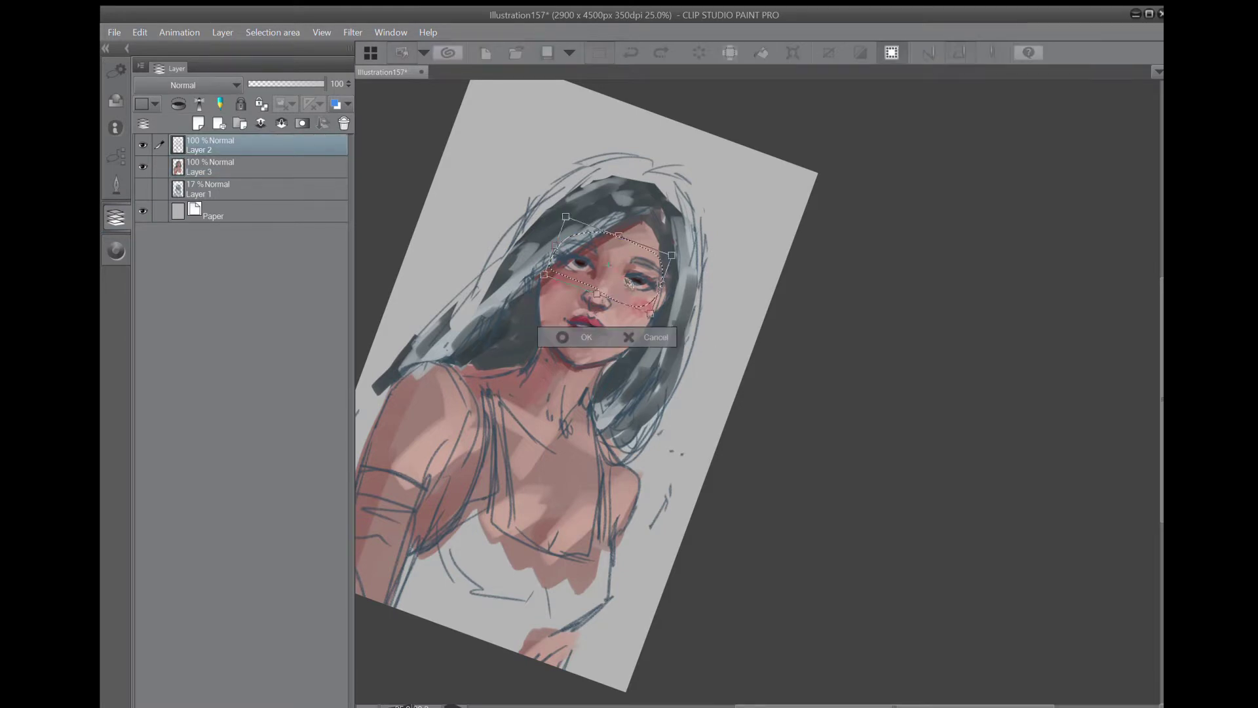
{"action": "left_click_drag", "start_coordinate": [626, 287], "coordinate": [624, 286]}
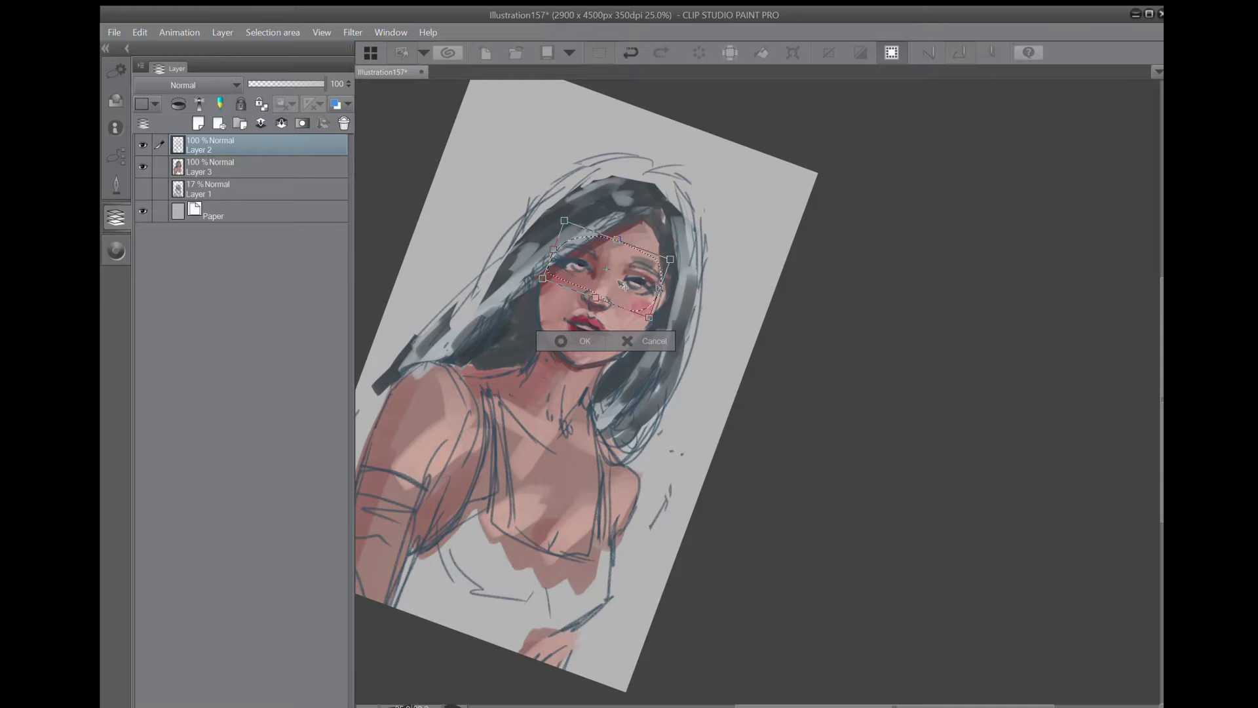
{"action": "left_click", "coordinate": [562, 341]}
{"action": "left_click", "coordinate": [791, 367]}
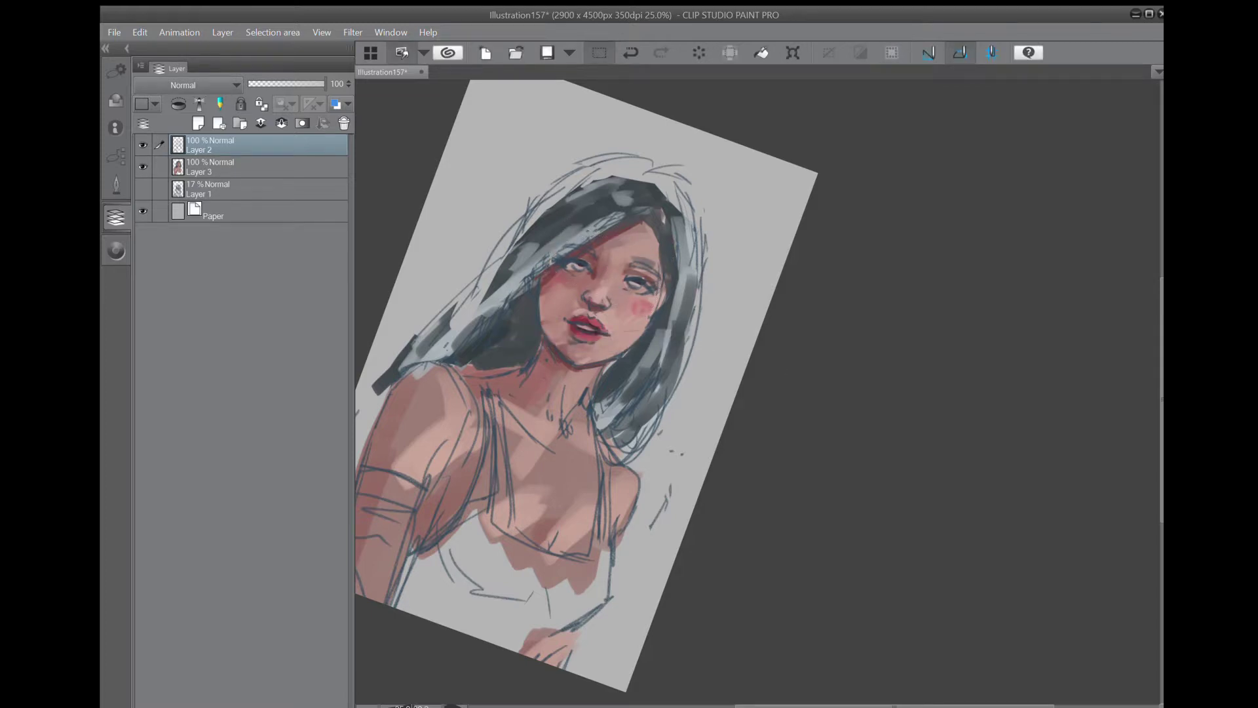
Restore the eye-area selection for Layer 3 and shift the painted eyes slightly lower.
{"action": "left_click", "coordinate": [258, 167]}
{"action": "key", "text": "ctrl+z"}
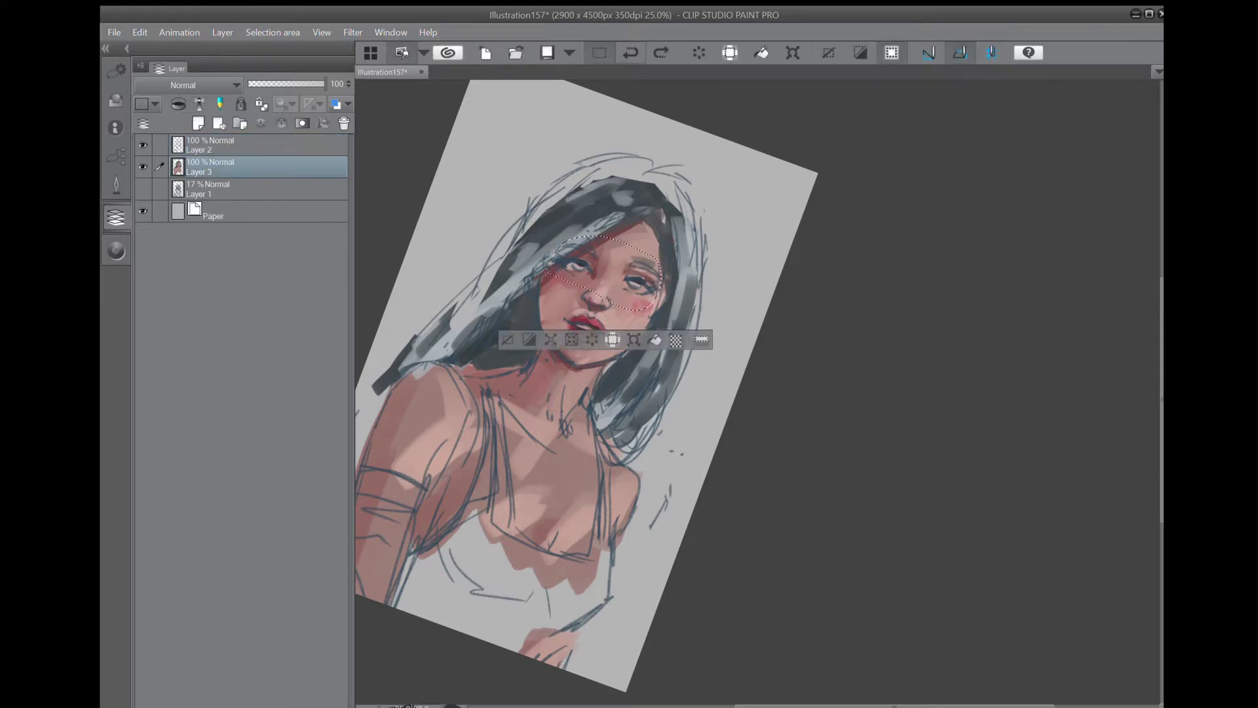
{"action": "left_click", "coordinate": [634, 340]}
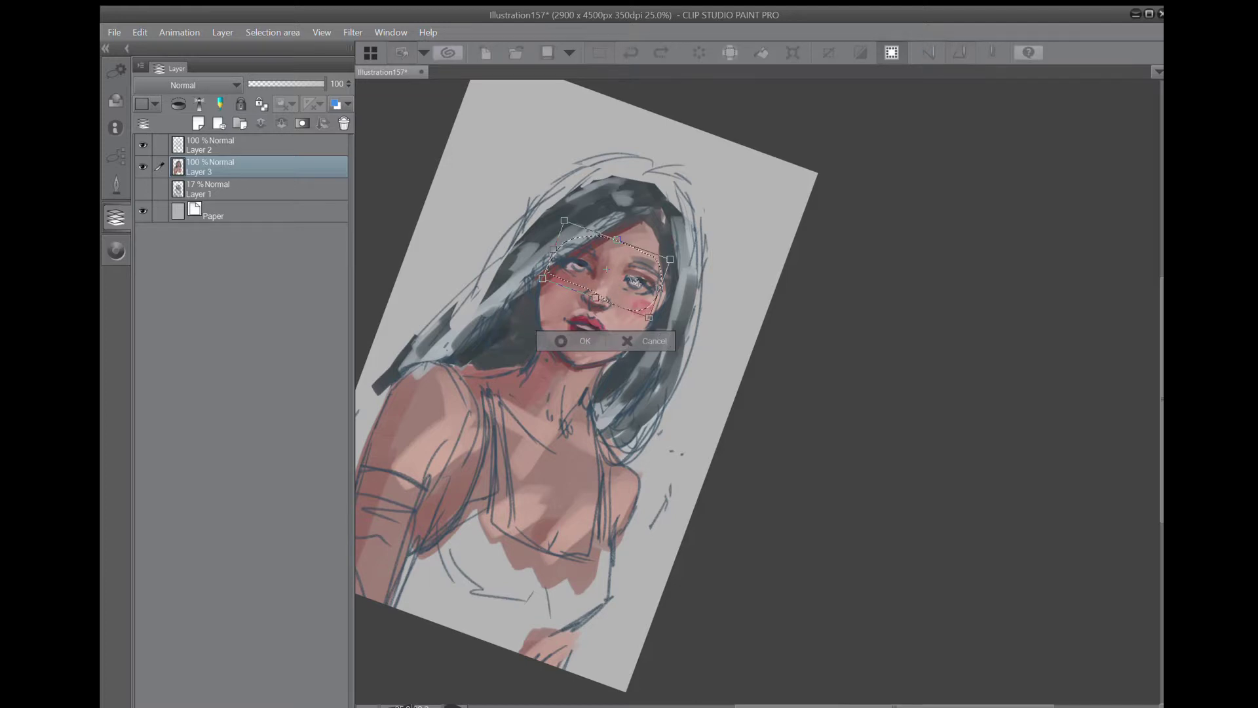
{"action": "left_click_drag", "start_coordinate": [633, 285], "coordinate": [632, 284]}
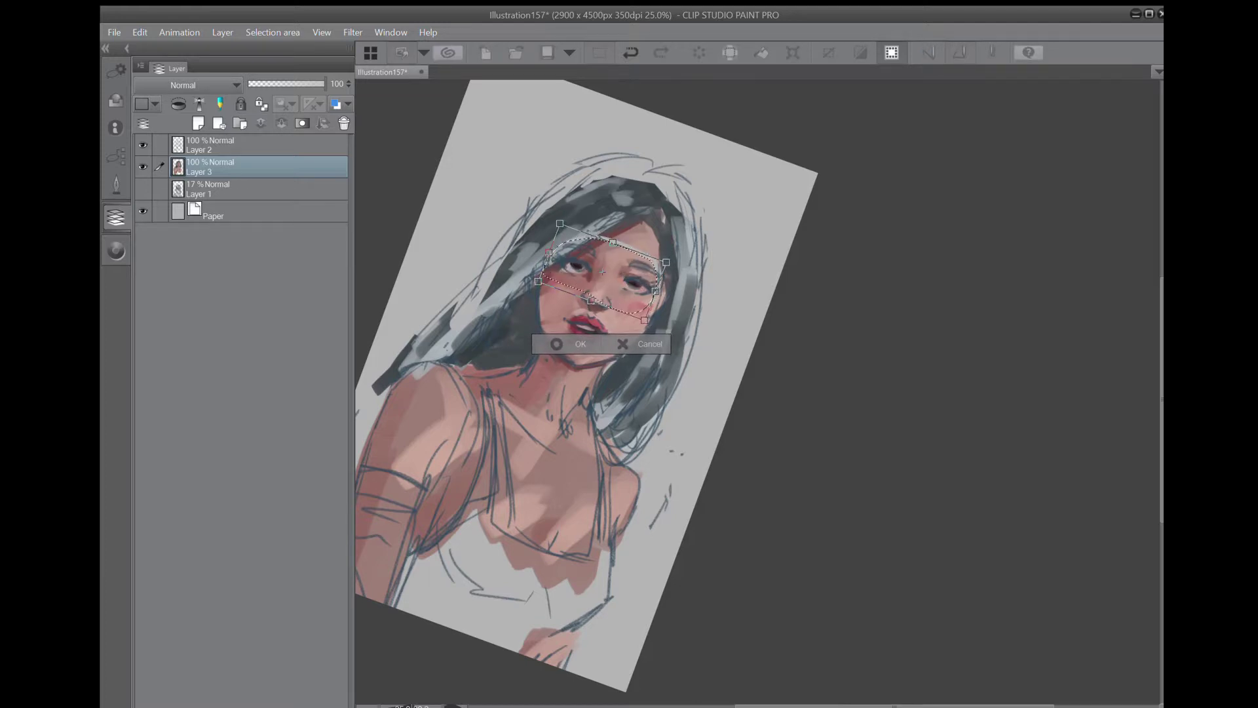
{"action": "left_click", "coordinate": [562, 351]}
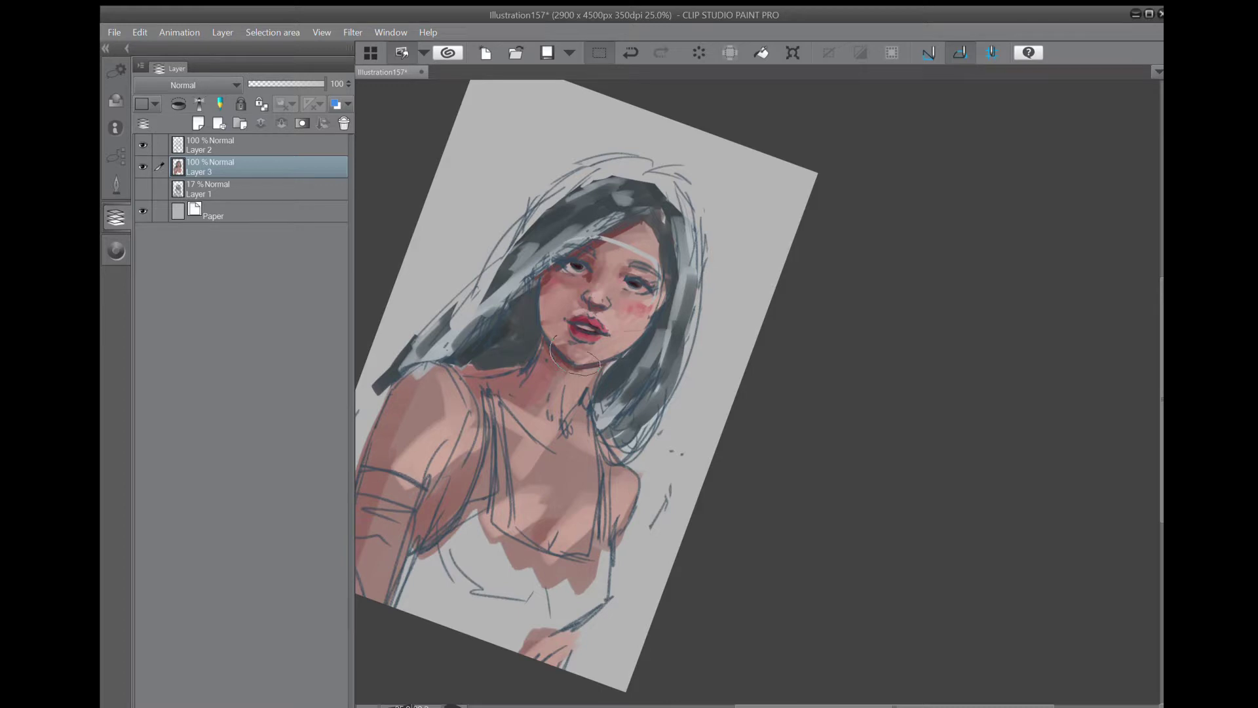
Lasso the chin and the mouth on Layer 3 in turn and slightly transform each one.
{"action": "left_click_drag", "start_coordinate": [597, 361], "coordinate": [593, 359]}
{"action": "key", "text": "ctrl+t"}
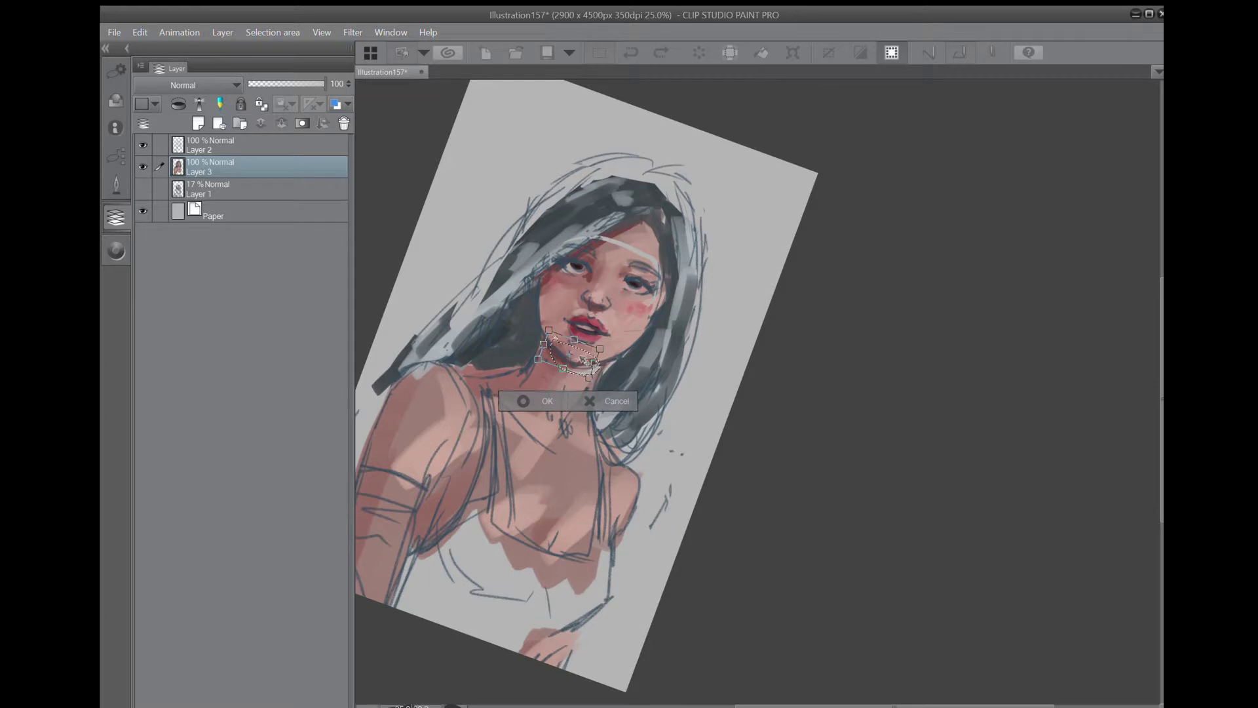
{"action": "mouse_move", "coordinate": [587, 360]}
{"action": "left_mouse_down"}
{"action": "mouse_move", "coordinate": [608, 323]}
{"action": "mouse_move", "coordinate": [565, 311]}
{"action": "mouse_move", "coordinate": [557, 334]}
{"action": "mouse_move", "coordinate": [619, 323]}
{"action": "left_mouse_up"}
{"action": "left_click", "coordinate": [559, 399]}
{"action": "key", "text": "ctrl+t"}
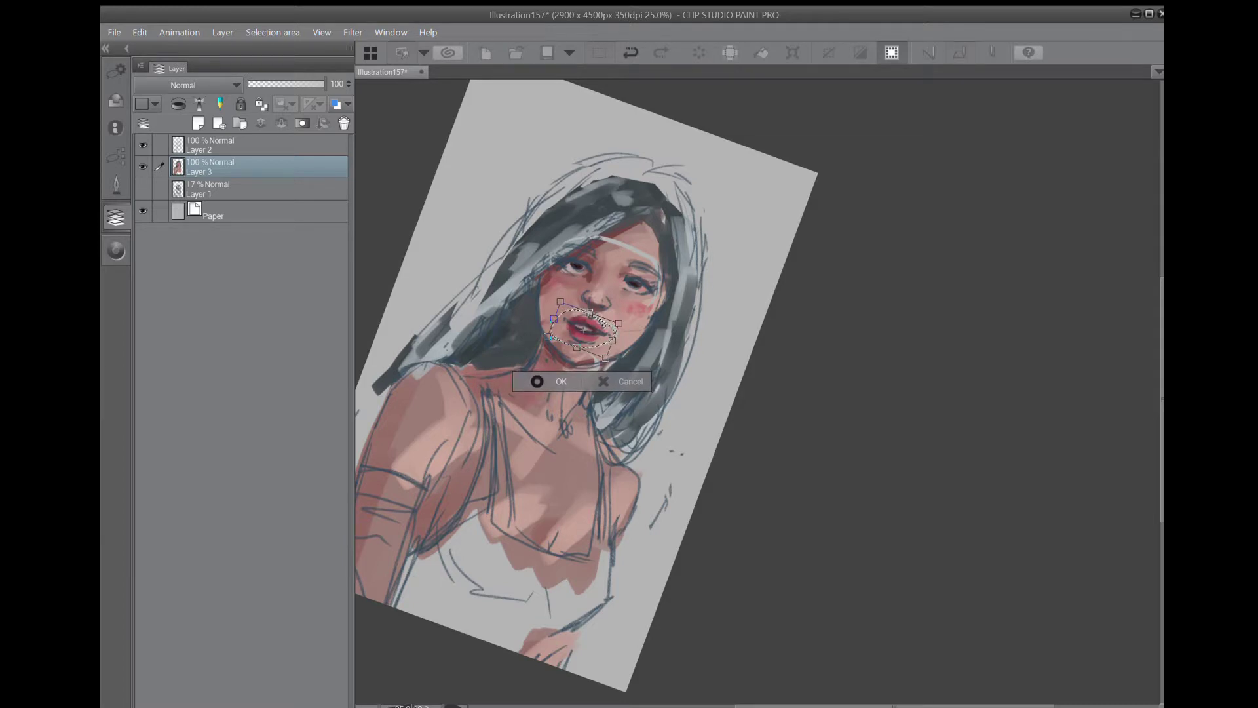
{"action": "key", "text": "Return"}
Pick up the cheek's skin colour and brush it over the gaps around the mouth's left side and across the forehead.
{"action": "left_click_drag", "start_coordinate": [780, 364], "coordinate": [663, 301]}
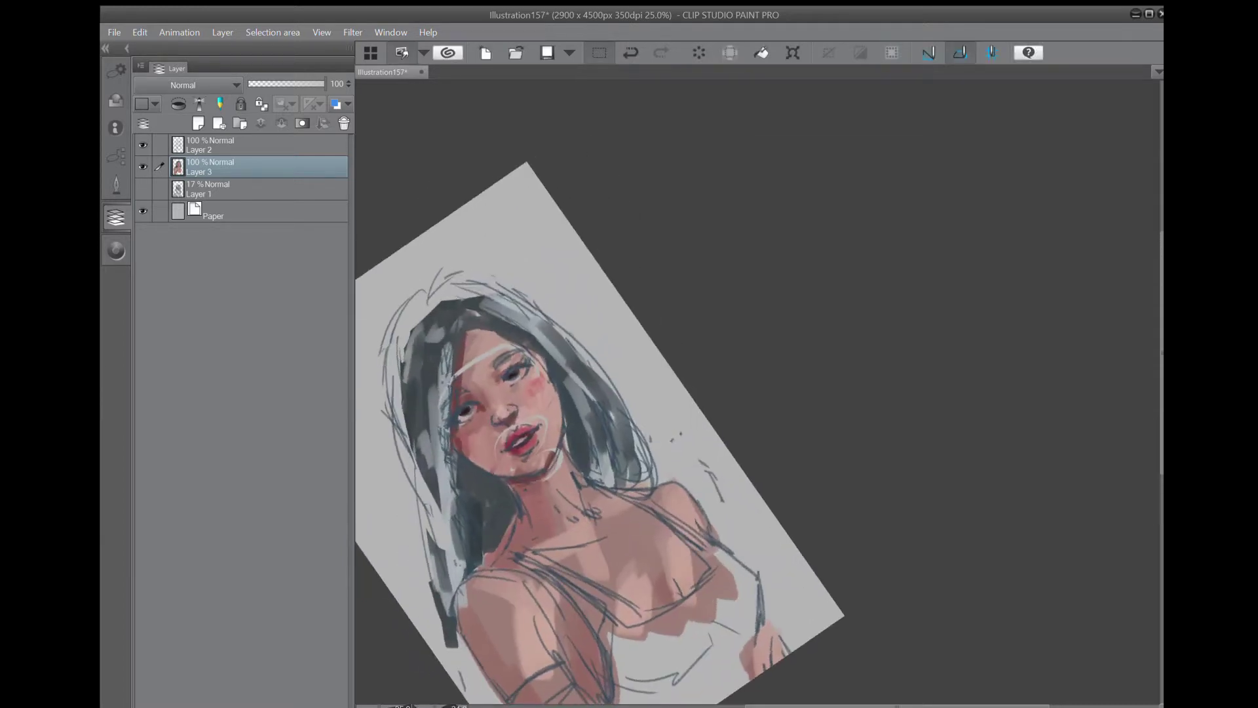
{"action": "scroll", "coordinate": [604, 482], "scroll_direction": "down", "scroll_amount": 3}
{"action": "left_click_drag", "start_coordinate": [526, 314], "coordinate": [694, 331]}
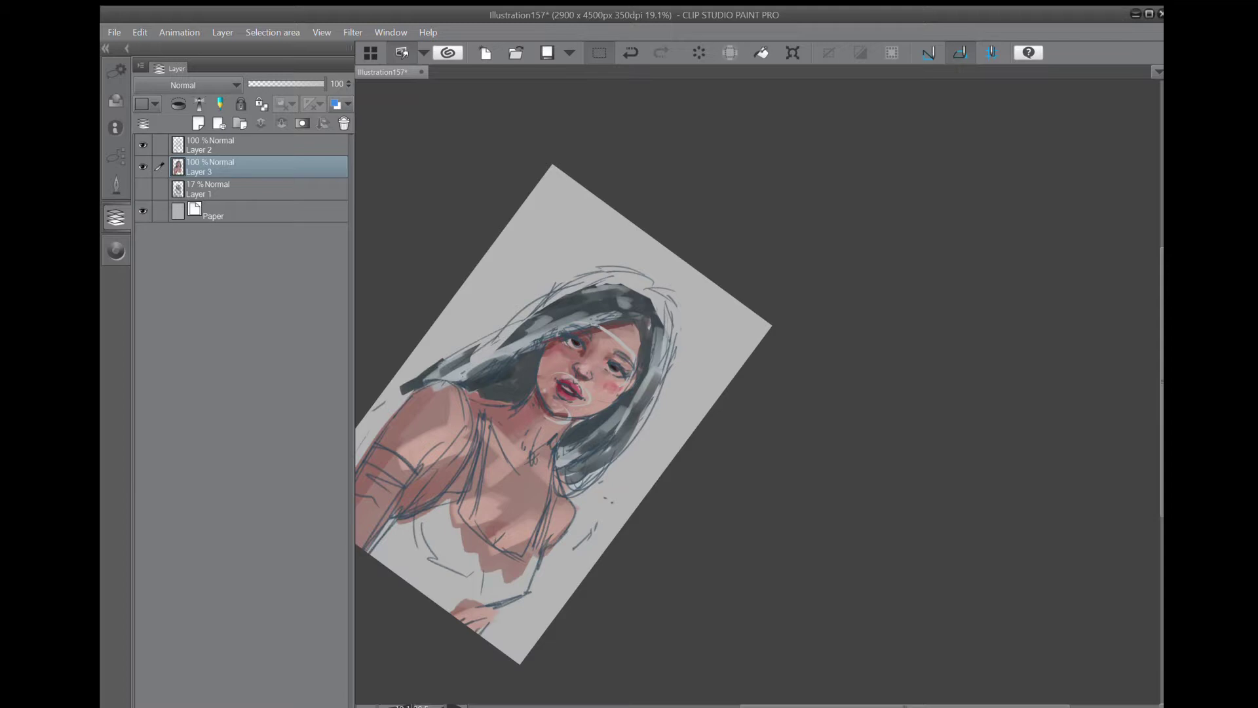
{"action": "scroll", "coordinate": [592, 383], "scroll_direction": "up", "scroll_amount": 8}
{"action": "left_click_drag", "start_coordinate": [593, 383], "coordinate": [610, 467]}
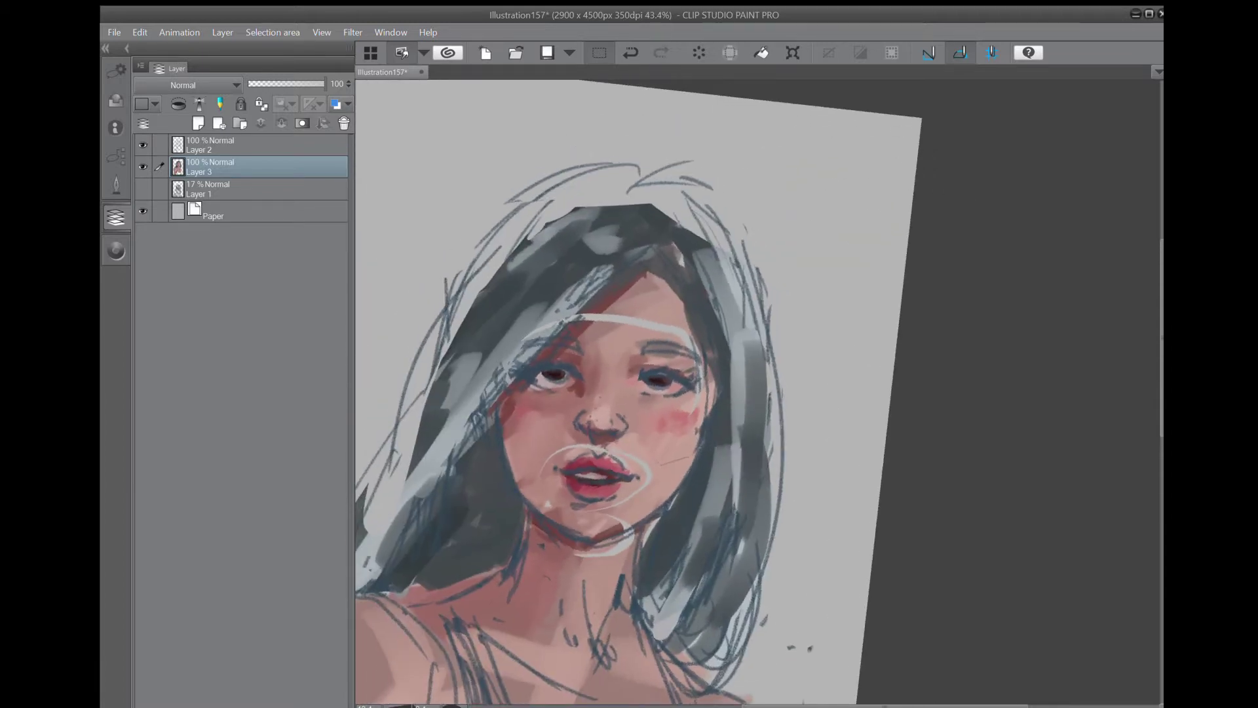
{"action": "left_click", "coordinate": [116, 186]}
{"action": "left_click", "coordinate": [203, 419]}
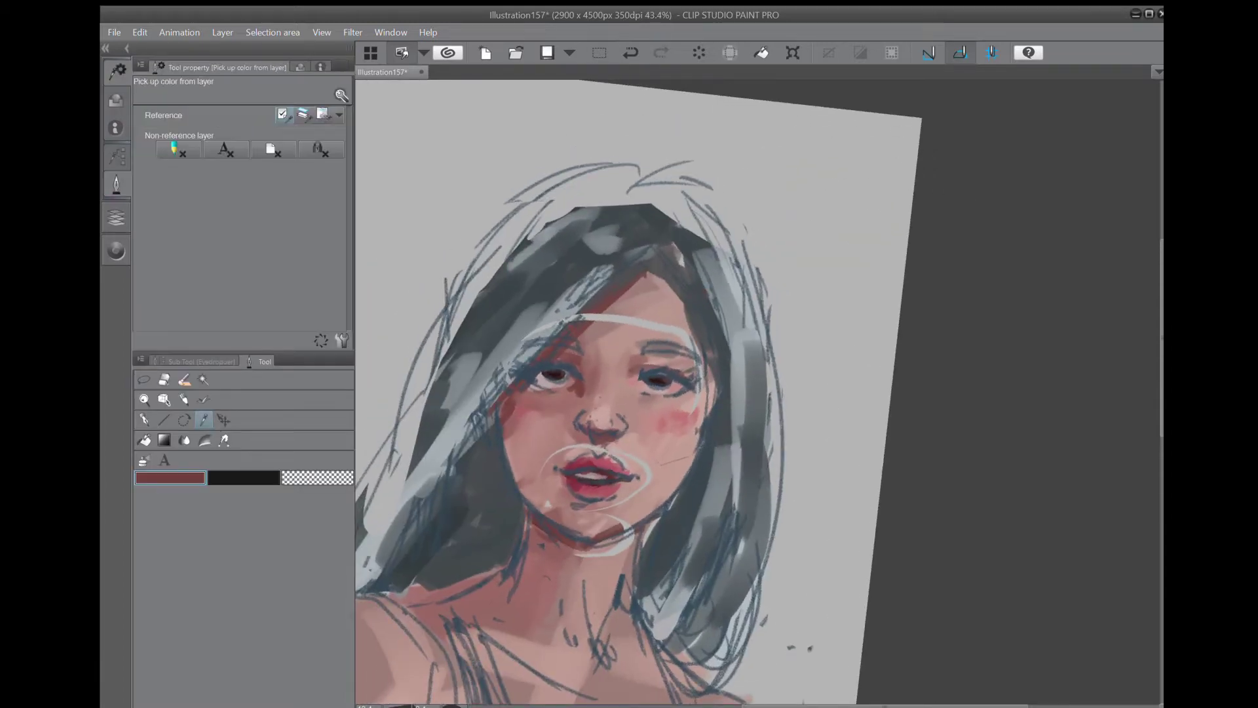
{"action": "left_click", "coordinate": [552, 457]}
{"action": "key", "text": "b"}
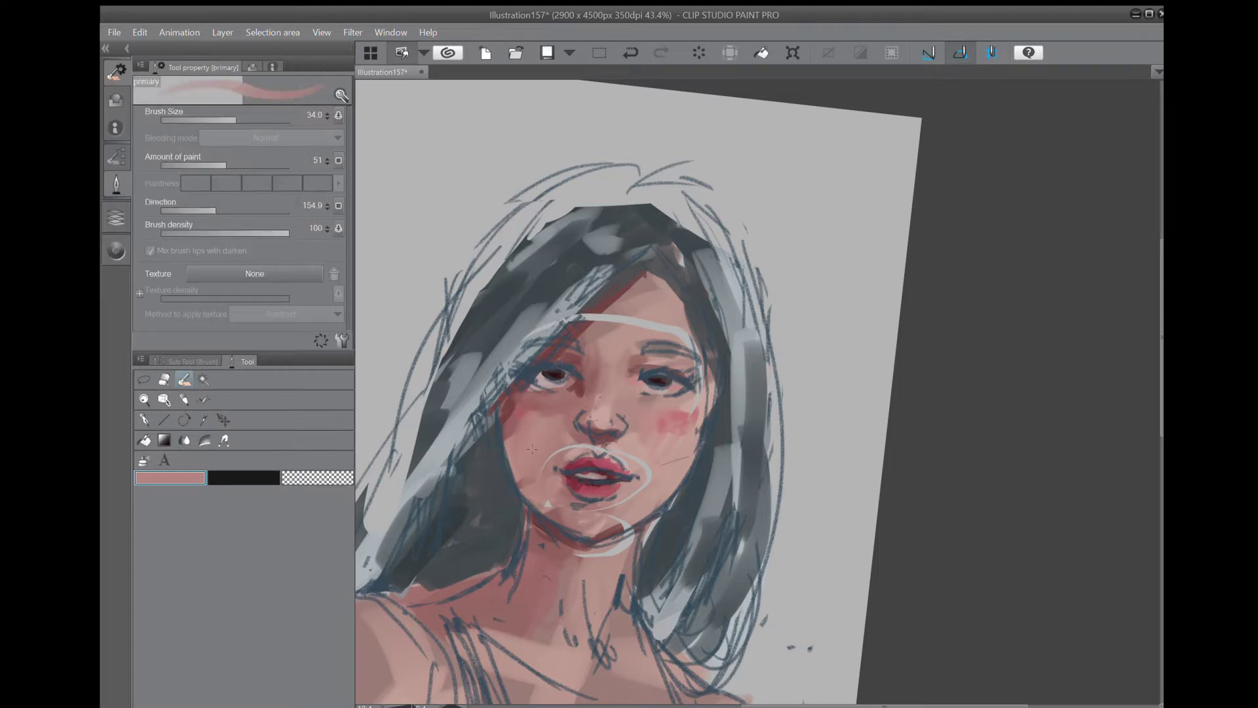
{"action": "left_click_drag", "start_coordinate": [562, 445], "coordinate": [570, 452]}
{"action": "left_click_drag", "start_coordinate": [586, 322], "coordinate": [634, 319]}
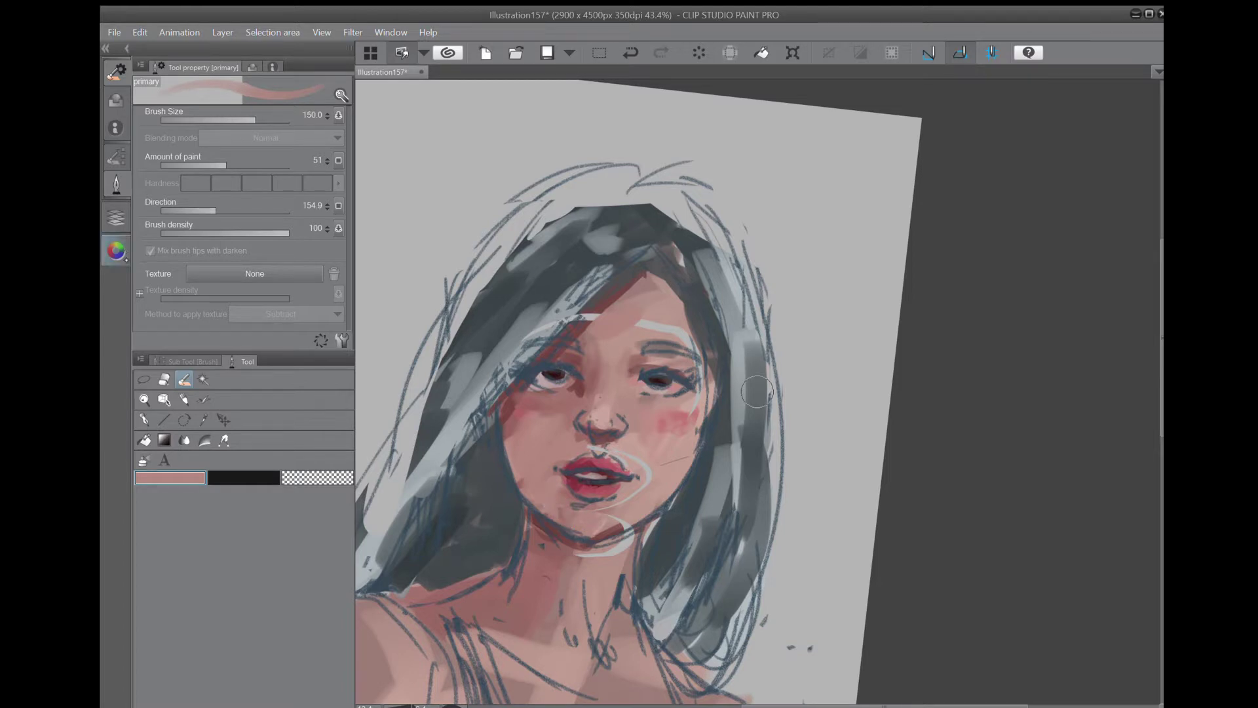
Cover the remaining gaps on the chin, right of the mouth and on the right forehead with a pale pink skin tone.
{"action": "left_click", "coordinate": [116, 250]}
{"action": "left_click", "coordinate": [208, 351]}
{"action": "left_click_drag", "start_coordinate": [588, 520], "coordinate": [600, 523]}
{"action": "left_click_drag", "start_coordinate": [595, 446], "coordinate": [642, 487]}
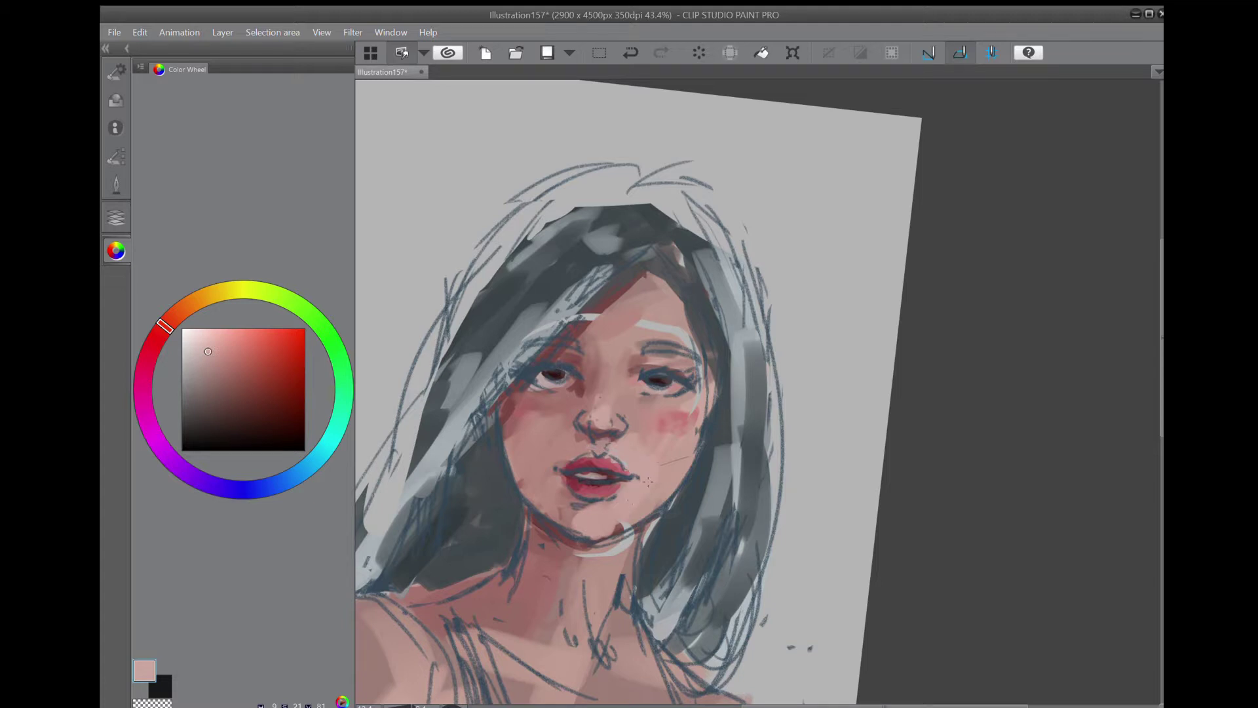
{"action": "left_click_drag", "start_coordinate": [637, 321], "coordinate": [697, 330]}
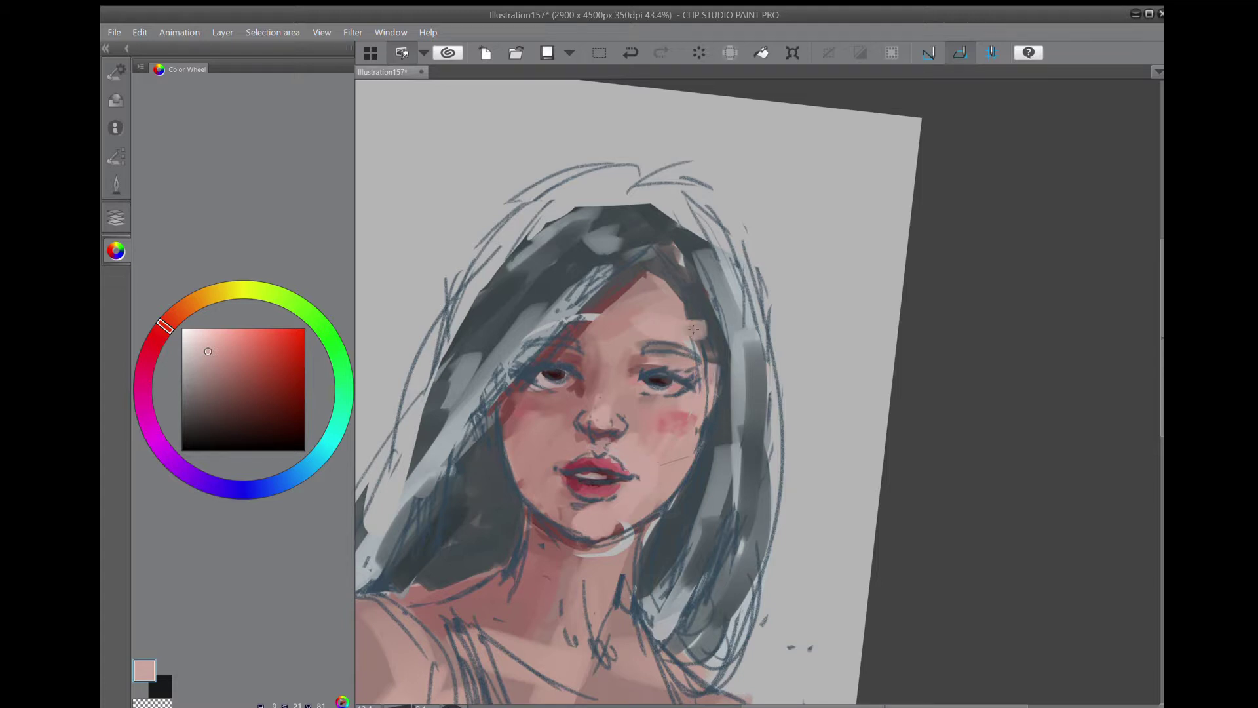
{"action": "left_click_drag", "start_coordinate": [641, 505], "coordinate": [611, 533]}
Lighten the neck, nose bridge and left cheek with the pale pink and cover the gap beneath the chin.
{"action": "mouse_move", "coordinate": [594, 575]}
{"action": "left_mouse_down"}
{"action": "mouse_move", "coordinate": [586, 626]}
{"action": "mouse_move", "coordinate": [547, 634]}
{"action": "mouse_move", "coordinate": [560, 645]}
{"action": "left_mouse_up"}
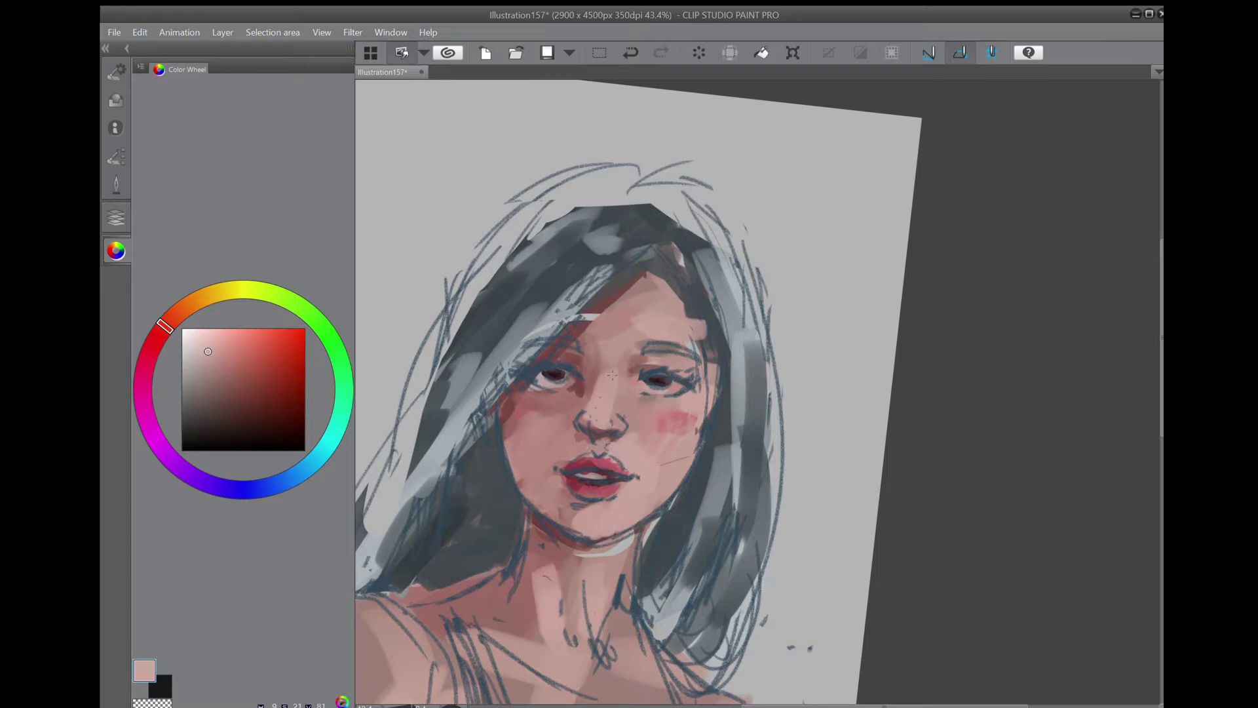
{"action": "mouse_move", "coordinate": [619, 389]}
{"action": "left_mouse_down"}
{"action": "mouse_move", "coordinate": [627, 418]}
{"action": "mouse_move", "coordinate": [540, 426]}
{"action": "left_mouse_up"}
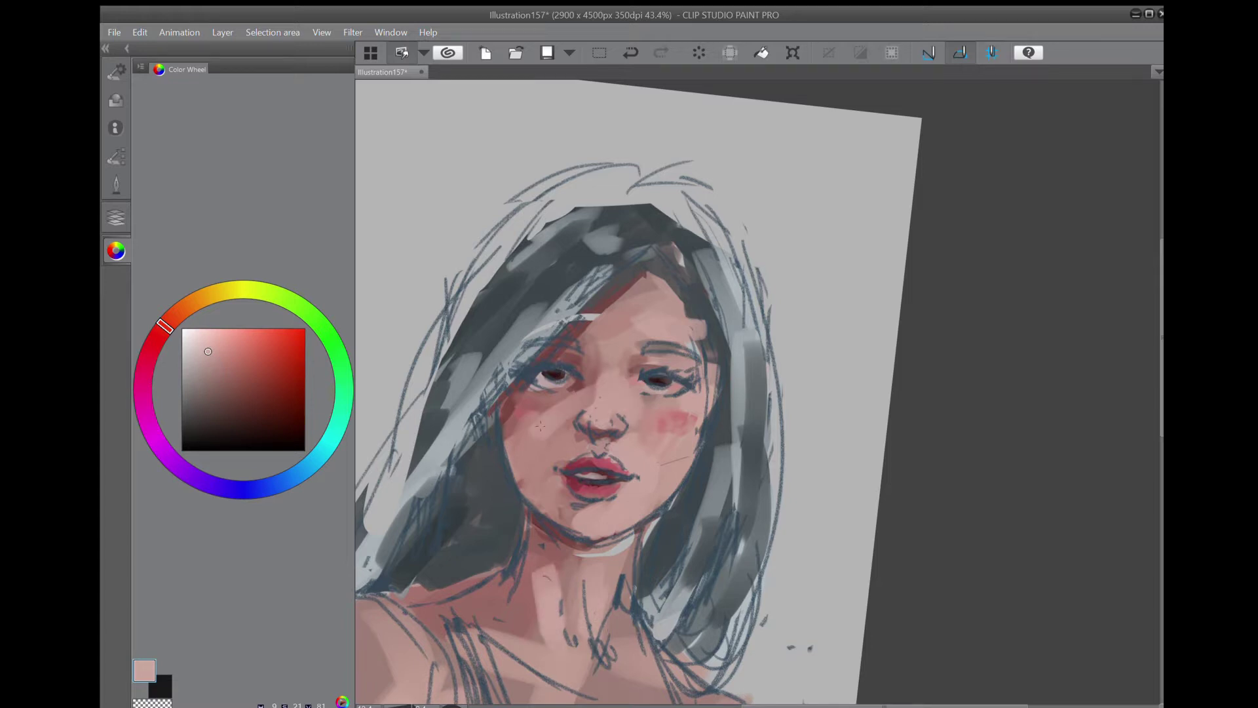
{"action": "scroll", "coordinate": [714, 372], "scroll_direction": "down", "scroll_amount": 5}
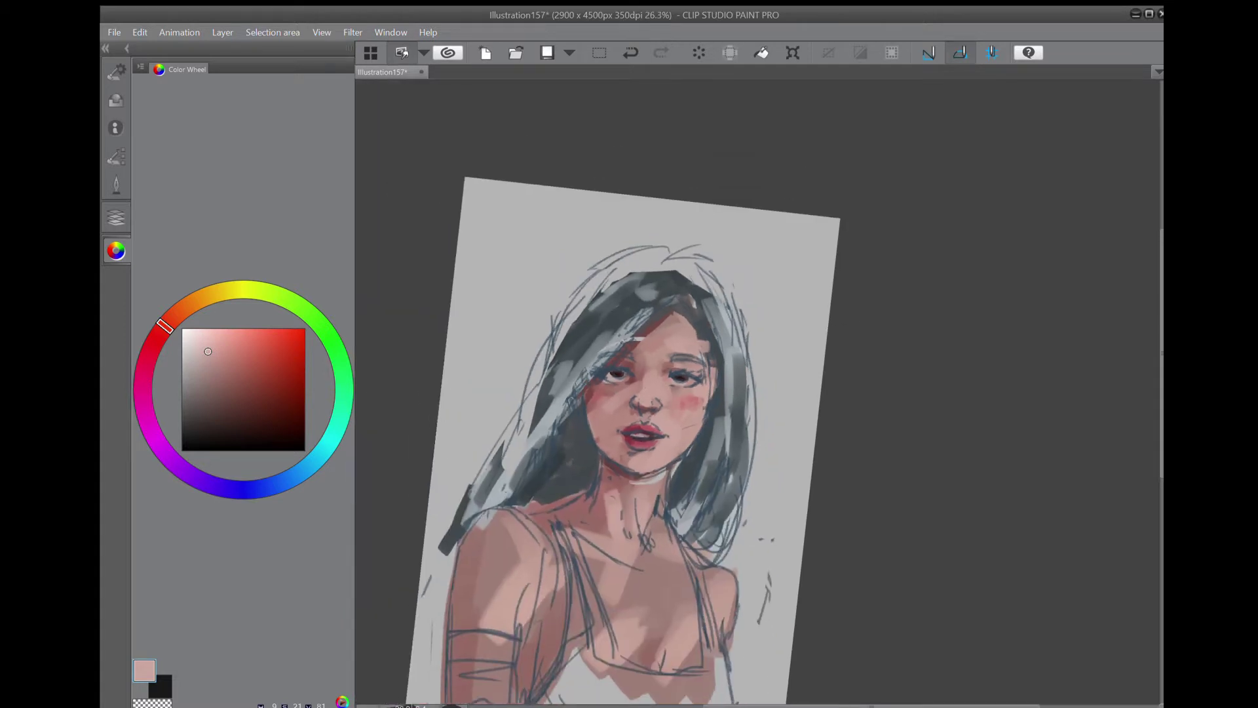
{"action": "left_click_drag", "start_coordinate": [713, 574], "coordinate": [726, 621]}
{"action": "left_click_drag", "start_coordinate": [658, 499], "coordinate": [650, 548]}
{"action": "left_click_drag", "start_coordinate": [661, 477], "coordinate": [625, 499]}
Shade beneath the jaw and beside the nose bridge between the eyes with a muted red.
{"action": "left_click", "coordinate": [156, 338]}
{"action": "left_click", "coordinate": [247, 372]}
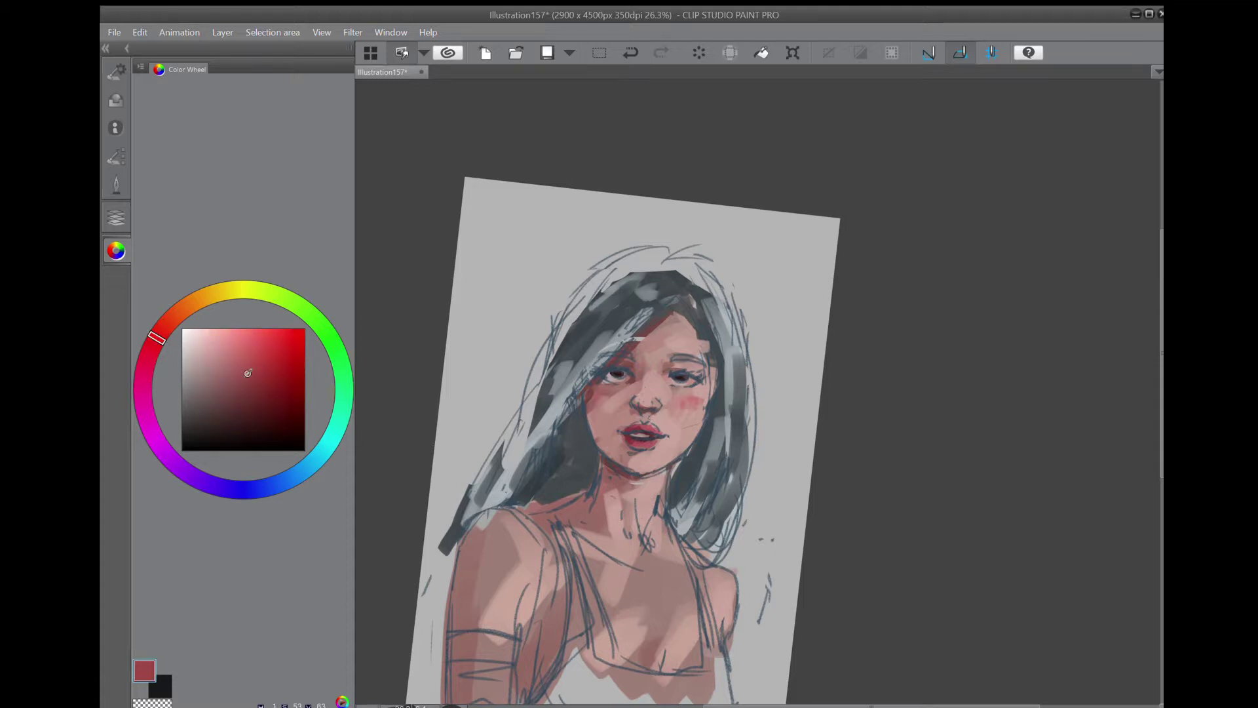
{"action": "mouse_move", "coordinate": [601, 461]}
{"action": "left_mouse_down"}
{"action": "mouse_move", "coordinate": [638, 481]}
{"action": "mouse_move", "coordinate": [669, 462]}
{"action": "left_mouse_up"}
{"action": "mouse_move", "coordinate": [641, 372]}
{"action": "left_mouse_down"}
{"action": "mouse_move", "coordinate": [627, 396]}
{"action": "mouse_move", "coordinate": [664, 372]}
{"action": "left_mouse_up"}
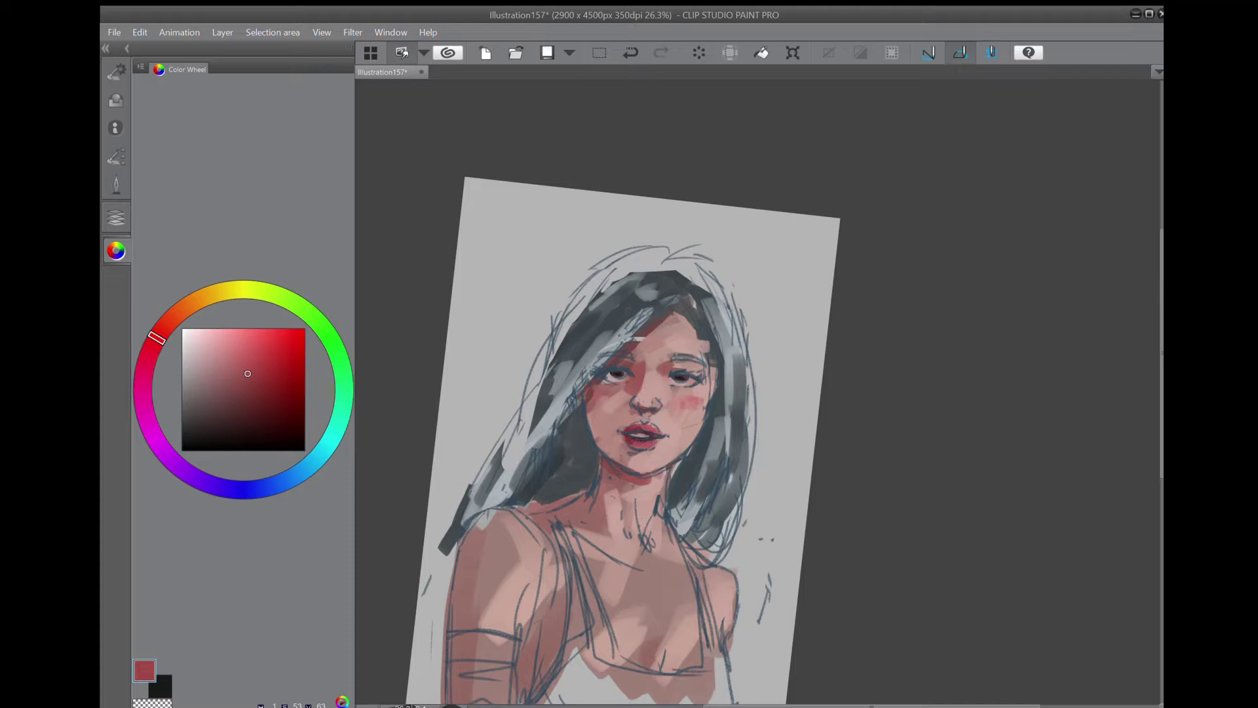
Merge sketch Layer 2 down into the painted Layer 3.
{"action": "scroll", "coordinate": [781, 416], "scroll_direction": "down", "scroll_amount": 4}
{"action": "left_click_drag", "start_coordinate": [852, 472], "coordinate": [835, 397]}
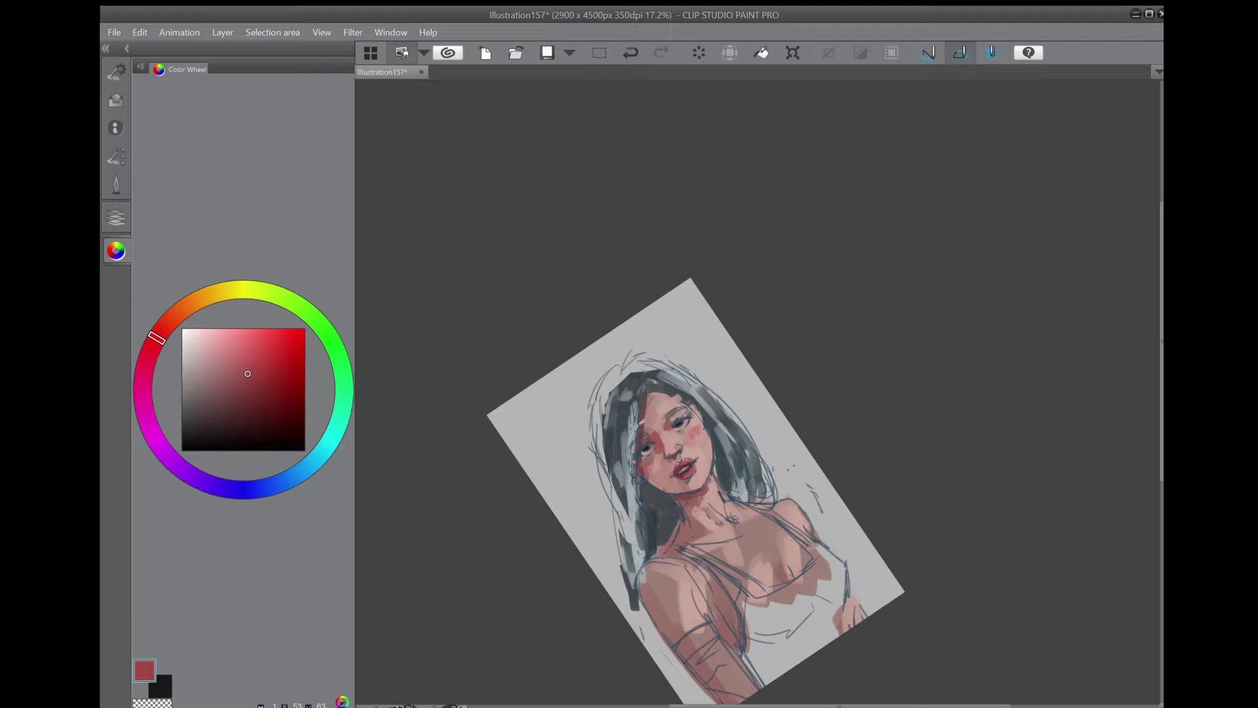
{"action": "scroll", "coordinate": [681, 432], "scroll_direction": "up", "scroll_amount": 5}
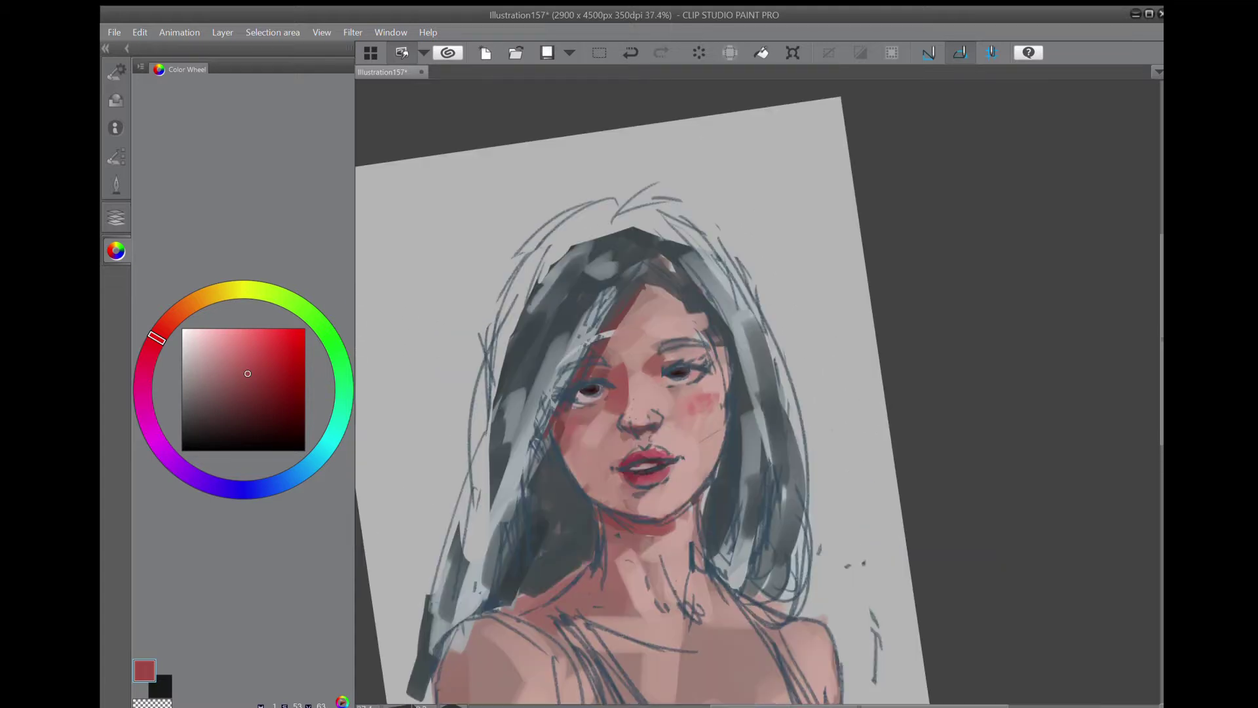
{"action": "left_click", "coordinate": [116, 71]}
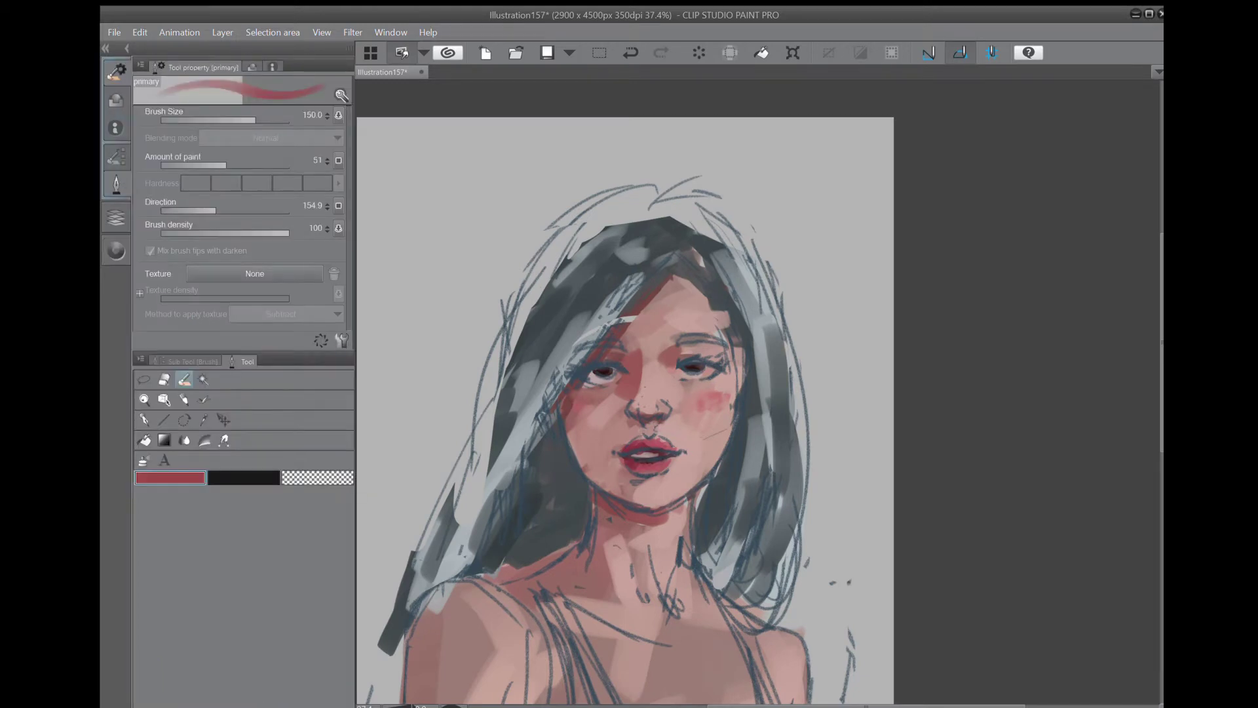
{"action": "left_click", "coordinate": [116, 217]}
{"action": "left_click", "coordinate": [262, 145]}
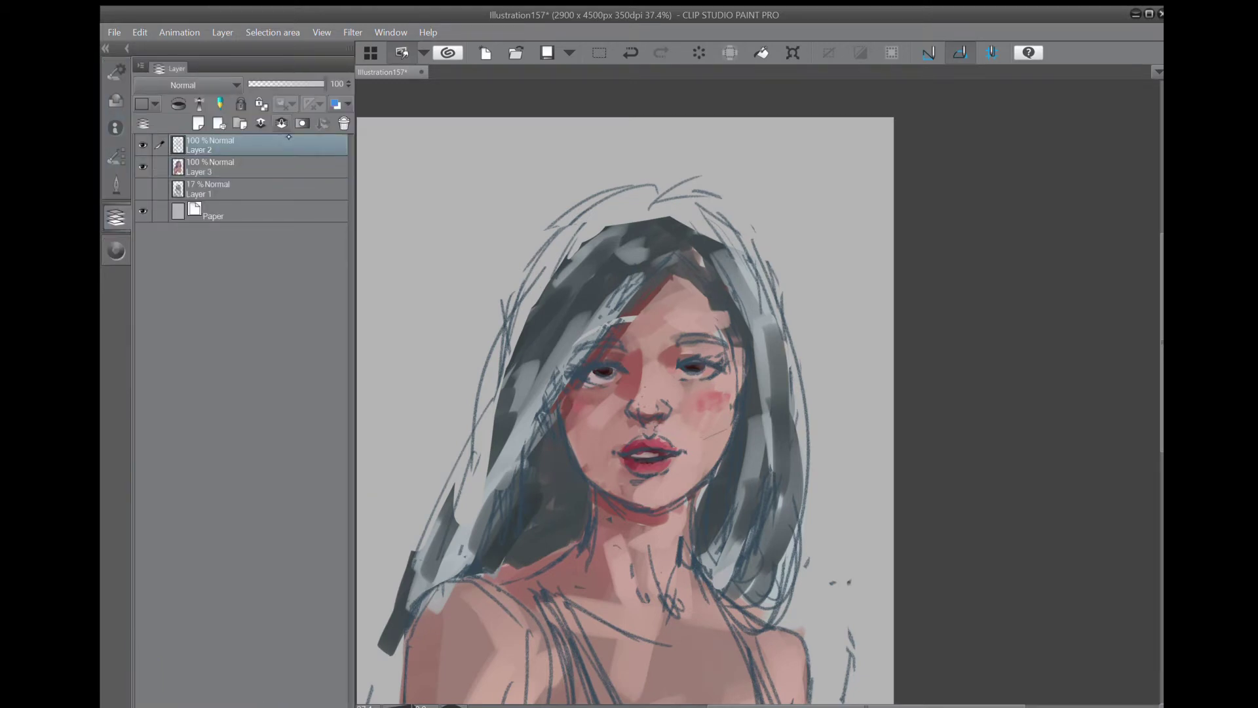
{"action": "left_click", "coordinate": [282, 123]}
{"action": "left_click", "coordinate": [116, 185]}
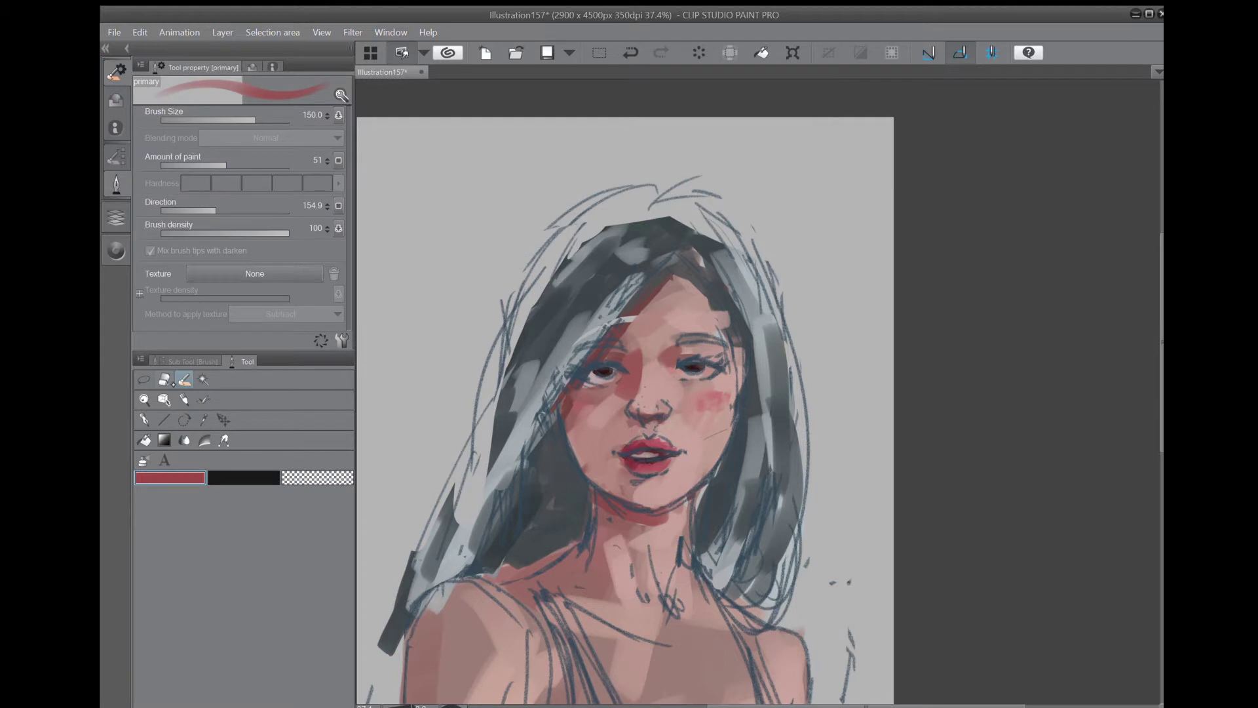
Lasso the nose, shift it slightly lower on the face with a transform and clear the selection.
{"action": "left_click", "coordinate": [144, 379]}
{"action": "left_click_drag", "start_coordinate": [645, 426], "coordinate": [682, 407]}
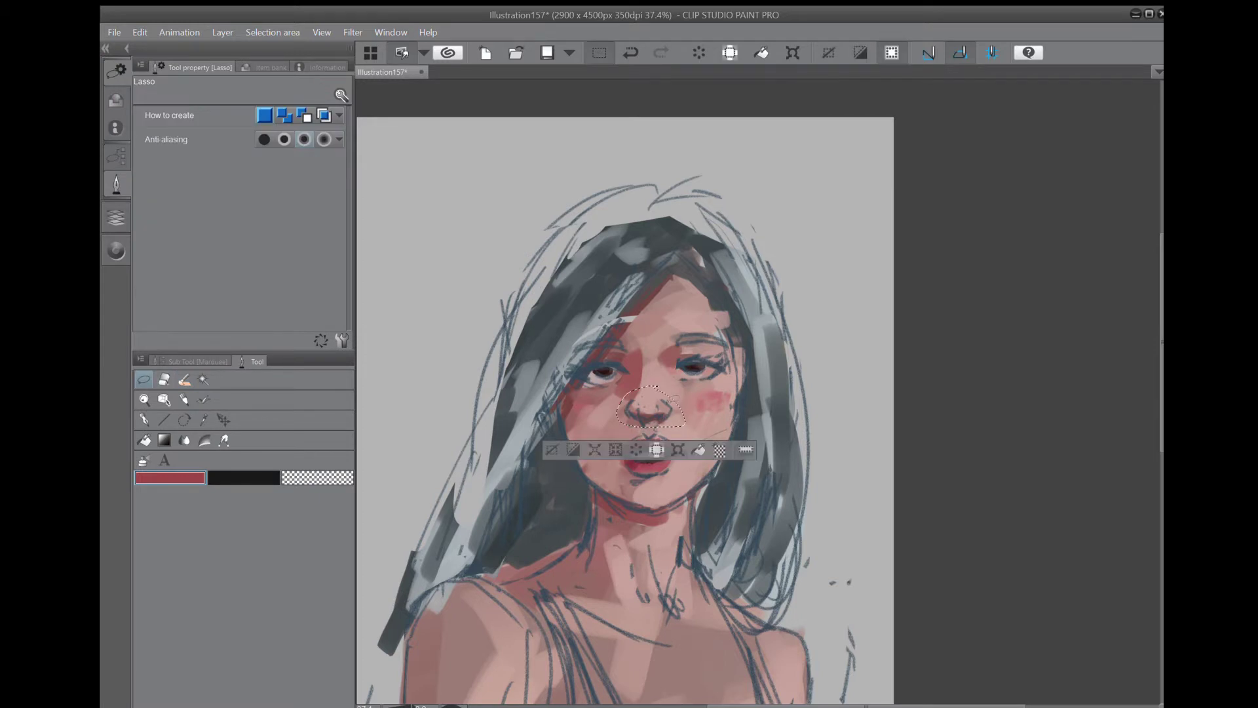
{"action": "key", "text": "ctrl+t"}
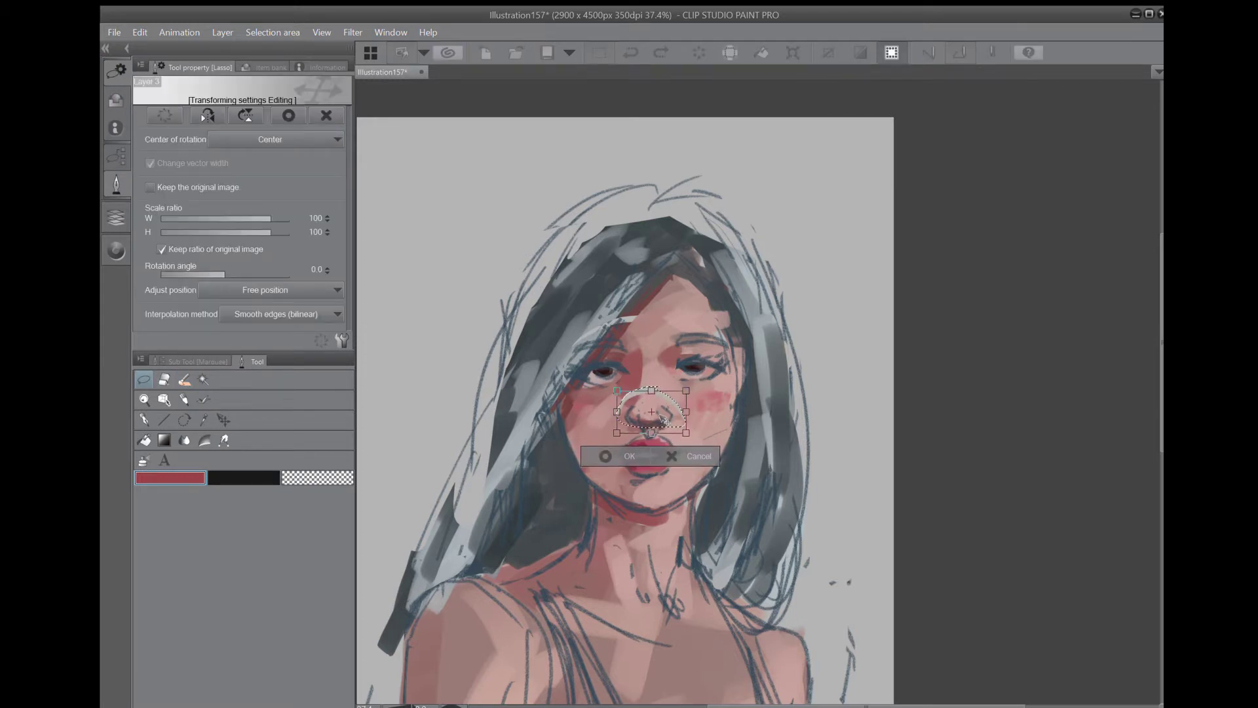
{"action": "left_click", "coordinate": [621, 457]}
{"action": "key", "text": "ctrl+d"}
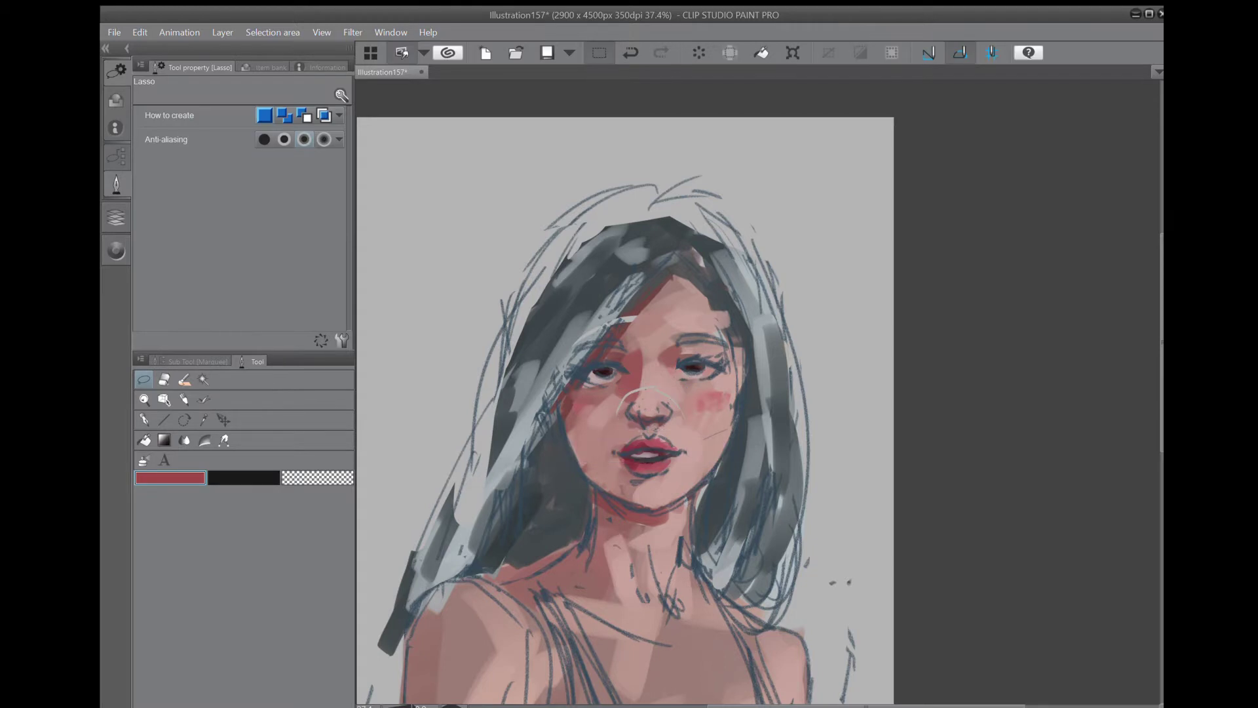
Blend the edges around the nose and its bridge and smooth the hair strand falling beside the forehead.
{"action": "key", "text": "j"}
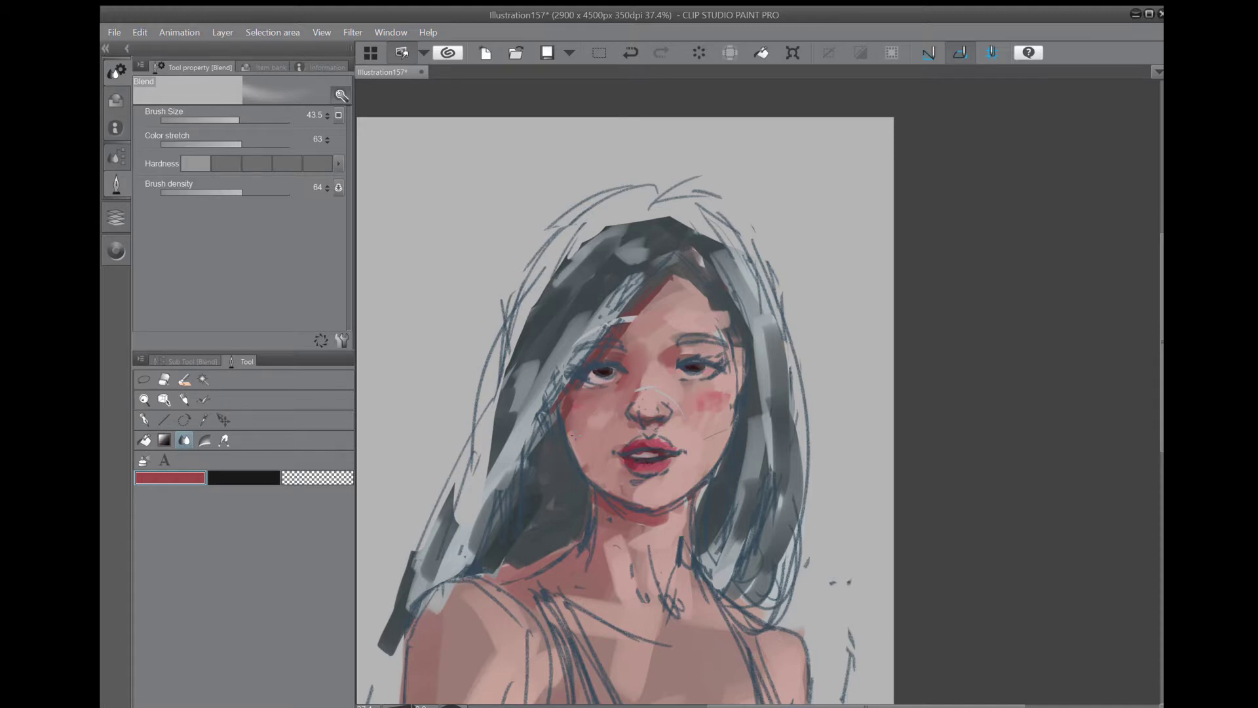
{"action": "left_click_drag", "start_coordinate": [629, 413], "coordinate": [645, 380]}
{"action": "left_click_drag", "start_coordinate": [641, 343], "coordinate": [637, 365]}
{"action": "mouse_move", "coordinate": [647, 305]}
{"action": "left_mouse_down"}
{"action": "mouse_move", "coordinate": [577, 342]}
{"action": "mouse_move", "coordinate": [606, 324]}
{"action": "mouse_move", "coordinate": [598, 343]}
{"action": "mouse_move", "coordinate": [615, 333]}
{"action": "mouse_move", "coordinate": [614, 287]}
{"action": "mouse_move", "coordinate": [523, 411]}
{"action": "mouse_move", "coordinate": [519, 437]}
{"action": "left_mouse_up"}
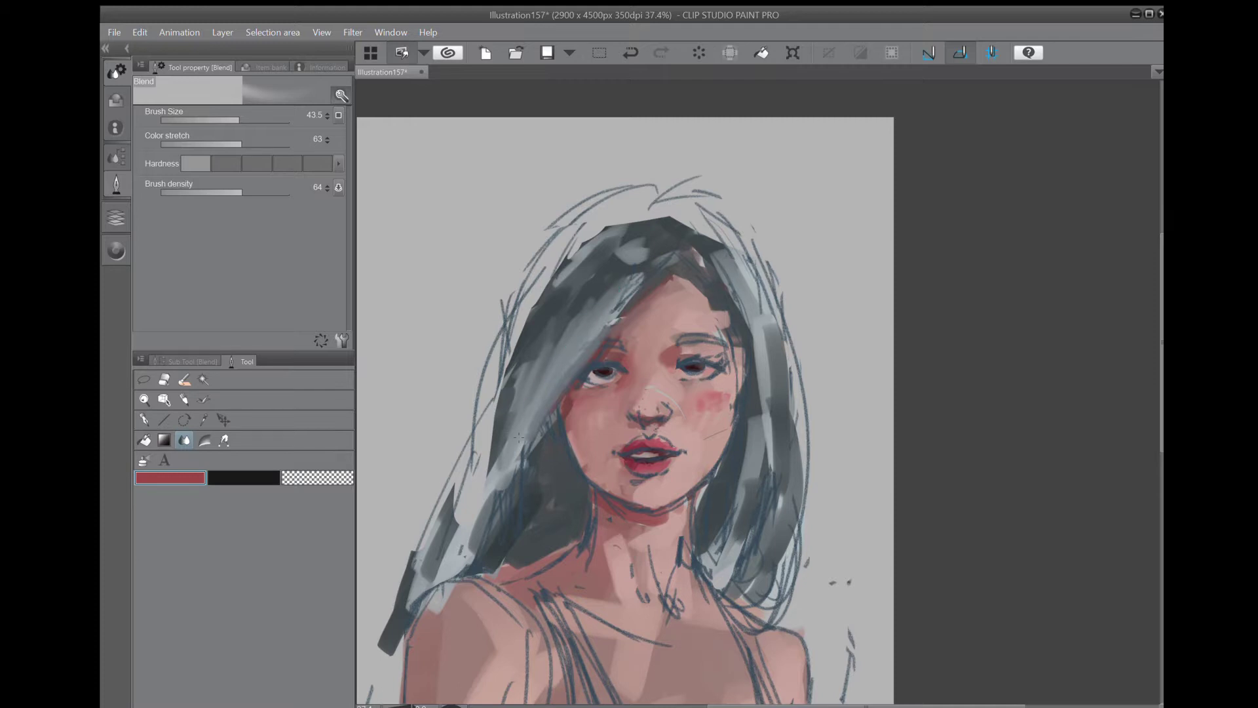
Blend the long hair mass from the parting down to the left shoulder, smoothing away the sketch lines.
{"action": "mouse_move", "coordinate": [613, 288]}
{"action": "left_mouse_down"}
{"action": "mouse_move", "coordinate": [560, 338]}
{"action": "mouse_move", "coordinate": [645, 269]}
{"action": "mouse_move", "coordinate": [624, 283]}
{"action": "mouse_move", "coordinate": [634, 256]}
{"action": "mouse_move", "coordinate": [624, 270]}
{"action": "left_mouse_up"}
{"action": "left_click_drag", "start_coordinate": [758, 392], "coordinate": [769, 392]}
{"action": "mouse_move", "coordinate": [640, 257]}
{"action": "left_mouse_down"}
{"action": "mouse_move", "coordinate": [501, 432]}
{"action": "mouse_move", "coordinate": [531, 357]}
{"action": "mouse_move", "coordinate": [572, 344]}
{"action": "mouse_move", "coordinate": [616, 262]}
{"action": "mouse_move", "coordinate": [518, 458]}
{"action": "mouse_move", "coordinate": [399, 622]}
{"action": "left_mouse_up"}
{"action": "left_click_drag", "start_coordinate": [458, 547], "coordinate": [446, 567]}
{"action": "left_click_drag", "start_coordinate": [532, 489], "coordinate": [508, 541]}
{"action": "left_click_drag", "start_coordinate": [524, 464], "coordinate": [492, 554]}
{"action": "mouse_move", "coordinate": [549, 504]}
{"action": "left_mouse_down"}
{"action": "mouse_move", "coordinate": [572, 487]}
{"action": "mouse_move", "coordinate": [575, 519]}
{"action": "mouse_move", "coordinate": [560, 473]}
{"action": "mouse_move", "coordinate": [597, 459]}
{"action": "left_mouse_up"}
Soften both eyes, the right cheek and the right edge of the face with the Blend tool at size 124.
{"action": "mouse_move", "coordinate": [704, 390]}
{"action": "left_mouse_down"}
{"action": "mouse_move", "coordinate": [674, 406]}
{"action": "mouse_move", "coordinate": [665, 362]}
{"action": "mouse_move", "coordinate": [685, 317]}
{"action": "mouse_move", "coordinate": [704, 362]}
{"action": "mouse_move", "coordinate": [717, 359]}
{"action": "left_mouse_up"}
{"action": "left_click_drag", "start_coordinate": [597, 362], "coordinate": [630, 368]}
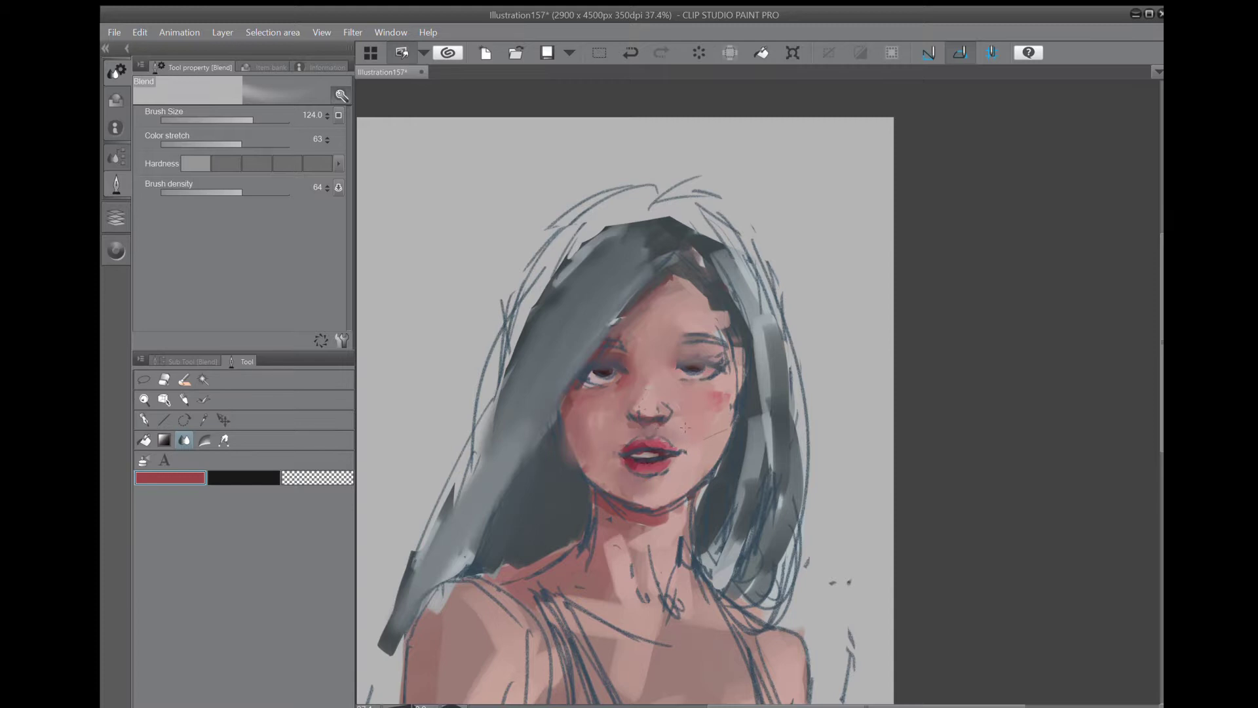
{"action": "mouse_move", "coordinate": [702, 401]}
{"action": "left_mouse_down"}
{"action": "mouse_move", "coordinate": [718, 426]}
{"action": "mouse_move", "coordinate": [728, 394]}
{"action": "mouse_move", "coordinate": [745, 422]}
{"action": "left_mouse_up"}
{"action": "left_click_drag", "start_coordinate": [744, 345], "coordinate": [746, 406]}
{"action": "scroll", "coordinate": [745, 412], "scroll_direction": "down", "scroll_amount": 1}
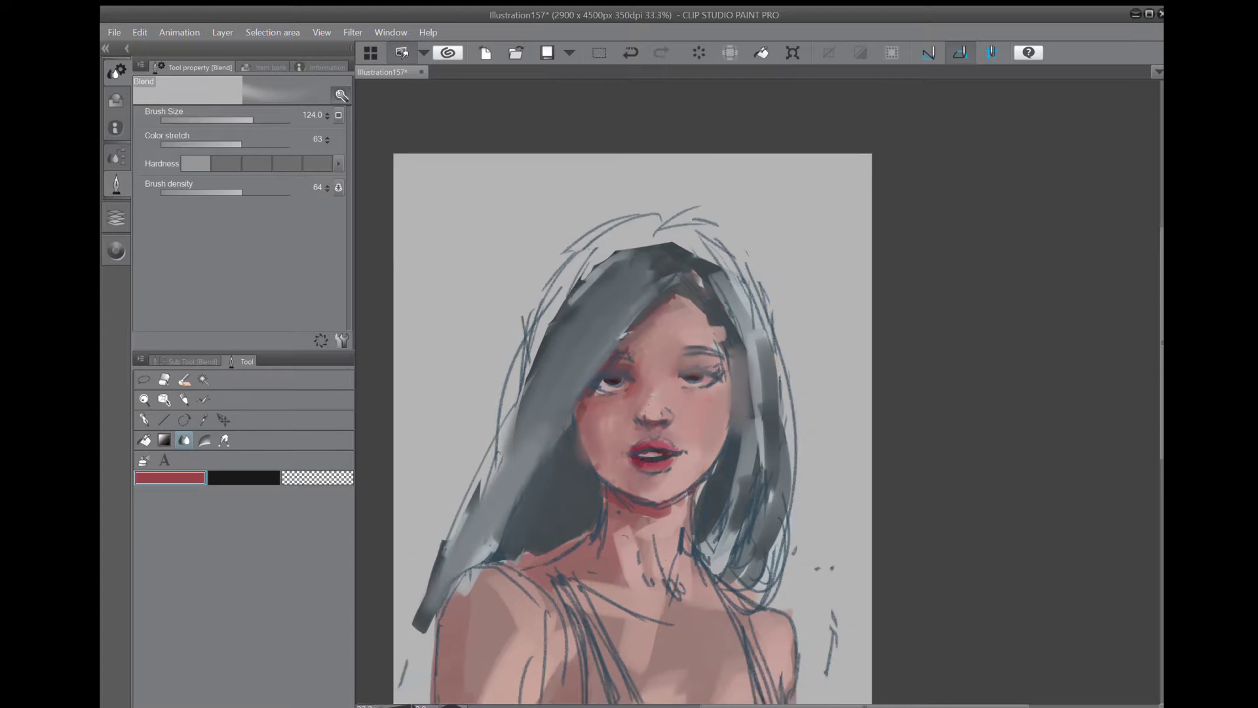
Paint the upper lash lines, the nostrils and the line between the lips in a very dark maroon.
{"action": "scroll", "coordinate": [524, 417], "scroll_direction": "up", "scroll_amount": 3}
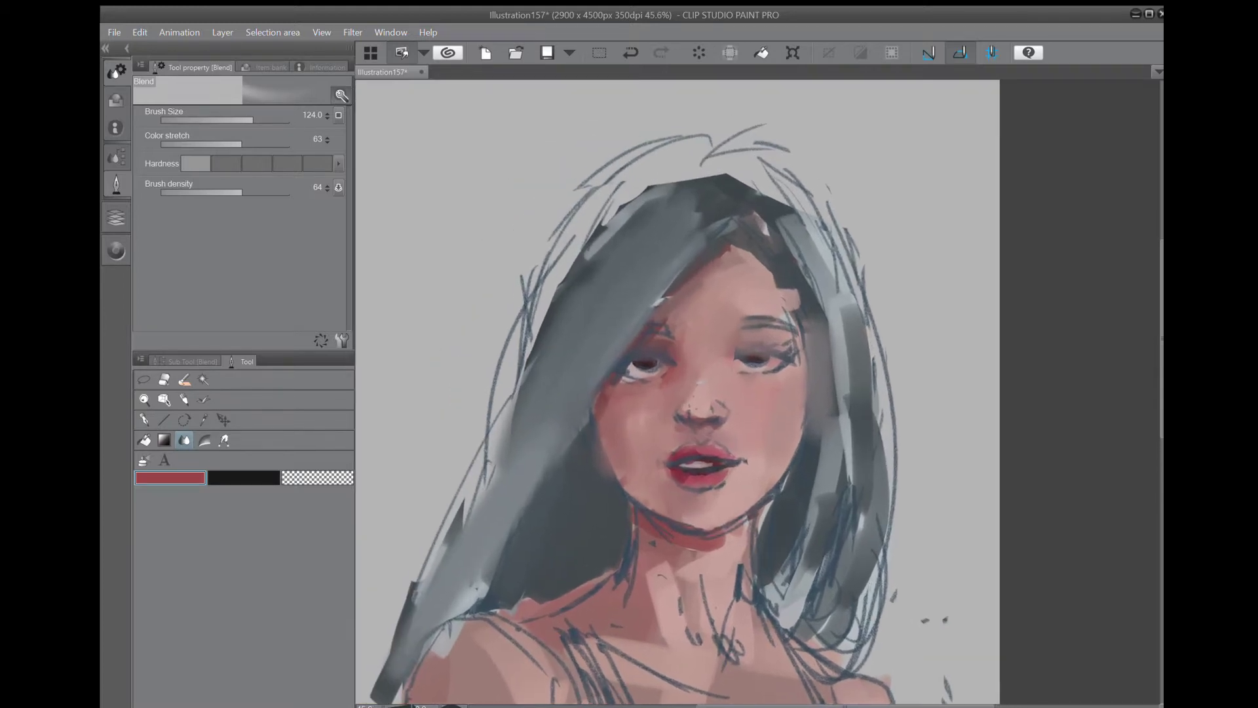
{"action": "left_click", "coordinate": [186, 380]}
{"action": "left_click", "coordinate": [116, 250]}
{"action": "left_click", "coordinate": [274, 435]}
{"action": "mouse_move", "coordinate": [630, 358]}
{"action": "left_mouse_down"}
{"action": "mouse_move", "coordinate": [667, 370]}
{"action": "mouse_move", "coordinate": [786, 364]}
{"action": "left_mouse_up"}
{"action": "mouse_move", "coordinate": [688, 417]}
{"action": "left_mouse_down"}
{"action": "mouse_move", "coordinate": [685, 427]}
{"action": "mouse_move", "coordinate": [720, 427]}
{"action": "mouse_move", "coordinate": [657, 465]}
{"action": "mouse_move", "coordinate": [743, 464]}
{"action": "left_mouse_up"}
{"action": "left_click_drag", "start_coordinate": [666, 461], "coordinate": [652, 463]}
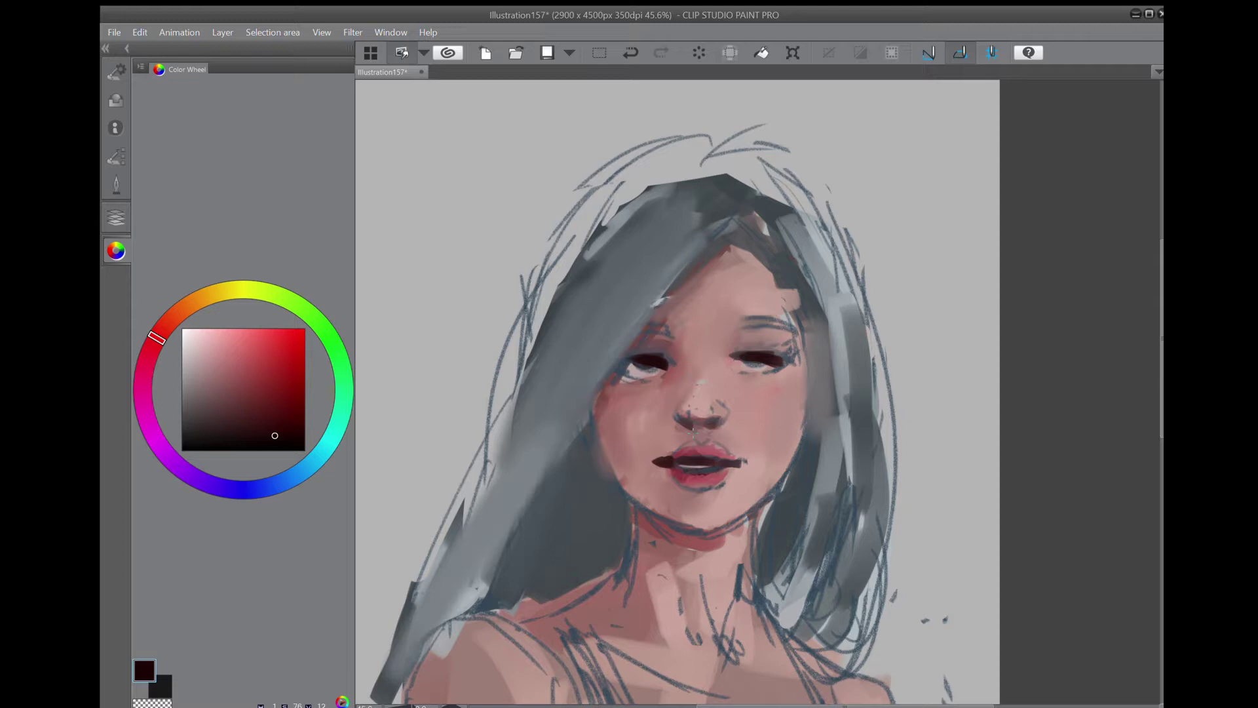
Paint the eyebrows, irises and outer lower lashes in the dark maroon.
{"action": "left_click_drag", "start_coordinate": [732, 322], "coordinate": [798, 327]}
{"action": "mouse_move", "coordinate": [663, 328]}
{"action": "left_mouse_down"}
{"action": "mouse_move", "coordinate": [650, 331]}
{"action": "mouse_move", "coordinate": [667, 361]}
{"action": "mouse_move", "coordinate": [769, 353]}
{"action": "mouse_move", "coordinate": [777, 368]}
{"action": "left_mouse_up"}
{"action": "left_click_drag", "start_coordinate": [629, 362], "coordinate": [648, 371]}
{"action": "mouse_move", "coordinate": [747, 363]}
{"action": "left_mouse_down"}
{"action": "mouse_move", "coordinate": [764, 365]}
{"action": "mouse_move", "coordinate": [755, 369]}
{"action": "left_mouse_up"}
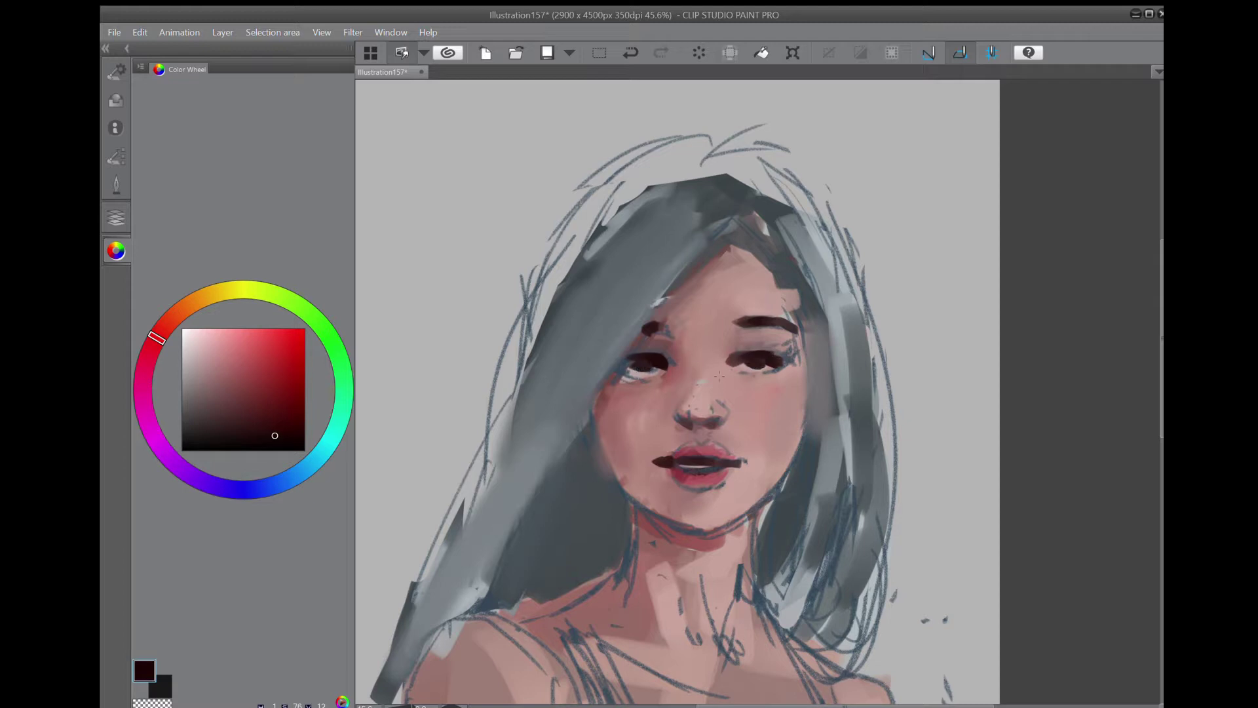
{"action": "left_click_drag", "start_coordinate": [617, 370], "coordinate": [630, 379]}
{"action": "left_click_drag", "start_coordinate": [769, 375], "coordinate": [791, 354]}
Add a pale pink highlight down the nose, covering the sketch marks on its tip.
{"action": "left_click", "coordinate": [223, 363]}
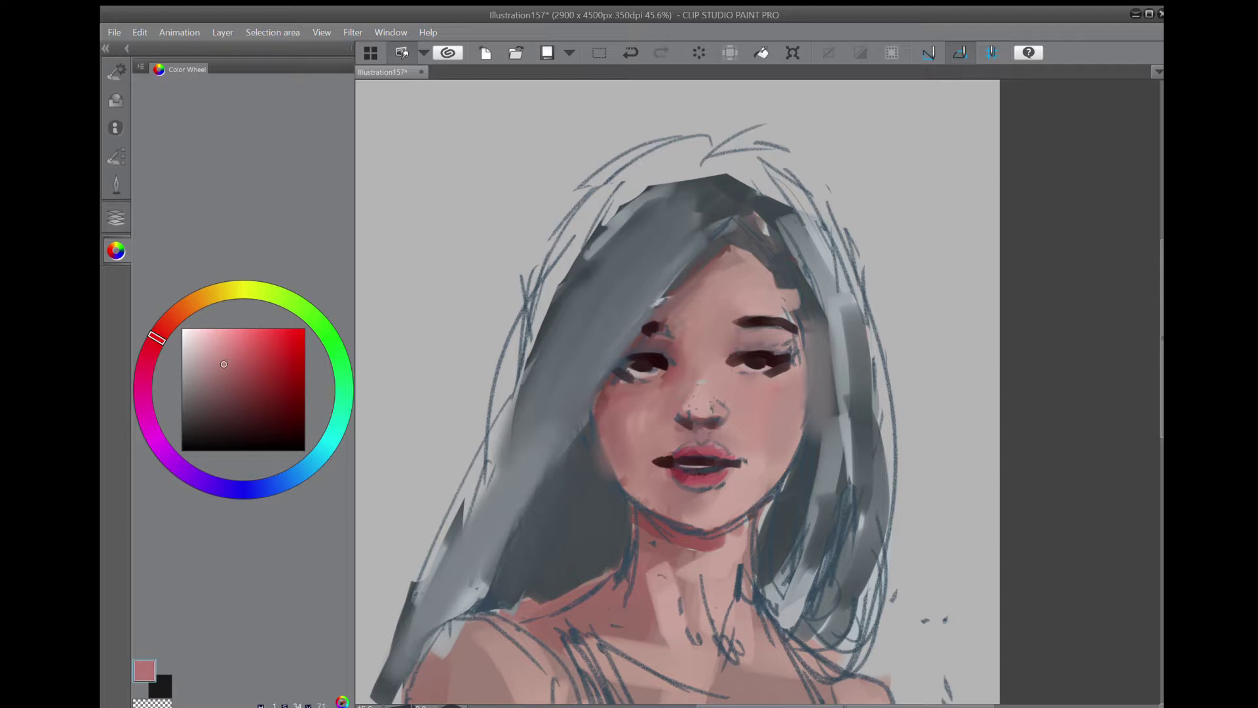
{"action": "left_click", "coordinate": [205, 344]}
{"action": "left_click_drag", "start_coordinate": [703, 404], "coordinate": [698, 384]}
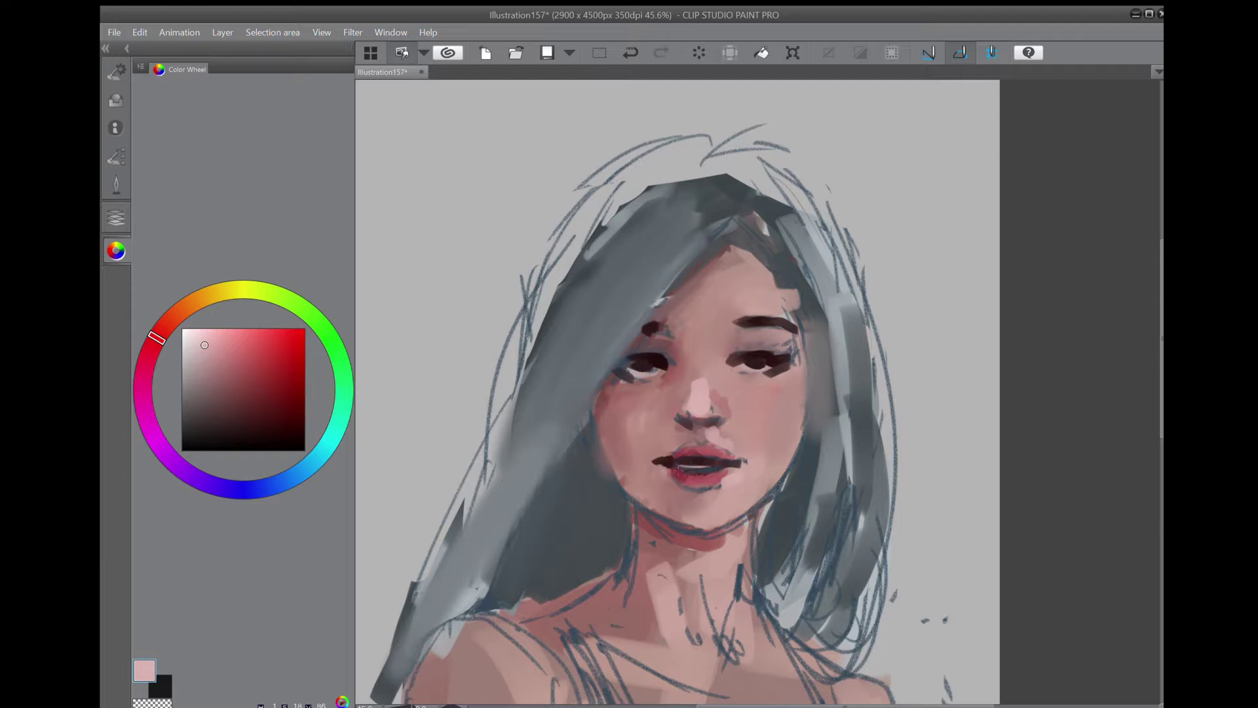
Lighten the right eyelid, the areas beneath both eyes and the skin around the mouth with the pale pink.
{"action": "mouse_move", "coordinate": [754, 335]}
{"action": "left_mouse_down"}
{"action": "mouse_move", "coordinate": [788, 334]}
{"action": "mouse_move", "coordinate": [791, 348]}
{"action": "left_mouse_up"}
{"action": "left_click_drag", "start_coordinate": [668, 366], "coordinate": [778, 380]}
{"action": "left_click_drag", "start_coordinate": [620, 379], "coordinate": [649, 382]}
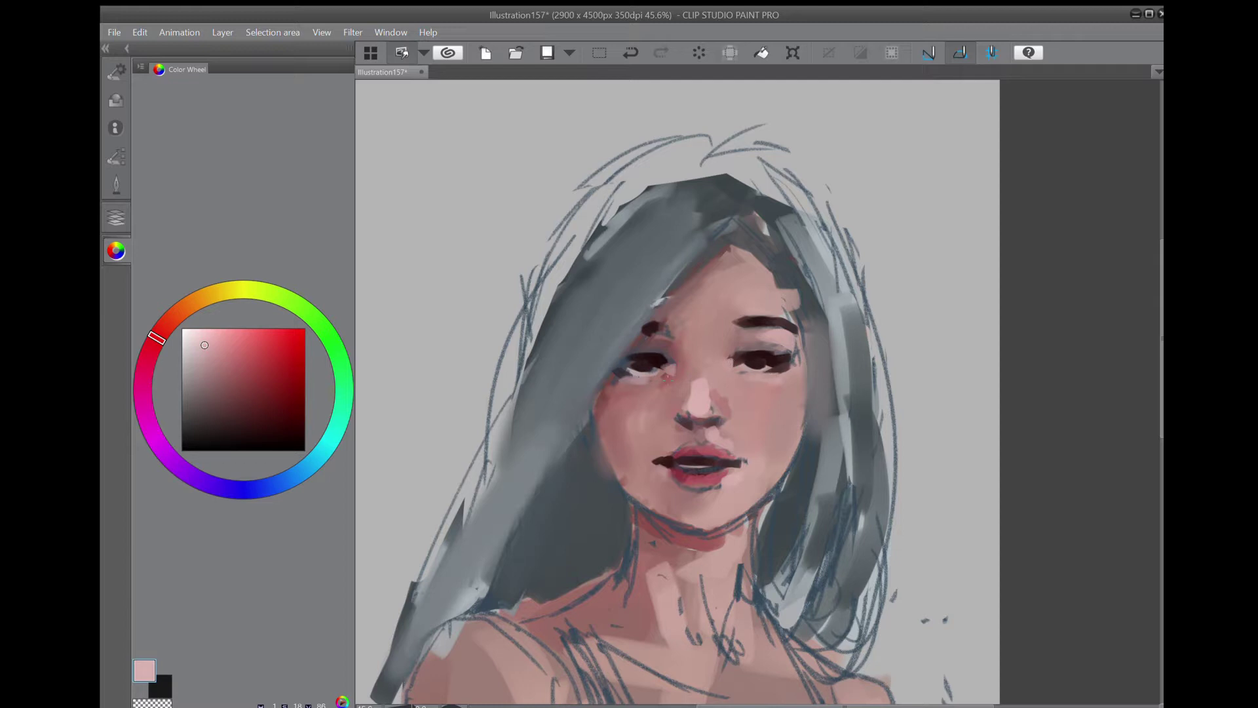
{"action": "left_click_drag", "start_coordinate": [667, 377], "coordinate": [630, 338]}
{"action": "mouse_move", "coordinate": [666, 436]}
{"action": "left_mouse_down"}
{"action": "mouse_move", "coordinate": [678, 444]}
{"action": "mouse_move", "coordinate": [676, 419]}
{"action": "left_mouse_up"}
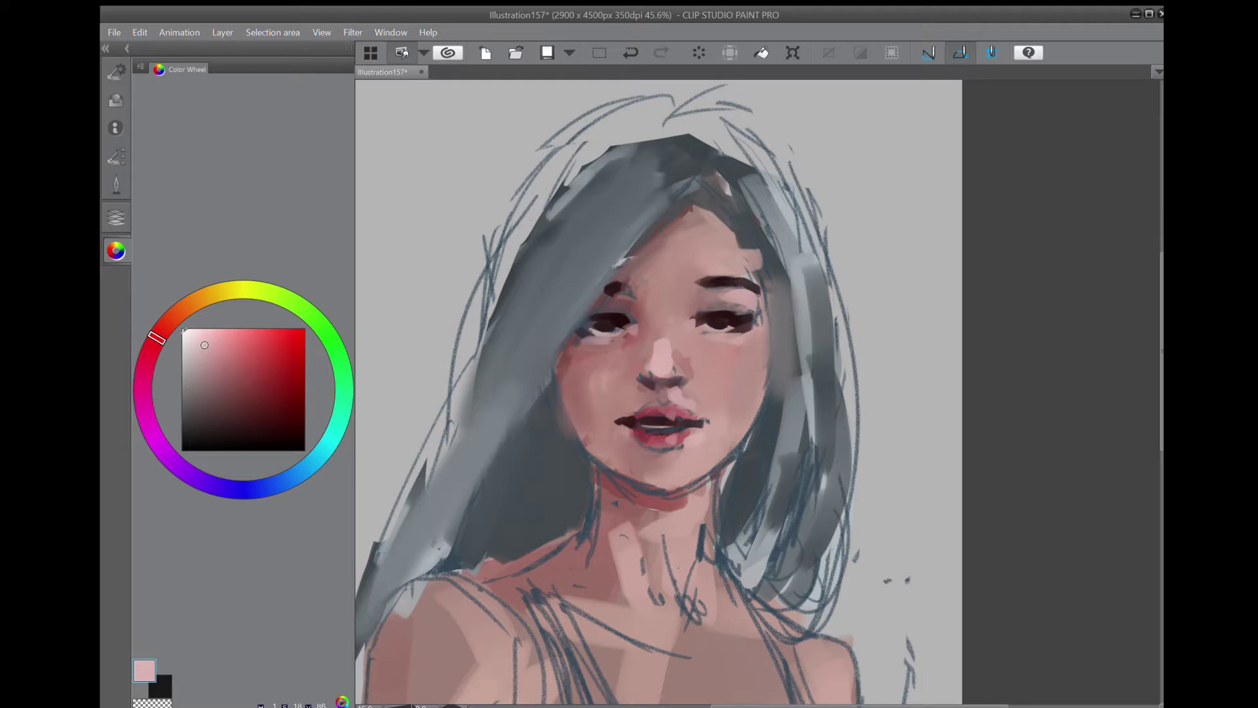
Mix a warmer peach skin tone and paint it along the side of the nose to refine its shape.
{"action": "left_click", "coordinate": [169, 321]}
{"action": "left_click", "coordinate": [220, 359]}
{"action": "left_click", "coordinate": [115, 184]}
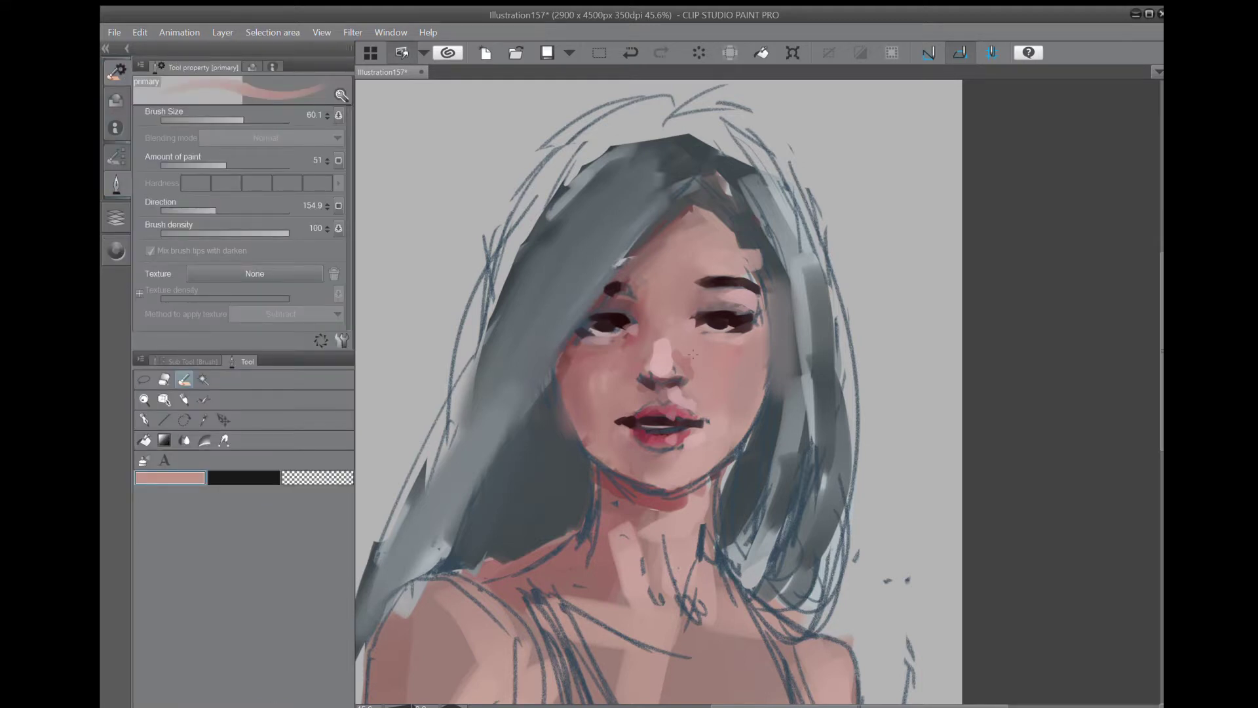
{"action": "mouse_move", "coordinate": [650, 339]}
{"action": "left_mouse_down"}
{"action": "mouse_move", "coordinate": [627, 356]}
{"action": "mouse_move", "coordinate": [682, 326]}
{"action": "mouse_move", "coordinate": [639, 375]}
{"action": "left_mouse_up"}
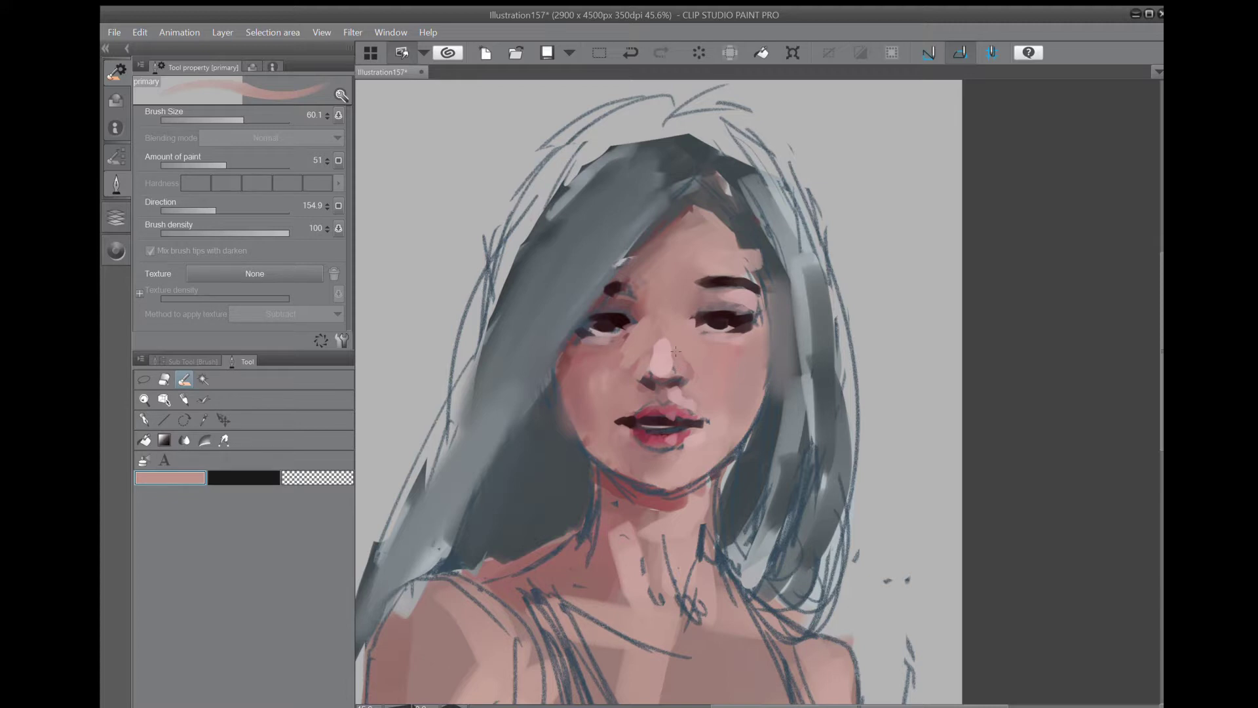
Paint light peach above the lips and over the front and right side of the neck, covering sketch lines.
{"action": "left_click", "coordinate": [116, 250]}
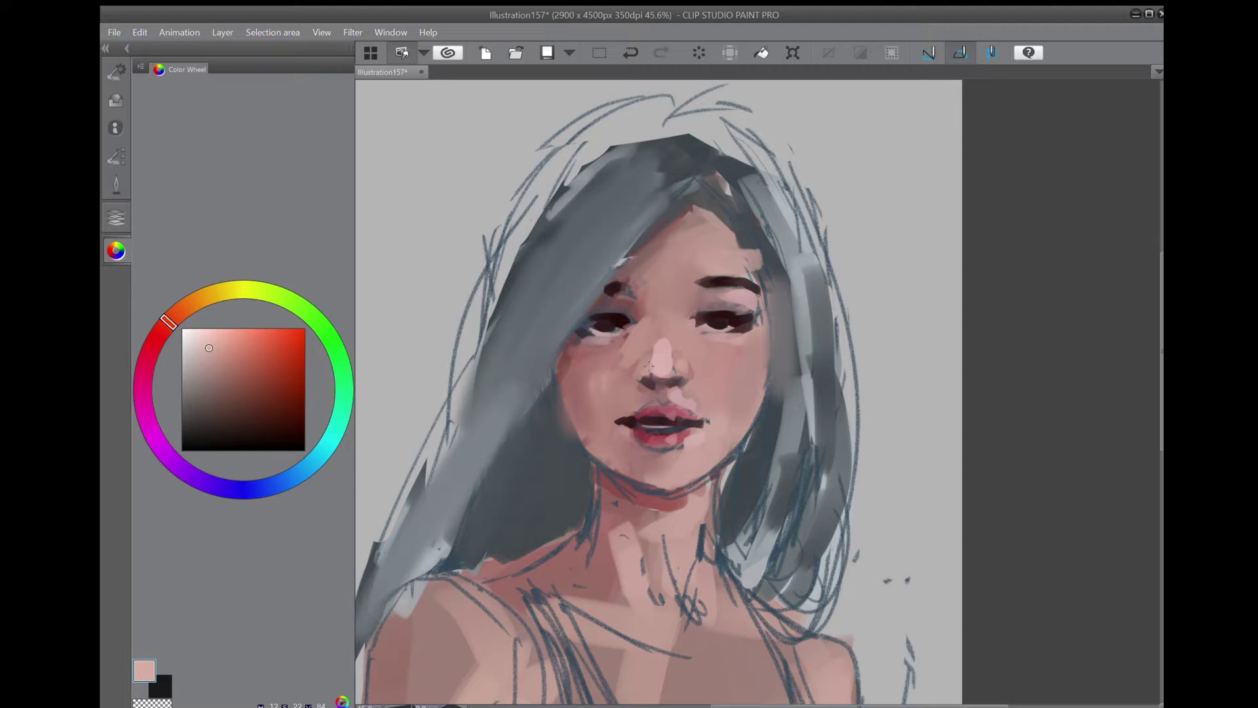
{"action": "left_click_drag", "start_coordinate": [650, 397], "coordinate": [633, 404]}
{"action": "mouse_move", "coordinate": [695, 510]}
{"action": "left_mouse_down"}
{"action": "mouse_move", "coordinate": [701, 575]}
{"action": "mouse_move", "coordinate": [687, 583]}
{"action": "mouse_move", "coordinate": [701, 526]}
{"action": "mouse_move", "coordinate": [662, 541]}
{"action": "mouse_move", "coordinate": [638, 570]}
{"action": "mouse_move", "coordinate": [634, 546]}
{"action": "mouse_move", "coordinate": [640, 582]}
{"action": "mouse_move", "coordinate": [685, 607]}
{"action": "left_mouse_up"}
{"action": "mouse_move", "coordinate": [712, 485]}
{"action": "left_mouse_down"}
{"action": "mouse_move", "coordinate": [708, 577]}
{"action": "mouse_move", "coordinate": [735, 606]}
{"action": "left_mouse_up"}
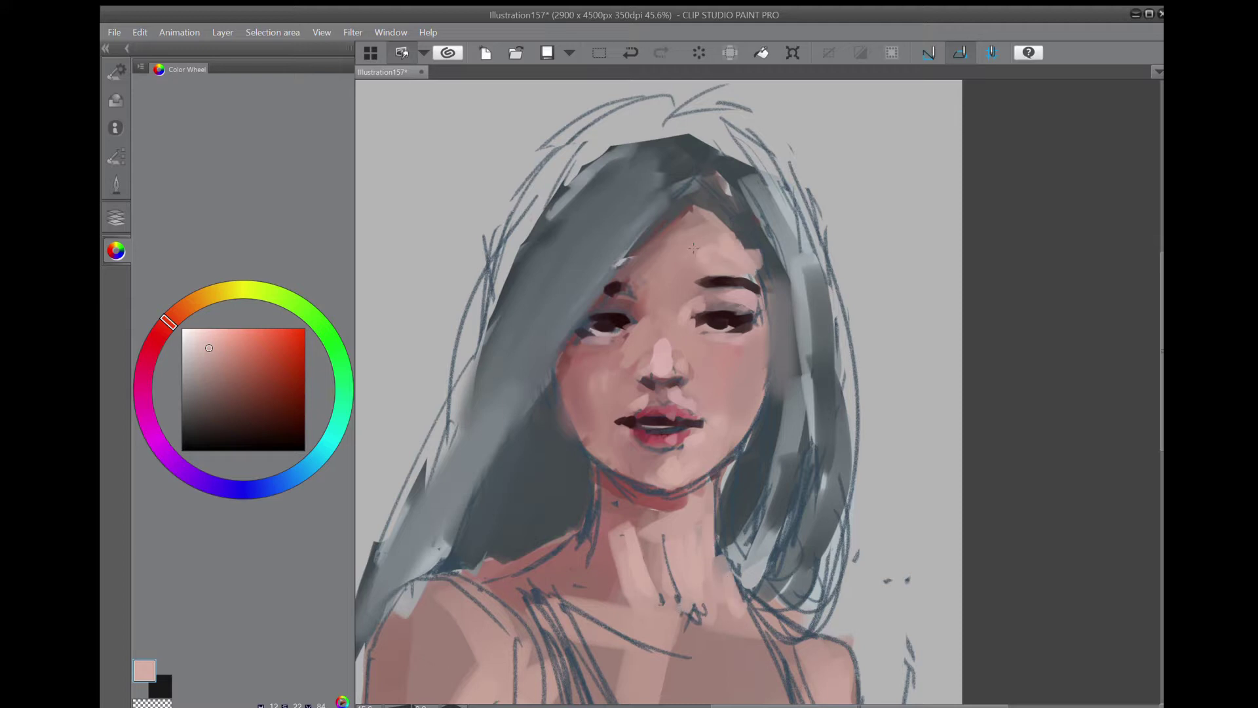
Set the brush size to 155.8 and paint light skin tone on the forehead, nose bridge, right cheek and left brow area.
{"action": "left_click", "coordinate": [116, 155]}
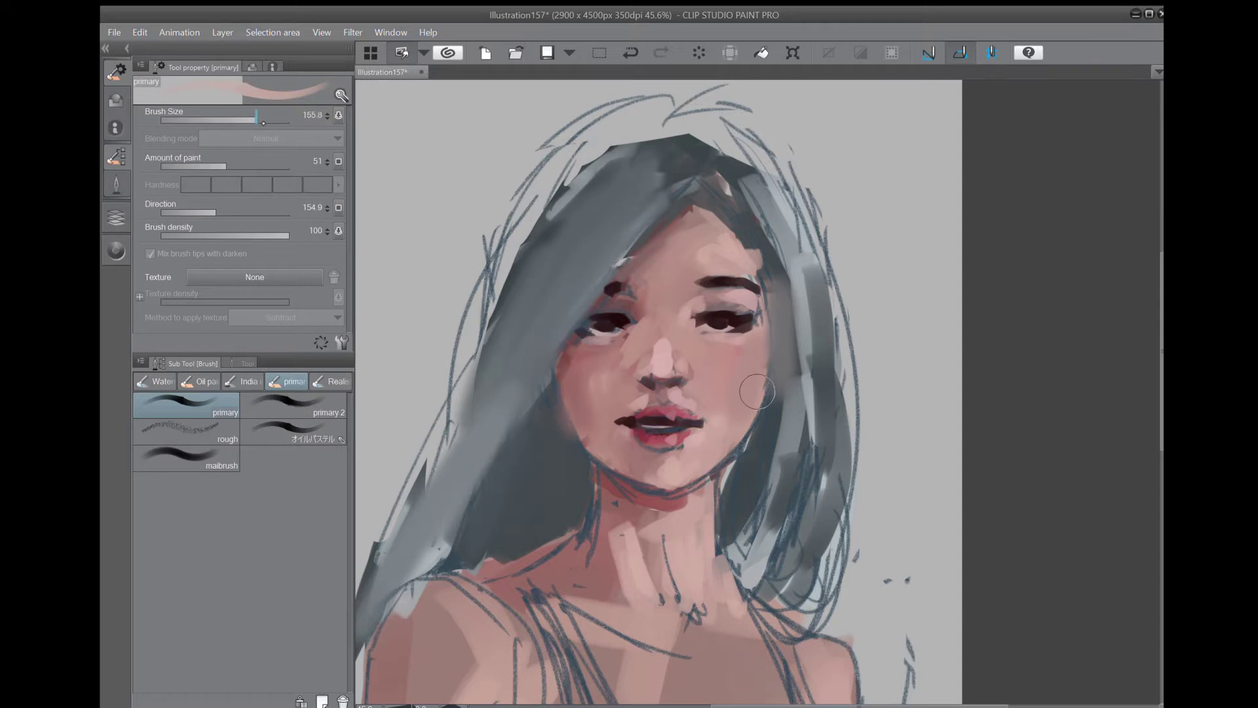
{"action": "mouse_move", "coordinate": [690, 252]}
{"action": "left_mouse_down"}
{"action": "mouse_move", "coordinate": [659, 276]}
{"action": "mouse_move", "coordinate": [680, 335]}
{"action": "left_mouse_up"}
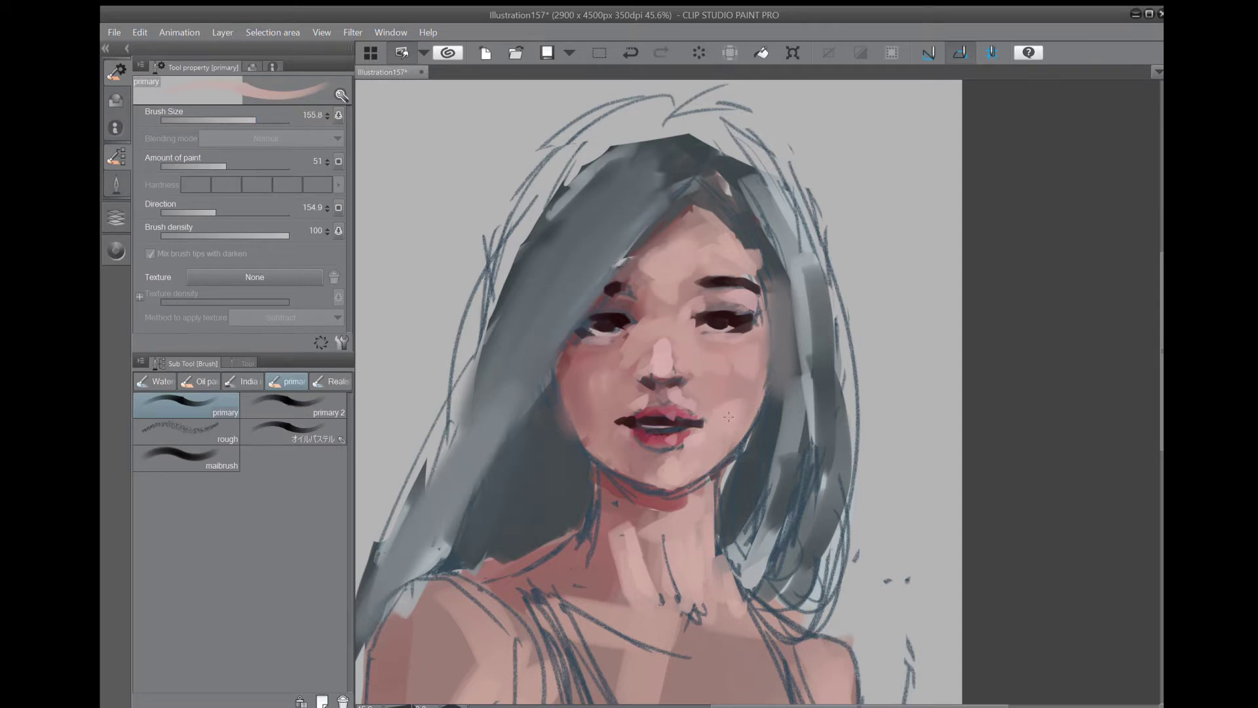
{"action": "mouse_move", "coordinate": [720, 395]}
{"action": "left_mouse_down"}
{"action": "mouse_move", "coordinate": [701, 401]}
{"action": "mouse_move", "coordinate": [687, 353]}
{"action": "left_mouse_up"}
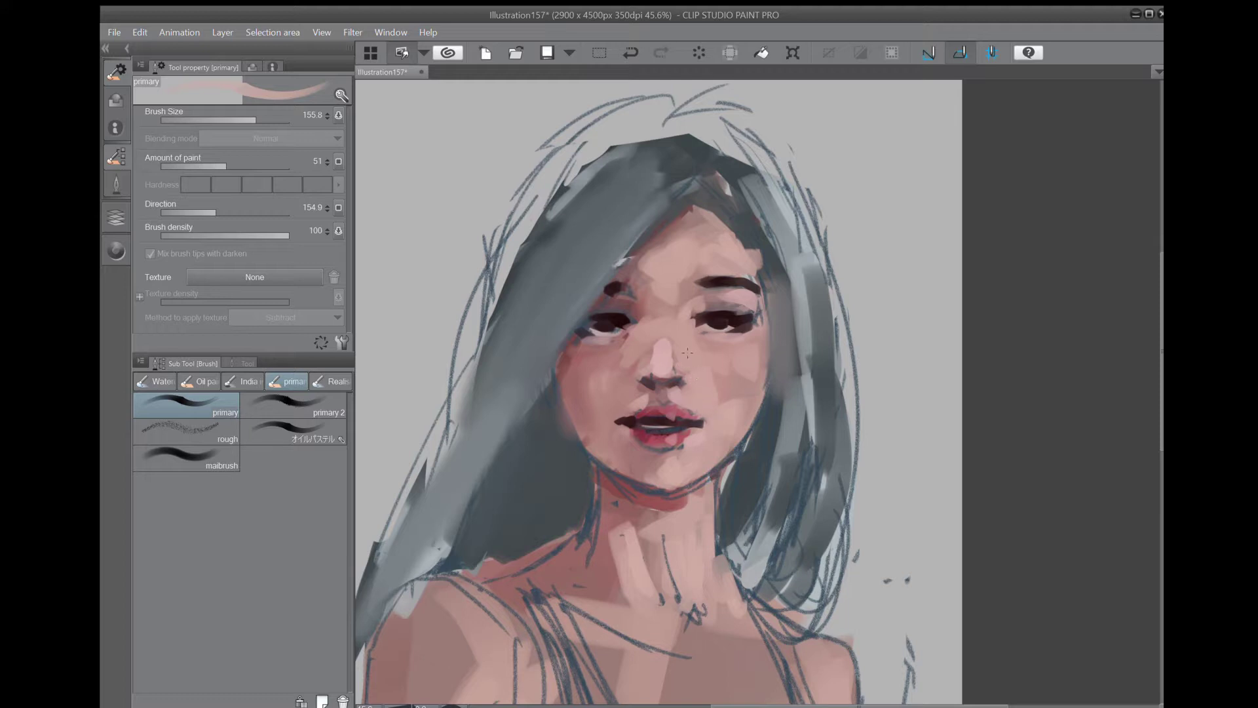
{"action": "mouse_move", "coordinate": [620, 302]}
{"action": "left_mouse_down"}
{"action": "mouse_move", "coordinate": [606, 308]}
{"action": "mouse_move", "coordinate": [633, 296]}
{"action": "left_mouse_up"}
Paint broad light peach strokes along both collarbones, covering the upper strap lines.
{"action": "left_click_drag", "start_coordinate": [528, 593], "coordinate": [645, 644]}
{"action": "left_click_drag", "start_coordinate": [550, 626], "coordinate": [632, 649]}
{"action": "left_click_drag", "start_coordinate": [687, 625], "coordinate": [795, 656]}
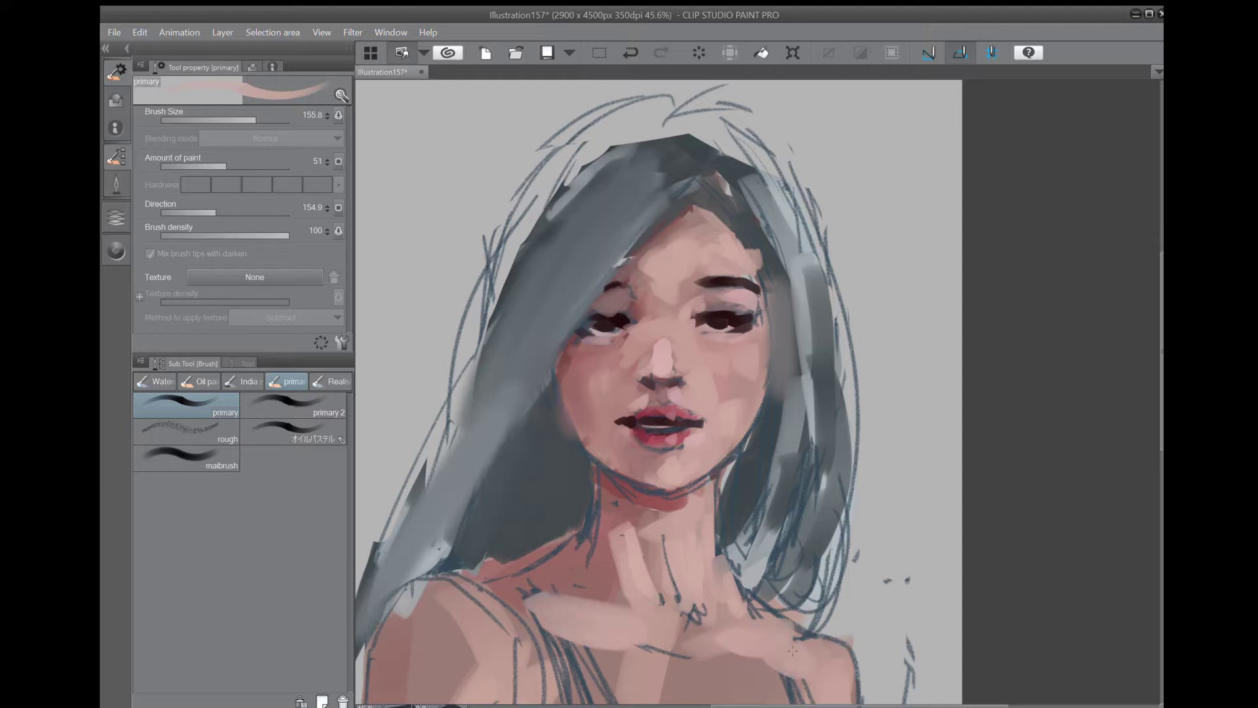
{"action": "scroll", "coordinate": [778, 264], "scroll_direction": "down", "scroll_amount": 1}
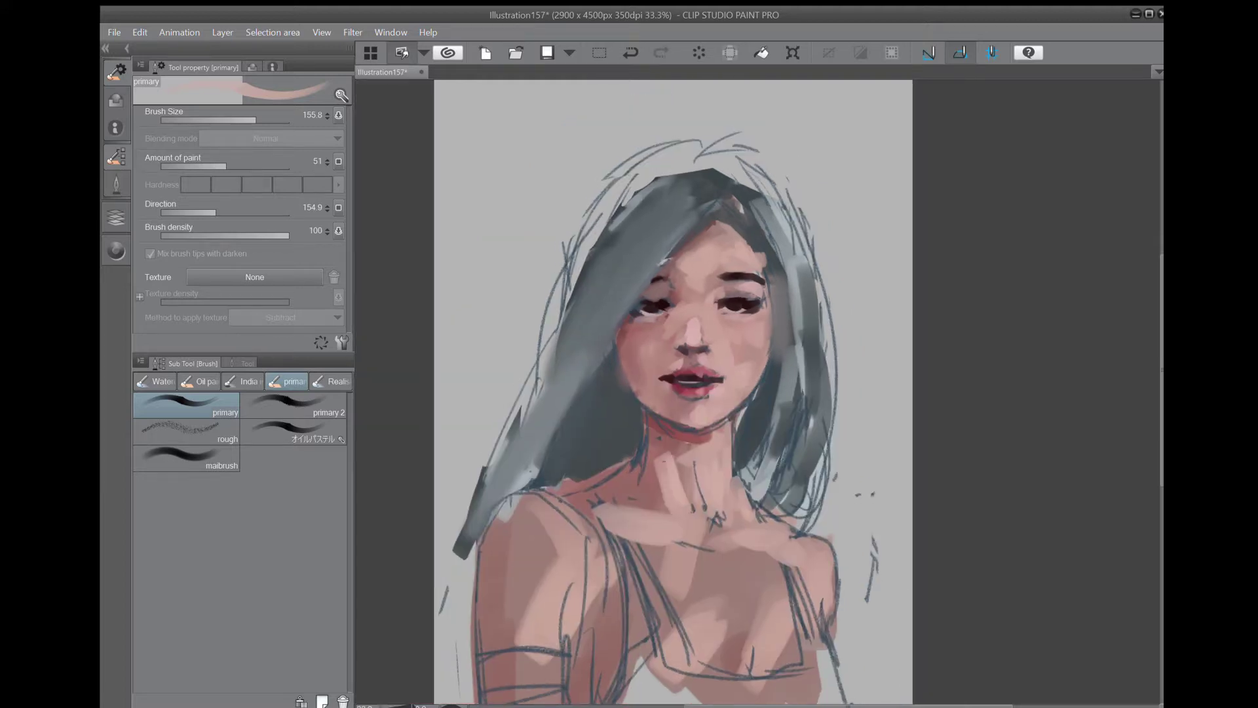
Paint skin tones over the shoulders, upper arm and chest with the primary brush at size 155.8.
{"action": "left_click_drag", "start_coordinate": [806, 543], "coordinate": [823, 619]}
{"action": "left_click_drag", "start_coordinate": [784, 532], "coordinate": [815, 552]}
{"action": "left_click_drag", "start_coordinate": [540, 522], "coordinate": [541, 616]}
{"action": "left_click_drag", "start_coordinate": [553, 514], "coordinate": [575, 649]}
{"action": "left_click_drag", "start_coordinate": [602, 604], "coordinate": [609, 676]}
{"action": "mouse_move", "coordinate": [697, 623]}
{"action": "left_mouse_down"}
{"action": "mouse_move", "coordinate": [721, 680]}
{"action": "mouse_move", "coordinate": [782, 633]}
{"action": "mouse_move", "coordinate": [727, 599]}
{"action": "mouse_move", "coordinate": [879, 552]}
{"action": "mouse_move", "coordinate": [781, 582]}
{"action": "left_mouse_up"}
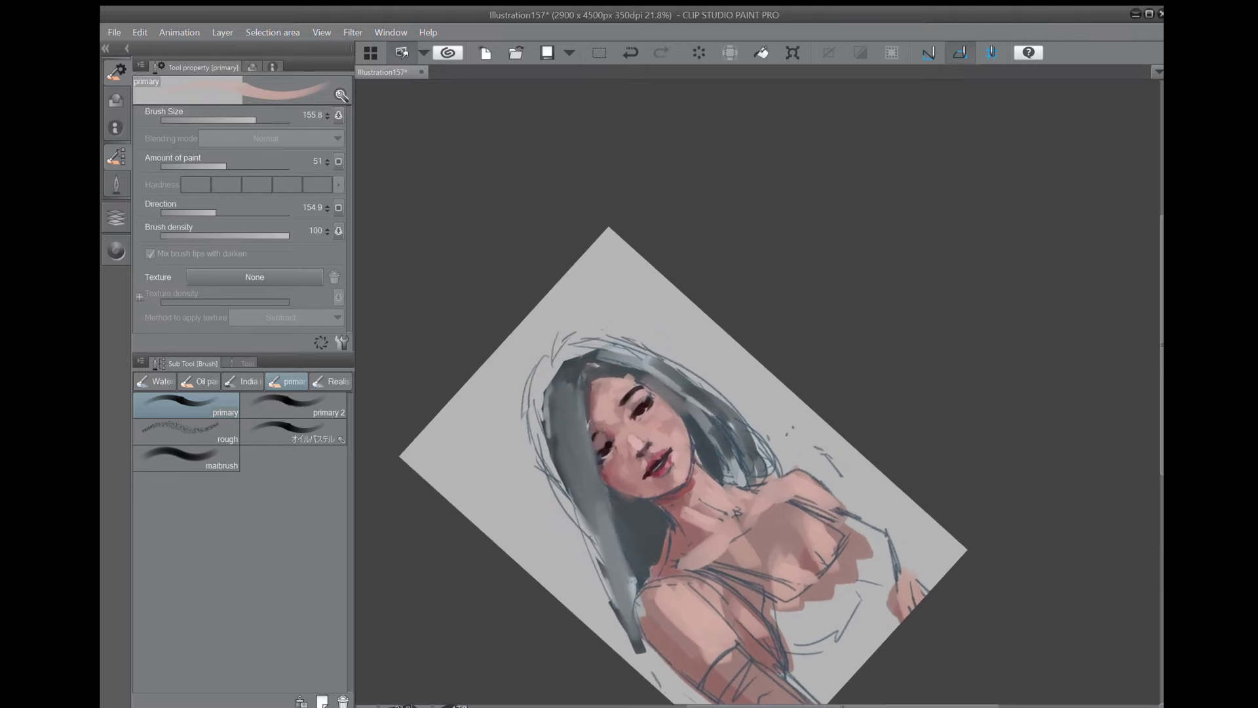
Blend the paint strokes on the neck and collarbones, raising the Blend tool's brush size to 72.8.
{"action": "left_click", "coordinate": [116, 251]}
{"action": "left_click", "coordinate": [116, 185]}
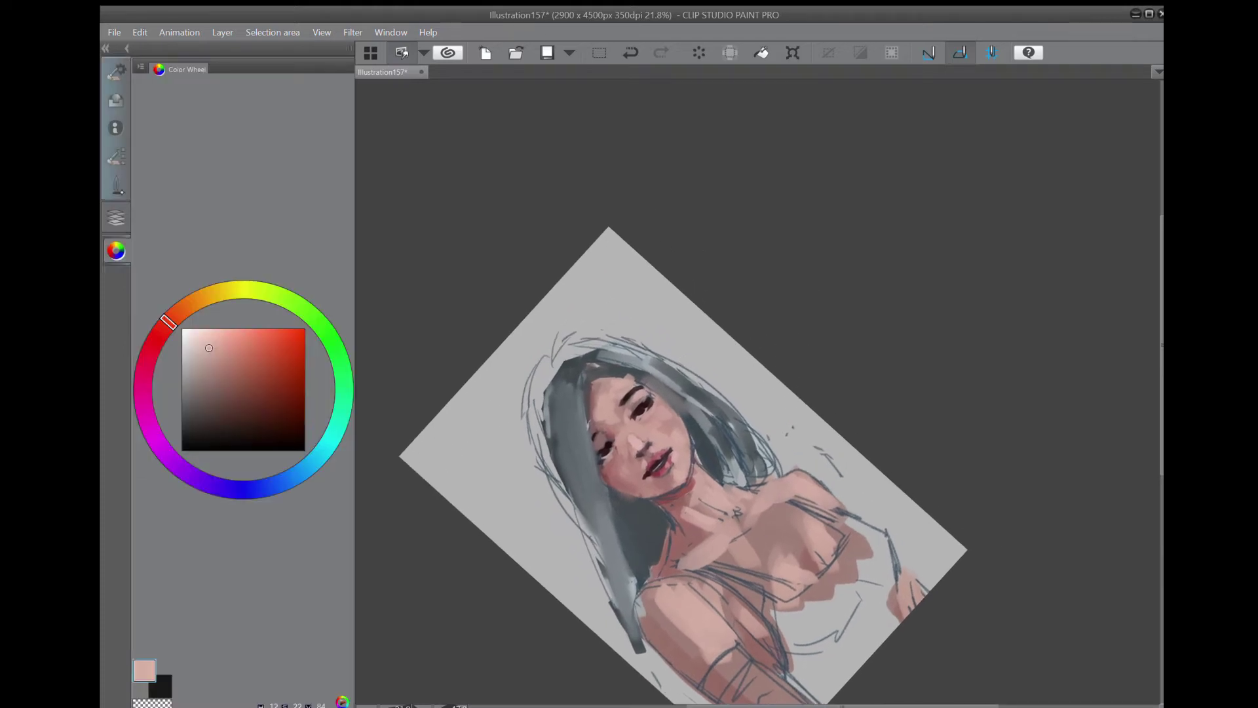
{"action": "left_click", "coordinate": [184, 440]}
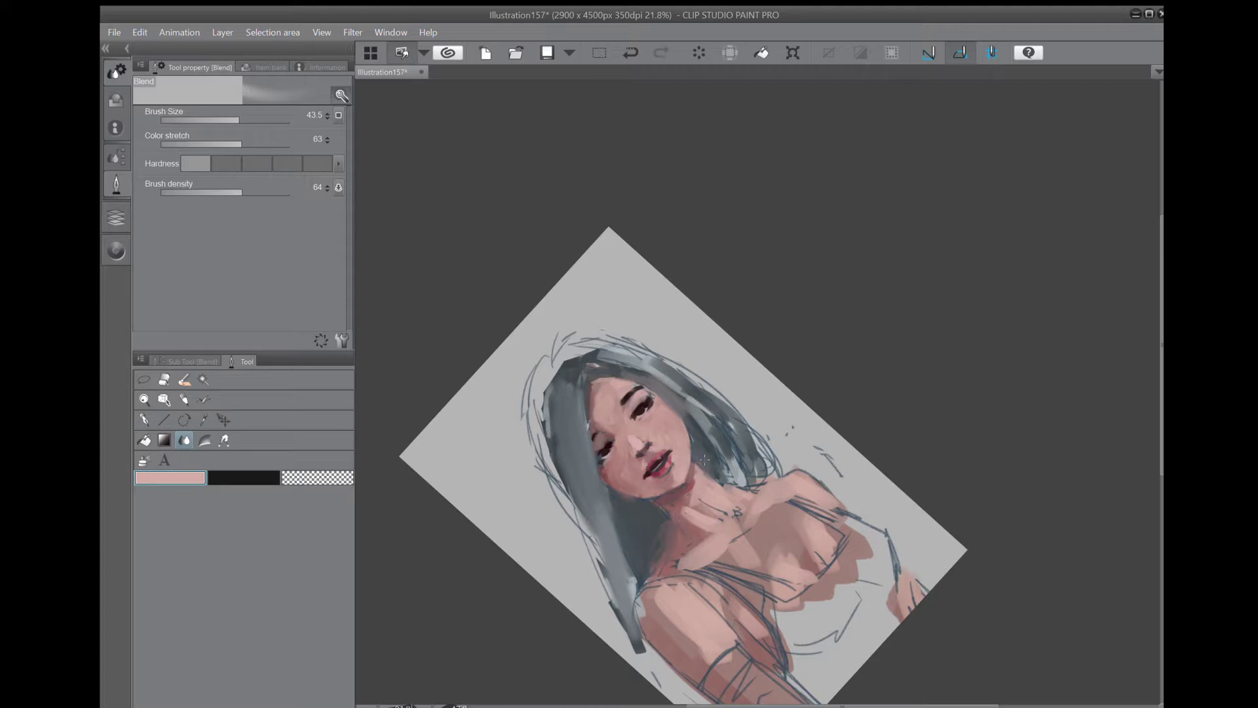
{"action": "left_click_drag", "start_coordinate": [727, 473], "coordinate": [745, 485]}
{"action": "left_click_drag", "start_coordinate": [249, 121], "coordinate": [246, 121]}
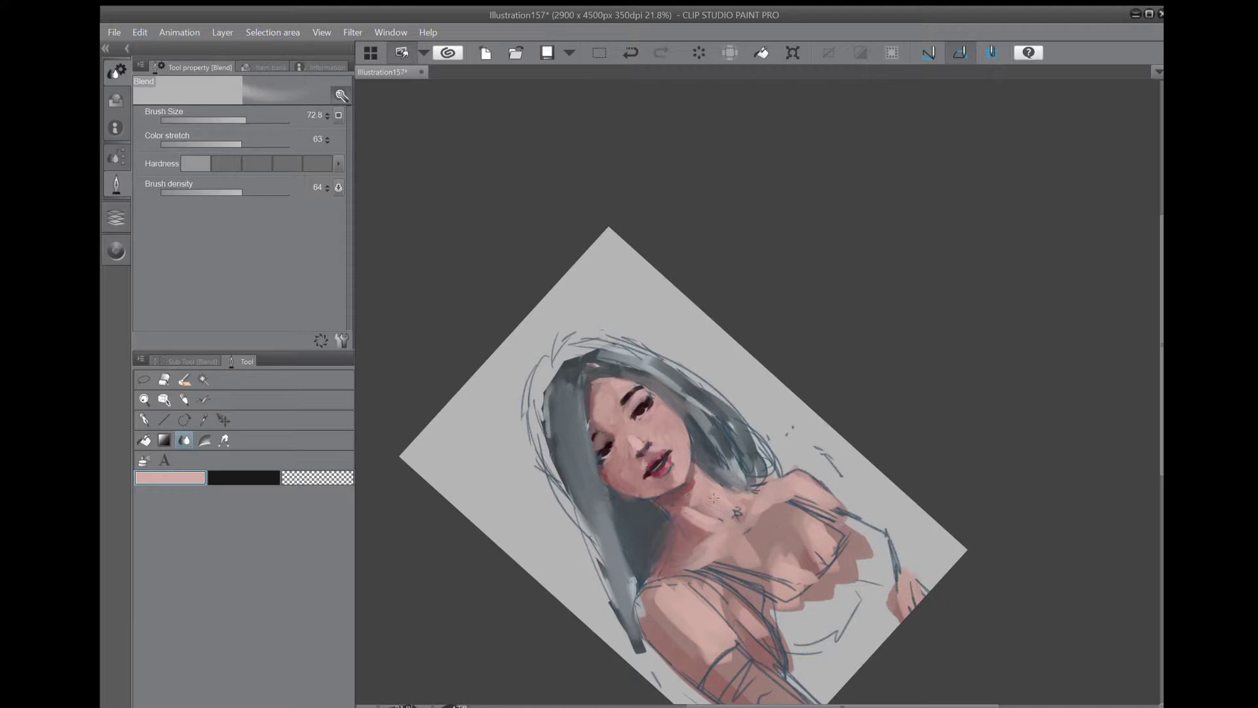
{"action": "mouse_move", "coordinate": [742, 492]}
{"action": "left_mouse_down"}
{"action": "mouse_move", "coordinate": [750, 532]}
{"action": "mouse_move", "coordinate": [769, 506]}
{"action": "left_mouse_up"}
Blend the skin tones on the chest, shoulder and upper arm with a brush size of 155.8.
{"action": "left_click", "coordinate": [256, 120]}
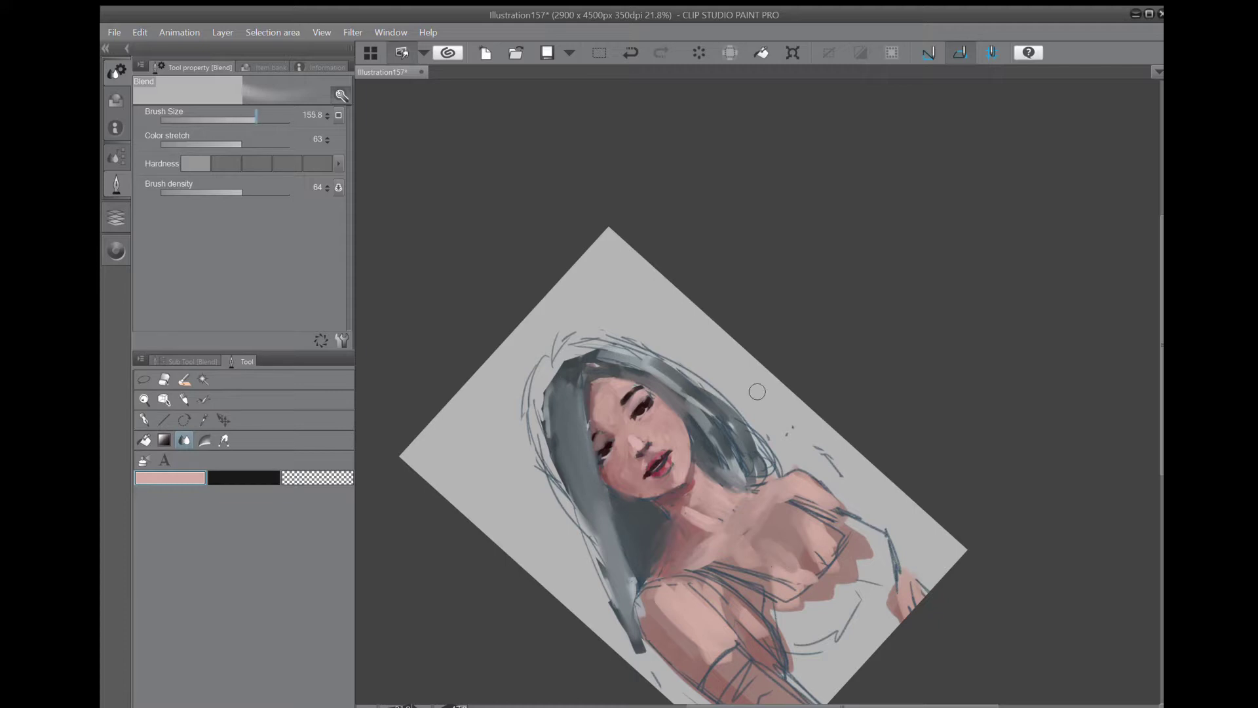
{"action": "left_click_drag", "start_coordinate": [790, 529], "coordinate": [815, 538]}
{"action": "mouse_move", "coordinate": [674, 622]}
{"action": "left_mouse_down"}
{"action": "mouse_move", "coordinate": [687, 639]}
{"action": "mouse_move", "coordinate": [664, 626]}
{"action": "mouse_move", "coordinate": [699, 663]}
{"action": "mouse_move", "coordinate": [657, 600]}
{"action": "left_mouse_up"}
{"action": "left_click_drag", "start_coordinate": [734, 617], "coordinate": [771, 654]}
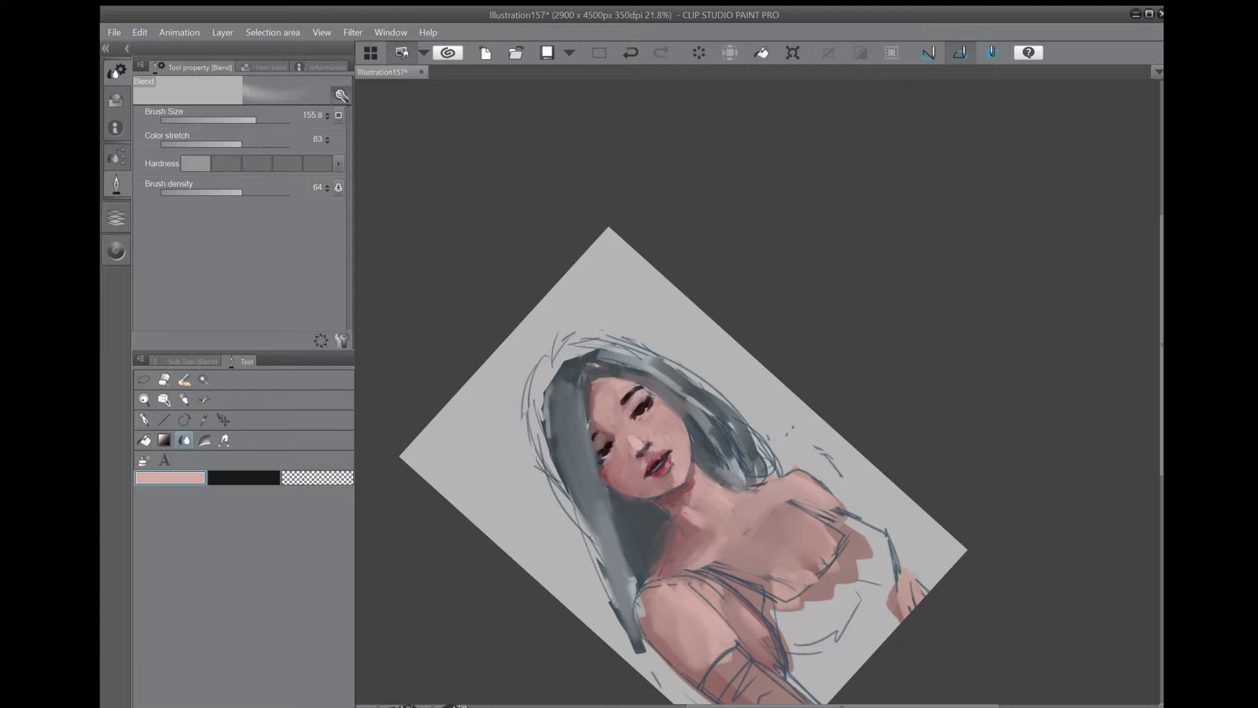
{"action": "left_click_drag", "start_coordinate": [612, 386], "coordinate": [594, 410]}
{"action": "left_click_drag", "start_coordinate": [615, 357], "coordinate": [659, 323]}
{"action": "left_click", "coordinate": [630, 53]}
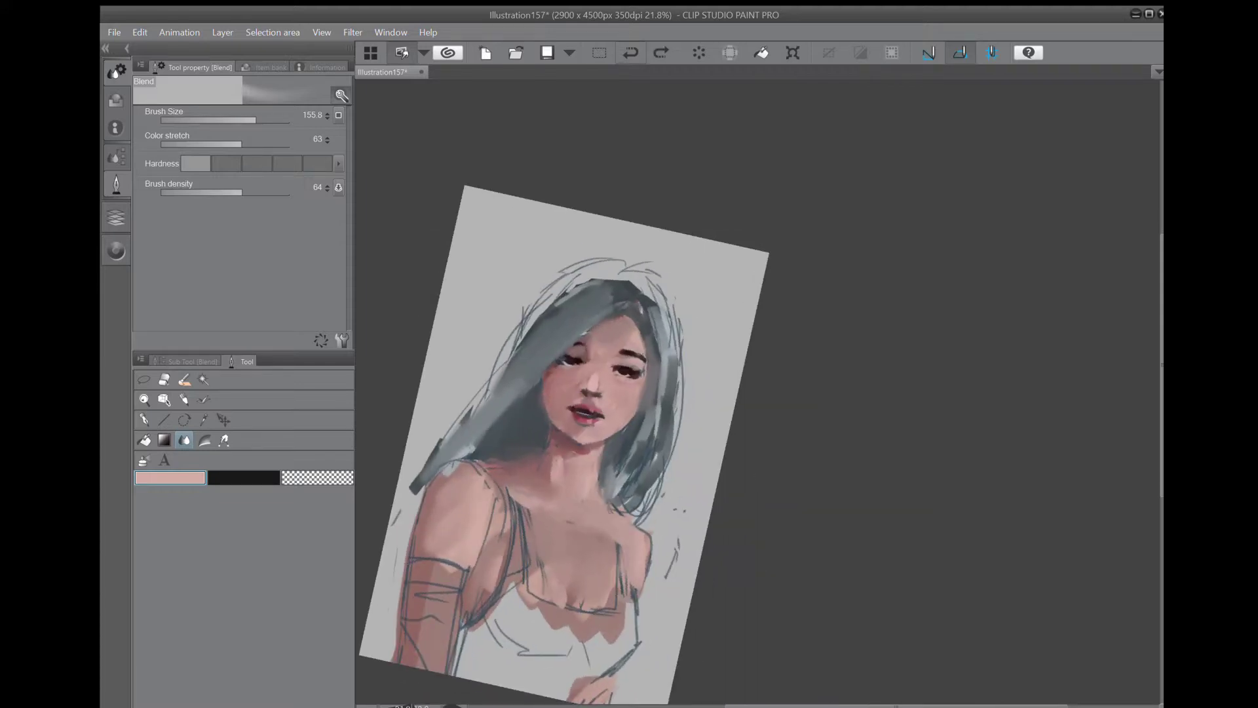
{"action": "left_click", "coordinate": [630, 53]}
Set the blending brush size to 51.6 and soften the skin tones on the upper arm and chest.
{"action": "left_click", "coordinate": [242, 120]}
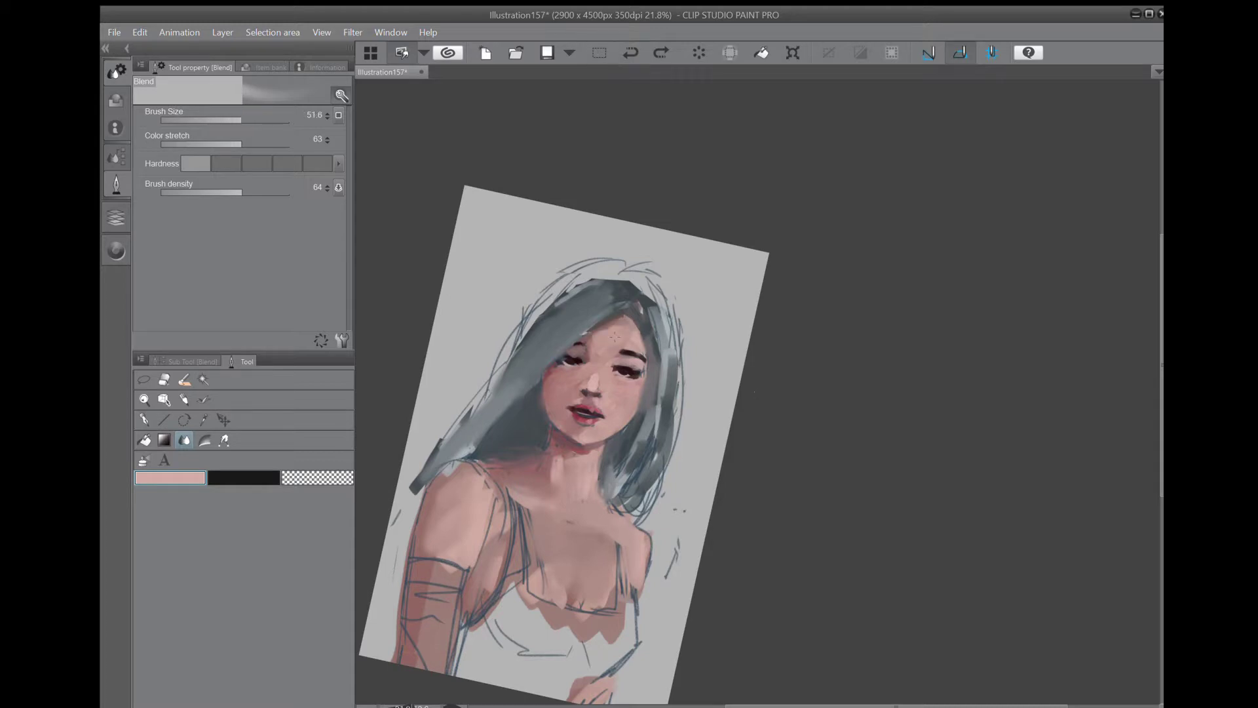
{"action": "left_click_drag", "start_coordinate": [608, 359], "coordinate": [599, 367]}
{"action": "left_click", "coordinate": [631, 54]}
{"action": "left_click", "coordinate": [630, 54]}
{"action": "mouse_move", "coordinate": [462, 605]}
{"action": "left_mouse_down"}
{"action": "mouse_move", "coordinate": [466, 547]}
{"action": "mouse_move", "coordinate": [456, 560]}
{"action": "left_mouse_up"}
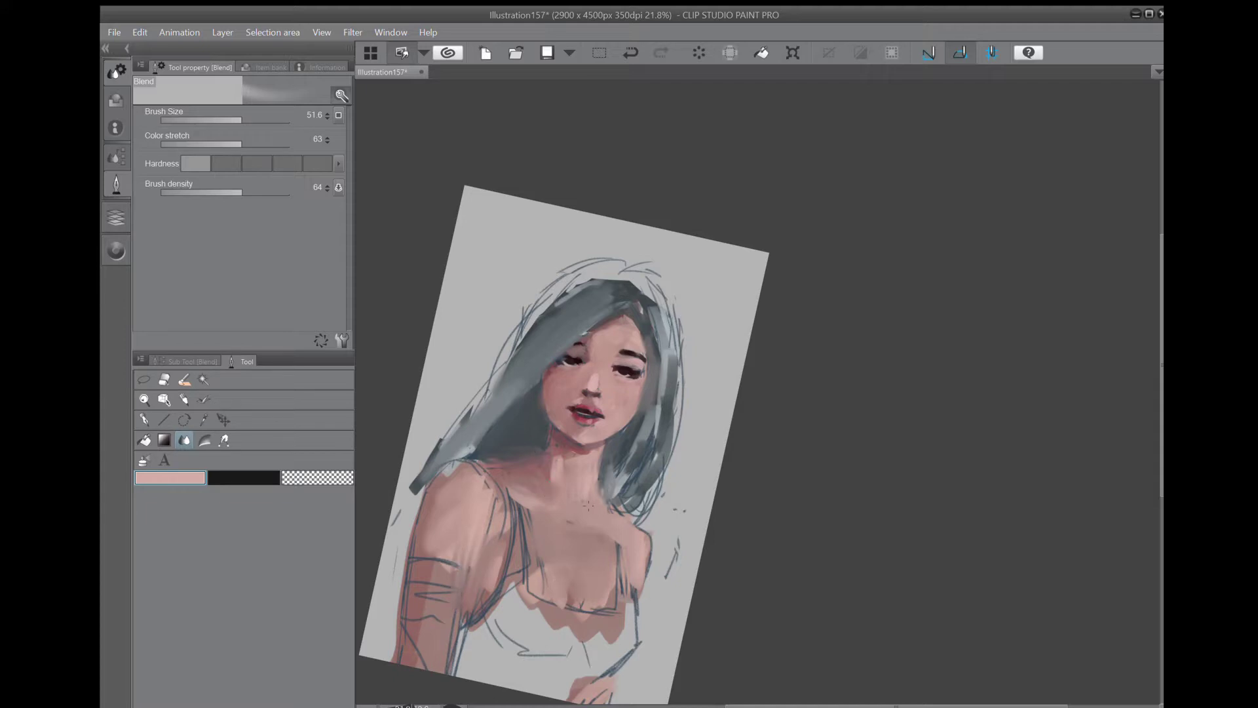
{"action": "left_click_drag", "start_coordinate": [630, 586], "coordinate": [633, 606]}
{"action": "left_click_drag", "start_coordinate": [618, 551], "coordinate": [720, 528]}
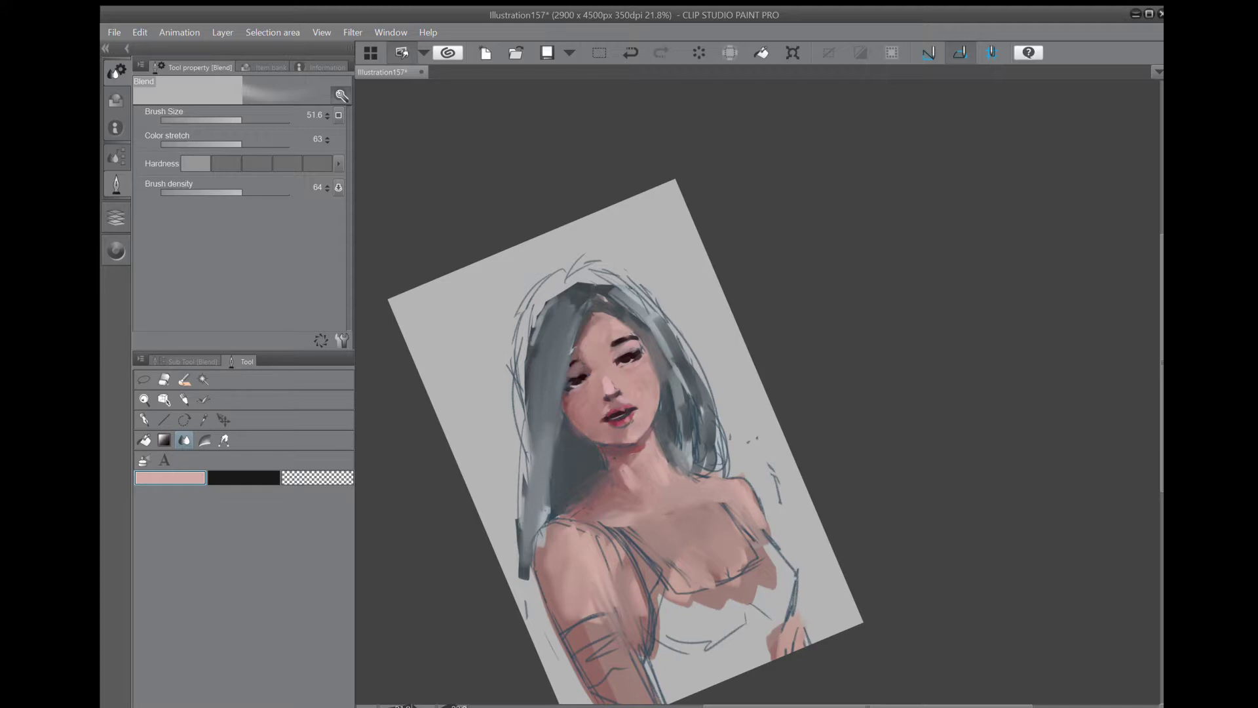
Lasso the mouth, rotate it slightly with Transform, apply the change and deselect.
{"action": "key", "text": "m"}
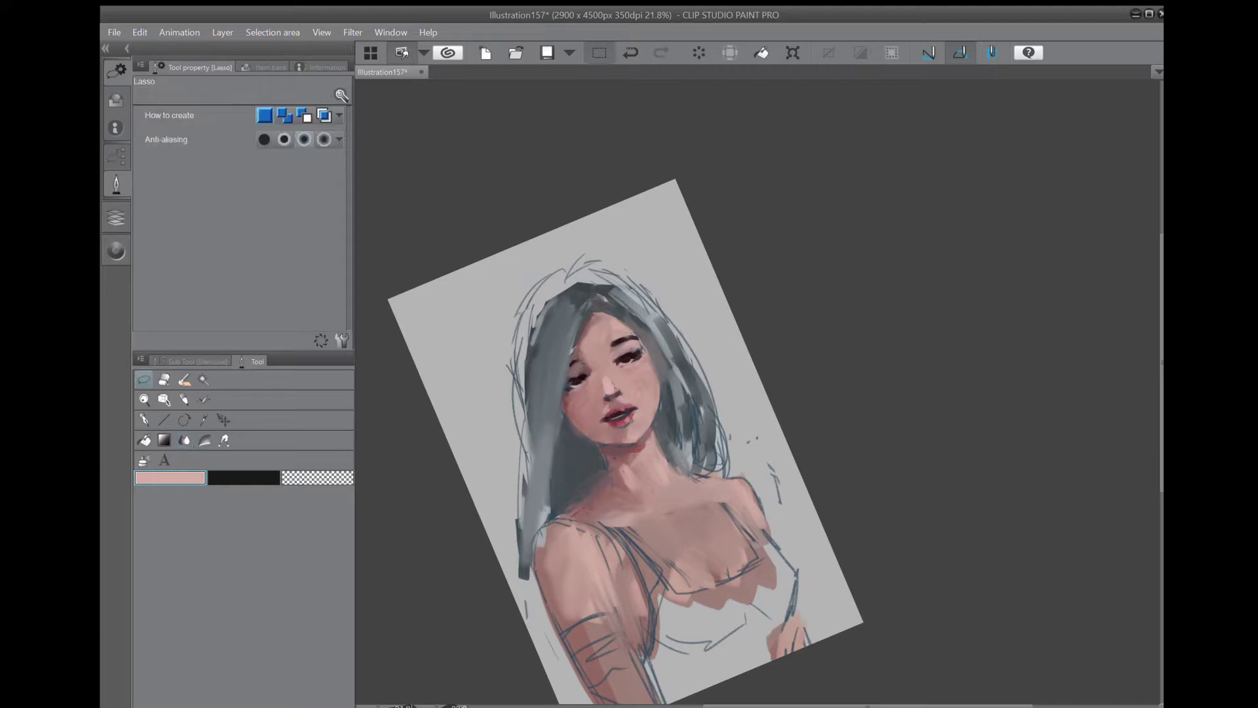
{"action": "mouse_move", "coordinate": [597, 421]}
{"action": "left_mouse_down"}
{"action": "mouse_move", "coordinate": [632, 397]}
{"action": "mouse_move", "coordinate": [661, 420]}
{"action": "left_mouse_up"}
{"action": "left_click", "coordinate": [653, 464]}
{"action": "left_click", "coordinate": [647, 466]}
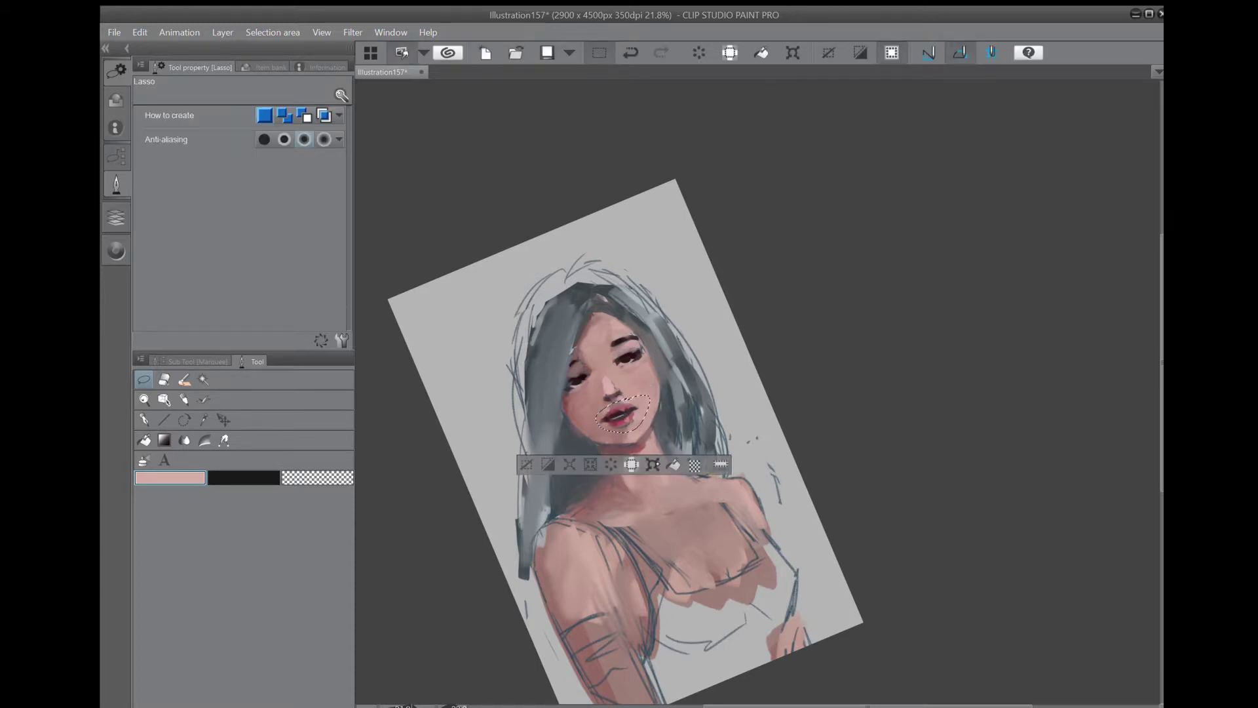
{"action": "left_click", "coordinate": [652, 463]}
{"action": "left_click_drag", "start_coordinate": [652, 376], "coordinate": [646, 372]}
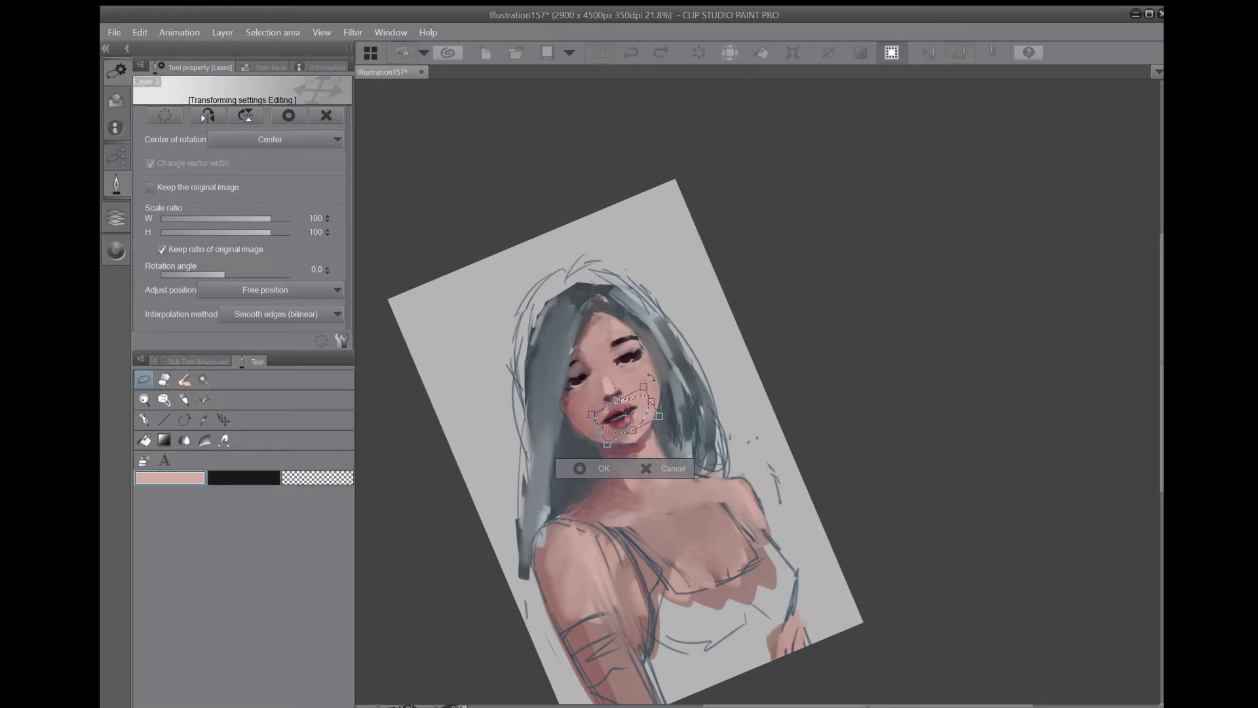
{"action": "left_click", "coordinate": [579, 468]}
{"action": "left_click", "coordinate": [811, 328]}
Lasso both eyes with the eyebrow, shift them slightly downward with Transform, apply the change and deselect.
{"action": "mouse_move", "coordinate": [624, 327]}
{"action": "left_mouse_down"}
{"action": "mouse_move", "coordinate": [557, 387]}
{"action": "mouse_move", "coordinate": [649, 349]}
{"action": "mouse_move", "coordinate": [628, 329]}
{"action": "left_mouse_up"}
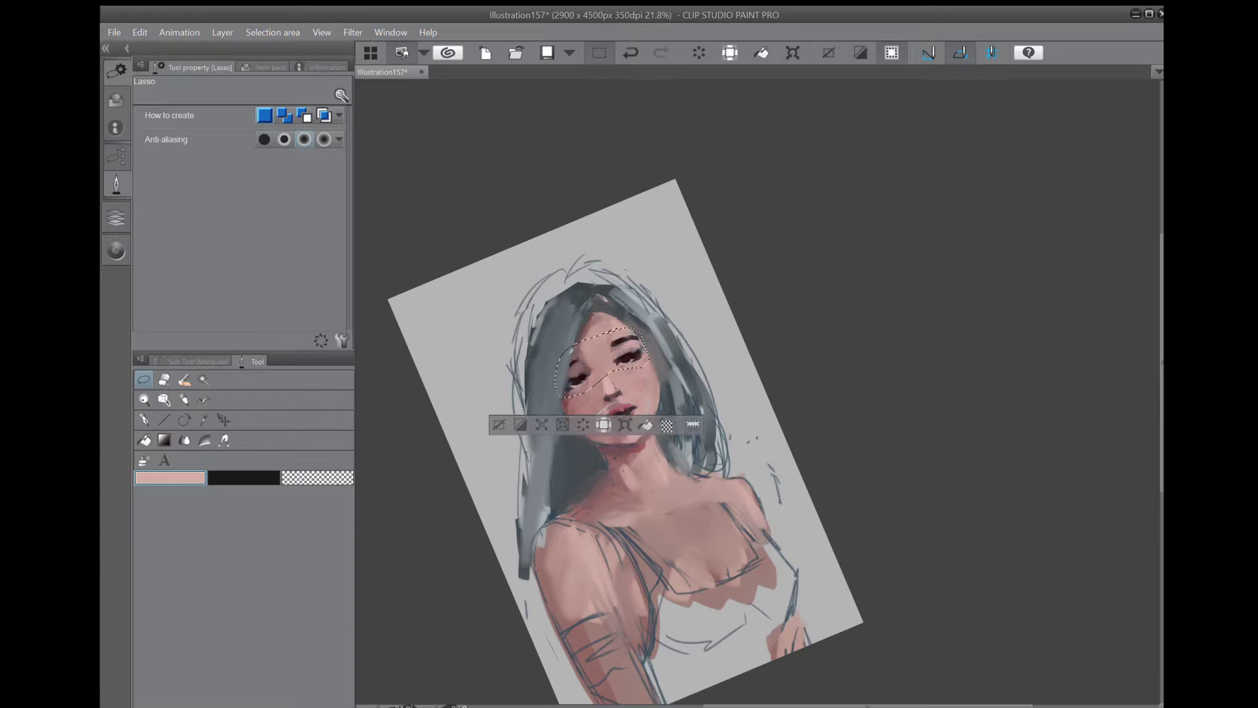
{"action": "left_click", "coordinate": [624, 424]}
{"action": "left_click_drag", "start_coordinate": [626, 364], "coordinate": [624, 367]}
{"action": "left_click", "coordinate": [554, 430]}
{"action": "key", "text": "ctrl+d"}
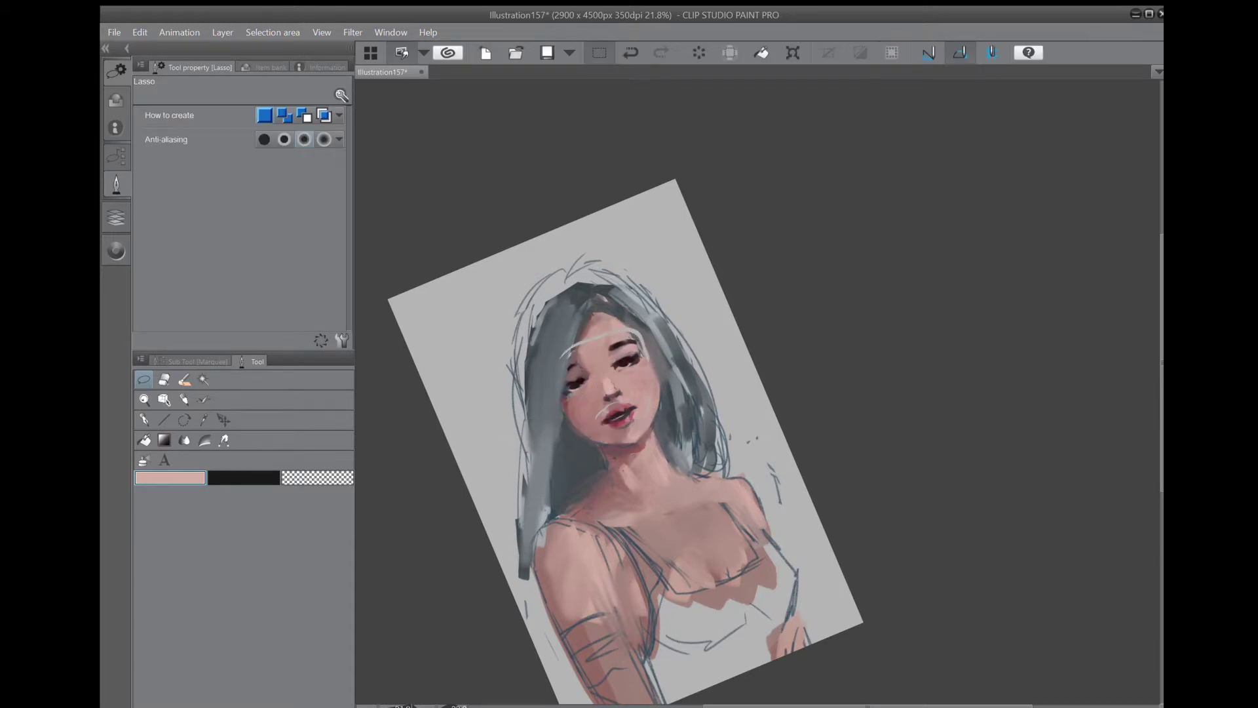
Blend the nose and the pale gap above the upper lip with the Blend tool at brush size 43.5.
{"action": "mouse_move", "coordinate": [788, 326]}
{"action": "left_mouse_down"}
{"action": "mouse_move", "coordinate": [786, 437]}
{"action": "mouse_move", "coordinate": [743, 507]}
{"action": "left_mouse_up"}
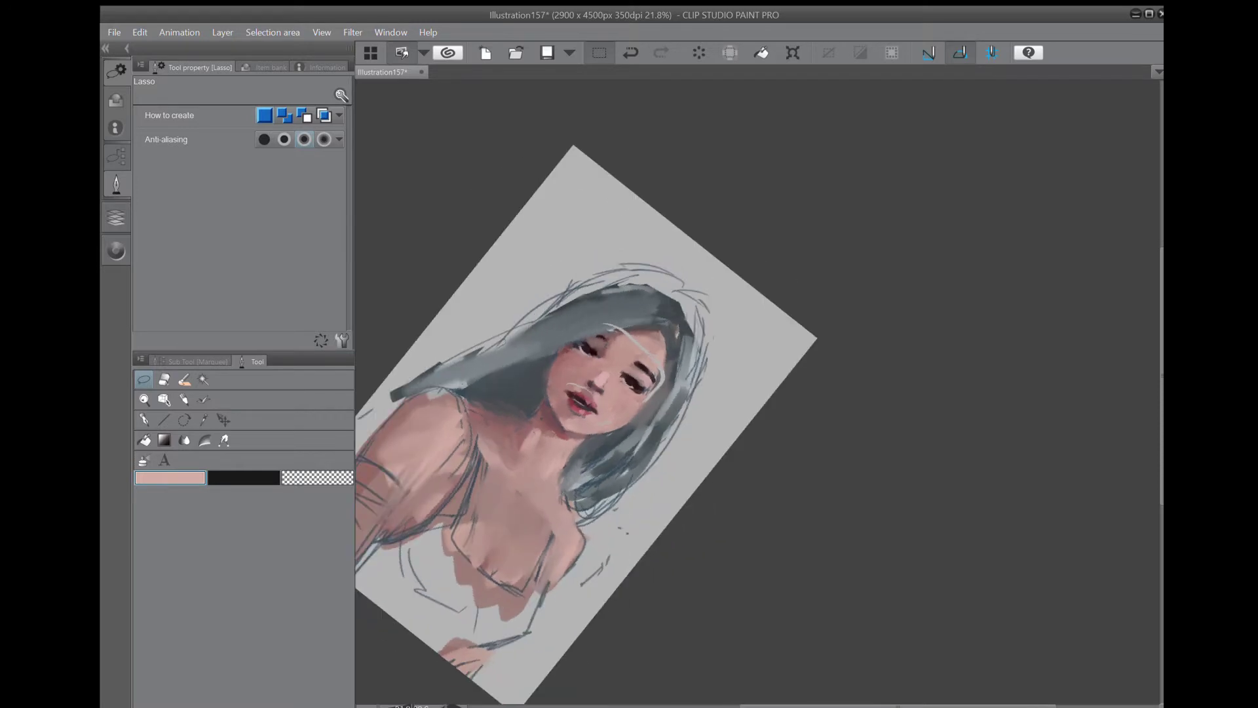
{"action": "left_click_drag", "start_coordinate": [743, 508], "coordinate": [747, 381]}
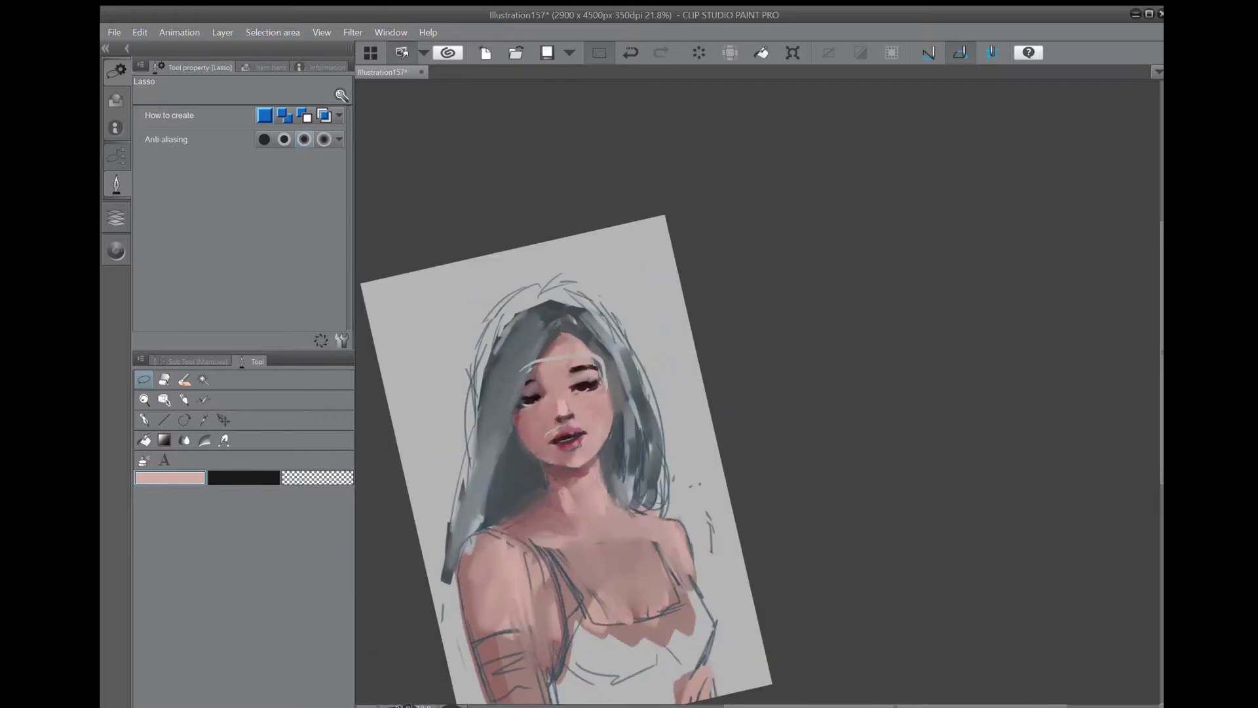
{"action": "scroll", "coordinate": [583, 419], "scroll_direction": "up", "scroll_amount": 5}
{"action": "left_click_drag", "start_coordinate": [589, 406], "coordinate": [631, 422]}
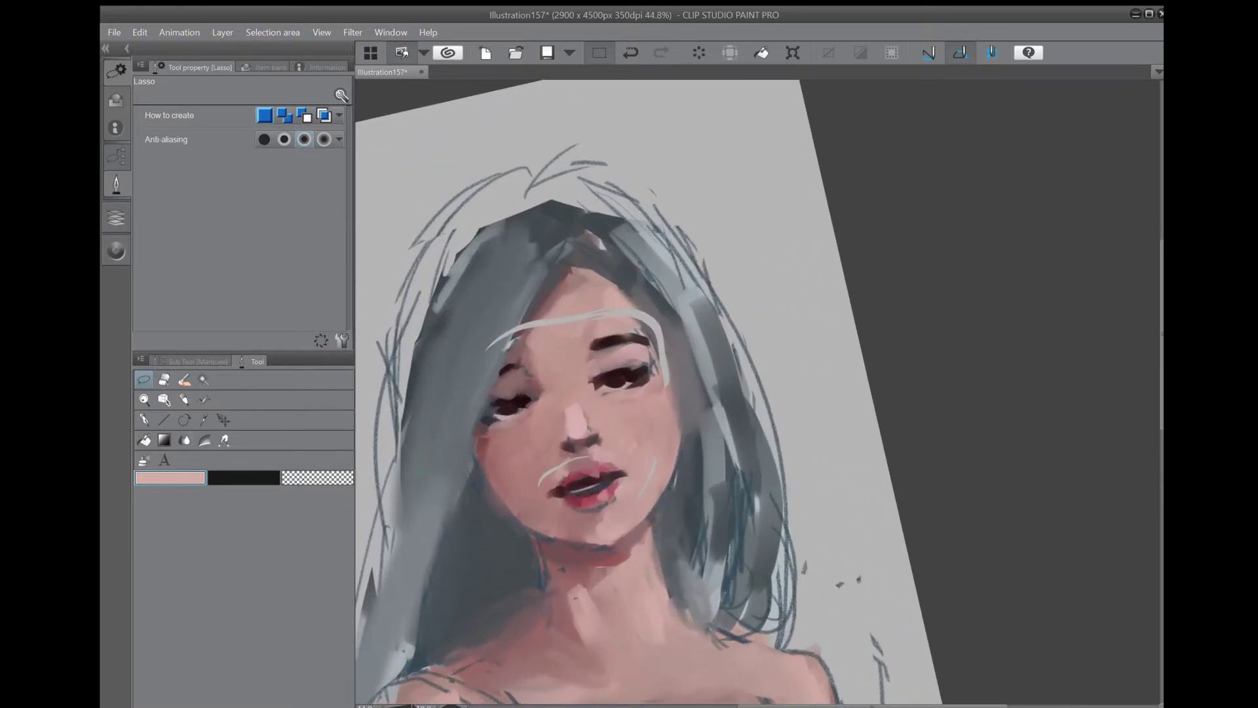
{"action": "key", "text": "j"}
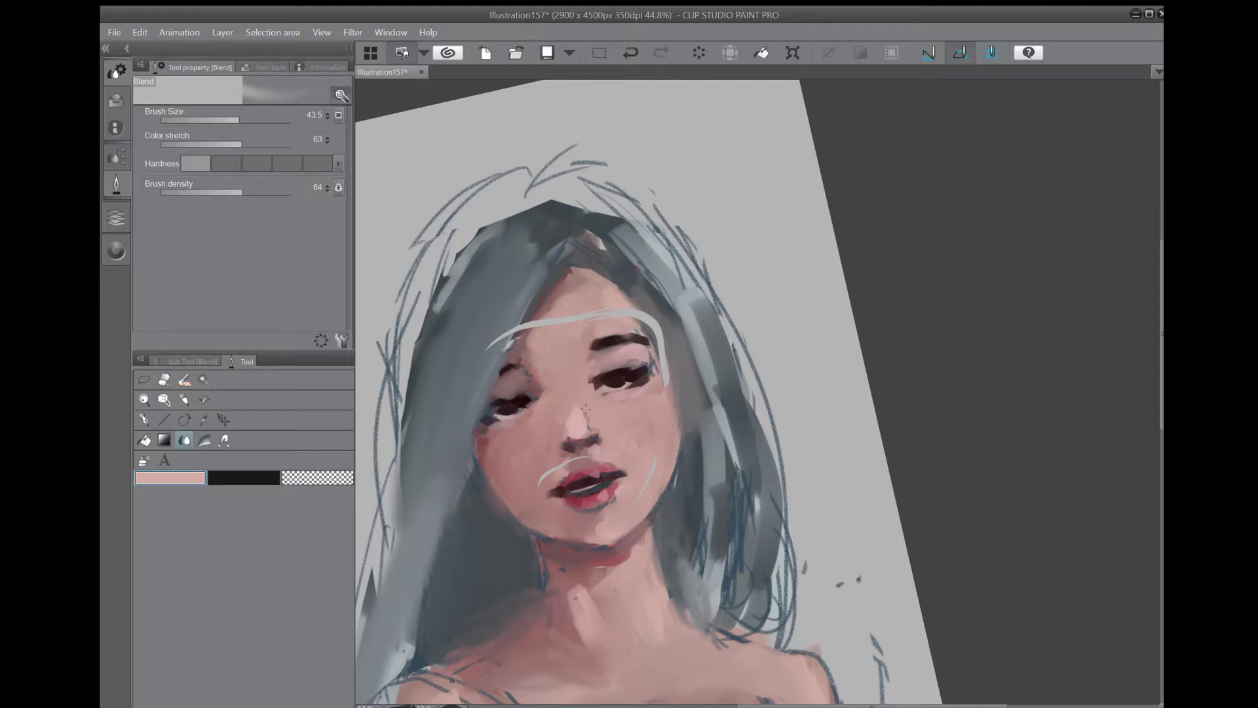
{"action": "mouse_move", "coordinate": [570, 434]}
{"action": "left_mouse_down"}
{"action": "mouse_move", "coordinate": [565, 445]}
{"action": "mouse_move", "coordinate": [594, 437]}
{"action": "left_mouse_up"}
{"action": "left_click_drag", "start_coordinate": [541, 483], "coordinate": [572, 456]}
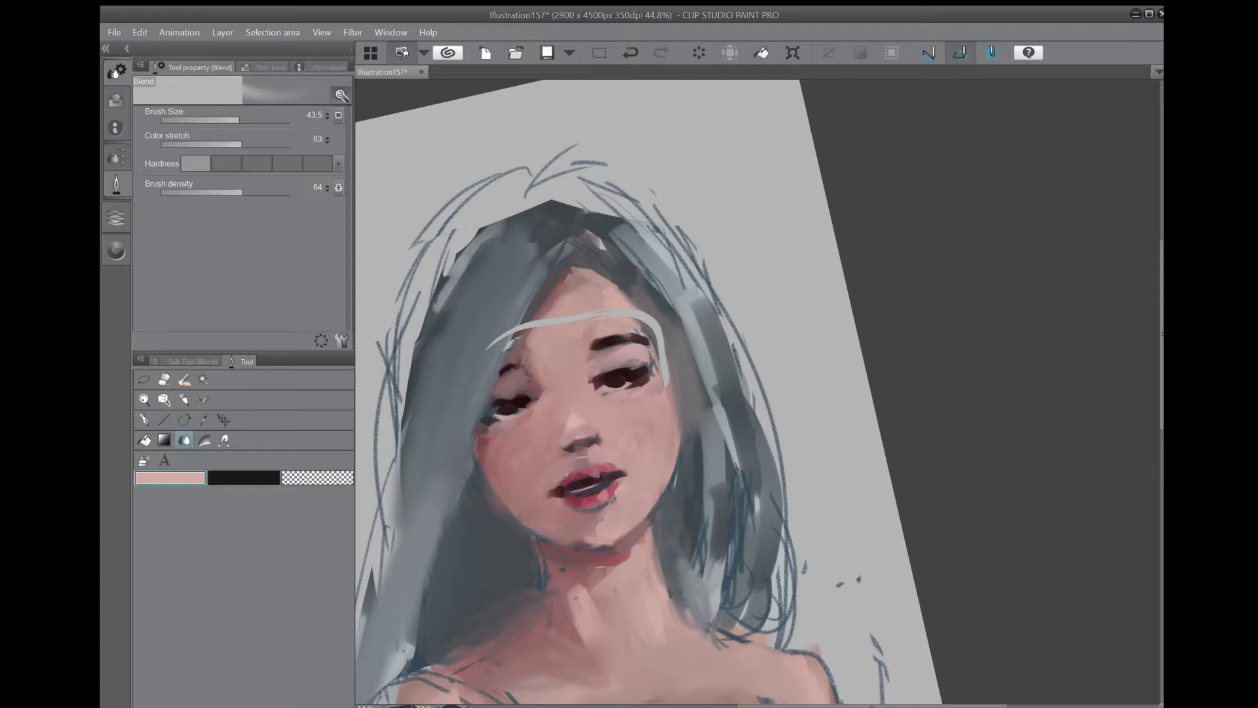
Blend the chin, the jawline and the pale gap across the forehead.
{"action": "left_click_drag", "start_coordinate": [584, 534], "coordinate": [660, 496]}
{"action": "left_click_drag", "start_coordinate": [686, 428], "coordinate": [667, 488]}
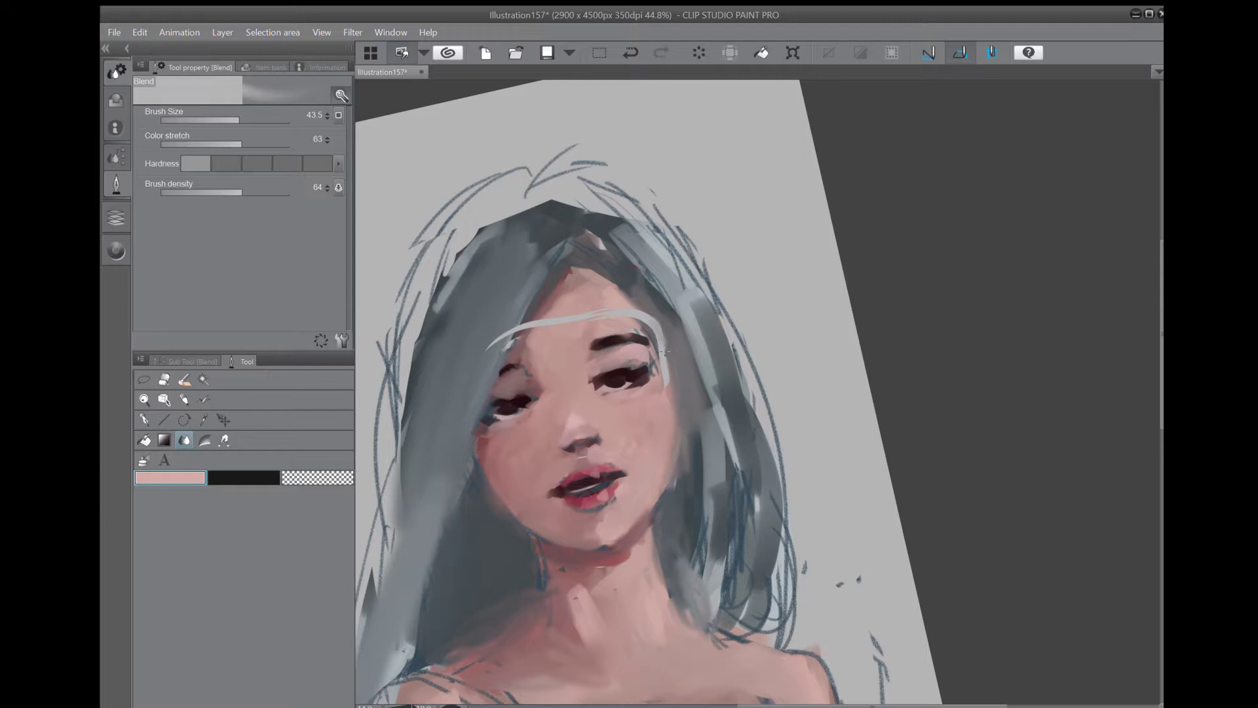
{"action": "left_click_drag", "start_coordinate": [575, 326], "coordinate": [610, 312]}
Choose a lighter pink and paint highlights on the nose, upper eyelid and forehead with the primary brush at size 60.1.
{"action": "key", "text": "p"}
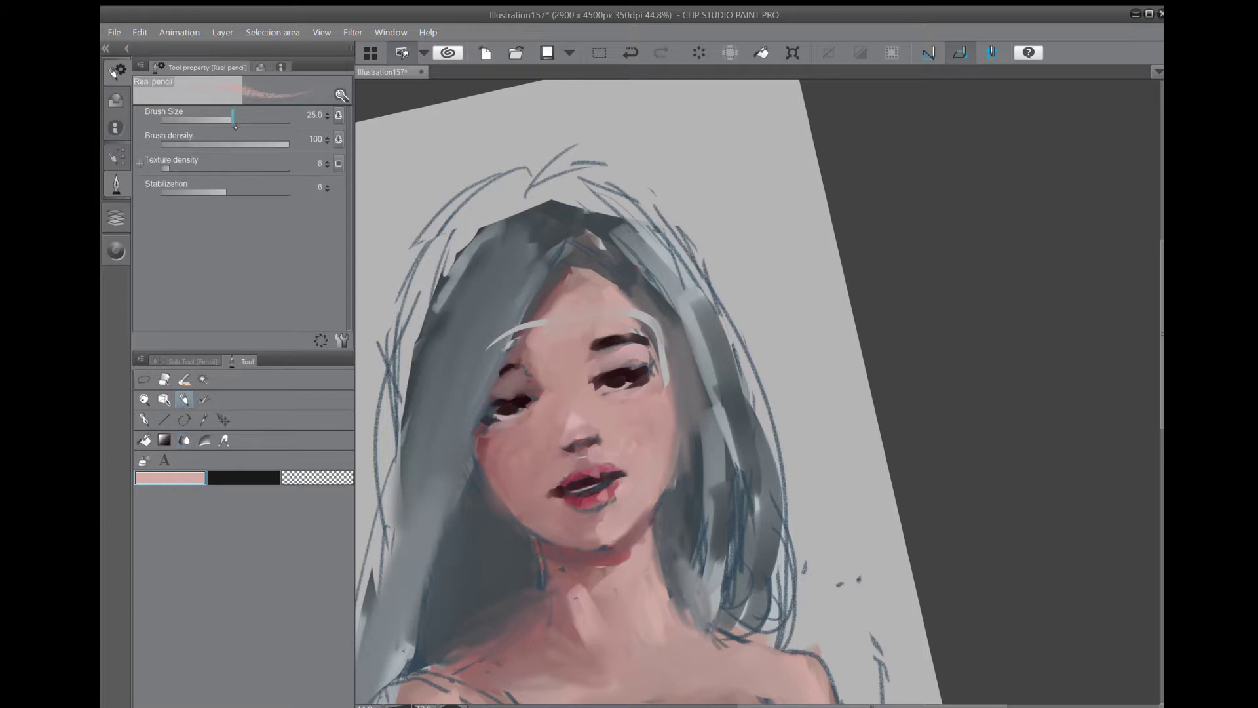
{"action": "left_click", "coordinate": [116, 251]}
{"action": "left_click", "coordinate": [204, 345]}
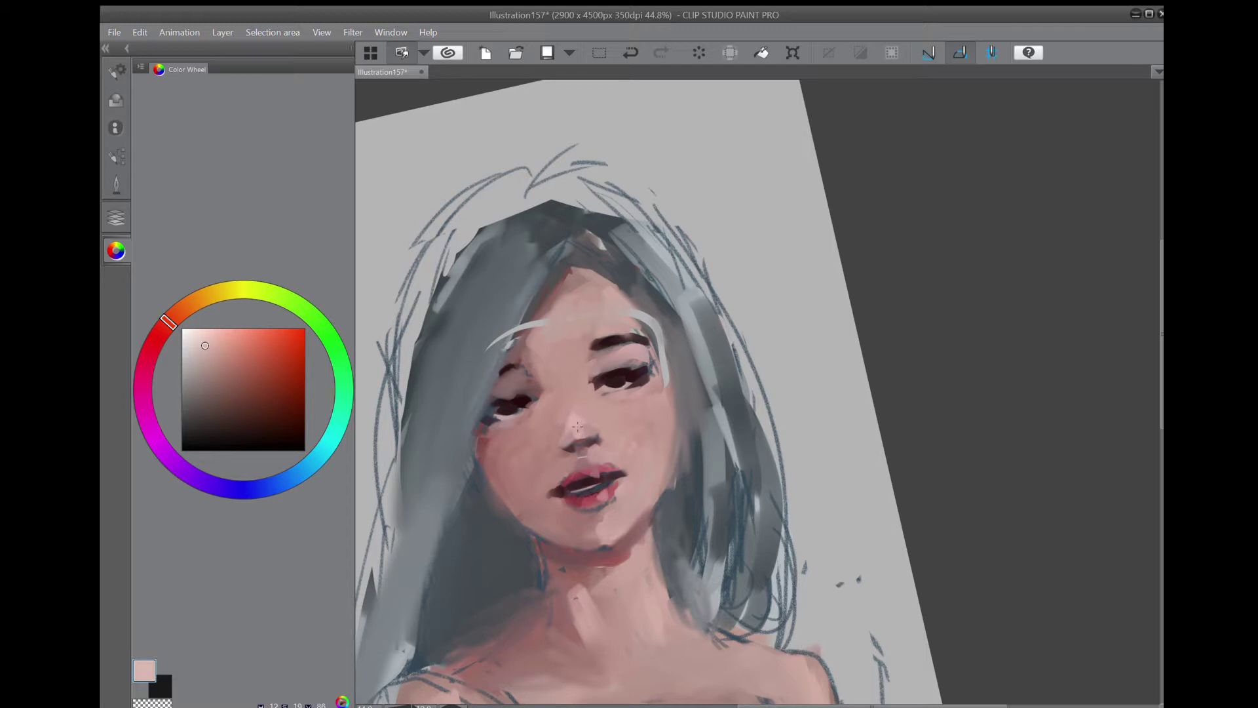
{"action": "mouse_move", "coordinate": [570, 435]}
{"action": "left_mouse_down"}
{"action": "mouse_move", "coordinate": [594, 432]}
{"action": "mouse_move", "coordinate": [580, 444]}
{"action": "left_mouse_up"}
{"action": "key", "text": "ctrl+z"}
{"action": "left_click", "coordinate": [116, 70]}
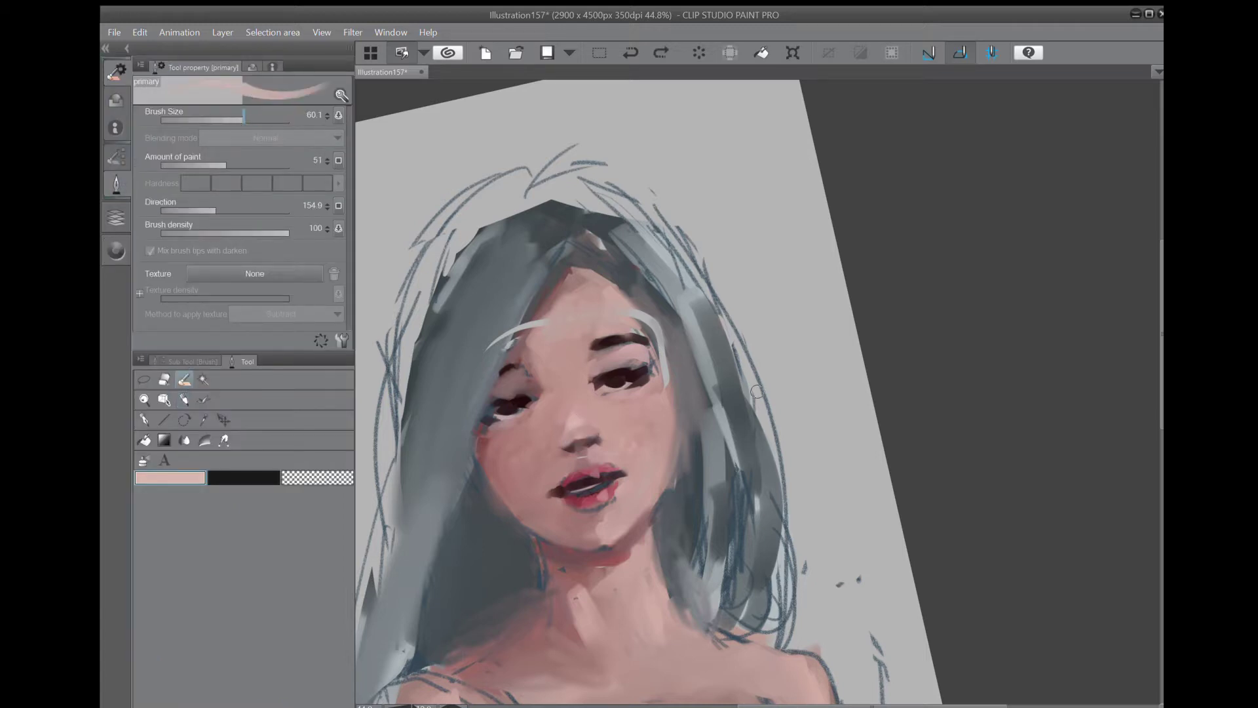
{"action": "left_click_drag", "start_coordinate": [579, 426], "coordinate": [576, 434]}
{"action": "left_click_drag", "start_coordinate": [615, 361], "coordinate": [644, 351]}
{"action": "mouse_move", "coordinate": [575, 302]}
{"action": "left_mouse_down"}
{"action": "mouse_move", "coordinate": [544, 322]}
{"action": "mouse_move", "coordinate": [542, 353]}
{"action": "mouse_move", "coordinate": [590, 300]}
{"action": "mouse_move", "coordinate": [593, 326]}
{"action": "left_mouse_up"}
Paint light pink highlights on both cheeks, the chin, above the upper lip and along the nose bridge.
{"action": "mouse_move", "coordinate": [651, 393]}
{"action": "left_mouse_down"}
{"action": "mouse_move", "coordinate": [637, 403]}
{"action": "mouse_move", "coordinate": [649, 409]}
{"action": "left_mouse_up"}
{"action": "left_click_drag", "start_coordinate": [608, 521], "coordinate": [617, 529]}
{"action": "mouse_move", "coordinate": [596, 459]}
{"action": "left_mouse_down"}
{"action": "mouse_move", "coordinate": [609, 460]}
{"action": "mouse_move", "coordinate": [574, 462]}
{"action": "left_mouse_up"}
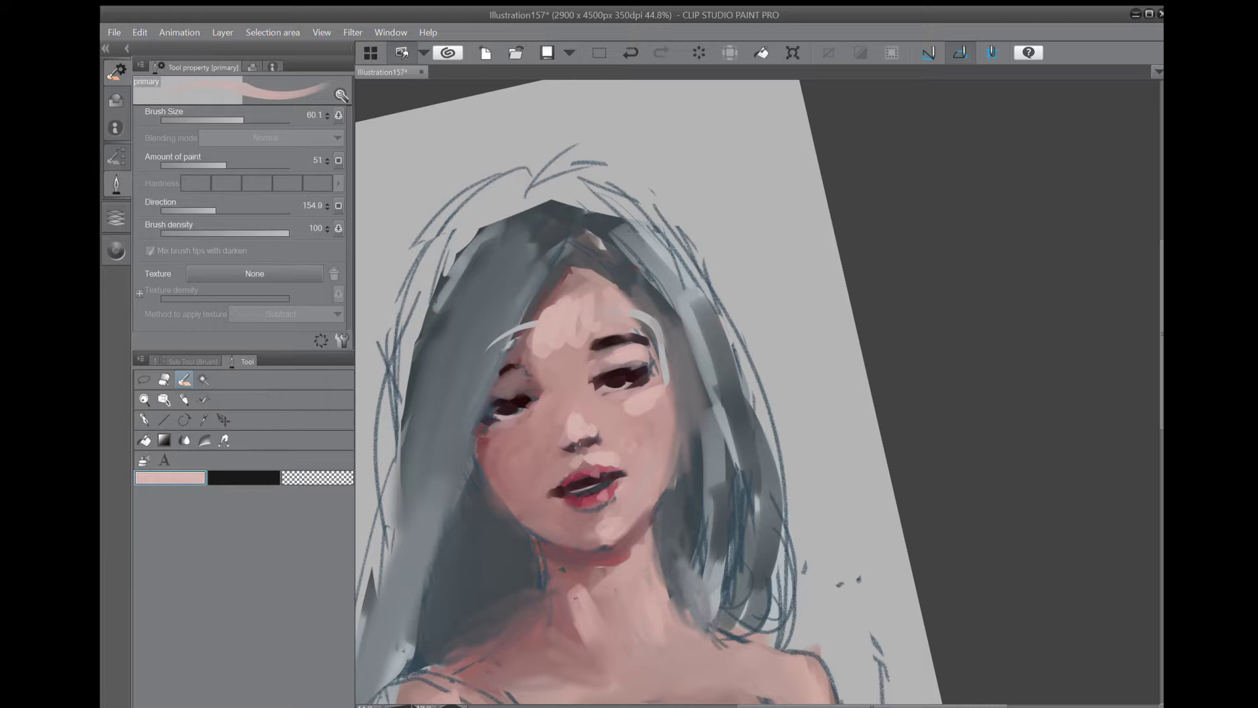
{"action": "mouse_move", "coordinate": [619, 510]}
{"action": "left_mouse_down"}
{"action": "mouse_move", "coordinate": [611, 522]}
{"action": "mouse_move", "coordinate": [616, 492]}
{"action": "mouse_move", "coordinate": [564, 523]}
{"action": "left_mouse_up"}
{"action": "left_click_drag", "start_coordinate": [515, 439], "coordinate": [523, 444]}
{"action": "left_click_drag", "start_coordinate": [576, 391], "coordinate": [562, 414]}
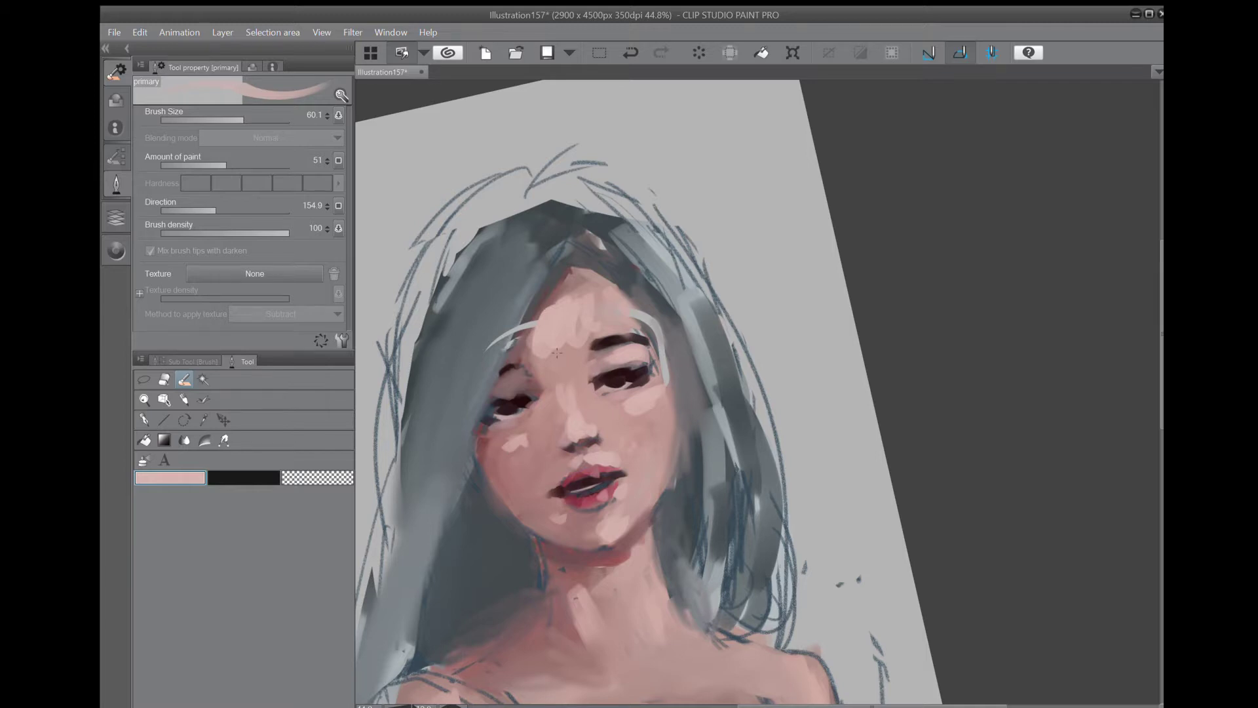
Sample dark red from the shaded edge of the cheek and shade the hairline beside the fully visible eye.
{"action": "scroll", "coordinate": [556, 353], "scroll_direction": "down", "scroll_amount": 1}
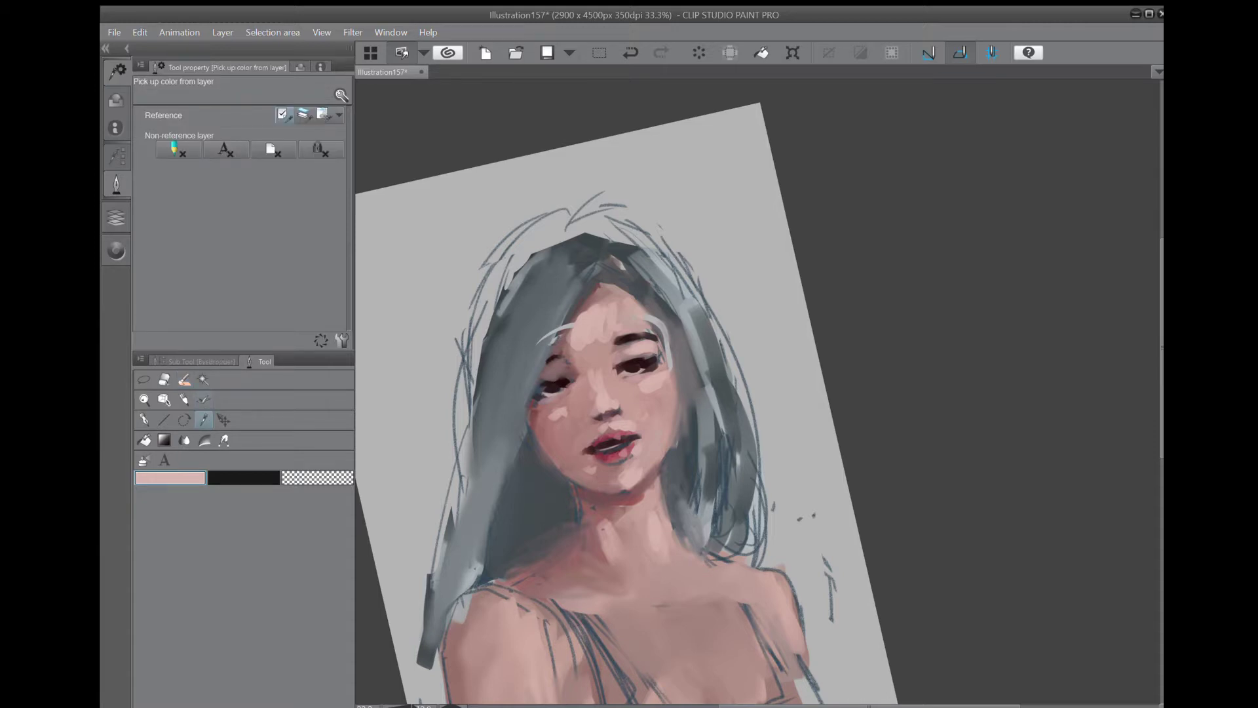
{"action": "left_click", "coordinate": [538, 424], "text": "alt"}
{"action": "left_click", "coordinate": [534, 417], "text": "alt"}
{"action": "left_click_drag", "start_coordinate": [625, 290], "coordinate": [670, 359]}
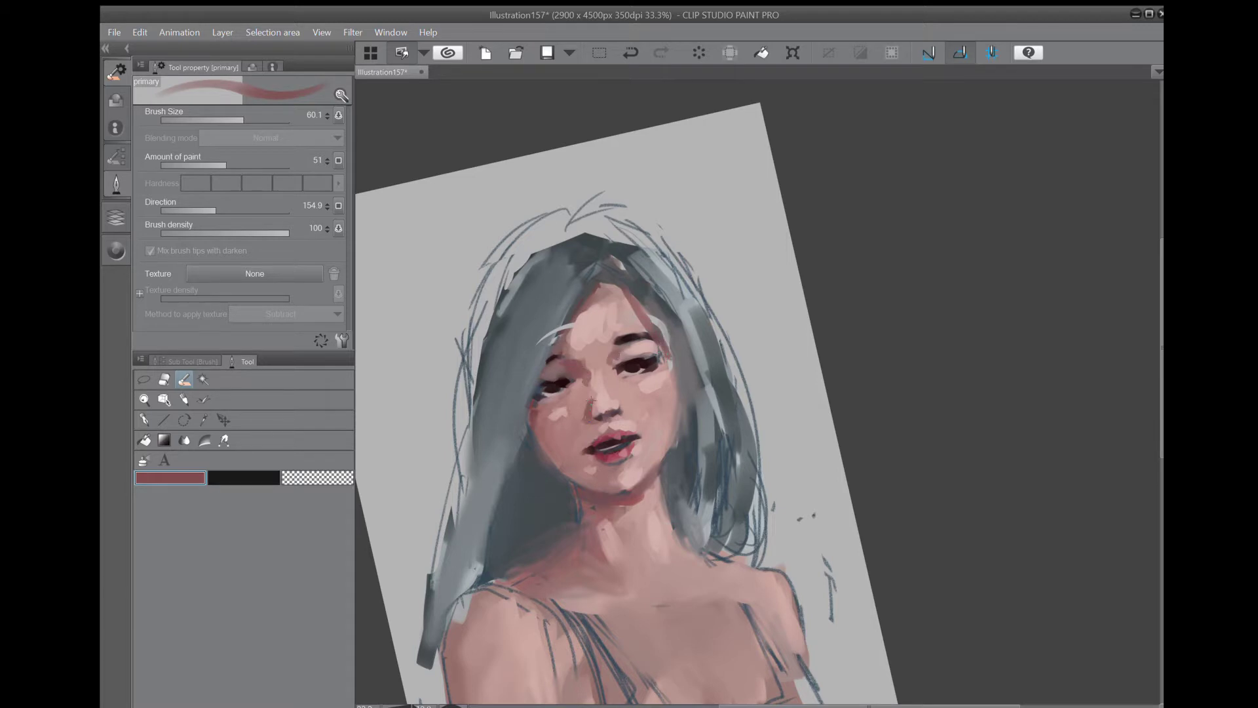
{"action": "left_click_drag", "start_coordinate": [604, 427], "coordinate": [611, 424]}
{"action": "key", "text": "ctrl+z"}
Shade the eyelid, the hairline under the fringe, the outer cheek and the side of the neck in dark red.
{"action": "left_click_drag", "start_coordinate": [617, 362], "coordinate": [644, 350]}
{"action": "left_click_drag", "start_coordinate": [596, 293], "coordinate": [552, 357]}
{"action": "left_click_drag", "start_coordinate": [534, 404], "coordinate": [542, 446]}
{"action": "left_click_drag", "start_coordinate": [578, 496], "coordinate": [579, 515]}
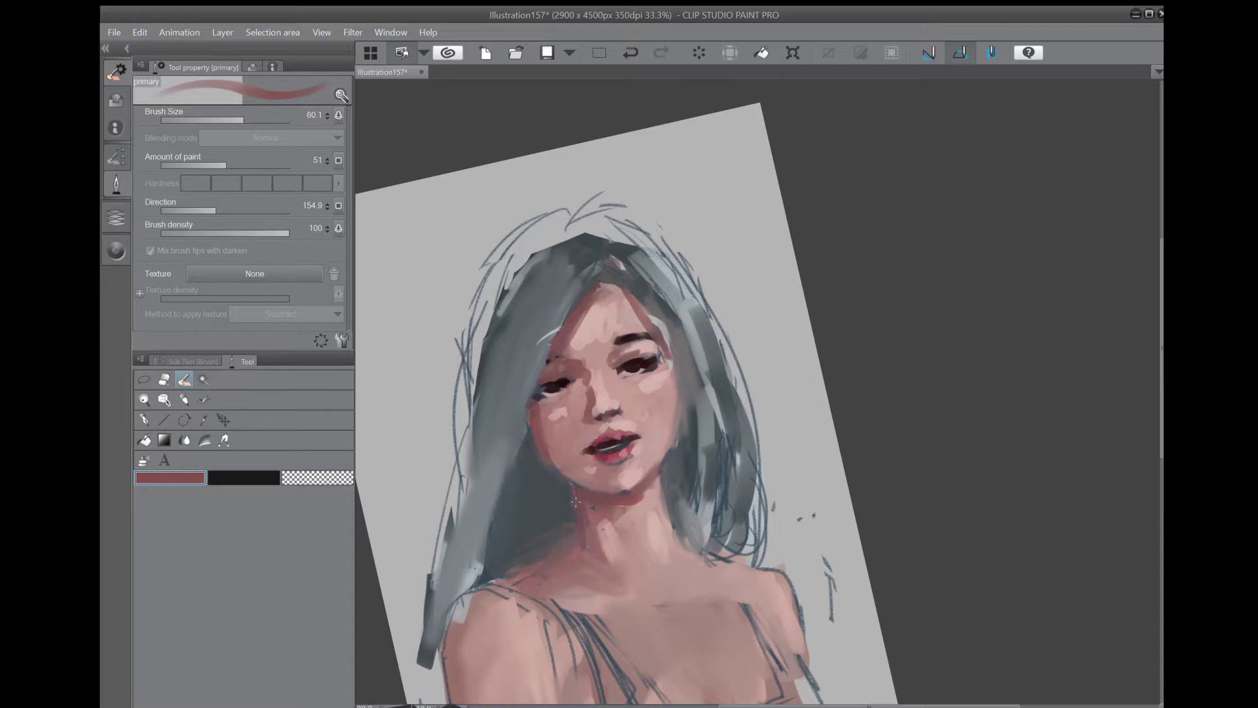
Add dark red shading along the shoulder line and at the collarbone hollows.
{"action": "mouse_move", "coordinate": [495, 585]}
{"action": "left_mouse_down"}
{"action": "mouse_move", "coordinate": [580, 556]}
{"action": "mouse_move", "coordinate": [571, 549]}
{"action": "left_mouse_up"}
{"action": "left_click_drag", "start_coordinate": [678, 555], "coordinate": [685, 570]}
{"action": "left_click_drag", "start_coordinate": [606, 582], "coordinate": [609, 588]}
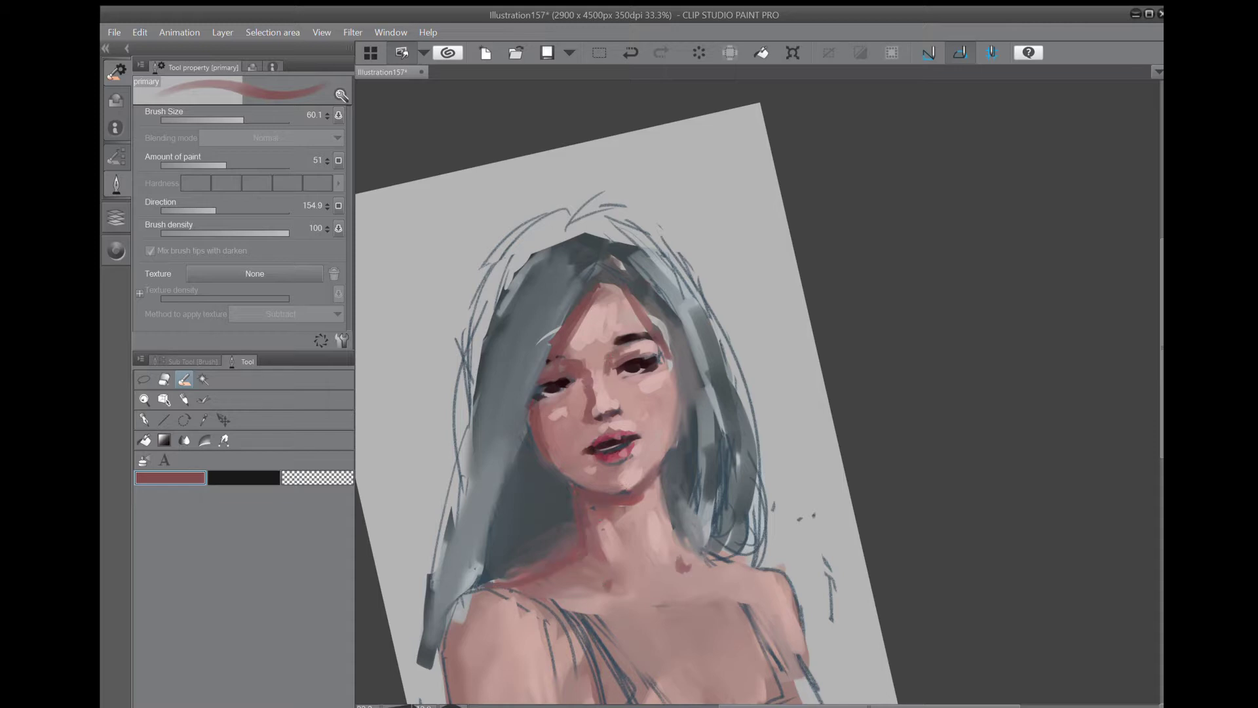
Blend the forehead, hairline and nose bridge with the Blend tool at brush size 55.7.
{"action": "left_click", "coordinate": [184, 440]}
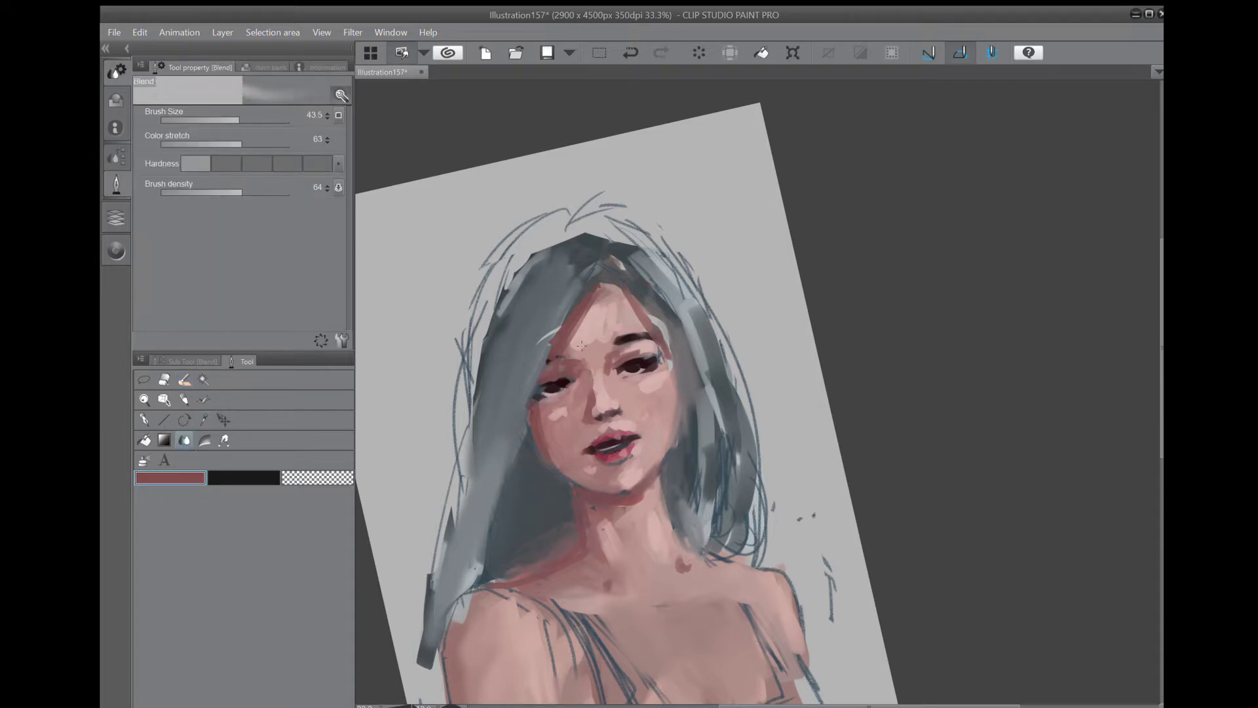
{"action": "left_click", "coordinate": [242, 119]}
{"action": "mouse_move", "coordinate": [590, 306]}
{"action": "left_mouse_down"}
{"action": "mouse_move", "coordinate": [577, 339]}
{"action": "mouse_move", "coordinate": [592, 302]}
{"action": "mouse_move", "coordinate": [606, 312]}
{"action": "mouse_move", "coordinate": [597, 343]}
{"action": "mouse_move", "coordinate": [604, 308]}
{"action": "mouse_move", "coordinate": [633, 303]}
{"action": "left_mouse_up"}
{"action": "left_click_drag", "start_coordinate": [607, 354], "coordinate": [609, 373]}
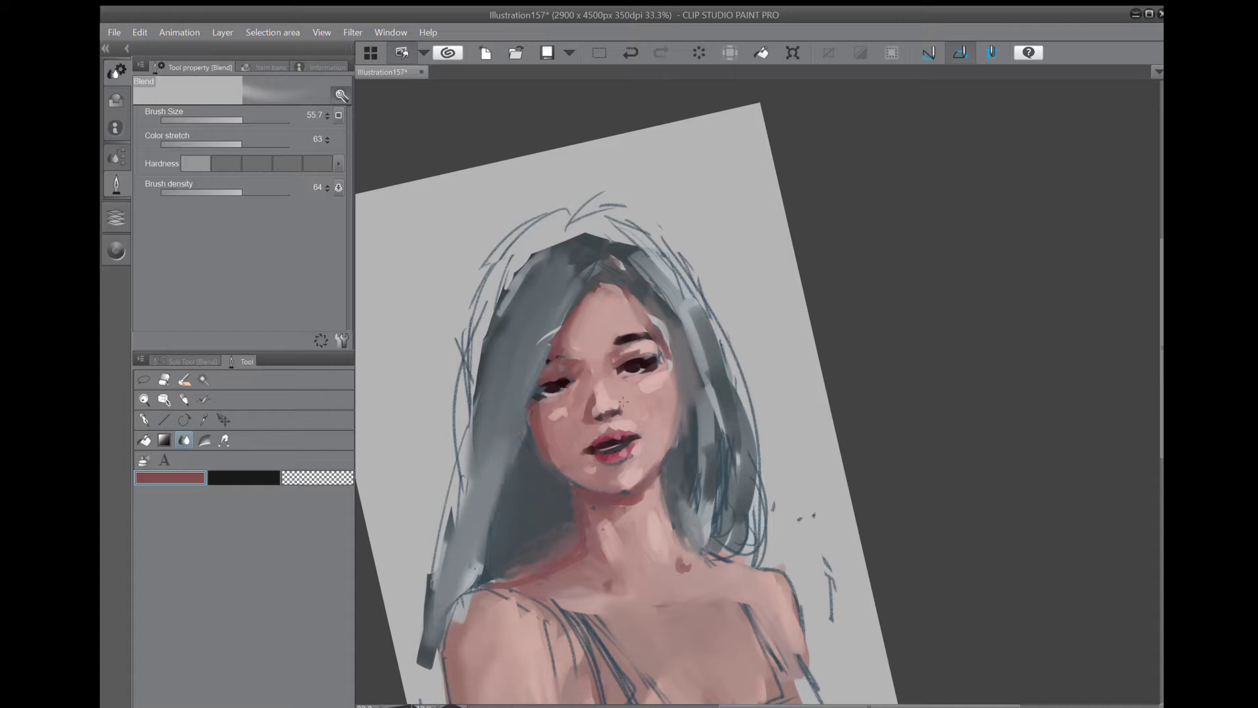
Blend the cheek highlight, the areas around the eye and brow, and the shadow under the chin.
{"action": "mouse_move", "coordinate": [569, 416]}
{"action": "left_mouse_down"}
{"action": "mouse_move", "coordinate": [543, 430]}
{"action": "mouse_move", "coordinate": [552, 398]}
{"action": "left_mouse_up"}
{"action": "mouse_move", "coordinate": [647, 359]}
{"action": "left_mouse_down"}
{"action": "mouse_move", "coordinate": [627, 354]}
{"action": "mouse_move", "coordinate": [652, 320]}
{"action": "mouse_move", "coordinate": [670, 335]}
{"action": "left_mouse_up"}
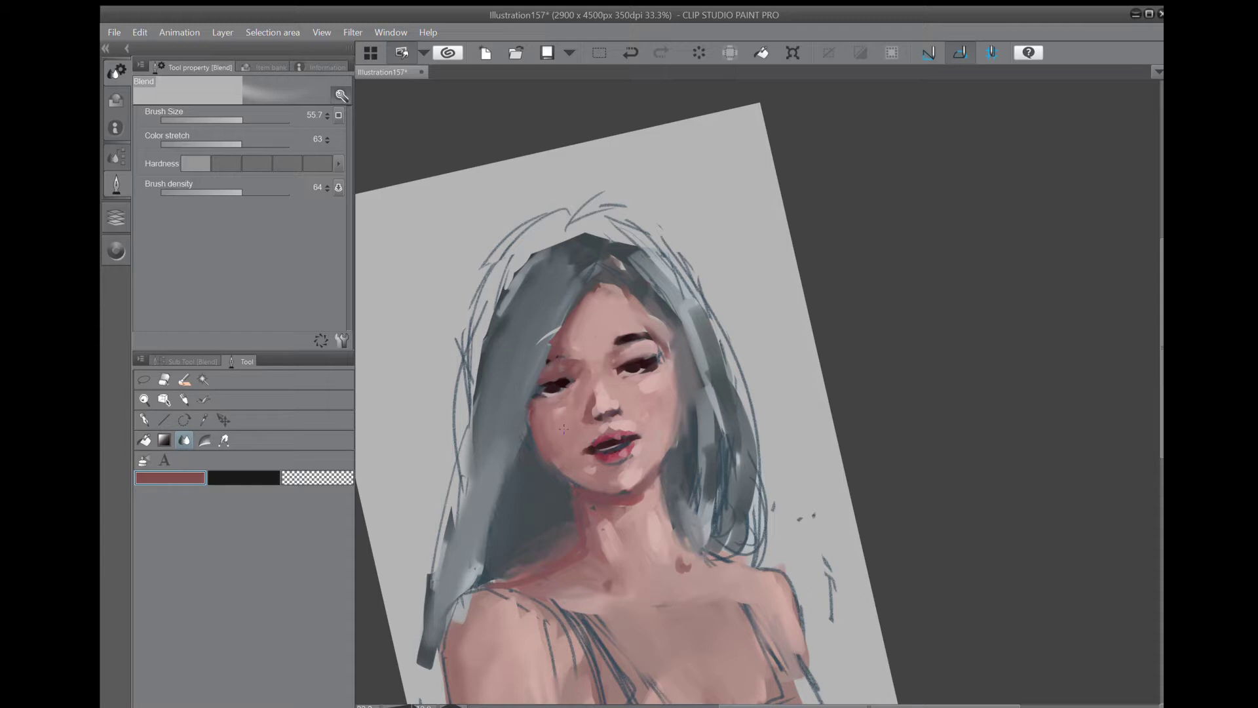
{"action": "mouse_move", "coordinate": [587, 358]}
{"action": "left_mouse_down"}
{"action": "mouse_move", "coordinate": [581, 371]}
{"action": "mouse_move", "coordinate": [589, 333]}
{"action": "mouse_move", "coordinate": [616, 338]}
{"action": "mouse_move", "coordinate": [626, 312]}
{"action": "left_mouse_up"}
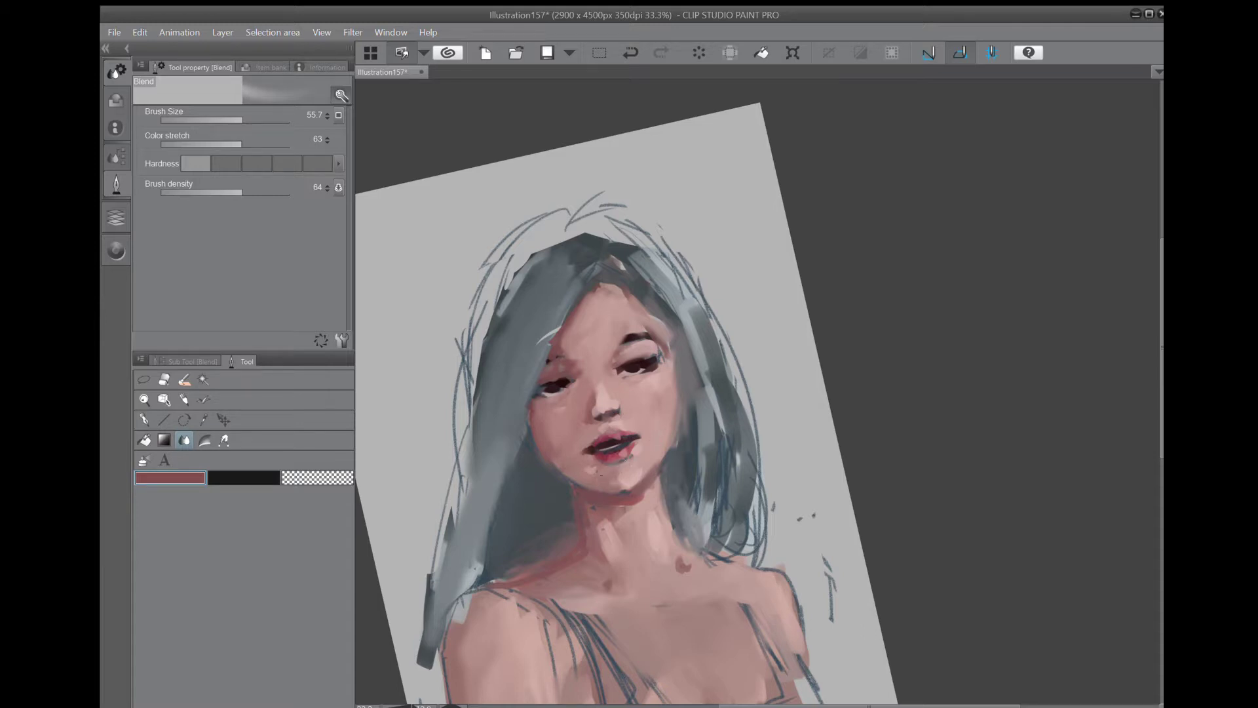
{"action": "mouse_move", "coordinate": [628, 511]}
{"action": "left_mouse_down"}
{"action": "mouse_move", "coordinate": [645, 493]}
{"action": "mouse_move", "coordinate": [596, 509]}
{"action": "left_mouse_up"}
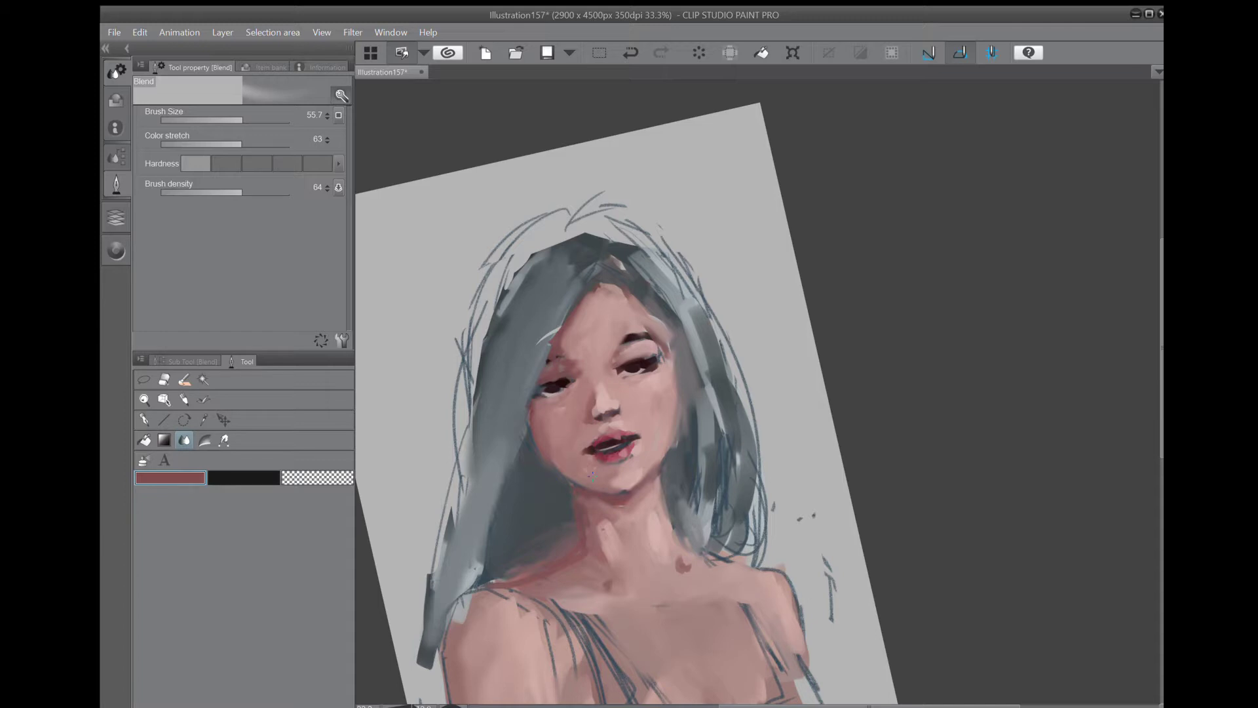
Soften the dark shading of both eyes and smooth the hair locks beside the cheek and neck with the Blend tool.
{"action": "left_click_drag", "start_coordinate": [627, 367], "coordinate": [639, 371]}
{"action": "left_click_drag", "start_coordinate": [545, 393], "coordinate": [567, 382]}
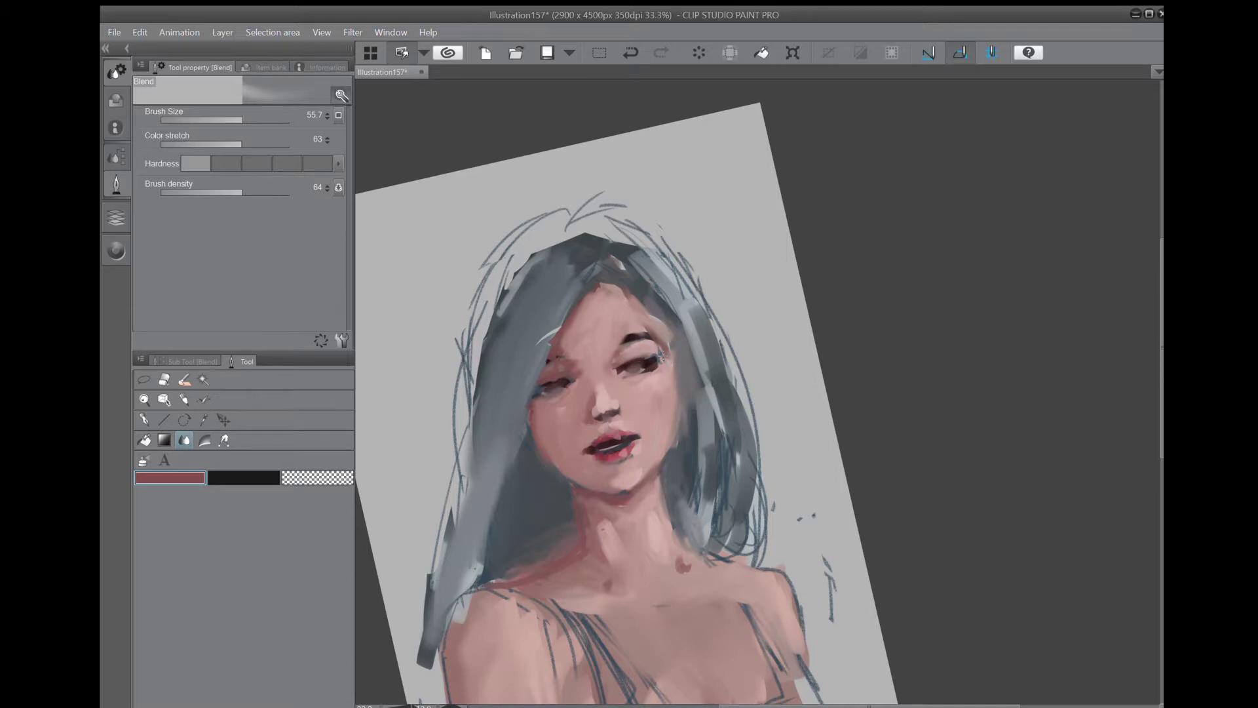
{"action": "left_click_drag", "start_coordinate": [660, 356], "coordinate": [723, 294]}
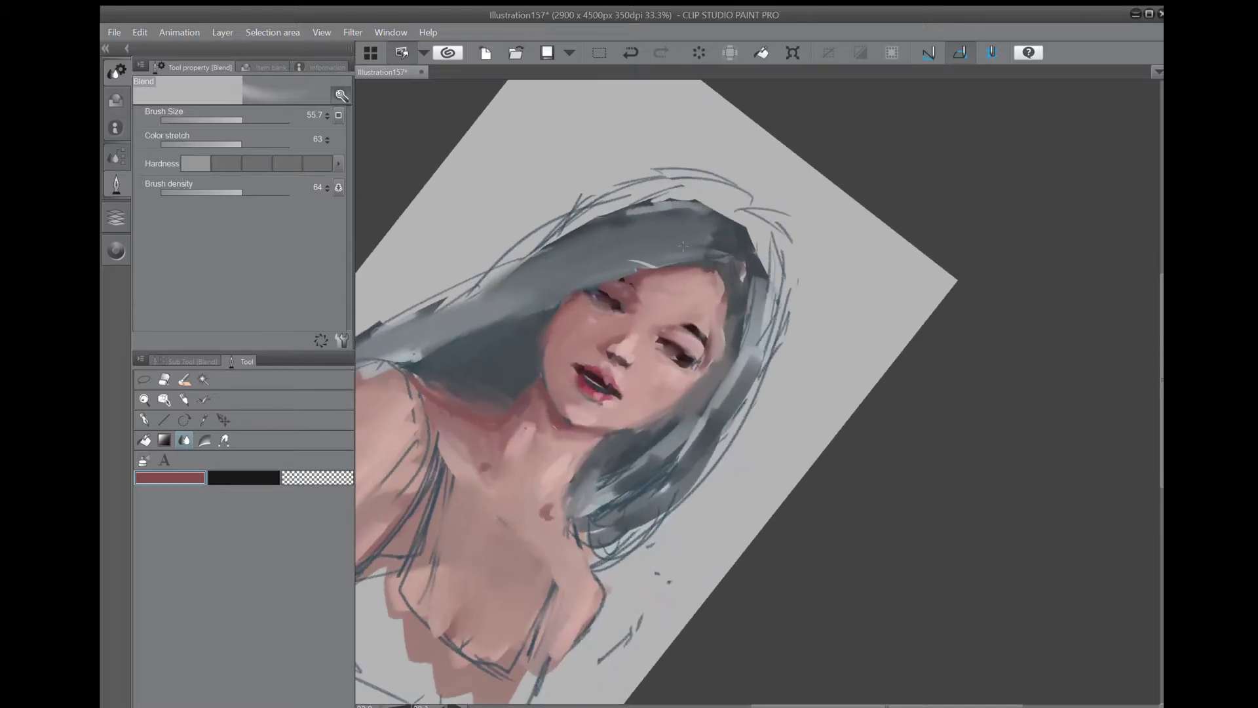
{"action": "mouse_move", "coordinate": [715, 246]}
{"action": "left_mouse_down"}
{"action": "mouse_move", "coordinate": [738, 252]}
{"action": "mouse_move", "coordinate": [743, 386]}
{"action": "left_mouse_up"}
{"action": "mouse_move", "coordinate": [733, 275]}
{"action": "left_mouse_down"}
{"action": "mouse_move", "coordinate": [735, 405]}
{"action": "mouse_move", "coordinate": [590, 505]}
{"action": "mouse_move", "coordinate": [688, 449]}
{"action": "mouse_move", "coordinate": [682, 480]}
{"action": "mouse_move", "coordinate": [613, 554]}
{"action": "left_mouse_up"}
{"action": "mouse_move", "coordinate": [722, 397]}
{"action": "left_mouse_down"}
{"action": "mouse_move", "coordinate": [704, 452]}
{"action": "mouse_move", "coordinate": [623, 555]}
{"action": "left_mouse_up"}
{"action": "mouse_move", "coordinate": [755, 354]}
{"action": "left_mouse_down"}
{"action": "mouse_move", "coordinate": [749, 299]}
{"action": "mouse_move", "coordinate": [764, 332]}
{"action": "mouse_move", "coordinate": [740, 407]}
{"action": "left_mouse_up"}
{"action": "left_click_drag", "start_coordinate": [767, 292], "coordinate": [719, 437]}
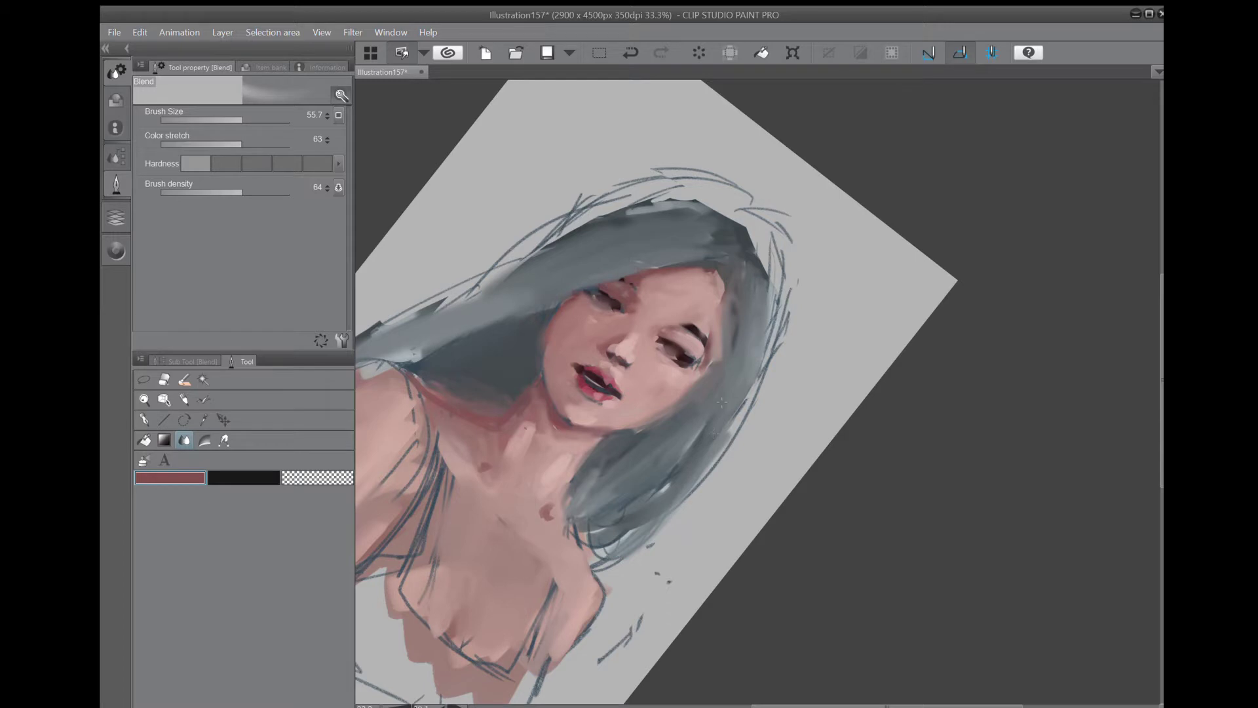
Lasso the head and hair, enlarge them to a scale ratio of 109, apply the transform and deselect.
{"action": "scroll", "coordinate": [788, 324], "scroll_direction": "down", "scroll_amount": 3}
{"action": "left_click_drag", "start_coordinate": [871, 459], "coordinate": [872, 326]}
{"action": "left_click_drag", "start_coordinate": [806, 367], "coordinate": [722, 351]}
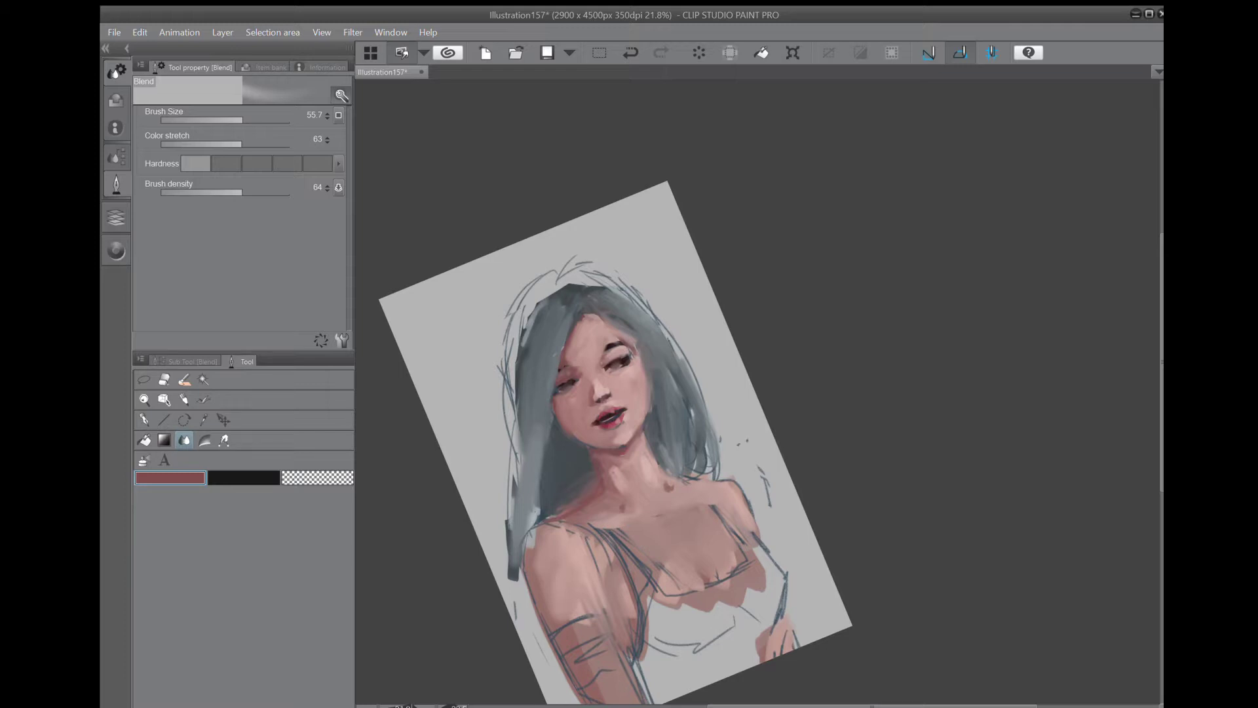
{"action": "left_click_drag", "start_coordinate": [623, 426], "coordinate": [688, 490]}
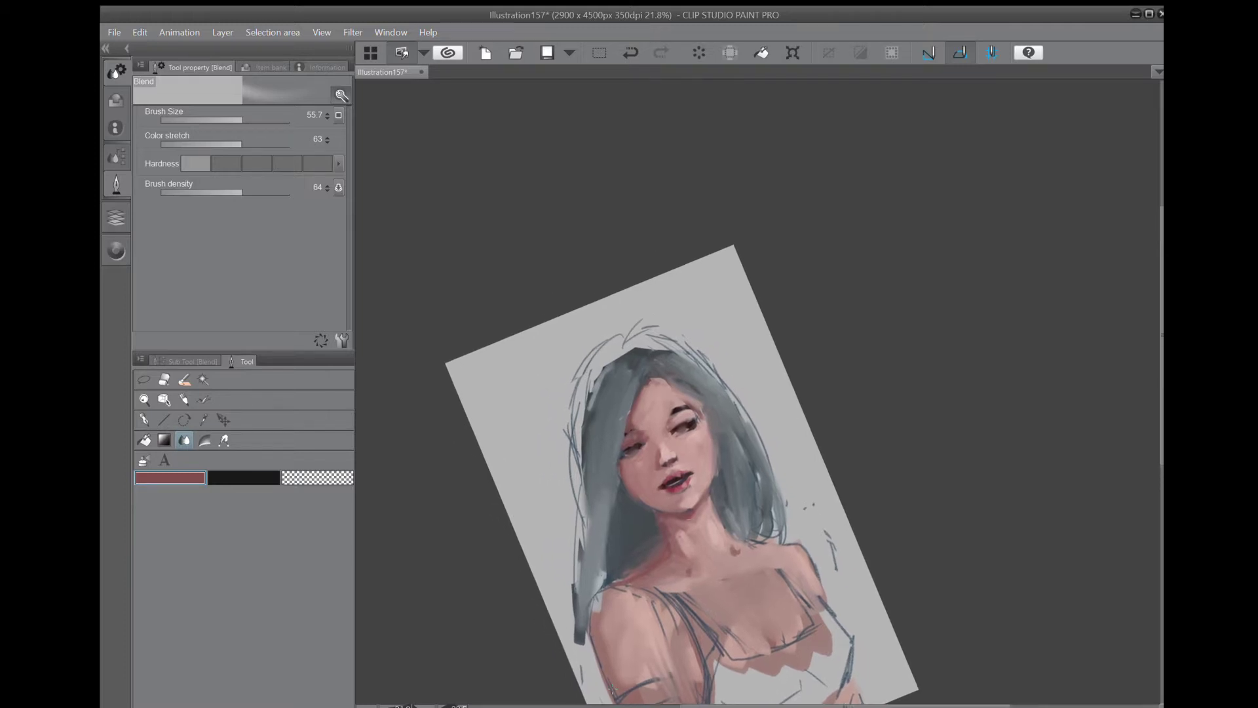
{"action": "key", "text": "m"}
{"action": "mouse_move", "coordinate": [678, 304]}
{"action": "left_mouse_down"}
{"action": "mouse_move", "coordinate": [562, 383]}
{"action": "mouse_move", "coordinate": [573, 508]}
{"action": "mouse_move", "coordinate": [589, 526]}
{"action": "mouse_move", "coordinate": [555, 606]}
{"action": "mouse_move", "coordinate": [584, 655]}
{"action": "left_mouse_up"}
{"action": "left_click_drag", "start_coordinate": [593, 598], "coordinate": [644, 526]}
{"action": "mouse_move", "coordinate": [781, 509]}
{"action": "left_mouse_down"}
{"action": "mouse_move", "coordinate": [800, 401]}
{"action": "mouse_move", "coordinate": [672, 303]}
{"action": "left_mouse_up"}
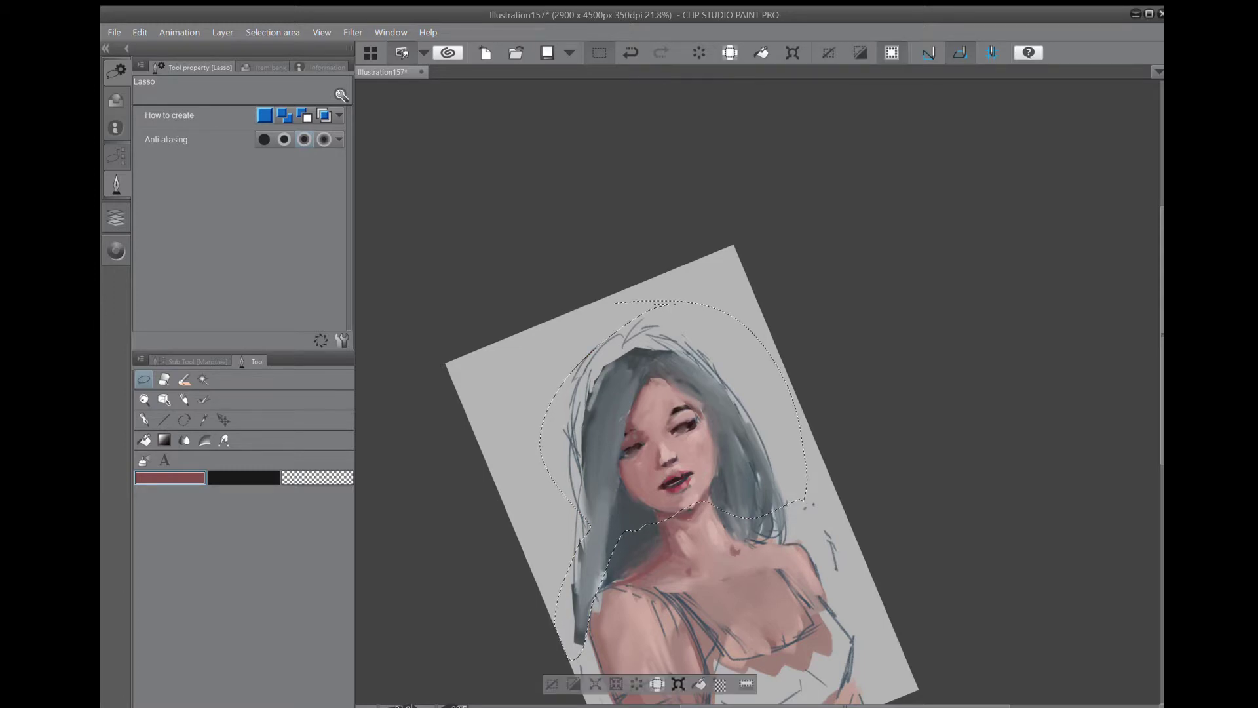
{"action": "left_click", "coordinate": [678, 684]}
{"action": "mouse_move", "coordinate": [708, 344]}
{"action": "left_mouse_down"}
{"action": "mouse_move", "coordinate": [714, 316]}
{"action": "mouse_move", "coordinate": [698, 369]}
{"action": "left_mouse_up"}
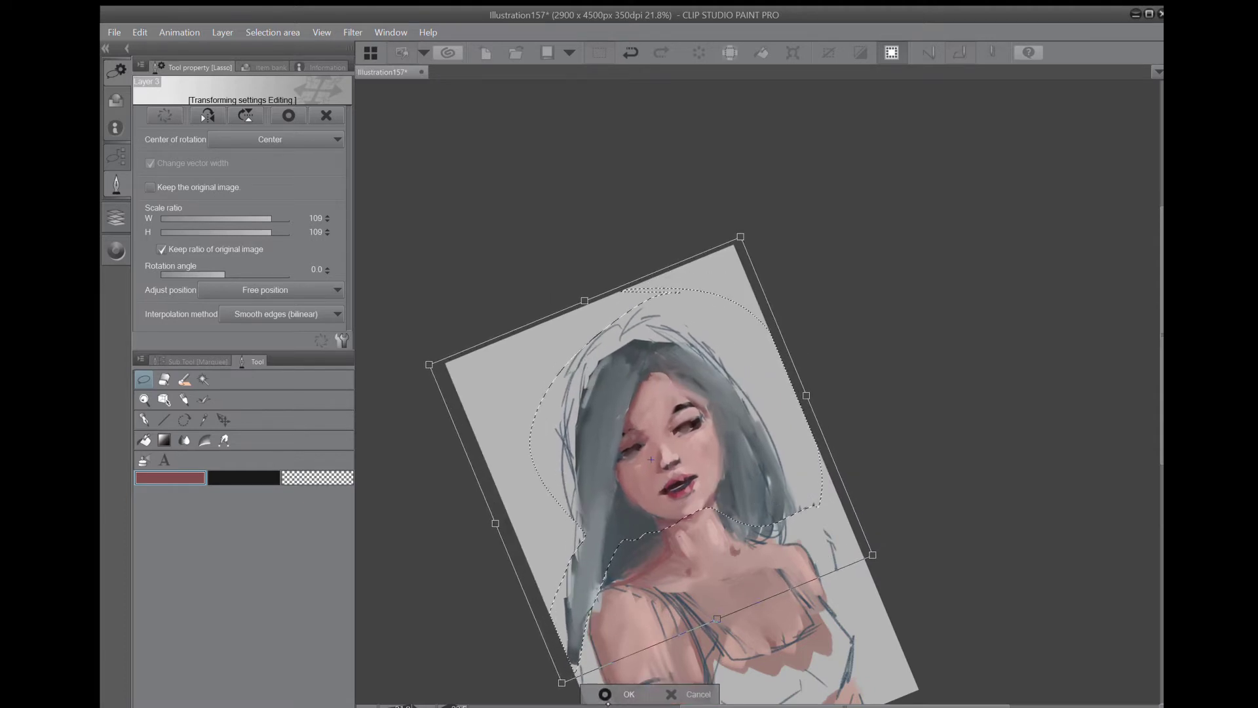
{"action": "left_click", "coordinate": [607, 697]}
{"action": "key", "text": "ctrl+d"}
Erase the sketch lines outside the hair silhouette with the Hard eraser at brush size 106.5, undoing the stroke inside the hair.
{"action": "left_click_drag", "start_coordinate": [750, 328], "coordinate": [797, 332]}
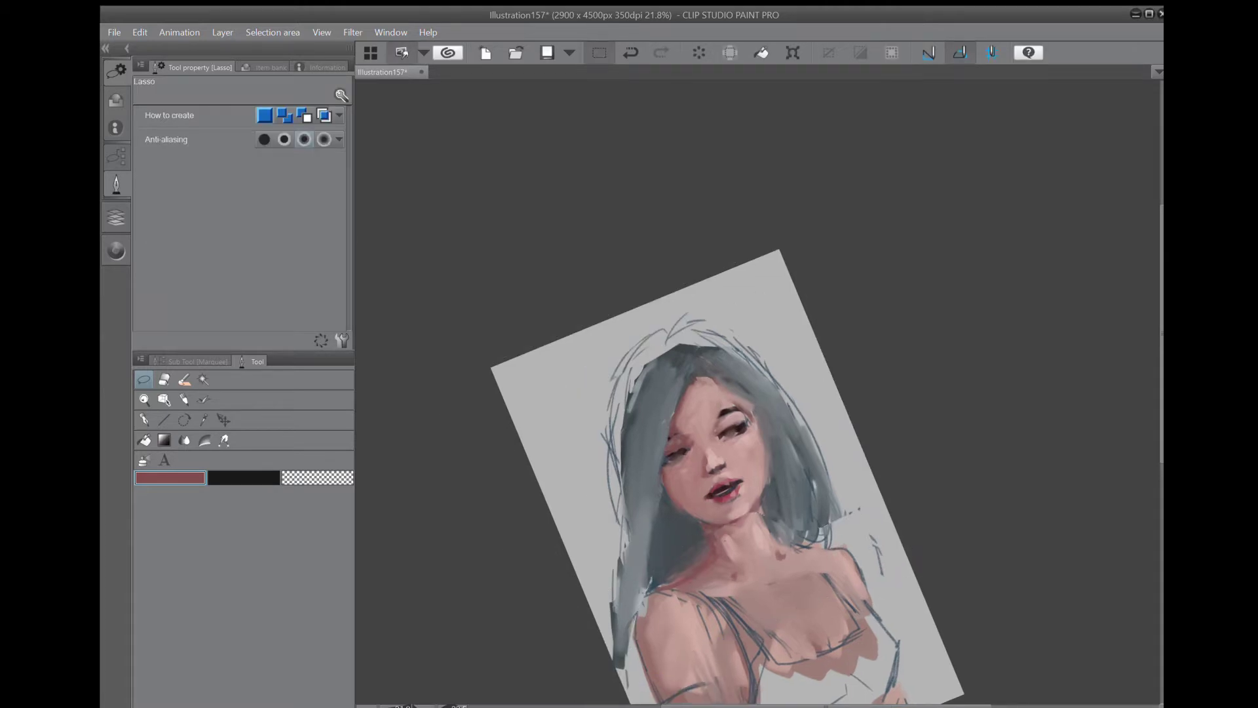
{"action": "scroll", "coordinate": [708, 431], "scroll_direction": "down", "scroll_amount": 4}
{"action": "left_click_drag", "start_coordinate": [723, 497], "coordinate": [782, 407]}
{"action": "scroll", "coordinate": [674, 469], "scroll_direction": "up", "scroll_amount": 2}
{"action": "left_click_drag", "start_coordinate": [681, 472], "coordinate": [785, 499]}
{"action": "left_click_drag", "start_coordinate": [773, 446], "coordinate": [688, 463]}
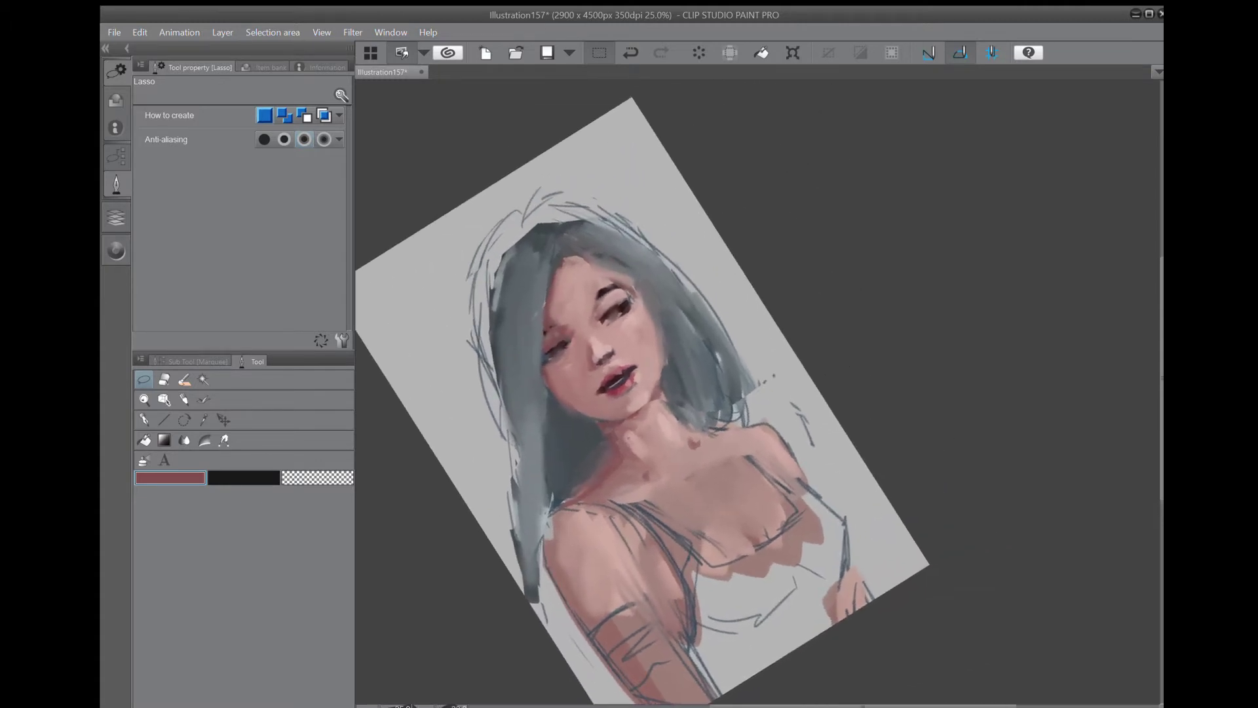
{"action": "key", "text": "e"}
{"action": "mouse_move", "coordinate": [505, 503]}
{"action": "left_mouse_down"}
{"action": "mouse_move", "coordinate": [541, 610]}
{"action": "mouse_move", "coordinate": [488, 414]}
{"action": "mouse_move", "coordinate": [470, 270]}
{"action": "mouse_move", "coordinate": [584, 177]}
{"action": "mouse_move", "coordinate": [574, 172]}
{"action": "mouse_move", "coordinate": [529, 205]}
{"action": "mouse_move", "coordinate": [745, 358]}
{"action": "left_mouse_up"}
{"action": "mouse_move", "coordinate": [690, 328]}
{"action": "left_mouse_down"}
{"action": "mouse_move", "coordinate": [723, 374]}
{"action": "mouse_move", "coordinate": [705, 414]}
{"action": "left_mouse_up"}
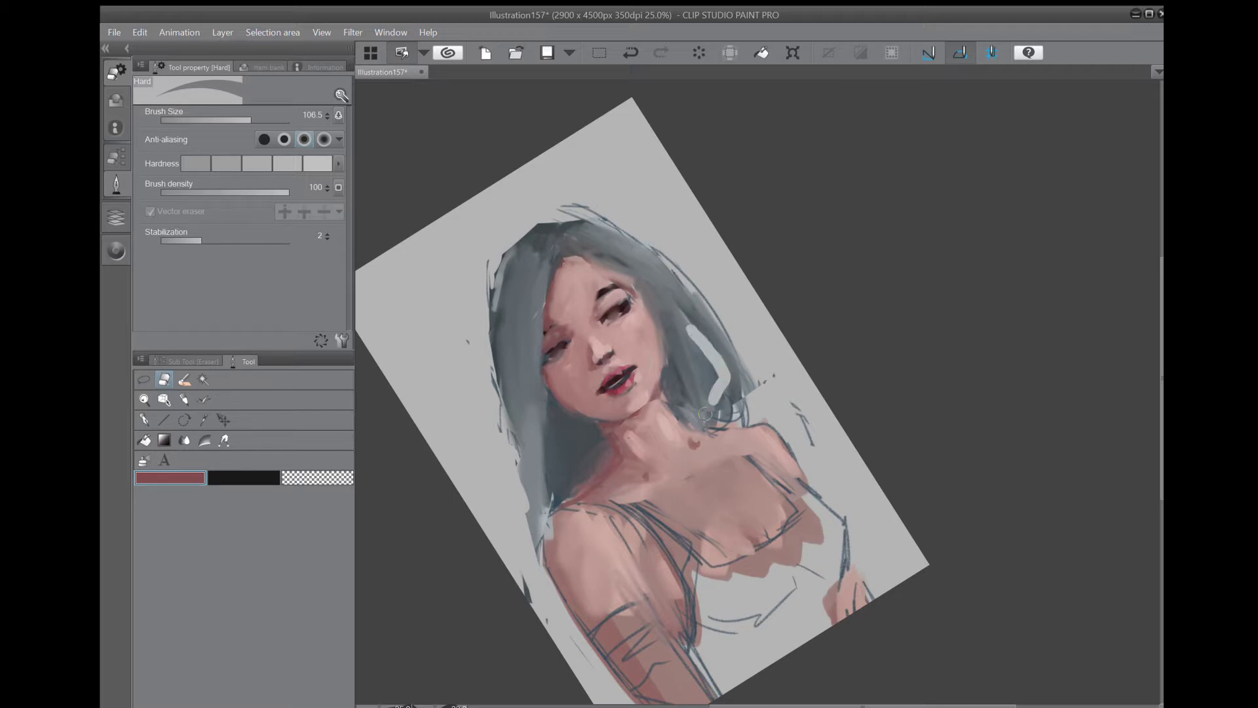
{"action": "left_click", "coordinate": [630, 52]}
Carve thin light strands into the lower hair on the brow side with the Hard eraser at brush size 13.6.
{"action": "left_click", "coordinate": [225, 120]}
{"action": "mouse_move", "coordinate": [700, 328]}
{"action": "left_mouse_down"}
{"action": "mouse_move", "coordinate": [720, 360]}
{"action": "mouse_move", "coordinate": [715, 411]}
{"action": "left_mouse_up"}
{"action": "left_click_drag", "start_coordinate": [701, 344], "coordinate": [713, 403]}
{"action": "left_click_drag", "start_coordinate": [690, 344], "coordinate": [711, 422]}
{"action": "left_click_drag", "start_coordinate": [709, 302], "coordinate": [745, 365]}
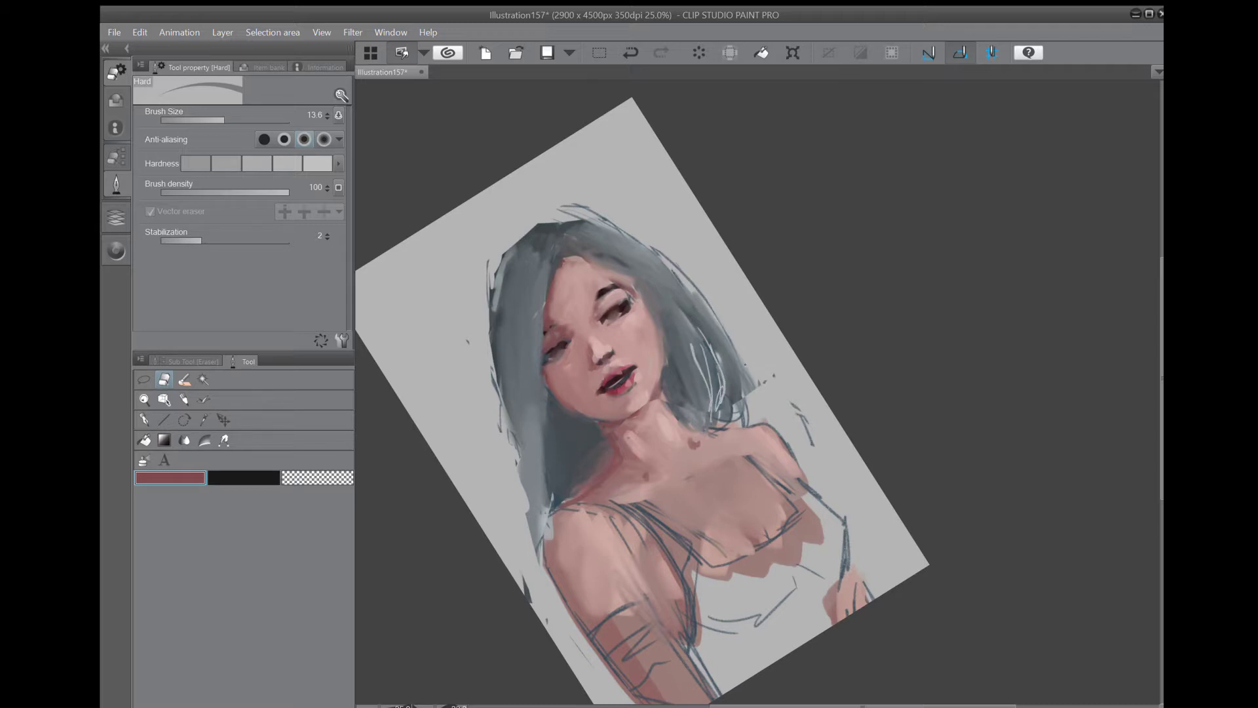
Trim the outer hair contour on both sides of the head with the Hard eraser at brush size 42.7.
{"action": "left_click", "coordinate": [238, 120]}
{"action": "left_click_drag", "start_coordinate": [487, 261], "coordinate": [501, 427]}
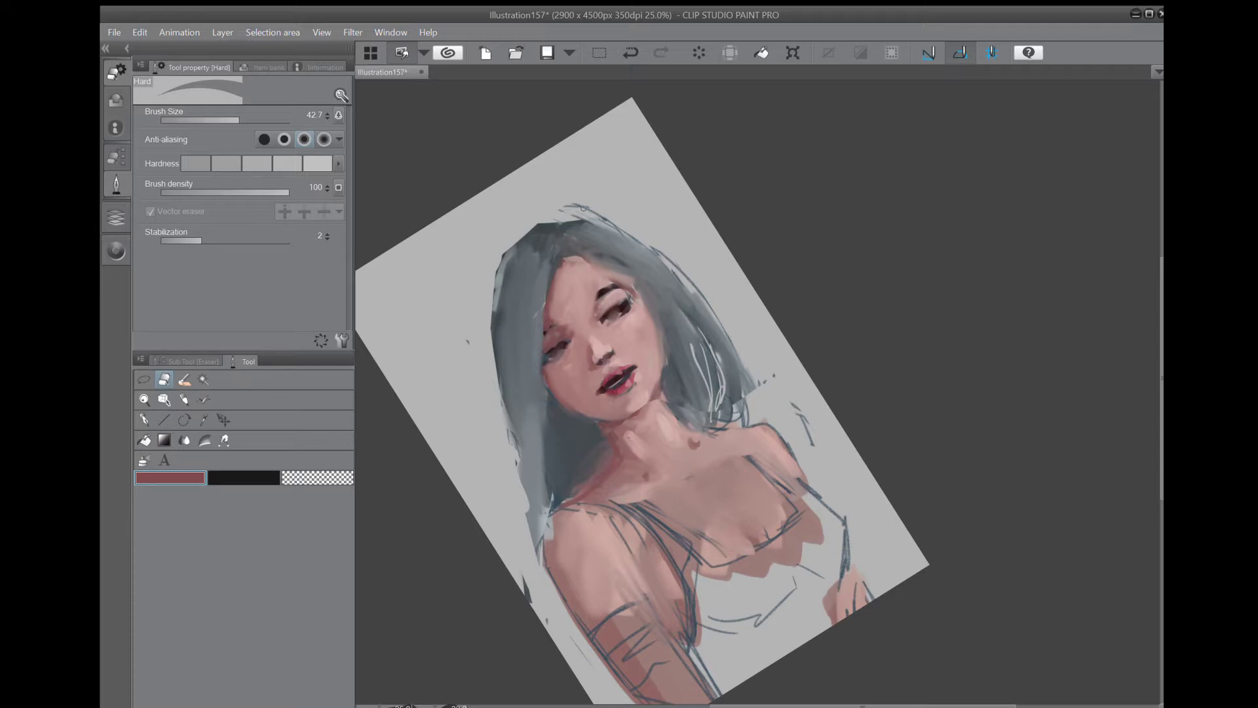
{"action": "left_click_drag", "start_coordinate": [690, 278], "coordinate": [753, 387]}
{"action": "left_click_drag", "start_coordinate": [713, 315], "coordinate": [730, 341]}
{"action": "left_click_drag", "start_coordinate": [656, 248], "coordinate": [754, 391]}
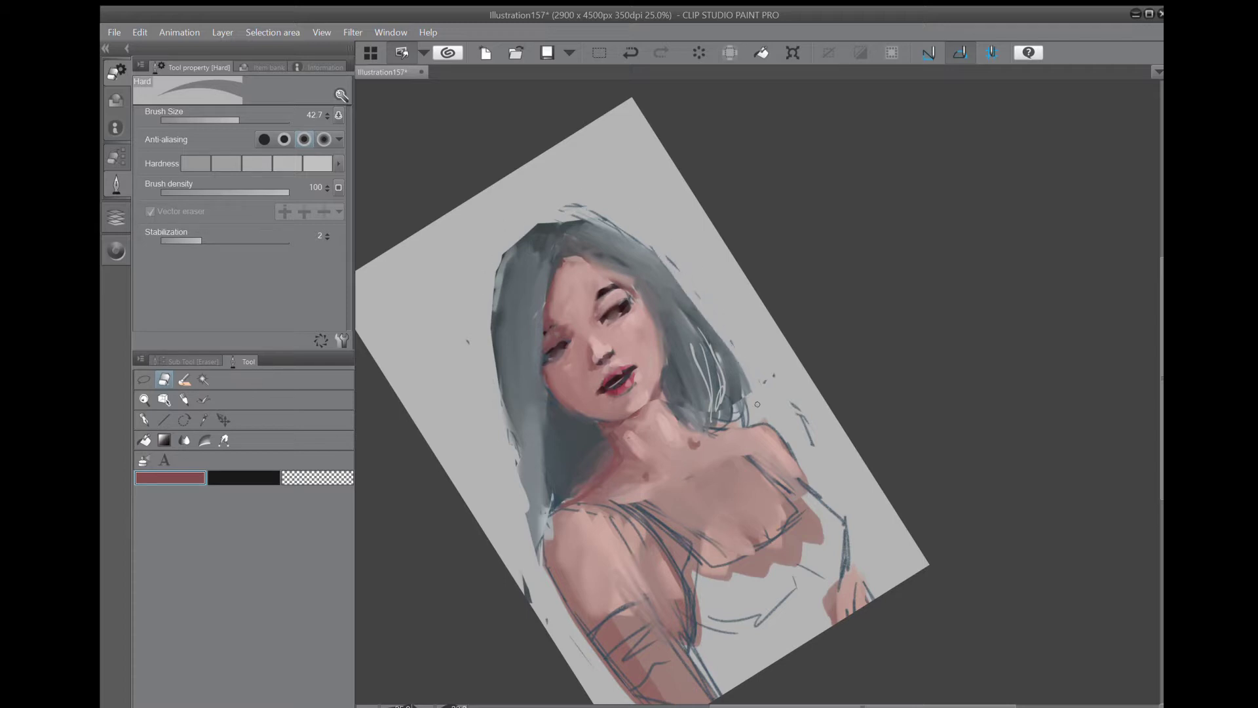
Shorten the long fringe-side hair by erasing its ends above the shoulder and opening a small gap near the neck.
{"action": "left_click_drag", "start_coordinate": [514, 468], "coordinate": [529, 502]}
{"action": "mouse_move", "coordinate": [504, 391]}
{"action": "left_mouse_down"}
{"action": "mouse_move", "coordinate": [536, 491]}
{"action": "mouse_move", "coordinate": [542, 471]}
{"action": "left_mouse_up"}
{"action": "left_click_drag", "start_coordinate": [541, 463], "coordinate": [552, 485]}
{"action": "left_click_drag", "start_coordinate": [497, 374], "coordinate": [544, 466]}
{"action": "left_click_drag", "start_coordinate": [538, 470], "coordinate": [551, 484]}
{"action": "mouse_move", "coordinate": [524, 431]}
{"action": "left_mouse_down"}
{"action": "mouse_move", "coordinate": [541, 480]}
{"action": "mouse_move", "coordinate": [534, 528]}
{"action": "mouse_move", "coordinate": [553, 525]}
{"action": "mouse_move", "coordinate": [540, 459]}
{"action": "mouse_move", "coordinate": [565, 493]}
{"action": "mouse_move", "coordinate": [585, 470]}
{"action": "left_mouse_up"}
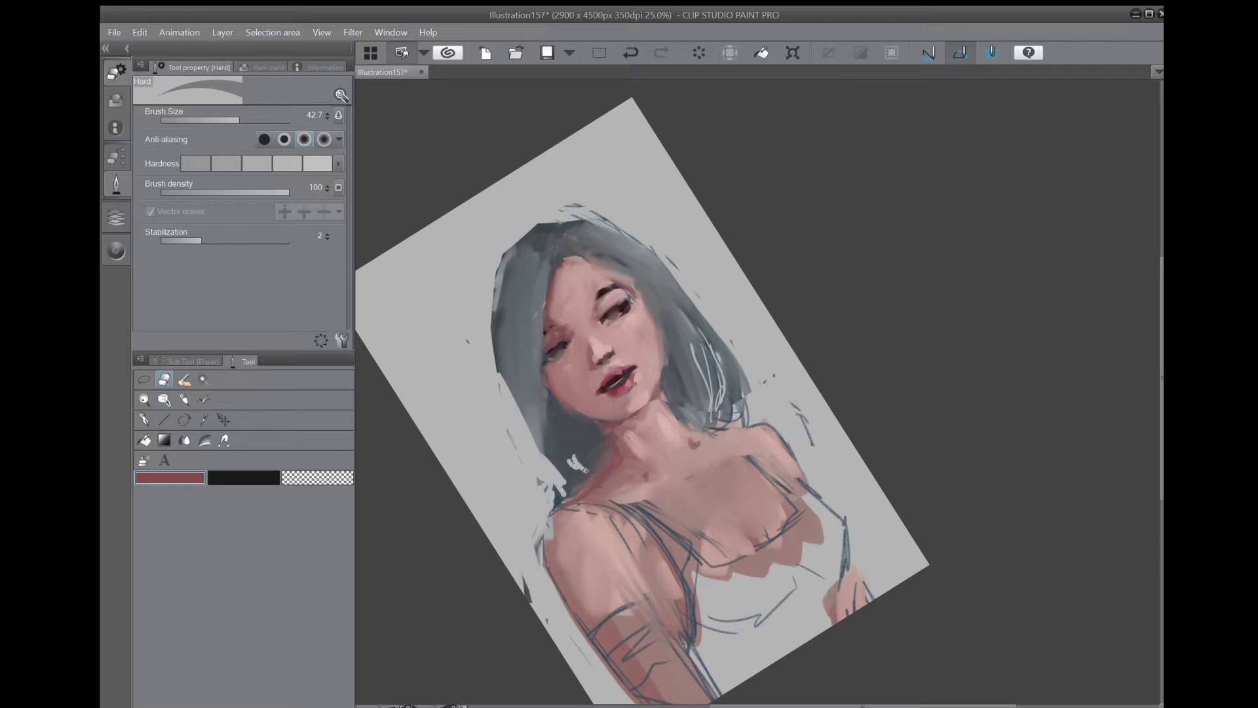
Widen the erased gap in the opposite lower locks and clean up the leftover hair tips above the shoulder.
{"action": "left_click_drag", "start_coordinate": [705, 341], "coordinate": [724, 376]}
{"action": "mouse_move", "coordinate": [711, 364]}
{"action": "left_mouse_down"}
{"action": "mouse_move", "coordinate": [714, 405]}
{"action": "mouse_move", "coordinate": [712, 351]}
{"action": "mouse_move", "coordinate": [713, 409]}
{"action": "mouse_move", "coordinate": [689, 389]}
{"action": "left_mouse_up"}
{"action": "left_click_drag", "start_coordinate": [552, 493], "coordinate": [547, 508]}
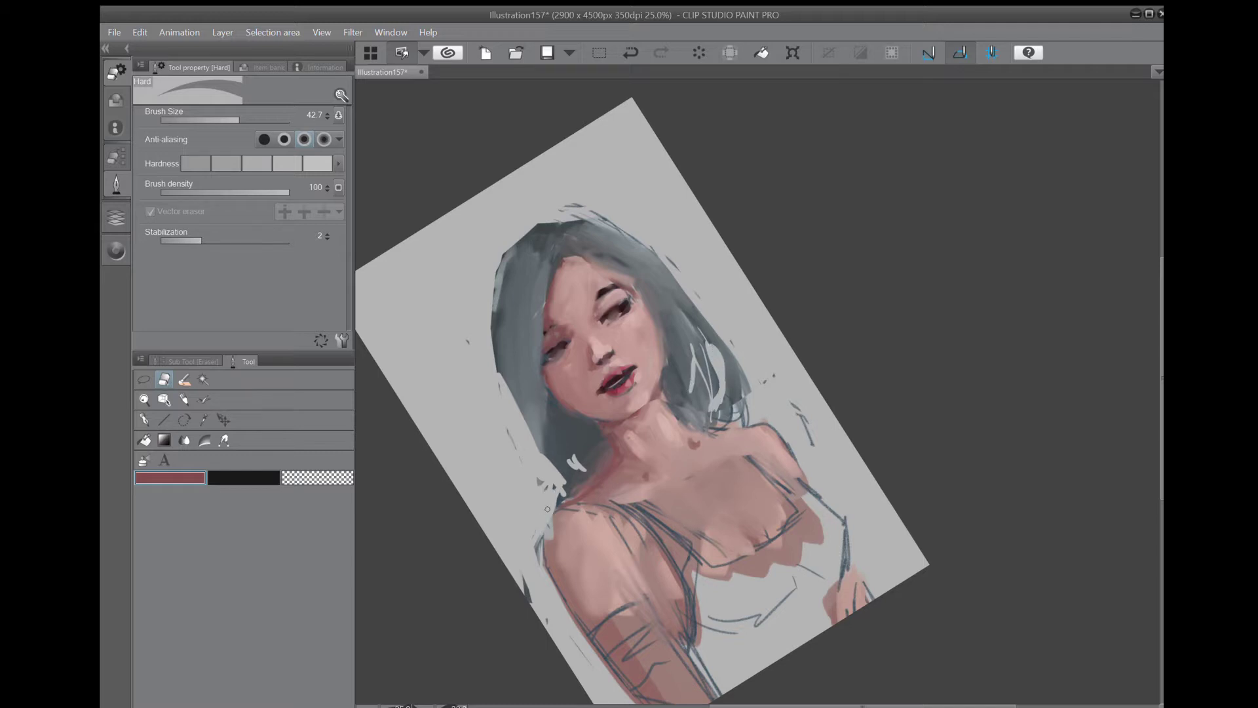
Erase the rough sketch lines around both shoulders and arms and trim the outer edge of the hair.
{"action": "left_click_drag", "start_coordinate": [544, 564], "coordinate": [588, 642]}
{"action": "left_click_drag", "start_coordinate": [538, 544], "coordinate": [609, 672]}
{"action": "left_click", "coordinate": [621, 705]}
{"action": "mouse_move", "coordinate": [917, 420]}
{"action": "left_mouse_down"}
{"action": "mouse_move", "coordinate": [538, 368]}
{"action": "mouse_move", "coordinate": [378, 308]}
{"action": "left_mouse_up"}
{"action": "left_click_drag", "start_coordinate": [917, 262], "coordinate": [937, 490]}
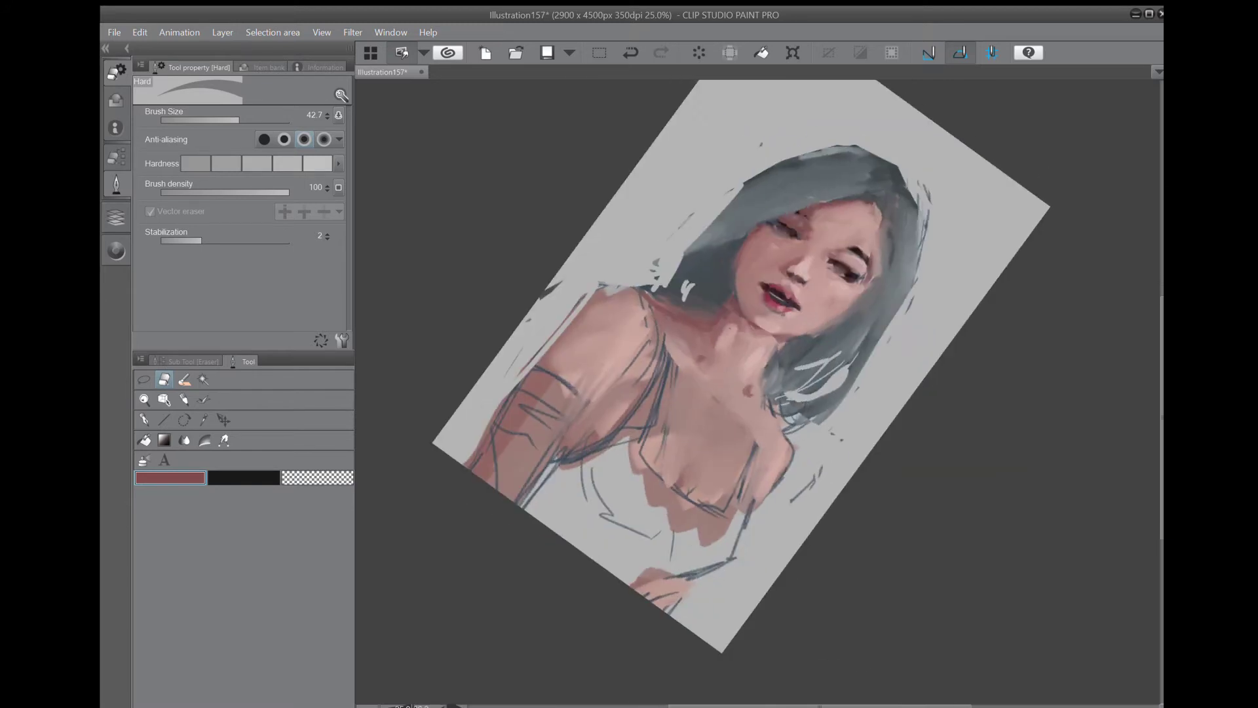
{"action": "key", "text": "ctrl+z"}
{"action": "mouse_move", "coordinate": [545, 297]}
{"action": "left_mouse_down"}
{"action": "mouse_move", "coordinate": [553, 286]}
{"action": "mouse_move", "coordinate": [494, 426]}
{"action": "mouse_move", "coordinate": [505, 394]}
{"action": "left_mouse_up"}
{"action": "mouse_move", "coordinate": [583, 293]}
{"action": "left_mouse_down"}
{"action": "mouse_move", "coordinate": [649, 289]}
{"action": "mouse_move", "coordinate": [578, 293]}
{"action": "left_mouse_up"}
{"action": "mouse_move", "coordinate": [798, 445]}
{"action": "left_mouse_down"}
{"action": "mouse_move", "coordinate": [775, 491]}
{"action": "mouse_move", "coordinate": [792, 435]}
{"action": "mouse_move", "coordinate": [777, 476]}
{"action": "mouse_move", "coordinate": [794, 470]}
{"action": "mouse_move", "coordinate": [780, 517]}
{"action": "mouse_move", "coordinate": [736, 549]}
{"action": "mouse_move", "coordinate": [743, 530]}
{"action": "mouse_move", "coordinate": [727, 563]}
{"action": "left_mouse_up"}
{"action": "left_click_drag", "start_coordinate": [806, 490], "coordinate": [827, 461]}
{"action": "mouse_move", "coordinate": [925, 239]}
{"action": "left_mouse_down"}
{"action": "mouse_move", "coordinate": [929, 182]}
{"action": "mouse_move", "coordinate": [910, 291]}
{"action": "mouse_move", "coordinate": [919, 253]}
{"action": "left_mouse_up"}
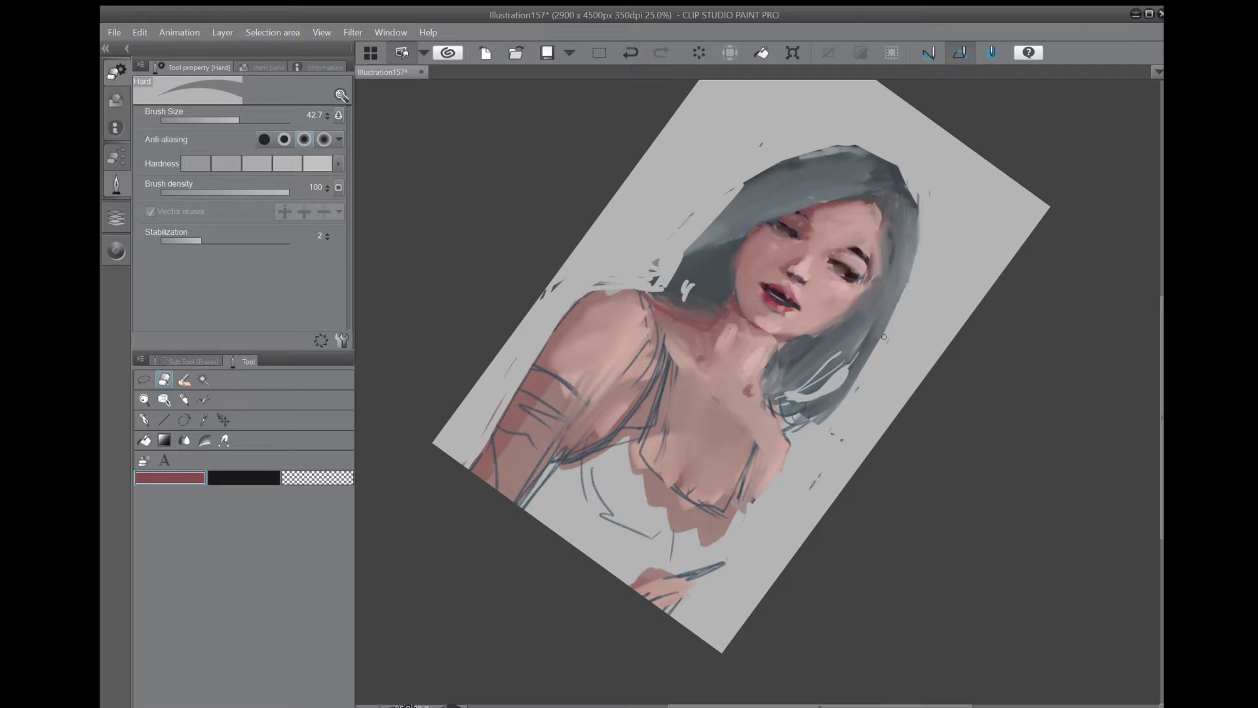
Sample the dark grey of the hair and paint it along both sides of the face contour at brush size 60.1.
{"action": "scroll", "coordinate": [998, 218], "scroll_direction": "down", "scroll_amount": 2}
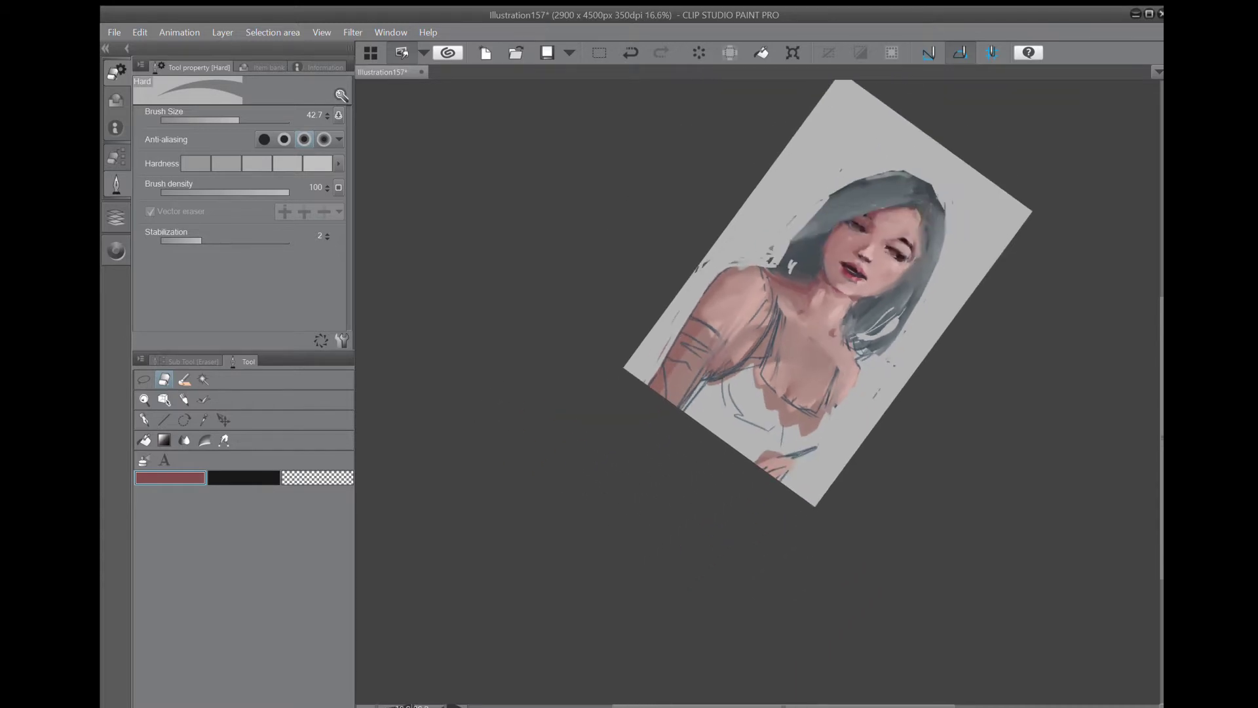
{"action": "key", "text": "ctrl+at"}
{"action": "left_click_drag", "start_coordinate": [773, 316], "coordinate": [711, 333]}
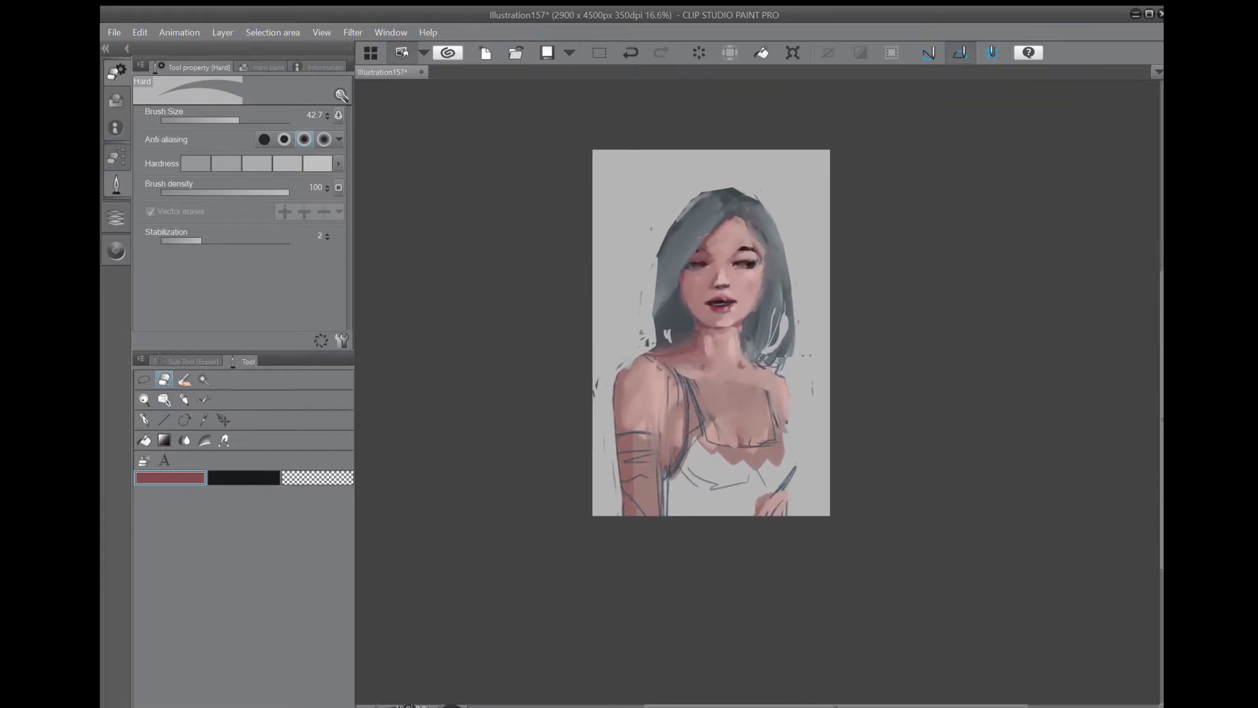
{"action": "scroll", "coordinate": [824, 167], "scroll_direction": "up", "scroll_amount": 4}
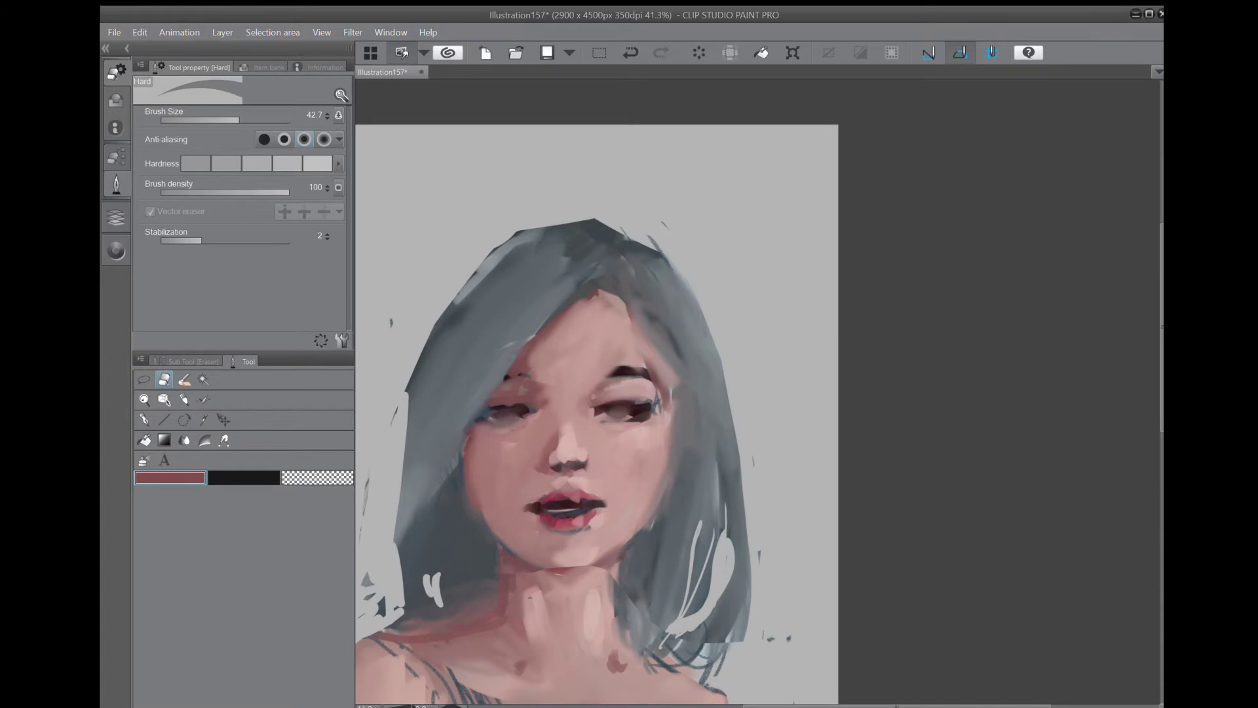
{"action": "key", "text": "i"}
{"action": "left_click", "coordinate": [450, 519]}
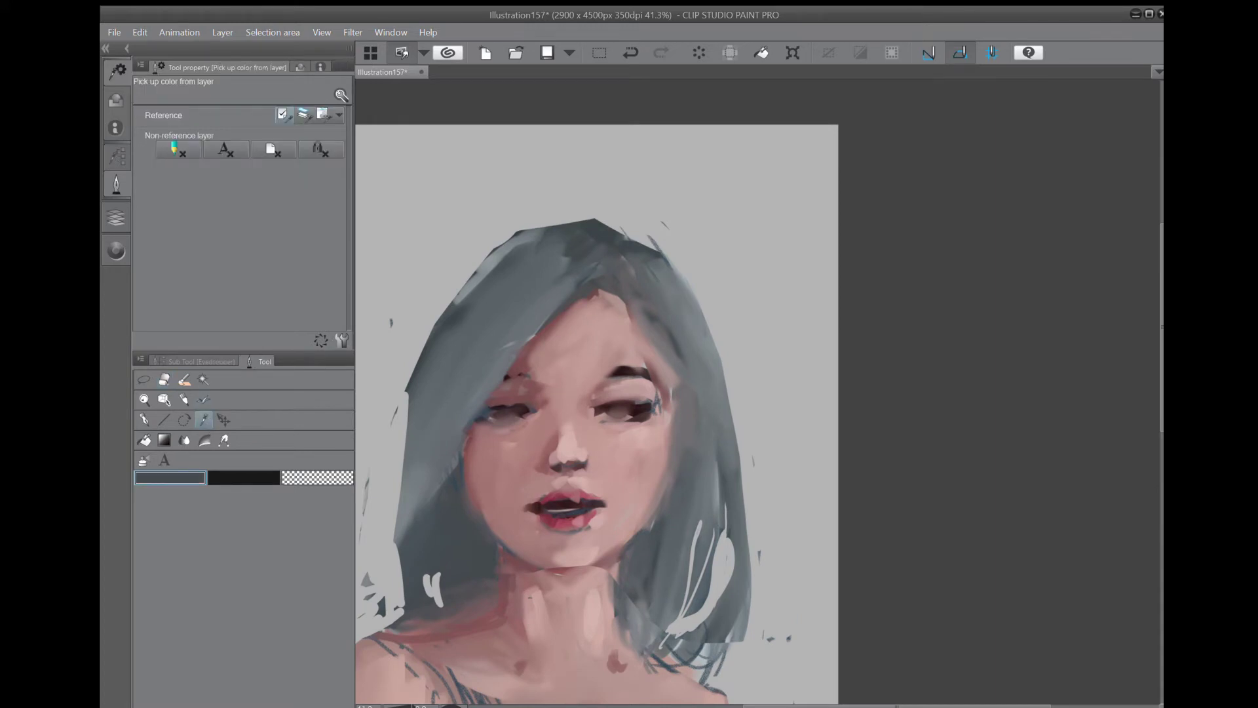
{"action": "key", "text": "b"}
{"action": "mouse_move", "coordinate": [610, 285]}
{"action": "left_mouse_down"}
{"action": "mouse_move", "coordinate": [662, 338]}
{"action": "mouse_move", "coordinate": [634, 304]}
{"action": "mouse_move", "coordinate": [667, 364]}
{"action": "mouse_move", "coordinate": [675, 437]}
{"action": "mouse_move", "coordinate": [643, 553]}
{"action": "left_mouse_up"}
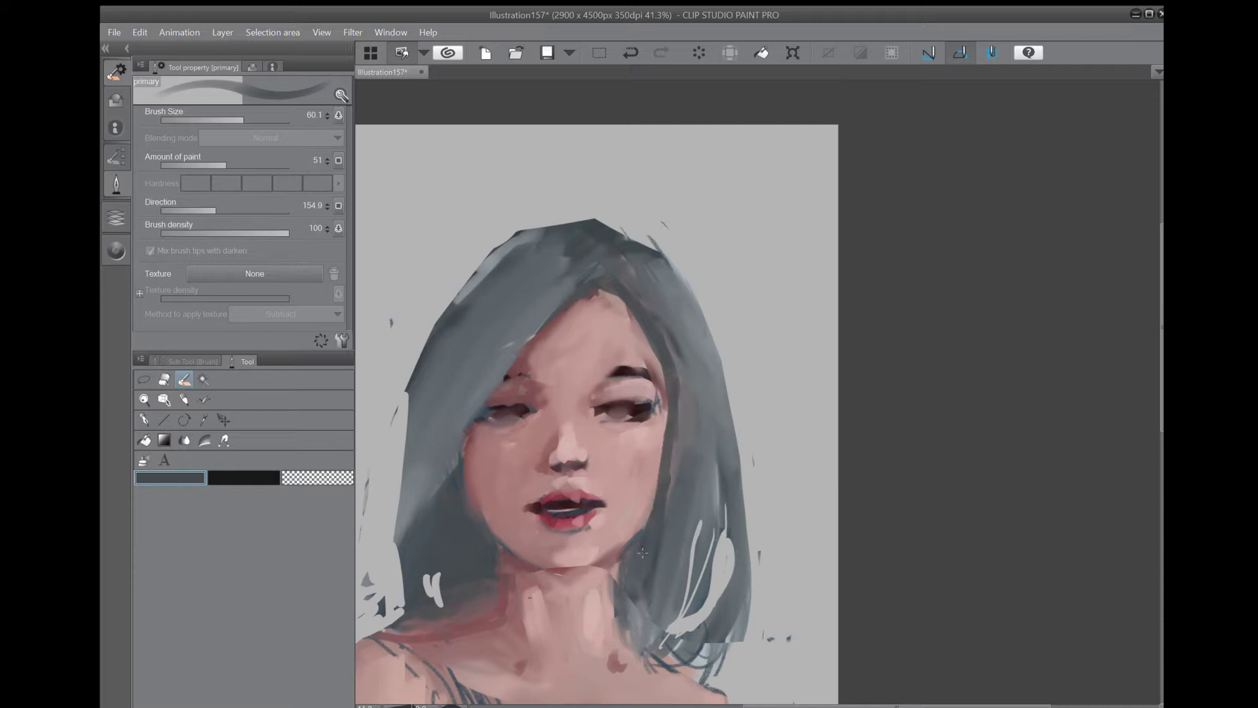
{"action": "mouse_move", "coordinate": [564, 307]}
{"action": "left_mouse_down"}
{"action": "mouse_move", "coordinate": [429, 498]}
{"action": "mouse_move", "coordinate": [423, 528]}
{"action": "left_mouse_up"}
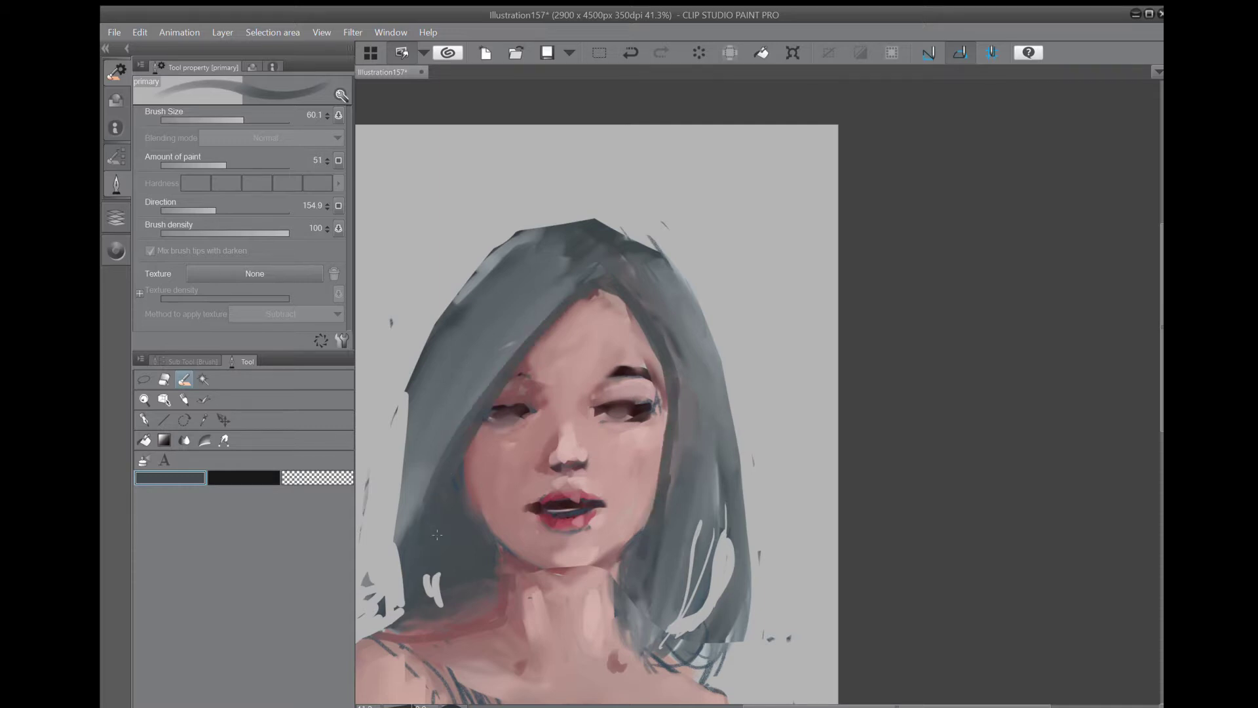
Paint dark grey strands through the fringe, the outer hair and the lower locks on both sides of the neck.
{"action": "mouse_move", "coordinate": [415, 579]}
{"action": "left_mouse_down"}
{"action": "mouse_move", "coordinate": [420, 610]}
{"action": "mouse_move", "coordinate": [402, 621]}
{"action": "mouse_move", "coordinate": [428, 629]}
{"action": "mouse_move", "coordinate": [462, 616]}
{"action": "mouse_move", "coordinate": [485, 555]}
{"action": "mouse_move", "coordinate": [498, 578]}
{"action": "mouse_move", "coordinate": [464, 444]}
{"action": "mouse_move", "coordinate": [465, 515]}
{"action": "left_mouse_up"}
{"action": "mouse_move", "coordinate": [623, 557]}
{"action": "left_mouse_down"}
{"action": "mouse_move", "coordinate": [660, 479]}
{"action": "mouse_move", "coordinate": [617, 556]}
{"action": "mouse_move", "coordinate": [630, 548]}
{"action": "mouse_move", "coordinate": [623, 581]}
{"action": "mouse_move", "coordinate": [641, 634]}
{"action": "mouse_move", "coordinate": [683, 580]}
{"action": "mouse_move", "coordinate": [709, 456]}
{"action": "left_mouse_up"}
{"action": "left_click_drag", "start_coordinate": [703, 495], "coordinate": [659, 642]}
{"action": "left_click_drag", "start_coordinate": [701, 521], "coordinate": [692, 582]}
{"action": "left_click_drag", "start_coordinate": [557, 278], "coordinate": [402, 532]}
{"action": "left_click_drag", "start_coordinate": [544, 300], "coordinate": [405, 535]}
{"action": "left_click_drag", "start_coordinate": [508, 272], "coordinate": [402, 505]}
{"action": "left_click_drag", "start_coordinate": [414, 368], "coordinate": [409, 603]}
{"action": "mouse_move", "coordinate": [649, 300]}
{"action": "left_mouse_down"}
{"action": "mouse_move", "coordinate": [691, 439]}
{"action": "mouse_move", "coordinate": [747, 473]}
{"action": "mouse_move", "coordinate": [677, 380]}
{"action": "mouse_move", "coordinate": [682, 362]}
{"action": "left_mouse_up"}
Sweep more dark grey strands along the fringe from the parting, over the shadowed eye and down to the shoulder.
{"action": "key", "text": "ctrl+minus"}
{"action": "key", "text": "ctrl+minus"}
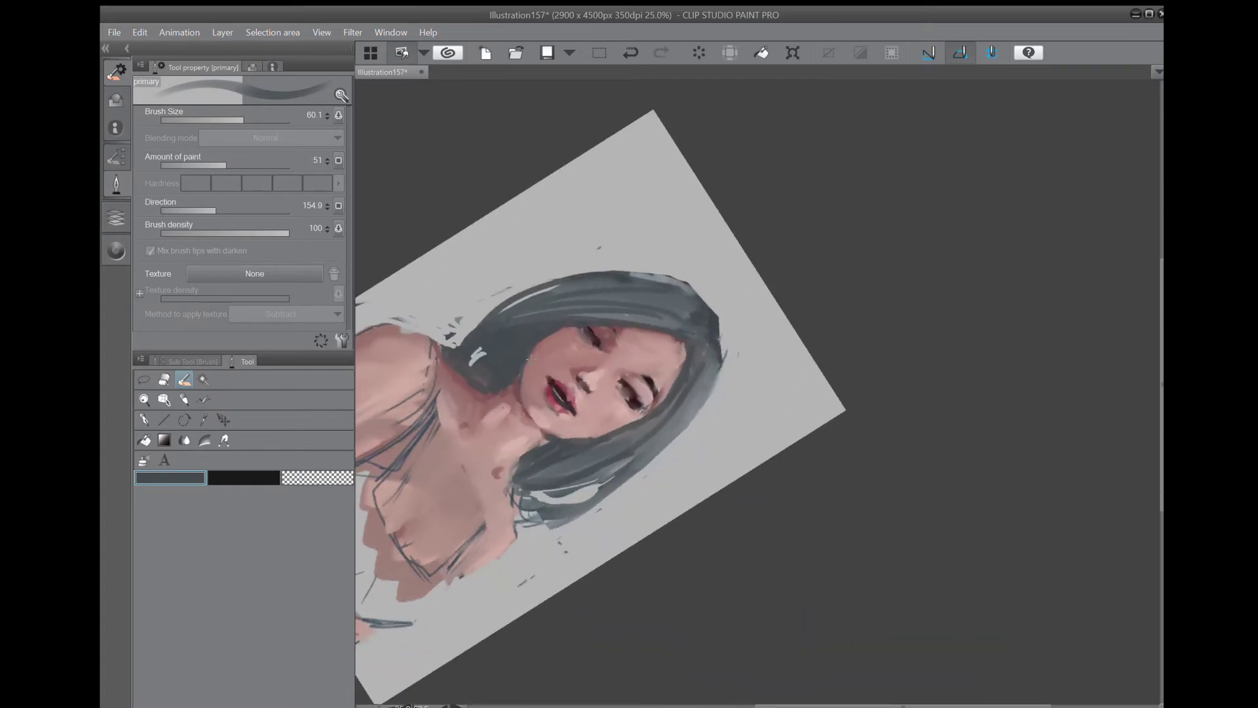
{"action": "mouse_move", "coordinate": [534, 338]}
{"action": "left_mouse_down"}
{"action": "mouse_move", "coordinate": [680, 337]}
{"action": "mouse_move", "coordinate": [556, 331]}
{"action": "mouse_move", "coordinate": [688, 323]}
{"action": "mouse_move", "coordinate": [597, 312]}
{"action": "left_mouse_up"}
{"action": "mouse_move", "coordinate": [528, 332]}
{"action": "left_mouse_down"}
{"action": "mouse_move", "coordinate": [435, 352]}
{"action": "mouse_move", "coordinate": [577, 298]}
{"action": "mouse_move", "coordinate": [543, 308]}
{"action": "mouse_move", "coordinate": [658, 321]}
{"action": "left_mouse_up"}
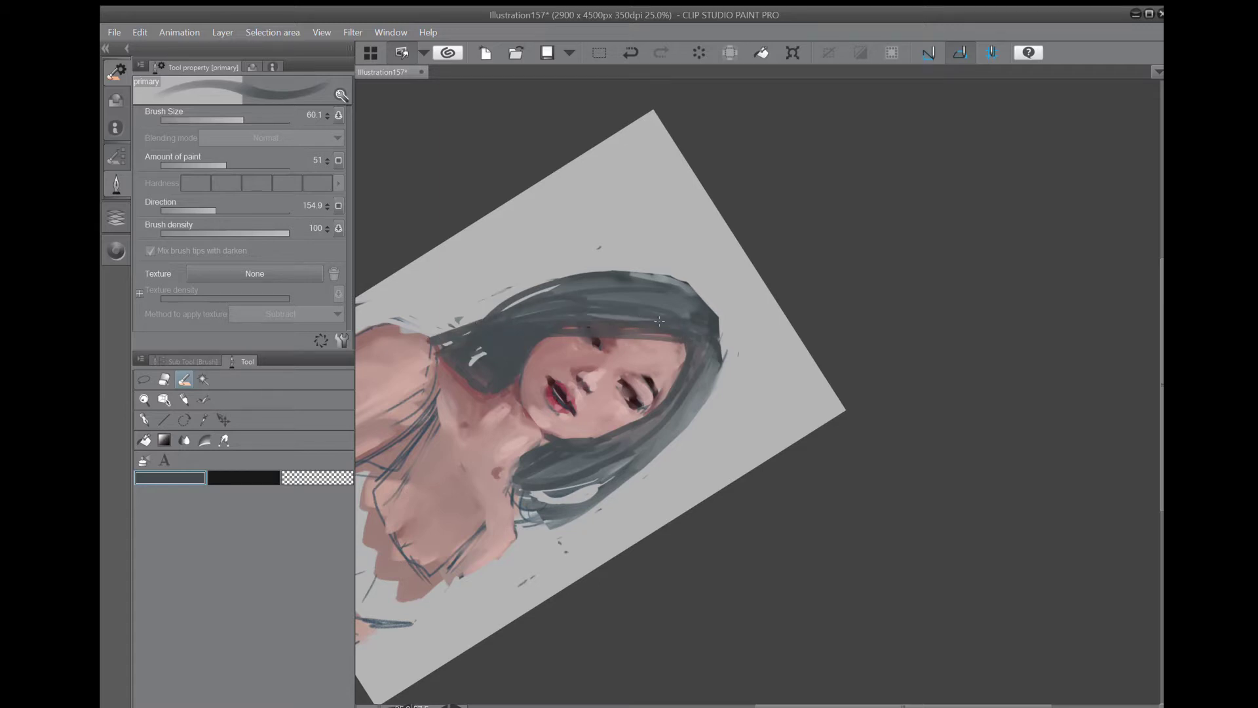
{"action": "left_click_drag", "start_coordinate": [665, 312], "coordinate": [532, 374]}
Blend the highlight on the nose tip with the Blend tool at brush size 43.5.
{"action": "scroll", "coordinate": [662, 351], "scroll_direction": "up", "scroll_amount": 5}
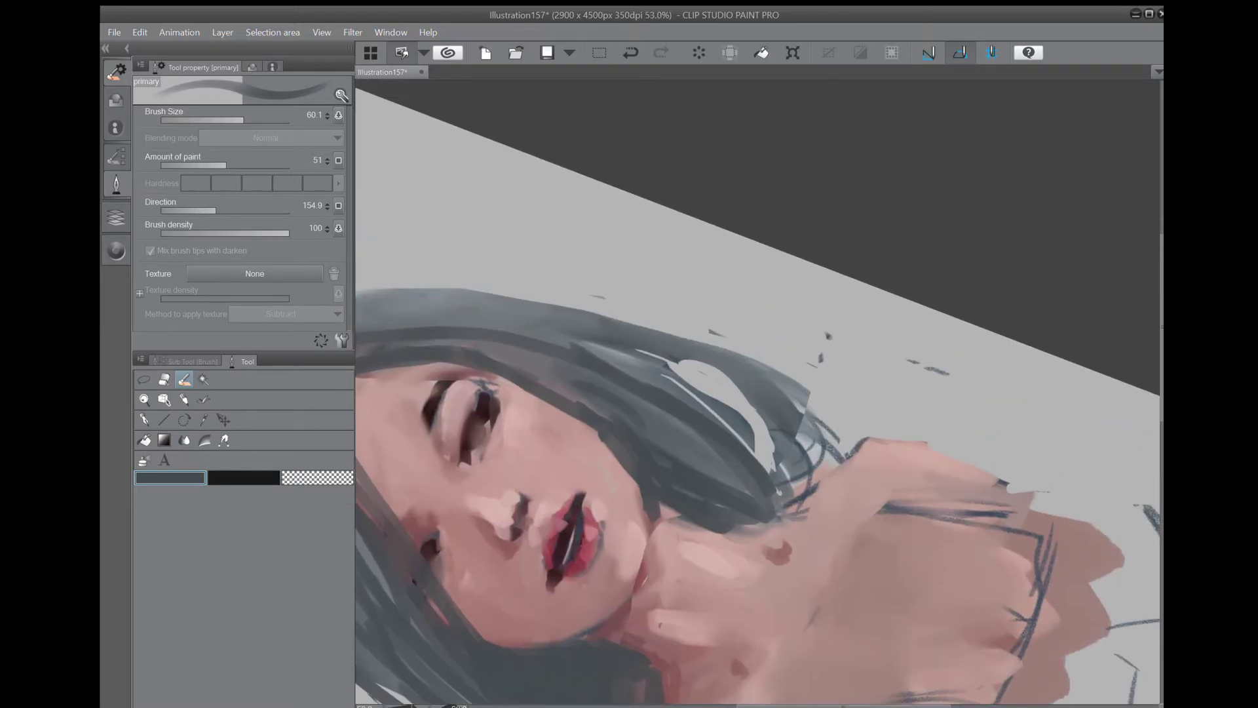
{"action": "key", "text": "j"}
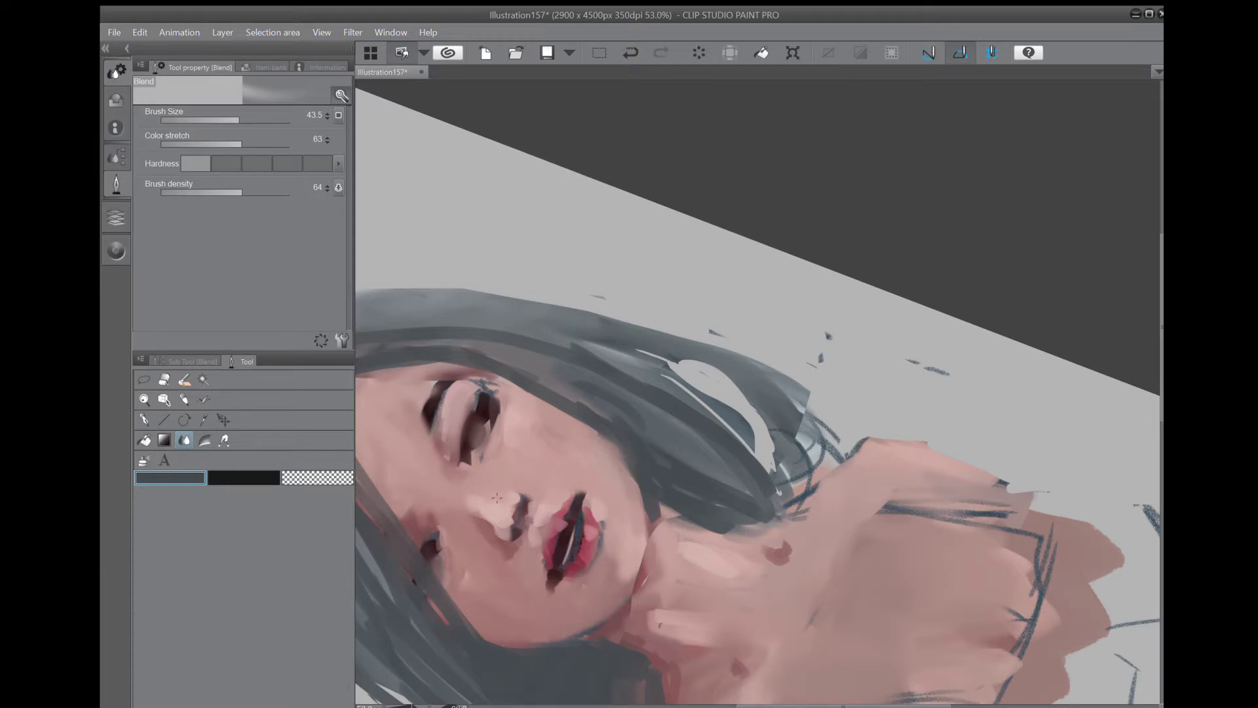
{"action": "mouse_move", "coordinate": [482, 499]}
{"action": "left_mouse_down"}
{"action": "mouse_move", "coordinate": [470, 511]}
{"action": "mouse_move", "coordinate": [515, 516]}
{"action": "mouse_move", "coordinate": [517, 531]}
{"action": "mouse_move", "coordinate": [521, 499]}
{"action": "left_mouse_up"}
Pick a muted red and repaint the underside and wing edges of the nose with the brush.
{"action": "scroll", "coordinate": [522, 499], "scroll_direction": "up", "scroll_amount": 5}
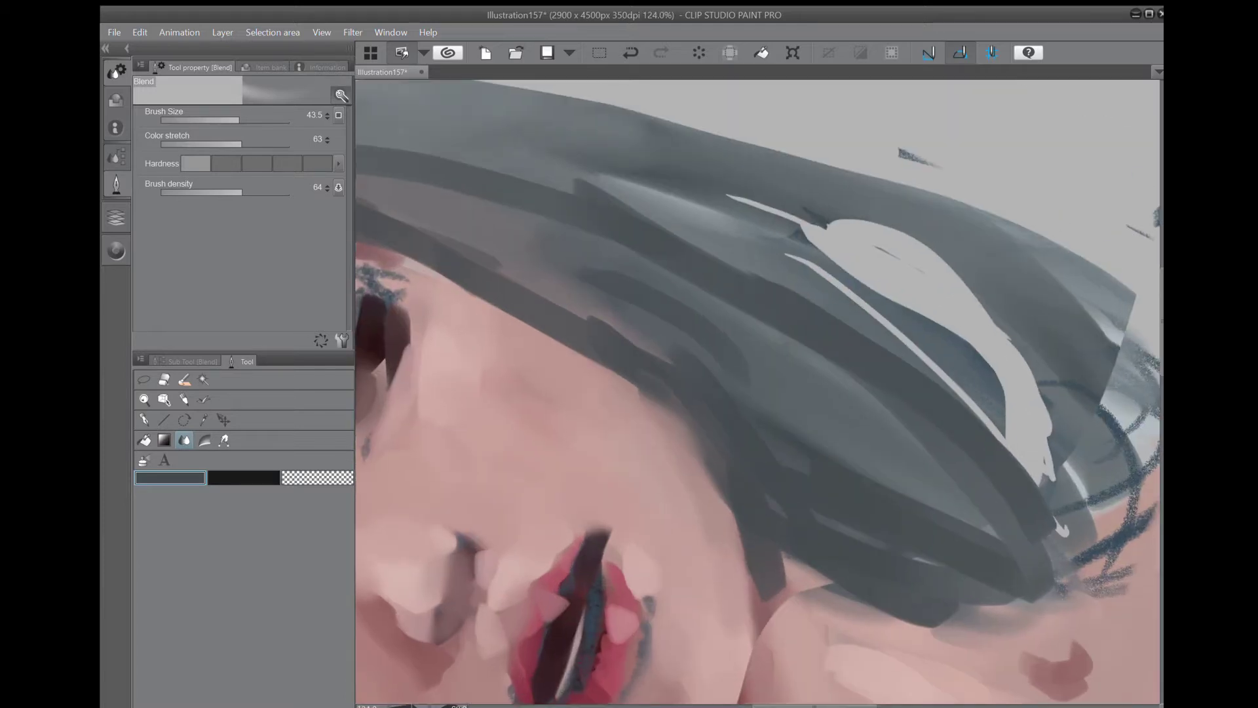
{"action": "left_click", "coordinate": [184, 379]}
{"action": "left_click", "coordinate": [217, 120]}
{"action": "left_click", "coordinate": [116, 250]}
{"action": "left_click", "coordinate": [758, 391], "text": "alt"}
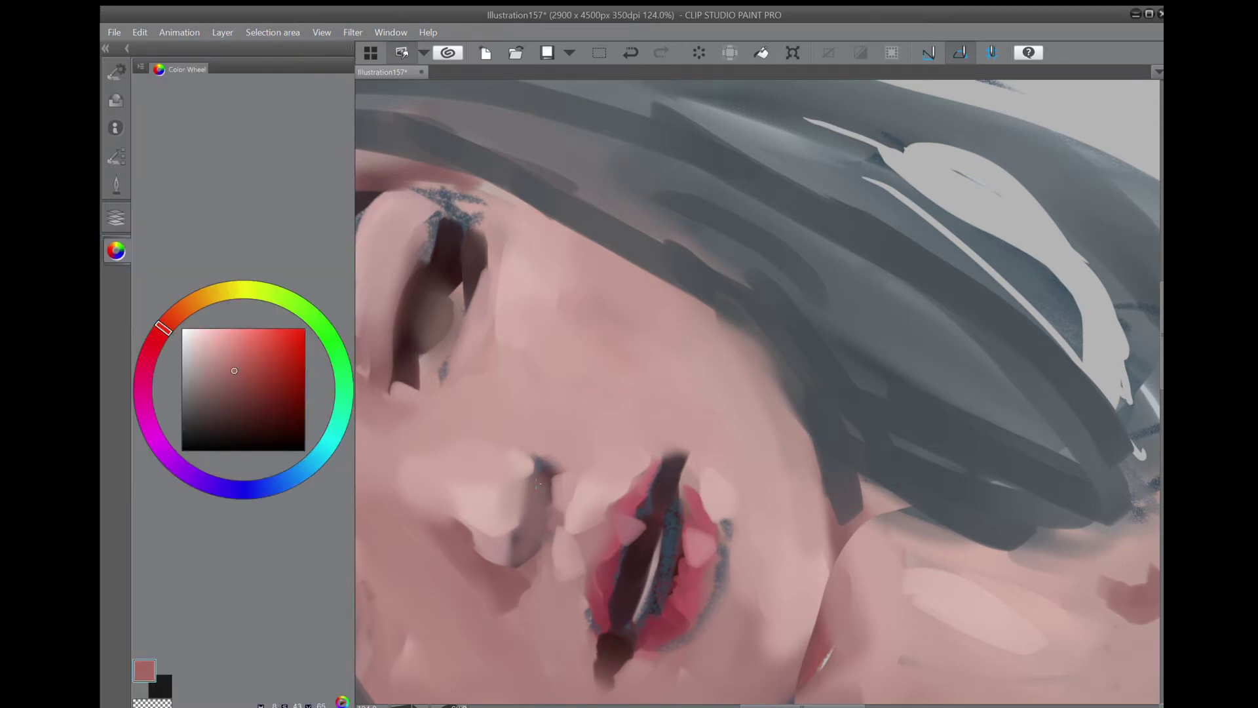
{"action": "left_click", "coordinate": [162, 344]}
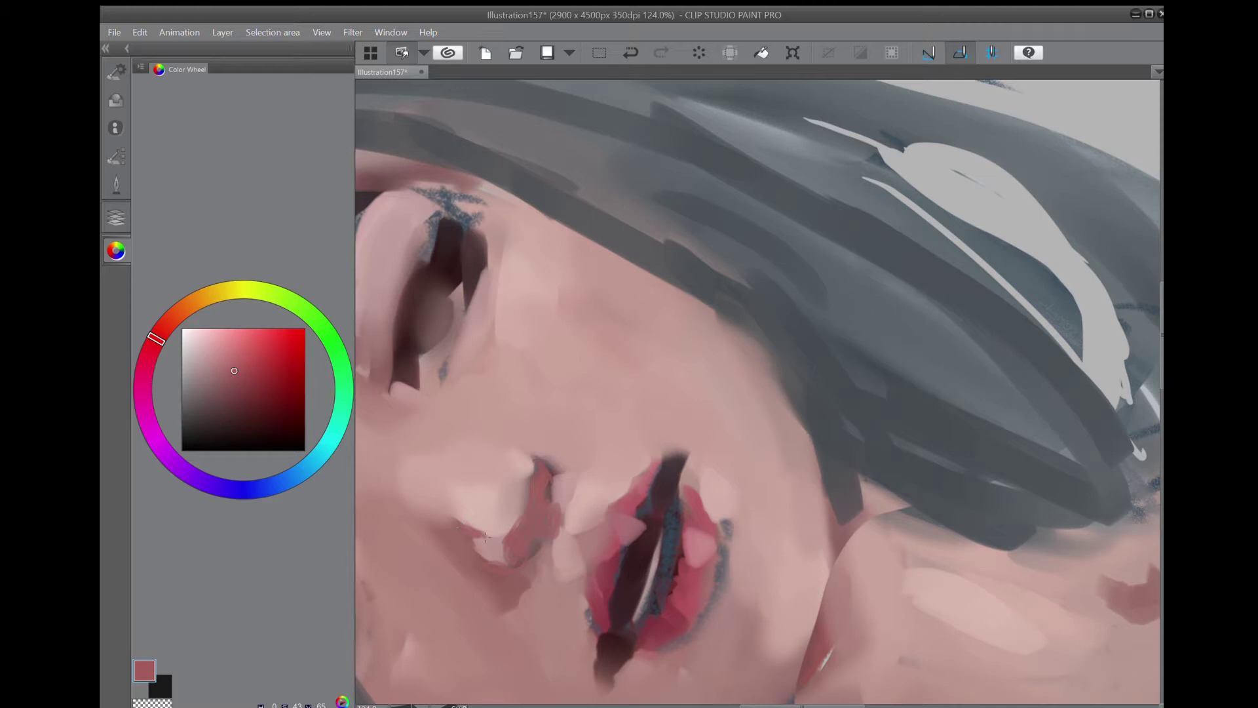
{"action": "mouse_move", "coordinate": [500, 469]}
{"action": "left_mouse_down"}
{"action": "mouse_move", "coordinate": [541, 455]}
{"action": "mouse_move", "coordinate": [554, 478]}
{"action": "left_mouse_up"}
Choose a very dark red and paint the two nostrils.
{"action": "left_click", "coordinate": [283, 426]}
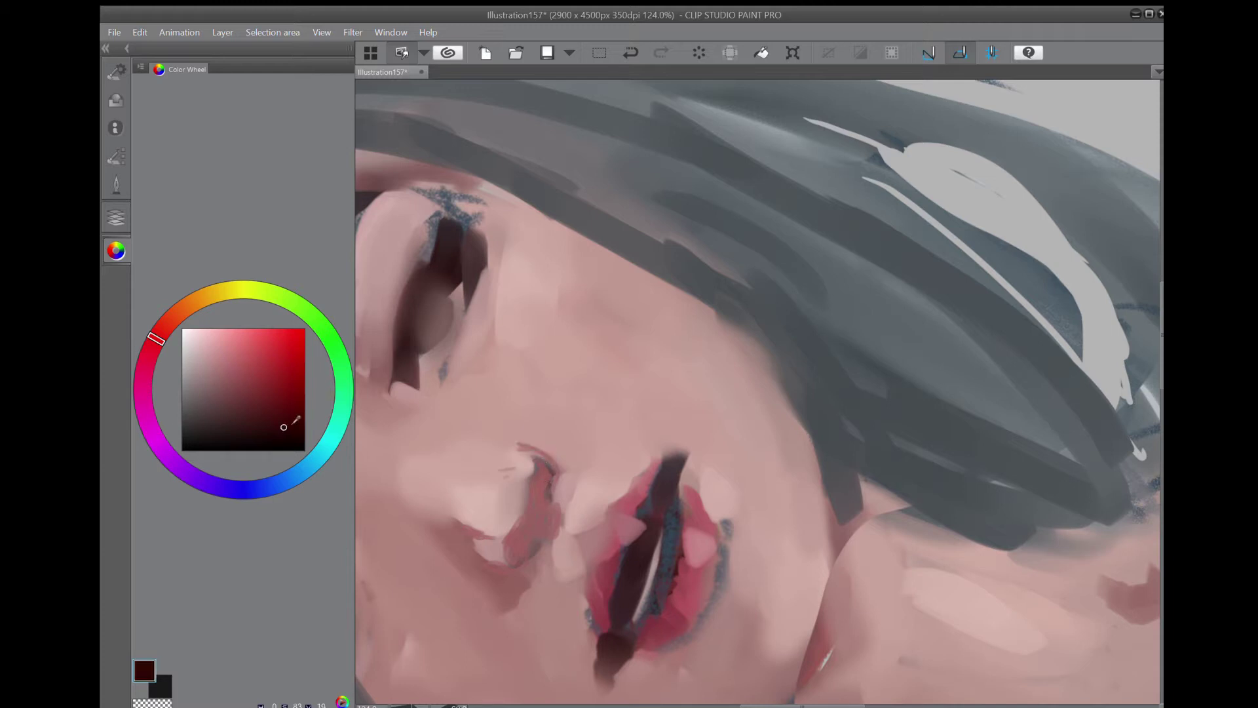
{"action": "left_click_drag", "start_coordinate": [527, 546], "coordinate": [524, 548]}
{"action": "left_click_drag", "start_coordinate": [549, 490], "coordinate": [539, 488]}
{"action": "left_click_drag", "start_coordinate": [522, 547], "coordinate": [524, 535]}
Repaint the upper and lower lips in a muted rose red with the primary brush at size 42.7.
{"action": "scroll", "coordinate": [589, 393], "scroll_direction": "down", "scroll_amount": 4}
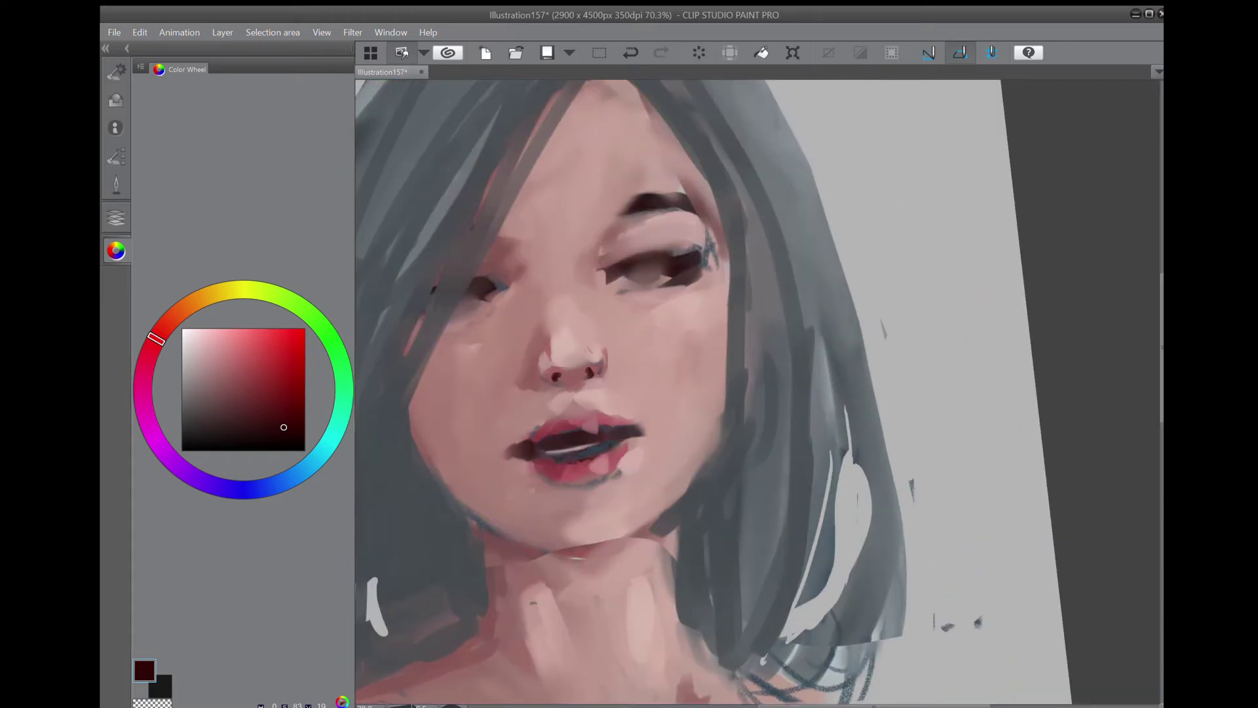
{"action": "scroll", "coordinate": [627, 447], "scroll_direction": "up", "scroll_amount": 4}
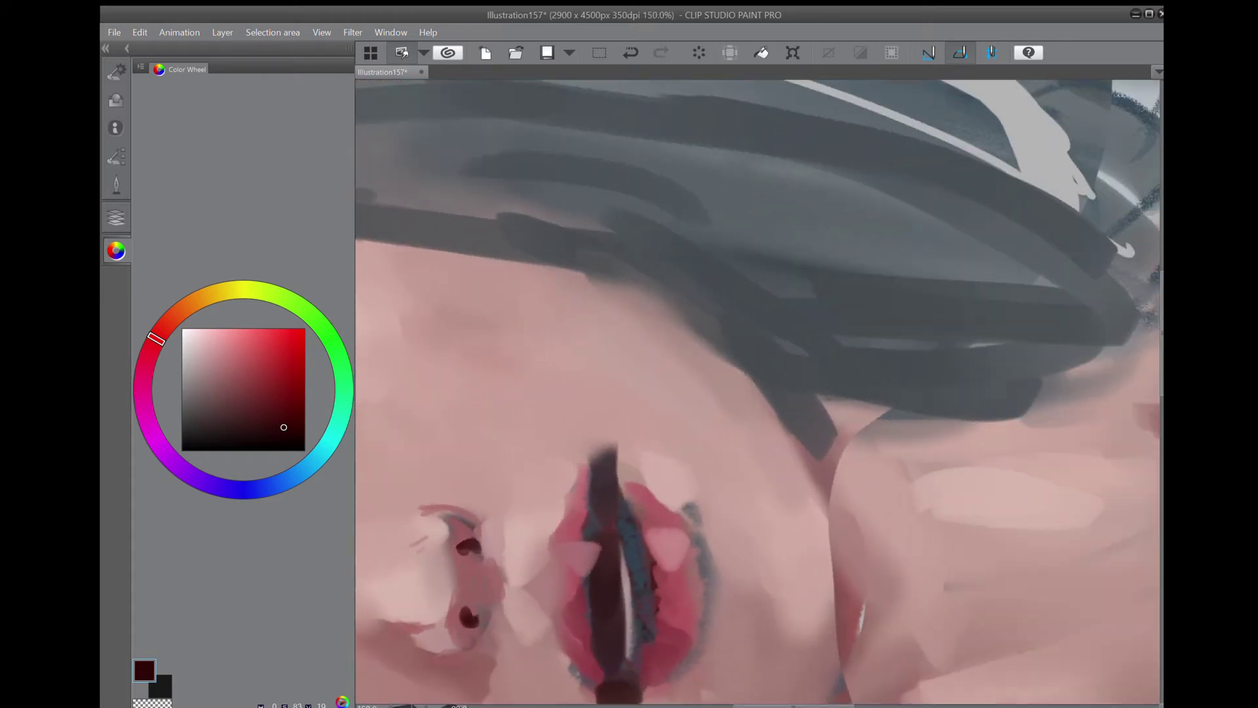
{"action": "left_click_drag", "start_coordinate": [759, 427], "coordinate": [737, 355]}
{"action": "left_click", "coordinate": [241, 360]}
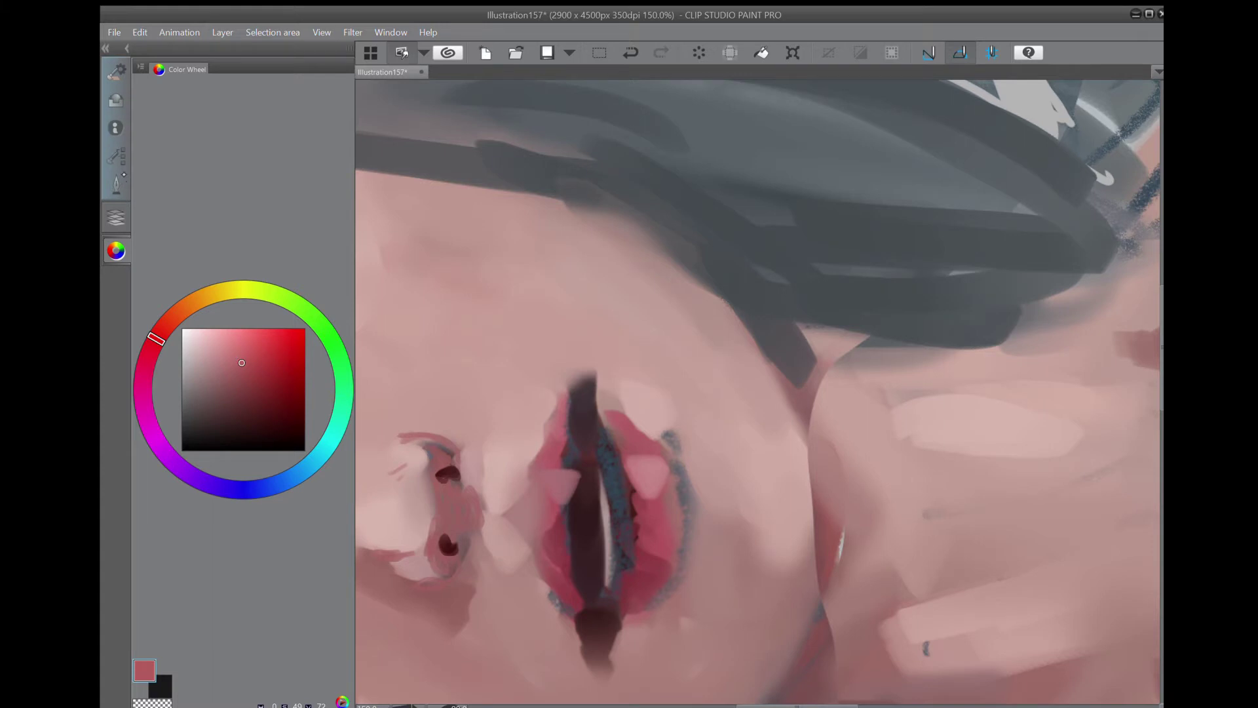
{"action": "left_click", "coordinate": [115, 158]}
{"action": "left_click_drag", "start_coordinate": [229, 122], "coordinate": [242, 125]}
{"action": "mouse_move", "coordinate": [562, 442]}
{"action": "left_mouse_down"}
{"action": "mouse_move", "coordinate": [560, 478]}
{"action": "mouse_move", "coordinate": [570, 420]}
{"action": "mouse_move", "coordinate": [552, 428]}
{"action": "mouse_move", "coordinate": [575, 437]}
{"action": "mouse_move", "coordinate": [537, 469]}
{"action": "mouse_move", "coordinate": [527, 540]}
{"action": "mouse_move", "coordinate": [557, 584]}
{"action": "left_mouse_up"}
{"action": "mouse_move", "coordinate": [563, 524]}
{"action": "left_mouse_down"}
{"action": "mouse_move", "coordinate": [550, 570]}
{"action": "mouse_move", "coordinate": [574, 504]}
{"action": "mouse_move", "coordinate": [583, 550]}
{"action": "left_mouse_up"}
{"action": "mouse_move", "coordinate": [581, 465]}
{"action": "left_mouse_down"}
{"action": "mouse_move", "coordinate": [588, 540]}
{"action": "mouse_move", "coordinate": [577, 590]}
{"action": "mouse_move", "coordinate": [594, 619]}
{"action": "mouse_move", "coordinate": [577, 550]}
{"action": "mouse_move", "coordinate": [593, 583]}
{"action": "mouse_move", "coordinate": [650, 569]}
{"action": "mouse_move", "coordinate": [630, 486]}
{"action": "left_mouse_up"}
{"action": "mouse_move", "coordinate": [637, 572]}
{"action": "left_mouse_down"}
{"action": "mouse_move", "coordinate": [611, 427]}
{"action": "mouse_move", "coordinate": [666, 496]}
{"action": "left_mouse_up"}
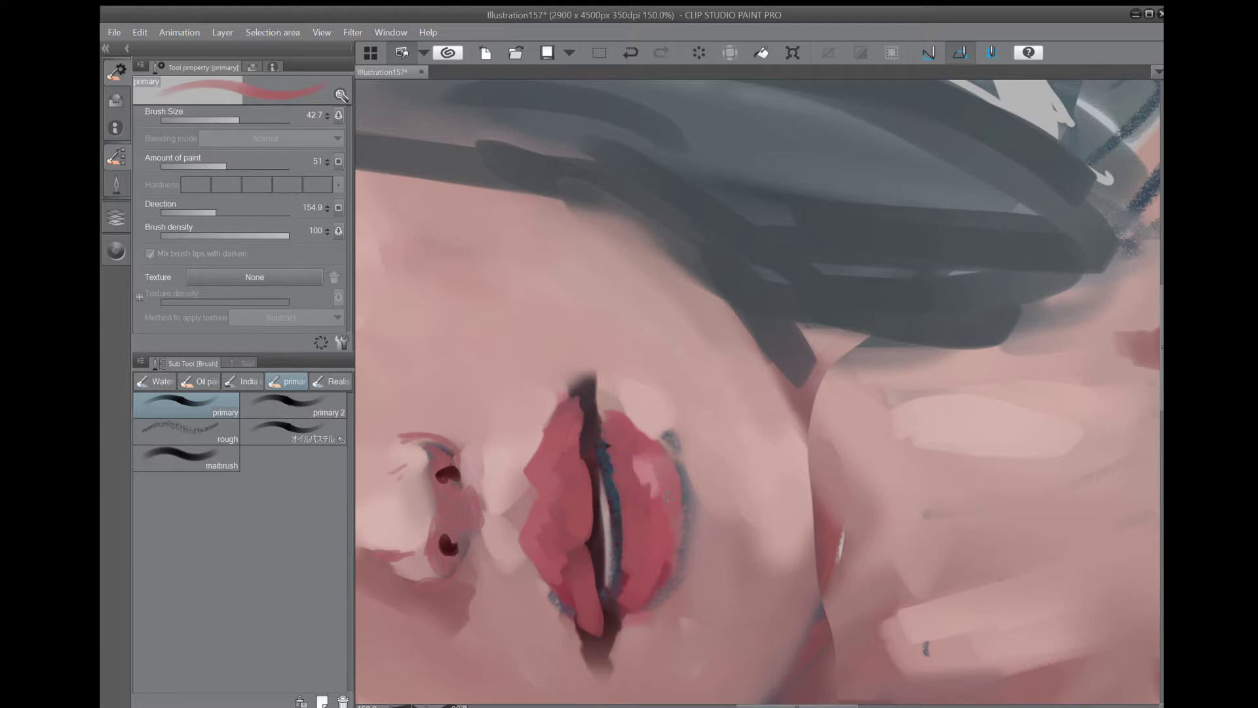
Pick a dark red and paint the shadows and vertical creases along the inner edges of both lips.
{"action": "left_click", "coordinate": [116, 250]}
{"action": "left_click", "coordinate": [271, 393]}
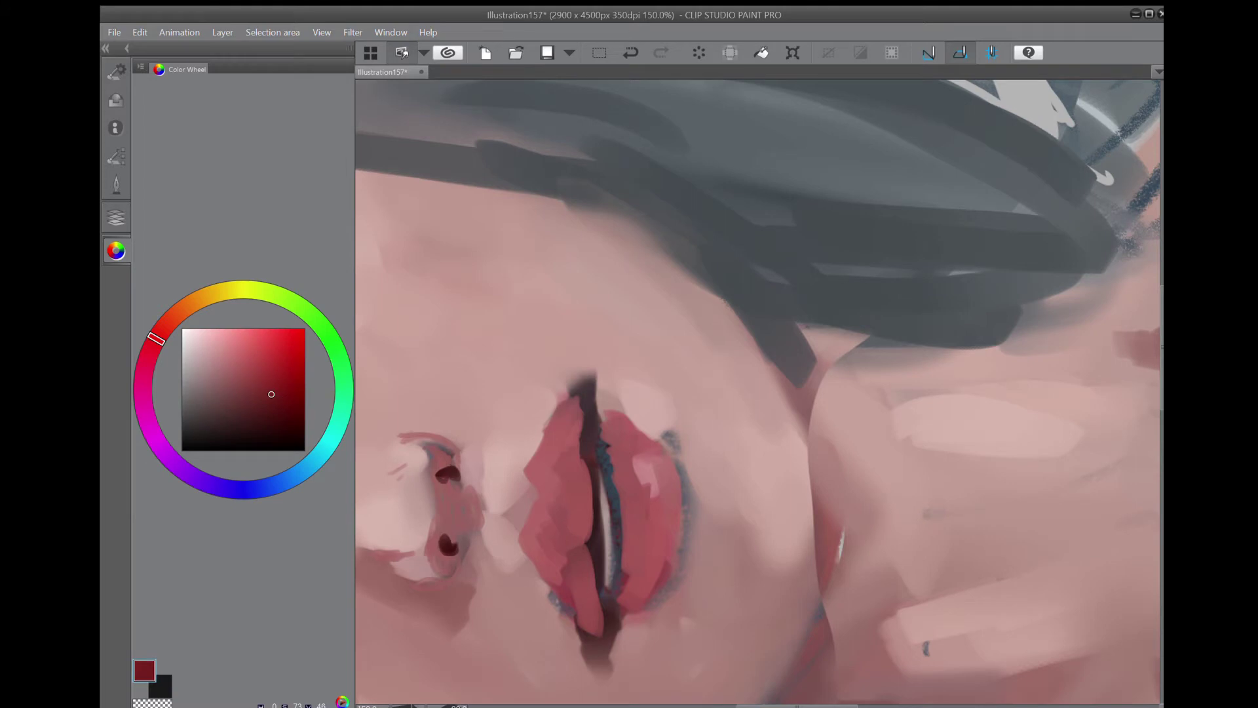
{"action": "mouse_move", "coordinate": [577, 485]}
{"action": "left_mouse_down"}
{"action": "mouse_move", "coordinate": [575, 540]}
{"action": "mouse_move", "coordinate": [562, 534]}
{"action": "mouse_move", "coordinate": [565, 409]}
{"action": "mouse_move", "coordinate": [598, 443]}
{"action": "left_mouse_up"}
{"action": "mouse_move", "coordinate": [581, 574]}
{"action": "left_mouse_down"}
{"action": "mouse_move", "coordinate": [593, 619]}
{"action": "mouse_move", "coordinate": [581, 570]}
{"action": "left_mouse_up"}
{"action": "mouse_move", "coordinate": [621, 612]}
{"action": "left_mouse_down"}
{"action": "mouse_move", "coordinate": [675, 534]}
{"action": "mouse_move", "coordinate": [676, 473]}
{"action": "mouse_move", "coordinate": [616, 570]}
{"action": "mouse_move", "coordinate": [605, 436]}
{"action": "left_mouse_up"}
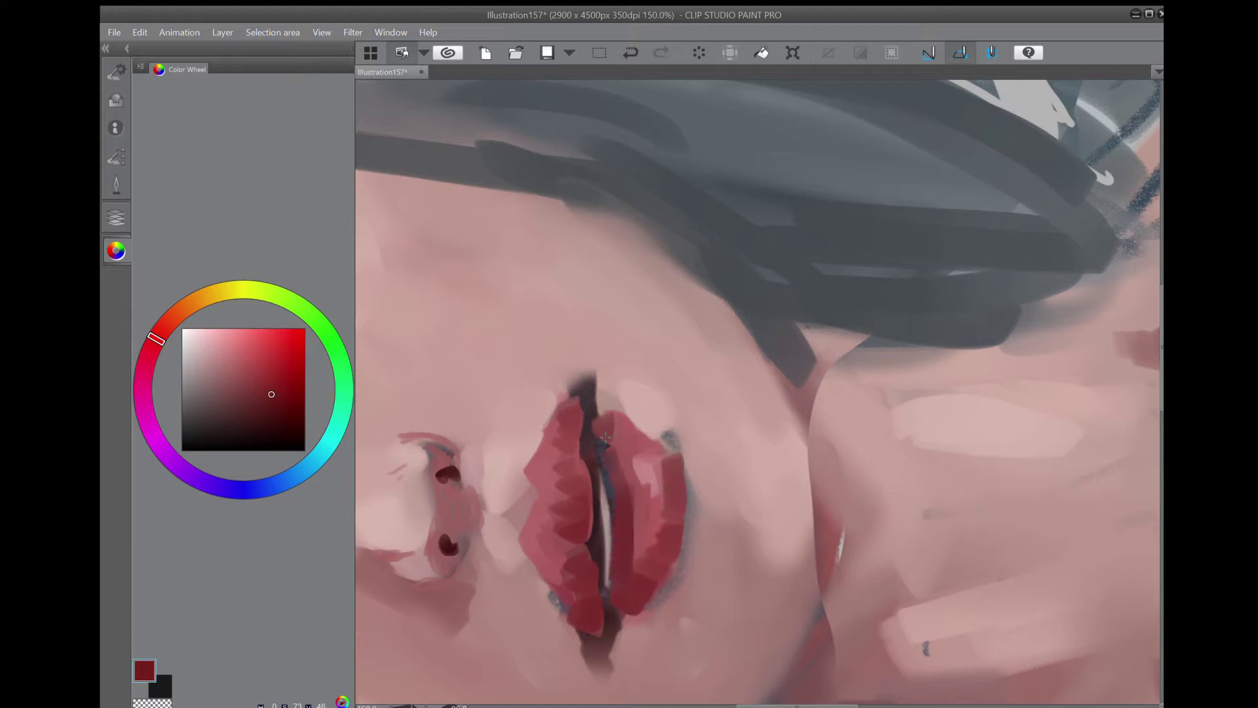
Sample the pale grey between the lips and paint the teeth in the mouth opening.
{"action": "left_click", "coordinate": [605, 538], "text": "alt"}
{"action": "mouse_move", "coordinate": [597, 539]}
{"action": "left_mouse_down"}
{"action": "mouse_move", "coordinate": [608, 565]}
{"action": "mouse_move", "coordinate": [600, 464]}
{"action": "left_mouse_up"}
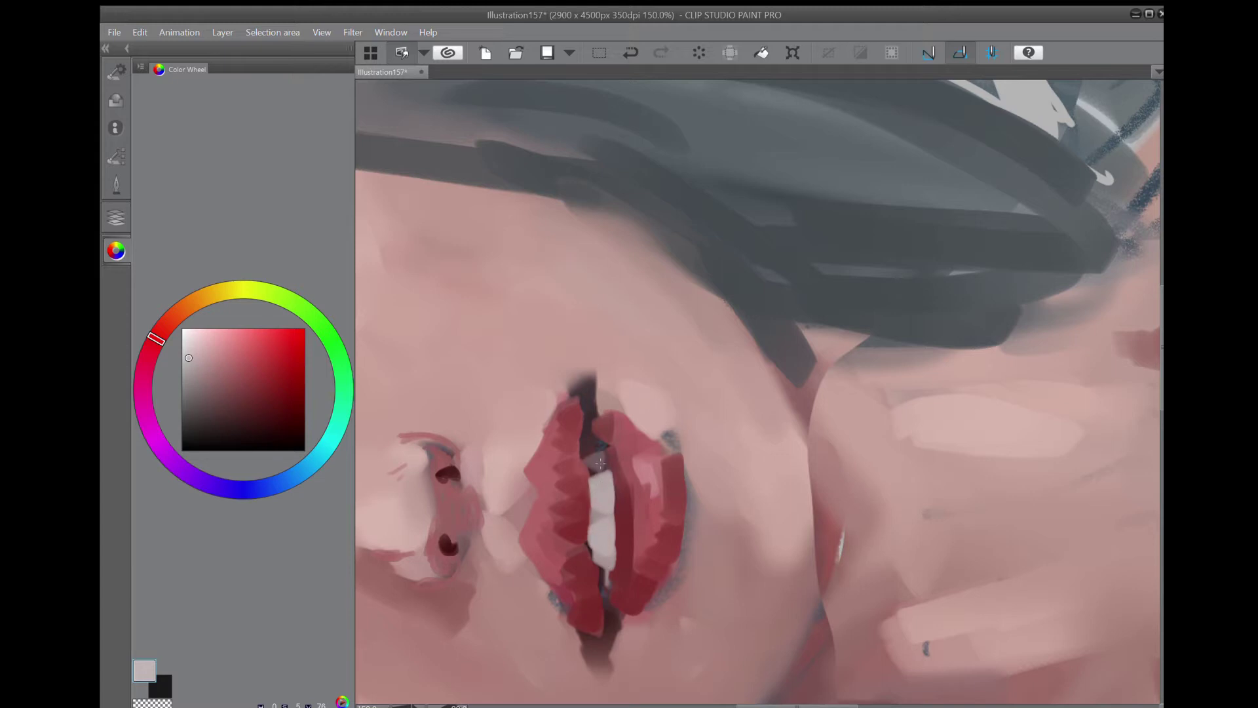
{"action": "left_click_drag", "start_coordinate": [605, 579], "coordinate": [603, 581]}
{"action": "scroll", "coordinate": [705, 391], "scroll_direction": "down", "scroll_amount": 3}
{"action": "mouse_move", "coordinate": [617, 452]}
{"action": "left_mouse_down"}
{"action": "mouse_move", "coordinate": [625, 440]}
{"action": "mouse_move", "coordinate": [612, 431]}
{"action": "left_mouse_up"}
Choose a very dark red and paint the upper lash lines of both eyes with bold strokes.
{"action": "mouse_move", "coordinate": [740, 445]}
{"action": "left_mouse_down"}
{"action": "mouse_move", "coordinate": [623, 394]}
{"action": "mouse_move", "coordinate": [619, 355]}
{"action": "left_mouse_up"}
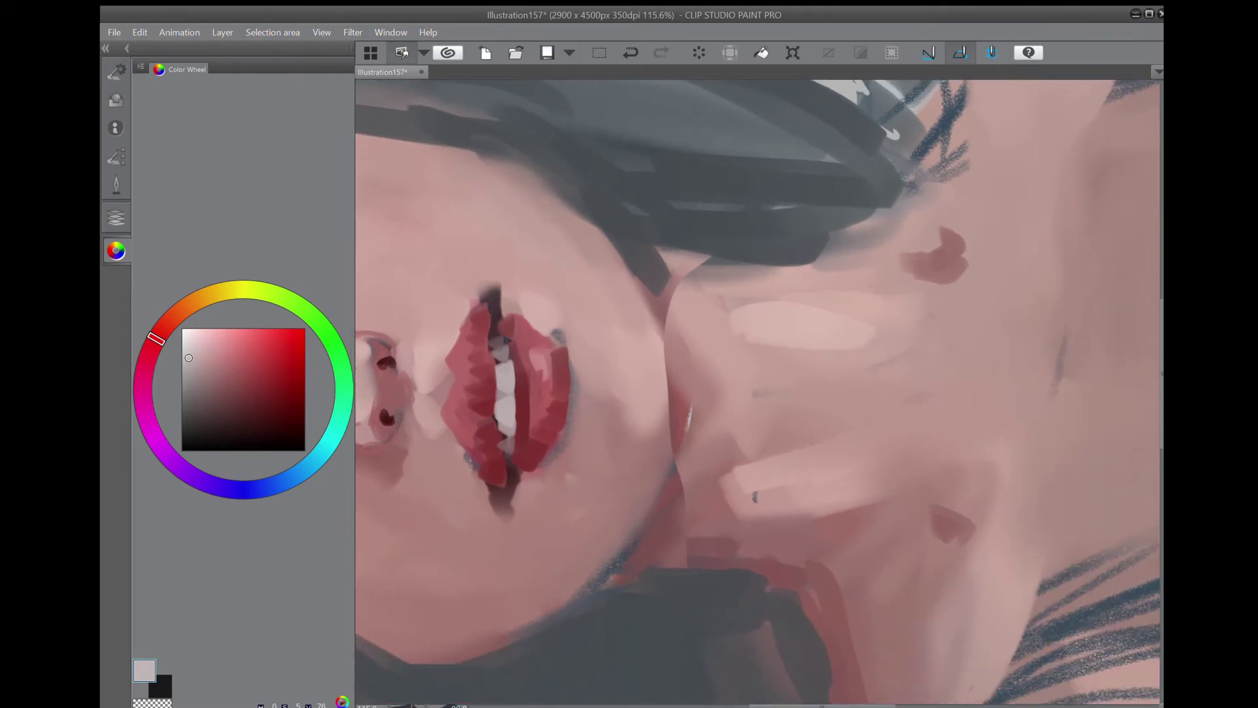
{"action": "scroll", "coordinate": [655, 378], "scroll_direction": "down", "scroll_amount": 4}
{"action": "left_click_drag", "start_coordinate": [824, 304], "coordinate": [612, 337]}
{"action": "left_click_drag", "start_coordinate": [778, 196], "coordinate": [652, 466]}
{"action": "left_click", "coordinate": [224, 363]}
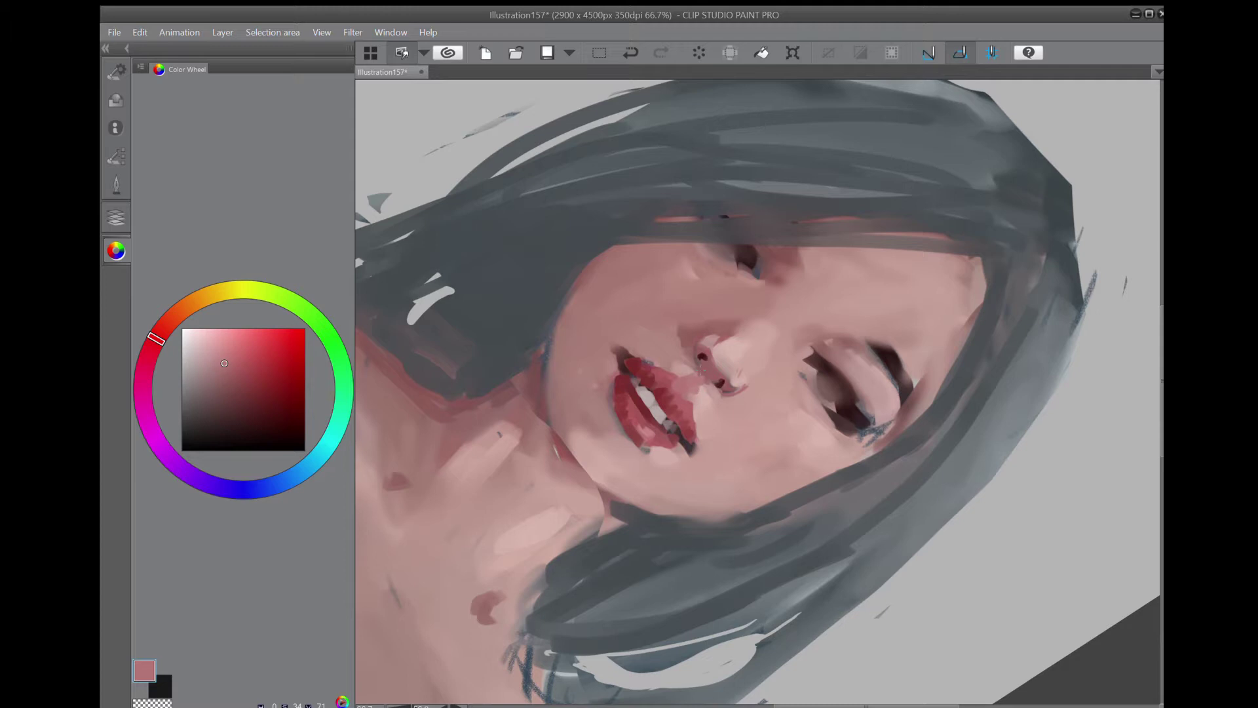
{"action": "left_click_drag", "start_coordinate": [827, 371], "coordinate": [879, 456]}
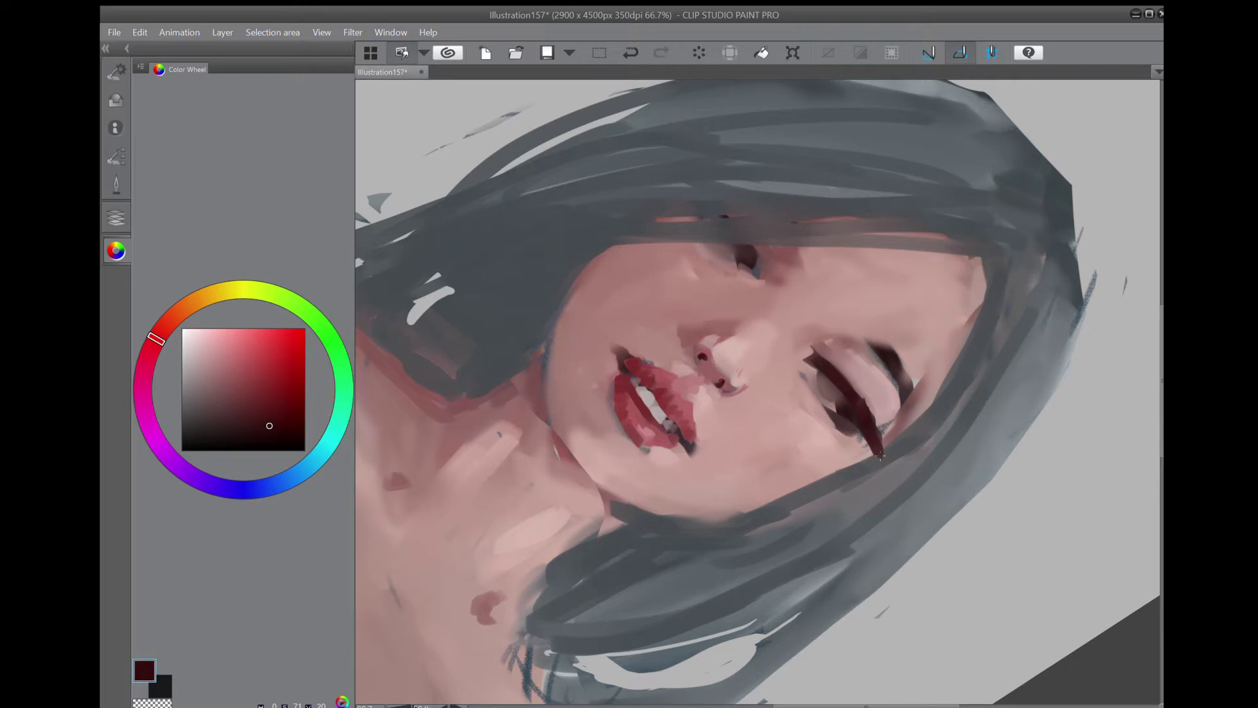
{"action": "mouse_move", "coordinate": [753, 263]}
{"action": "left_mouse_down"}
{"action": "mouse_move", "coordinate": [782, 249]}
{"action": "mouse_move", "coordinate": [755, 245]}
{"action": "mouse_move", "coordinate": [701, 185]}
{"action": "left_mouse_up"}
Darken the irises and lower lash edges of both eyes and reinforce the visible eyebrow in the same very dark red.
{"action": "left_click_drag", "start_coordinate": [749, 237], "coordinate": [739, 223]}
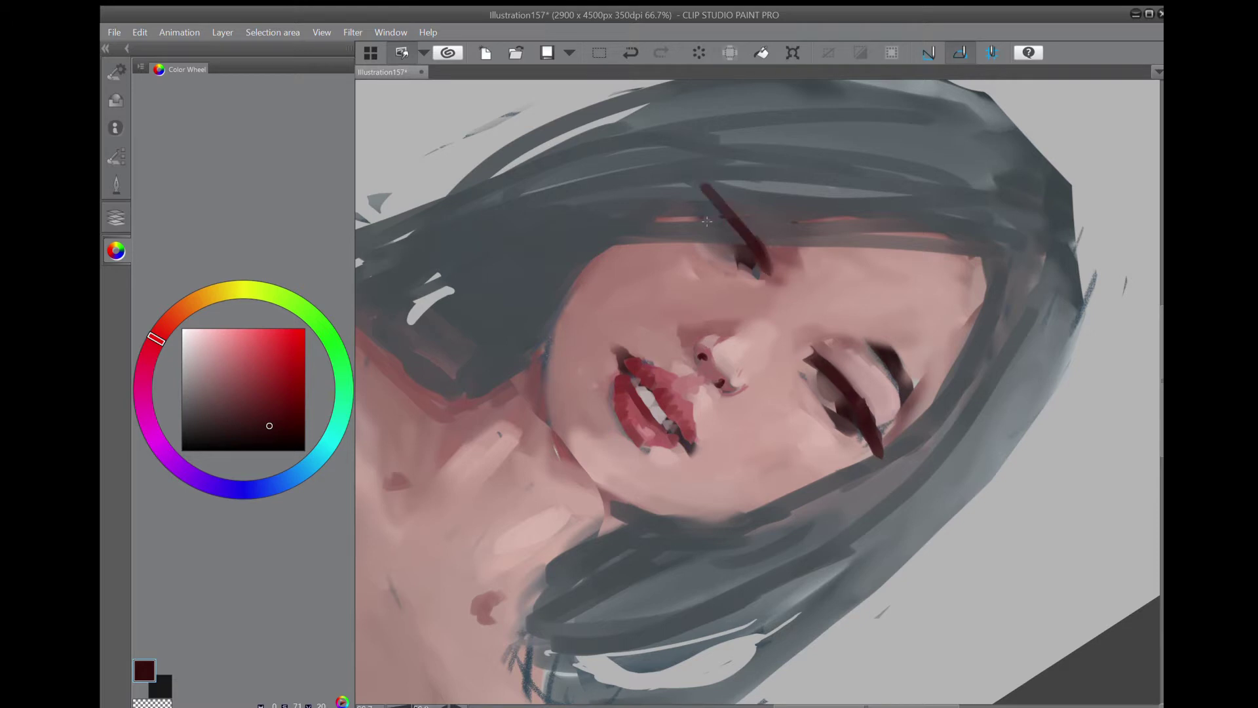
{"action": "mouse_move", "coordinate": [866, 360]}
{"action": "left_mouse_down"}
{"action": "mouse_move", "coordinate": [881, 337]}
{"action": "mouse_move", "coordinate": [904, 392]}
{"action": "left_mouse_up"}
{"action": "mouse_move", "coordinate": [822, 413]}
{"action": "left_mouse_down"}
{"action": "mouse_move", "coordinate": [868, 444]}
{"action": "mouse_move", "coordinate": [838, 395]}
{"action": "left_mouse_up"}
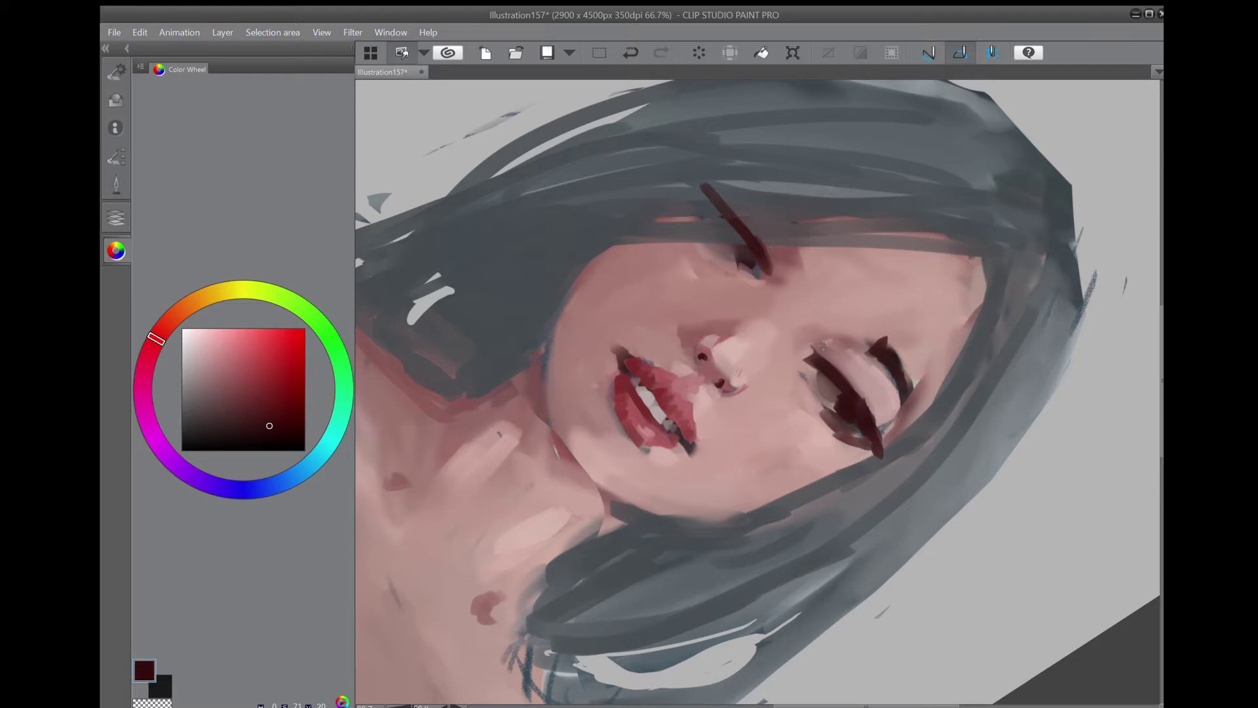
{"action": "mouse_move", "coordinate": [738, 243]}
{"action": "left_mouse_down"}
{"action": "mouse_move", "coordinate": [710, 216]}
{"action": "mouse_move", "coordinate": [735, 258]}
{"action": "left_mouse_up"}
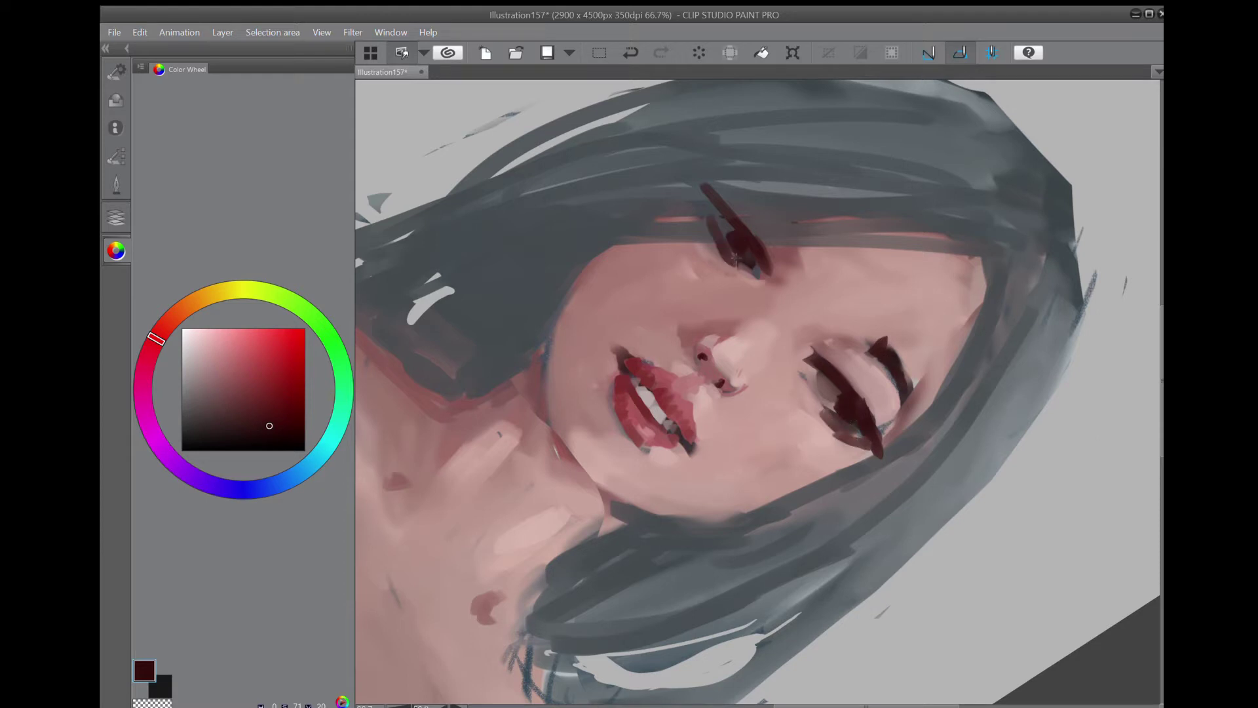
Pick a greyish pink and paint the whites of both eyes around the dark irises.
{"action": "left_click", "coordinate": [192, 372]}
{"action": "left_click_drag", "start_coordinate": [833, 402], "coordinate": [831, 399]}
{"action": "left_click_drag", "start_coordinate": [855, 443], "coordinate": [862, 438]}
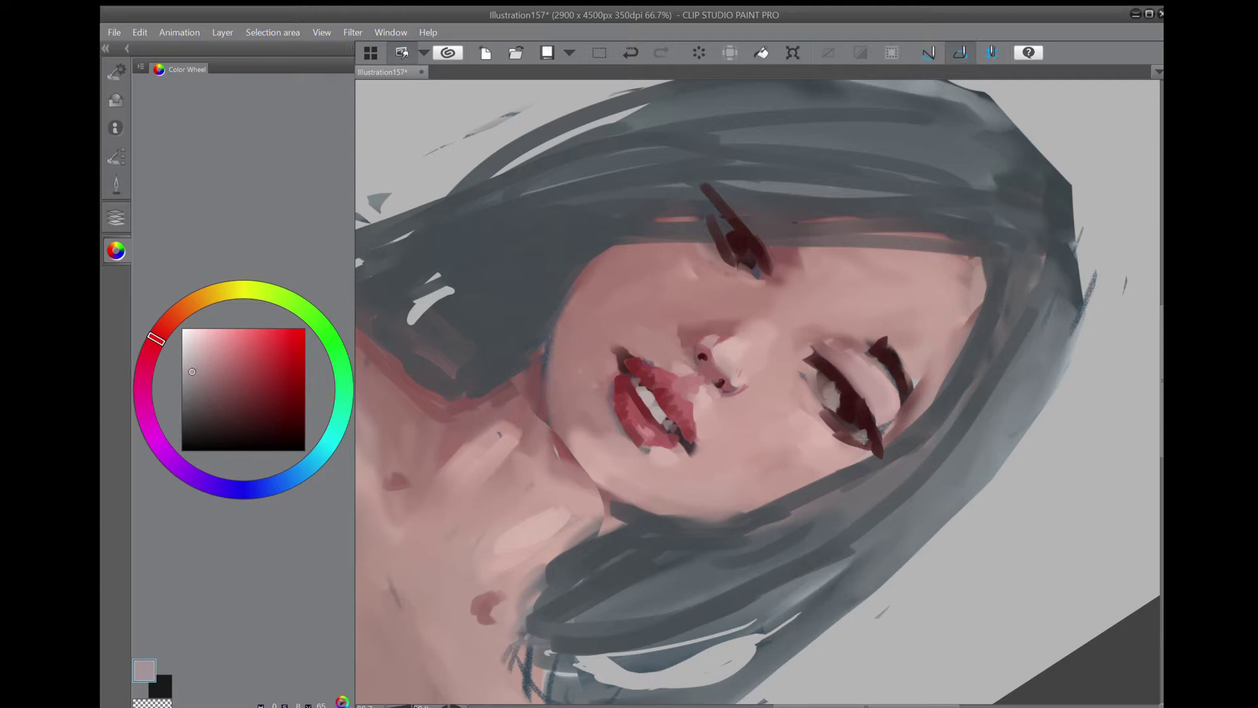
{"action": "left_click_drag", "start_coordinate": [737, 254], "coordinate": [757, 275]}
{"action": "mouse_move", "coordinate": [721, 229]}
{"action": "left_mouse_down"}
{"action": "mouse_move", "coordinate": [719, 212]}
{"action": "mouse_move", "coordinate": [744, 254]}
{"action": "mouse_move", "coordinate": [746, 241]}
{"action": "left_mouse_up"}
{"action": "left_click", "coordinate": [737, 240], "text": "alt"}
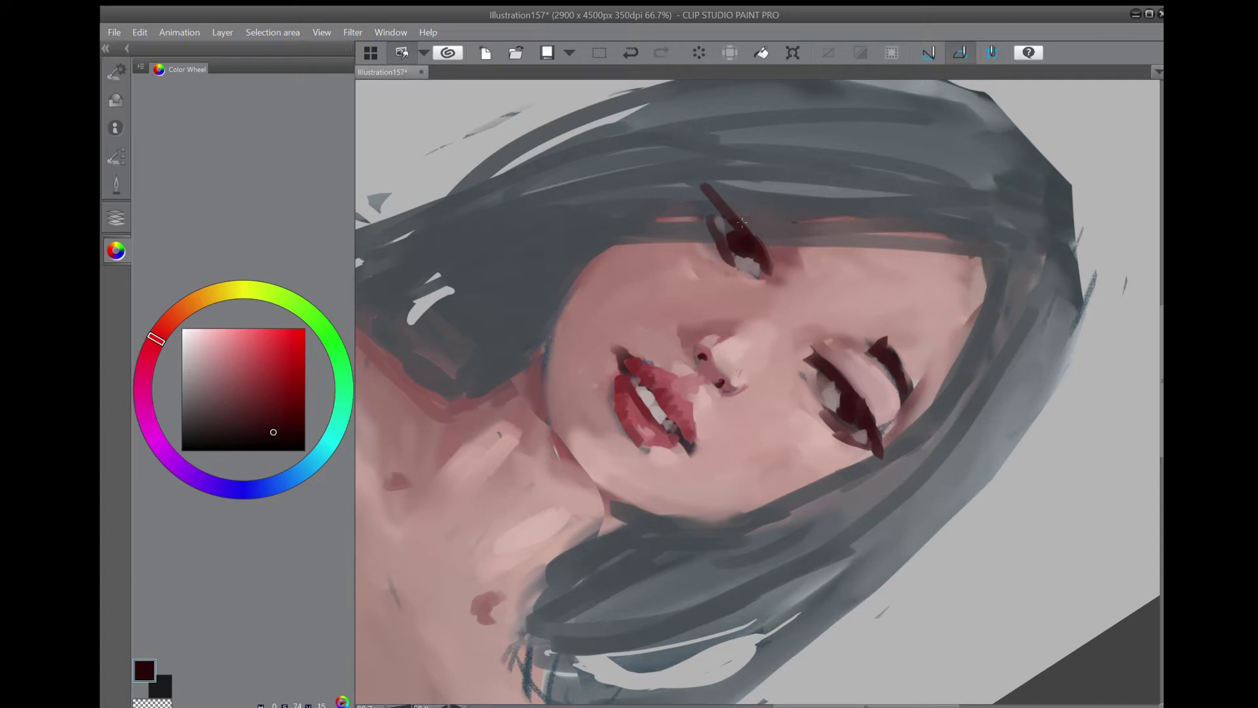
Choose a light pink and paint highlights on the lower lids, the upper eyelid and the skin beside the upper lip.
{"action": "left_click", "coordinate": [208, 347]}
{"action": "mouse_move", "coordinate": [804, 374]}
{"action": "left_mouse_down"}
{"action": "mouse_move", "coordinate": [812, 361]}
{"action": "mouse_move", "coordinate": [825, 423]}
{"action": "left_mouse_up"}
{"action": "left_click_drag", "start_coordinate": [737, 273], "coordinate": [763, 278]}
{"action": "mouse_move", "coordinate": [858, 387]}
{"action": "left_mouse_down"}
{"action": "mouse_move", "coordinate": [875, 423]}
{"action": "mouse_move", "coordinate": [857, 386]}
{"action": "left_mouse_up"}
{"action": "left_click_drag", "start_coordinate": [872, 399], "coordinate": [876, 407]}
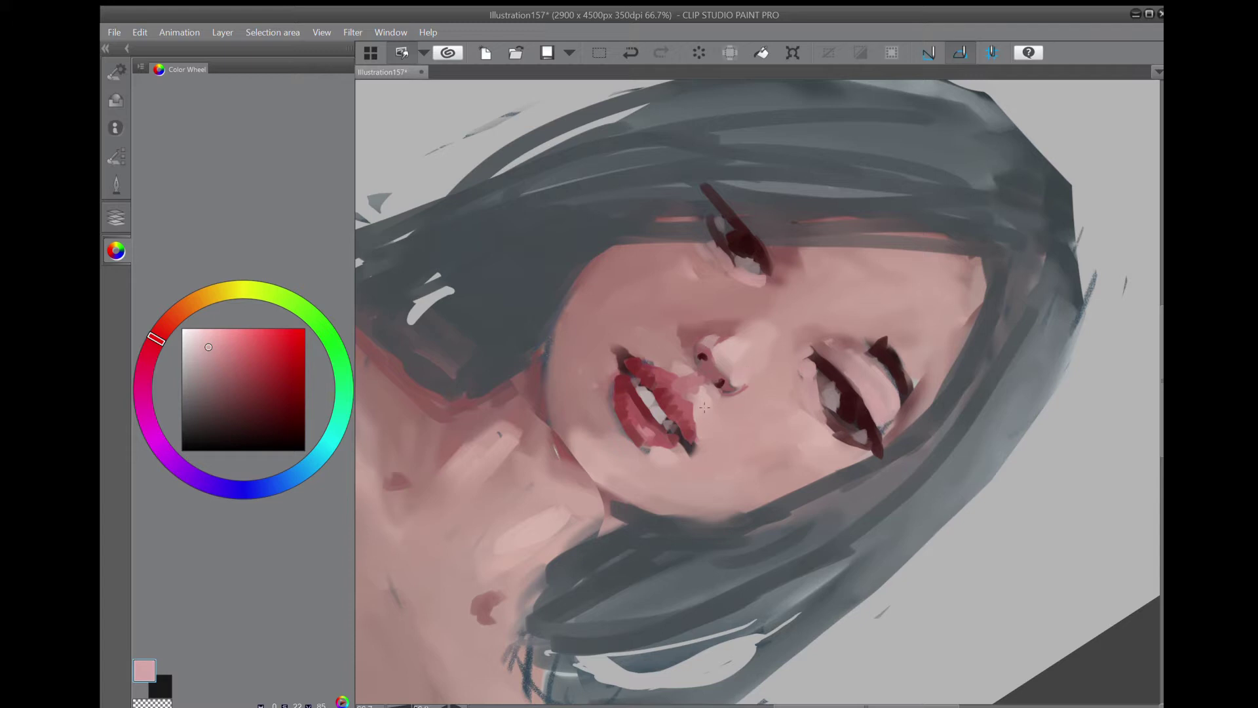
{"action": "left_click_drag", "start_coordinate": [688, 383], "coordinate": [681, 379]}
Use the Blend tool at size 43.5 to work the lash stroke overlapping the hair back into the hair.
{"action": "scroll", "coordinate": [818, 343], "scroll_direction": "down", "scroll_amount": 3}
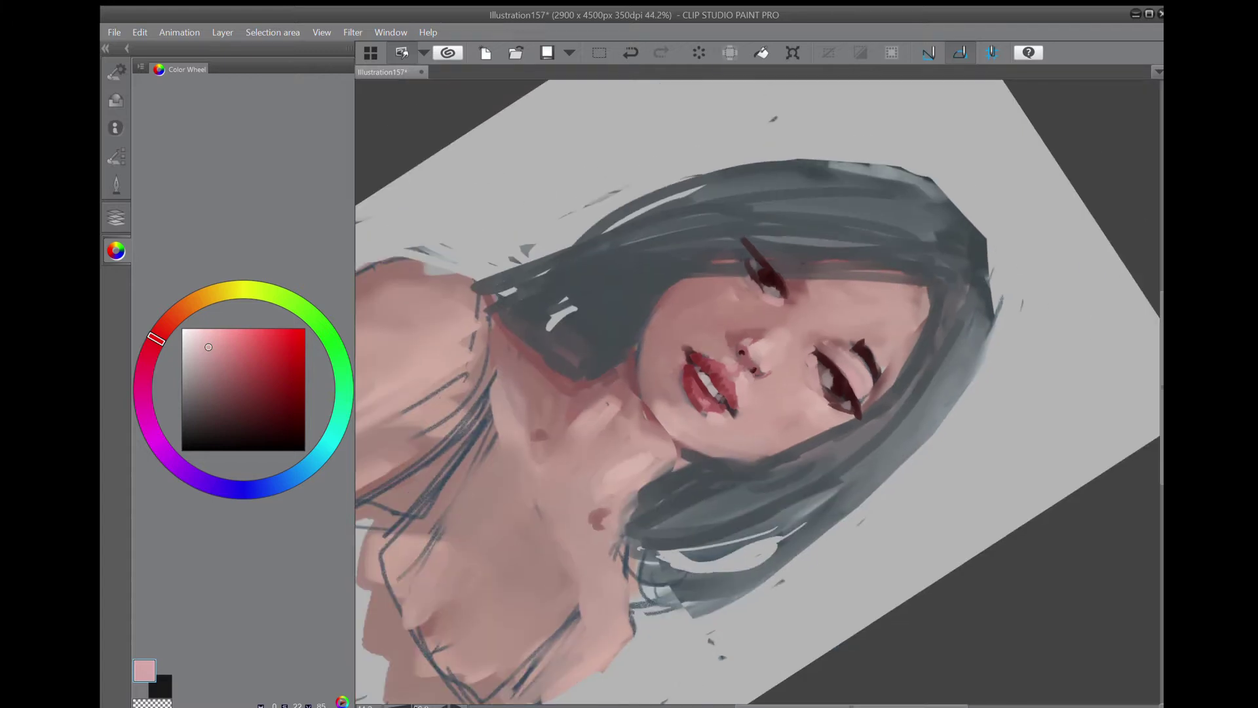
{"action": "left_click_drag", "start_coordinate": [917, 458], "coordinate": [854, 248]}
{"action": "left_click_drag", "start_coordinate": [828, 494], "coordinate": [673, 518]}
{"action": "left_click_drag", "start_coordinate": [917, 458], "coordinate": [880, 269]}
{"action": "left_click_drag", "start_coordinate": [819, 459], "coordinate": [650, 412]}
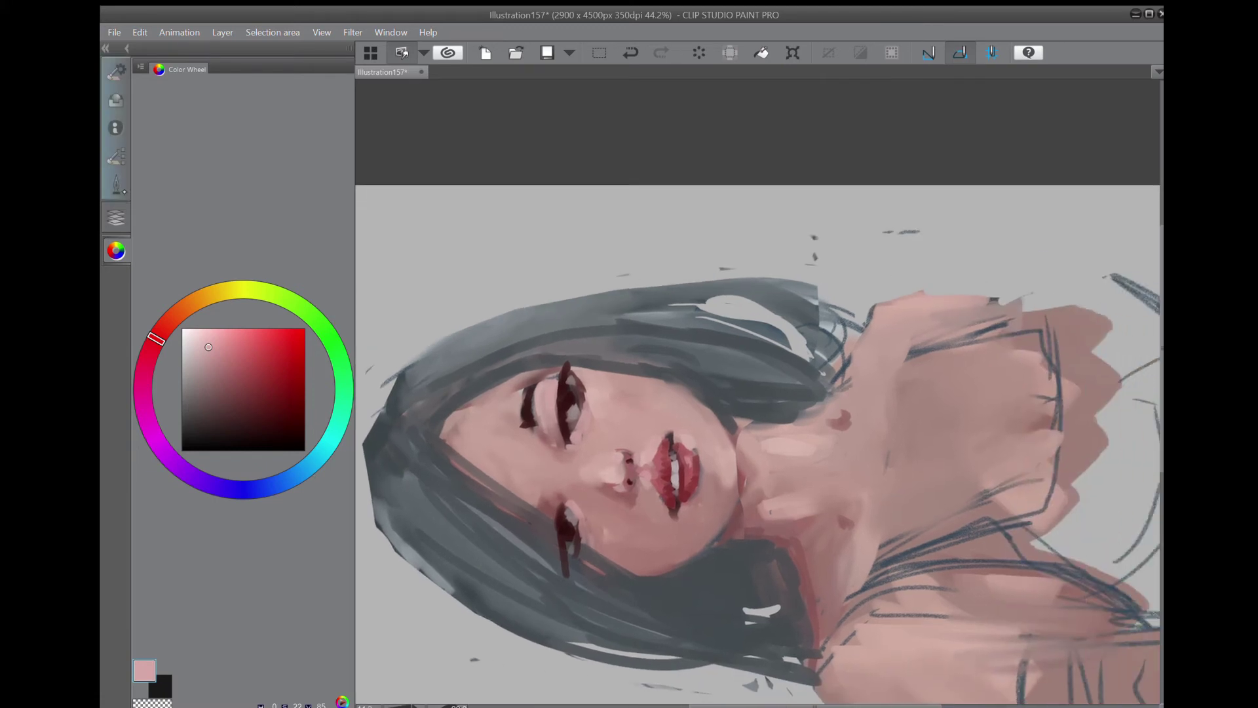
{"action": "left_click", "coordinate": [116, 185]}
{"action": "left_click", "coordinate": [184, 440]}
{"action": "mouse_move", "coordinate": [543, 552]}
{"action": "left_mouse_down"}
{"action": "mouse_move", "coordinate": [563, 549]}
{"action": "mouse_move", "coordinate": [604, 576]}
{"action": "left_mouse_up"}
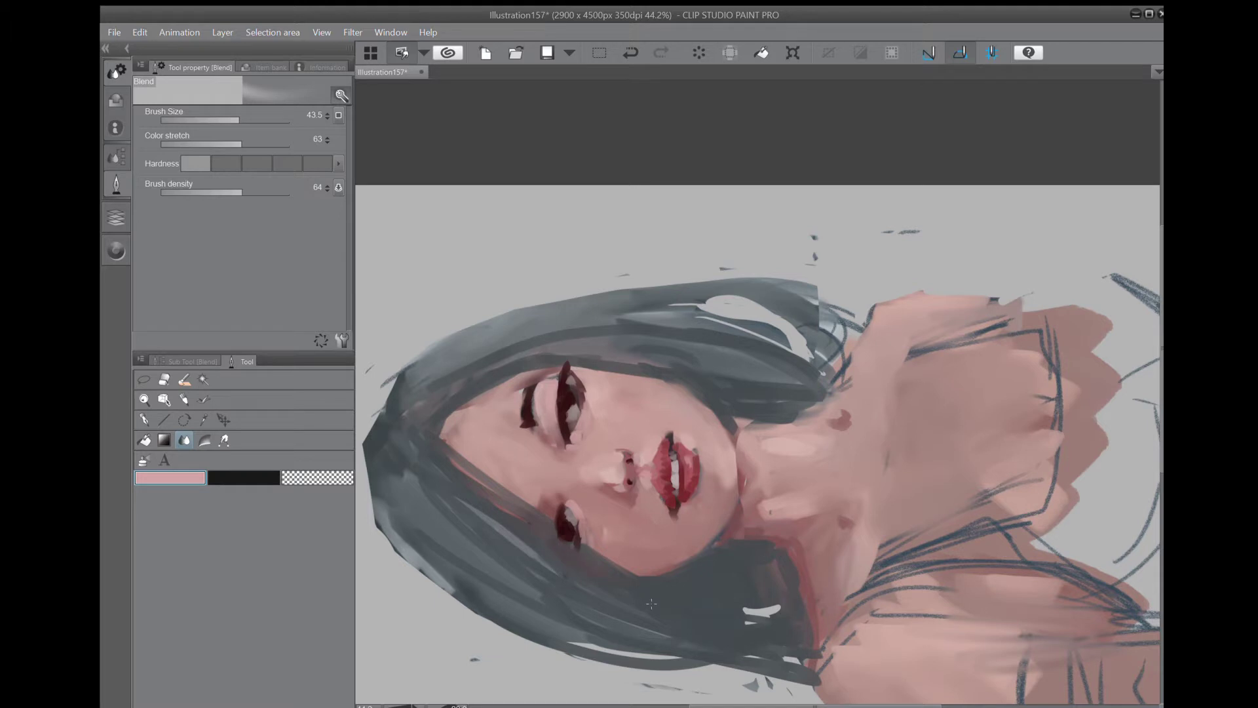
Sample a dark grey from the hair and brush strands along the face edge beside the fully visible eye.
{"action": "key", "text": "i"}
{"action": "left_click", "coordinate": [457, 400]}
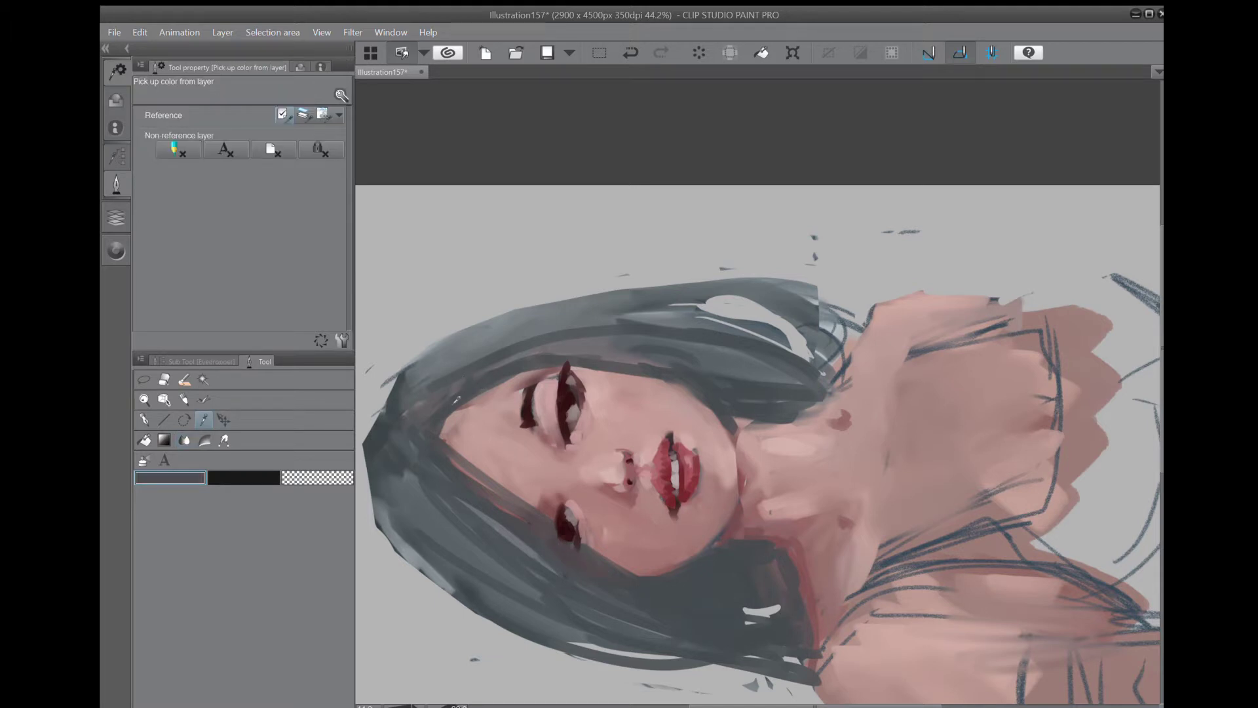
{"action": "key", "text": "b"}
{"action": "mouse_move", "coordinate": [446, 427]}
{"action": "left_mouse_down"}
{"action": "mouse_move", "coordinate": [594, 338]}
{"action": "mouse_move", "coordinate": [618, 349]}
{"action": "mouse_move", "coordinate": [653, 337]}
{"action": "left_mouse_up"}
{"action": "left_click_drag", "start_coordinate": [523, 389], "coordinate": [633, 348]}
{"action": "key", "text": "ctrl+@"}
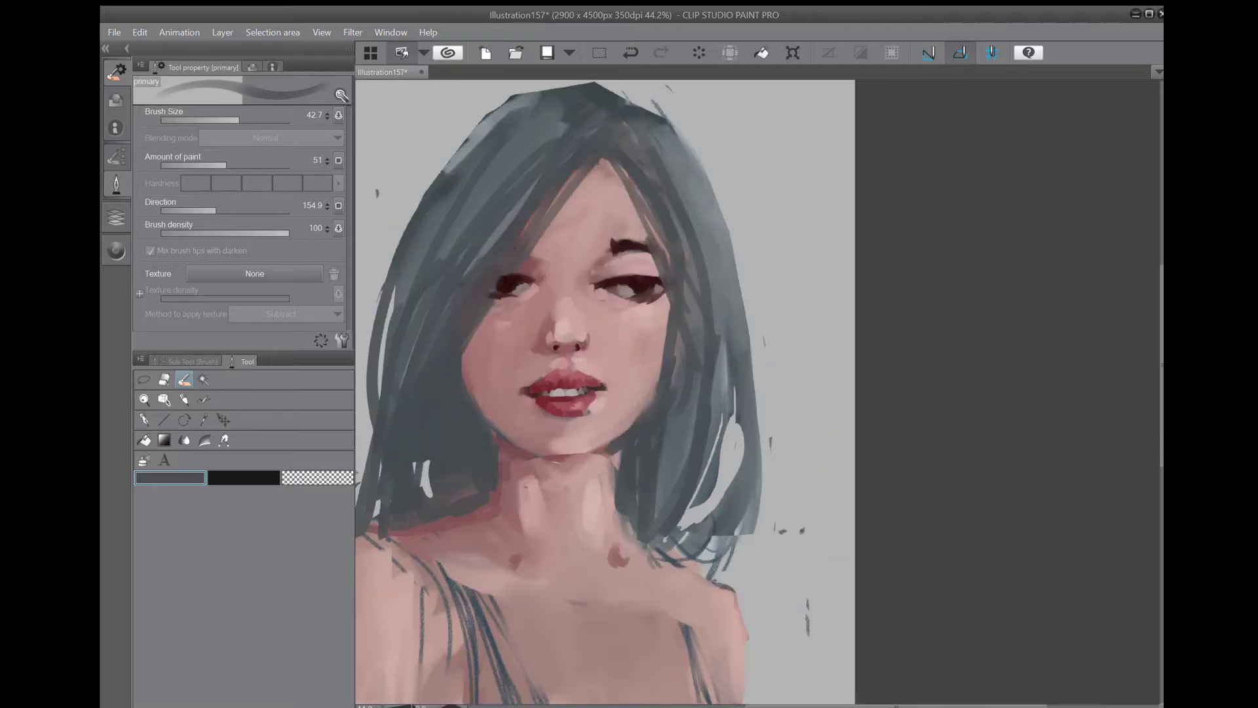
Undo the last two strokes and repaint the grey hair along the forehead and cheek beside the fully visible eye.
{"action": "left_click_drag", "start_coordinate": [469, 339], "coordinate": [463, 390]}
{"action": "left_click_drag", "start_coordinate": [672, 393], "coordinate": [674, 365]}
{"action": "mouse_move", "coordinate": [625, 431]}
{"action": "left_mouse_down"}
{"action": "mouse_move", "coordinate": [655, 399]}
{"action": "mouse_move", "coordinate": [695, 278]}
{"action": "mouse_move", "coordinate": [634, 356]}
{"action": "left_mouse_up"}
{"action": "key", "text": "ctrl+z"}
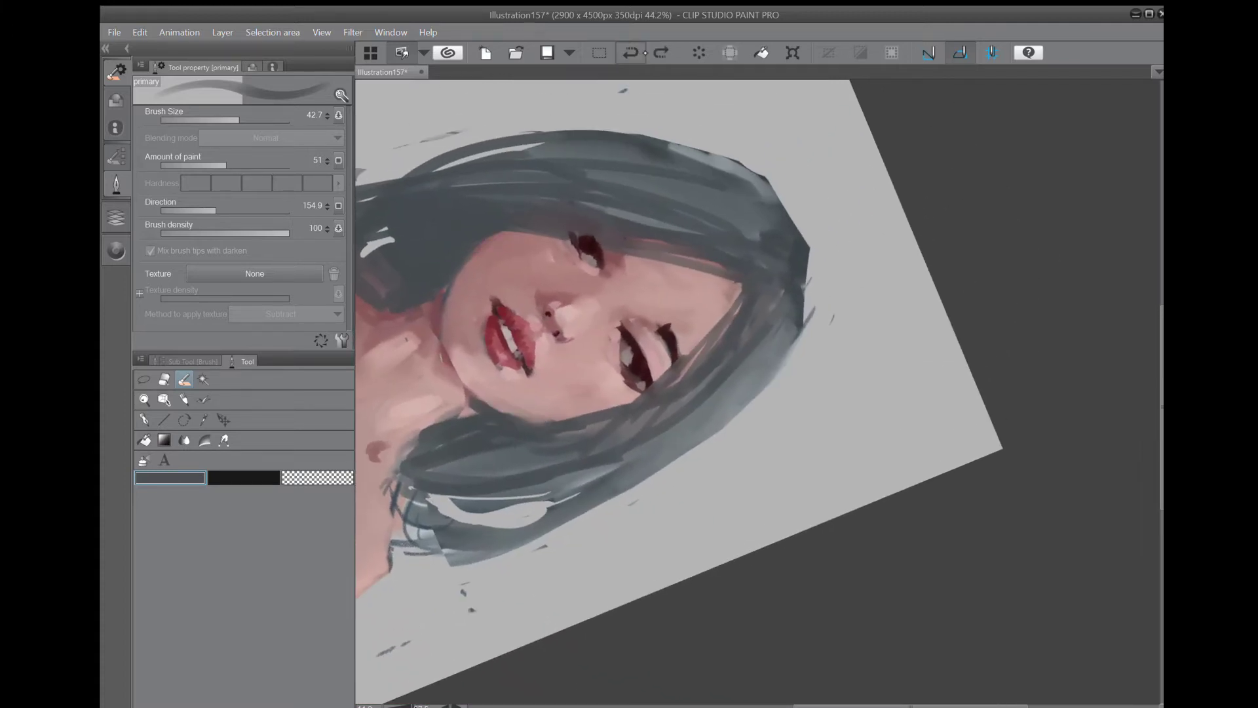
{"action": "key", "text": "ctrl+z"}
{"action": "left_click_drag", "start_coordinate": [745, 304], "coordinate": [598, 434]}
{"action": "left_click_drag", "start_coordinate": [725, 329], "coordinate": [630, 423]}
{"action": "mouse_move", "coordinate": [764, 296]}
{"action": "left_mouse_down"}
{"action": "mouse_move", "coordinate": [519, 478]}
{"action": "mouse_move", "coordinate": [704, 622]}
{"action": "mouse_move", "coordinate": [712, 526]}
{"action": "left_mouse_up"}
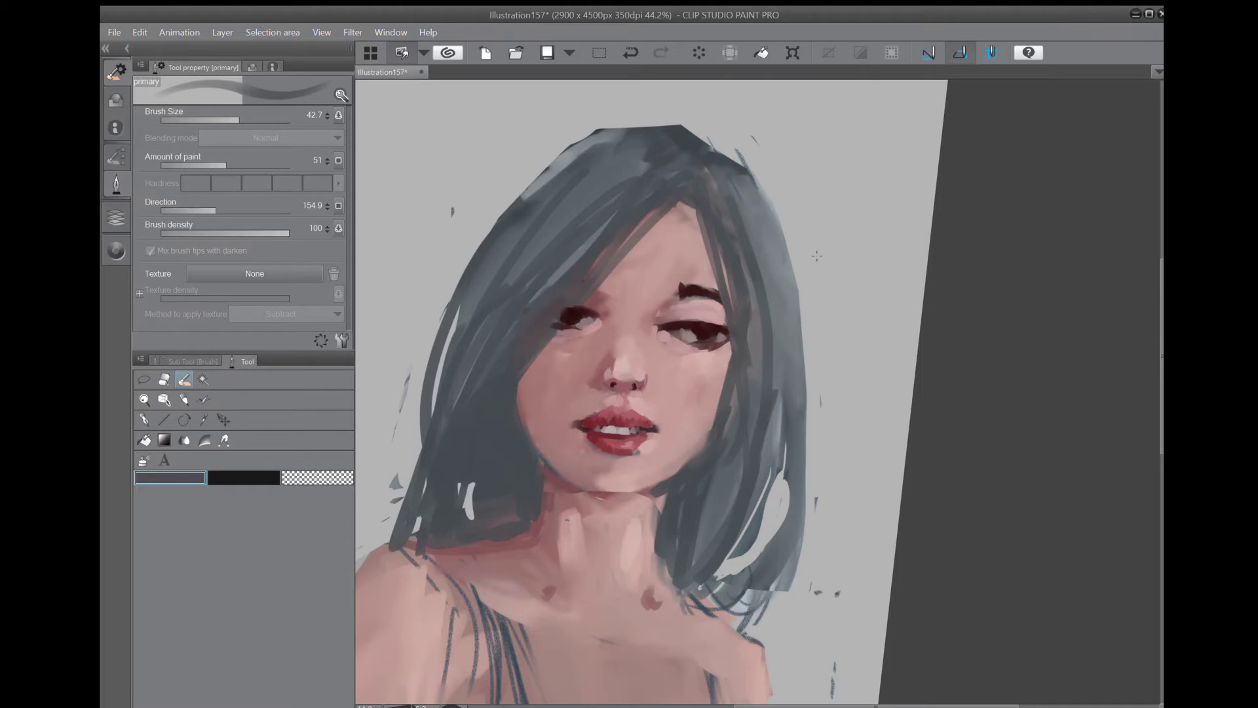
{"action": "left_click_drag", "start_coordinate": [752, 369], "coordinate": [688, 377]}
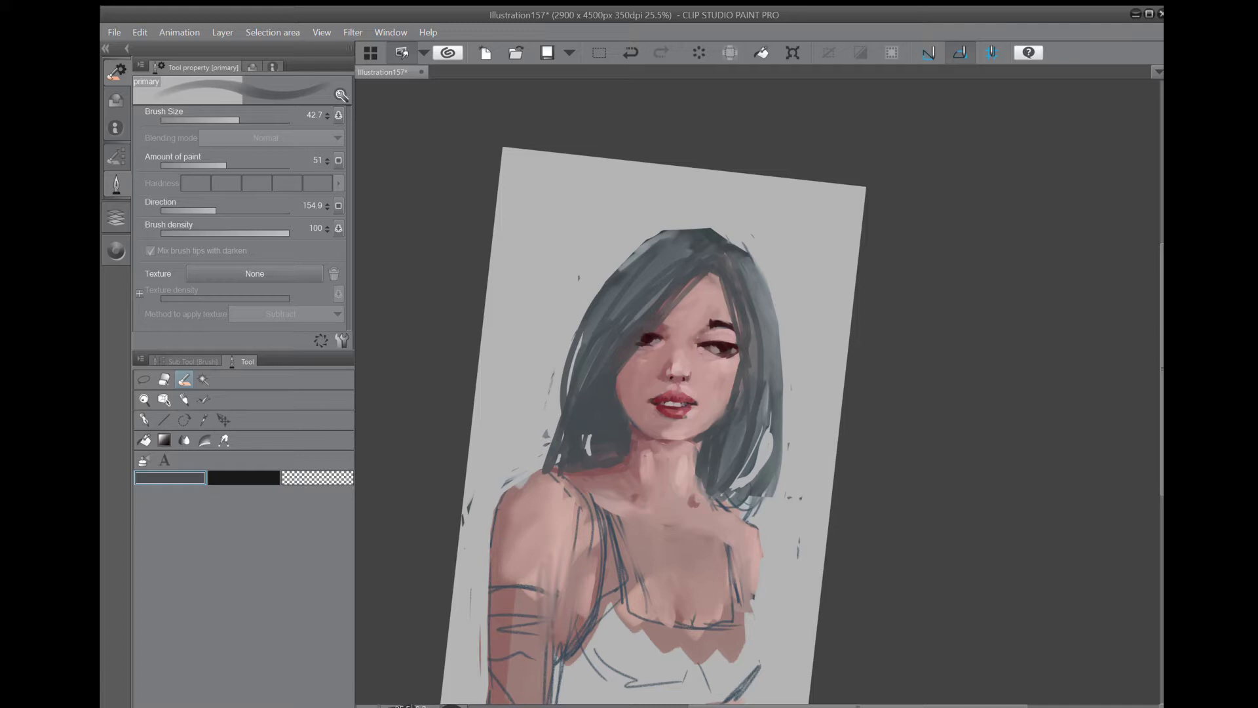
Pick a neutral light grey and repaint both eyeballs over the dark irises.
{"action": "left_click_drag", "start_coordinate": [871, 458], "coordinate": [865, 314]}
{"action": "left_click_drag", "start_coordinate": [660, 424], "coordinate": [730, 419]}
{"action": "left_click_drag", "start_coordinate": [851, 425], "coordinate": [856, 374]}
{"action": "left_click_drag", "start_coordinate": [746, 395], "coordinate": [770, 477]}
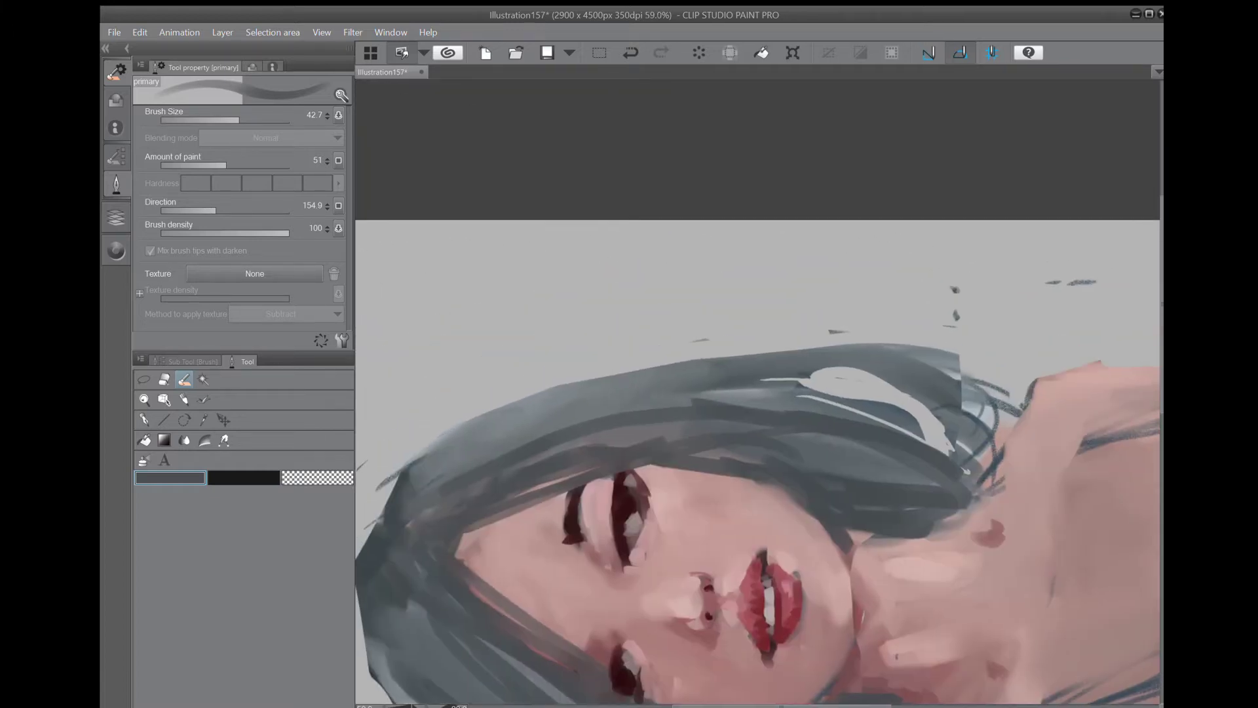
{"action": "left_click", "coordinate": [116, 251]}
{"action": "left_click", "coordinate": [189, 376]}
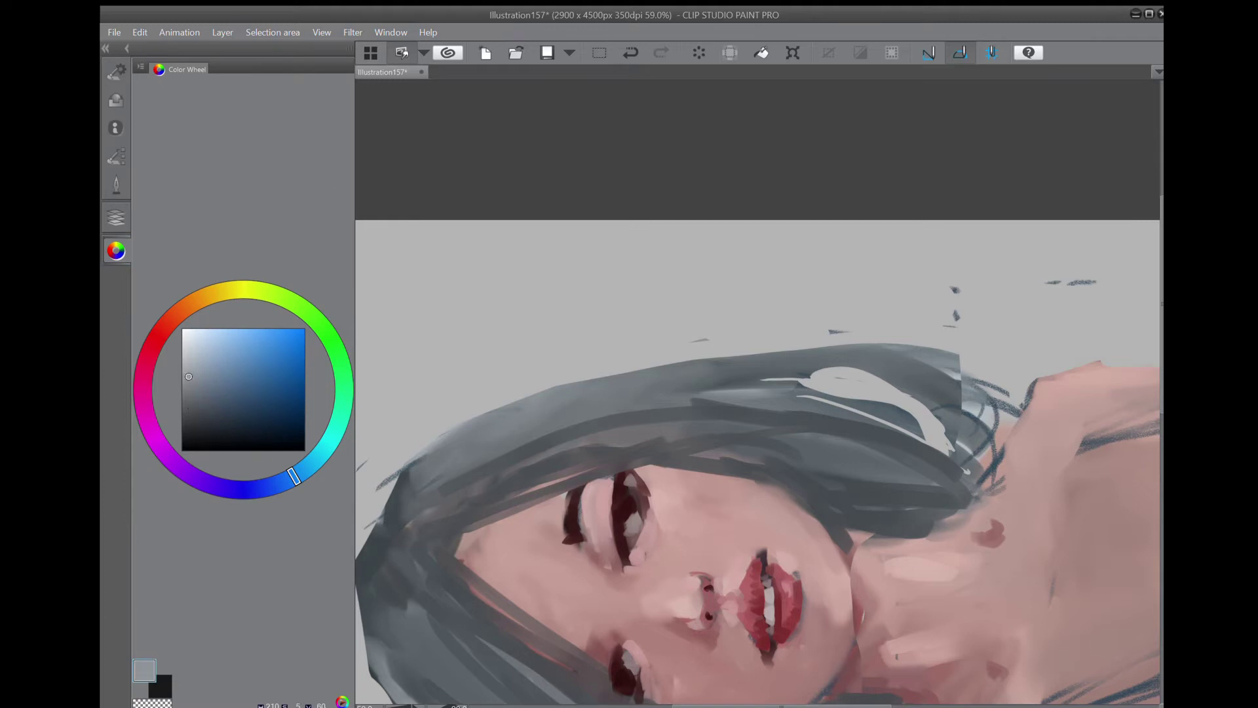
{"action": "left_click", "coordinate": [161, 330]}
{"action": "mouse_move", "coordinate": [627, 509]}
{"action": "left_mouse_down"}
{"action": "mouse_move", "coordinate": [626, 534]}
{"action": "mouse_move", "coordinate": [637, 508]}
{"action": "mouse_move", "coordinate": [619, 554]}
{"action": "left_mouse_up"}
{"action": "left_click_drag", "start_coordinate": [622, 659], "coordinate": [636, 687]}
Outline the fully visible eye with a very dark red and shade its surrounding lids in a muted red.
{"action": "left_click", "coordinate": [277, 428]}
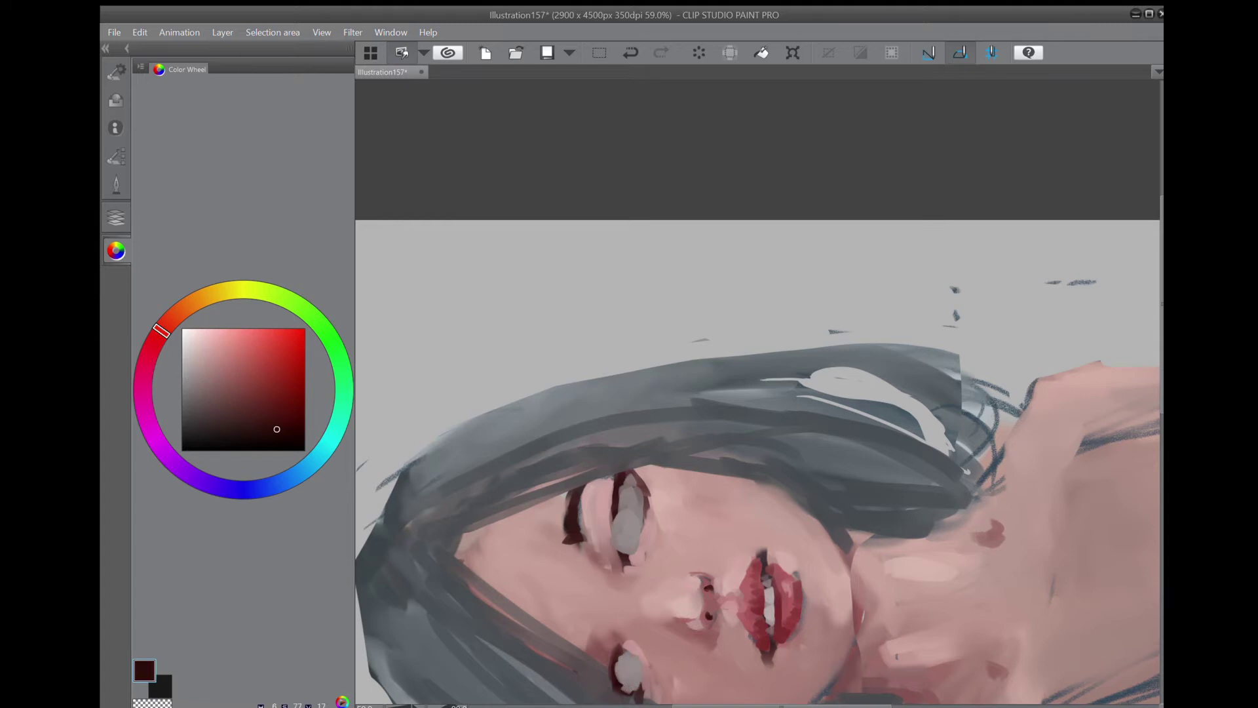
{"action": "mouse_move", "coordinate": [633, 483]}
{"action": "left_mouse_down"}
{"action": "mouse_move", "coordinate": [610, 533]}
{"action": "mouse_move", "coordinate": [630, 499]}
{"action": "mouse_move", "coordinate": [613, 479]}
{"action": "mouse_move", "coordinate": [644, 473]}
{"action": "mouse_move", "coordinate": [652, 538]}
{"action": "mouse_move", "coordinate": [604, 503]}
{"action": "mouse_move", "coordinate": [603, 546]}
{"action": "left_mouse_up"}
{"action": "left_click", "coordinate": [228, 376]}
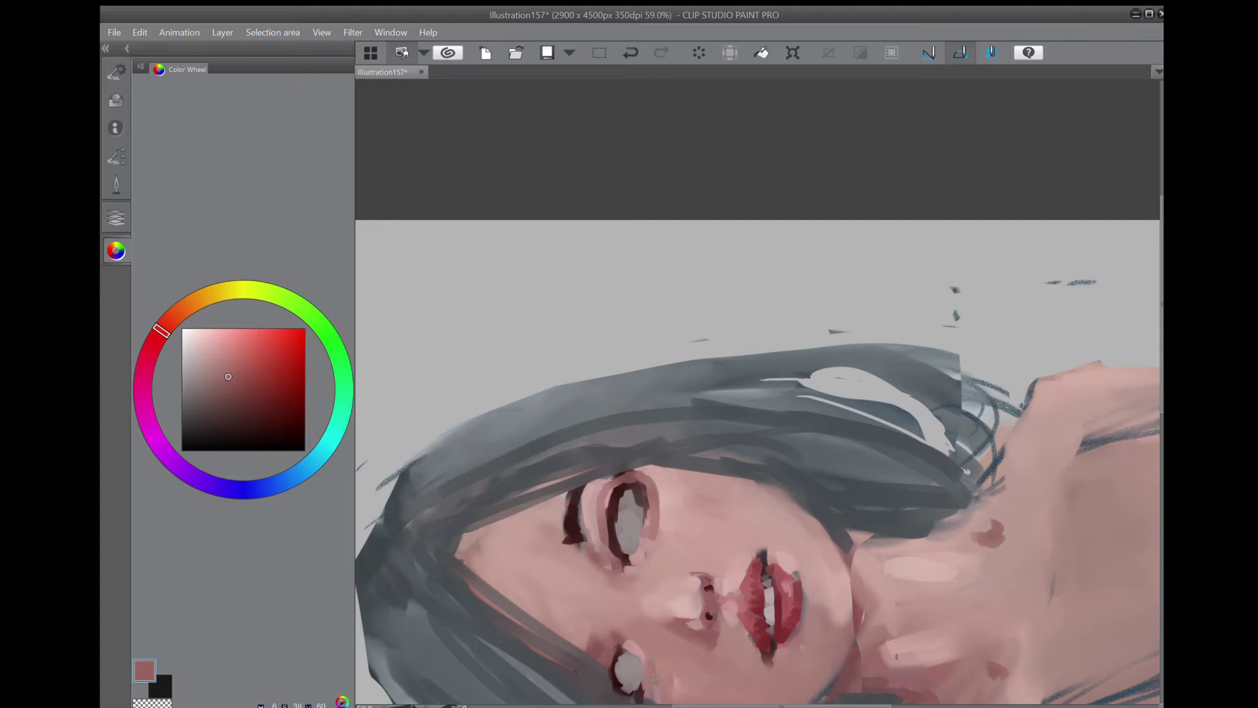
Refine the nose wings with muted red and light pink, and lighten the lids of the fully visible eye.
{"action": "left_click_drag", "start_coordinate": [688, 574], "coordinate": [701, 568]}
{"action": "left_click", "coordinate": [212, 344]}
{"action": "left_click_drag", "start_coordinate": [680, 630], "coordinate": [698, 623]}
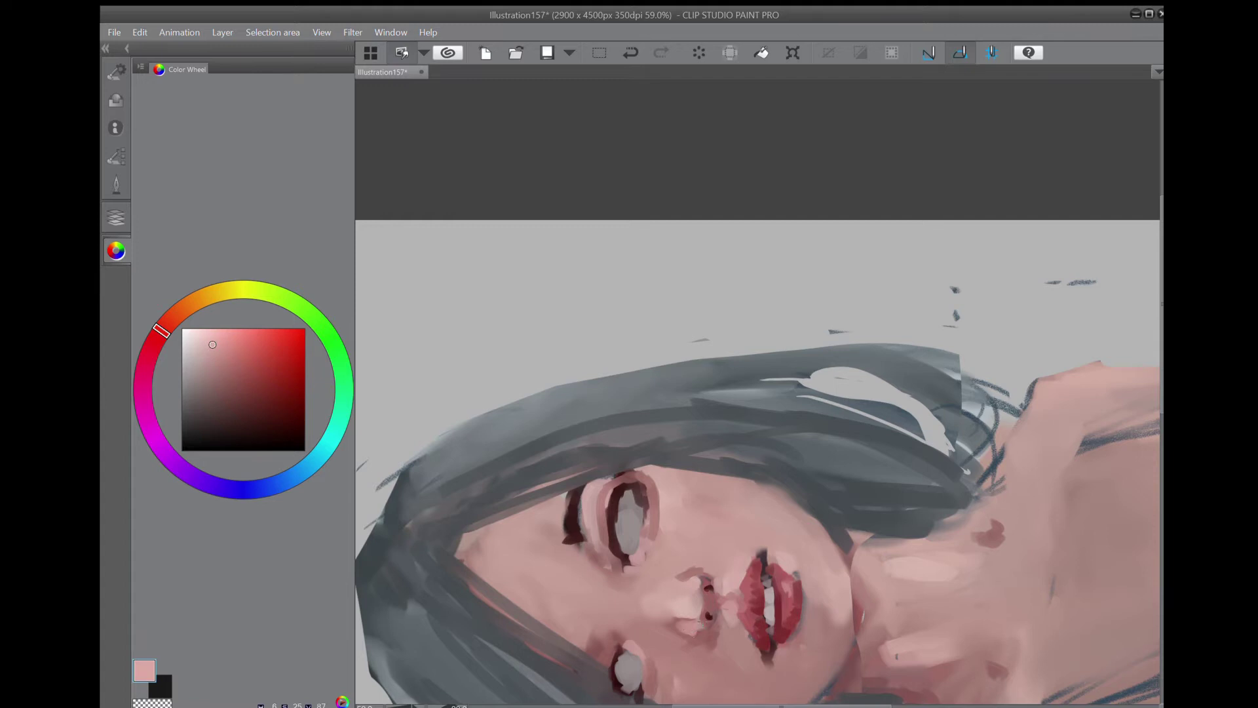
{"action": "left_click_drag", "start_coordinate": [603, 496], "coordinate": [604, 541]}
{"action": "mouse_move", "coordinate": [604, 483]}
{"action": "left_mouse_down"}
{"action": "mouse_move", "coordinate": [621, 531]}
{"action": "mouse_move", "coordinate": [644, 522]}
{"action": "mouse_move", "coordinate": [646, 492]}
{"action": "mouse_move", "coordinate": [631, 567]}
{"action": "left_mouse_up"}
Choose a very dark red, paint the iris in each eye and strengthen the upper lash lines.
{"action": "left_click", "coordinate": [282, 433]}
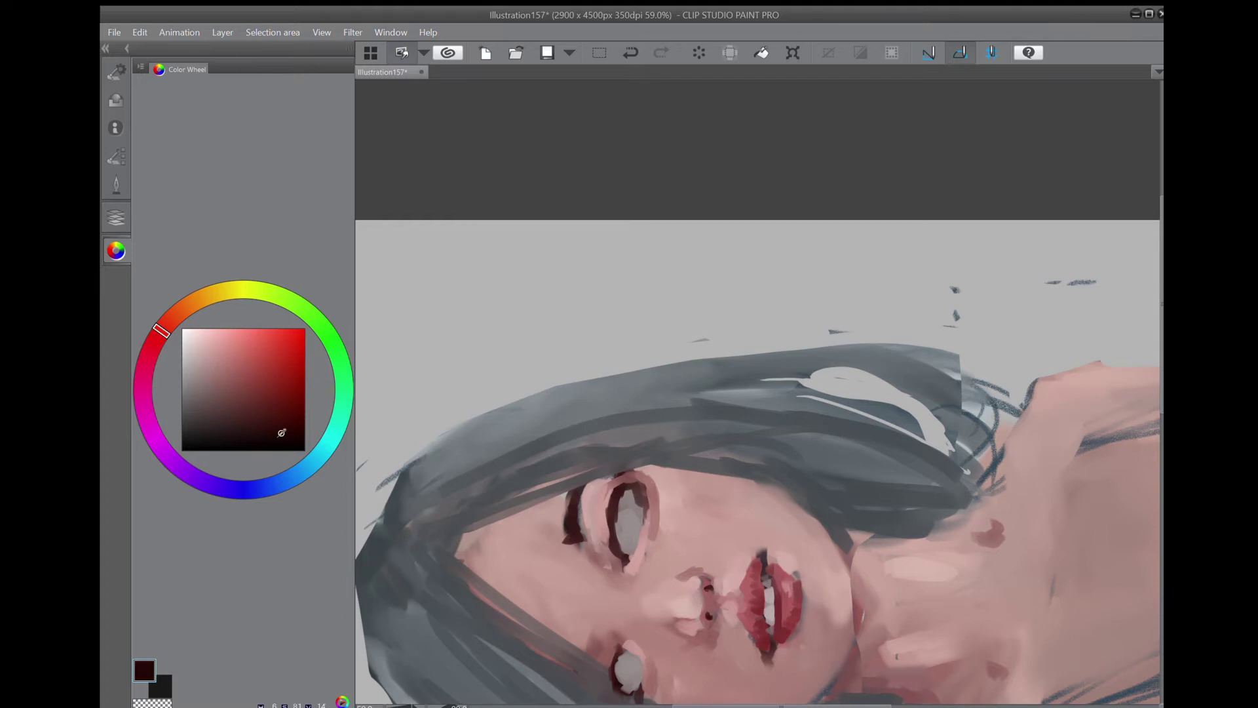
{"action": "left_click_drag", "start_coordinate": [625, 510], "coordinate": [626, 524]}
{"action": "left_click_drag", "start_coordinate": [622, 675], "coordinate": [627, 688]}
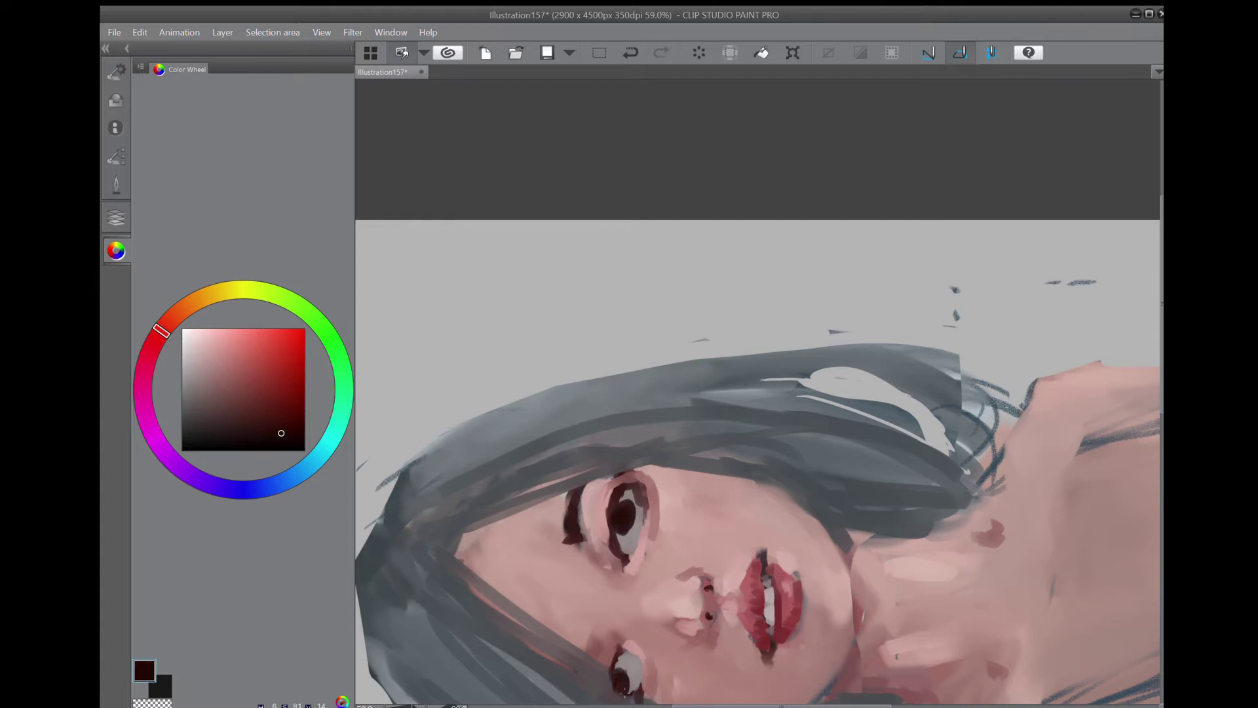
{"action": "mouse_move", "coordinate": [624, 524]}
{"action": "left_mouse_down"}
{"action": "mouse_move", "coordinate": [630, 503]}
{"action": "mouse_move", "coordinate": [608, 487]}
{"action": "mouse_move", "coordinate": [623, 568]}
{"action": "mouse_move", "coordinate": [610, 522]}
{"action": "left_mouse_up"}
{"action": "left_click_drag", "start_coordinate": [618, 657], "coordinate": [602, 680]}
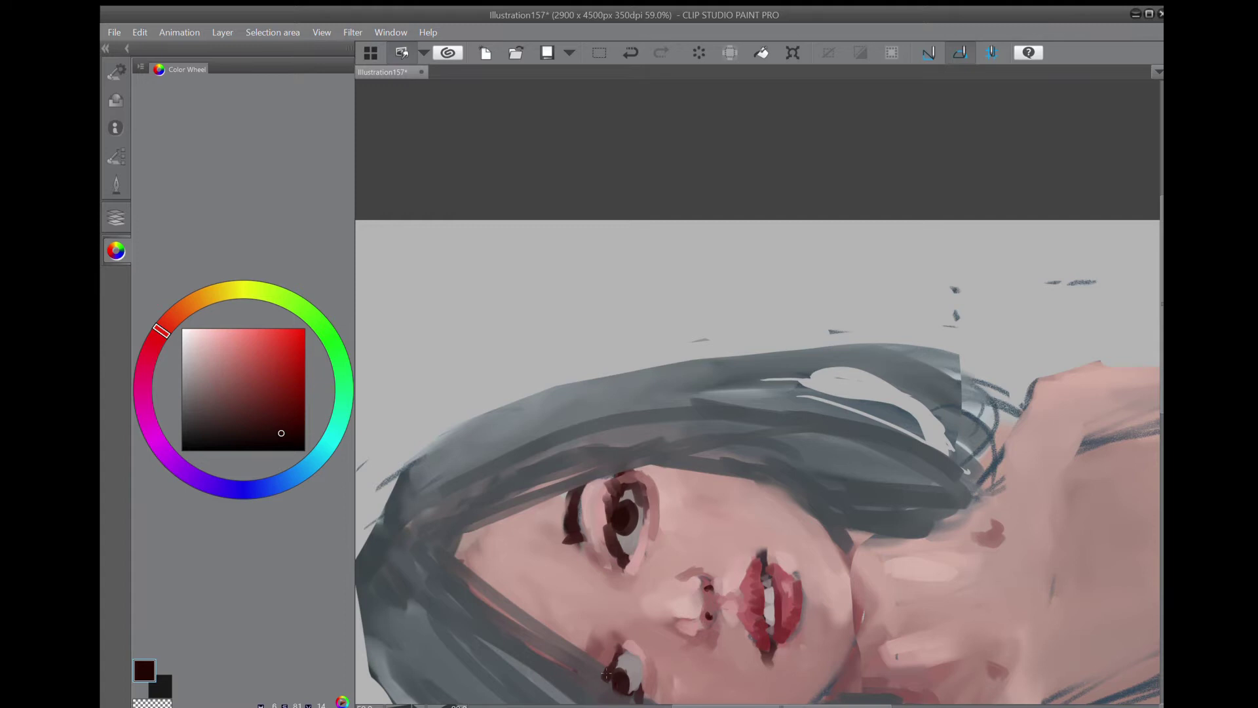
Refine the fully visible eye's corners, white and lids with pink and light grey touches.
{"action": "left_click", "coordinate": [239, 346]}
{"action": "left_click_drag", "start_coordinate": [624, 559], "coordinate": [630, 549]}
{"action": "left_click_drag", "start_coordinate": [630, 496], "coordinate": [635, 483]}
{"action": "left_click", "coordinate": [188, 383]}
{"action": "mouse_move", "coordinate": [617, 524]}
{"action": "left_mouse_down"}
{"action": "mouse_move", "coordinate": [622, 545]}
{"action": "mouse_move", "coordinate": [620, 498]}
{"action": "left_mouse_up"}
{"action": "left_click", "coordinate": [227, 360]}
{"action": "left_click", "coordinate": [608, 581], "text": "alt"}
Set the Blend tool's brush size to 53.6 and soften the lids and skin around both eyes.
{"action": "mouse_move", "coordinate": [631, 646]}
{"action": "left_mouse_down"}
{"action": "mouse_move", "coordinate": [498, 353]}
{"action": "mouse_move", "coordinate": [563, 415]}
{"action": "mouse_move", "coordinate": [582, 306]}
{"action": "mouse_move", "coordinate": [705, 205]}
{"action": "mouse_move", "coordinate": [676, 261]}
{"action": "left_mouse_up"}
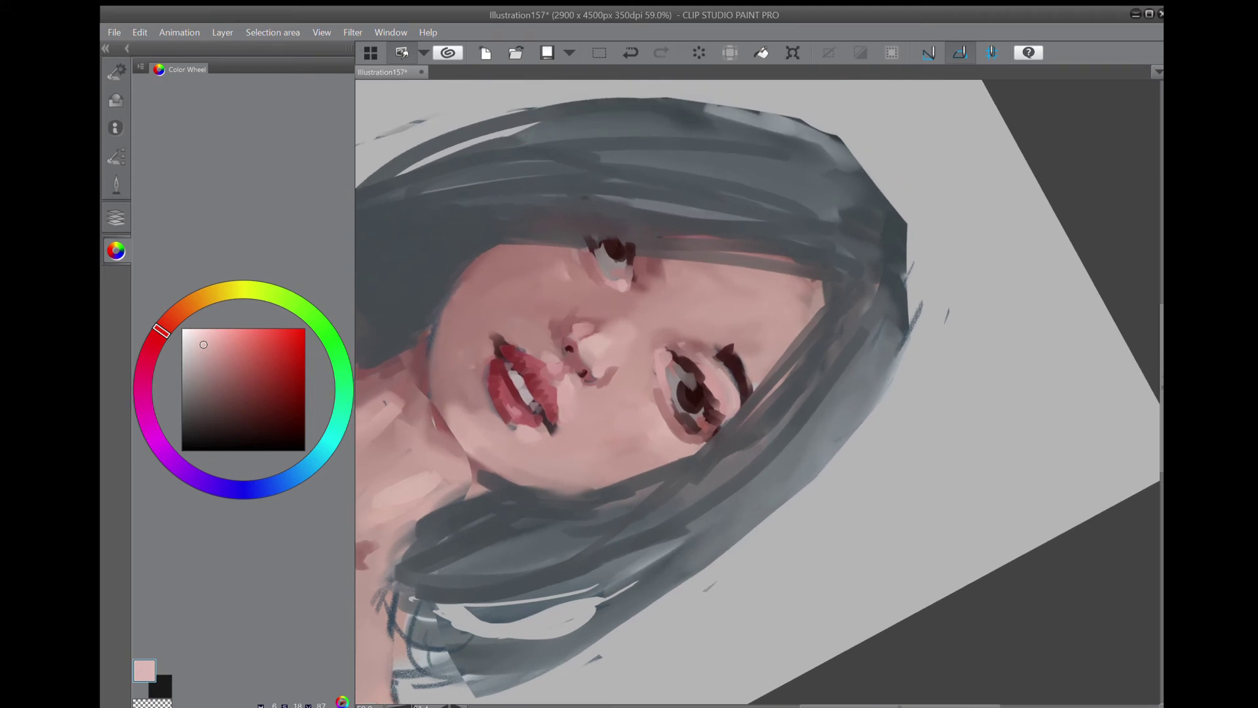
{"action": "left_click", "coordinate": [116, 185]}
{"action": "left_click", "coordinate": [184, 440]}
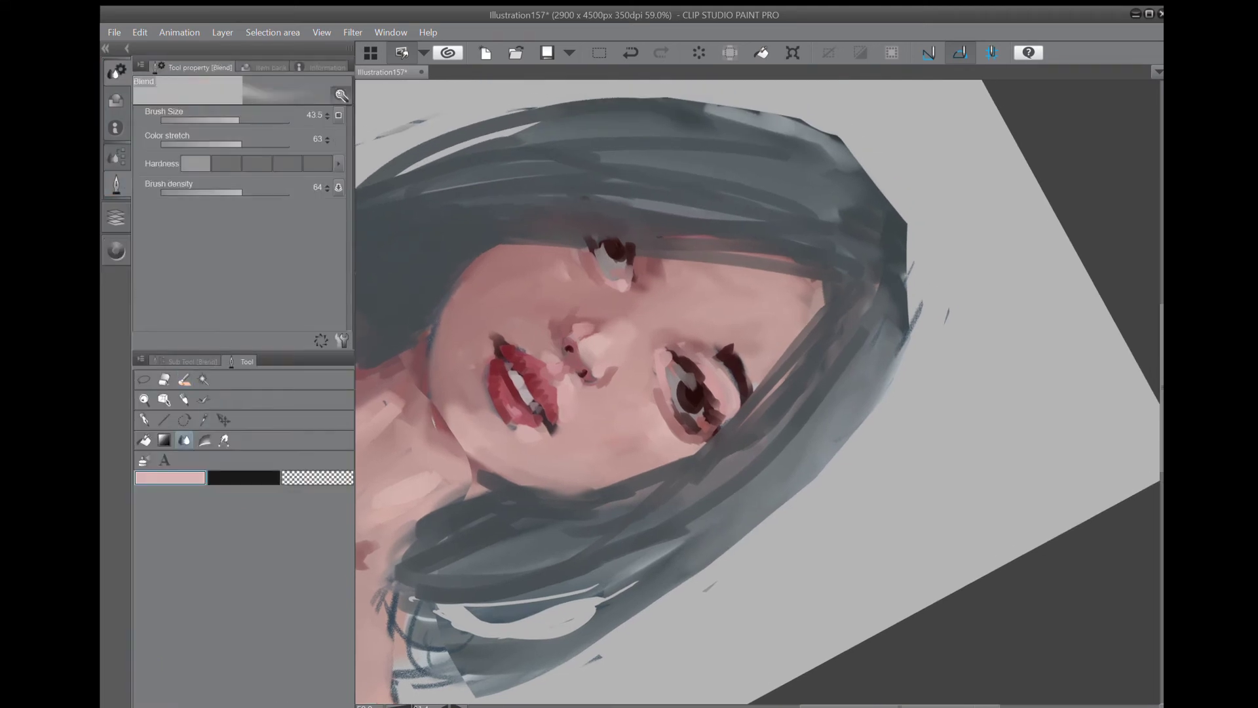
{"action": "key", "text": "ctrl+z"}
{"action": "left_click", "coordinate": [227, 120]}
{"action": "left_click", "coordinate": [242, 120]}
{"action": "mouse_move", "coordinate": [656, 407]}
{"action": "left_mouse_down"}
{"action": "mouse_move", "coordinate": [678, 437]}
{"action": "mouse_move", "coordinate": [706, 433]}
{"action": "left_mouse_up"}
{"action": "mouse_move", "coordinate": [711, 396]}
{"action": "left_mouse_down"}
{"action": "mouse_move", "coordinate": [712, 437]}
{"action": "mouse_move", "coordinate": [720, 399]}
{"action": "left_mouse_up"}
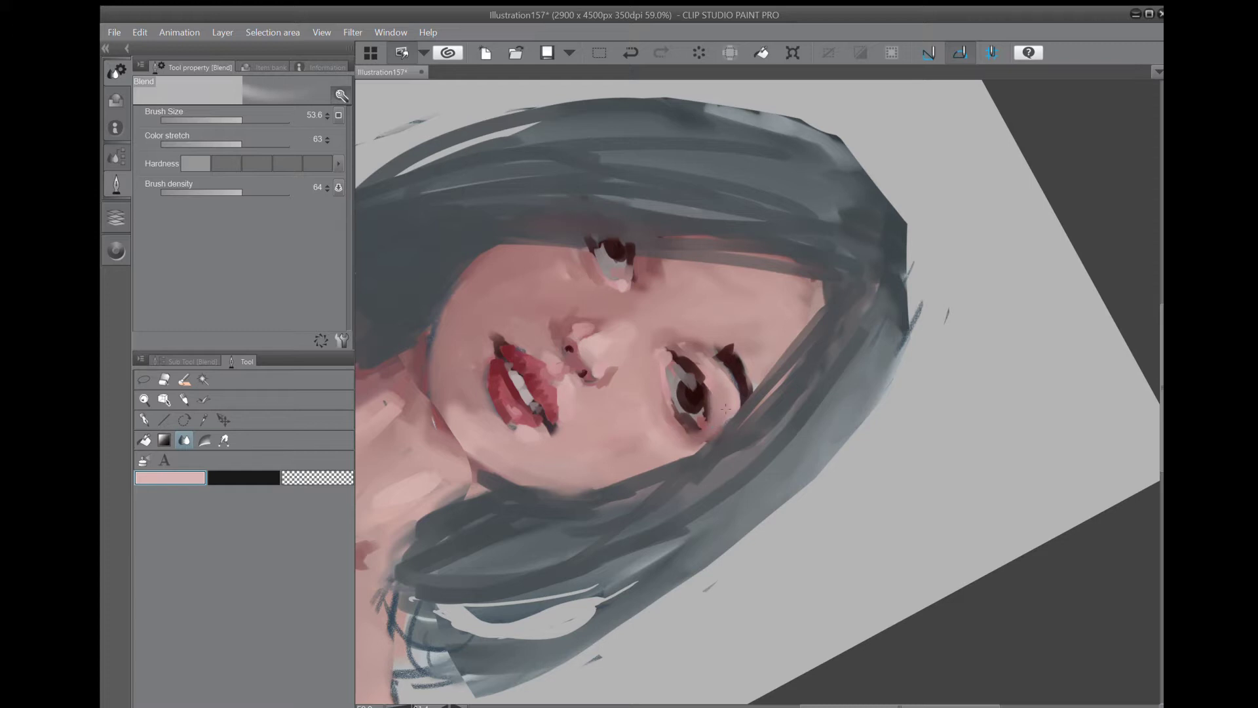
{"action": "left_click_drag", "start_coordinate": [667, 347], "coordinate": [682, 361]}
{"action": "mouse_move", "coordinate": [631, 278]}
{"action": "left_mouse_down"}
{"action": "mouse_move", "coordinate": [624, 289]}
{"action": "mouse_move", "coordinate": [601, 278]}
{"action": "left_mouse_up"}
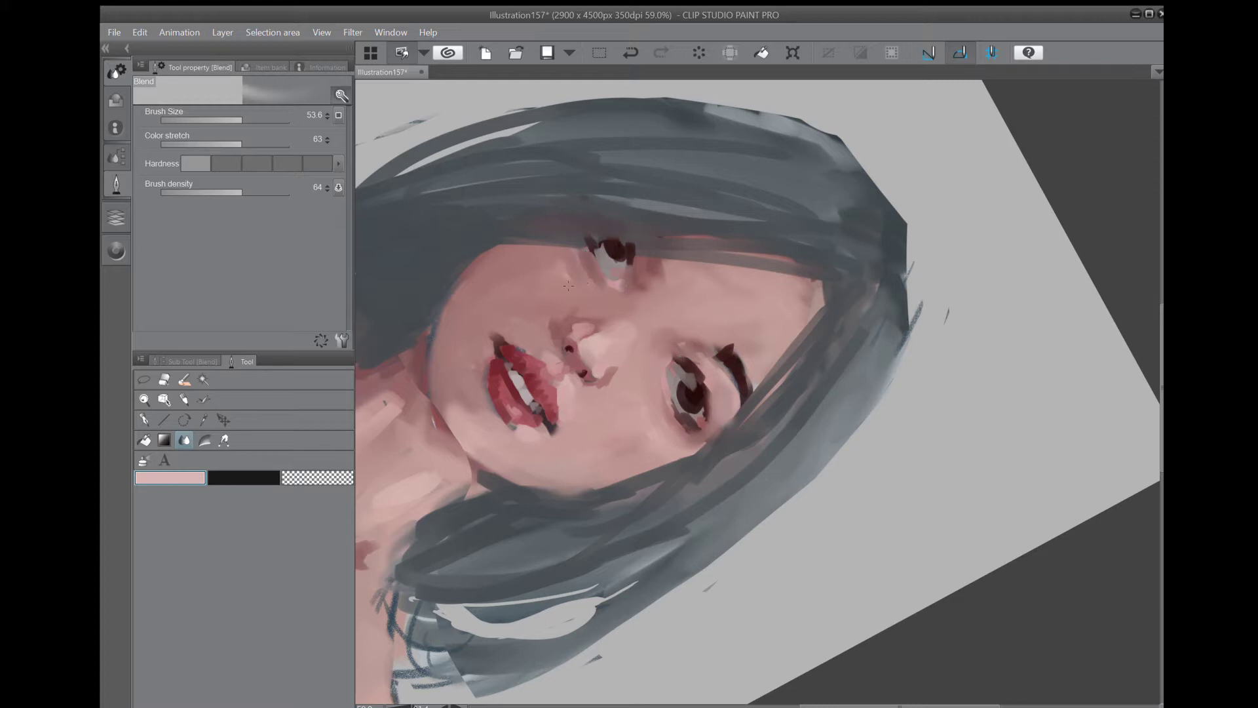
Reduce the Blend brush size to 15.9 and soften the irises and eye whites inside both eyes.
{"action": "left_click_drag", "start_coordinate": [643, 347], "coordinate": [756, 391], "text": "ctrl+alt"}
{"action": "mouse_move", "coordinate": [617, 256]}
{"action": "left_mouse_down"}
{"action": "mouse_move", "coordinate": [604, 253]}
{"action": "mouse_move", "coordinate": [608, 266]}
{"action": "left_mouse_up"}
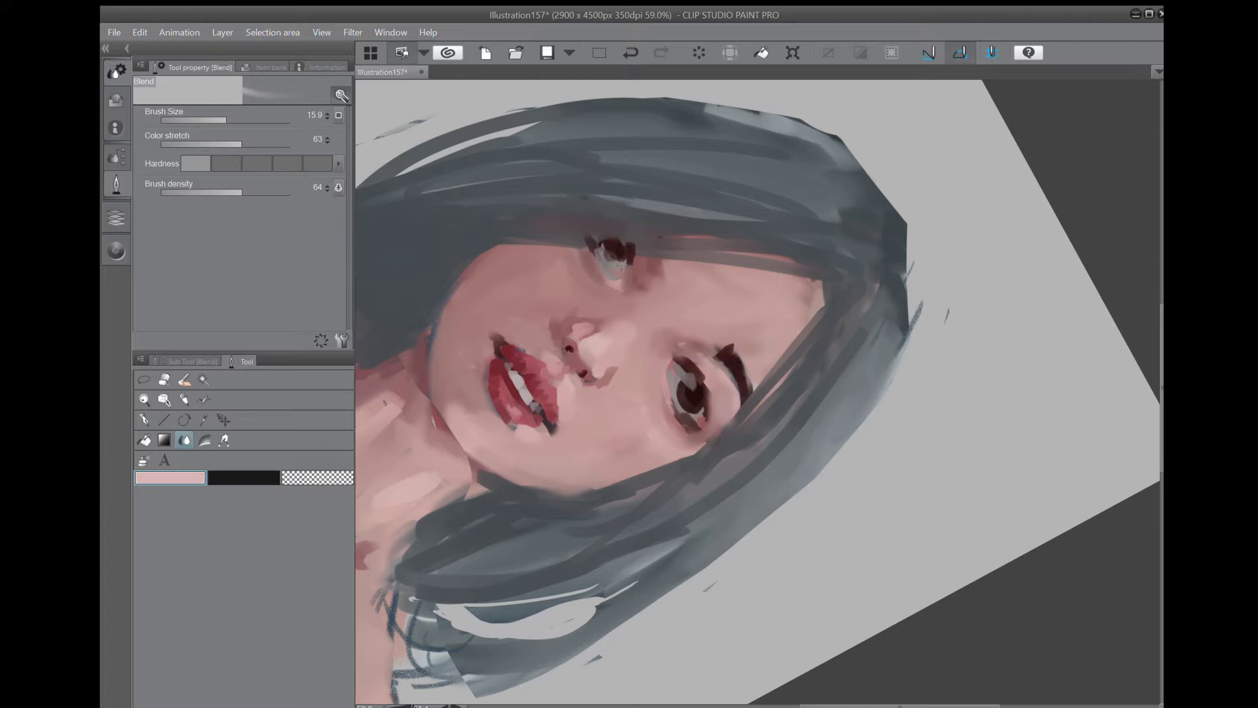
{"action": "mouse_move", "coordinate": [669, 338]}
{"action": "left_mouse_down"}
{"action": "mouse_move", "coordinate": [681, 385]}
{"action": "mouse_move", "coordinate": [694, 387]}
{"action": "mouse_move", "coordinate": [684, 375]}
{"action": "mouse_move", "coordinate": [684, 396]}
{"action": "left_mouse_up"}
{"action": "key", "text": "ctrl+z"}
{"action": "mouse_move", "coordinate": [600, 245]}
{"action": "left_mouse_down"}
{"action": "mouse_move", "coordinate": [606, 263]}
{"action": "mouse_move", "coordinate": [623, 255]}
{"action": "mouse_move", "coordinate": [601, 254]}
{"action": "left_mouse_up"}
{"action": "key", "text": "ctrl+minus"}
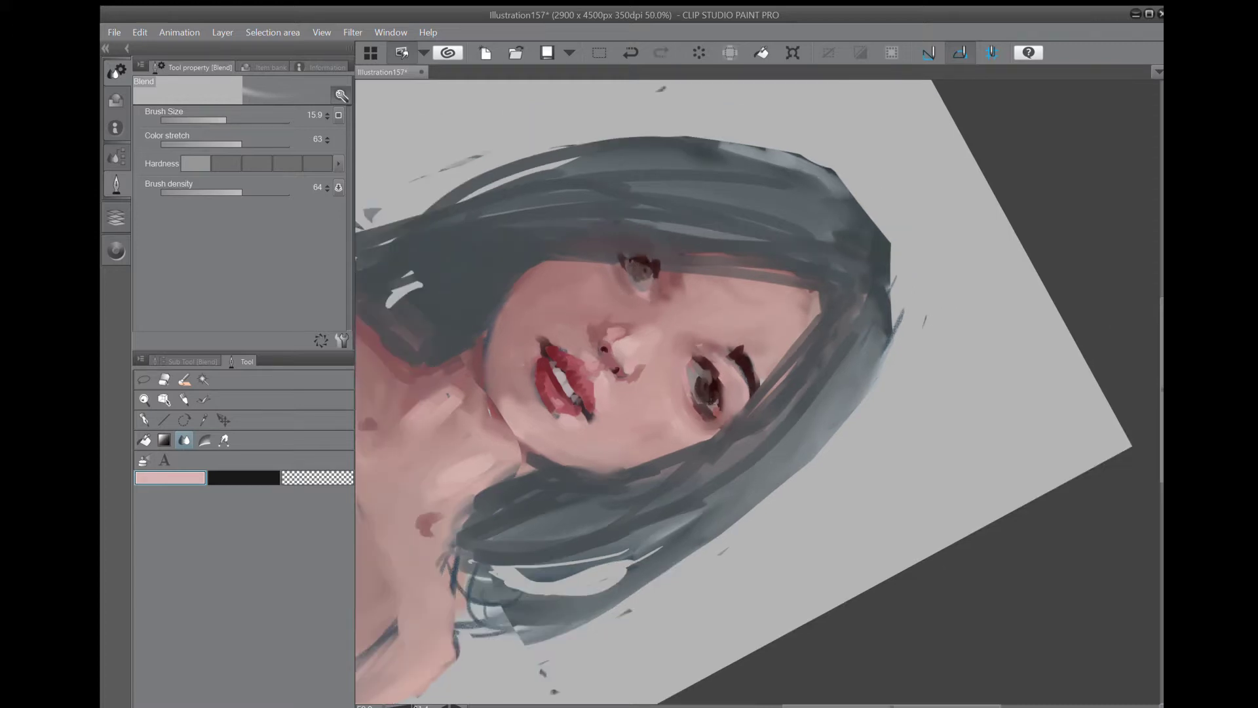
{"action": "key", "text": "ctrl+0"}
{"action": "key", "text": "ctrl+at"}
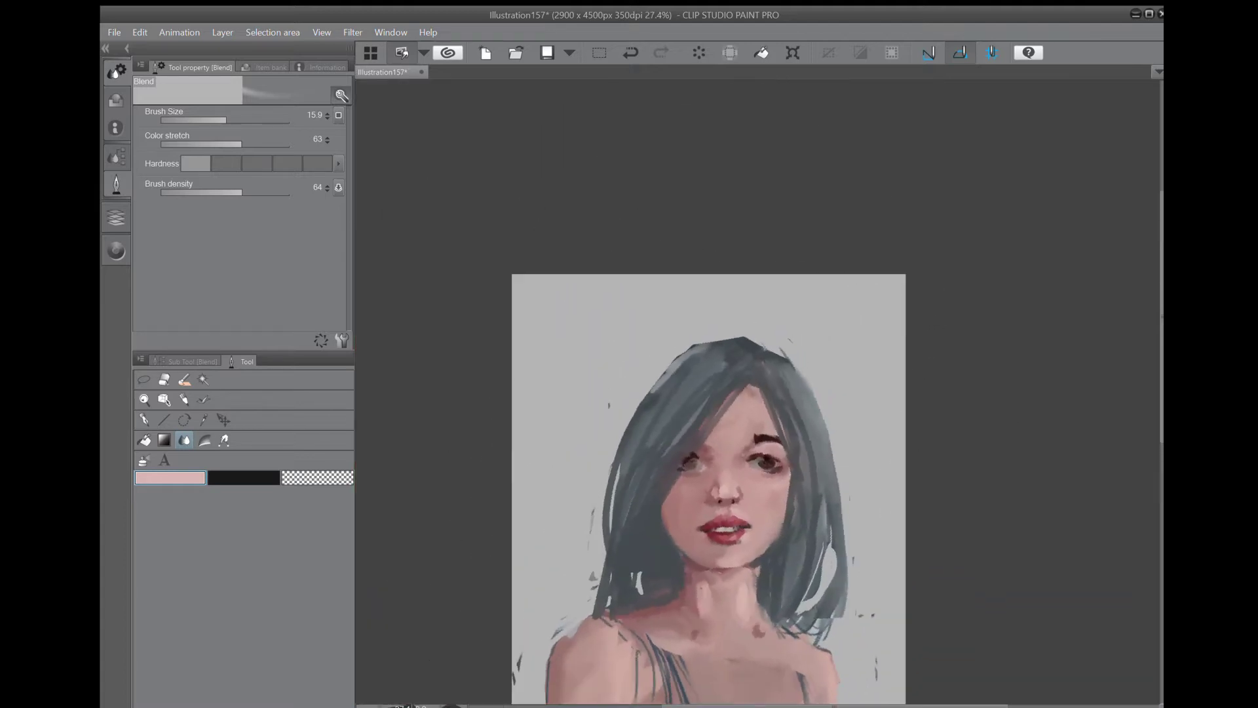
Soften the lips, the mouth corners and the skin beside the nostril with the Blend tool.
{"action": "key", "text": "minus"}
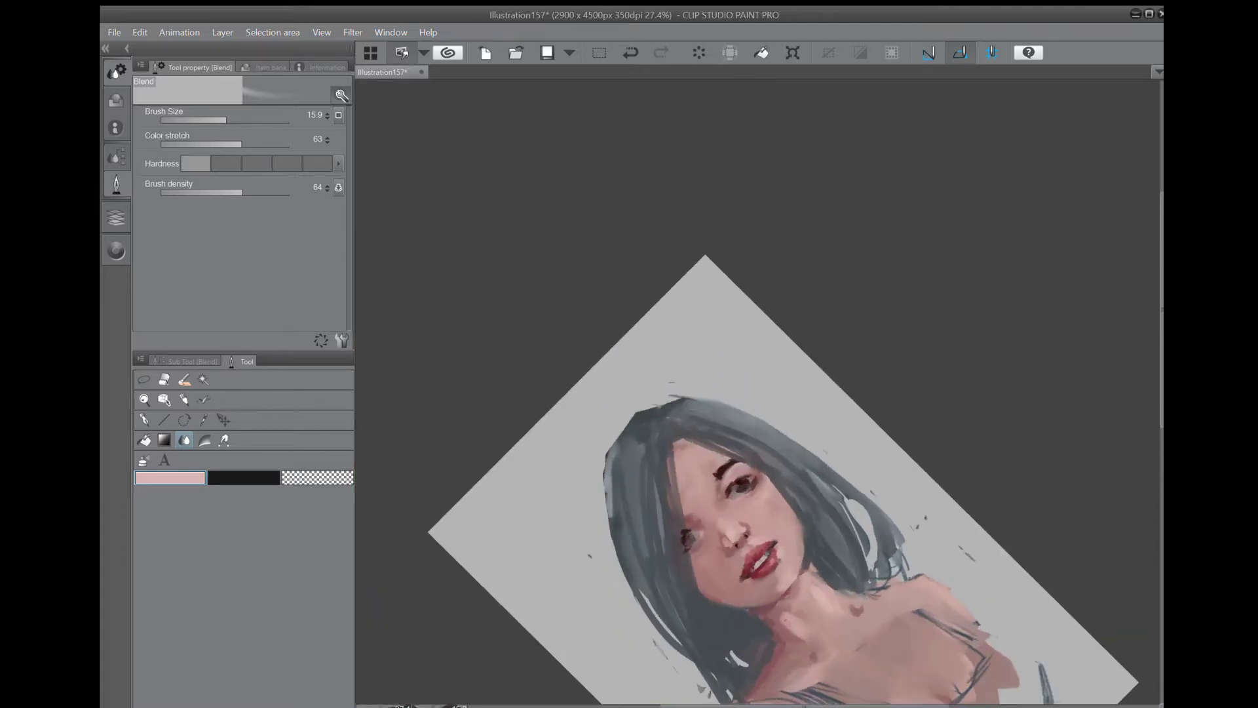
{"action": "scroll", "coordinate": [738, 453], "scroll_direction": "up", "scroll_amount": 5}
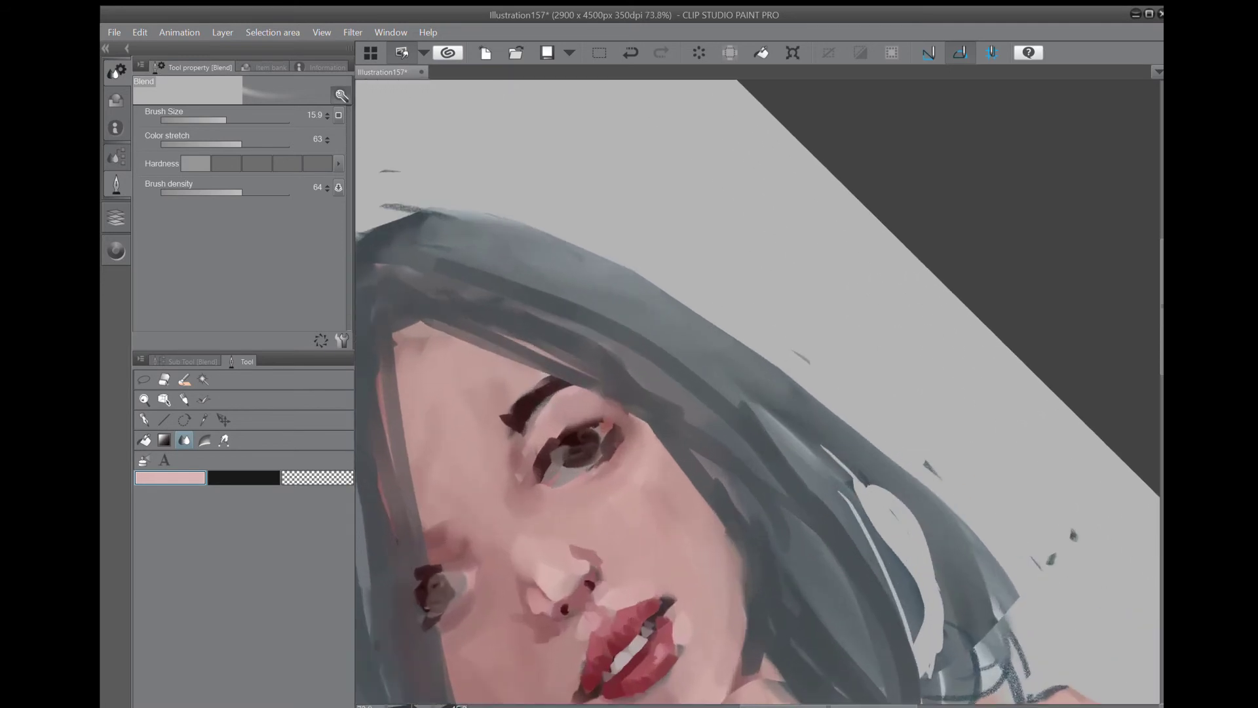
{"action": "left_click_drag", "start_coordinate": [659, 564], "coordinate": [650, 519]}
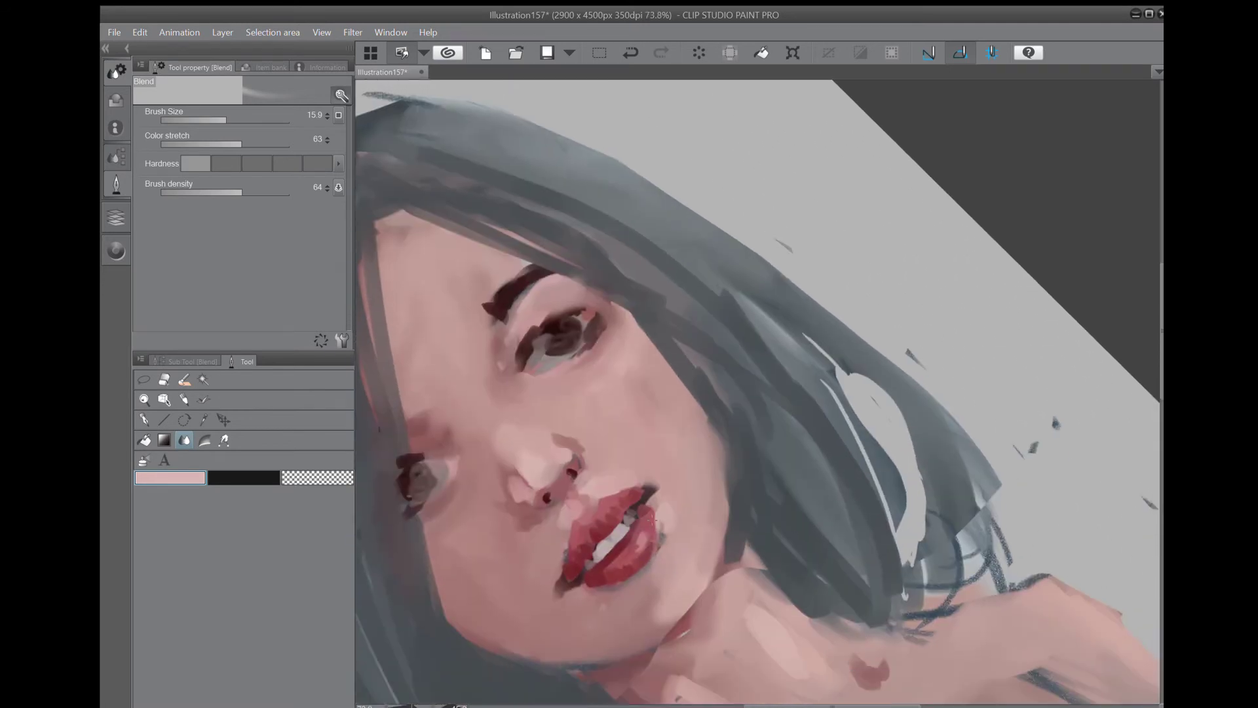
{"action": "mouse_move", "coordinate": [650, 567]}
{"action": "left_mouse_down"}
{"action": "mouse_move", "coordinate": [642, 547]}
{"action": "mouse_move", "coordinate": [623, 560]}
{"action": "left_mouse_up"}
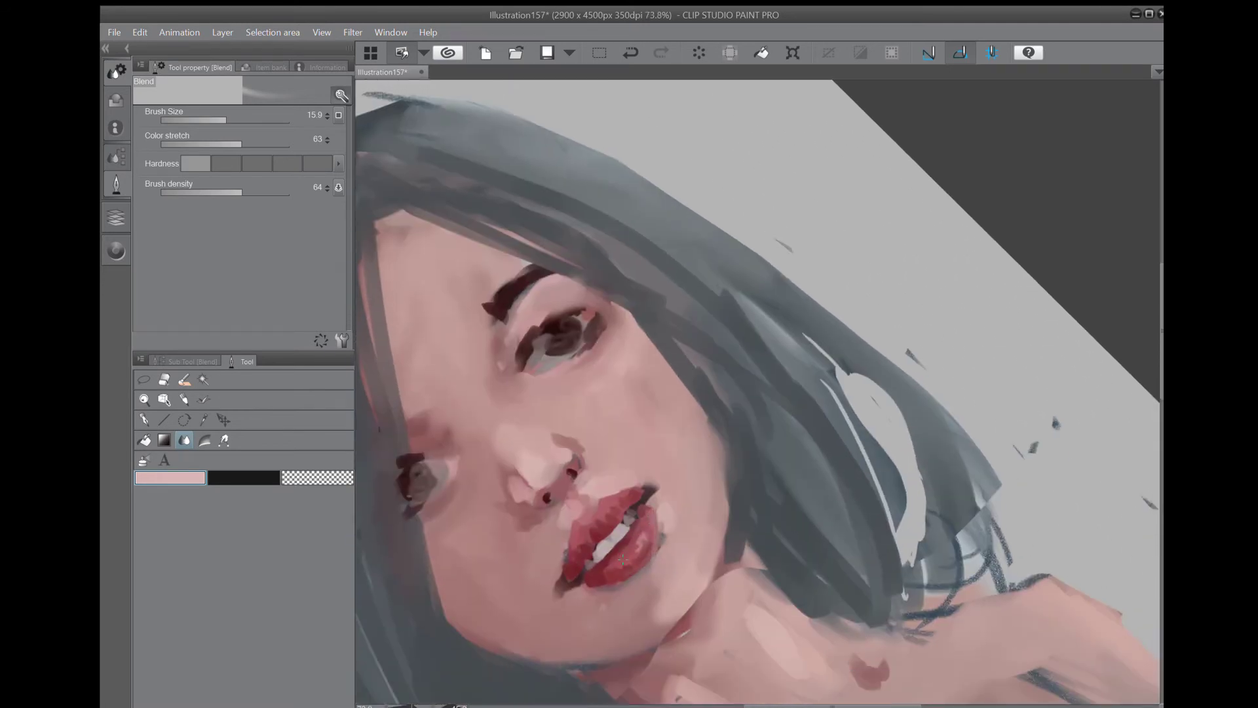
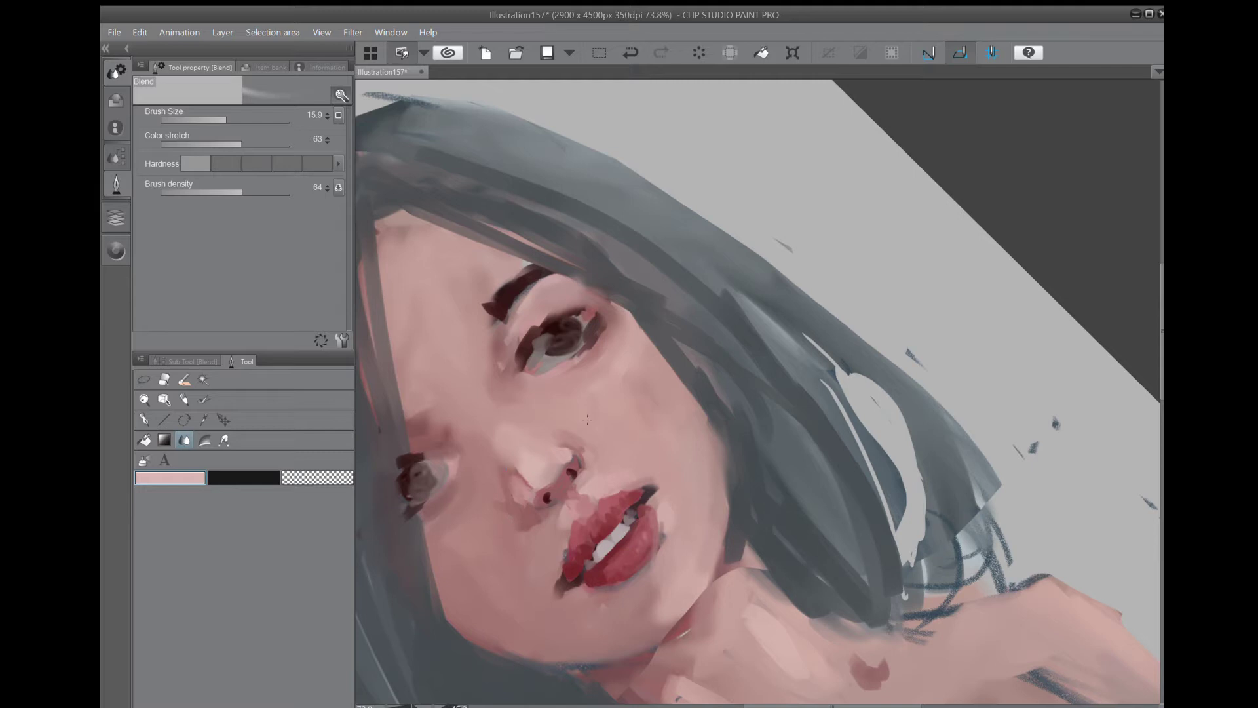
{"action": "mouse_move", "coordinate": [565, 562]}
{"action": "left_mouse_down"}
{"action": "mouse_move", "coordinate": [561, 588]}
{"action": "mouse_move", "coordinate": [560, 552]}
{"action": "left_mouse_up"}
{"action": "mouse_move", "coordinate": [590, 538]}
{"action": "left_mouse_down"}
{"action": "mouse_move", "coordinate": [645, 495]}
{"action": "mouse_move", "coordinate": [655, 508]}
{"action": "mouse_move", "coordinate": [607, 575]}
{"action": "mouse_move", "coordinate": [657, 554]}
{"action": "mouse_move", "coordinate": [669, 521]}
{"action": "mouse_move", "coordinate": [649, 563]}
{"action": "left_mouse_up"}
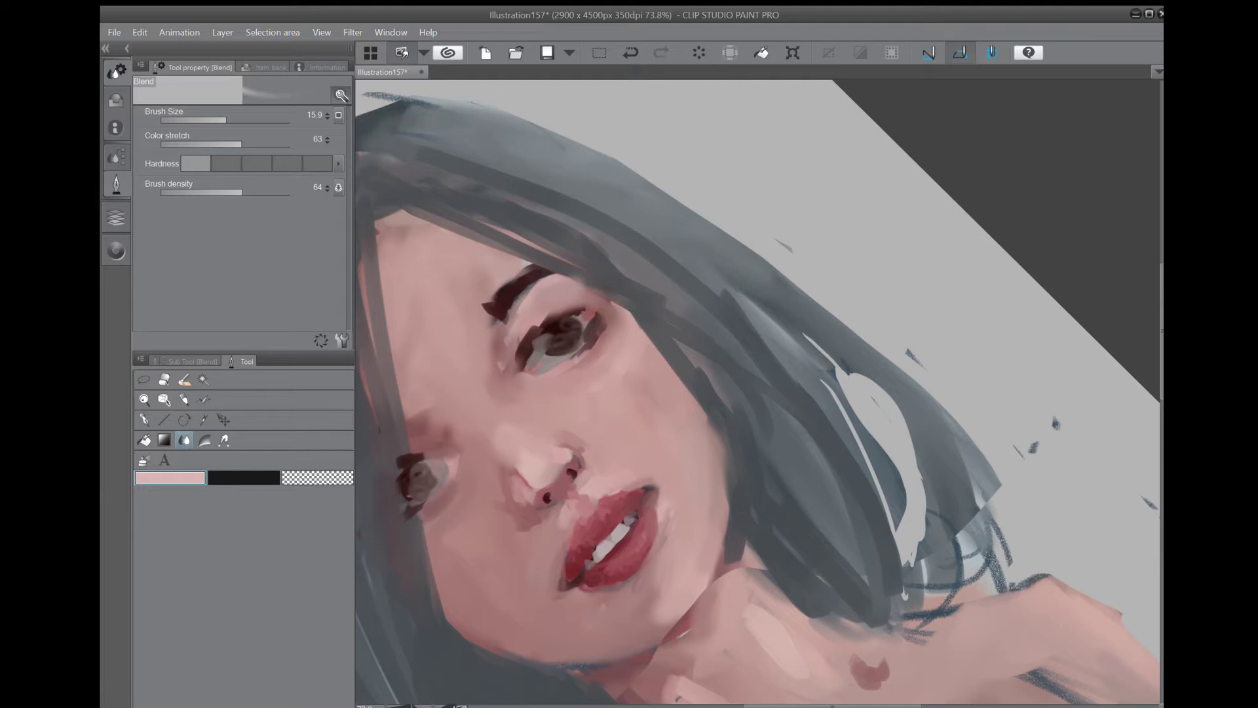
Sample a muted colour from the fully visible eye and brush it over the eye white and iris.
{"action": "scroll", "coordinate": [541, 300], "scroll_direction": "down", "scroll_amount": 3}
{"action": "left_click_drag", "start_coordinate": [541, 300], "coordinate": [753, 156]}
{"action": "left_click_drag", "start_coordinate": [629, 262], "coordinate": [607, 321]}
{"action": "scroll", "coordinate": [690, 329], "scroll_direction": "up", "scroll_amount": 3}
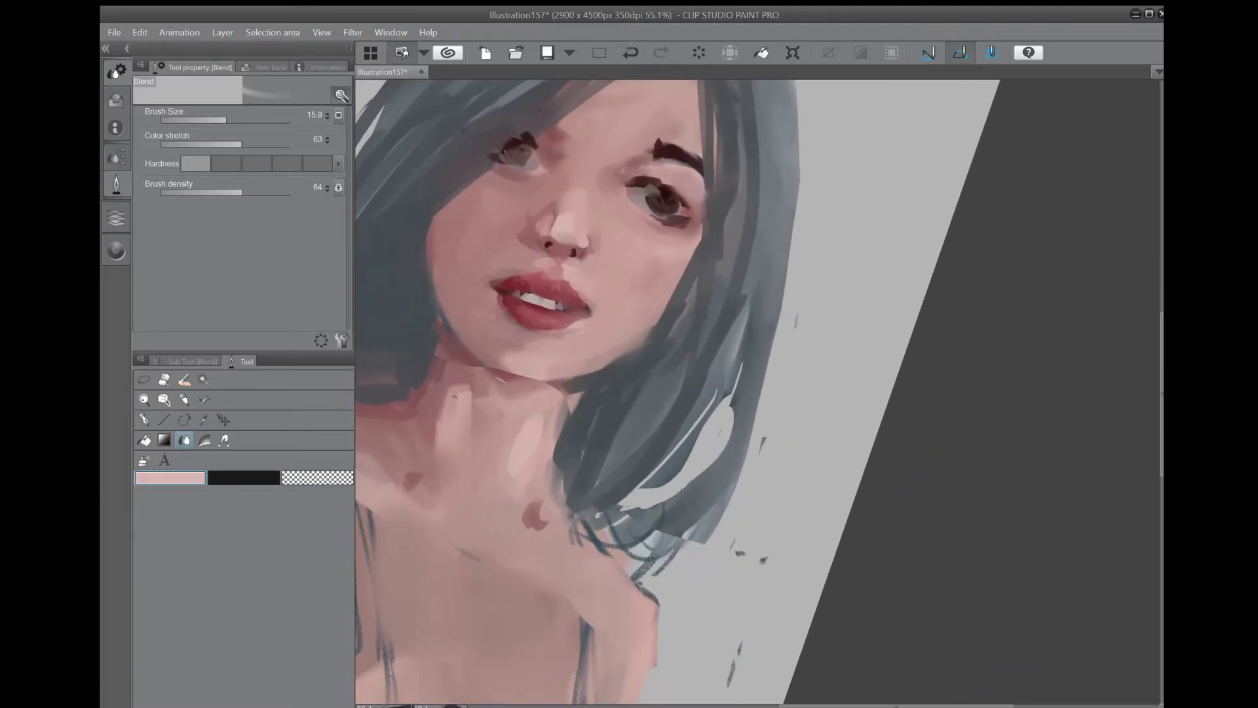
{"action": "left_click_drag", "start_coordinate": [690, 328], "coordinate": [659, 390]}
{"action": "left_click_drag", "start_coordinate": [632, 255], "coordinate": [519, 331]}
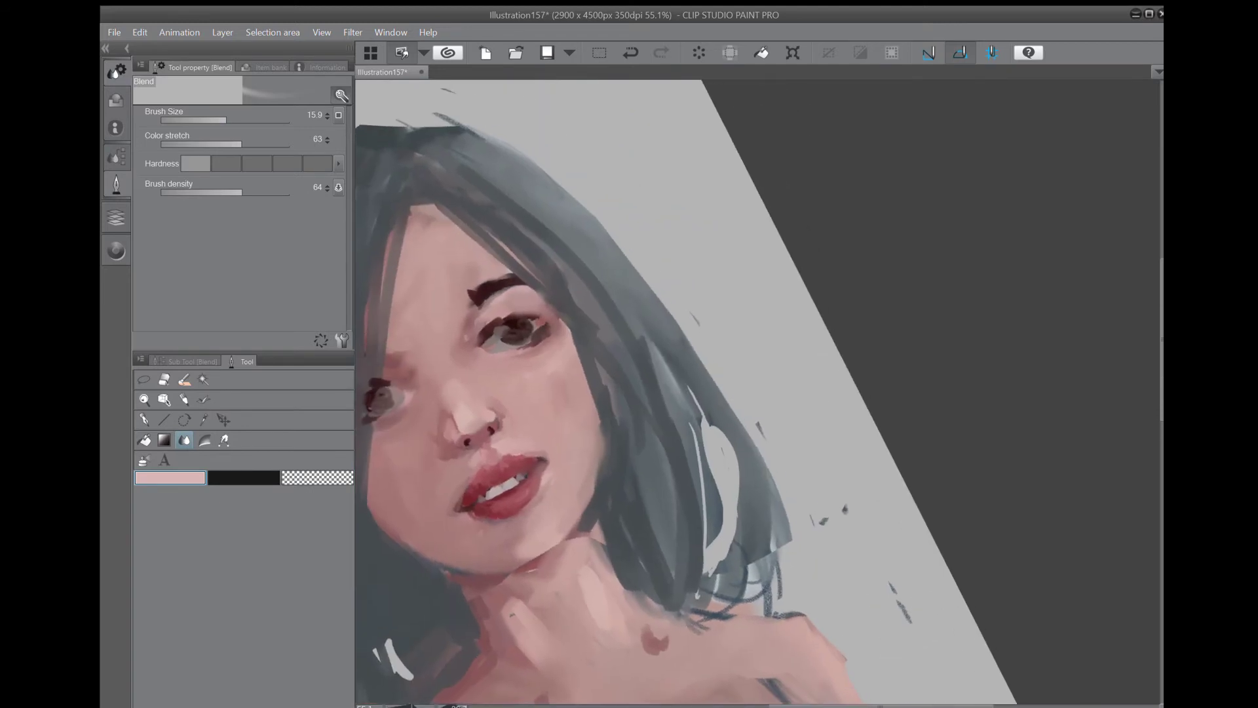
{"action": "key", "text": "i"}
{"action": "left_click", "coordinate": [498, 339]}
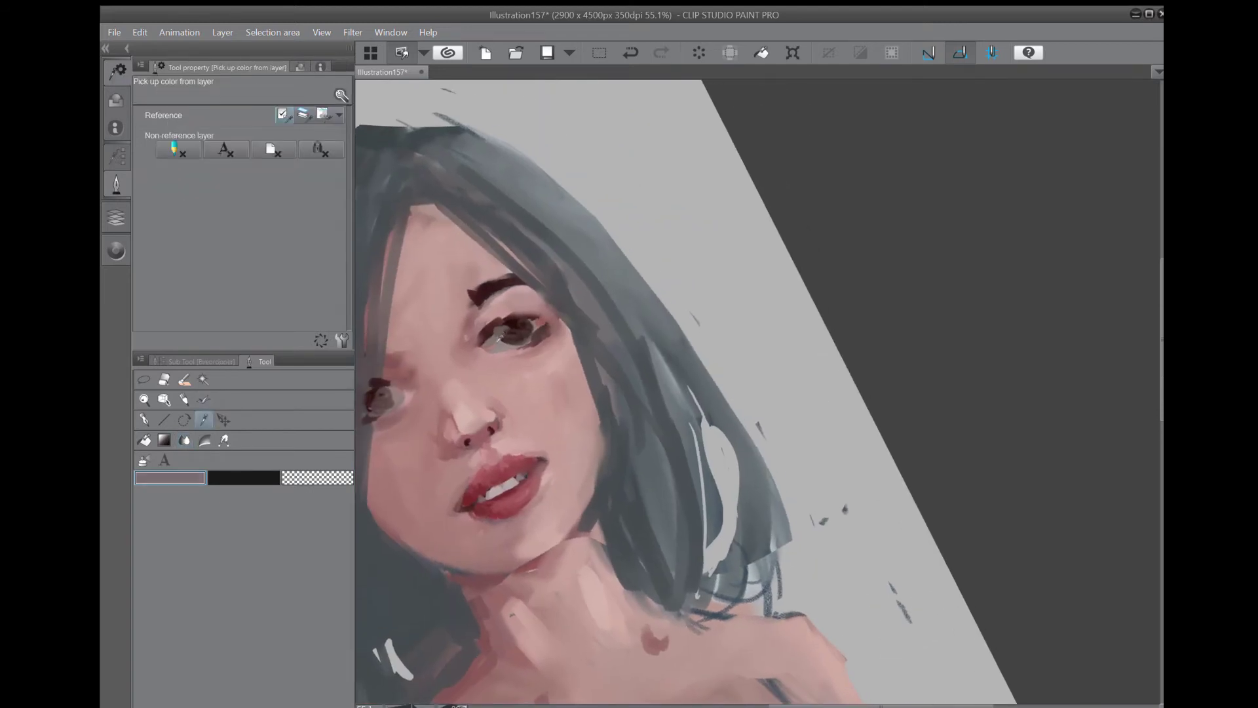
{"action": "key", "text": "b"}
{"action": "left_click_drag", "start_coordinate": [513, 326], "coordinate": [498, 325]}
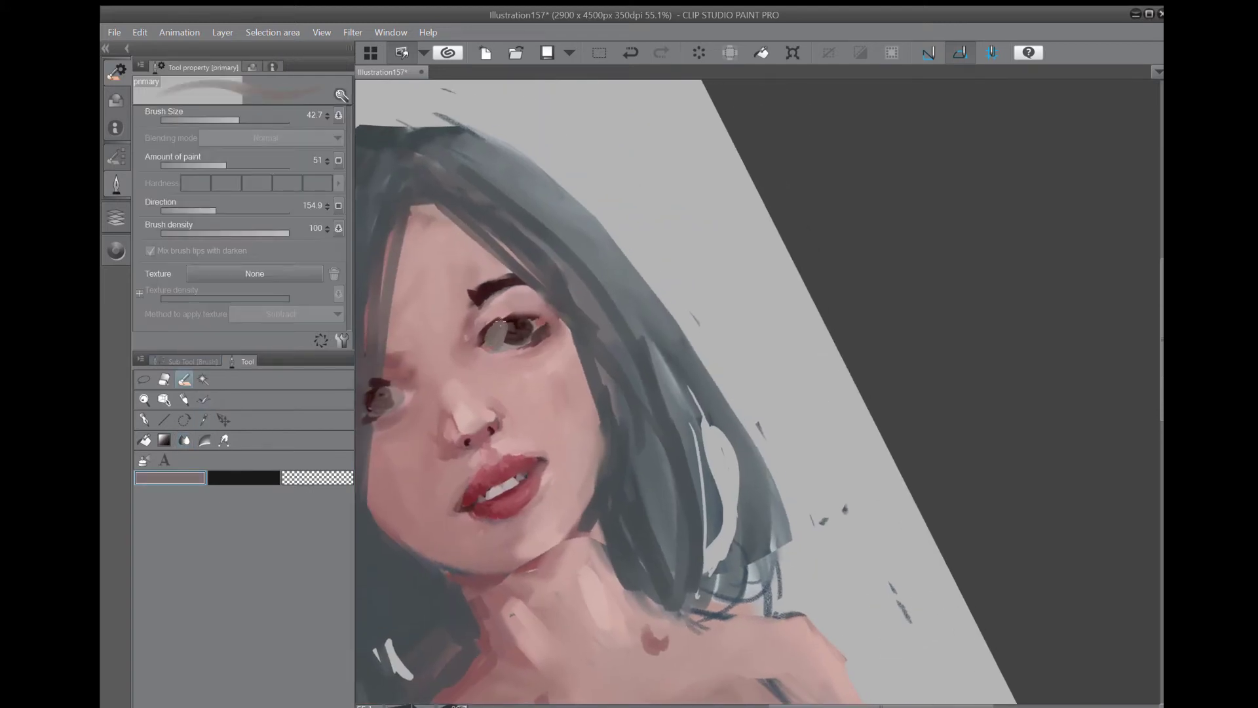
Choose a light warm grey and paint over the whole inside of both eyes.
{"action": "left_click", "coordinate": [254, 119]}
{"action": "left_click", "coordinate": [116, 251]}
{"action": "left_click", "coordinate": [188, 362]}
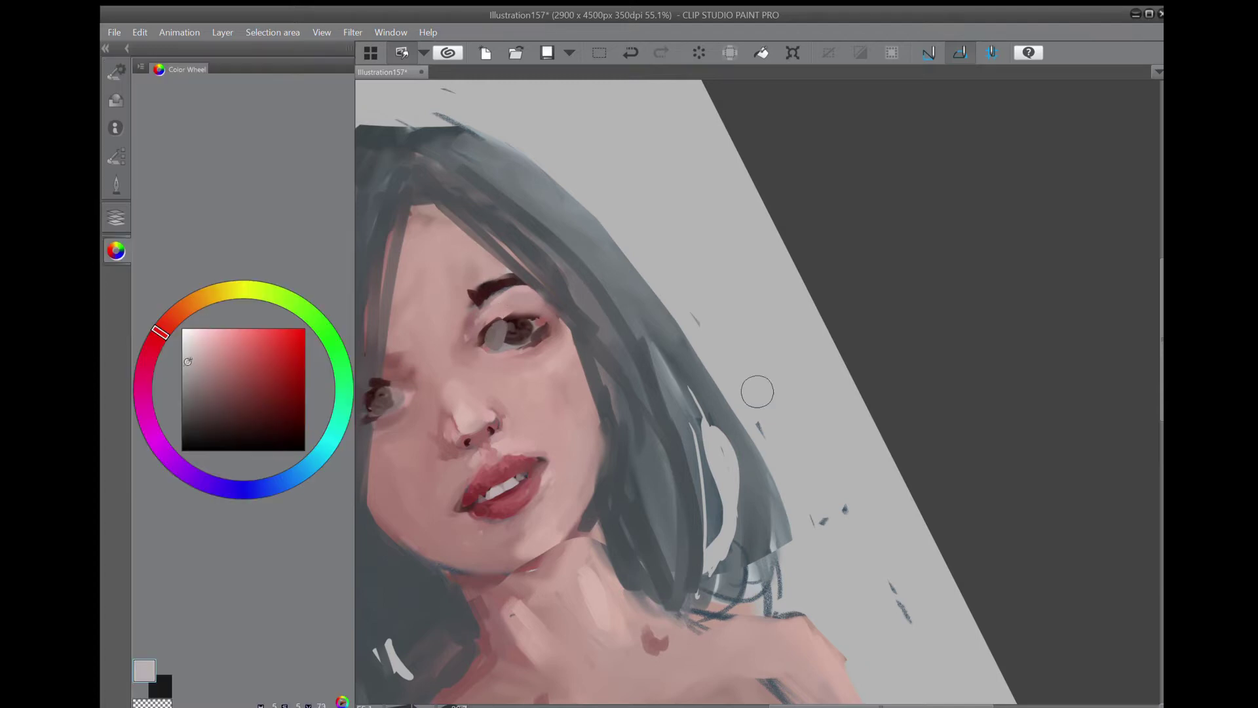
{"action": "mouse_move", "coordinate": [495, 334]}
{"action": "left_mouse_down"}
{"action": "mouse_move", "coordinate": [524, 318]}
{"action": "mouse_move", "coordinate": [488, 331]}
{"action": "mouse_move", "coordinate": [531, 347]}
{"action": "mouse_move", "coordinate": [504, 347]}
{"action": "mouse_move", "coordinate": [541, 321]}
{"action": "mouse_move", "coordinate": [534, 341]}
{"action": "left_mouse_up"}
{"action": "left_click_drag", "start_coordinate": [551, 290], "coordinate": [650, 277]}
{"action": "mouse_move", "coordinate": [481, 391]}
{"action": "left_mouse_down"}
{"action": "mouse_move", "coordinate": [492, 388]}
{"action": "mouse_move", "coordinate": [484, 402]}
{"action": "left_mouse_up"}
Choose a very dark red, set the brush size to 53.6 and repaint the irises and upper lash lines of both eyes.
{"action": "left_click", "coordinate": [284, 428]}
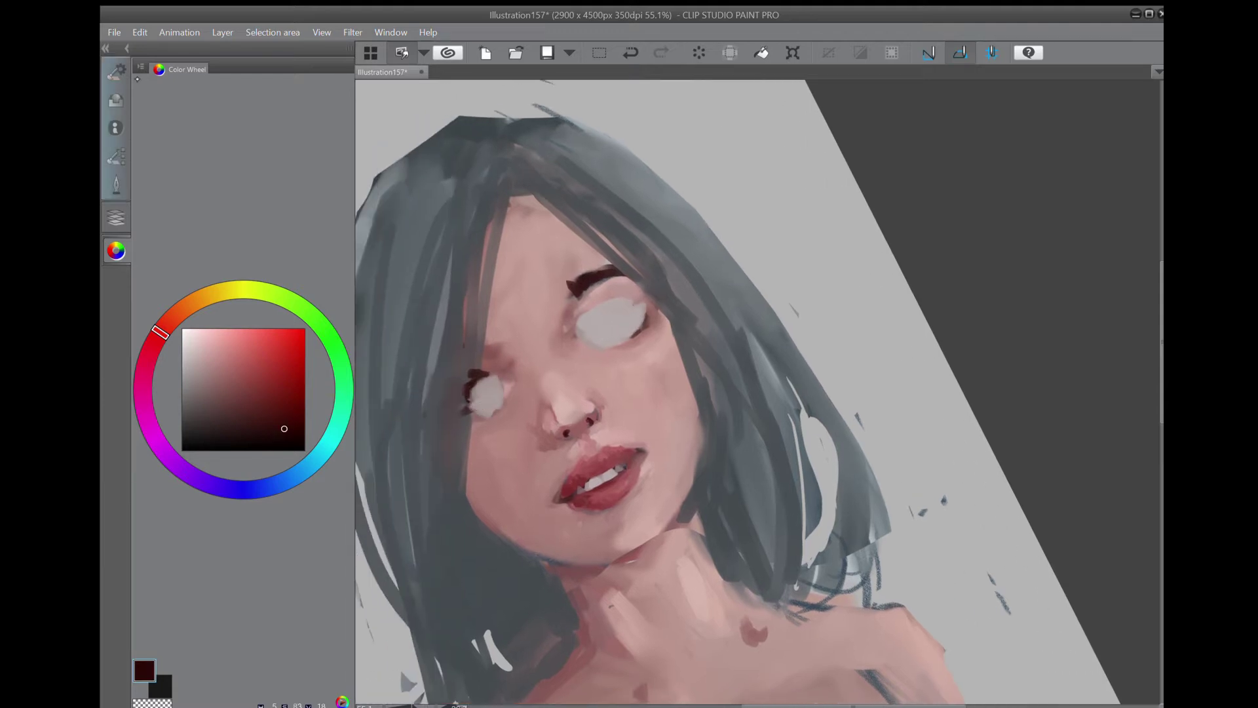
{"action": "left_click", "coordinate": [116, 71]}
{"action": "left_click", "coordinate": [243, 120]}
{"action": "mouse_move", "coordinate": [574, 334]}
{"action": "left_mouse_down"}
{"action": "mouse_move", "coordinate": [593, 312]}
{"action": "mouse_move", "coordinate": [627, 311]}
{"action": "left_mouse_up"}
{"action": "left_click_drag", "start_coordinate": [483, 374], "coordinate": [512, 378]}
{"action": "mouse_move", "coordinate": [572, 336]}
{"action": "left_mouse_down"}
{"action": "mouse_move", "coordinate": [581, 321]}
{"action": "mouse_move", "coordinate": [630, 332]}
{"action": "mouse_move", "coordinate": [642, 308]}
{"action": "mouse_move", "coordinate": [631, 298]}
{"action": "mouse_move", "coordinate": [640, 313]}
{"action": "left_mouse_up"}
{"action": "mouse_move", "coordinate": [466, 414]}
{"action": "left_mouse_down"}
{"action": "mouse_move", "coordinate": [487, 374]}
{"action": "mouse_move", "coordinate": [591, 330]}
{"action": "mouse_move", "coordinate": [494, 384]}
{"action": "left_mouse_up"}
{"action": "left_click_drag", "start_coordinate": [576, 335], "coordinate": [625, 302]}
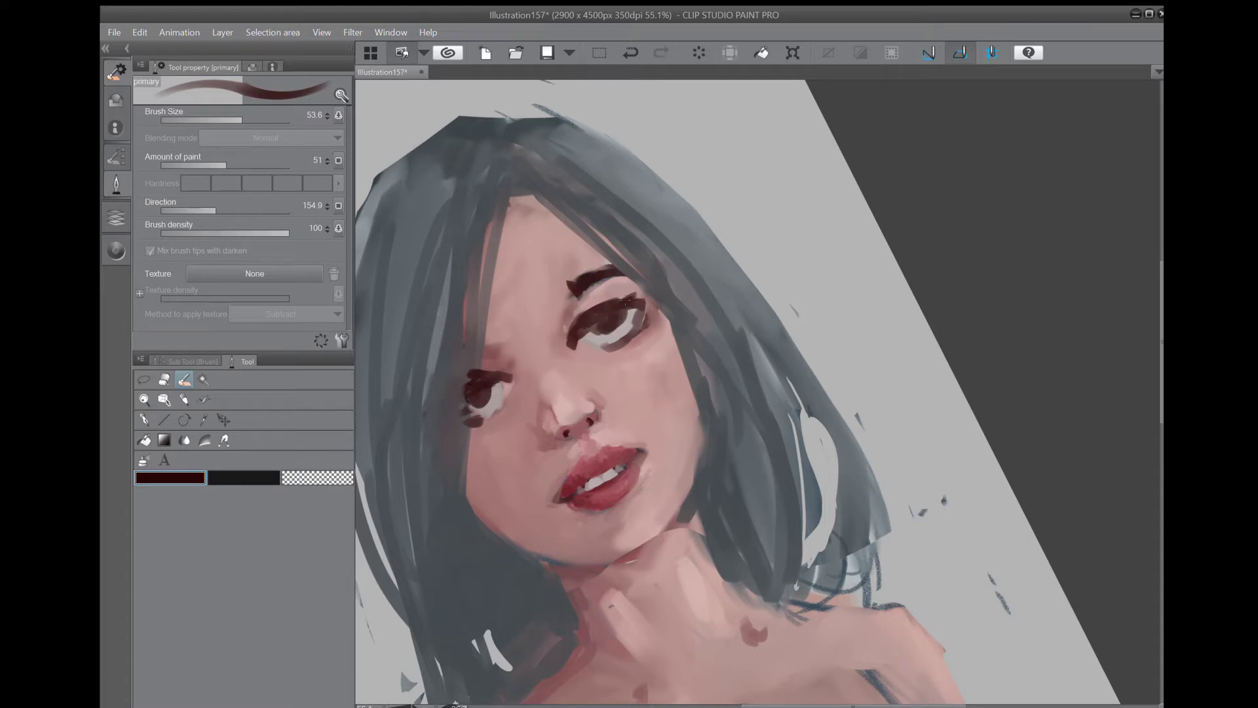
Sample the dull red shadow at the neck and shade along the jawline and under the chin with the brush.
{"action": "scroll", "coordinate": [741, 332], "scroll_direction": "down", "scroll_amount": 2}
{"action": "mouse_move", "coordinate": [740, 332]}
{"action": "left_mouse_down"}
{"action": "mouse_move", "coordinate": [700, 278]}
{"action": "mouse_move", "coordinate": [745, 264]}
{"action": "mouse_move", "coordinate": [750, 351]}
{"action": "left_mouse_up"}
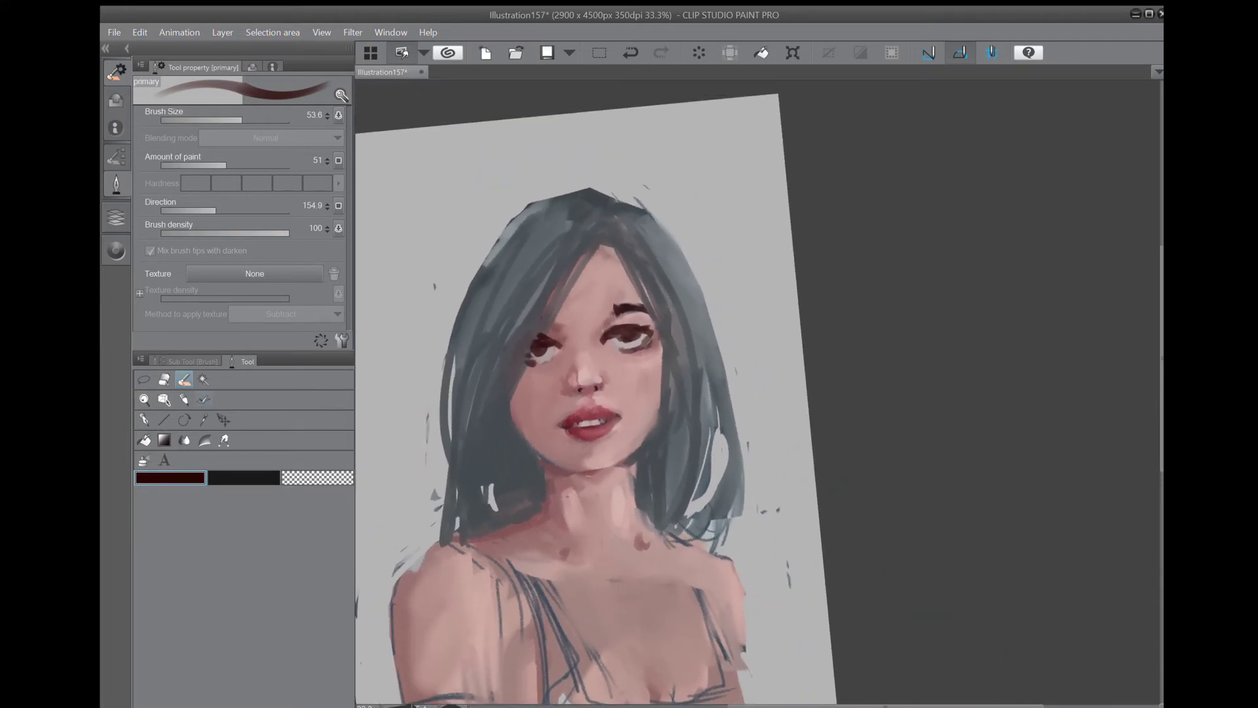
{"action": "key", "text": "i"}
{"action": "left_click", "coordinate": [521, 522]}
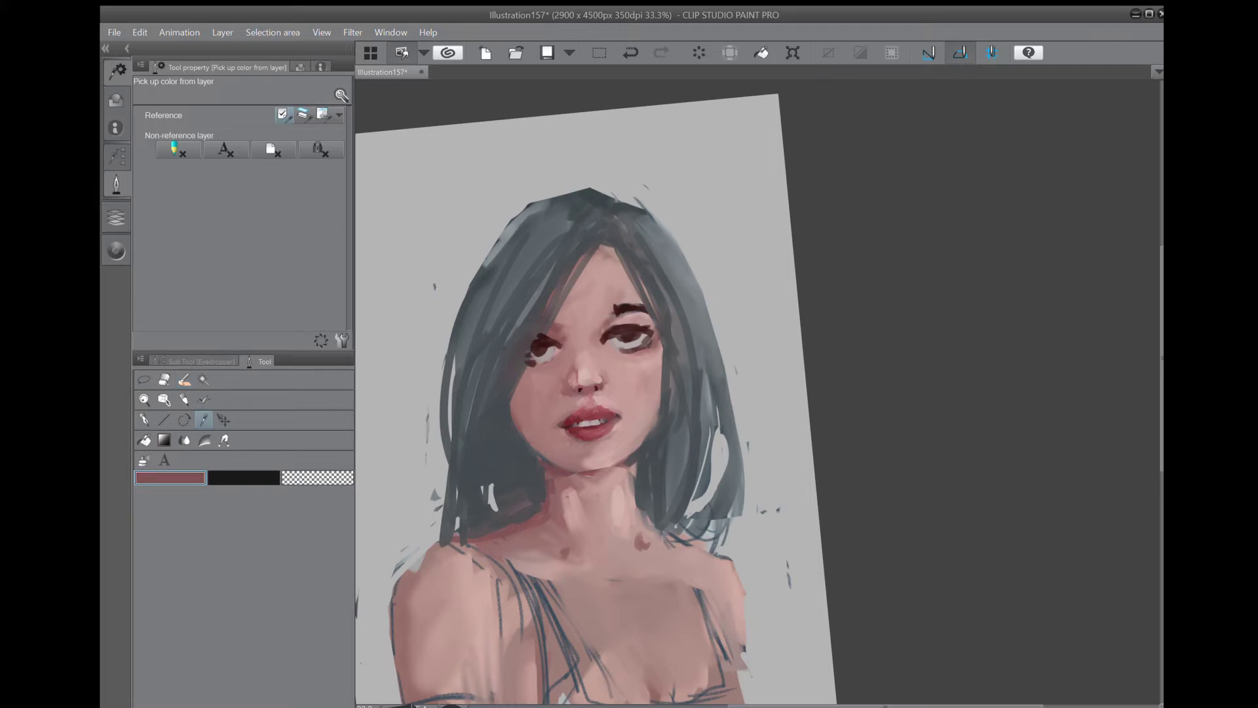
{"action": "key", "text": "b"}
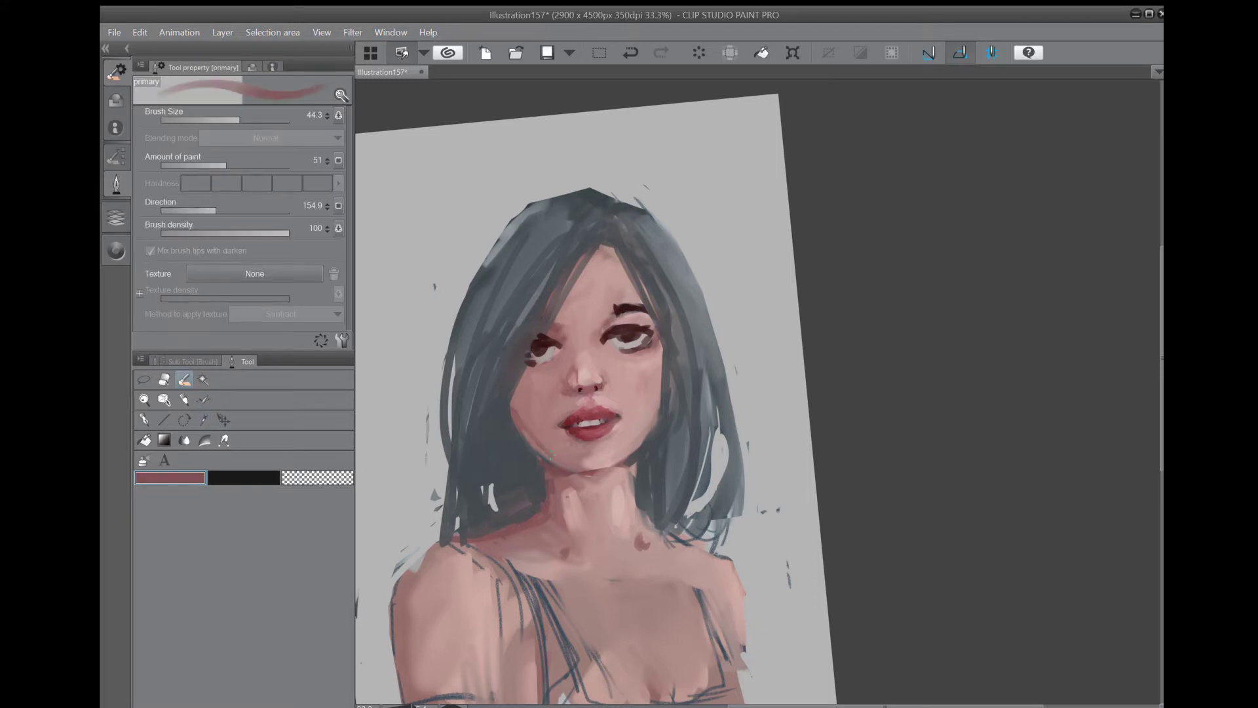
{"action": "mouse_move", "coordinate": [549, 462]}
{"action": "left_mouse_down"}
{"action": "mouse_move", "coordinate": [526, 443]}
{"action": "mouse_move", "coordinate": [584, 478]}
{"action": "left_mouse_up"}
{"action": "left_click_drag", "start_coordinate": [637, 447], "coordinate": [651, 424]}
{"action": "left_click_drag", "start_coordinate": [625, 469], "coordinate": [645, 439]}
Sample the dark blue-grey of the hair and repaint the hair edge along the cheek and jaw.
{"action": "left_click", "coordinate": [205, 420]}
{"action": "left_click", "coordinate": [509, 442]}
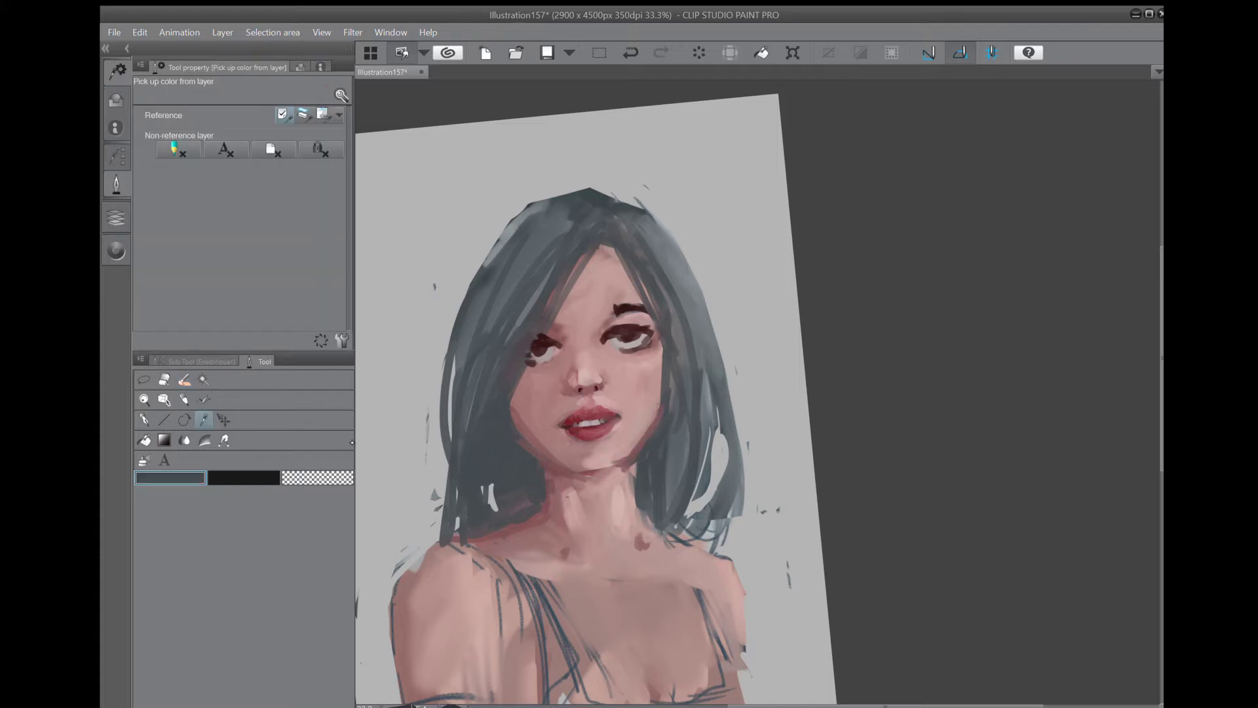
{"action": "left_click", "coordinate": [184, 380]}
{"action": "left_click_drag", "start_coordinate": [508, 431], "coordinate": [536, 461]}
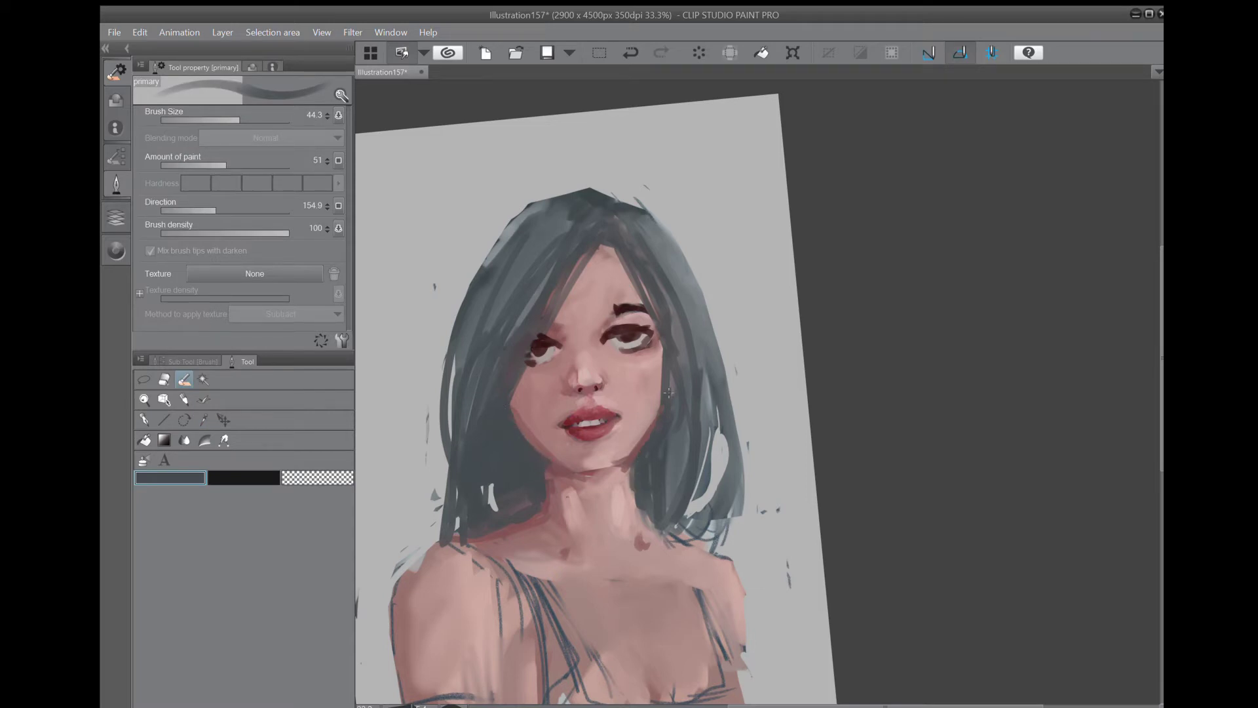
{"action": "scroll", "coordinate": [684, 387], "scroll_direction": "down", "scroll_amount": 1}
{"action": "left_click_drag", "start_coordinate": [545, 399], "coordinate": [550, 420]}
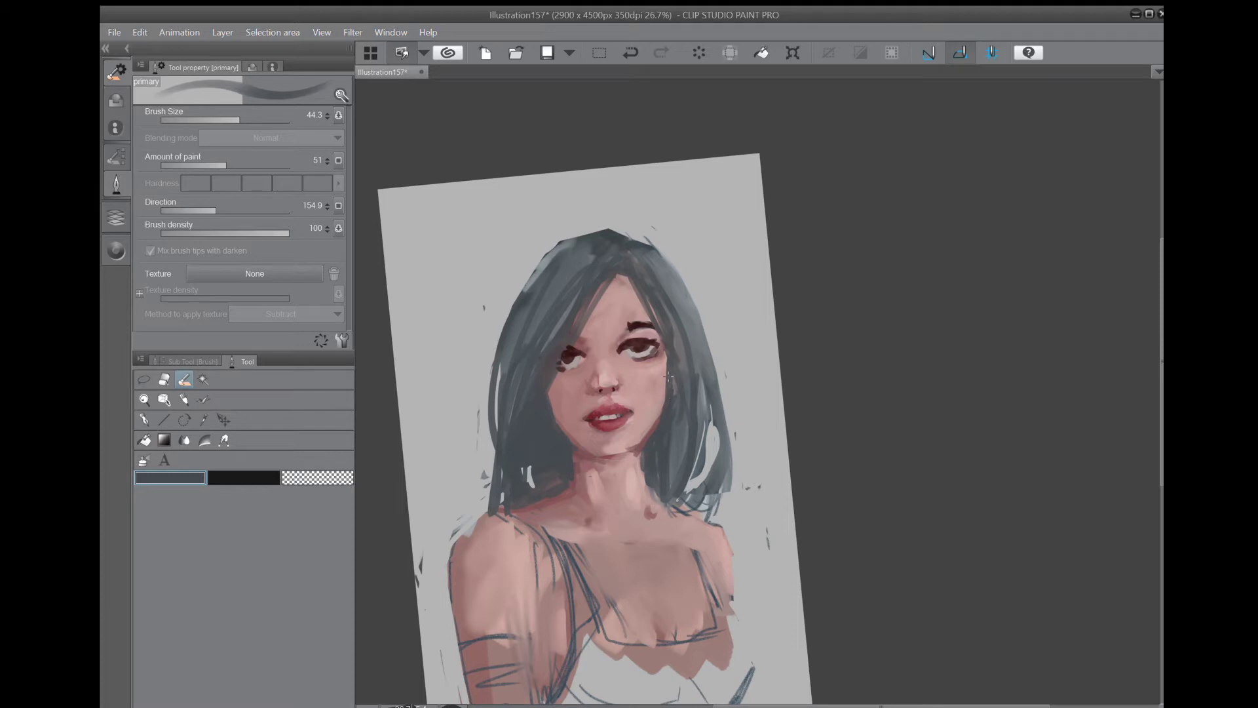
Sample a reddish skin pink and paint the ear at the hair edge beside the face.
{"action": "left_click", "coordinate": [545, 414], "text": "alt"}
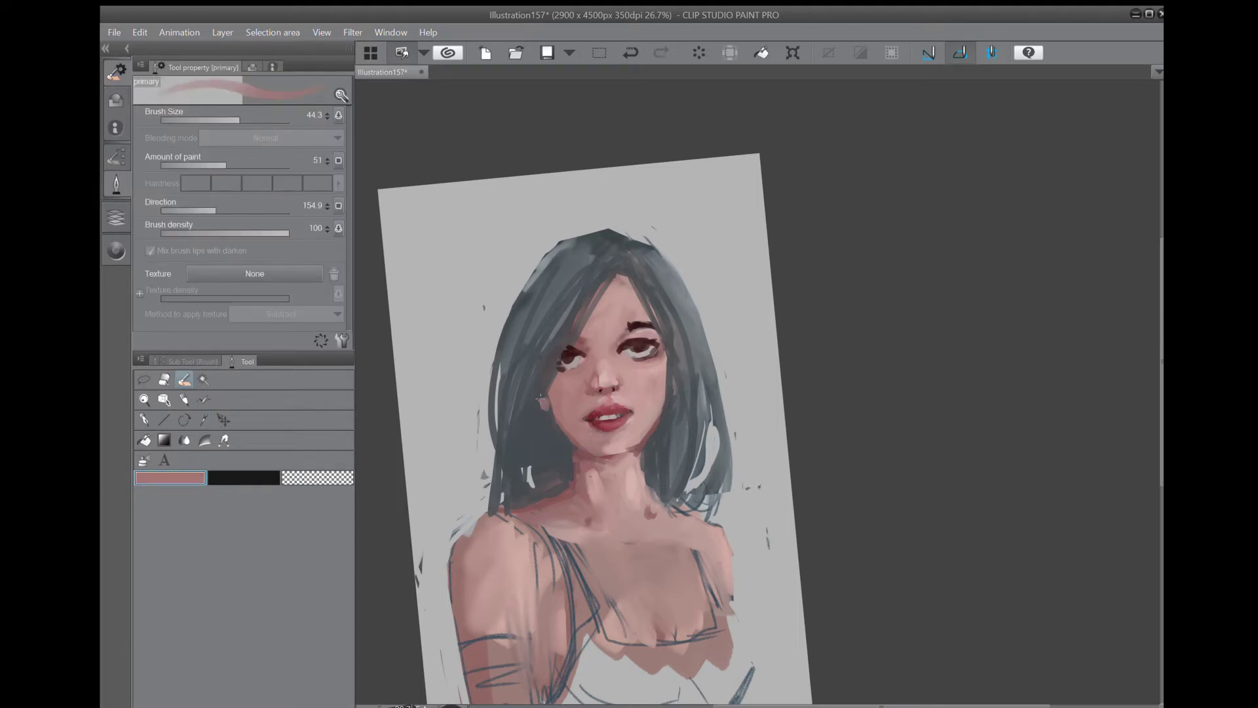
{"action": "left_click_drag", "start_coordinate": [542, 392], "coordinate": [541, 380]}
{"action": "scroll", "coordinate": [672, 383], "scroll_direction": "down", "scroll_amount": 2}
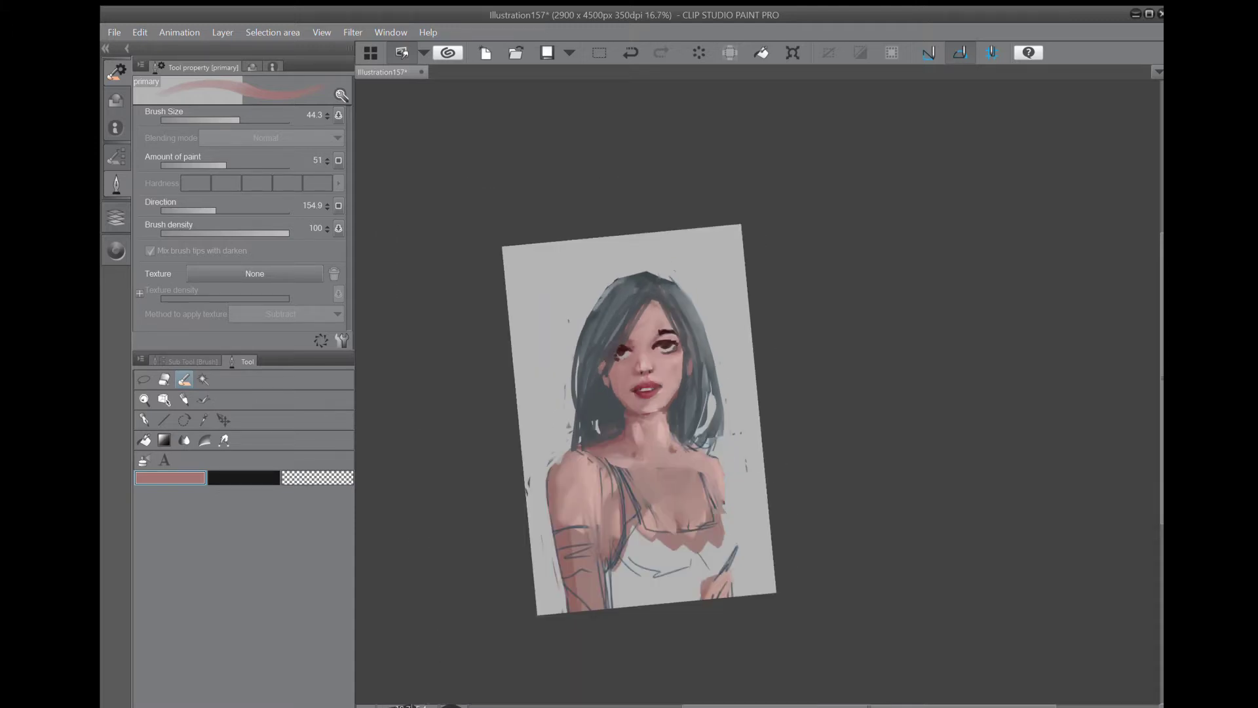
{"action": "key", "text": "minus"}
{"action": "key", "text": "minus"}
{"action": "key", "text": "minus"}
{"action": "key", "text": "minus"}
{"action": "key", "text": "minus"}
{"action": "key", "text": "minus"}
{"action": "key", "text": "minus"}
{"action": "key", "text": "minus"}
{"action": "key", "text": "minus"}
{"action": "key", "text": "minus"}
{"action": "key", "text": "minus"}
{"action": "key", "text": "minus"}
{"action": "key", "text": "minus"}
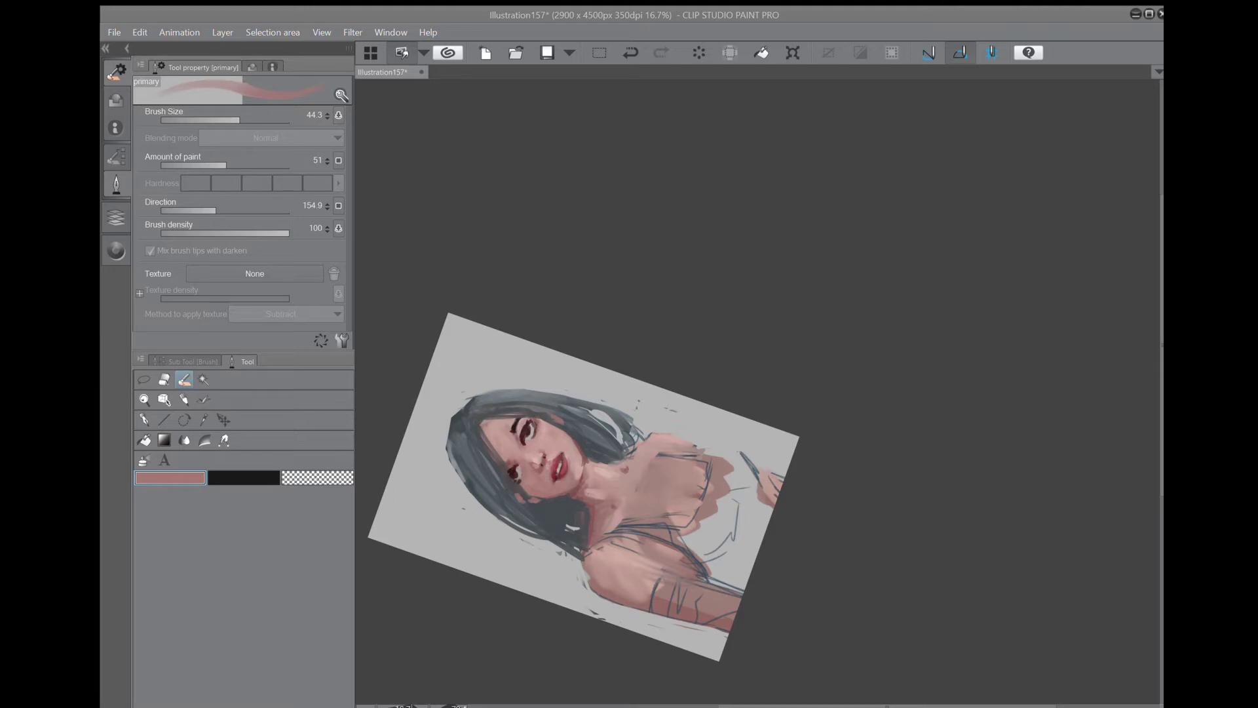
Save the illustration.
{"action": "left_click", "coordinate": [547, 52]}
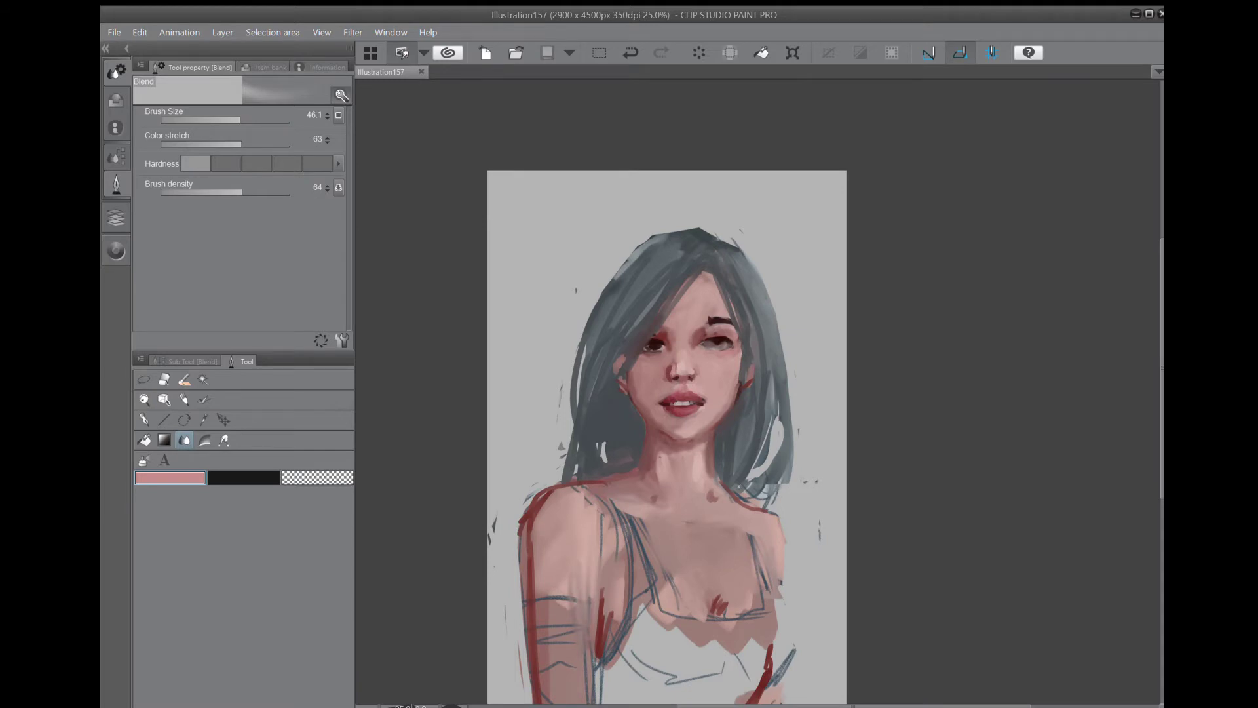
Choose a very dark blue, set the brush size to 155.8 and block in the tank top, its straps and the armband.
{"action": "key", "text": "b"}
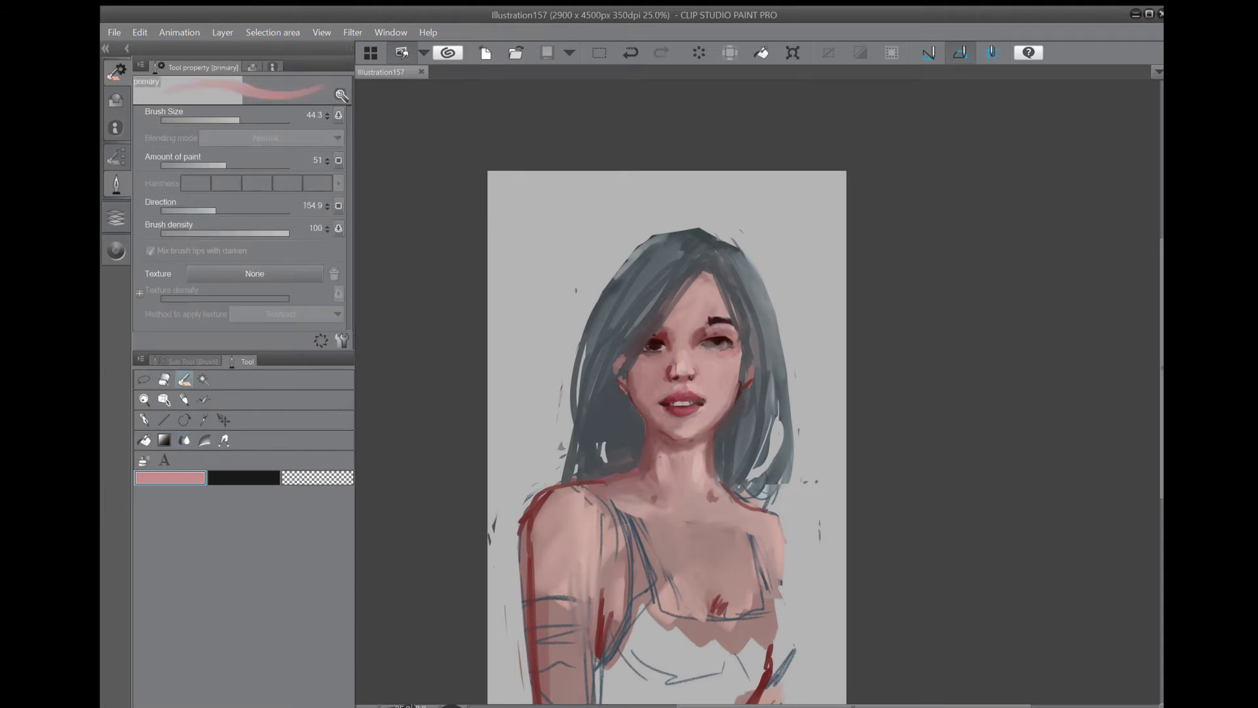
{"action": "left_click", "coordinate": [116, 249]}
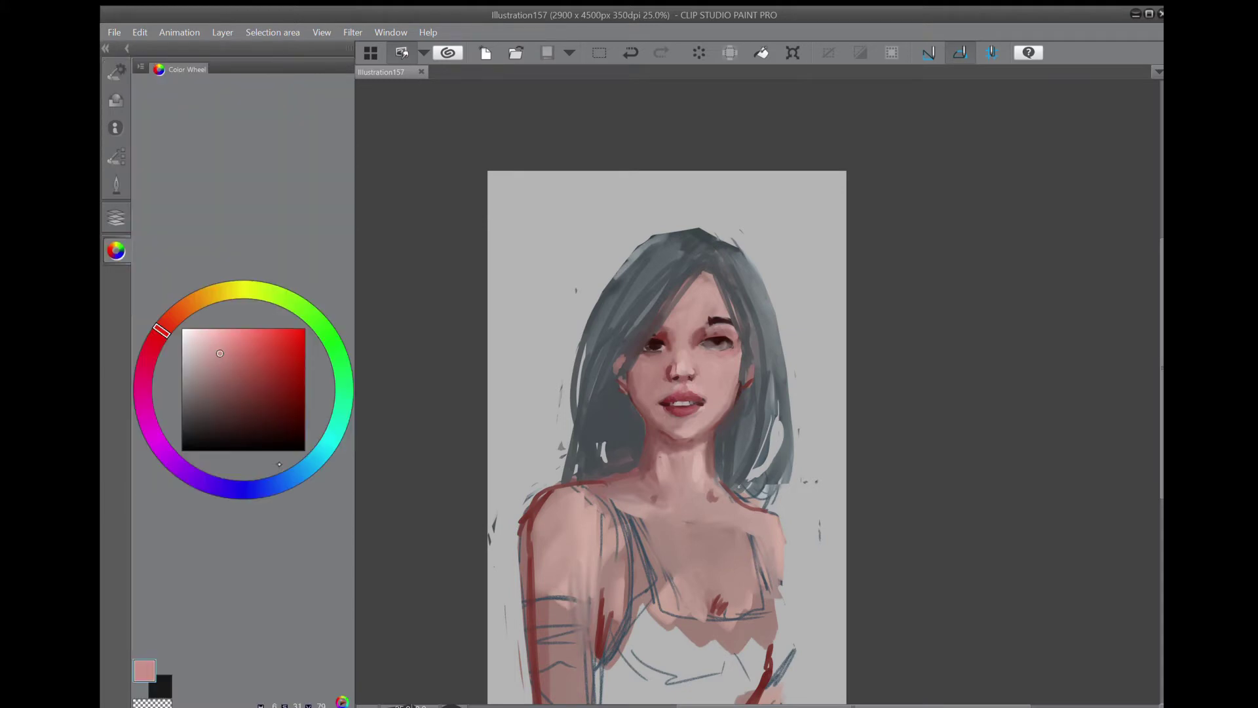
{"action": "left_click", "coordinate": [287, 478]}
{"action": "left_click", "coordinate": [202, 434]}
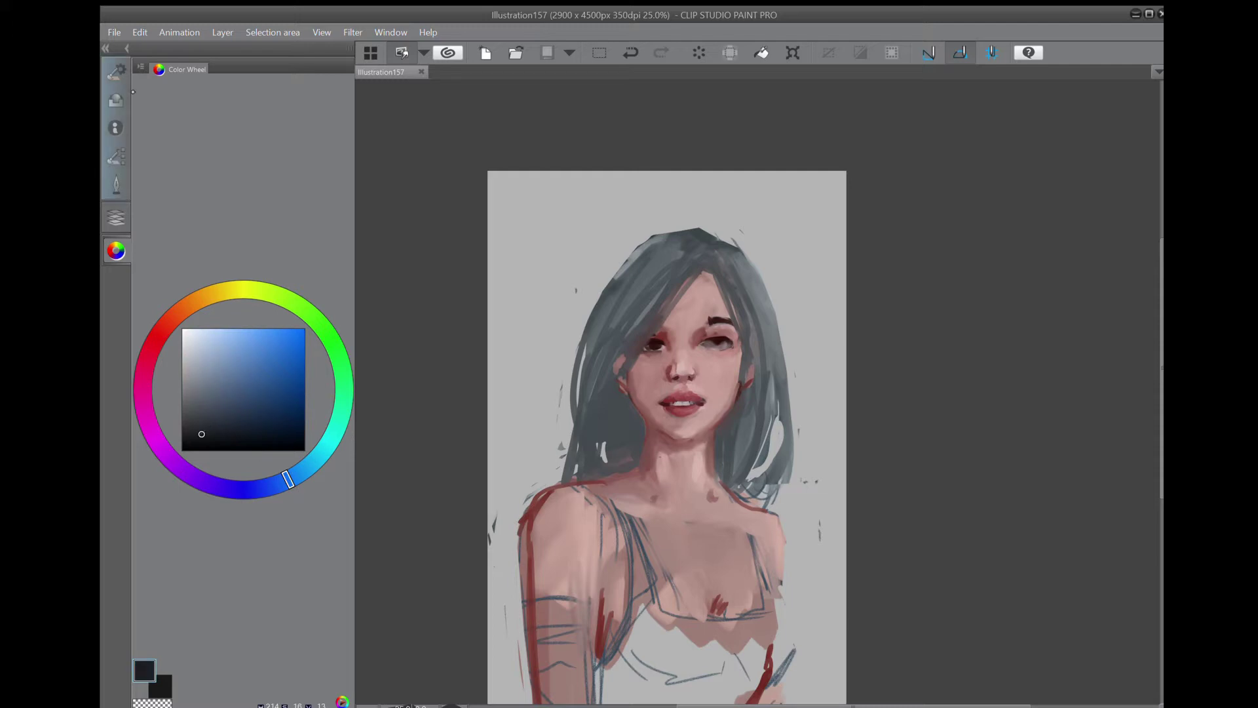
{"action": "left_click", "coordinate": [116, 71]}
{"action": "left_click", "coordinate": [256, 120]}
{"action": "mouse_move", "coordinate": [757, 392]}
{"action": "left_mouse_down"}
{"action": "mouse_move", "coordinate": [696, 296]}
{"action": "mouse_move", "coordinate": [696, 257]}
{"action": "left_mouse_up"}
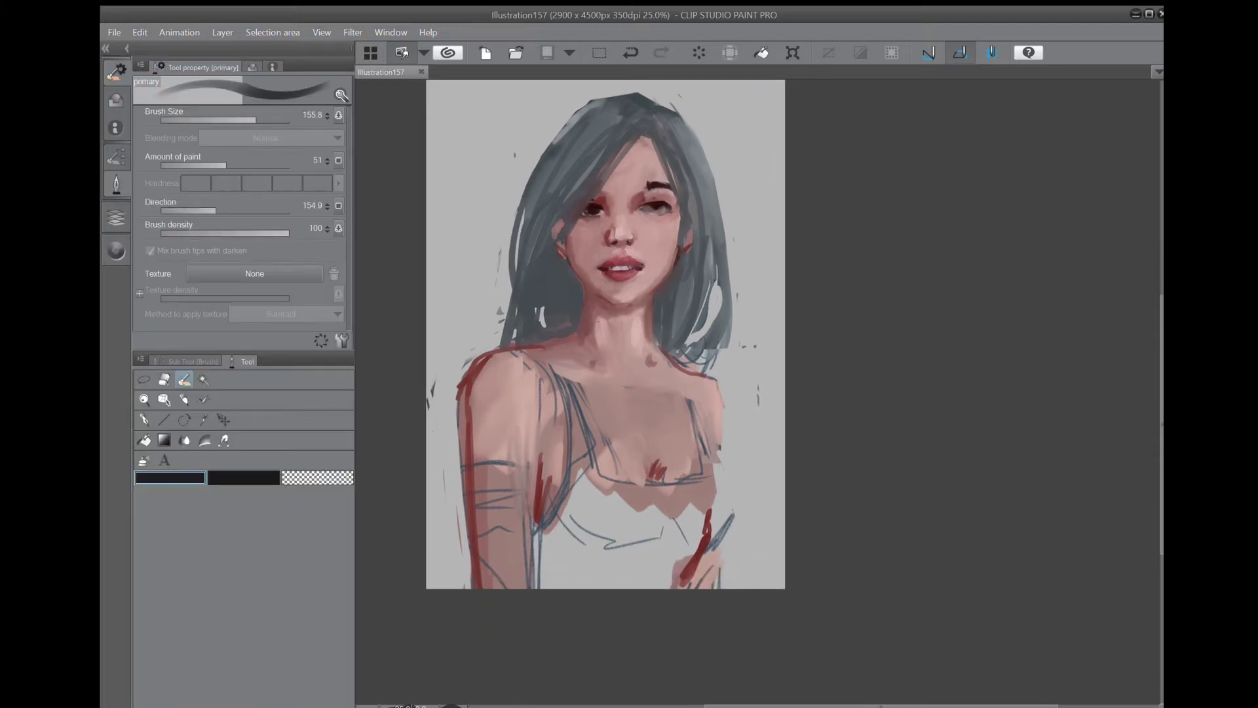
{"action": "mouse_move", "coordinate": [477, 472]}
{"action": "left_mouse_down"}
{"action": "mouse_move", "coordinate": [494, 468]}
{"action": "mouse_move", "coordinate": [485, 462]}
{"action": "mouse_move", "coordinate": [478, 484]}
{"action": "mouse_move", "coordinate": [511, 475]}
{"action": "mouse_move", "coordinate": [488, 488]}
{"action": "mouse_move", "coordinate": [521, 465]}
{"action": "mouse_move", "coordinate": [524, 488]}
{"action": "mouse_move", "coordinate": [534, 466]}
{"action": "mouse_move", "coordinate": [504, 497]}
{"action": "mouse_move", "coordinate": [500, 581]}
{"action": "mouse_move", "coordinate": [481, 563]}
{"action": "mouse_move", "coordinate": [478, 519]}
{"action": "mouse_move", "coordinate": [521, 580]}
{"action": "mouse_move", "coordinate": [547, 583]}
{"action": "left_mouse_up"}
{"action": "mouse_move", "coordinate": [714, 446]}
{"action": "left_mouse_down"}
{"action": "mouse_move", "coordinate": [706, 434]}
{"action": "mouse_move", "coordinate": [709, 447]}
{"action": "left_mouse_up"}
{"action": "mouse_move", "coordinate": [551, 351]}
{"action": "left_mouse_down"}
{"action": "mouse_move", "coordinate": [589, 445]}
{"action": "mouse_move", "coordinate": [570, 411]}
{"action": "mouse_move", "coordinate": [571, 502]}
{"action": "mouse_move", "coordinate": [537, 531]}
{"action": "mouse_move", "coordinate": [538, 509]}
{"action": "mouse_move", "coordinate": [540, 569]}
{"action": "mouse_move", "coordinate": [584, 459]}
{"action": "mouse_move", "coordinate": [585, 479]}
{"action": "mouse_move", "coordinate": [571, 390]}
{"action": "mouse_move", "coordinate": [593, 475]}
{"action": "mouse_move", "coordinate": [704, 478]}
{"action": "left_mouse_up"}
{"action": "mouse_move", "coordinate": [676, 375]}
{"action": "left_mouse_down"}
{"action": "mouse_move", "coordinate": [710, 505]}
{"action": "mouse_move", "coordinate": [676, 574]}
{"action": "left_mouse_up"}
{"action": "mouse_move", "coordinate": [617, 493]}
{"action": "left_mouse_down"}
{"action": "mouse_move", "coordinate": [576, 505]}
{"action": "mouse_move", "coordinate": [674, 508]}
{"action": "mouse_move", "coordinate": [692, 547]}
{"action": "mouse_move", "coordinate": [693, 503]}
{"action": "mouse_move", "coordinate": [623, 495]}
{"action": "mouse_move", "coordinate": [601, 559]}
{"action": "left_mouse_up"}
{"action": "mouse_move", "coordinate": [699, 574]}
{"action": "left_mouse_down"}
{"action": "mouse_move", "coordinate": [691, 583]}
{"action": "mouse_move", "coordinate": [706, 579]}
{"action": "mouse_move", "coordinate": [697, 564]}
{"action": "mouse_move", "coordinate": [709, 590]}
{"action": "mouse_move", "coordinate": [770, 606]}
{"action": "mouse_move", "coordinate": [853, 584]}
{"action": "mouse_move", "coordinate": [694, 591]}
{"action": "left_mouse_up"}
Choose a light blue-grey and paint broad highlight strands through the hair, extending one lock over the shoulder.
{"action": "left_click", "coordinate": [116, 250]}
{"action": "left_click_drag", "start_coordinate": [490, 198], "coordinate": [452, 390]}
{"action": "left_click_drag", "start_coordinate": [461, 275], "coordinate": [464, 417]}
{"action": "mouse_move", "coordinate": [473, 361]}
{"action": "left_mouse_down"}
{"action": "mouse_move", "coordinate": [462, 427]}
{"action": "mouse_move", "coordinate": [477, 422]}
{"action": "left_mouse_up"}
{"action": "mouse_move", "coordinate": [613, 256]}
{"action": "left_mouse_down"}
{"action": "mouse_move", "coordinate": [603, 321]}
{"action": "mouse_move", "coordinate": [652, 373]}
{"action": "left_mouse_up"}
{"action": "mouse_move", "coordinate": [475, 198]}
{"action": "left_mouse_down"}
{"action": "mouse_move", "coordinate": [431, 289]}
{"action": "mouse_move", "coordinate": [428, 329]}
{"action": "left_mouse_up"}
{"action": "mouse_move", "coordinate": [466, 232]}
{"action": "left_mouse_down"}
{"action": "mouse_move", "coordinate": [443, 344]}
{"action": "mouse_move", "coordinate": [451, 373]}
{"action": "left_mouse_up"}
{"action": "left_click_drag", "start_coordinate": [489, 194], "coordinate": [469, 296]}
{"action": "left_click_drag", "start_coordinate": [497, 192], "coordinate": [466, 332]}
{"action": "left_click_drag", "start_coordinate": [473, 281], "coordinate": [465, 374]}
{"action": "mouse_move", "coordinate": [486, 254]}
{"action": "left_mouse_down"}
{"action": "mouse_move", "coordinate": [474, 386]}
{"action": "mouse_move", "coordinate": [500, 452]}
{"action": "left_mouse_up"}
{"action": "left_click_drag", "start_coordinate": [477, 379], "coordinate": [493, 459]}
{"action": "mouse_move", "coordinate": [485, 178]}
{"action": "left_mouse_down"}
{"action": "mouse_move", "coordinate": [452, 221]}
{"action": "mouse_move", "coordinate": [688, 177]}
{"action": "left_mouse_up"}
{"action": "left_click_drag", "start_coordinate": [609, 262], "coordinate": [664, 340]}
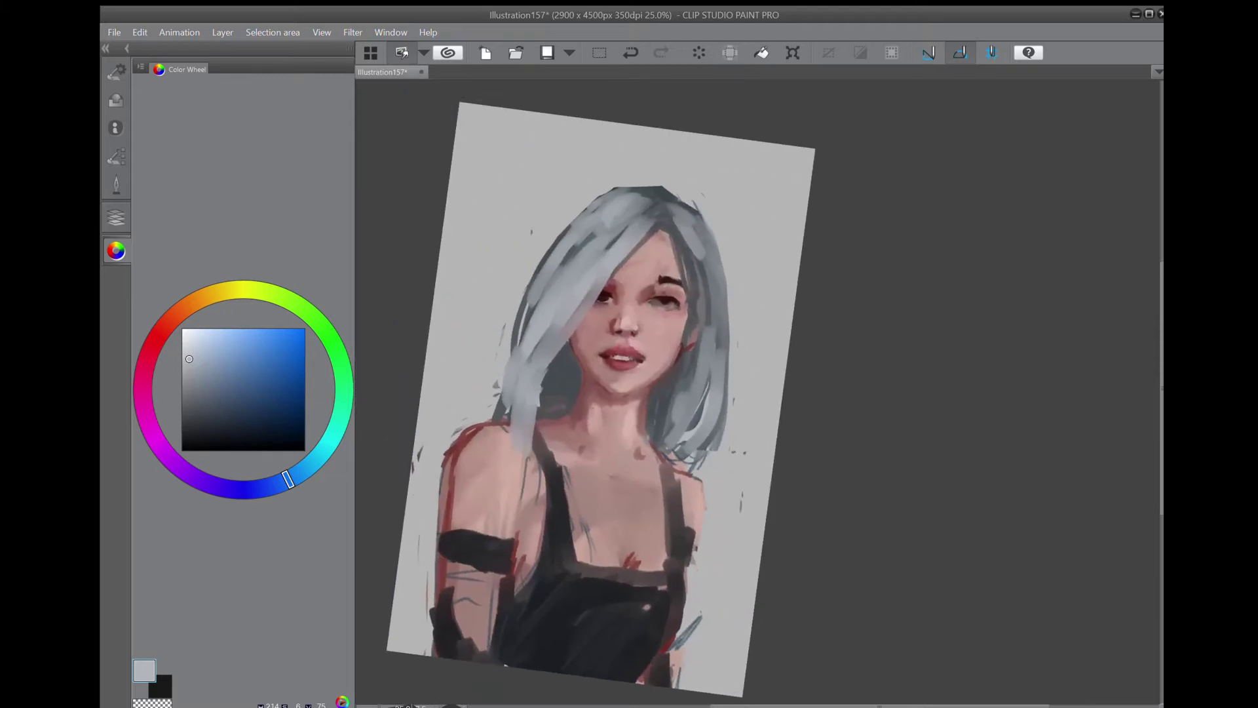
{"action": "left_click_drag", "start_coordinate": [519, 429], "coordinate": [528, 468]}
Sample a skin shadow colour, switch to the Soft airbrush at size 161.9 and choose a deeper muted red.
{"action": "left_click", "coordinate": [534, 464], "text": "alt"}
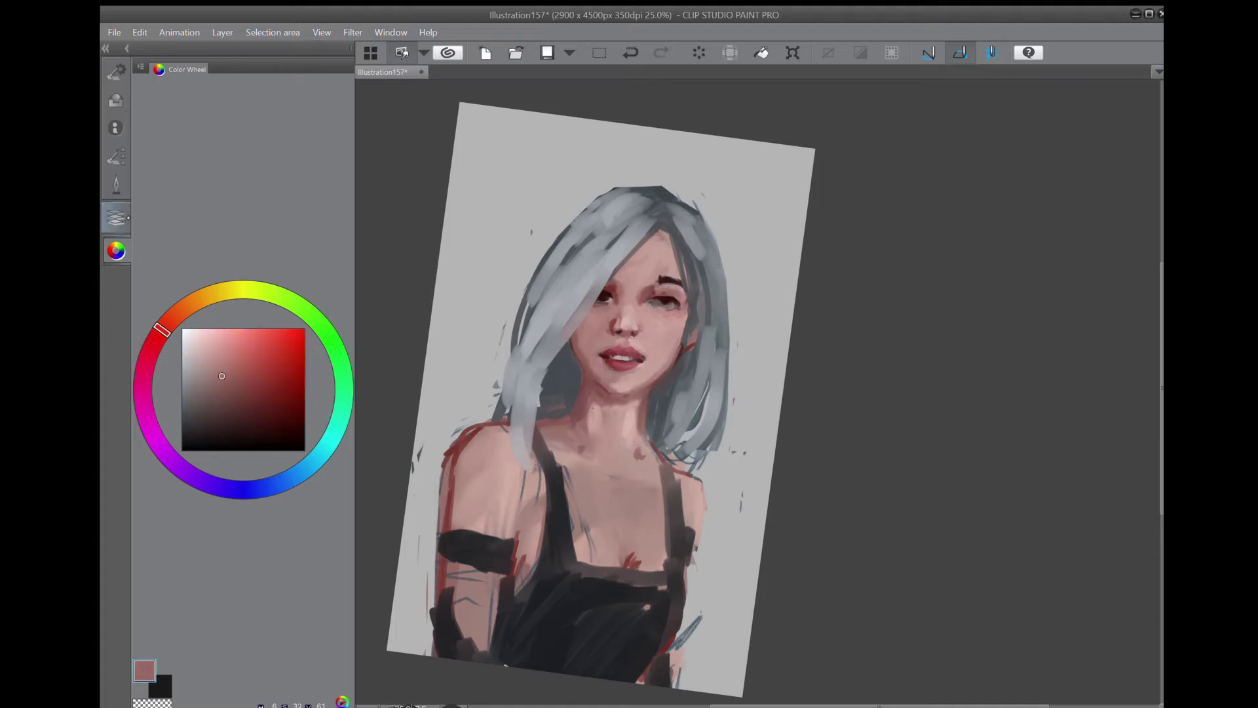
{"action": "left_click", "coordinate": [116, 70]}
{"action": "left_click", "coordinate": [143, 461]}
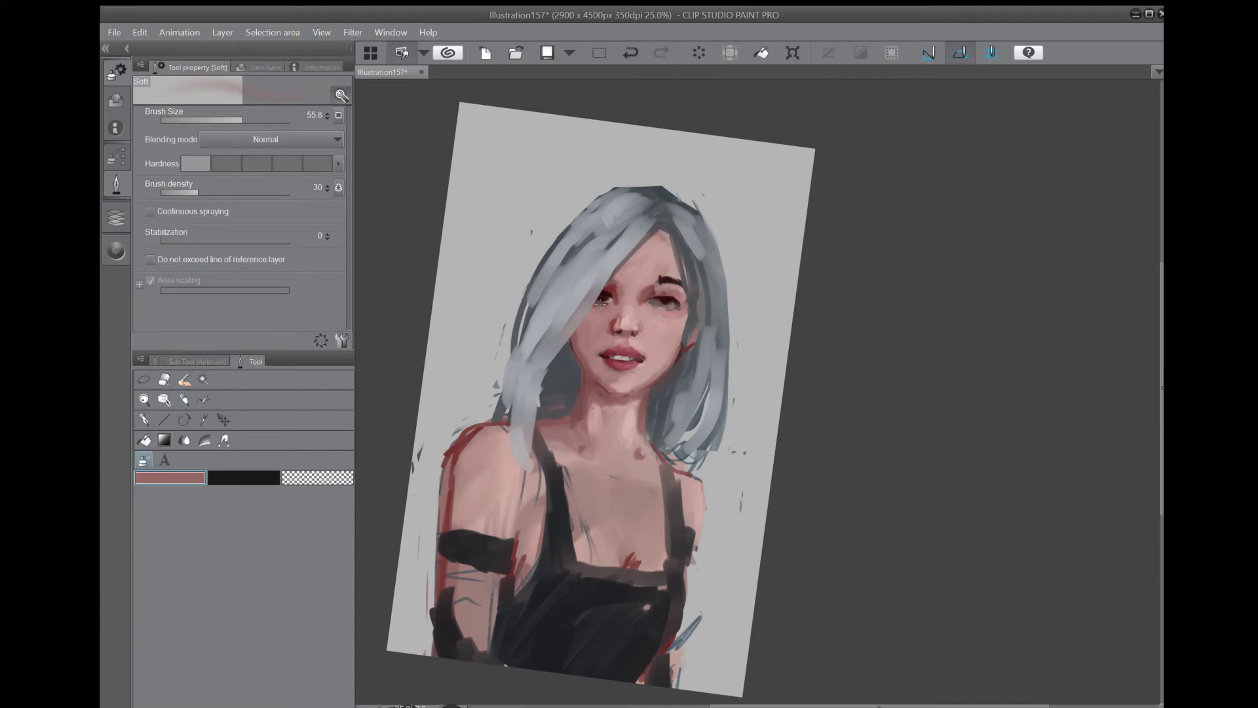
{"action": "left_click", "coordinate": [257, 121]}
{"action": "left_click", "coordinate": [116, 251]}
{"action": "left_click", "coordinate": [240, 389]}
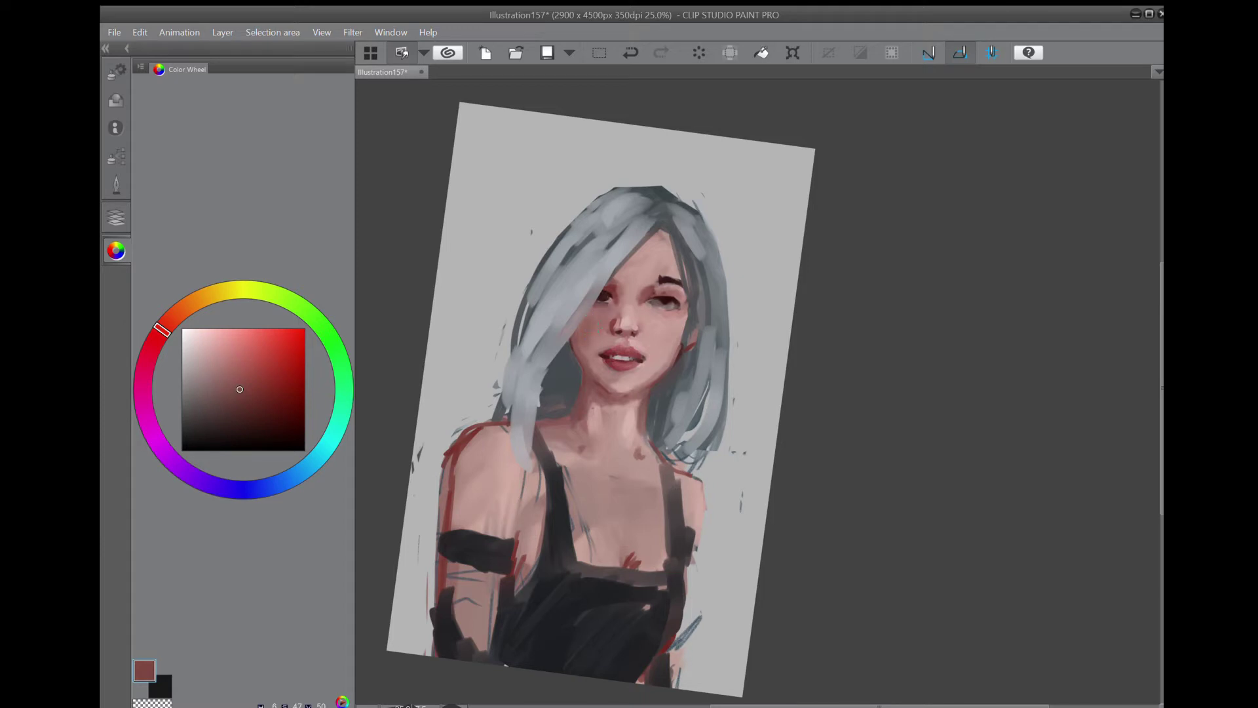
Try airbrushing a lighter muted red over the partly hair-covered eye and undo the strokes.
{"action": "key", "text": "ctrl+z"}
{"action": "left_click", "coordinate": [228, 368]}
{"action": "left_click", "coordinate": [630, 55]}
{"action": "left_click_drag", "start_coordinate": [599, 296], "coordinate": [614, 296]}
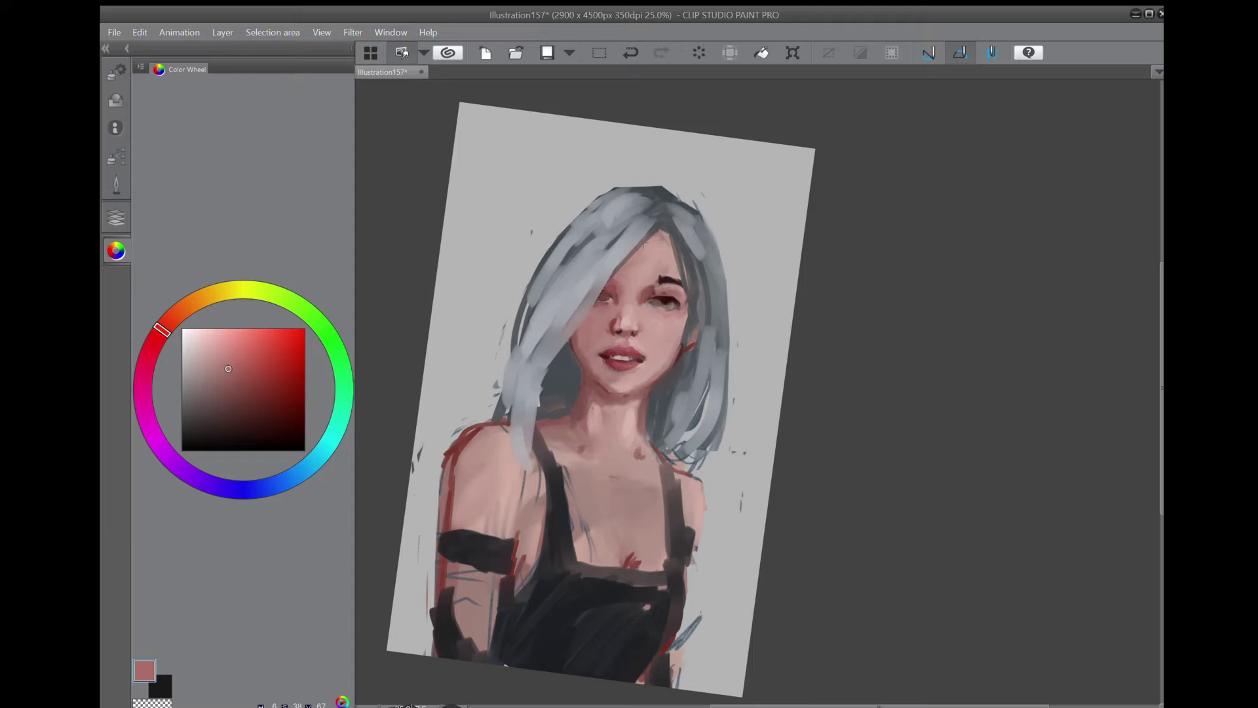
{"action": "left_click", "coordinate": [642, 61]}
{"action": "left_click", "coordinate": [623, 61]}
{"action": "left_click", "coordinate": [116, 71]}
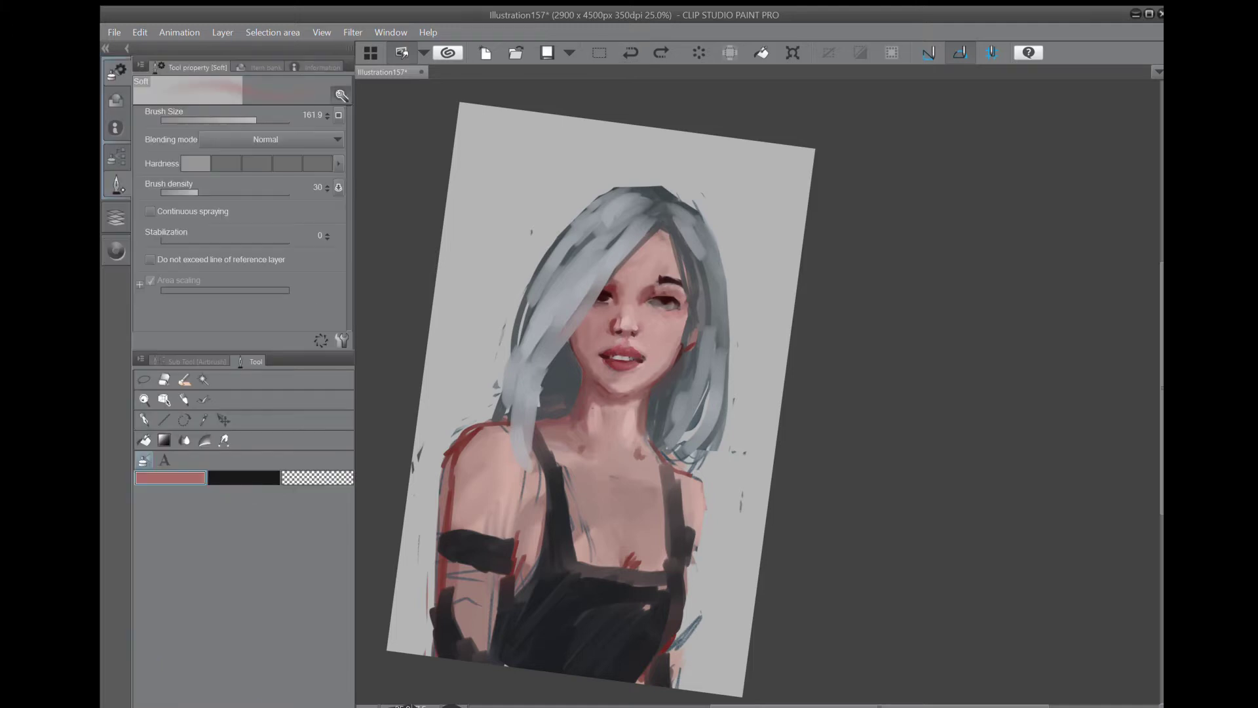
Add a new layer above the painted portrait layer.
{"action": "left_click", "coordinate": [116, 217]}
{"action": "left_click", "coordinate": [199, 124]}
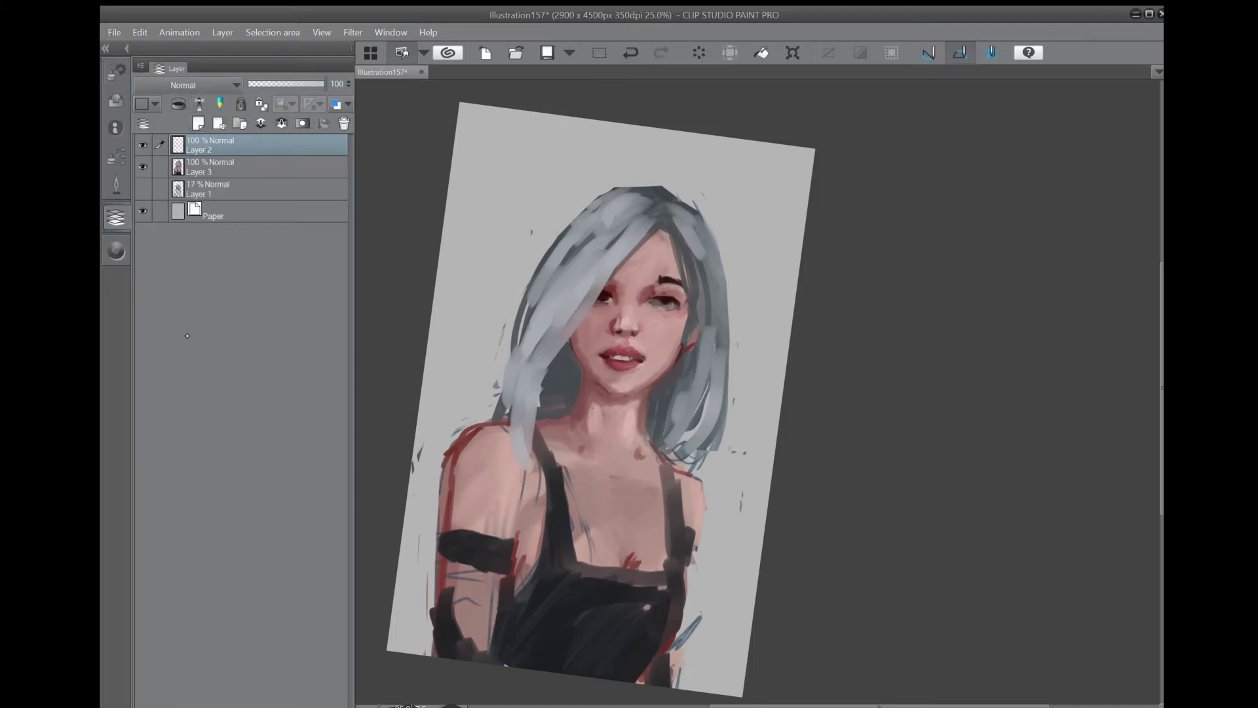
{"action": "left_click", "coordinate": [190, 290]}
Choose a dark slate blue and airbrush deeper shadows into the hair around the face and neck and into the dark top.
{"action": "left_click", "coordinate": [116, 250]}
{"action": "left_click", "coordinate": [286, 480]}
{"action": "left_click", "coordinate": [214, 423]}
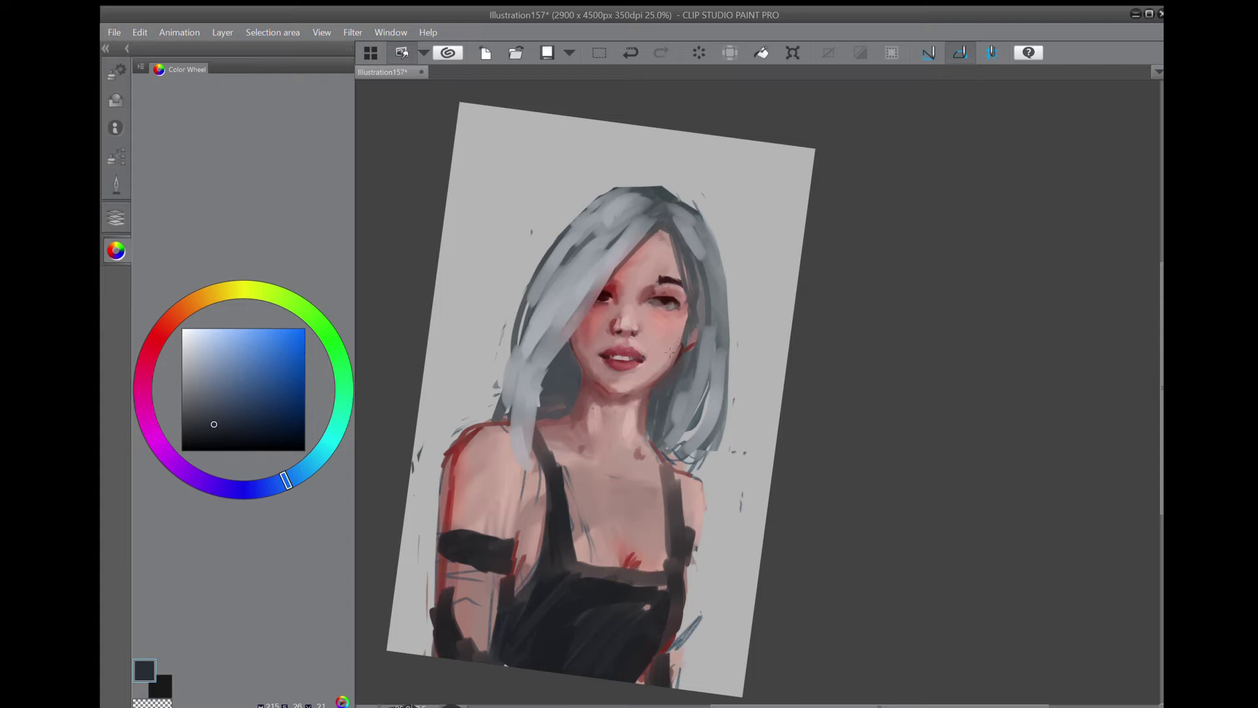
{"action": "mouse_move", "coordinate": [670, 353]}
{"action": "left_mouse_down"}
{"action": "mouse_move", "coordinate": [671, 433]}
{"action": "mouse_move", "coordinate": [683, 387]}
{"action": "left_mouse_up"}
{"action": "left_click_drag", "start_coordinate": [517, 265], "coordinate": [568, 253]}
{"action": "left_click_drag", "start_coordinate": [649, 339], "coordinate": [684, 403]}
{"action": "mouse_move", "coordinate": [574, 429]}
{"action": "left_mouse_down"}
{"action": "mouse_move", "coordinate": [598, 473]}
{"action": "mouse_move", "coordinate": [604, 446]}
{"action": "mouse_move", "coordinate": [596, 482]}
{"action": "mouse_move", "coordinate": [570, 444]}
{"action": "left_mouse_up"}
{"action": "mouse_move", "coordinate": [732, 371]}
{"action": "left_mouse_down"}
{"action": "mouse_move", "coordinate": [712, 408]}
{"action": "mouse_move", "coordinate": [734, 395]}
{"action": "left_mouse_up"}
{"action": "mouse_move", "coordinate": [817, 532]}
{"action": "left_mouse_down"}
{"action": "mouse_move", "coordinate": [837, 575]}
{"action": "mouse_move", "coordinate": [870, 594]}
{"action": "mouse_move", "coordinate": [889, 565]}
{"action": "left_mouse_up"}
{"action": "mouse_move", "coordinate": [720, 648]}
{"action": "left_mouse_down"}
{"action": "mouse_move", "coordinate": [694, 693]}
{"action": "mouse_move", "coordinate": [747, 669]}
{"action": "left_mouse_up"}
{"action": "mouse_move", "coordinate": [746, 676]}
{"action": "left_mouse_down"}
{"action": "mouse_move", "coordinate": [676, 690]}
{"action": "mouse_move", "coordinate": [749, 686]}
{"action": "left_mouse_up"}
{"action": "left_click_drag", "start_coordinate": [729, 627], "coordinate": [700, 602]}
{"action": "left_click_drag", "start_coordinate": [722, 619], "coordinate": [697, 592]}
Choose a light greyish pink, reduce the Soft airbrush to size 53.6, and try a light stroke on the visible eye, undoing it.
{"action": "mouse_move", "coordinate": [625, 371]}
{"action": "left_mouse_down"}
{"action": "mouse_move", "coordinate": [683, 277]}
{"action": "mouse_move", "coordinate": [616, 294]}
{"action": "left_mouse_up"}
{"action": "mouse_move", "coordinate": [650, 224]}
{"action": "left_mouse_down"}
{"action": "mouse_move", "coordinate": [693, 277]}
{"action": "mouse_move", "coordinate": [594, 331]}
{"action": "mouse_move", "coordinate": [585, 362]}
{"action": "mouse_move", "coordinate": [618, 392]}
{"action": "left_mouse_up"}
{"action": "scroll", "coordinate": [708, 433], "scroll_direction": "up", "scroll_amount": 3}
{"action": "left_click_drag", "start_coordinate": [602, 304], "coordinate": [574, 337]}
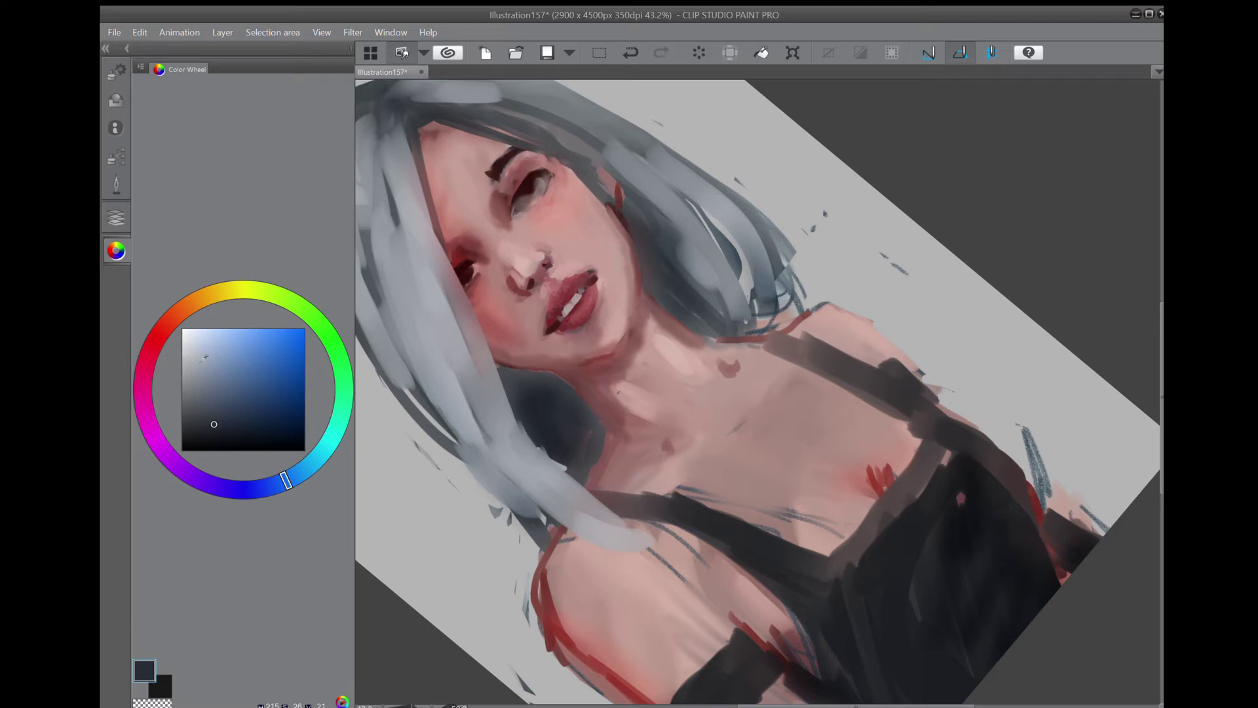
{"action": "left_click", "coordinate": [162, 329]}
{"action": "left_click", "coordinate": [195, 353]}
{"action": "left_click", "coordinate": [115, 156]}
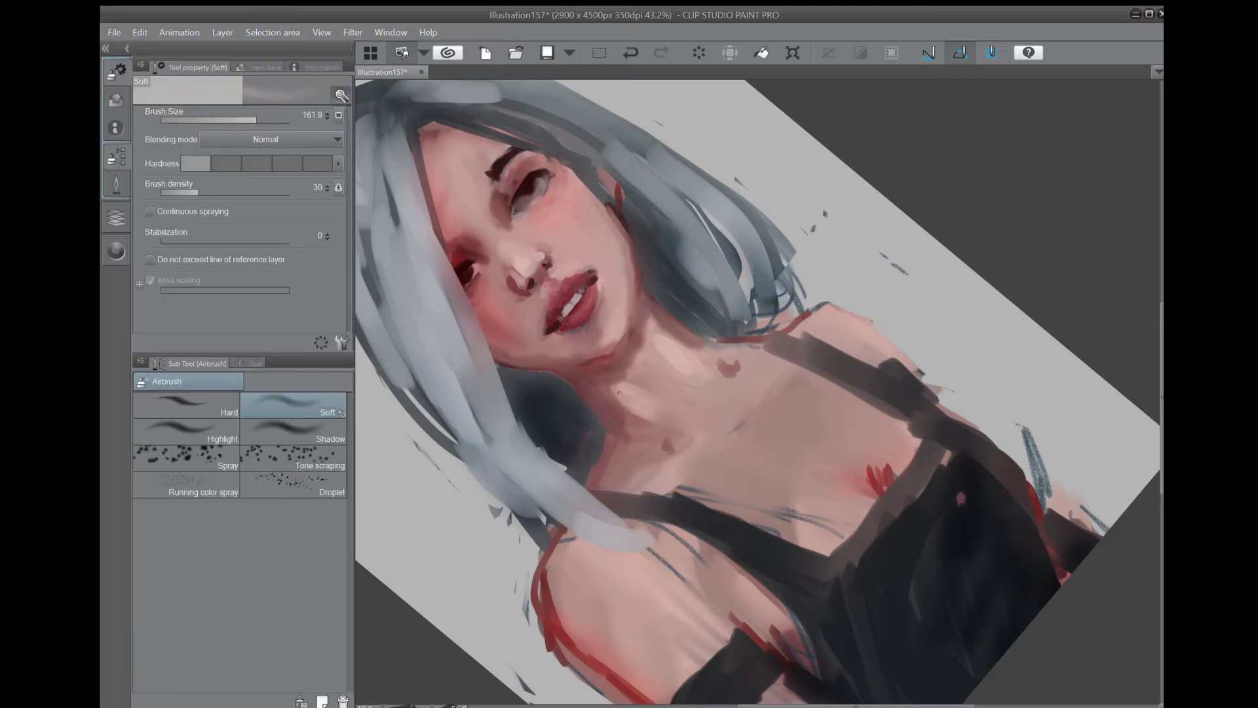
{"action": "left_click_drag", "start_coordinate": [524, 200], "coordinate": [544, 194]}
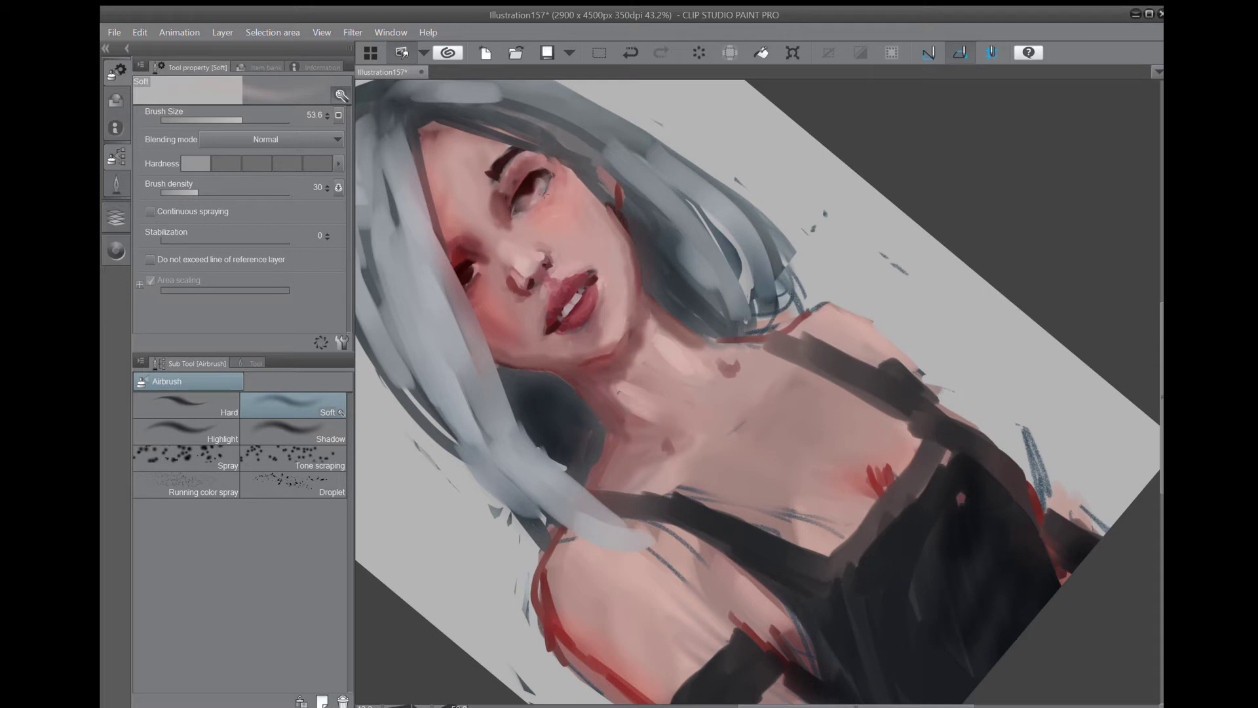
{"action": "left_click", "coordinate": [628, 56]}
Choose a paler off-white and airbrush the whites of both eyes and the teeth brighter.
{"action": "left_click", "coordinate": [116, 251]}
{"action": "left_click_drag", "start_coordinate": [195, 352], "coordinate": [184, 345]}
{"action": "mouse_move", "coordinate": [531, 189]}
{"action": "left_mouse_down"}
{"action": "mouse_move", "coordinate": [527, 197]}
{"action": "mouse_move", "coordinate": [541, 184]}
{"action": "left_mouse_up"}
{"action": "left_click_drag", "start_coordinate": [469, 278], "coordinate": [475, 263]}
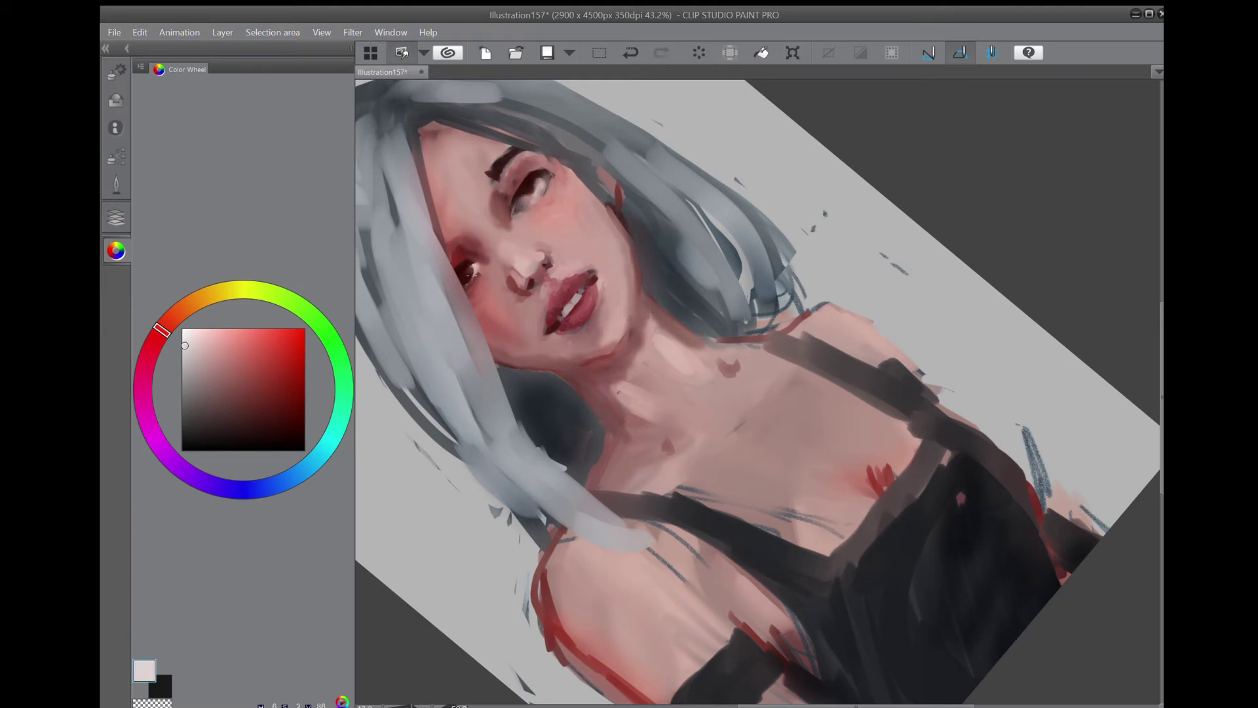
{"action": "left_click_drag", "start_coordinate": [565, 319], "coordinate": [582, 291]}
Airbrush long off-white highlights along the hair on both sides of the face and down the lock over the shoulder.
{"action": "left_click_drag", "start_coordinate": [501, 102], "coordinate": [762, 285]}
{"action": "left_click_drag", "start_coordinate": [414, 257], "coordinate": [623, 509]}
{"action": "left_click_drag", "start_coordinate": [421, 215], "coordinate": [621, 533]}
{"action": "left_click_drag", "start_coordinate": [400, 95], "coordinate": [832, 322]}
{"action": "left_click_drag", "start_coordinate": [901, 396], "coordinate": [743, 593]}
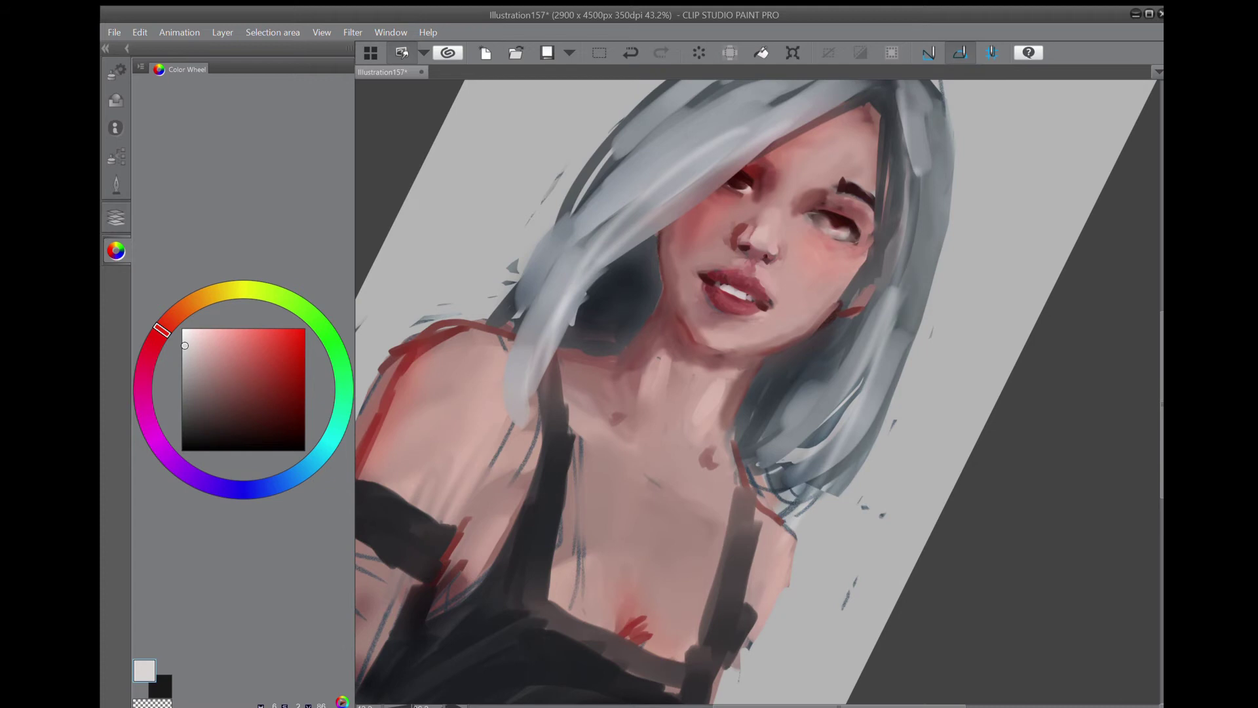
Choose a dark navy and airbrush thin shadow strands through the hair from the parting down to the tips on both sides.
{"action": "scroll", "coordinate": [839, 399], "scroll_direction": "down", "scroll_amount": 2}
{"action": "left_click_drag", "start_coordinate": [848, 503], "coordinate": [896, 357]}
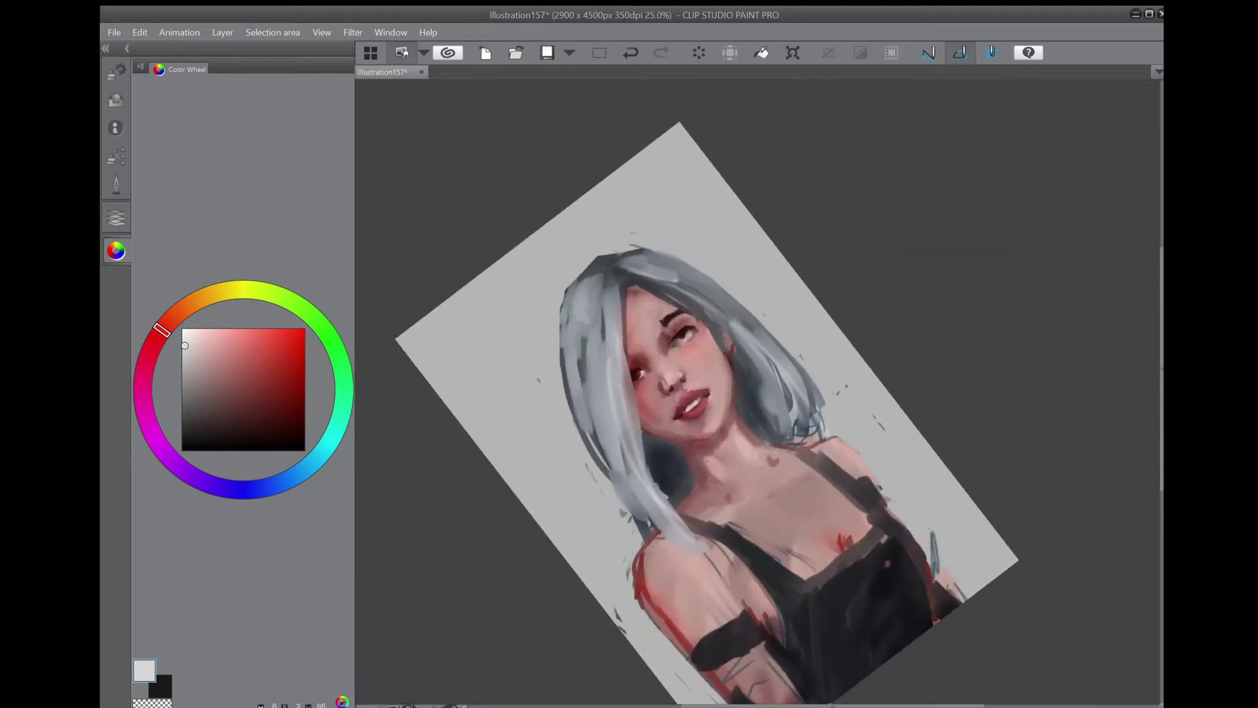
{"action": "left_click_drag", "start_coordinate": [896, 357], "coordinate": [888, 448]}
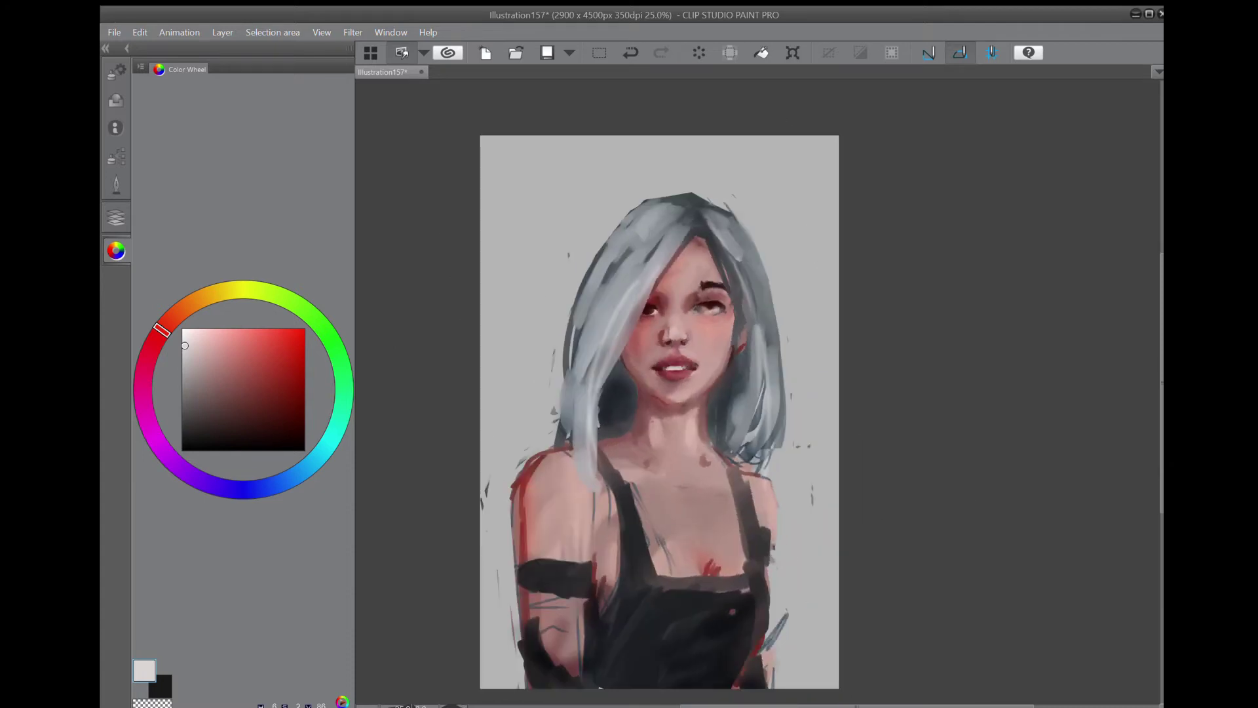
{"action": "left_click", "coordinate": [256, 489]}
{"action": "left_click", "coordinate": [219, 425]}
{"action": "mouse_move", "coordinate": [622, 363]}
{"action": "left_mouse_down"}
{"action": "mouse_move", "coordinate": [633, 387]}
{"action": "mouse_move", "coordinate": [608, 396]}
{"action": "mouse_move", "coordinate": [637, 390]}
{"action": "left_mouse_up"}
{"action": "mouse_move", "coordinate": [583, 308]}
{"action": "left_mouse_down"}
{"action": "mouse_move", "coordinate": [569, 441]}
{"action": "mouse_move", "coordinate": [566, 429]}
{"action": "left_mouse_up"}
{"action": "left_click_drag", "start_coordinate": [640, 280], "coordinate": [576, 426]}
{"action": "left_click_drag", "start_coordinate": [632, 245], "coordinate": [570, 367]}
{"action": "mouse_move", "coordinate": [661, 203]}
{"action": "left_mouse_down"}
{"action": "mouse_move", "coordinate": [623, 256]}
{"action": "mouse_move", "coordinate": [583, 406]}
{"action": "left_mouse_up"}
{"action": "left_click_drag", "start_coordinate": [655, 249], "coordinate": [579, 411]}
{"action": "left_click_drag", "start_coordinate": [616, 249], "coordinate": [562, 419]}
{"action": "left_click_drag", "start_coordinate": [747, 265], "coordinate": [768, 433]}
{"action": "left_click_drag", "start_coordinate": [753, 253], "coordinate": [770, 420]}
{"action": "mouse_move", "coordinate": [728, 226]}
{"action": "left_mouse_down"}
{"action": "mouse_move", "coordinate": [756, 351]}
{"action": "mouse_move", "coordinate": [732, 265]}
{"action": "left_mouse_up"}
{"action": "mouse_move", "coordinate": [691, 219]}
{"action": "left_mouse_down"}
{"action": "mouse_move", "coordinate": [649, 204]}
{"action": "mouse_move", "coordinate": [718, 235]}
{"action": "left_mouse_up"}
{"action": "left_click_drag", "start_coordinate": [720, 231], "coordinate": [744, 373]}
{"action": "left_click_drag", "start_coordinate": [738, 275], "coordinate": [725, 432]}
{"action": "left_click_drag", "start_coordinate": [757, 354], "coordinate": [737, 403]}
{"action": "mouse_move", "coordinate": [695, 226]}
{"action": "left_mouse_down"}
{"action": "mouse_move", "coordinate": [668, 274]}
{"action": "mouse_move", "coordinate": [632, 216]}
{"action": "mouse_move", "coordinate": [599, 278]}
{"action": "left_mouse_up"}
{"action": "mouse_move", "coordinate": [629, 210]}
{"action": "left_mouse_down"}
{"action": "mouse_move", "coordinate": [557, 371]}
{"action": "mouse_move", "coordinate": [550, 433]}
{"action": "left_mouse_up"}
{"action": "left_click_drag", "start_coordinate": [558, 338], "coordinate": [550, 429]}
{"action": "mouse_move", "coordinate": [776, 357]}
{"action": "left_mouse_down"}
{"action": "mouse_move", "coordinate": [763, 469]}
{"action": "mouse_move", "coordinate": [717, 452]}
{"action": "left_mouse_up"}
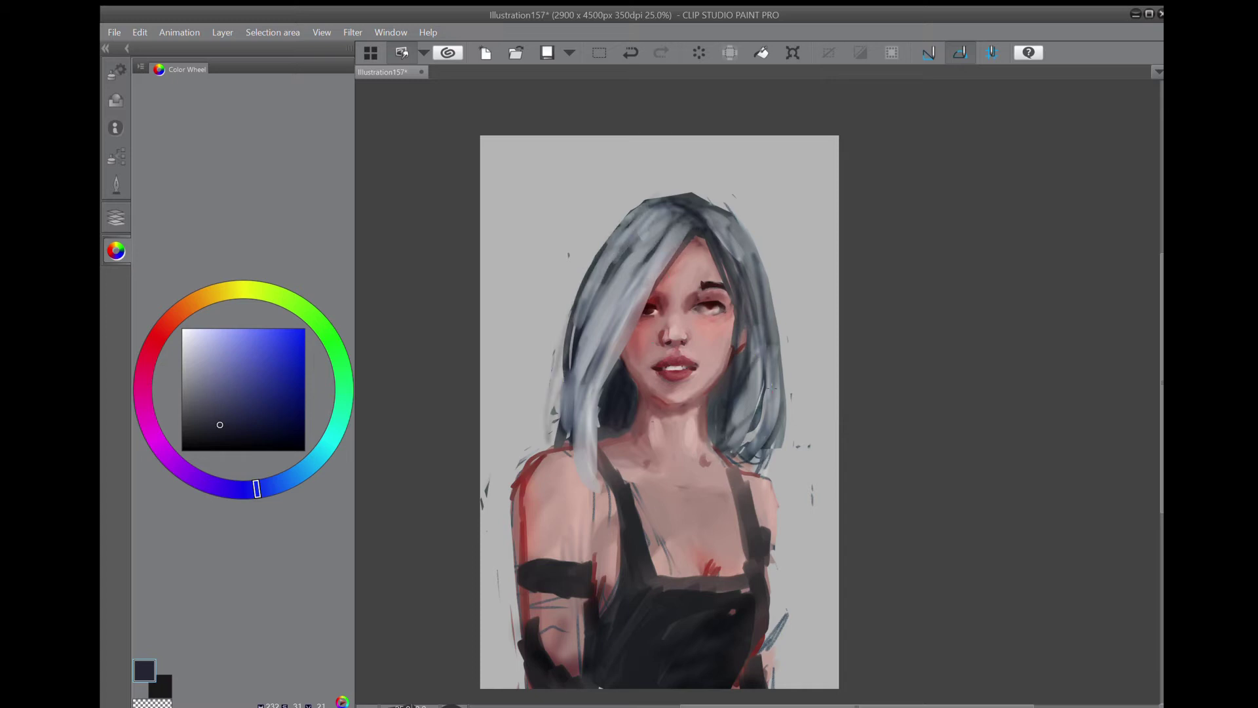
Choose a pale lavender-grey and paint fine highlight strands through the crown and both sides of the hair, undoing the last stroke.
{"action": "left_click_drag", "start_coordinate": [772, 387], "coordinate": [747, 376]}
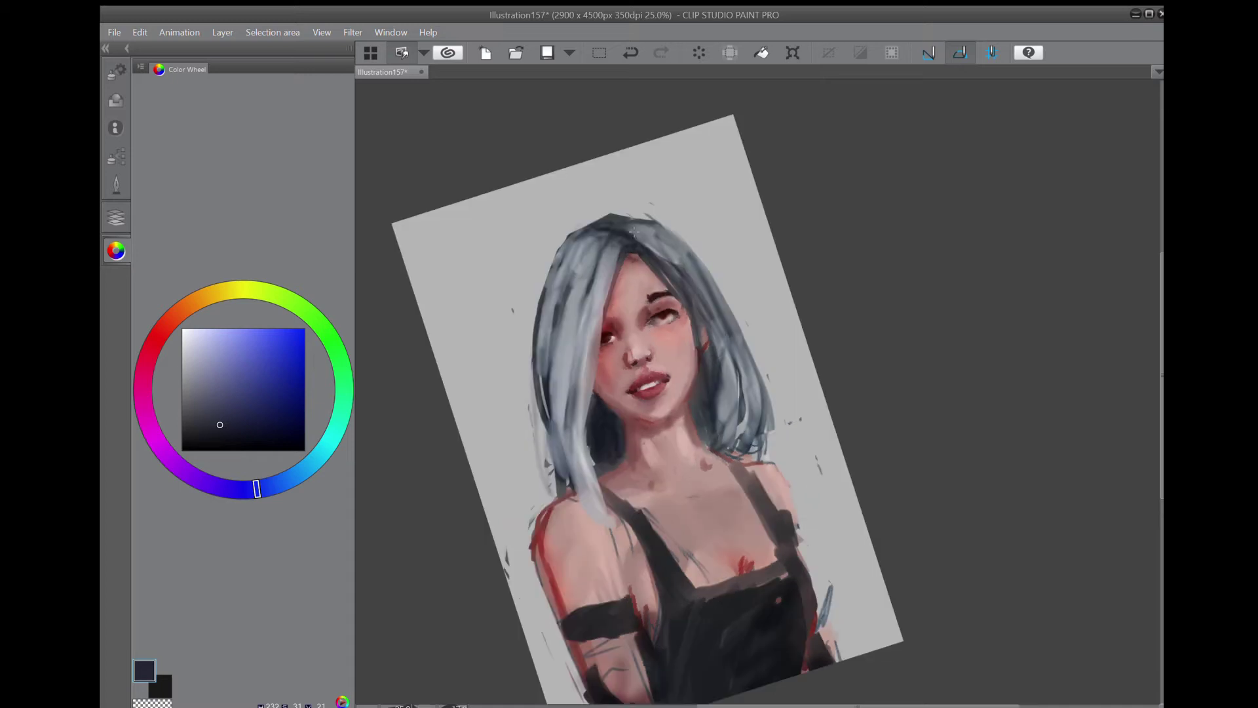
{"action": "left_click", "coordinate": [189, 341]}
{"action": "left_click_drag", "start_coordinate": [615, 240], "coordinate": [560, 406]}
{"action": "left_click_drag", "start_coordinate": [589, 344], "coordinate": [557, 454]}
{"action": "left_click_drag", "start_coordinate": [562, 399], "coordinate": [555, 475]}
{"action": "left_click_drag", "start_coordinate": [727, 307], "coordinate": [713, 440]}
{"action": "left_click_drag", "start_coordinate": [744, 364], "coordinate": [753, 454]}
{"action": "left_click_drag", "start_coordinate": [711, 303], "coordinate": [760, 458]}
{"action": "mouse_move", "coordinate": [636, 246]}
{"action": "left_mouse_down"}
{"action": "mouse_move", "coordinate": [705, 294]}
{"action": "mouse_move", "coordinate": [761, 456]}
{"action": "left_mouse_up"}
{"action": "left_click_drag", "start_coordinate": [553, 401], "coordinate": [551, 488]}
{"action": "left_click_drag", "start_coordinate": [589, 425], "coordinate": [611, 466]}
{"action": "mouse_move", "coordinate": [716, 365]}
{"action": "left_mouse_down"}
{"action": "mouse_move", "coordinate": [706, 445]}
{"action": "mouse_move", "coordinate": [741, 446]}
{"action": "left_mouse_up"}
{"action": "left_click_drag", "start_coordinate": [622, 236], "coordinate": [654, 227]}
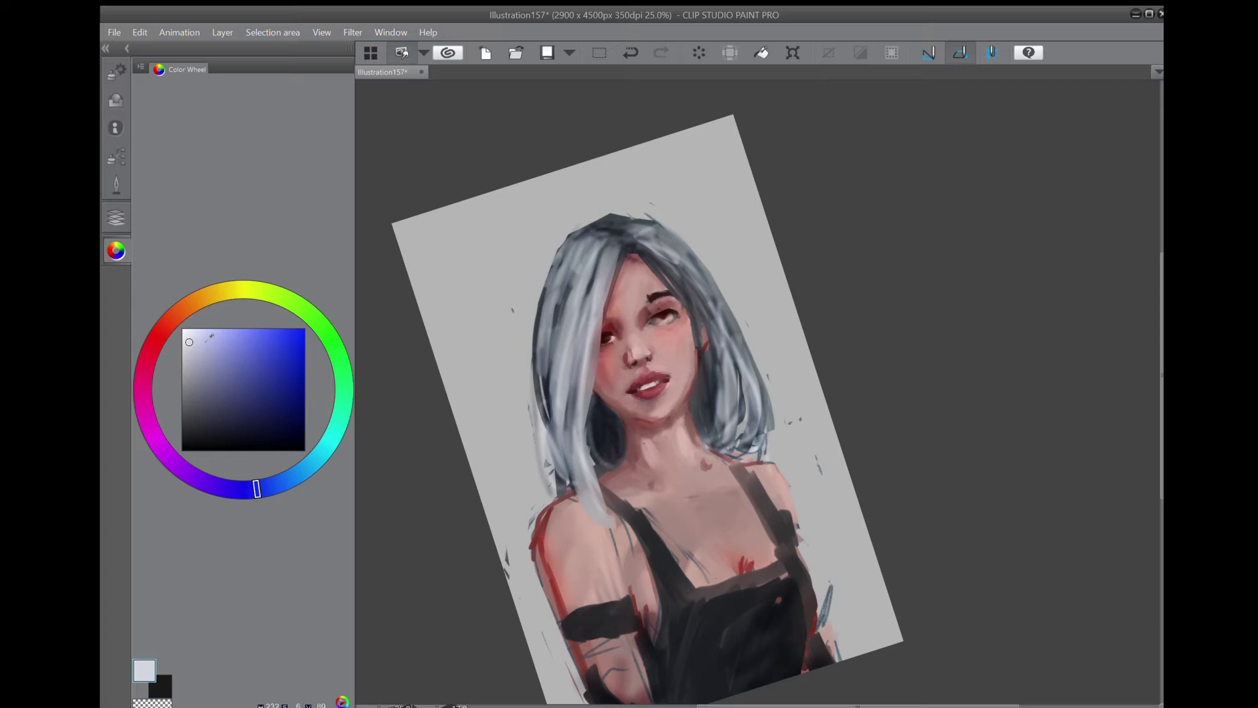
{"action": "mouse_move", "coordinate": [205, 331]}
{"action": "left_mouse_down"}
{"action": "mouse_move", "coordinate": [195, 328]}
{"action": "mouse_move", "coordinate": [263, 340]}
{"action": "mouse_move", "coordinate": [301, 386]}
{"action": "mouse_move", "coordinate": [186, 347]}
{"action": "mouse_move", "coordinate": [196, 451]}
{"action": "mouse_move", "coordinate": [190, 340]}
{"action": "mouse_move", "coordinate": [228, 436]}
{"action": "mouse_move", "coordinate": [230, 328]}
{"action": "left_mouse_up"}
{"action": "left_click", "coordinate": [630, 53]}
Switch to the Hard eraser at size 42.7, select Layer 3, and erase stray marks around the crown, shoulder and arm.
{"action": "left_click_drag", "start_coordinate": [655, 163], "coordinate": [832, 217]}
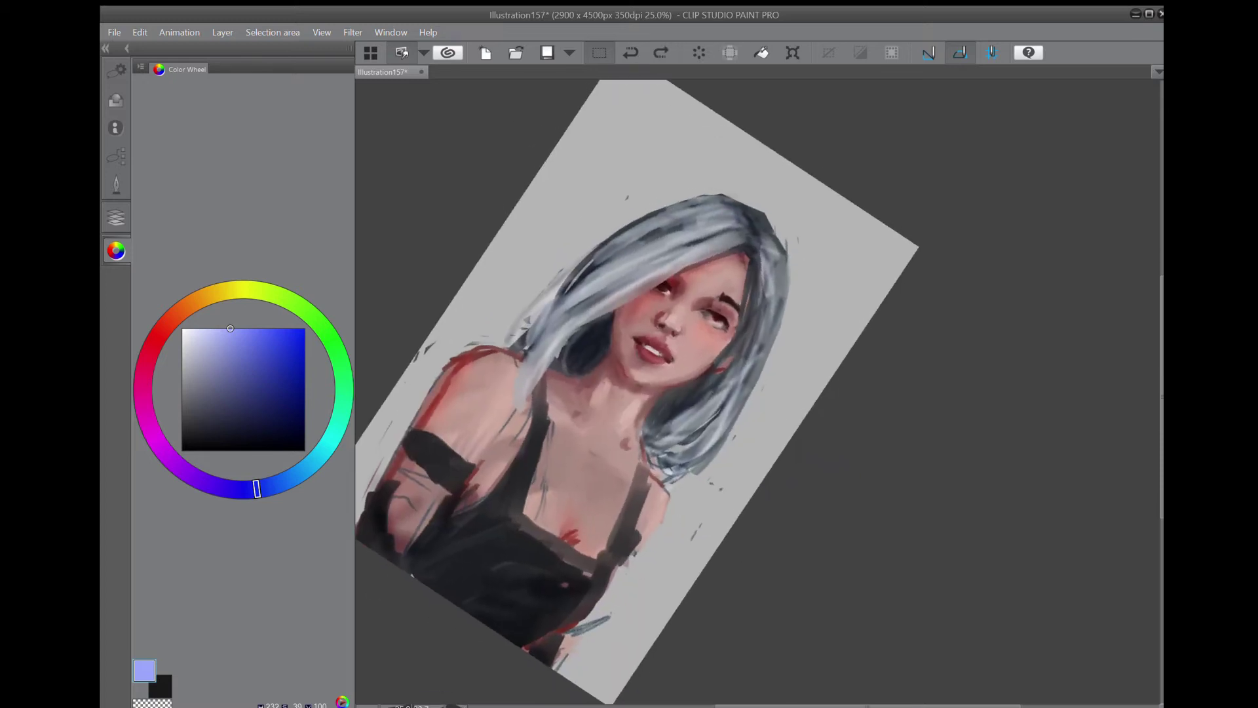
{"action": "left_click", "coordinate": [116, 185]}
{"action": "left_click", "coordinate": [164, 380]}
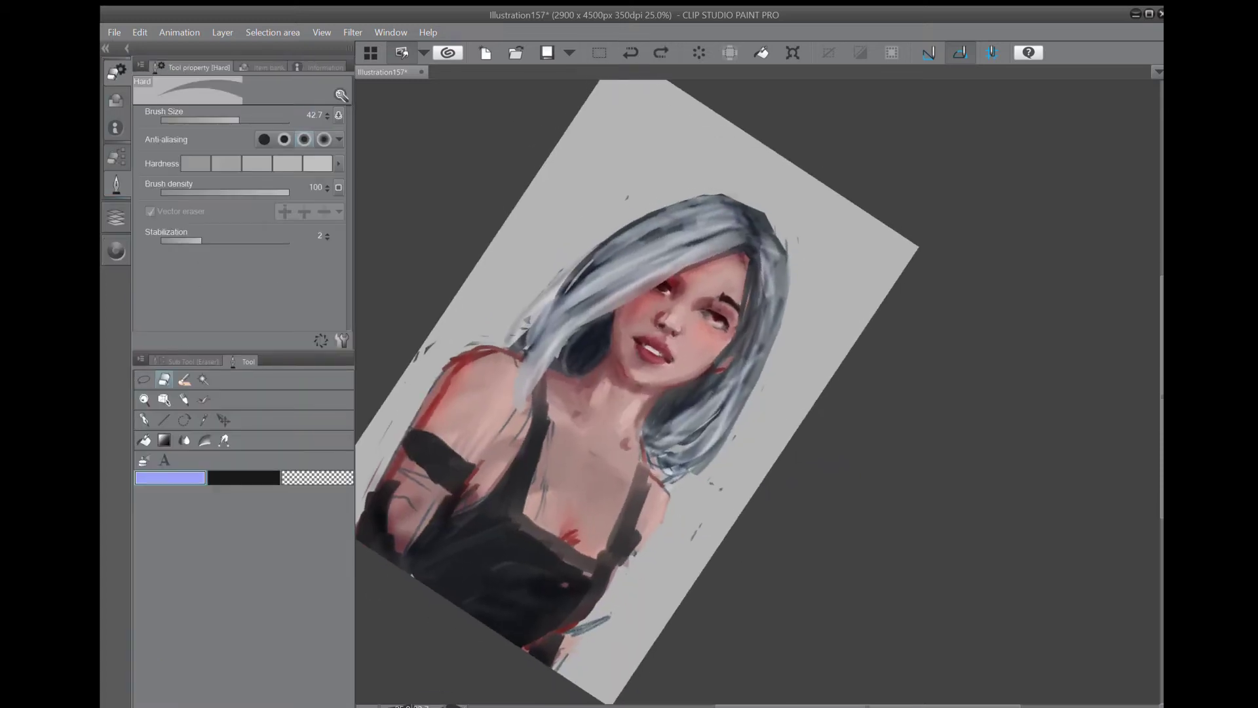
{"action": "left_click_drag", "start_coordinate": [791, 242], "coordinate": [762, 210]}
{"action": "left_click", "coordinate": [116, 218]}
{"action": "left_click", "coordinate": [237, 171]}
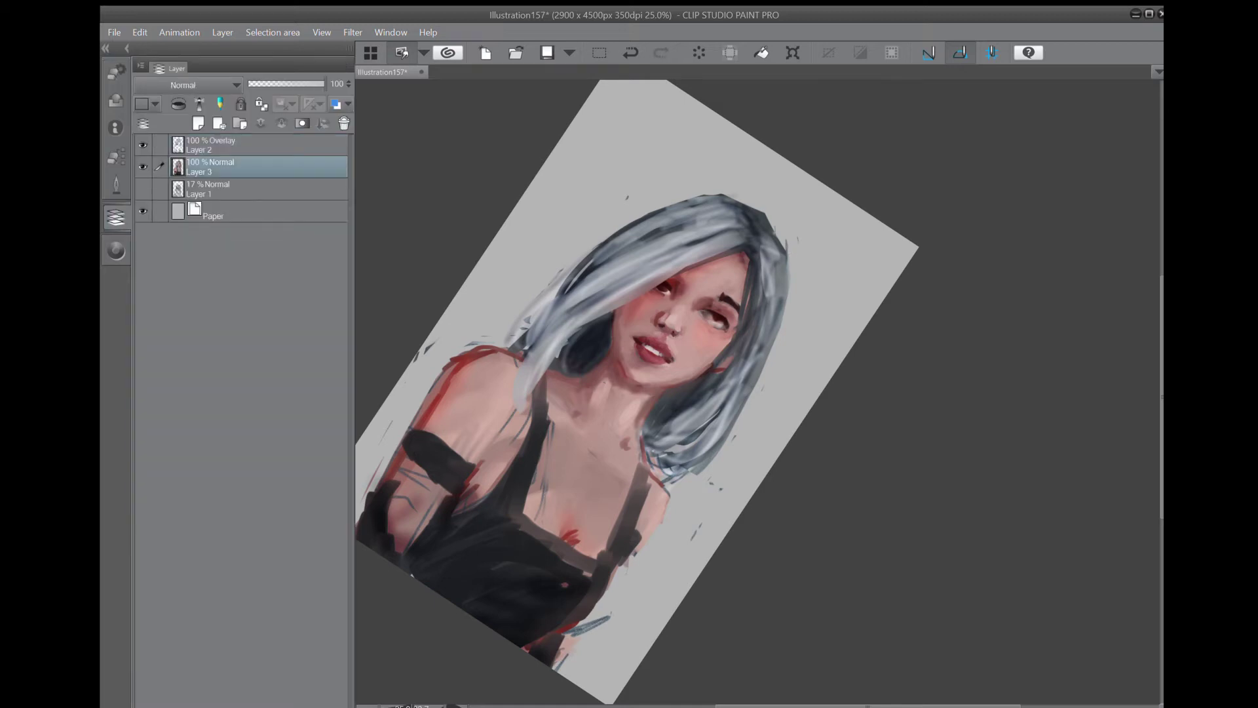
{"action": "left_click_drag", "start_coordinate": [771, 219], "coordinate": [753, 204]}
{"action": "left_click_drag", "start_coordinate": [794, 265], "coordinate": [769, 218]}
{"action": "left_click_drag", "start_coordinate": [434, 342], "coordinate": [424, 356]}
{"action": "left_click_drag", "start_coordinate": [380, 458], "coordinate": [360, 520]}
{"action": "left_click_drag", "start_coordinate": [451, 357], "coordinate": [429, 392]}
{"action": "left_click_drag", "start_coordinate": [481, 343], "coordinate": [459, 346]}
{"action": "left_click_drag", "start_coordinate": [531, 305], "coordinate": [528, 294]}
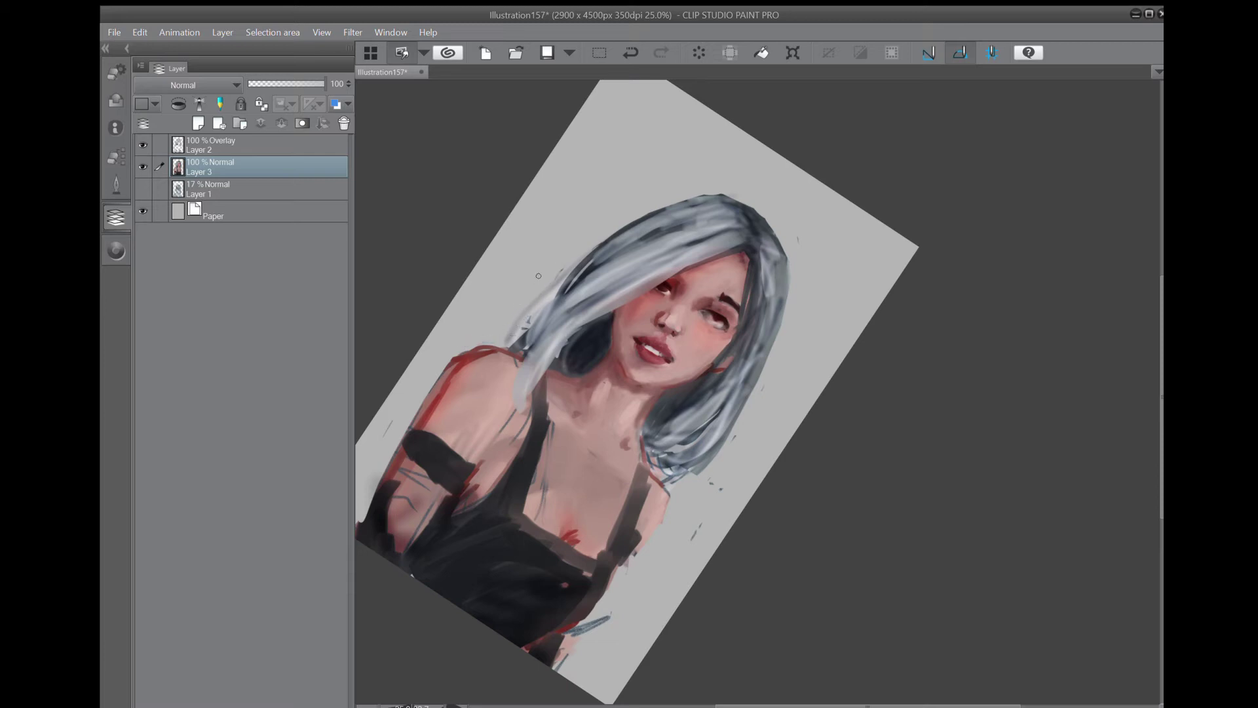
Clean up the outer hair edge on the short side and erase the stray blue strokes beside the lower arm.
{"action": "left_click_drag", "start_coordinate": [731, 438], "coordinate": [698, 473]}
{"action": "left_click_drag", "start_coordinate": [786, 318], "coordinate": [785, 266]}
{"action": "left_click_drag", "start_coordinate": [743, 196], "coordinate": [757, 212]}
{"action": "left_click_drag", "start_coordinate": [776, 338], "coordinate": [754, 386]}
{"action": "left_click_drag", "start_coordinate": [596, 622], "coordinate": [554, 658]}
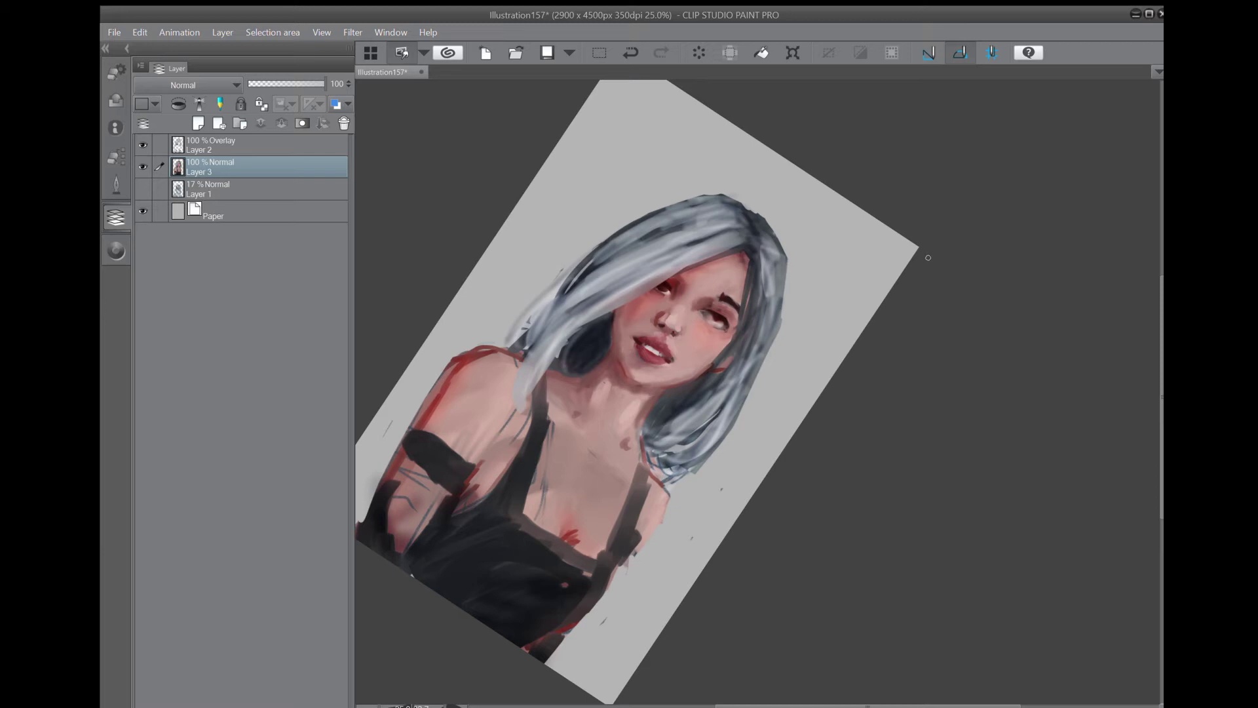
Save the illustration.
{"action": "left_click_drag", "start_coordinate": [928, 257], "coordinate": [1076, 177]}
{"action": "left_click_drag", "start_coordinate": [1009, 419], "coordinate": [892, 178]}
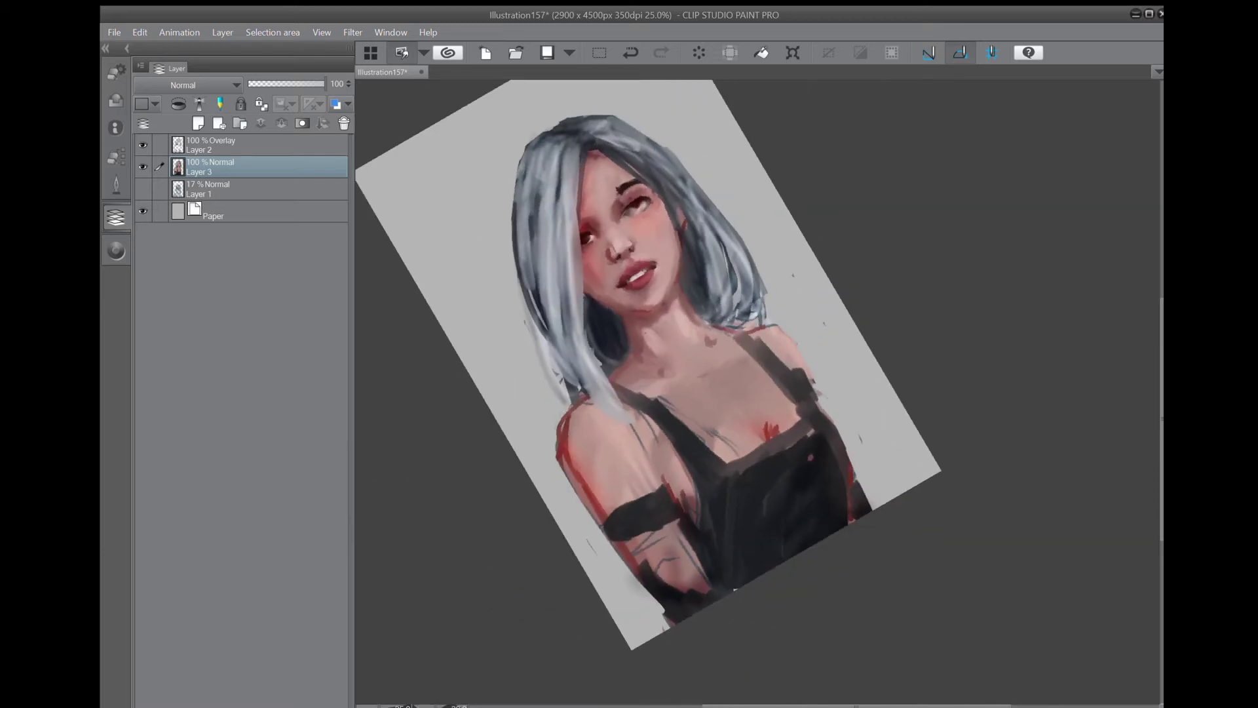
{"action": "left_click_drag", "start_coordinate": [740, 295], "coordinate": [705, 422]}
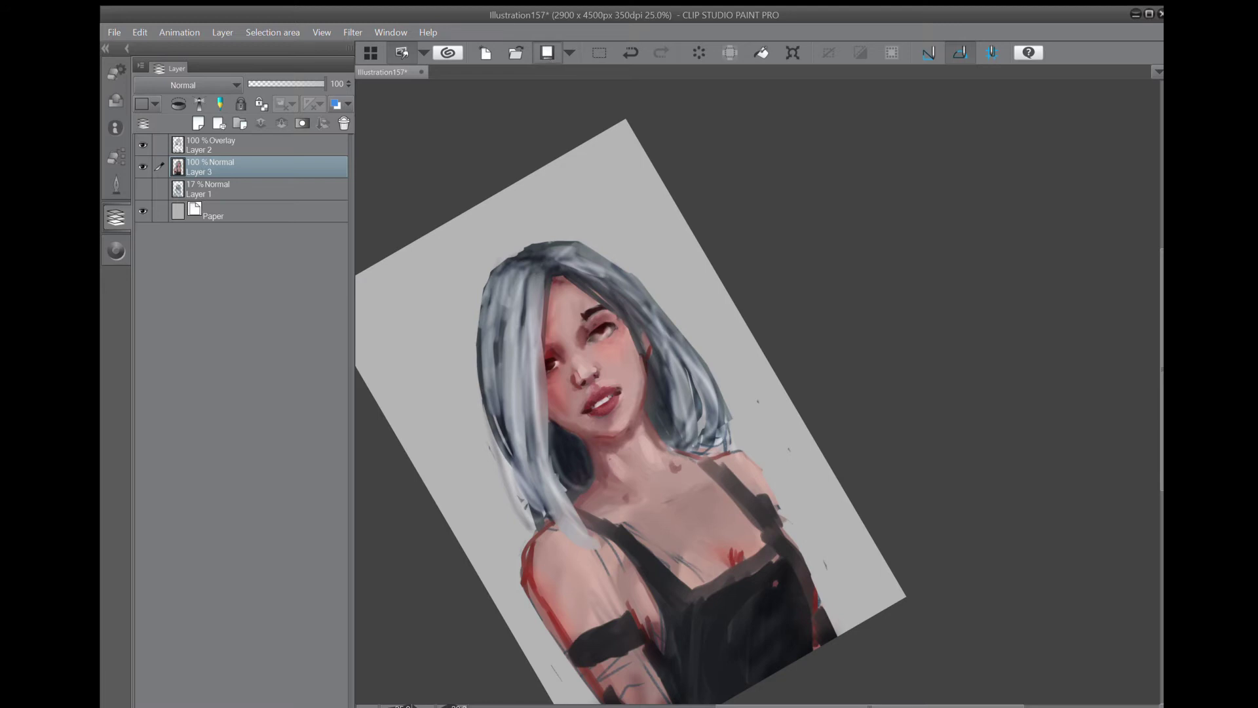
{"action": "left_click", "coordinate": [547, 52]}
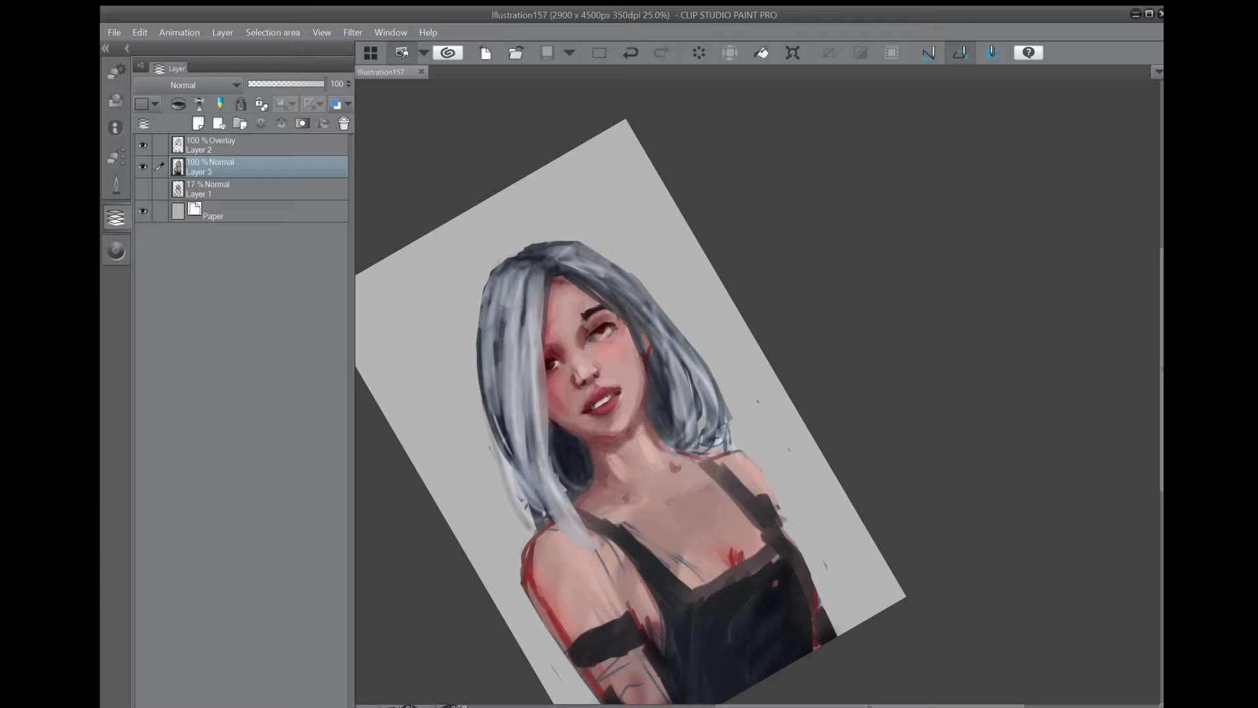
{"action": "left_click_drag", "start_coordinate": [852, 491], "coordinate": [884, 443]}
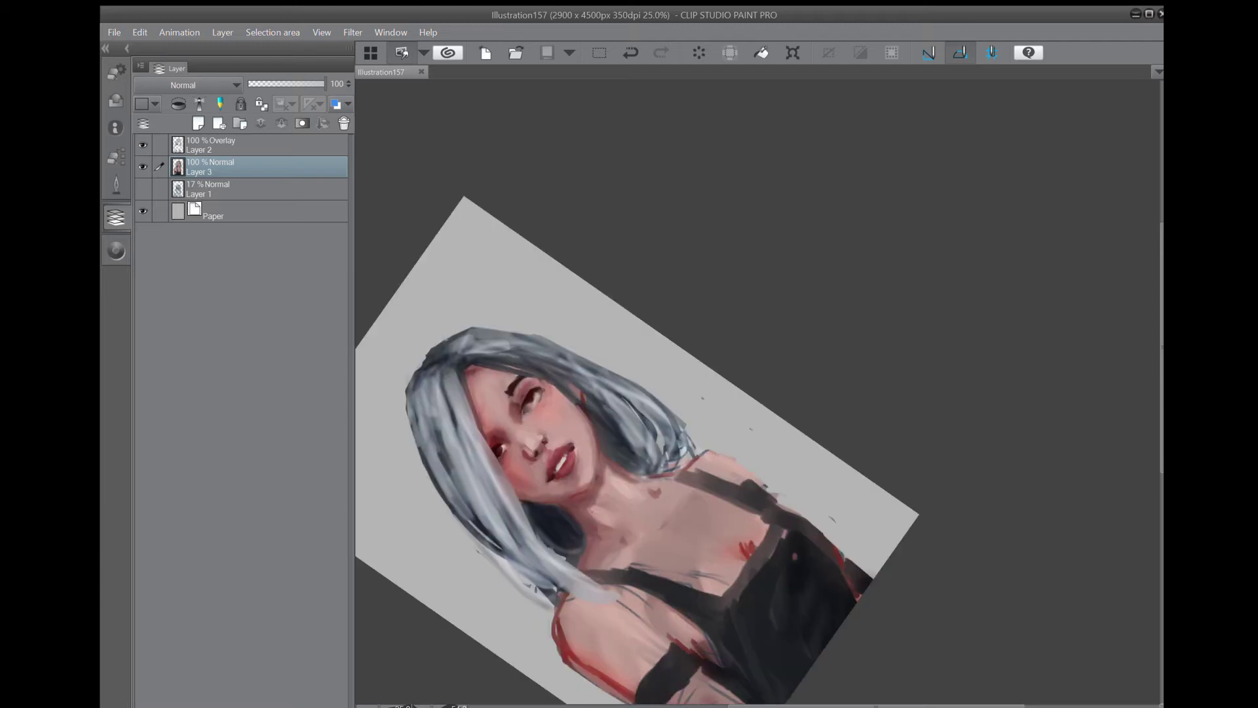
{"action": "left_click_drag", "start_coordinate": [707, 458], "coordinate": [767, 329]}
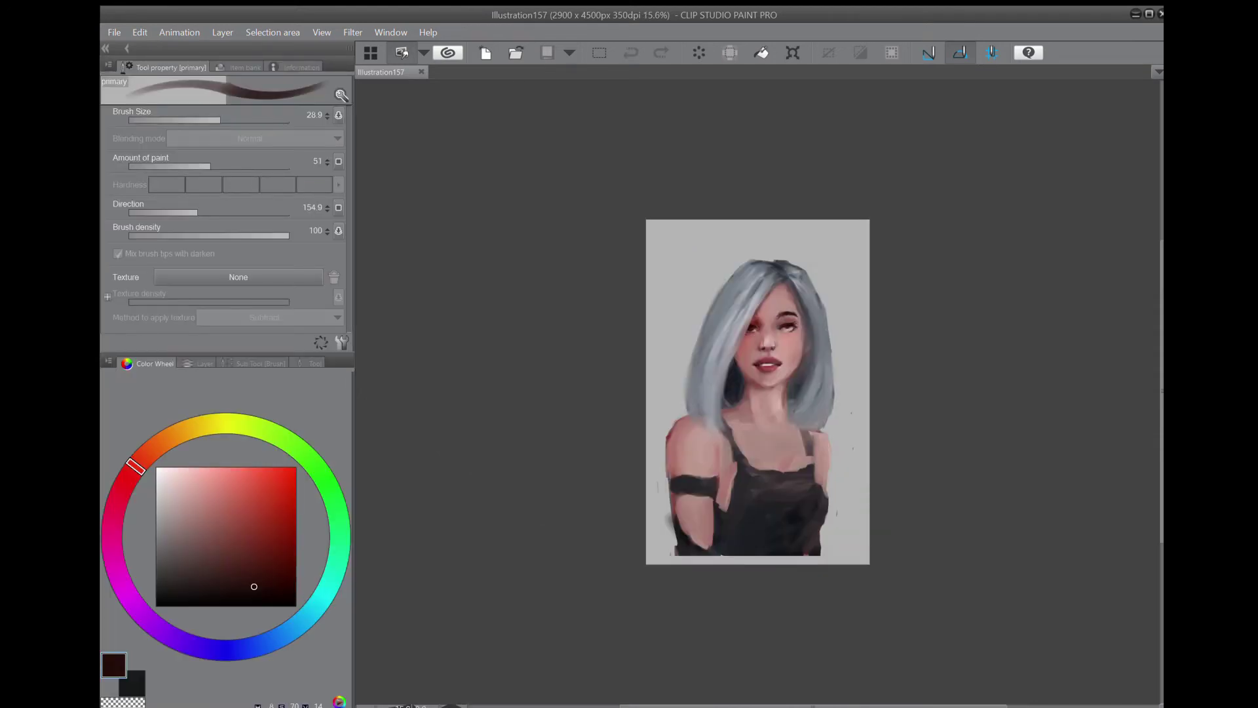
Sample a muted skin red beside the nose and repaint the nostril wings, underside of the nose and philtrum with the primary brush.
{"action": "scroll", "coordinate": [774, 375], "scroll_direction": "up", "scroll_amount": 5}
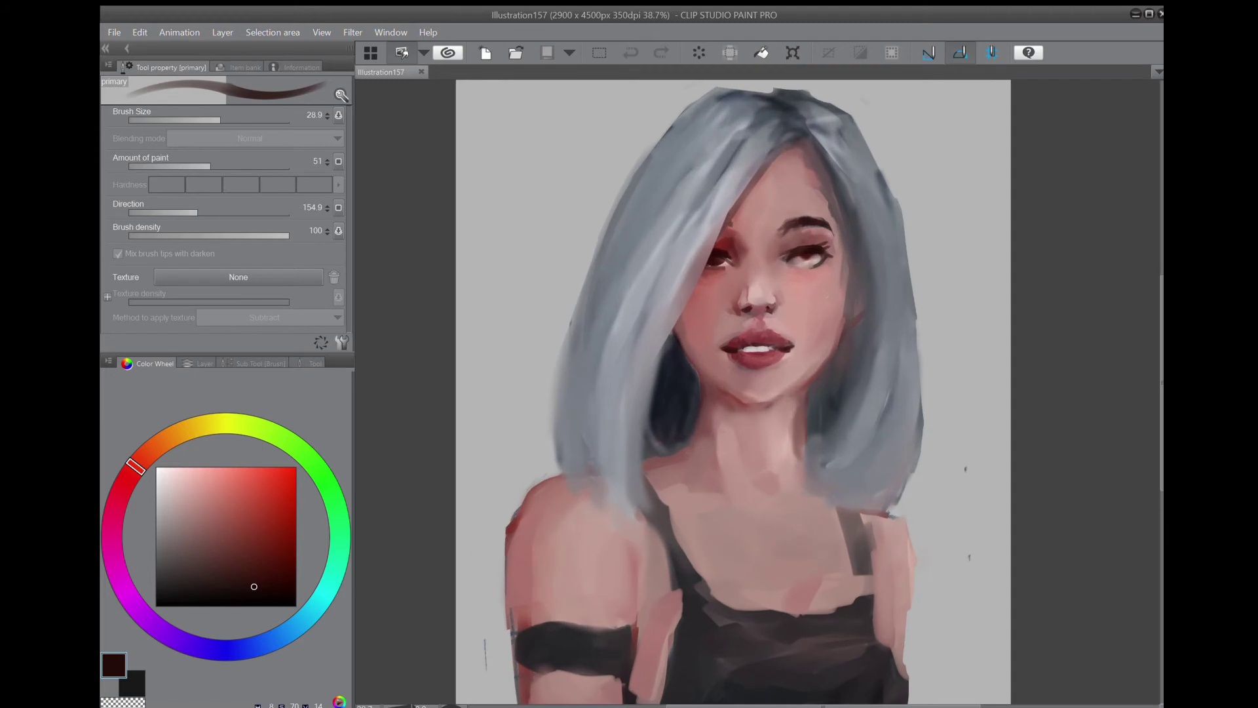
{"action": "scroll", "coordinate": [827, 335], "scroll_direction": "up", "scroll_amount": 3}
{"action": "left_click_drag", "start_coordinate": [773, 367], "coordinate": [722, 462]}
{"action": "scroll", "coordinate": [760, 378], "scroll_direction": "up", "scroll_amount": 2}
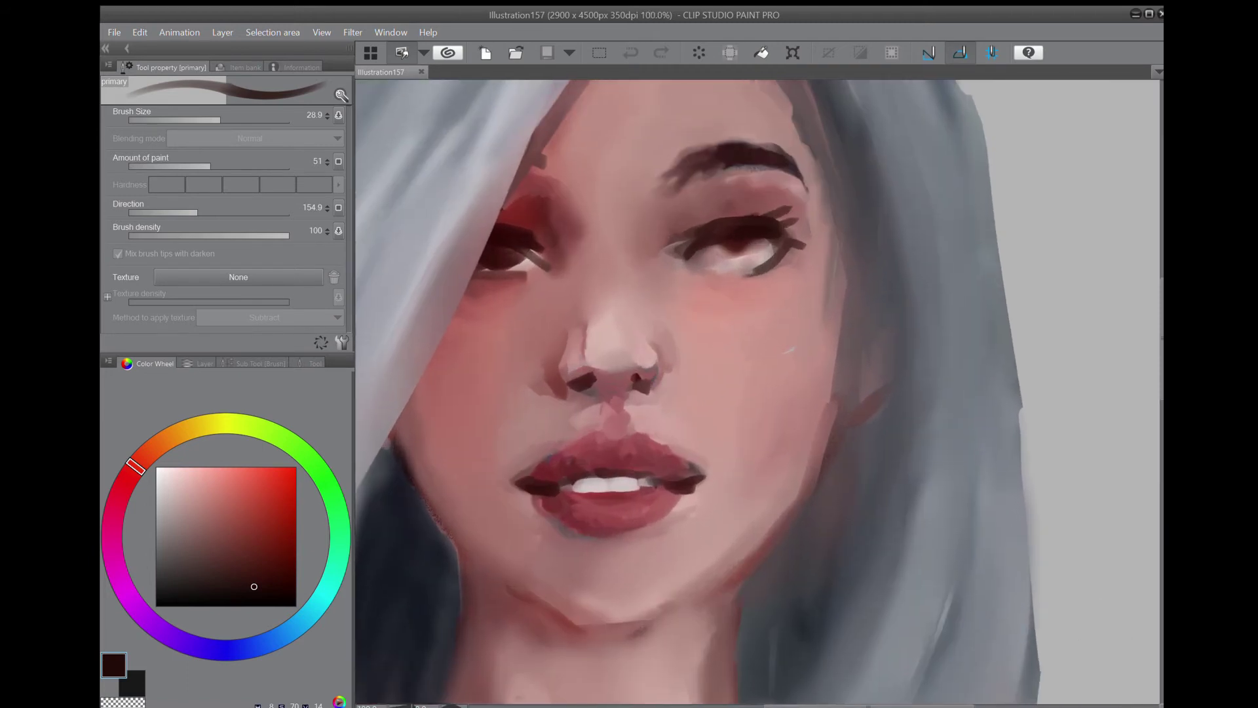
{"action": "scroll", "coordinate": [757, 393], "scroll_direction": "up", "scroll_amount": 3}
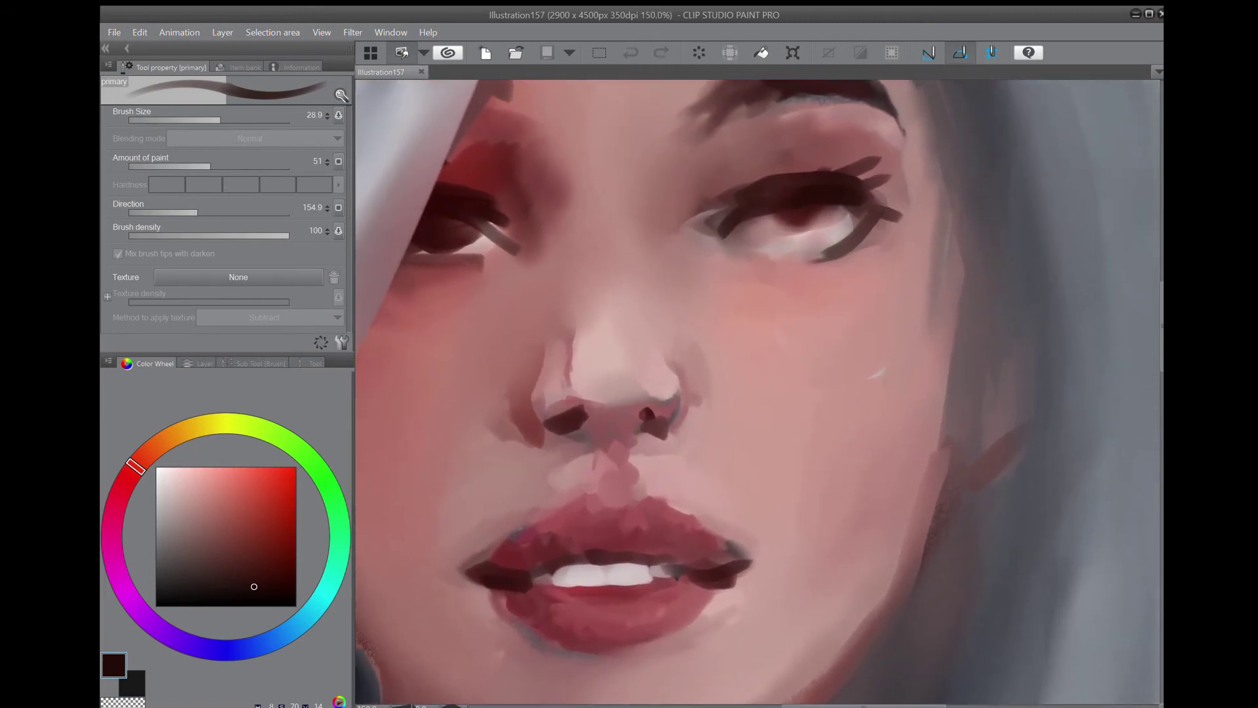
{"action": "left_click_drag", "start_coordinate": [851, 393], "coordinate": [847, 361]}
{"action": "left_click_drag", "start_coordinate": [786, 393], "coordinate": [773, 359]}
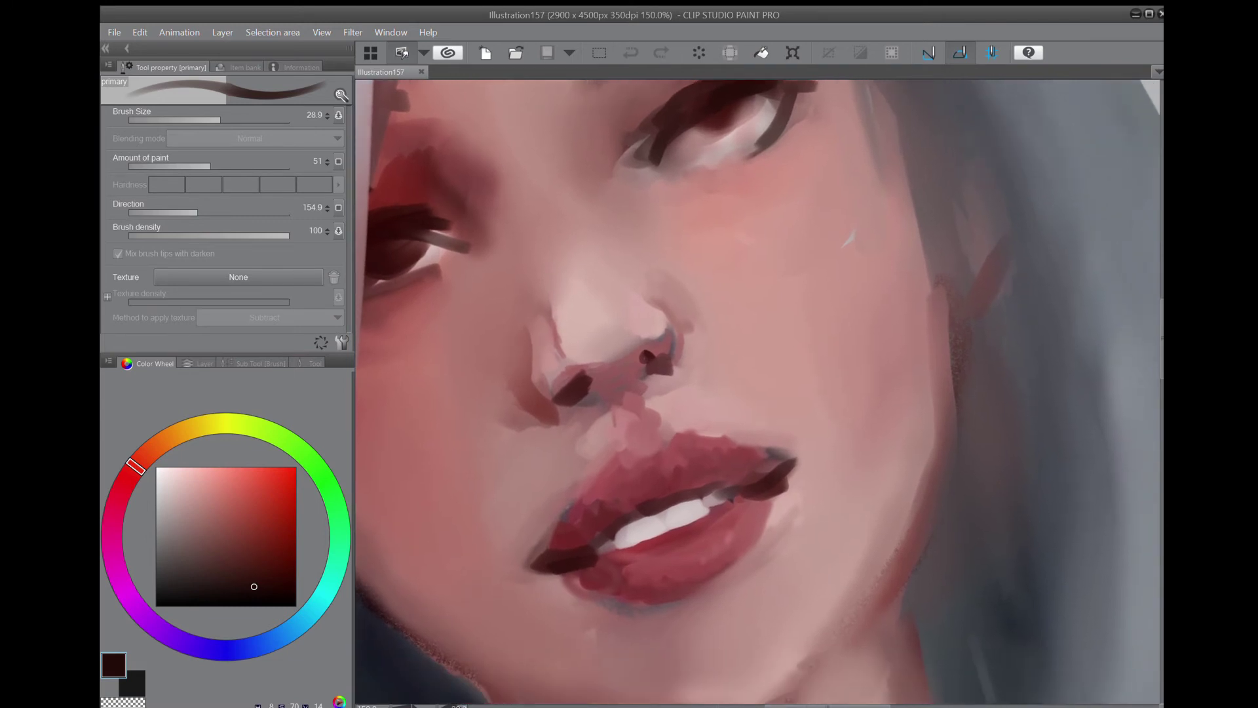
{"action": "left_click", "coordinate": [127, 49]}
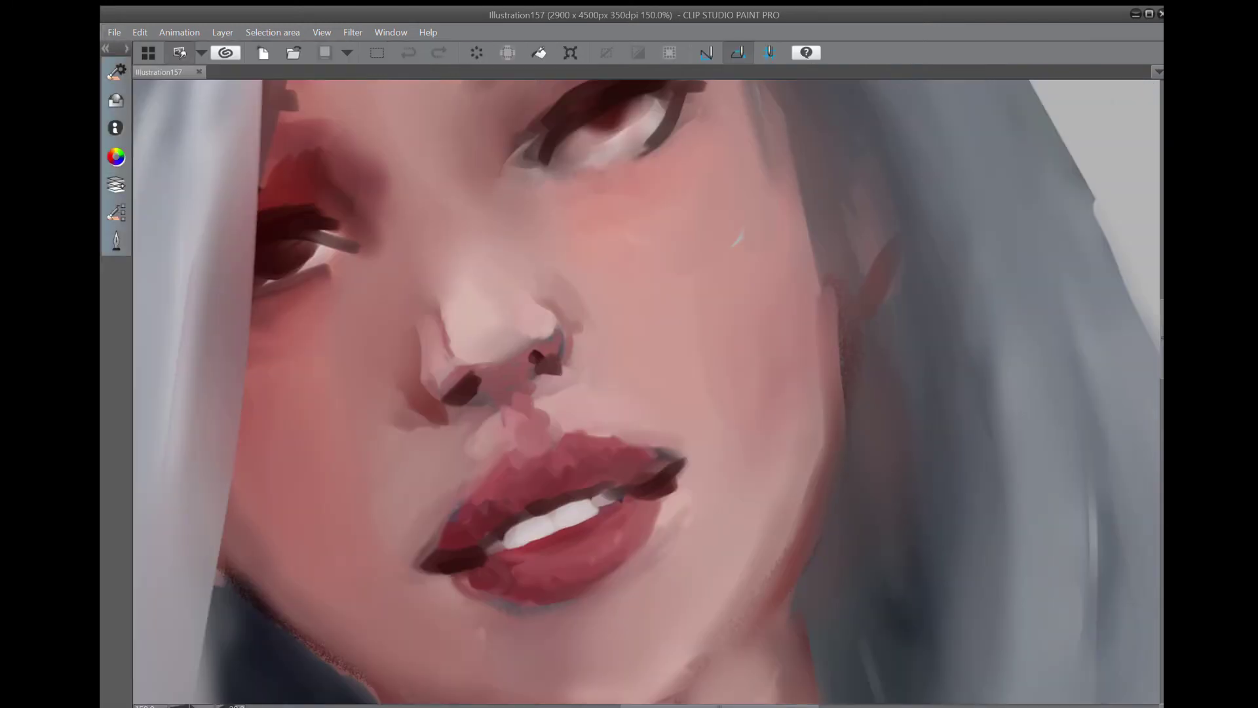
{"action": "key", "text": "Tab"}
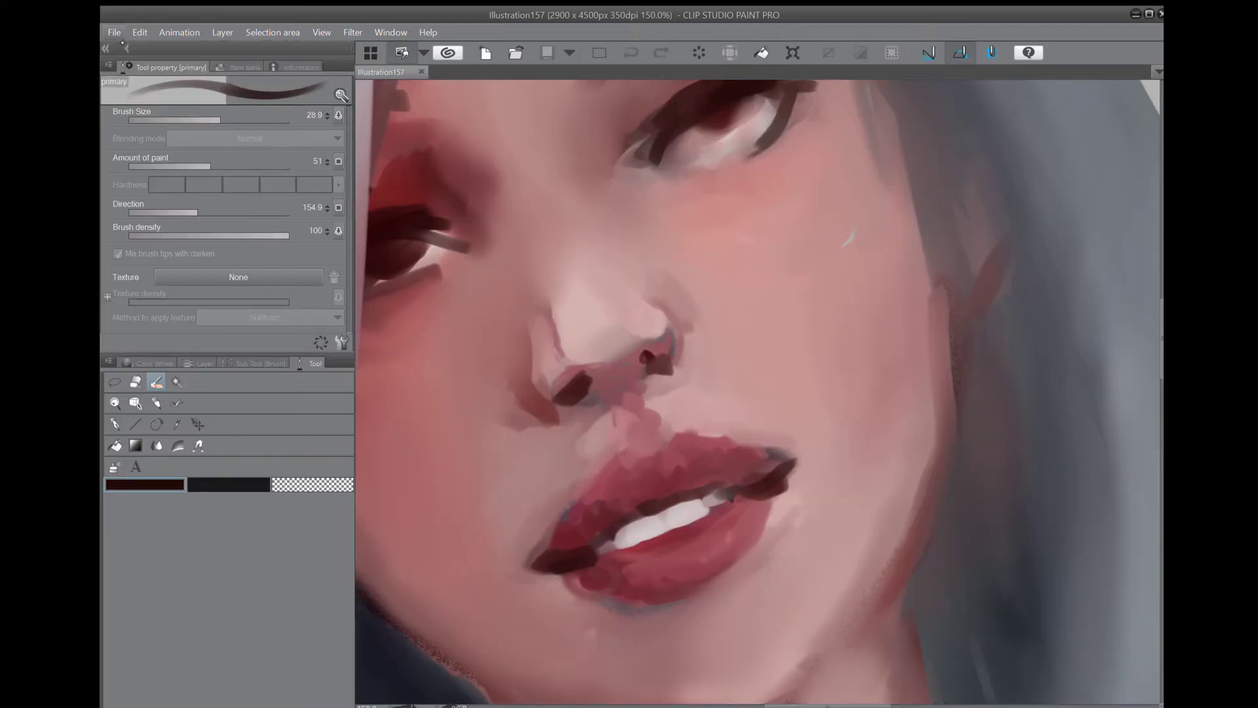
{"action": "key", "text": "i"}
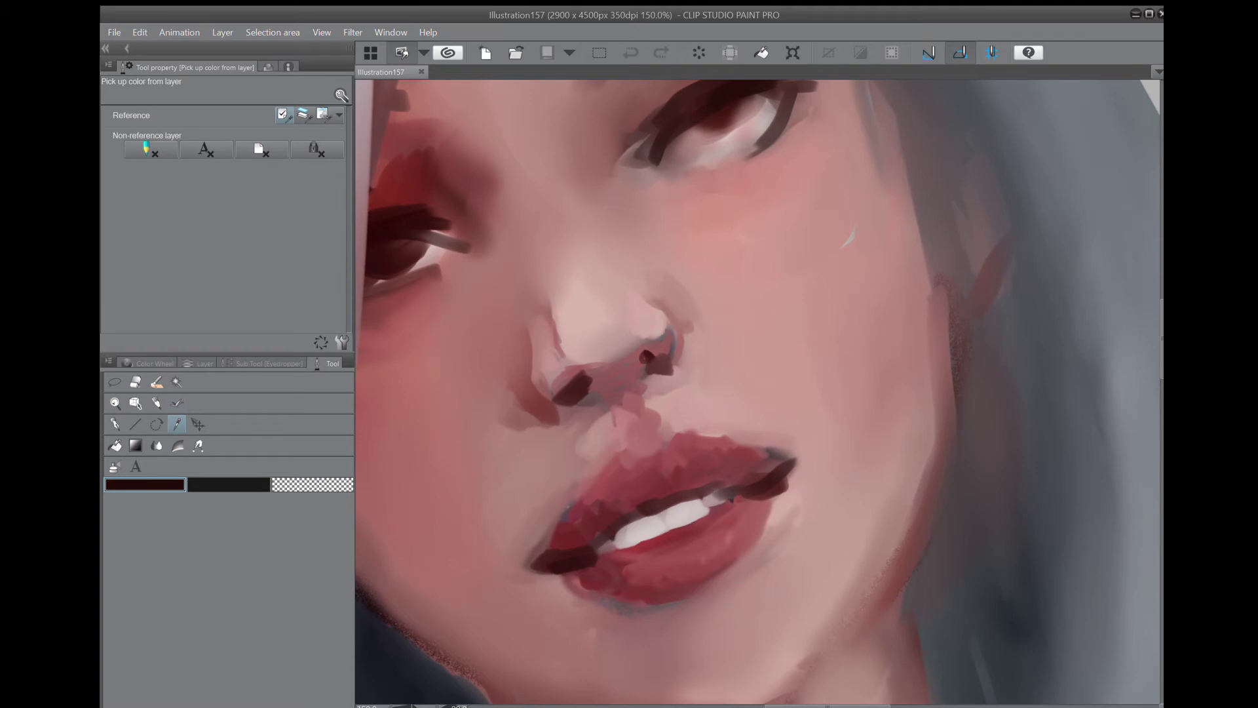
{"action": "left_click", "coordinate": [516, 341]}
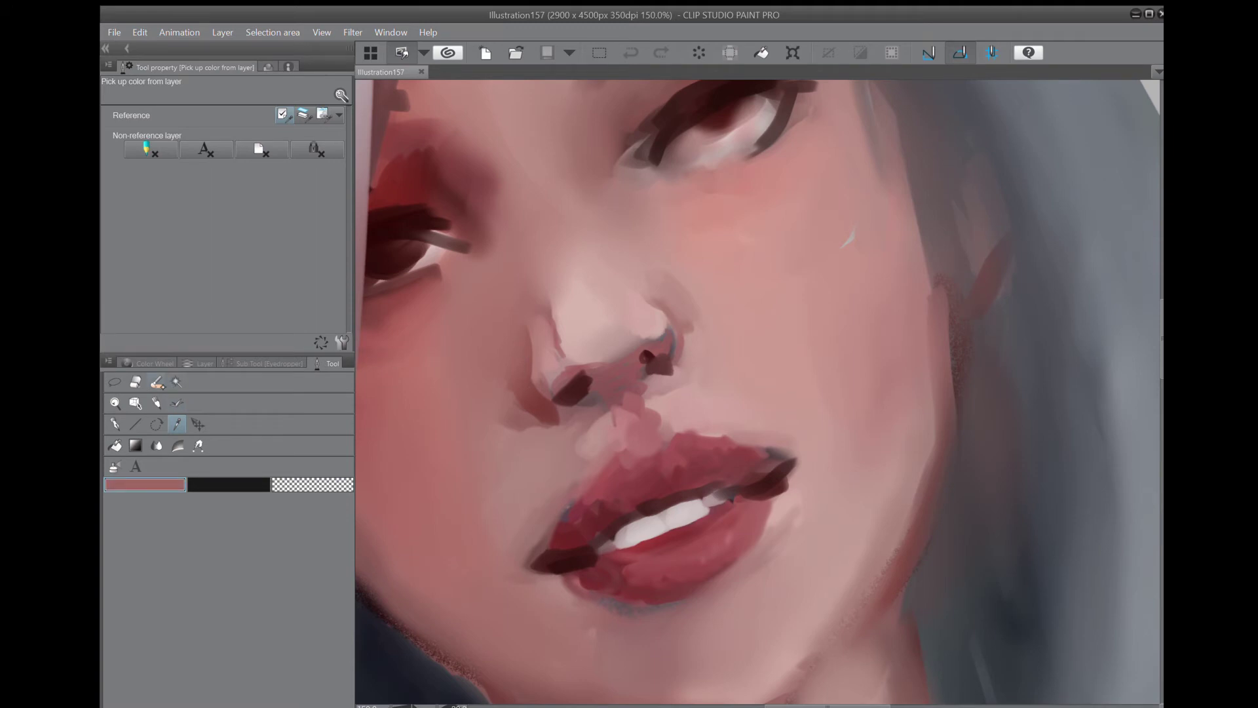
{"action": "key", "text": "b"}
{"action": "mouse_move", "coordinate": [538, 319]}
{"action": "left_mouse_down"}
{"action": "mouse_move", "coordinate": [515, 393]}
{"action": "mouse_move", "coordinate": [536, 418]}
{"action": "left_mouse_up"}
{"action": "mouse_move", "coordinate": [522, 387]}
{"action": "left_mouse_down"}
{"action": "mouse_move", "coordinate": [556, 418]}
{"action": "mouse_move", "coordinate": [567, 376]}
{"action": "mouse_move", "coordinate": [596, 371]}
{"action": "mouse_move", "coordinate": [570, 393]}
{"action": "mouse_move", "coordinate": [564, 376]}
{"action": "mouse_move", "coordinate": [602, 373]}
{"action": "mouse_move", "coordinate": [653, 331]}
{"action": "mouse_move", "coordinate": [670, 337]}
{"action": "mouse_move", "coordinate": [671, 365]}
{"action": "mouse_move", "coordinate": [629, 391]}
{"action": "left_mouse_up"}
{"action": "left_click_drag", "start_coordinate": [626, 410], "coordinate": [622, 432]}
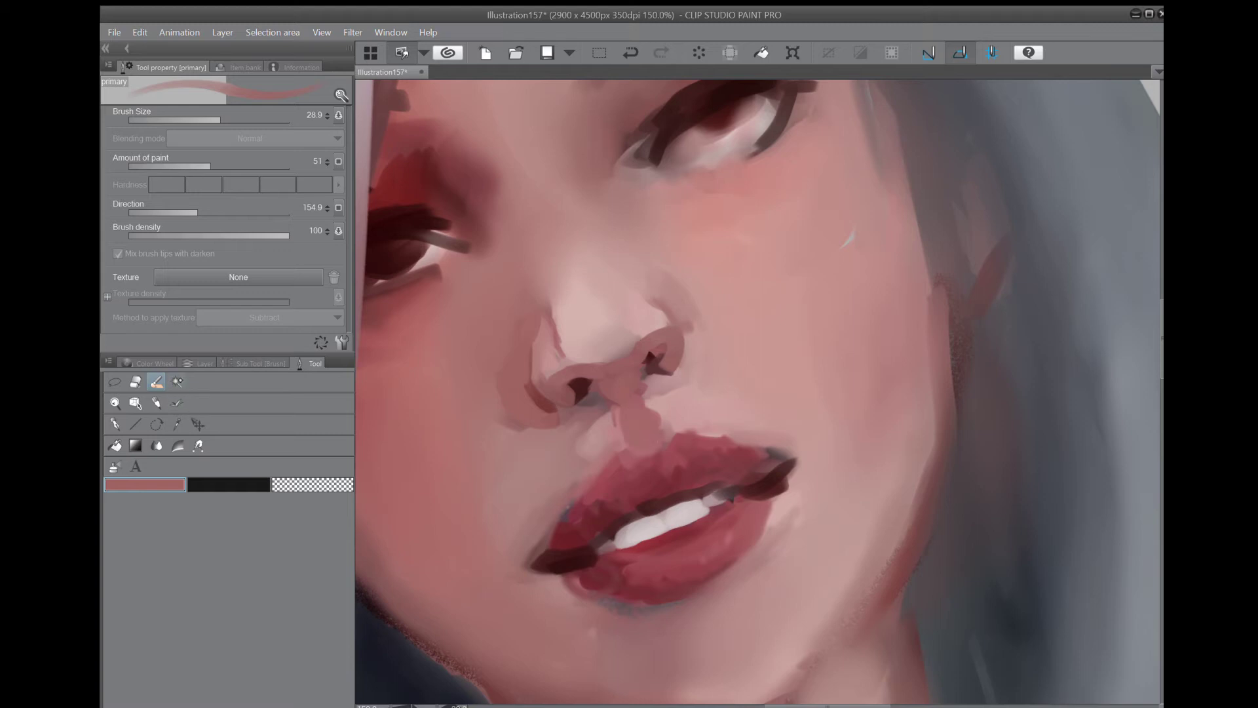
Hide the palettes and refine the nose, lightening the nostril rims and narrowing the shadow of the philtrum.
{"action": "left_click", "coordinate": [126, 48]}
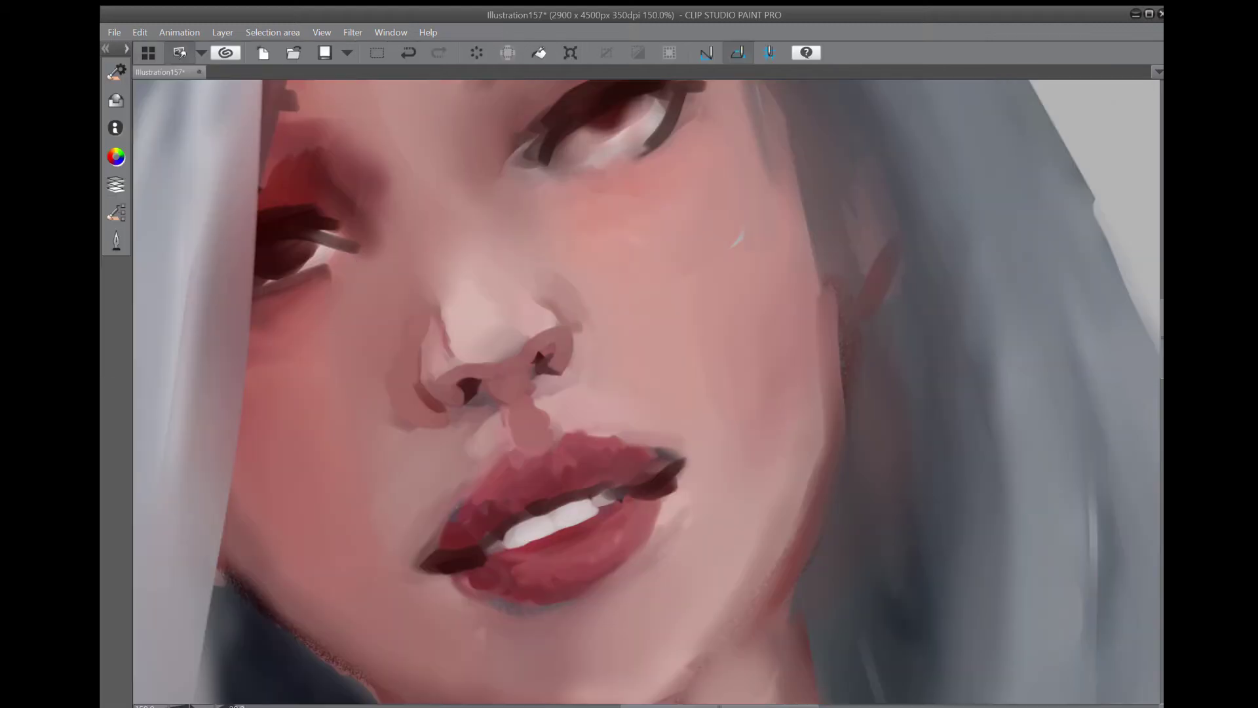
{"action": "left_click", "coordinate": [127, 48]}
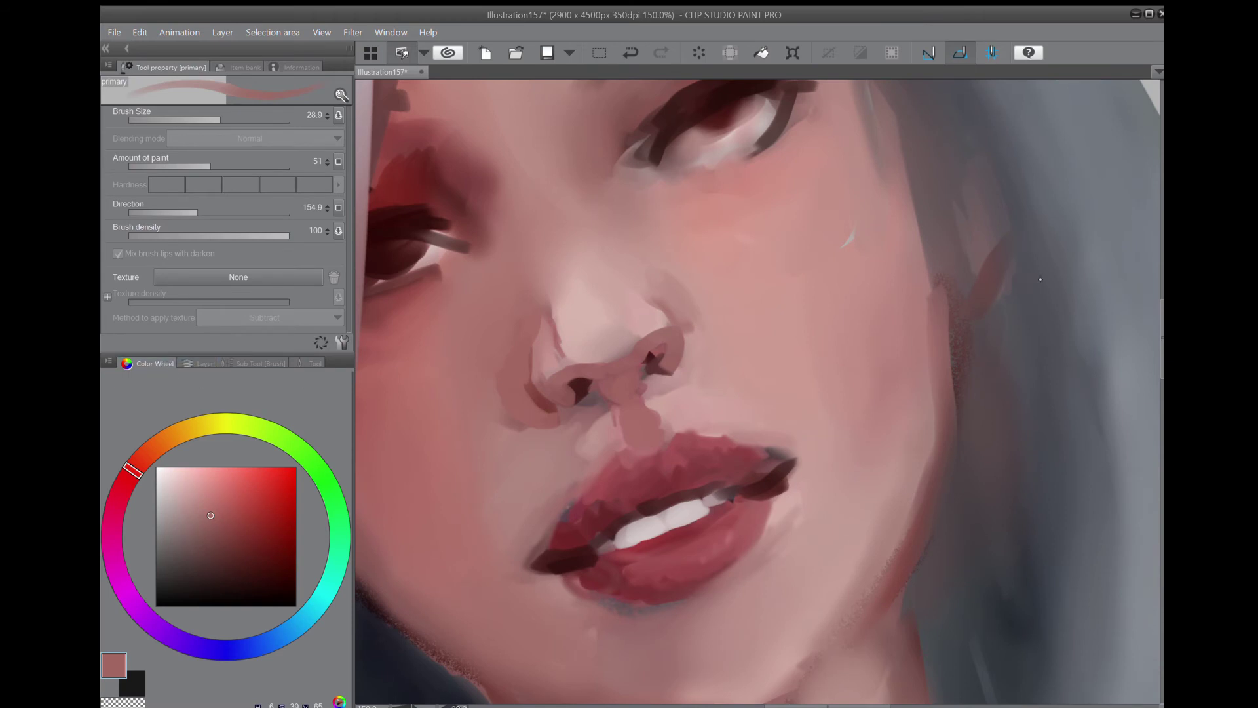
{"action": "key", "text": "F6"}
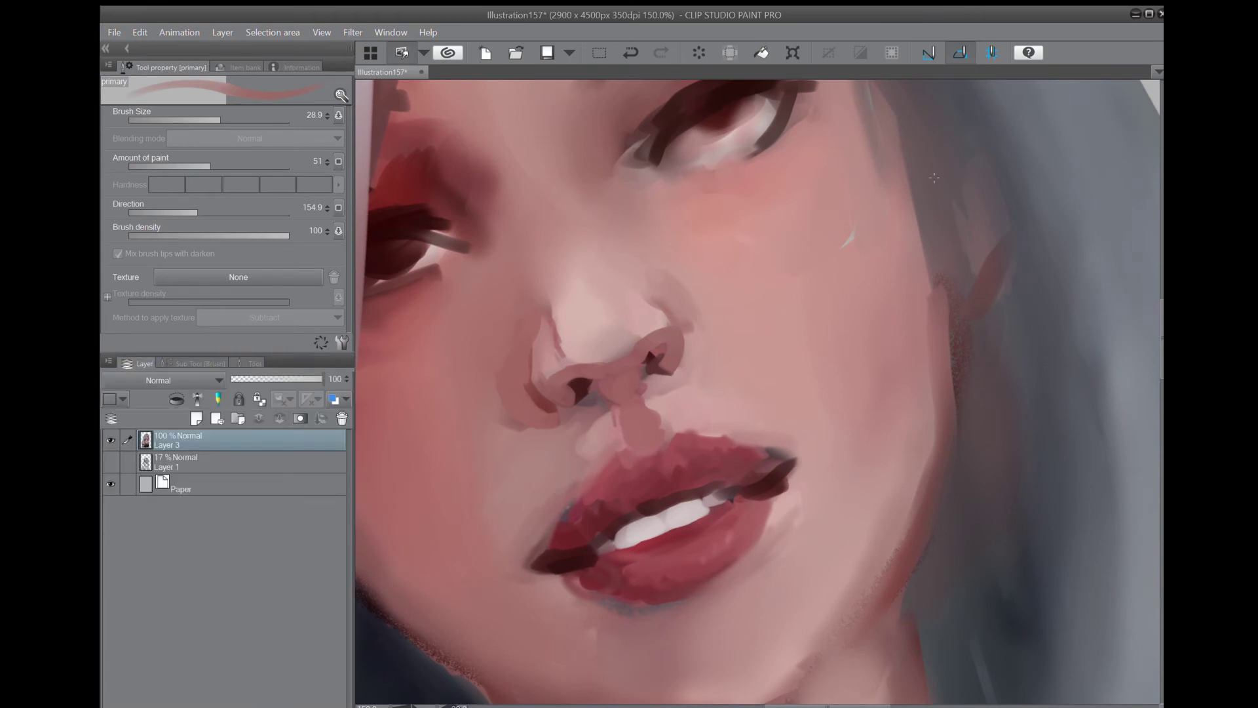
{"action": "left_click", "coordinate": [127, 49]}
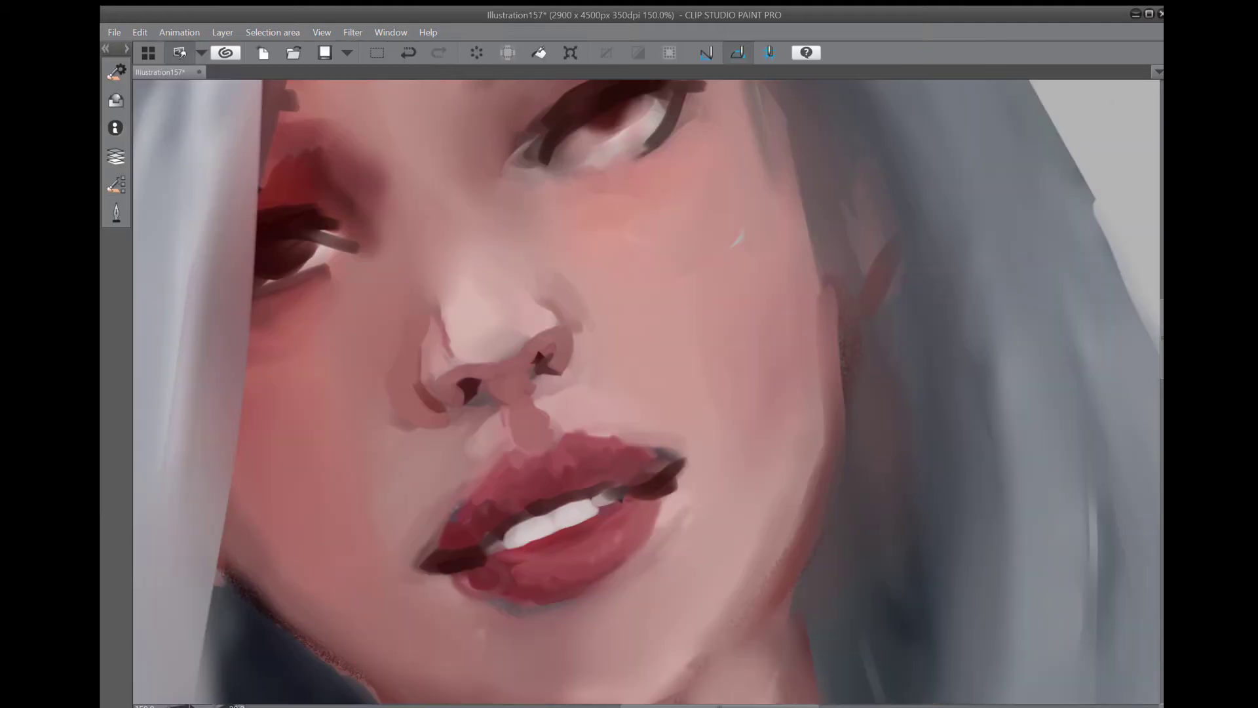
{"action": "mouse_move", "coordinate": [518, 416]}
{"action": "left_mouse_down"}
{"action": "mouse_move", "coordinate": [522, 445]}
{"action": "mouse_move", "coordinate": [504, 414]}
{"action": "mouse_move", "coordinate": [492, 445]}
{"action": "left_mouse_up"}
{"action": "mouse_move", "coordinate": [514, 360]}
{"action": "left_mouse_down"}
{"action": "mouse_move", "coordinate": [524, 397]}
{"action": "mouse_move", "coordinate": [456, 405]}
{"action": "mouse_move", "coordinate": [470, 402]}
{"action": "left_mouse_up"}
{"action": "mouse_move", "coordinate": [556, 365]}
{"action": "left_mouse_down"}
{"action": "mouse_move", "coordinate": [558, 340]}
{"action": "mouse_move", "coordinate": [540, 339]}
{"action": "mouse_move", "coordinate": [475, 400]}
{"action": "left_mouse_up"}
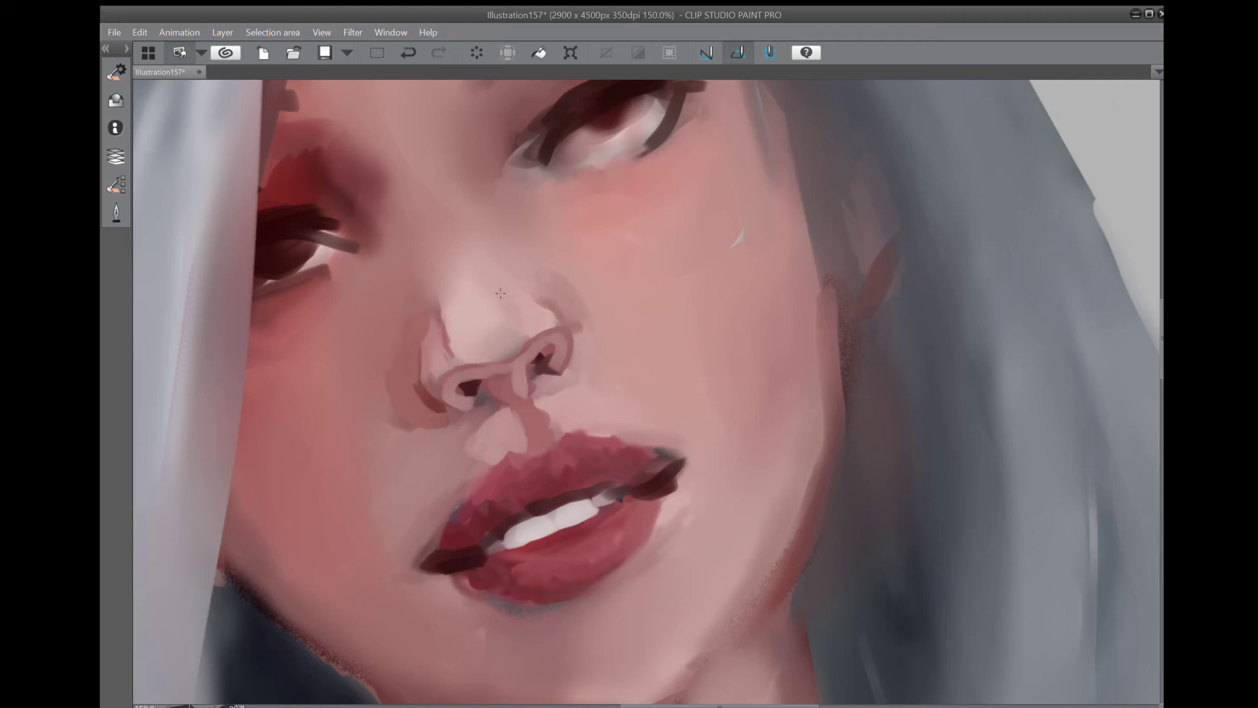
Repaint the nostril wing and the edge of the nose tip in light skin tones, undoing the unwanted strokes.
{"action": "left_click_drag", "start_coordinate": [452, 347], "coordinate": [439, 320]}
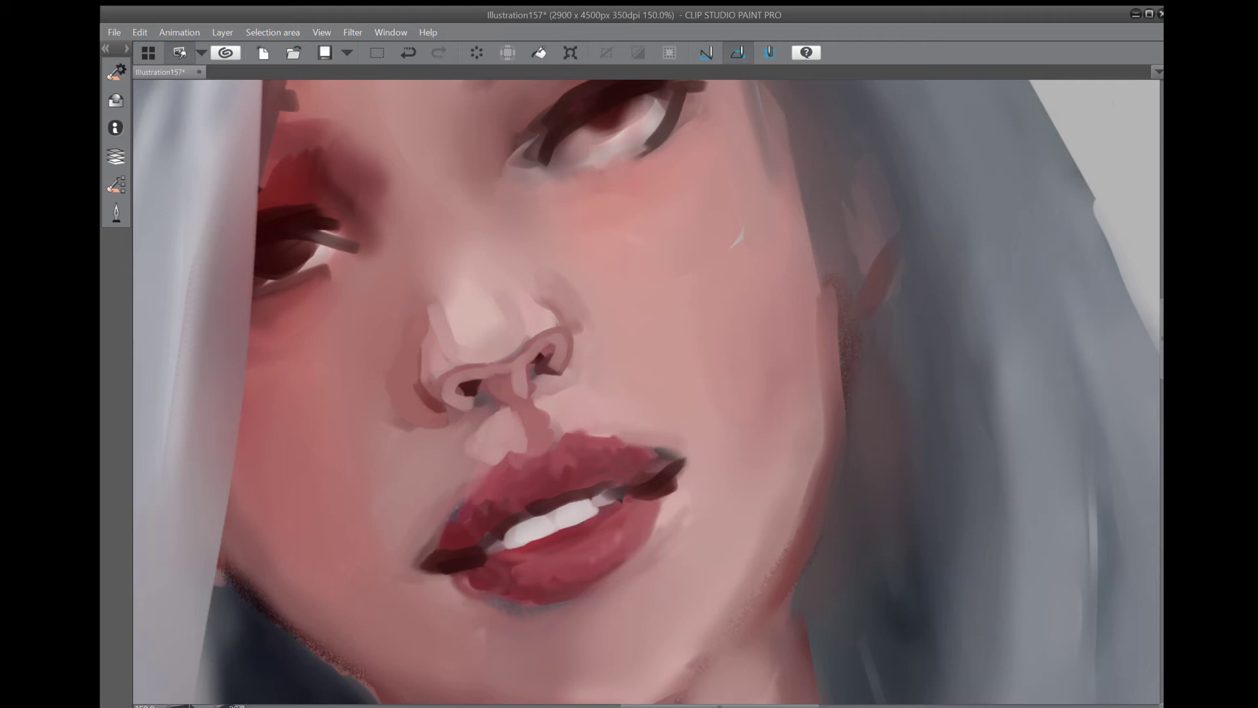
{"action": "key", "text": "ctrl+z"}
{"action": "mouse_move", "coordinate": [437, 341]}
{"action": "left_mouse_down"}
{"action": "mouse_move", "coordinate": [420, 354]}
{"action": "mouse_move", "coordinate": [440, 374]}
{"action": "mouse_move", "coordinate": [509, 352]}
{"action": "left_mouse_up"}
{"action": "mouse_move", "coordinate": [541, 304]}
{"action": "left_mouse_down"}
{"action": "mouse_move", "coordinate": [572, 332]}
{"action": "mouse_move", "coordinate": [548, 318]}
{"action": "left_mouse_up"}
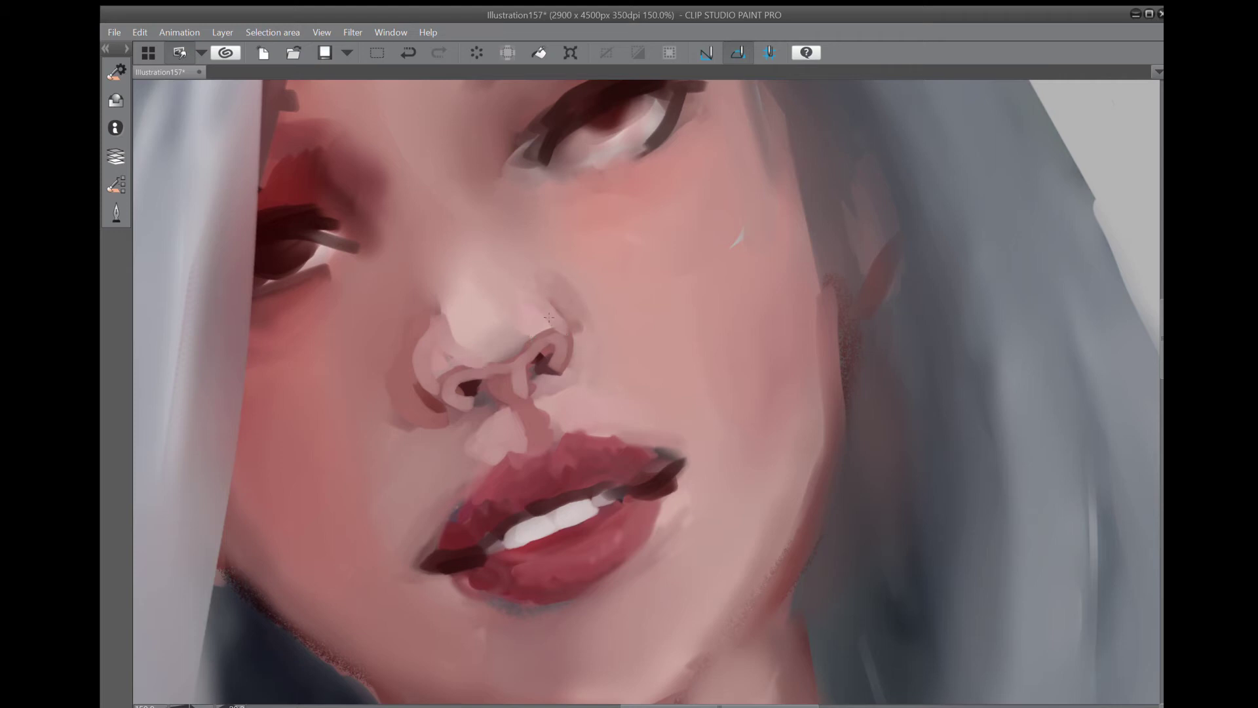
{"action": "key", "text": "ctrl+z"}
Sharpen the lip contour by painting skin tone along the upper lip's outer edge and at the lower lip's corner.
{"action": "left_click_drag", "start_coordinate": [501, 453], "coordinate": [420, 554]}
{"action": "mouse_move", "coordinate": [524, 448]}
{"action": "left_mouse_down"}
{"action": "mouse_move", "coordinate": [567, 423]}
{"action": "mouse_move", "coordinate": [694, 448]}
{"action": "mouse_move", "coordinate": [681, 446]}
{"action": "mouse_move", "coordinate": [685, 476]}
{"action": "mouse_move", "coordinate": [657, 497]}
{"action": "left_mouse_up"}
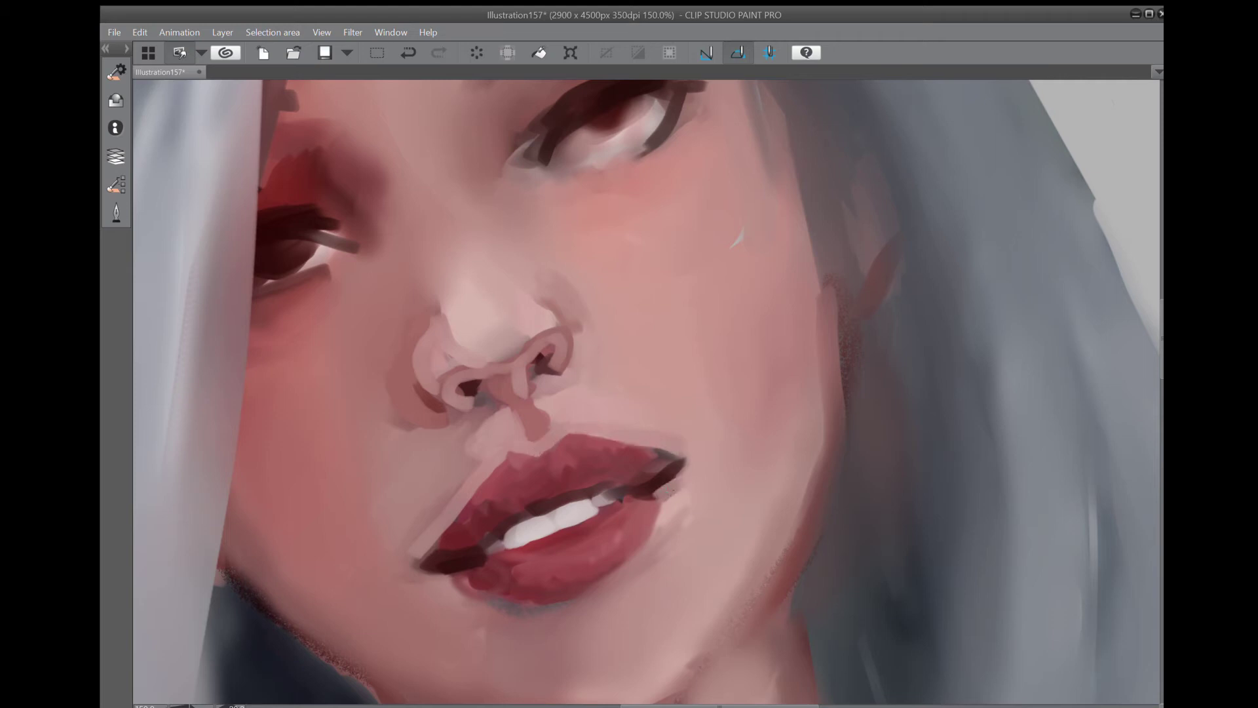
{"action": "left_click_drag", "start_coordinate": [457, 576], "coordinate": [445, 574]}
Add pink highlights and dark red shading strokes to the upper and lower lips to give them texture.
{"action": "left_click_drag", "start_coordinate": [528, 568], "coordinate": [589, 560]}
{"action": "left_click_drag", "start_coordinate": [578, 467], "coordinate": [590, 457]}
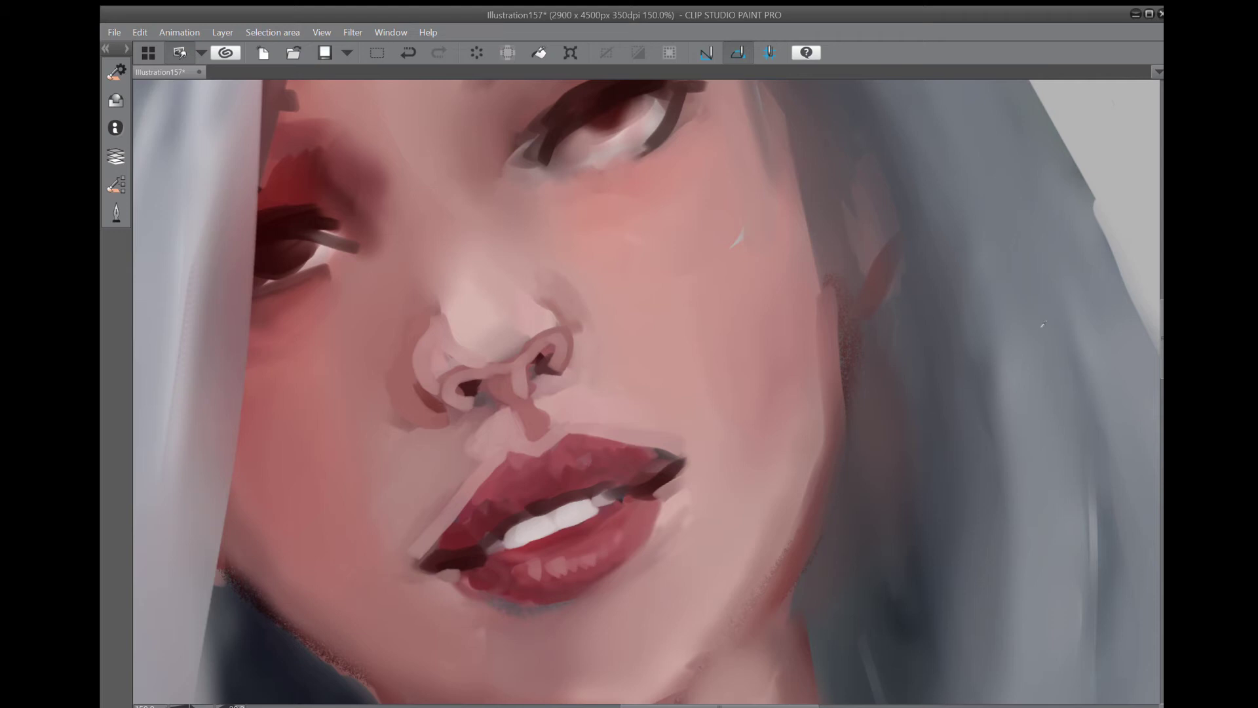
{"action": "mouse_move", "coordinate": [520, 499]}
{"action": "left_mouse_down"}
{"action": "mouse_move", "coordinate": [585, 474]}
{"action": "mouse_move", "coordinate": [518, 492]}
{"action": "mouse_move", "coordinate": [534, 501]}
{"action": "mouse_move", "coordinate": [581, 480]}
{"action": "mouse_move", "coordinate": [540, 485]}
{"action": "left_mouse_up"}
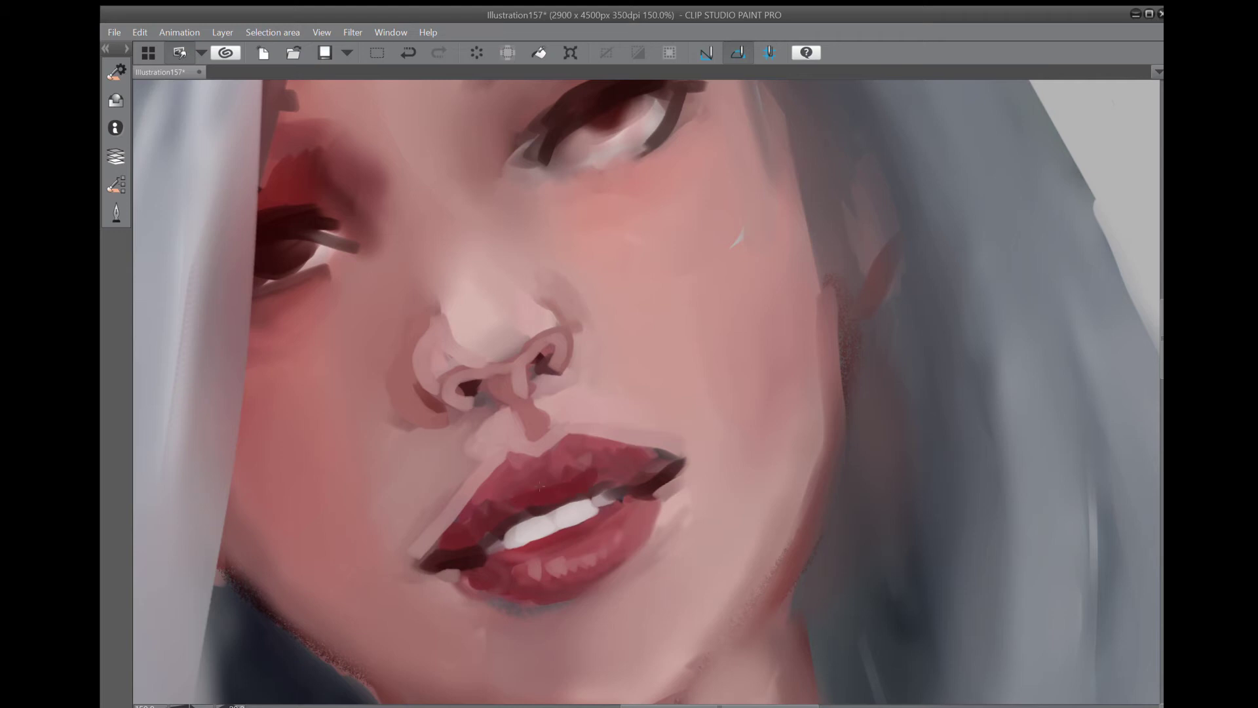
{"action": "mouse_move", "coordinate": [504, 496]}
{"action": "left_mouse_down"}
{"action": "mouse_move", "coordinate": [545, 505]}
{"action": "mouse_move", "coordinate": [593, 475]}
{"action": "mouse_move", "coordinate": [597, 486]}
{"action": "mouse_move", "coordinate": [481, 532]}
{"action": "mouse_move", "coordinate": [506, 493]}
{"action": "mouse_move", "coordinate": [517, 495]}
{"action": "left_mouse_up"}
{"action": "mouse_move", "coordinate": [594, 484]}
{"action": "left_mouse_down"}
{"action": "mouse_move", "coordinate": [610, 467]}
{"action": "mouse_move", "coordinate": [639, 467]}
{"action": "left_mouse_up"}
{"action": "mouse_move", "coordinate": [505, 554]}
{"action": "left_mouse_down"}
{"action": "mouse_move", "coordinate": [623, 507]}
{"action": "mouse_move", "coordinate": [469, 568]}
{"action": "mouse_move", "coordinate": [515, 578]}
{"action": "mouse_move", "coordinate": [638, 502]}
{"action": "mouse_move", "coordinate": [642, 466]}
{"action": "mouse_move", "coordinate": [657, 465]}
{"action": "mouse_move", "coordinate": [517, 488]}
{"action": "left_mouse_up"}
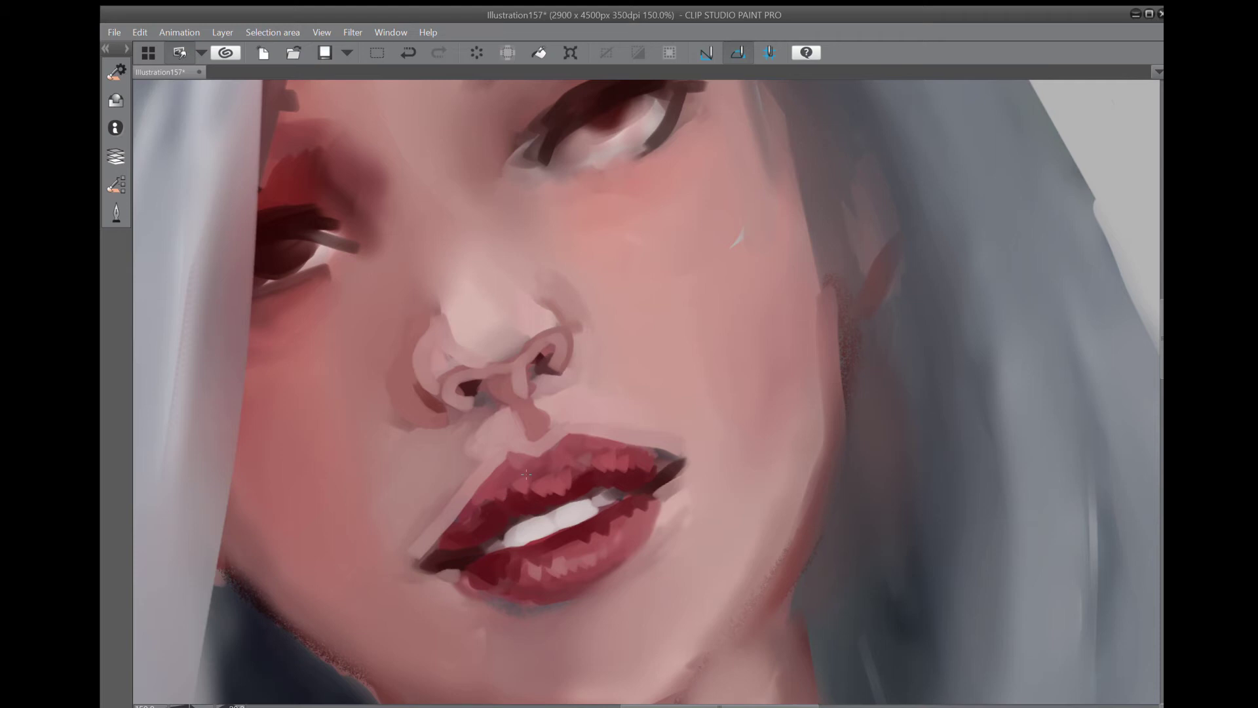
Show the palettes and soften the nostril wings and the underside of the nose with the Blend tool at size 15.3.
{"action": "left_click", "coordinate": [127, 48]}
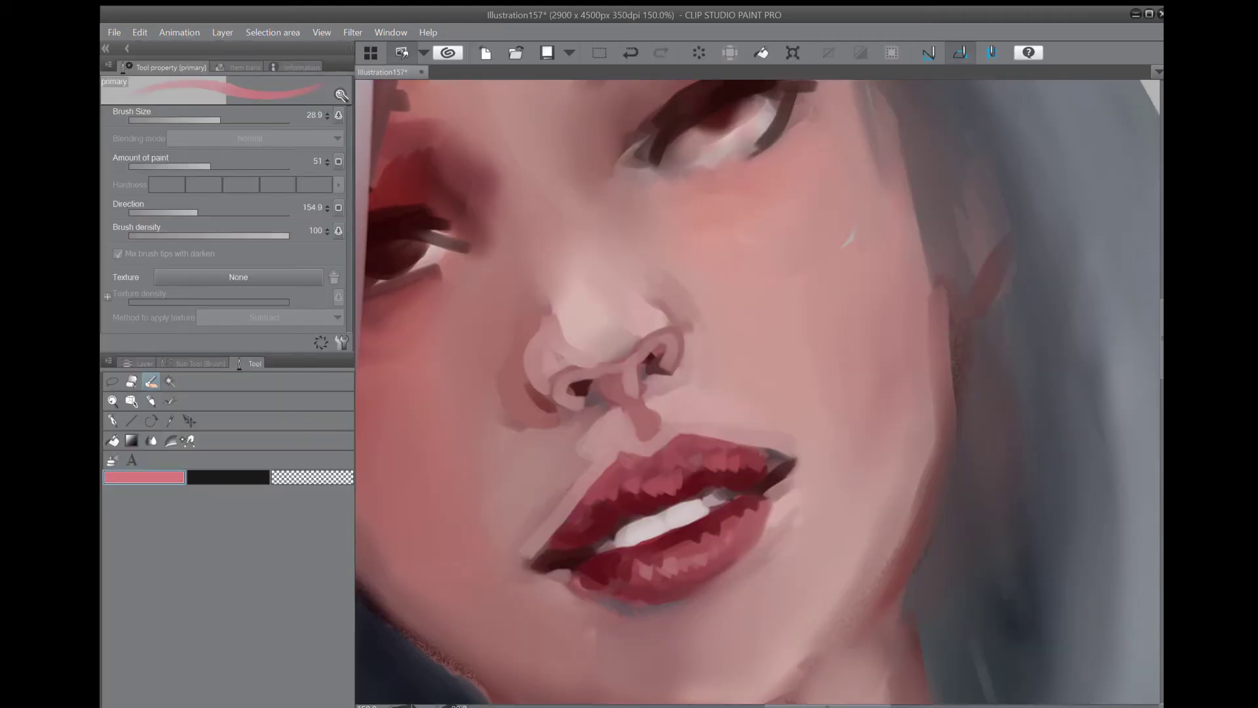
{"action": "key", "text": "j"}
{"action": "mouse_move", "coordinate": [591, 439]}
{"action": "left_mouse_down"}
{"action": "mouse_move", "coordinate": [592, 388]}
{"action": "mouse_move", "coordinate": [578, 388]}
{"action": "mouse_move", "coordinate": [602, 382]}
{"action": "mouse_move", "coordinate": [587, 397]}
{"action": "mouse_move", "coordinate": [647, 370]}
{"action": "mouse_move", "coordinate": [657, 351]}
{"action": "mouse_move", "coordinate": [652, 364]}
{"action": "mouse_move", "coordinate": [674, 372]}
{"action": "mouse_move", "coordinate": [664, 365]}
{"action": "mouse_move", "coordinate": [605, 414]}
{"action": "mouse_move", "coordinate": [604, 403]}
{"action": "mouse_move", "coordinate": [615, 397]}
{"action": "mouse_move", "coordinate": [630, 432]}
{"action": "mouse_move", "coordinate": [639, 361]}
{"action": "mouse_move", "coordinate": [637, 386]}
{"action": "mouse_move", "coordinate": [602, 361]}
{"action": "mouse_move", "coordinate": [551, 378]}
{"action": "left_mouse_up"}
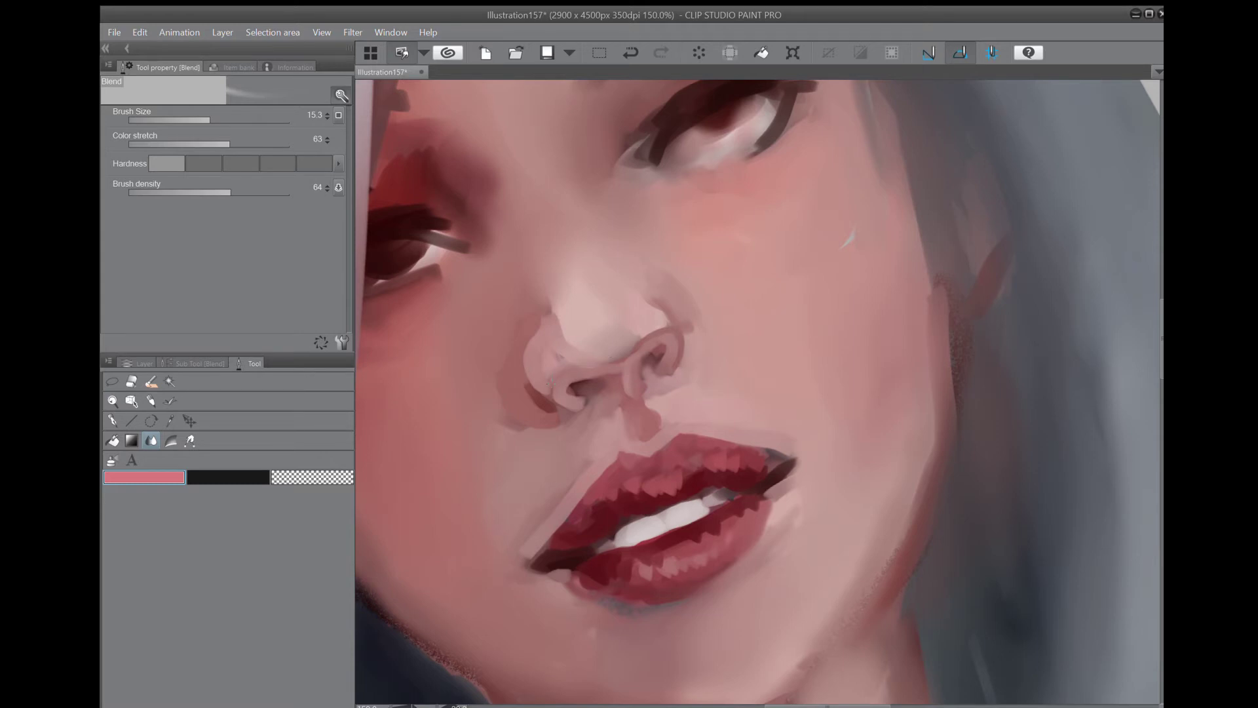
{"action": "left_click_drag", "start_coordinate": [639, 346], "coordinate": [664, 331]}
{"action": "mouse_move", "coordinate": [571, 390]}
{"action": "left_mouse_down"}
{"action": "mouse_move", "coordinate": [533, 392]}
{"action": "mouse_move", "coordinate": [527, 355]}
{"action": "mouse_move", "coordinate": [544, 321]}
{"action": "left_mouse_up"}
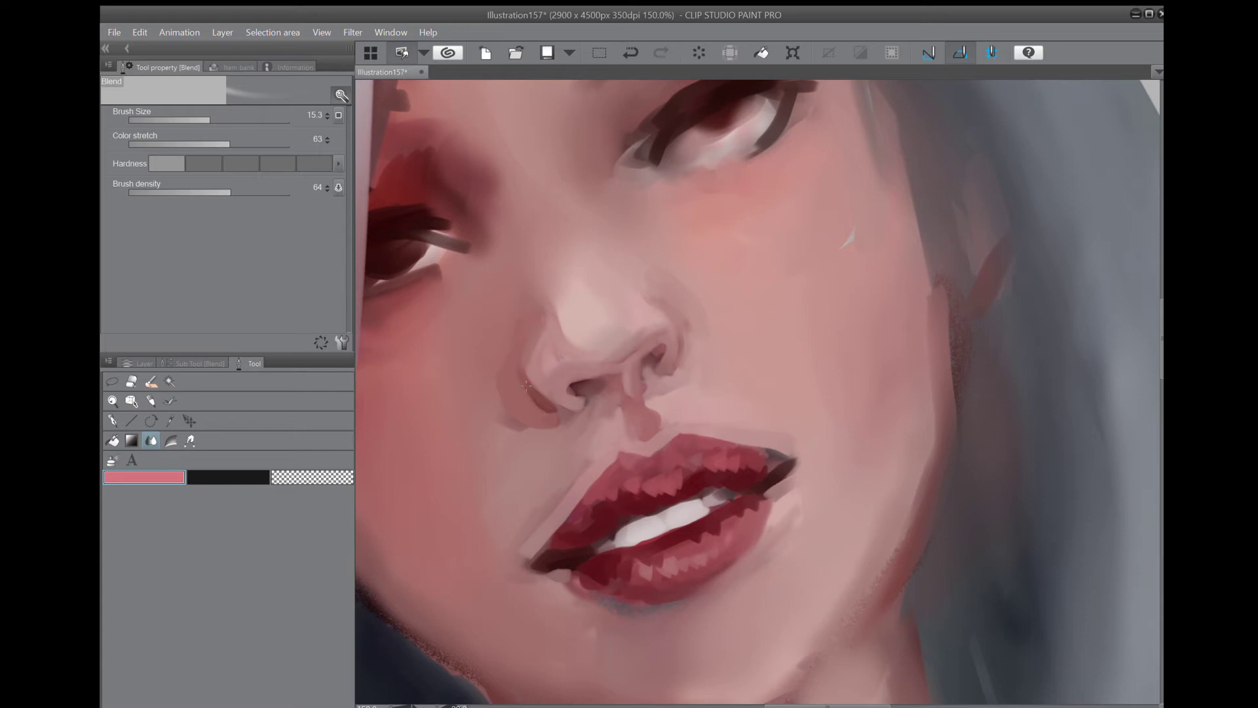
Blend the shadow beside the nostril wing, the edges of the philtrum and the strokes on the lips.
{"action": "left_click_drag", "start_coordinate": [525, 438], "coordinate": [557, 423]}
{"action": "mouse_move", "coordinate": [653, 388]}
{"action": "left_mouse_down"}
{"action": "mouse_move", "coordinate": [644, 379]}
{"action": "mouse_move", "coordinate": [644, 390]}
{"action": "left_mouse_up"}
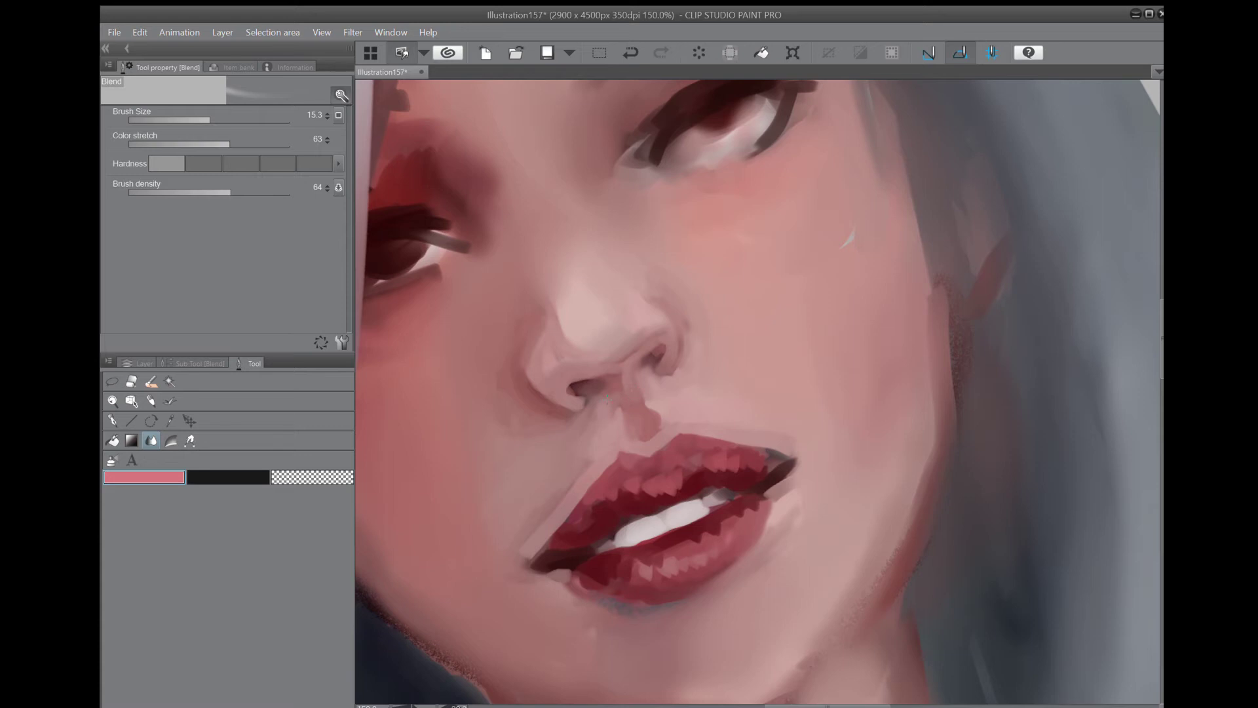
{"action": "left_click_drag", "start_coordinate": [619, 424], "coordinate": [619, 419]}
{"action": "mouse_move", "coordinate": [711, 460]}
{"action": "left_mouse_down"}
{"action": "mouse_move", "coordinate": [766, 459]}
{"action": "mouse_move", "coordinate": [609, 498]}
{"action": "mouse_move", "coordinate": [599, 512]}
{"action": "mouse_move", "coordinate": [645, 473]}
{"action": "mouse_move", "coordinate": [593, 530]}
{"action": "mouse_move", "coordinate": [638, 518]}
{"action": "mouse_move", "coordinate": [617, 552]}
{"action": "mouse_move", "coordinate": [711, 537]}
{"action": "mouse_move", "coordinate": [758, 504]}
{"action": "mouse_move", "coordinate": [769, 450]}
{"action": "mouse_move", "coordinate": [795, 457]}
{"action": "mouse_move", "coordinate": [872, 403]}
{"action": "left_mouse_up"}
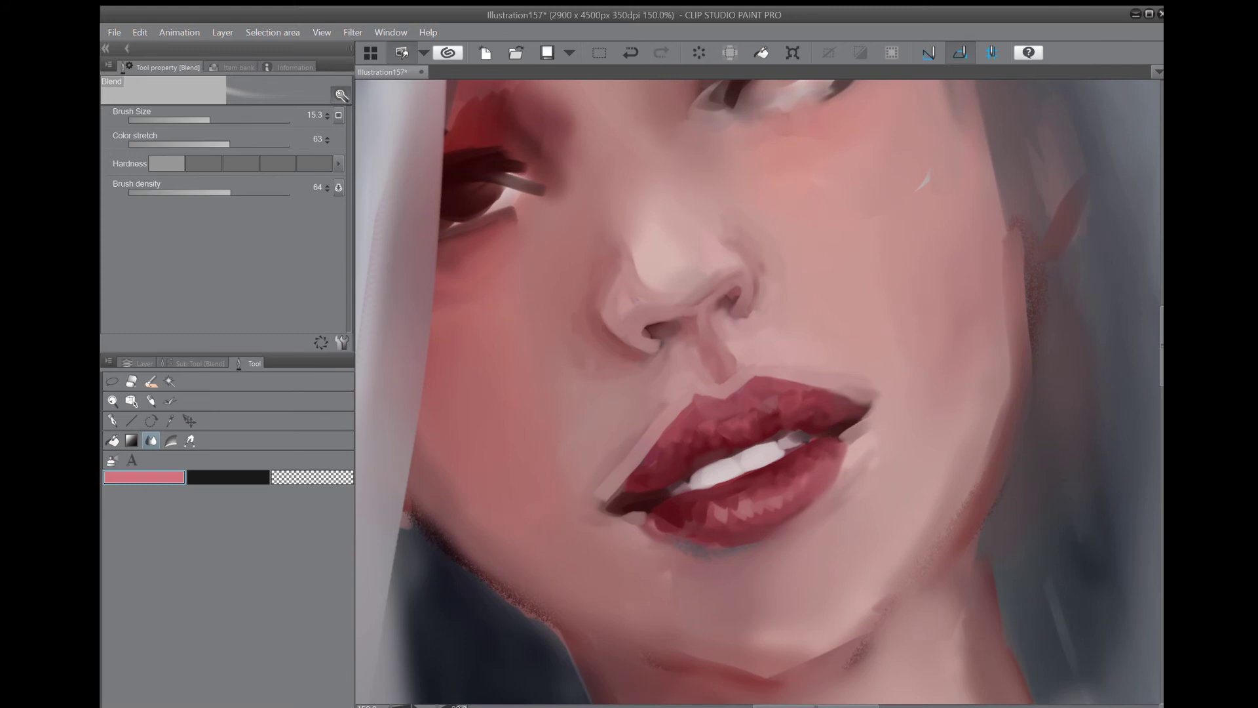
{"action": "left_click_drag", "start_coordinate": [781, 446], "coordinate": [876, 370]}
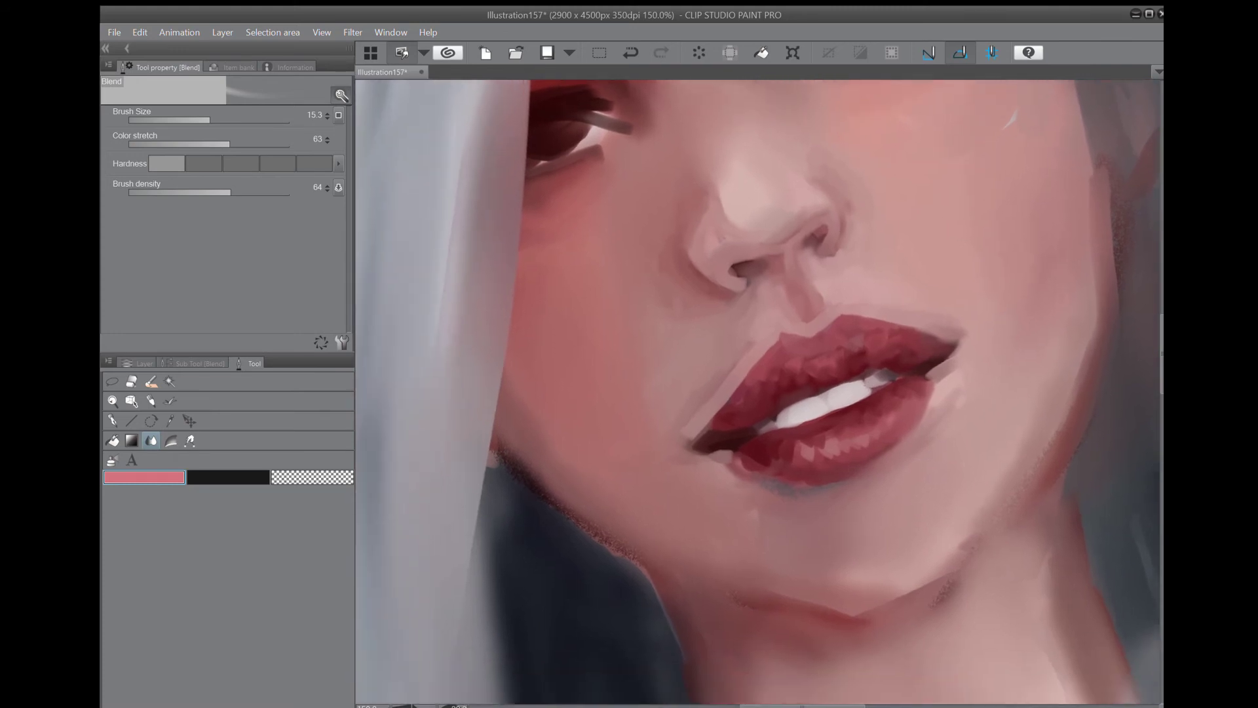
Sample a light skin tone beside the nose and repaint the nostril rim with the primary brush at size 19.5.
{"action": "scroll", "coordinate": [758, 393], "scroll_direction": "down", "scroll_amount": 5}
{"action": "key", "text": "minus"}
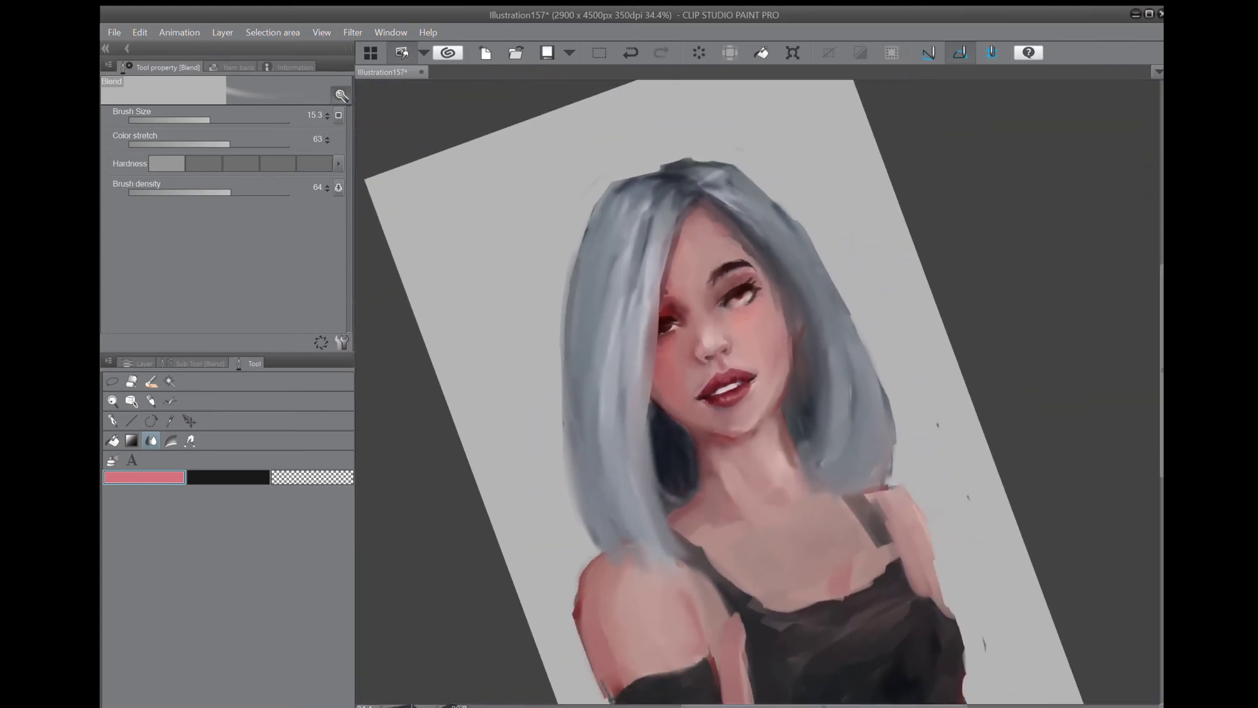
{"action": "left_click_drag", "start_coordinate": [740, 262], "coordinate": [859, 301]}
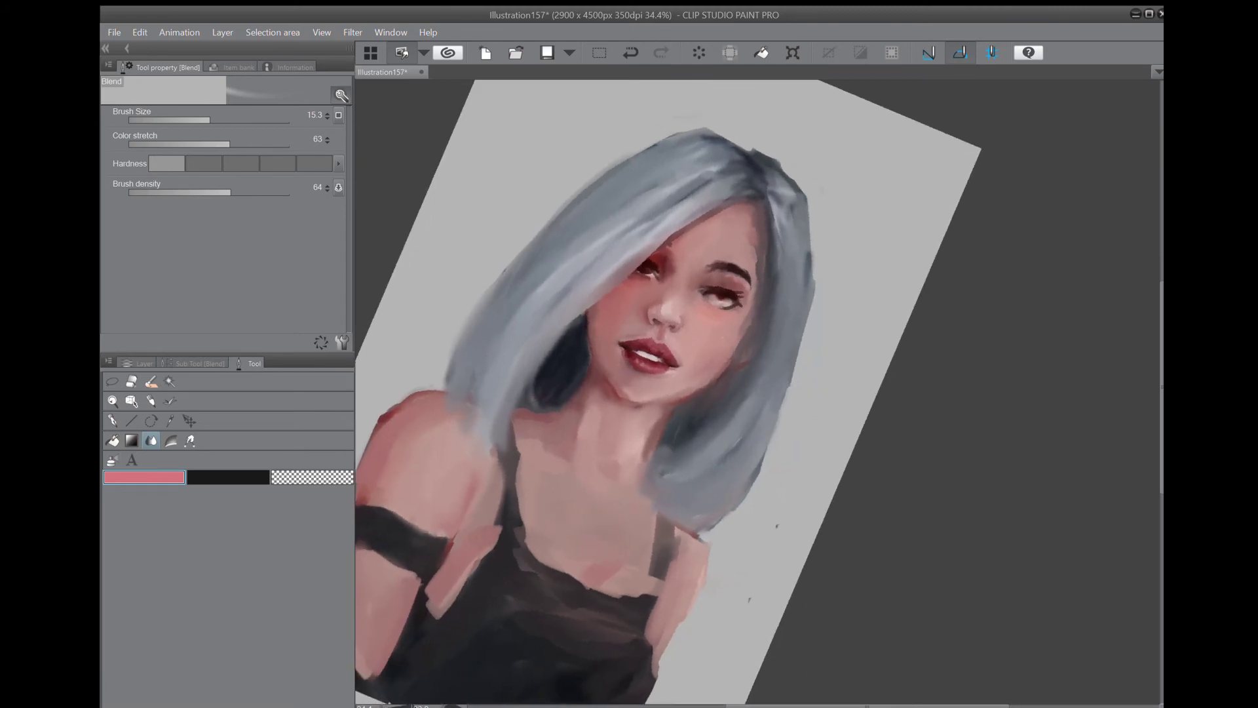
{"action": "scroll", "coordinate": [758, 392], "scroll_direction": "up", "scroll_amount": 4}
{"action": "scroll", "coordinate": [721, 219], "scroll_direction": "up", "scroll_amount": 5}
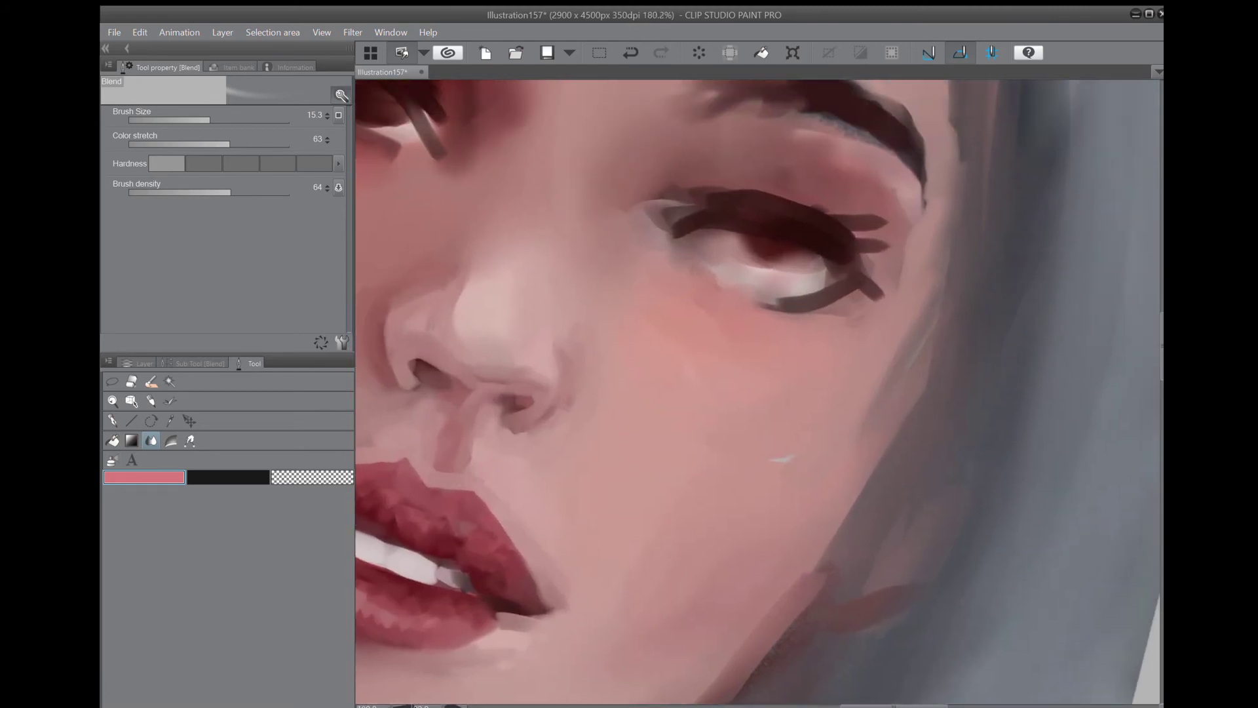
{"action": "key", "text": "i"}
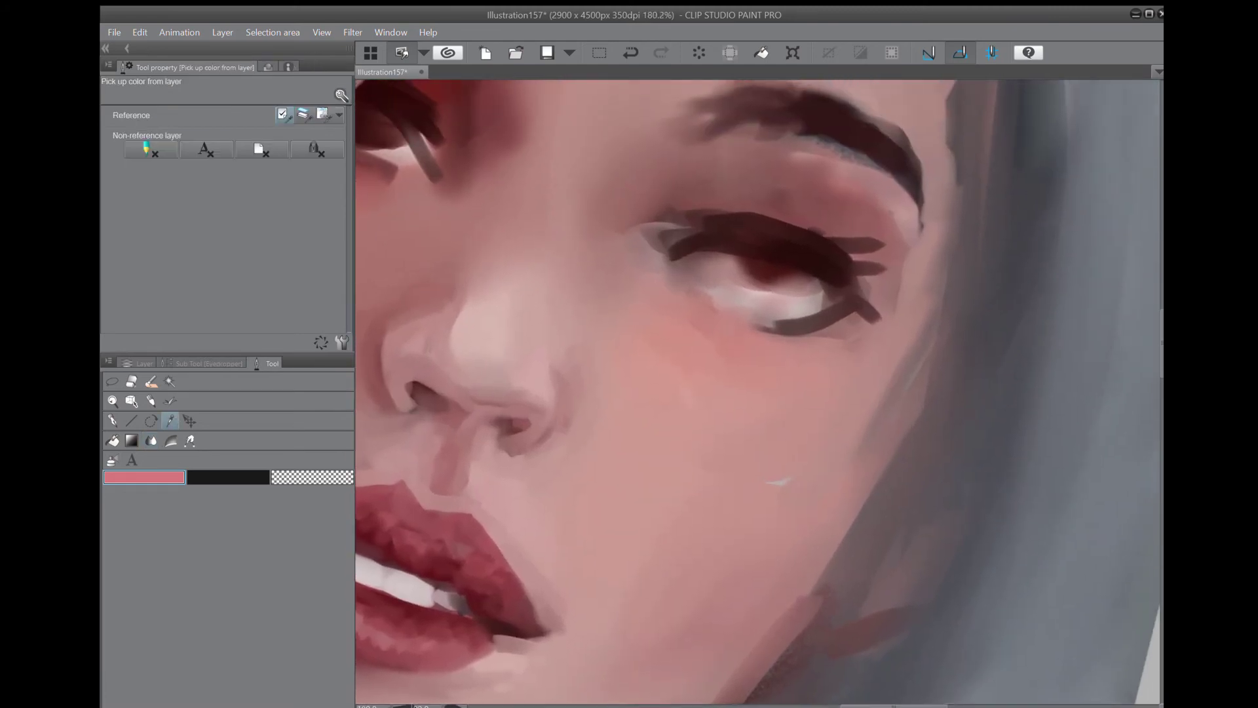
{"action": "left_click", "coordinate": [520, 349]}
{"action": "key", "text": "b"}
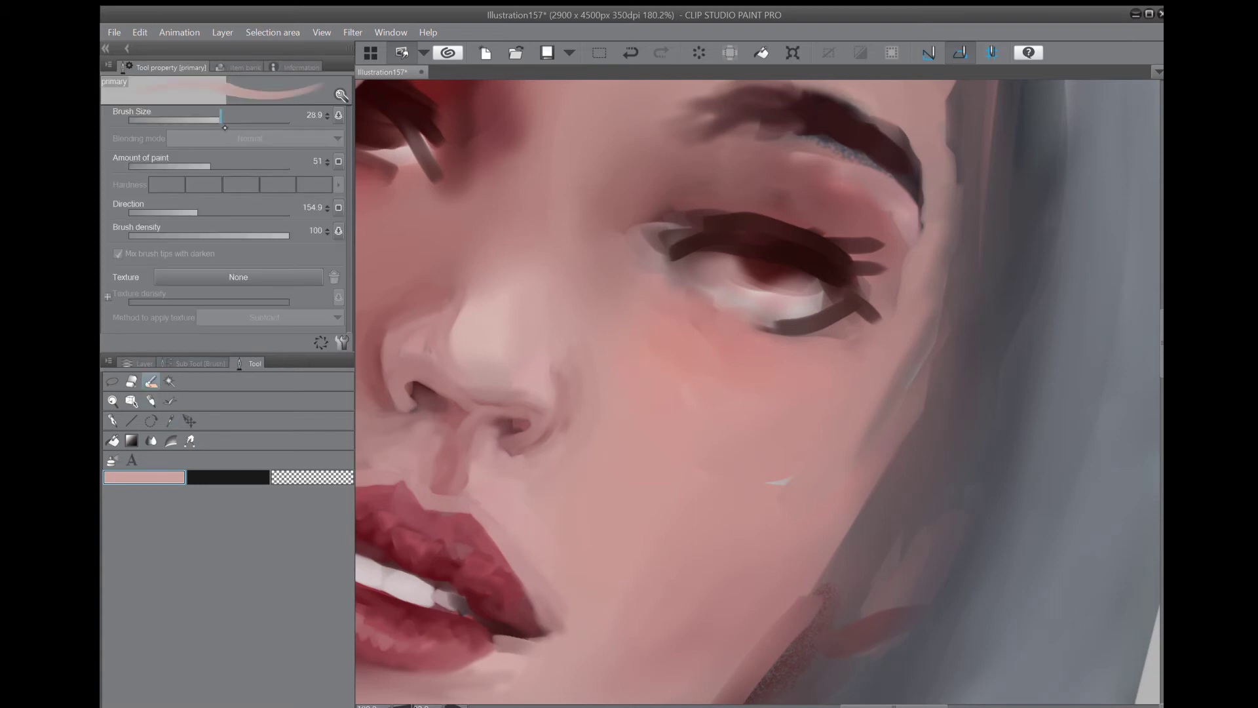
{"action": "mouse_move", "coordinate": [534, 438]}
{"action": "left_mouse_down"}
{"action": "mouse_move", "coordinate": [557, 408]}
{"action": "mouse_move", "coordinate": [544, 364]}
{"action": "mouse_move", "coordinate": [555, 395]}
{"action": "mouse_move", "coordinate": [535, 430]}
{"action": "mouse_move", "coordinate": [477, 414]}
{"action": "mouse_move", "coordinate": [504, 393]}
{"action": "left_mouse_up"}
Sample light skin pinks and paint the lower lid rims and inner corners of both eyes.
{"action": "scroll", "coordinate": [630, 353], "scroll_direction": "down", "scroll_amount": 5}
{"action": "scroll", "coordinate": [662, 386], "scroll_direction": "down", "scroll_amount": 3}
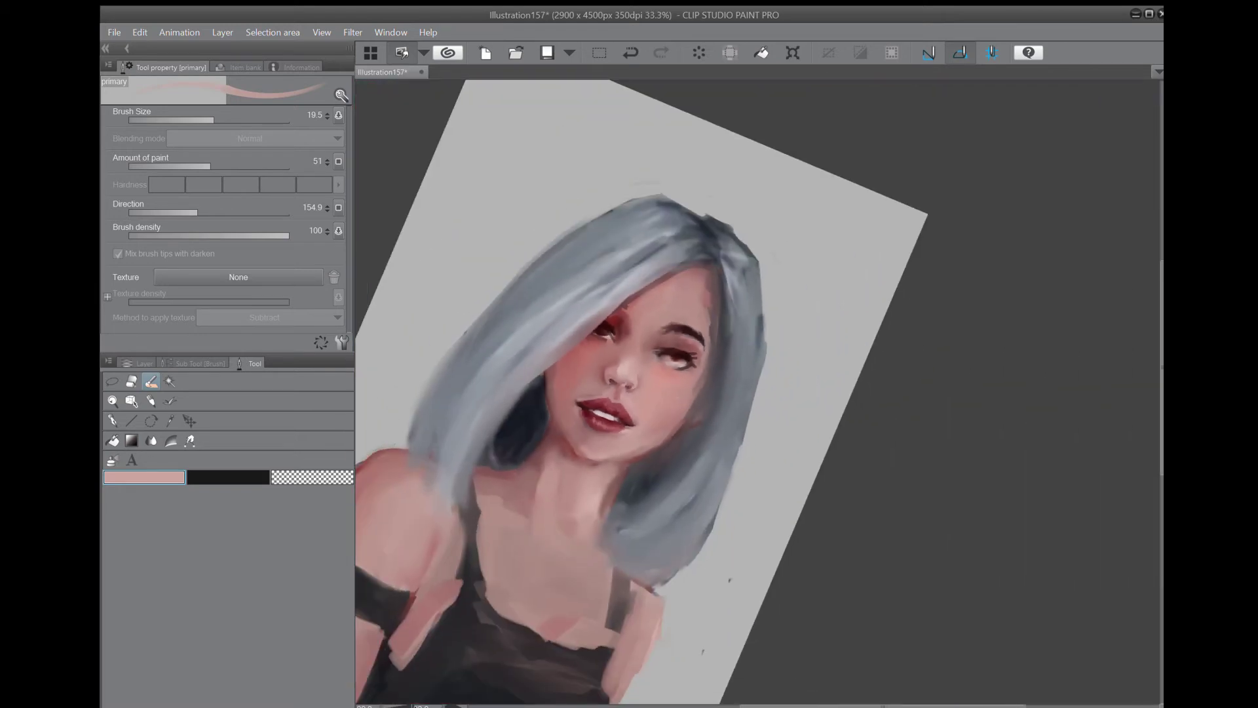
{"action": "left_click_drag", "start_coordinate": [841, 377], "coordinate": [702, 296]}
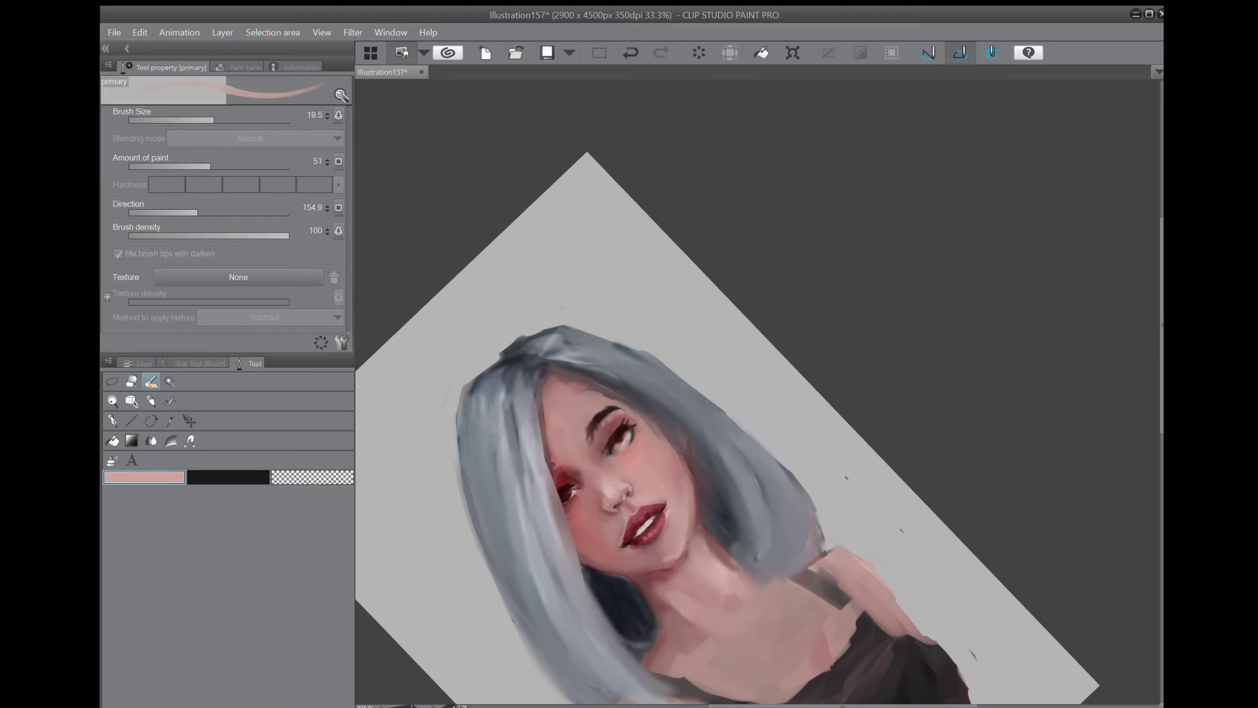
{"action": "scroll", "coordinate": [609, 445], "scroll_direction": "up", "scroll_amount": 8}
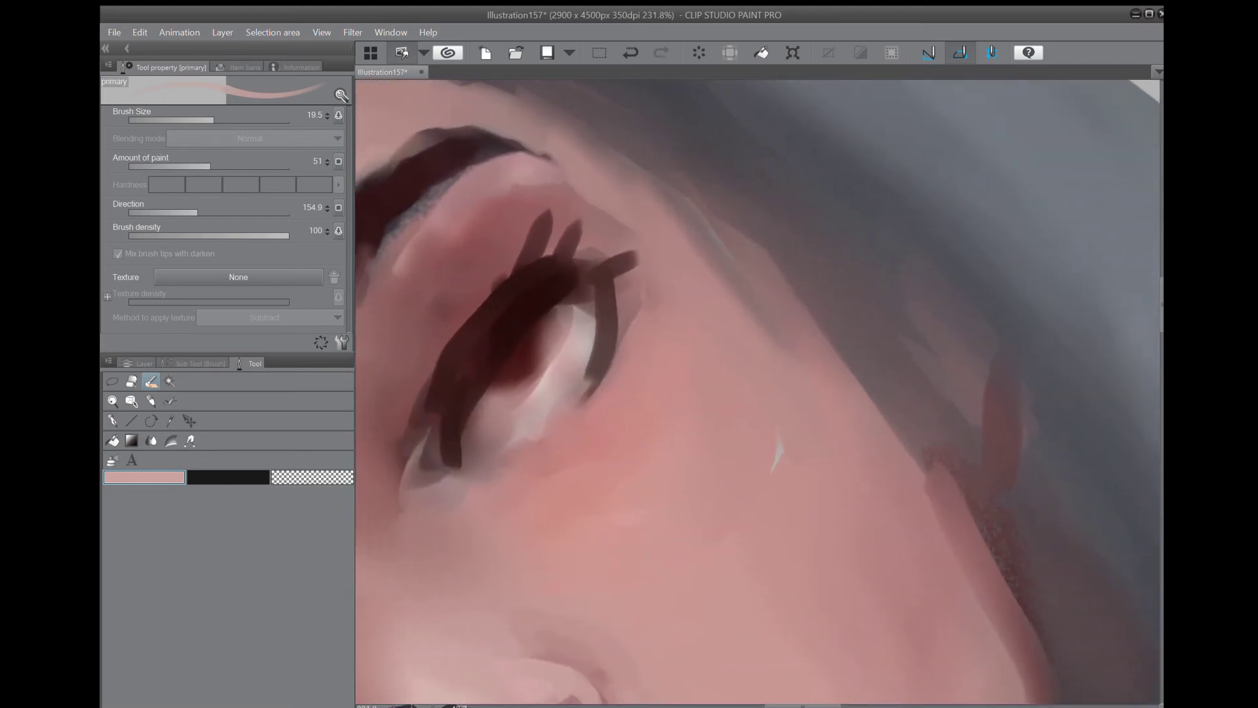
{"action": "left_click", "coordinate": [971, 321], "text": "alt"}
{"action": "mouse_move", "coordinate": [623, 341]}
{"action": "left_mouse_down"}
{"action": "mouse_move", "coordinate": [623, 331]}
{"action": "mouse_move", "coordinate": [583, 413]}
{"action": "mouse_move", "coordinate": [489, 484]}
{"action": "mouse_move", "coordinate": [558, 438]}
{"action": "left_mouse_up"}
{"action": "left_click", "coordinate": [970, 307]}
{"action": "mouse_move", "coordinate": [433, 461]}
{"action": "left_mouse_down"}
{"action": "mouse_move", "coordinate": [445, 503]}
{"action": "mouse_move", "coordinate": [516, 447]}
{"action": "left_mouse_up"}
{"action": "left_click_drag", "start_coordinate": [534, 617], "coordinate": [716, 436]}
{"action": "scroll", "coordinate": [672, 469], "scroll_direction": "down", "scroll_amount": 1}
{"action": "left_click", "coordinate": [971, 319], "text": "alt"}
{"action": "mouse_move", "coordinate": [477, 525]}
{"action": "left_mouse_down"}
{"action": "mouse_move", "coordinate": [493, 490]}
{"action": "mouse_move", "coordinate": [401, 585]}
{"action": "left_mouse_up"}
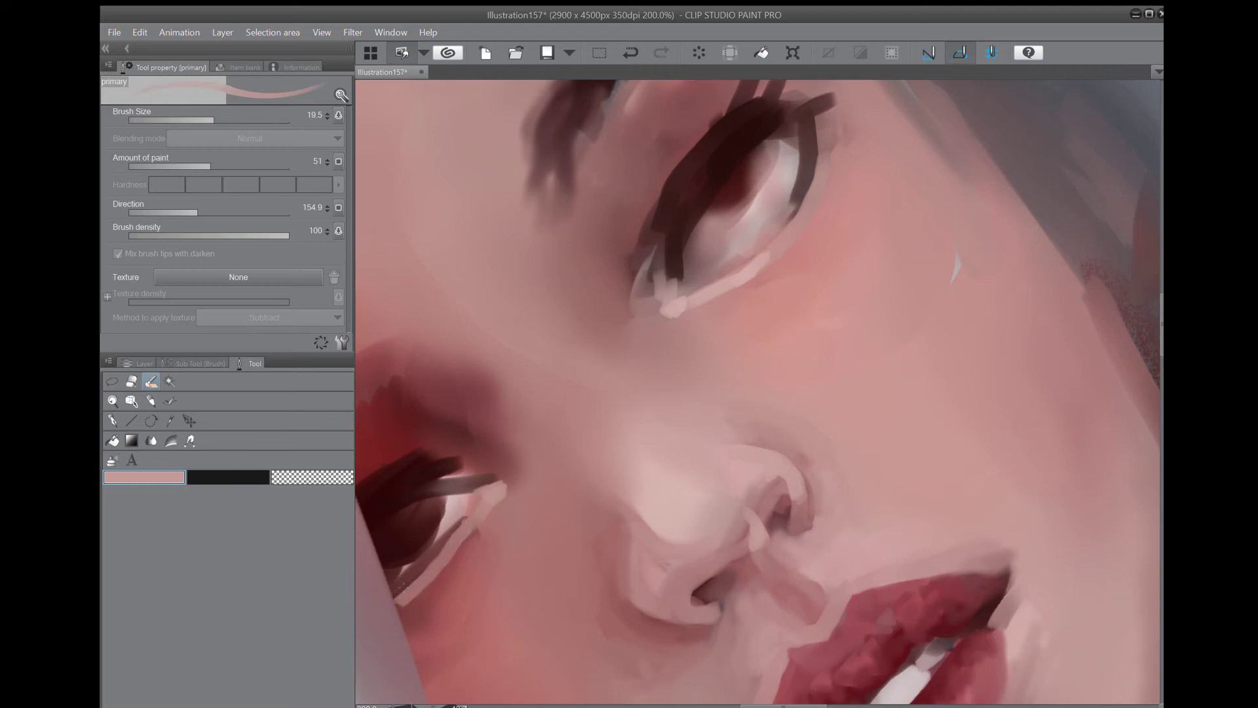
Sample darker skin reds and shade beneath the light lower lid rims of both eyes.
{"action": "scroll", "coordinate": [404, 585], "scroll_direction": "down", "scroll_amount": 3}
{"action": "scroll", "coordinate": [966, 329], "scroll_direction": "up", "scroll_amount": 2}
{"action": "left_click", "coordinate": [966, 330], "text": "alt"}
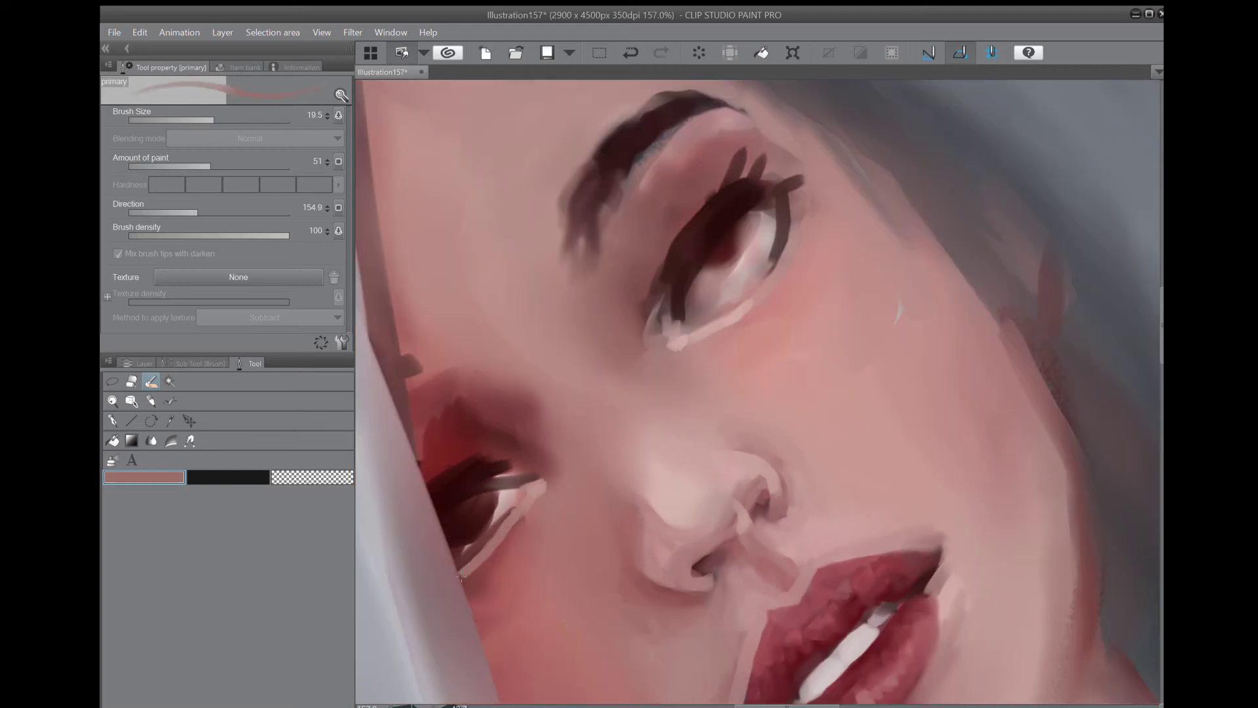
{"action": "mouse_move", "coordinate": [461, 577]}
{"action": "left_mouse_down"}
{"action": "mouse_move", "coordinate": [532, 517]}
{"action": "mouse_move", "coordinate": [507, 534]}
{"action": "mouse_move", "coordinate": [530, 497]}
{"action": "left_mouse_up"}
{"action": "left_click", "coordinate": [1006, 346], "text": "alt"}
{"action": "left_click_drag", "start_coordinate": [693, 341], "coordinate": [759, 302]}
{"action": "left_click", "coordinate": [986, 332], "text": "alt"}
{"action": "left_click_drag", "start_coordinate": [678, 343], "coordinate": [753, 300]}
{"action": "left_click", "coordinate": [984, 344], "text": "alt"}
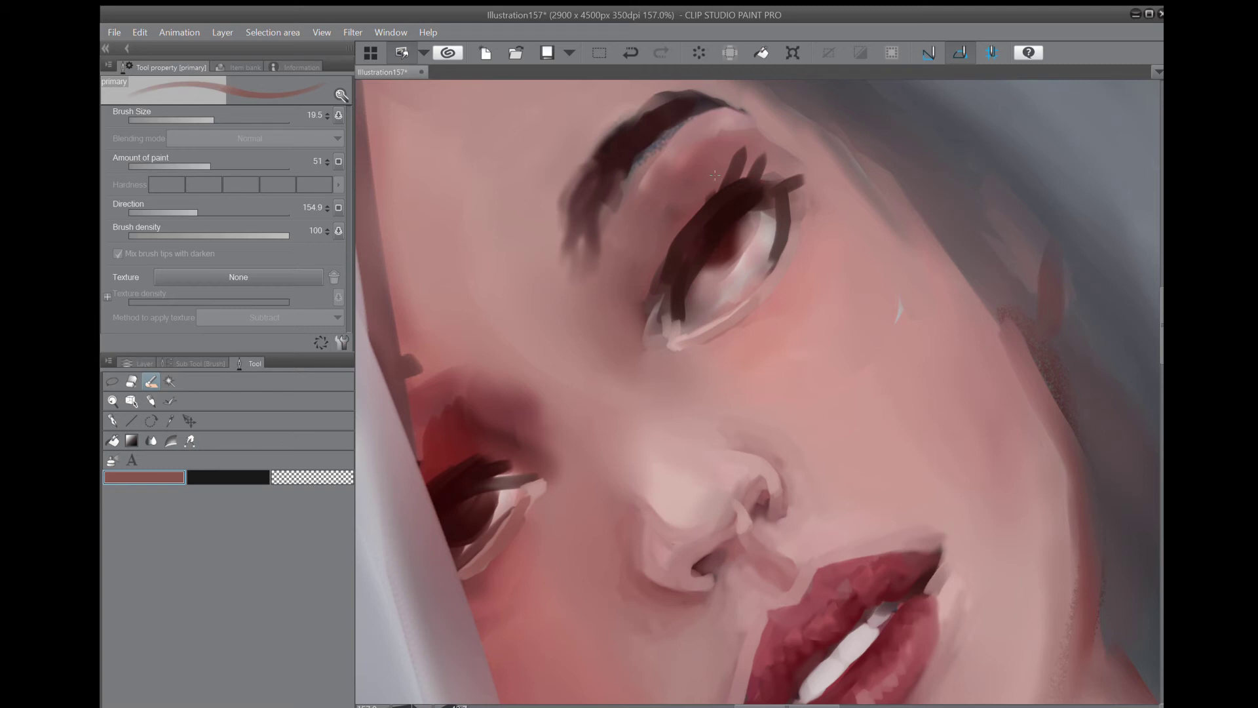
Paint a darker crease on the fully visible eye's upper lid and soften it with the Blend tool at size 43.5.
{"action": "left_click", "coordinate": [1020, 378], "text": "alt"}
{"action": "mouse_move", "coordinate": [695, 184]}
{"action": "left_mouse_down"}
{"action": "mouse_move", "coordinate": [647, 234]}
{"action": "mouse_move", "coordinate": [632, 287]}
{"action": "left_mouse_up"}
{"action": "mouse_move", "coordinate": [724, 173]}
{"action": "left_mouse_down"}
{"action": "mouse_move", "coordinate": [680, 209]}
{"action": "mouse_move", "coordinate": [657, 270]}
{"action": "left_mouse_up"}
{"action": "key", "text": "j"}
{"action": "left_click_drag", "start_coordinate": [666, 224], "coordinate": [647, 291]}
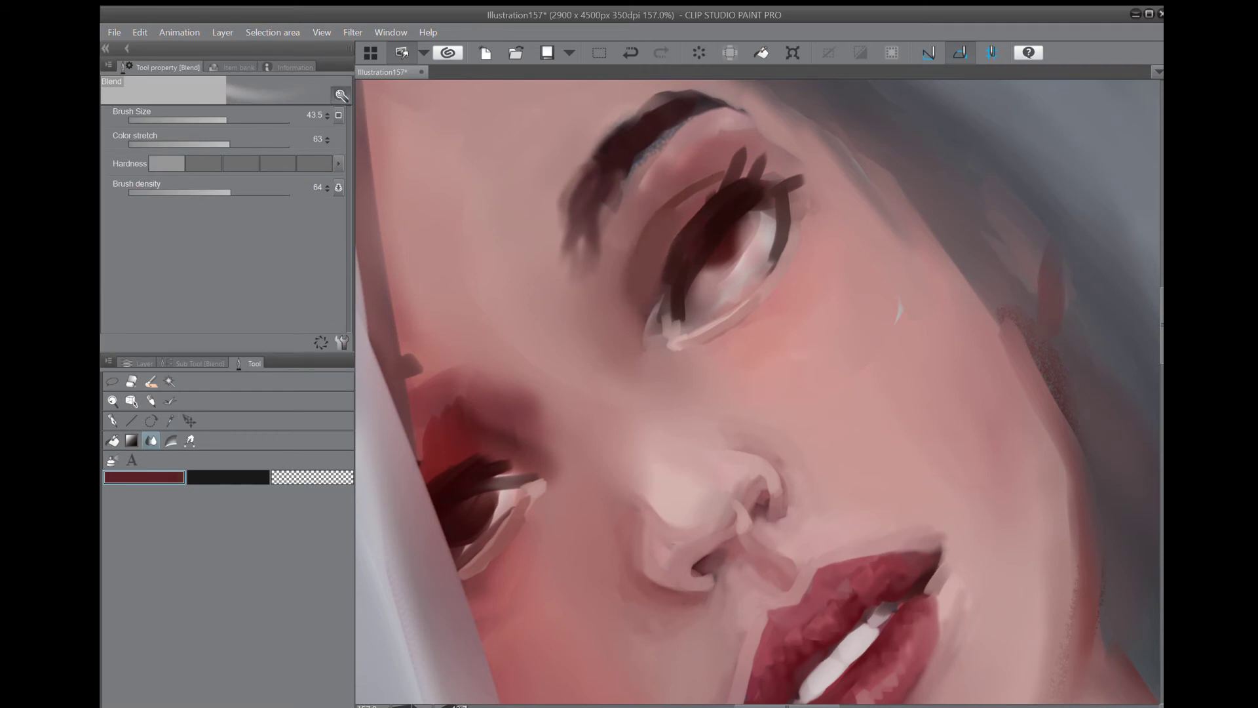
Paint a dark red crease above the eye beside the hair and blend that lid and the visible eyebrow.
{"action": "key", "text": "b"}
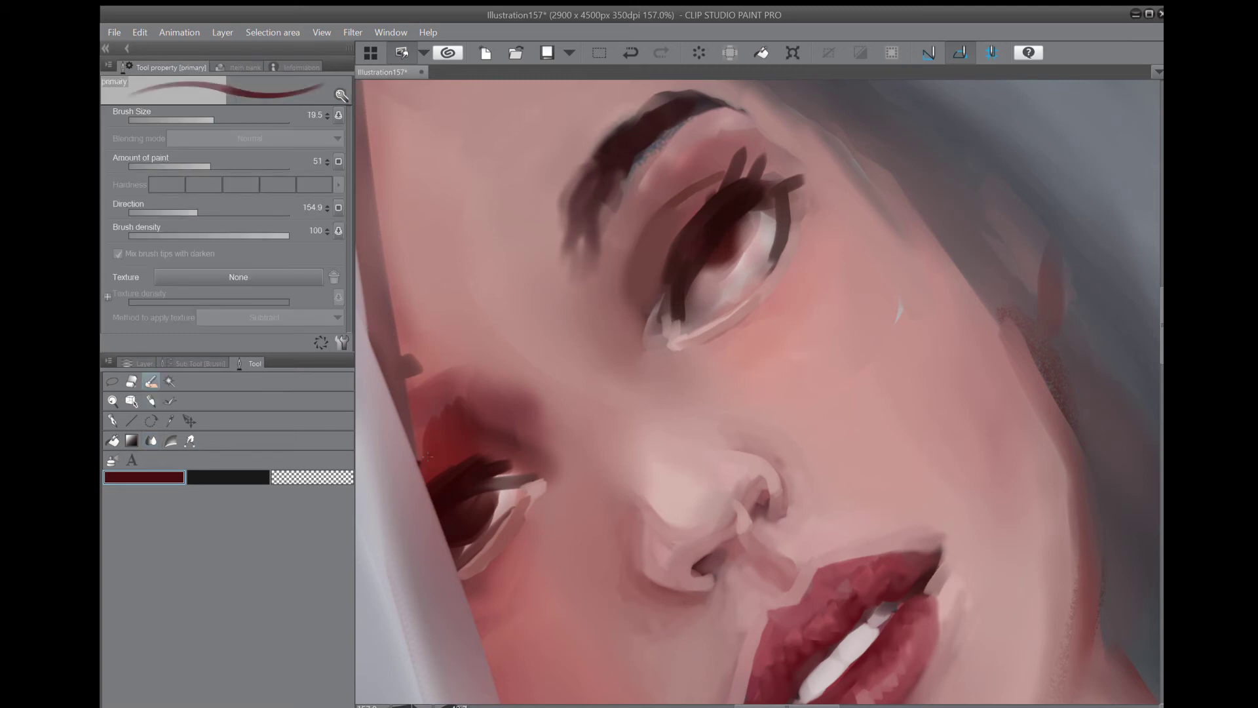
{"action": "key", "text": "j"}
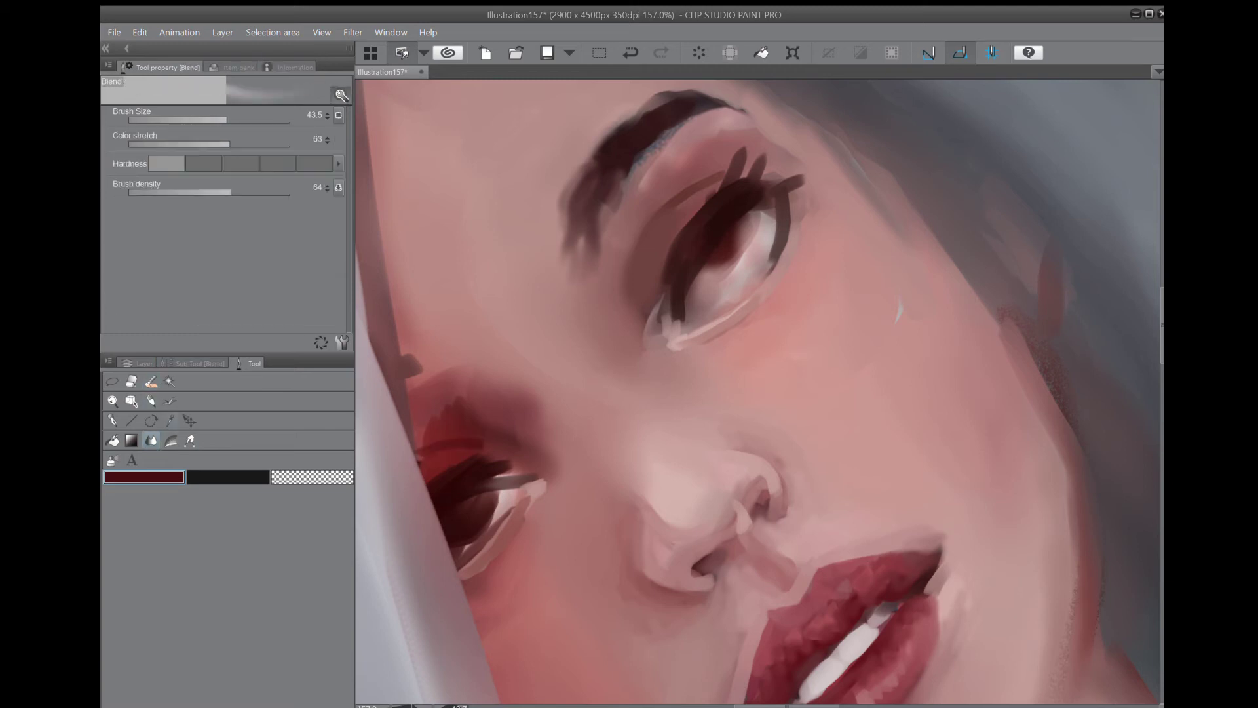
{"action": "mouse_move", "coordinate": [429, 456]}
{"action": "left_mouse_down"}
{"action": "mouse_move", "coordinate": [459, 447]}
{"action": "mouse_move", "coordinate": [448, 473]}
{"action": "mouse_move", "coordinate": [452, 418]}
{"action": "mouse_move", "coordinate": [416, 361]}
{"action": "mouse_move", "coordinate": [441, 318]}
{"action": "left_mouse_up"}
{"action": "mouse_move", "coordinate": [562, 183]}
{"action": "left_mouse_down"}
{"action": "mouse_move", "coordinate": [576, 263]}
{"action": "mouse_move", "coordinate": [570, 203]}
{"action": "mouse_move", "coordinate": [588, 209]}
{"action": "mouse_move", "coordinate": [560, 244]}
{"action": "left_mouse_up"}
{"action": "mouse_move", "coordinate": [629, 173]}
{"action": "left_mouse_down"}
{"action": "mouse_move", "coordinate": [675, 135]}
{"action": "mouse_move", "coordinate": [639, 192]}
{"action": "left_mouse_up"}
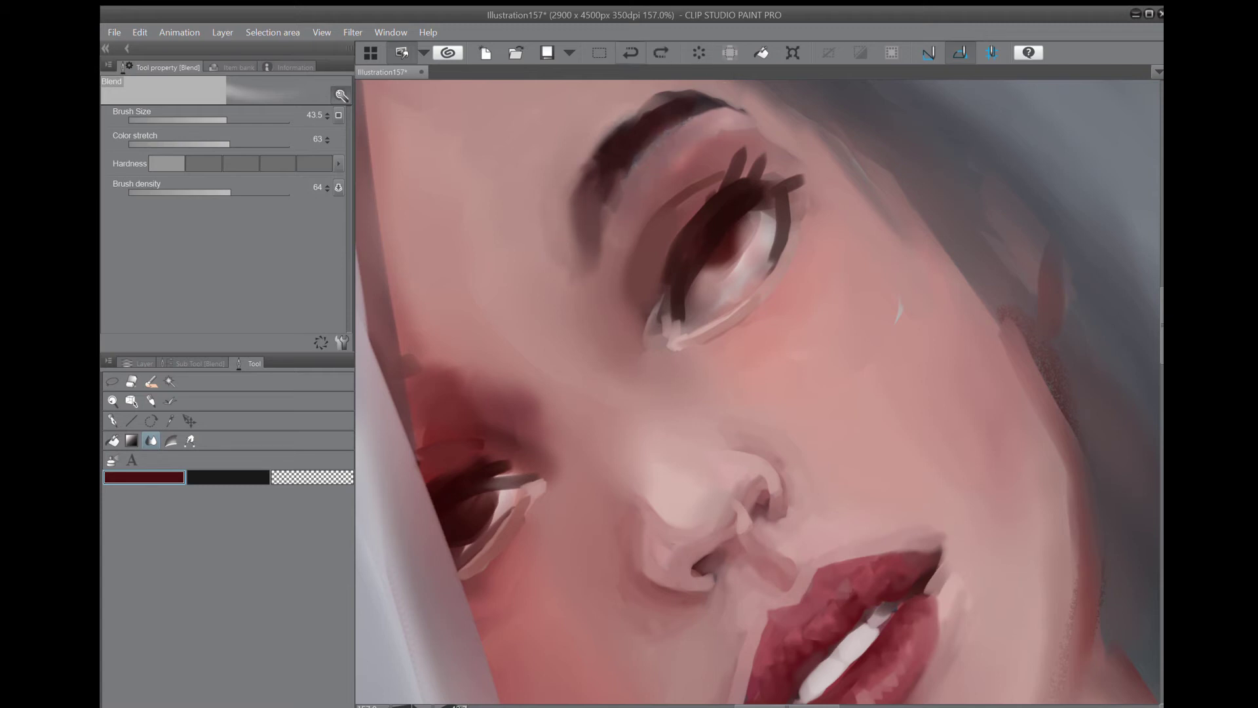
Undo the last blend stroke and smooth the eyebrow's edges with the Blend tool at size 24.1.
{"action": "left_click", "coordinate": [631, 52]}
{"action": "left_click_drag", "start_coordinate": [757, 391], "coordinate": [749, 391]}
{"action": "mouse_move", "coordinate": [670, 140]}
{"action": "left_mouse_down"}
{"action": "mouse_move", "coordinate": [615, 207]}
{"action": "mouse_move", "coordinate": [690, 133]}
{"action": "mouse_move", "coordinate": [627, 194]}
{"action": "left_mouse_up"}
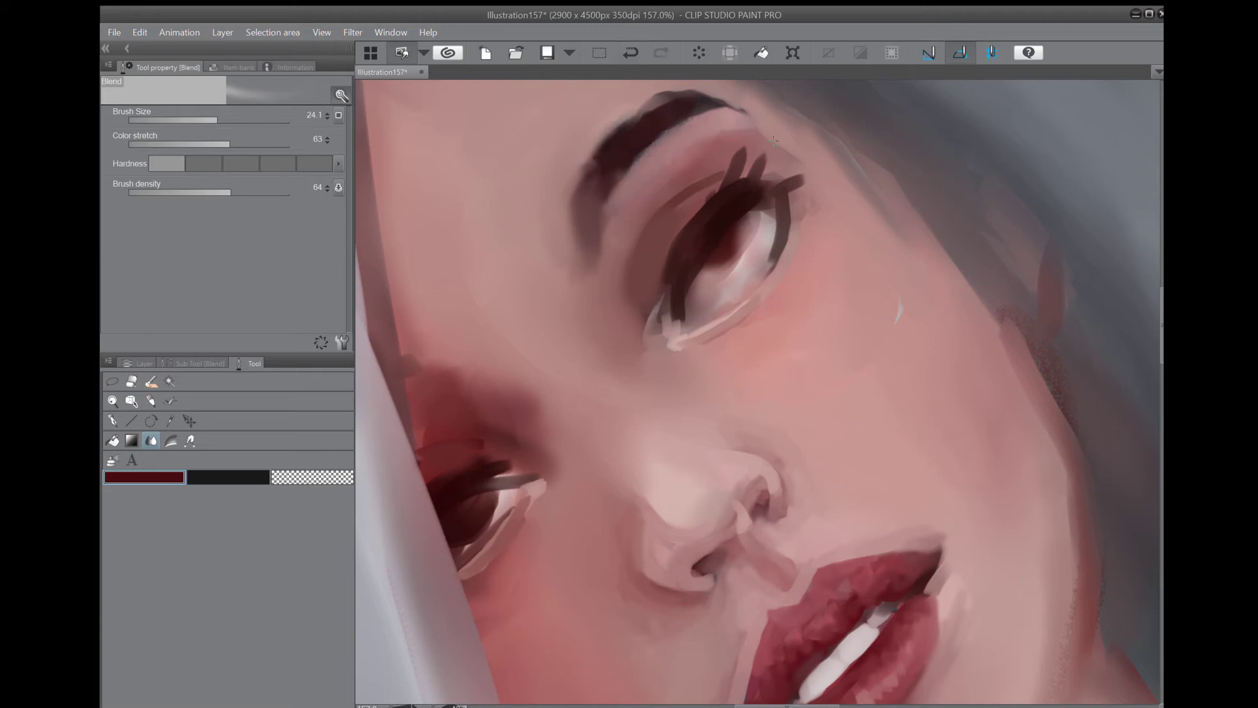
{"action": "mouse_move", "coordinate": [655, 102]}
{"action": "left_mouse_down"}
{"action": "mouse_move", "coordinate": [684, 90]}
{"action": "mouse_move", "coordinate": [656, 90]}
{"action": "left_mouse_up"}
Blend the eye whites into the irises and lower lids of both eyes.
{"action": "left_click_drag", "start_coordinate": [773, 249], "coordinate": [753, 272]}
{"action": "left_click_drag", "start_coordinate": [765, 228], "coordinate": [720, 280]}
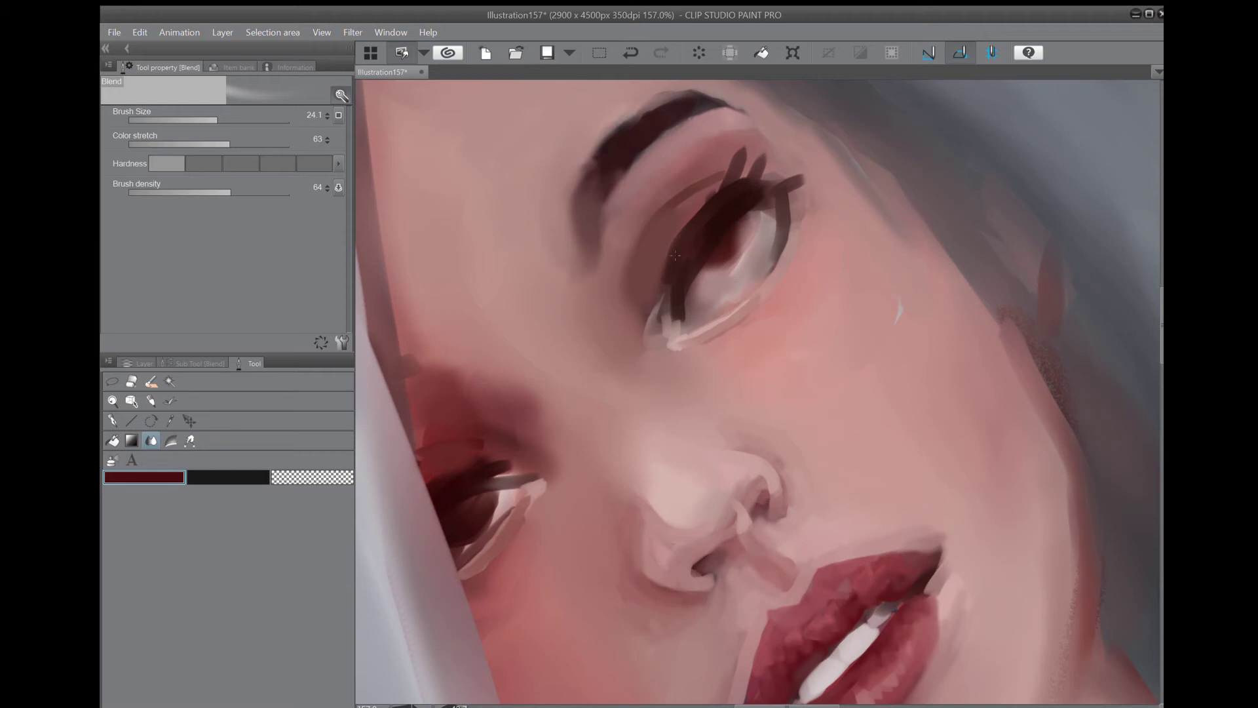
{"action": "left_click_drag", "start_coordinate": [513, 496], "coordinate": [485, 524]}
Paint both irises in dark teal and bright cyan around dark pupils with the primary brush.
{"action": "left_click", "coordinate": [1212, 426]}
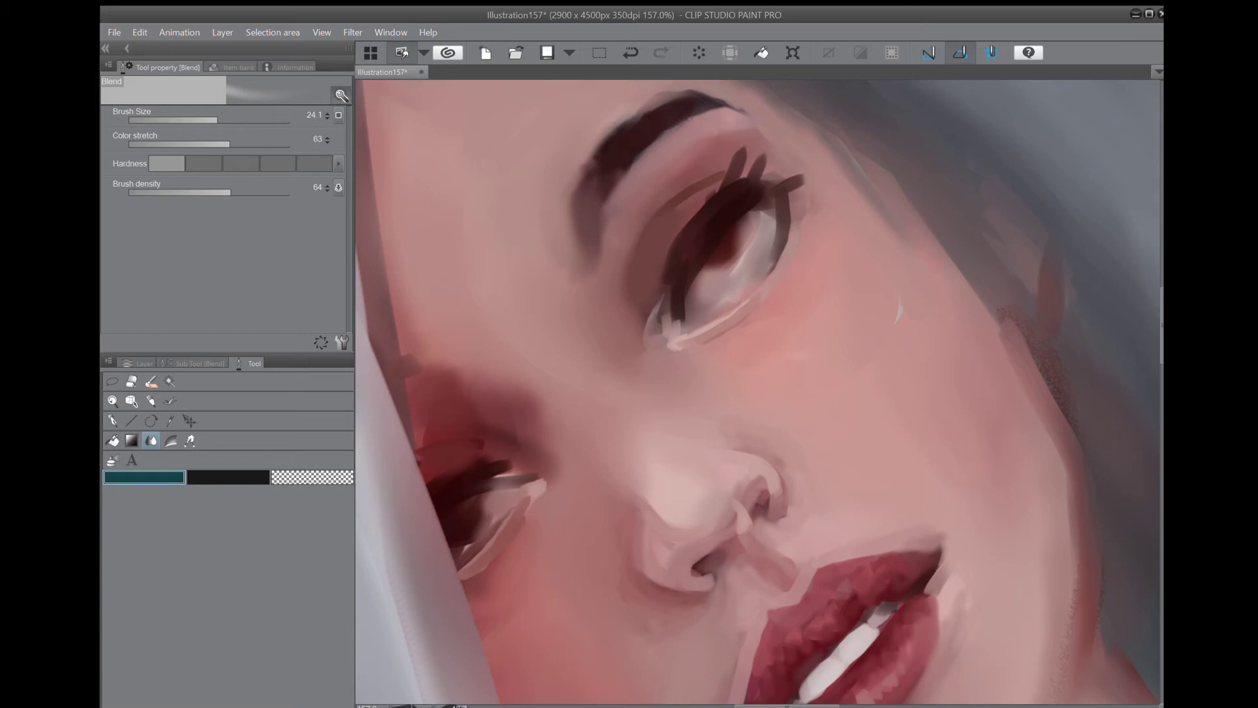
{"action": "key", "text": "b"}
{"action": "mouse_move", "coordinate": [708, 264]}
{"action": "left_mouse_down"}
{"action": "mouse_move", "coordinate": [735, 266]}
{"action": "mouse_move", "coordinate": [738, 246]}
{"action": "mouse_move", "coordinate": [741, 257]}
{"action": "mouse_move", "coordinate": [713, 262]}
{"action": "mouse_move", "coordinate": [749, 260]}
{"action": "mouse_move", "coordinate": [715, 250]}
{"action": "mouse_move", "coordinate": [738, 249]}
{"action": "mouse_move", "coordinate": [739, 235]}
{"action": "mouse_move", "coordinate": [729, 273]}
{"action": "mouse_move", "coordinate": [711, 274]}
{"action": "mouse_move", "coordinate": [744, 240]}
{"action": "mouse_move", "coordinate": [744, 255]}
{"action": "mouse_move", "coordinate": [725, 236]}
{"action": "mouse_move", "coordinate": [744, 242]}
{"action": "mouse_move", "coordinate": [715, 268]}
{"action": "left_mouse_up"}
{"action": "left_click", "coordinate": [749, 260], "text": "alt"}
{"action": "left_click", "coordinate": [721, 266], "text": "alt"}
{"action": "left_click", "coordinate": [1056, 371]}
{"action": "mouse_move", "coordinate": [467, 510]}
{"action": "left_mouse_down"}
{"action": "mouse_move", "coordinate": [468, 529]}
{"action": "mouse_move", "coordinate": [467, 518]}
{"action": "left_mouse_up"}
{"action": "left_click", "coordinate": [1020, 300]}
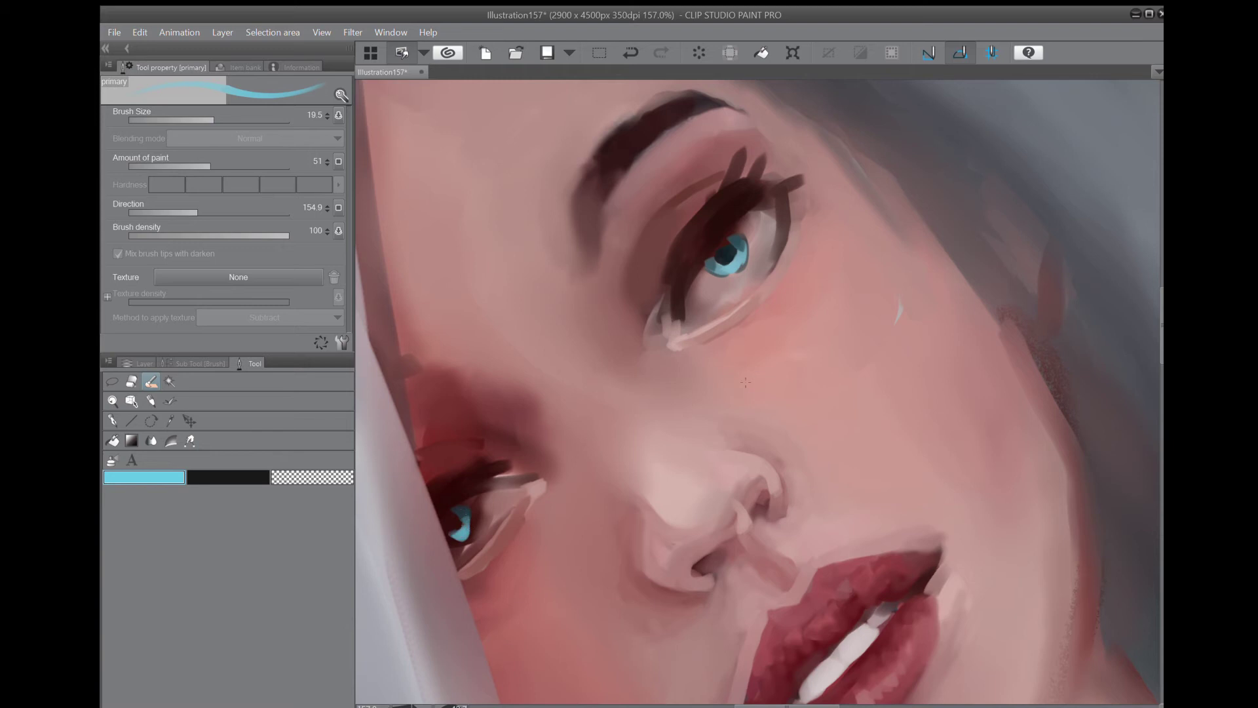
Fill the hair shadow behind the jaw and neck under the long fringe with sampled dark navy, using the primary brush at size 62.
{"action": "scroll", "coordinate": [746, 382], "scroll_direction": "down", "scroll_amount": 5}
{"action": "left_click_drag", "start_coordinate": [745, 382], "coordinate": [803, 259]}
{"action": "left_click_drag", "start_coordinate": [803, 259], "coordinate": [705, 361]}
{"action": "scroll", "coordinate": [757, 393], "scroll_direction": "down", "scroll_amount": 3}
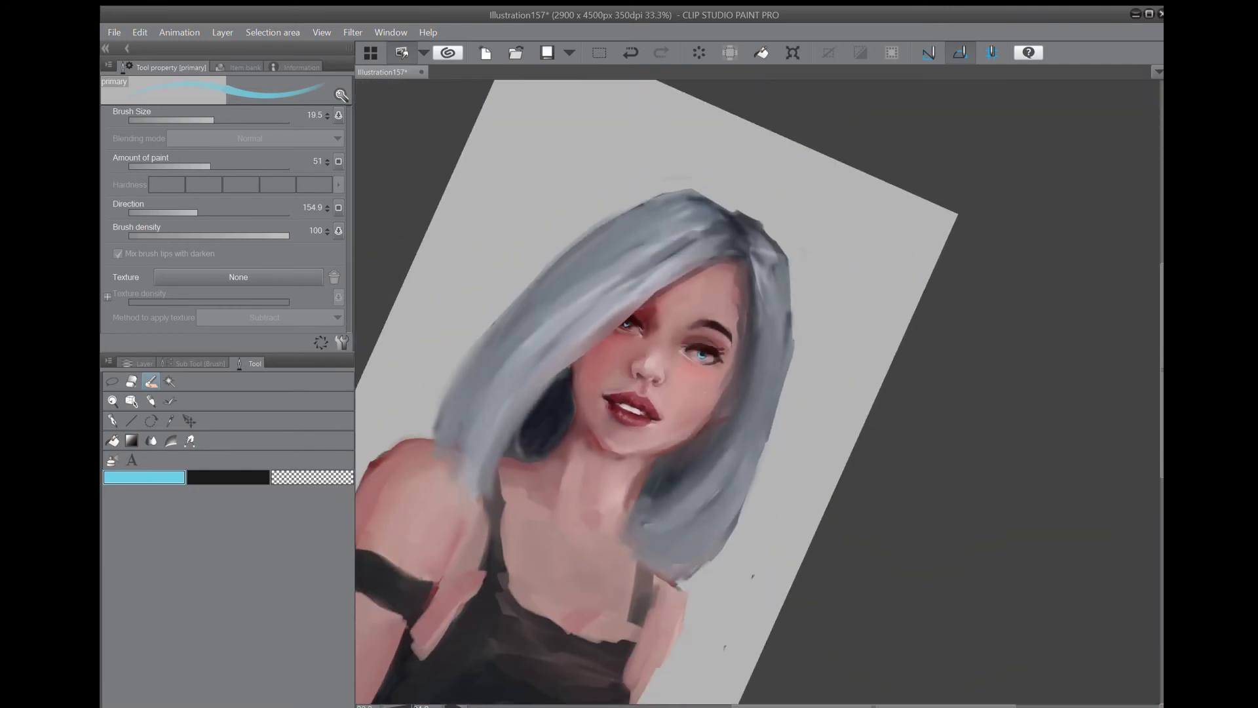
{"action": "scroll", "coordinate": [637, 401], "scroll_direction": "up", "scroll_amount": 6}
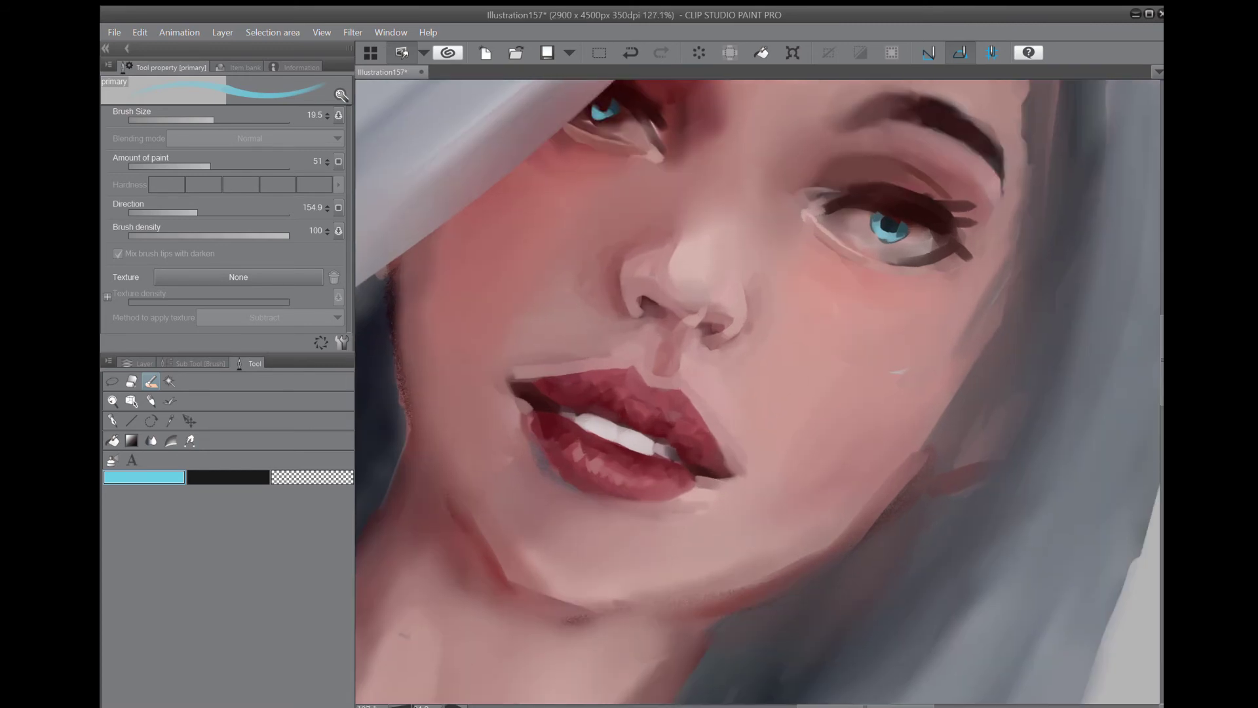
{"action": "left_click_drag", "start_coordinate": [655, 393], "coordinate": [828, 413]}
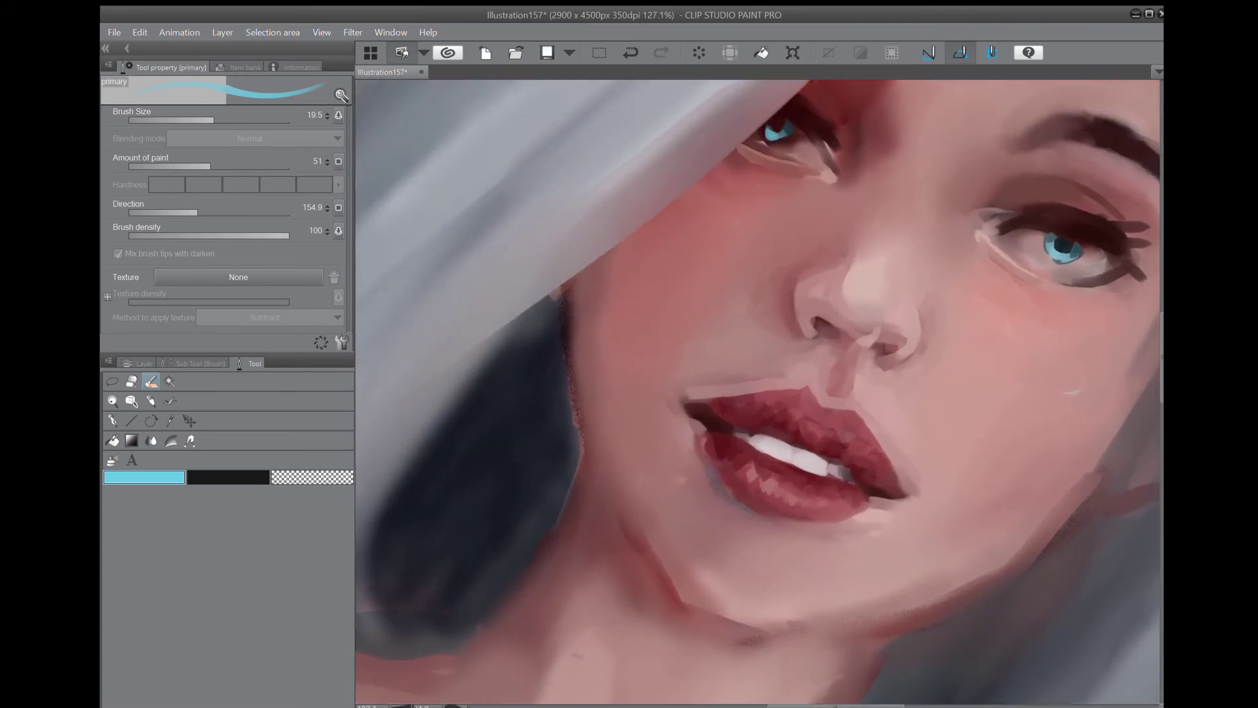
{"action": "key", "text": "alt"}
{"action": "left_click", "coordinate": [532, 410]}
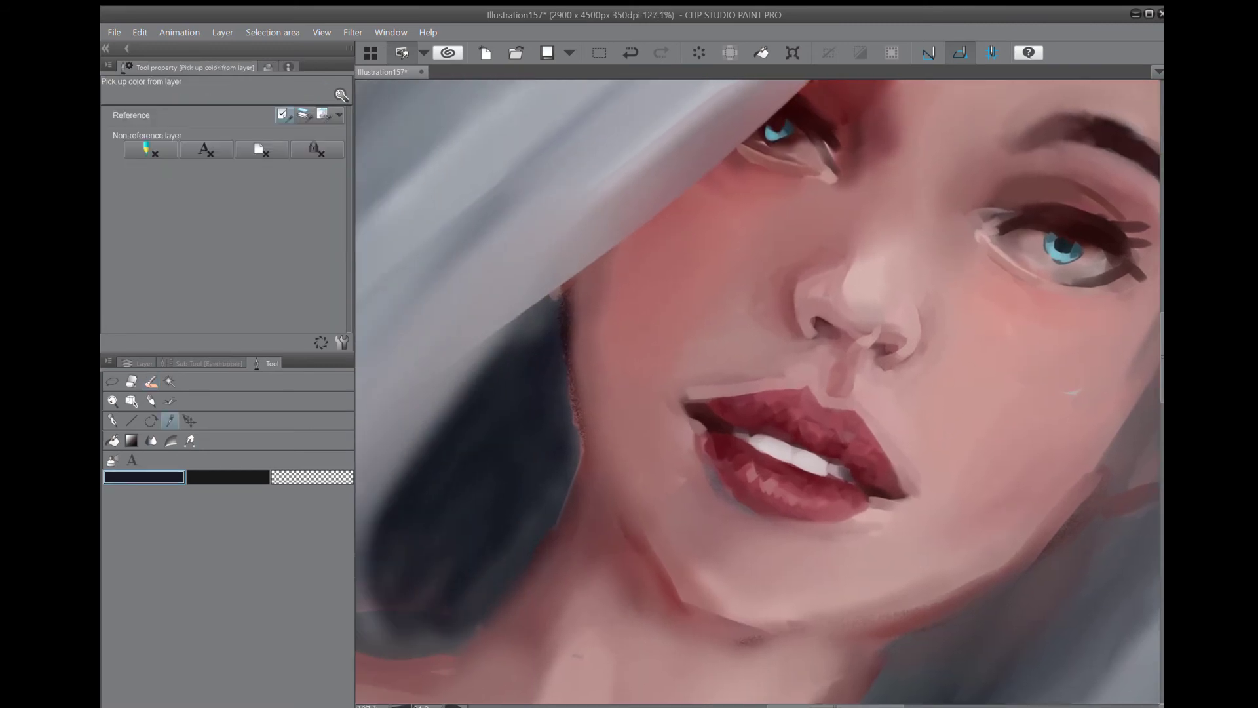
{"action": "key", "text": "b"}
{"action": "left_click", "coordinate": [233, 121]}
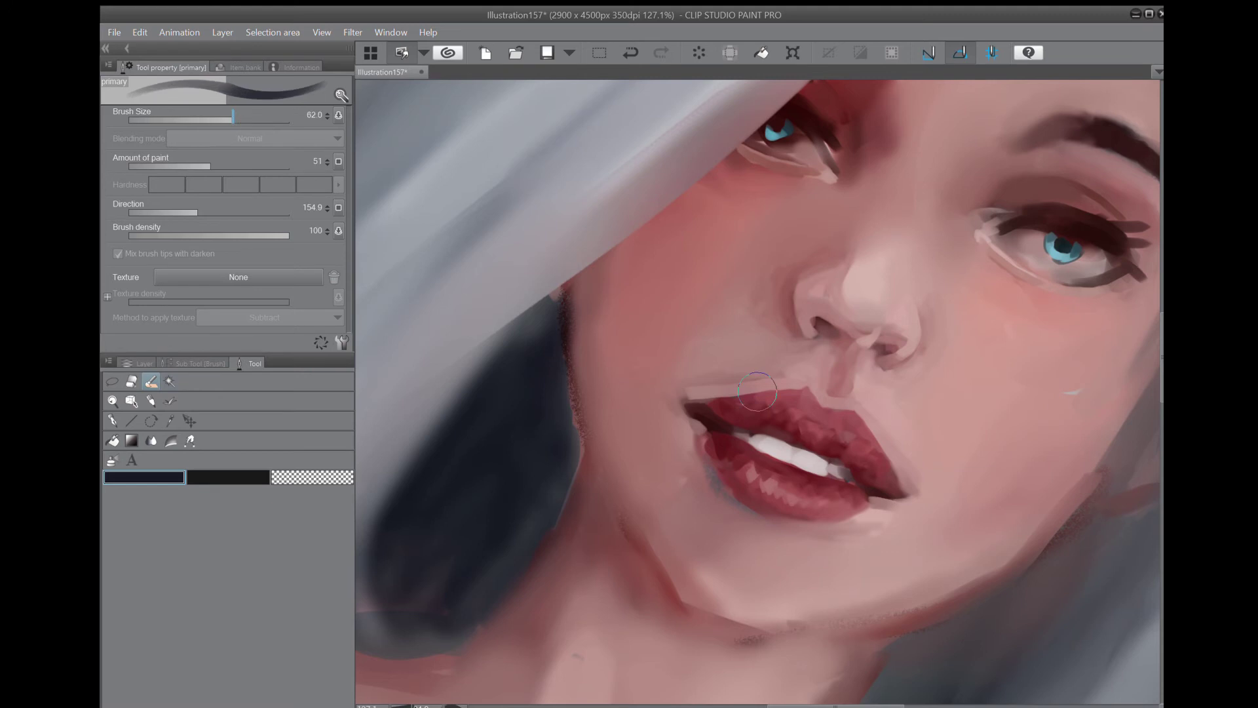
{"action": "mouse_move", "coordinate": [558, 294]}
{"action": "left_mouse_down"}
{"action": "mouse_move", "coordinate": [543, 319]}
{"action": "mouse_move", "coordinate": [553, 305]}
{"action": "mouse_move", "coordinate": [571, 447]}
{"action": "mouse_move", "coordinate": [559, 486]}
{"action": "mouse_move", "coordinate": [469, 606]}
{"action": "left_mouse_up"}
{"action": "mouse_move", "coordinate": [521, 484]}
{"action": "left_mouse_down"}
{"action": "mouse_move", "coordinate": [416, 609]}
{"action": "mouse_move", "coordinate": [453, 559]}
{"action": "mouse_move", "coordinate": [411, 646]}
{"action": "mouse_move", "coordinate": [488, 606]}
{"action": "mouse_move", "coordinate": [568, 465]}
{"action": "mouse_move", "coordinate": [514, 572]}
{"action": "mouse_move", "coordinate": [469, 614]}
{"action": "left_mouse_up"}
{"action": "left_click_drag", "start_coordinate": [498, 563], "coordinate": [601, 505]}
{"action": "mouse_move", "coordinate": [528, 414]}
{"action": "left_mouse_down"}
{"action": "mouse_move", "coordinate": [433, 557]}
{"action": "mouse_move", "coordinate": [476, 522]}
{"action": "mouse_move", "coordinate": [479, 586]}
{"action": "mouse_move", "coordinate": [537, 608]}
{"action": "left_mouse_up"}
{"action": "left_click_drag", "start_coordinate": [397, 577], "coordinate": [546, 592]}
{"action": "mouse_move", "coordinate": [438, 592]}
{"action": "left_mouse_down"}
{"action": "mouse_move", "coordinate": [406, 567]}
{"action": "mouse_move", "coordinate": [420, 593]}
{"action": "left_mouse_up"}
{"action": "mouse_move", "coordinate": [516, 568]}
{"action": "left_mouse_down"}
{"action": "mouse_move", "coordinate": [571, 571]}
{"action": "mouse_move", "coordinate": [547, 603]}
{"action": "mouse_move", "coordinate": [515, 603]}
{"action": "mouse_move", "coordinate": [593, 569]}
{"action": "left_mouse_up"}
{"action": "scroll", "coordinate": [598, 525], "scroll_direction": "down", "scroll_amount": 5}
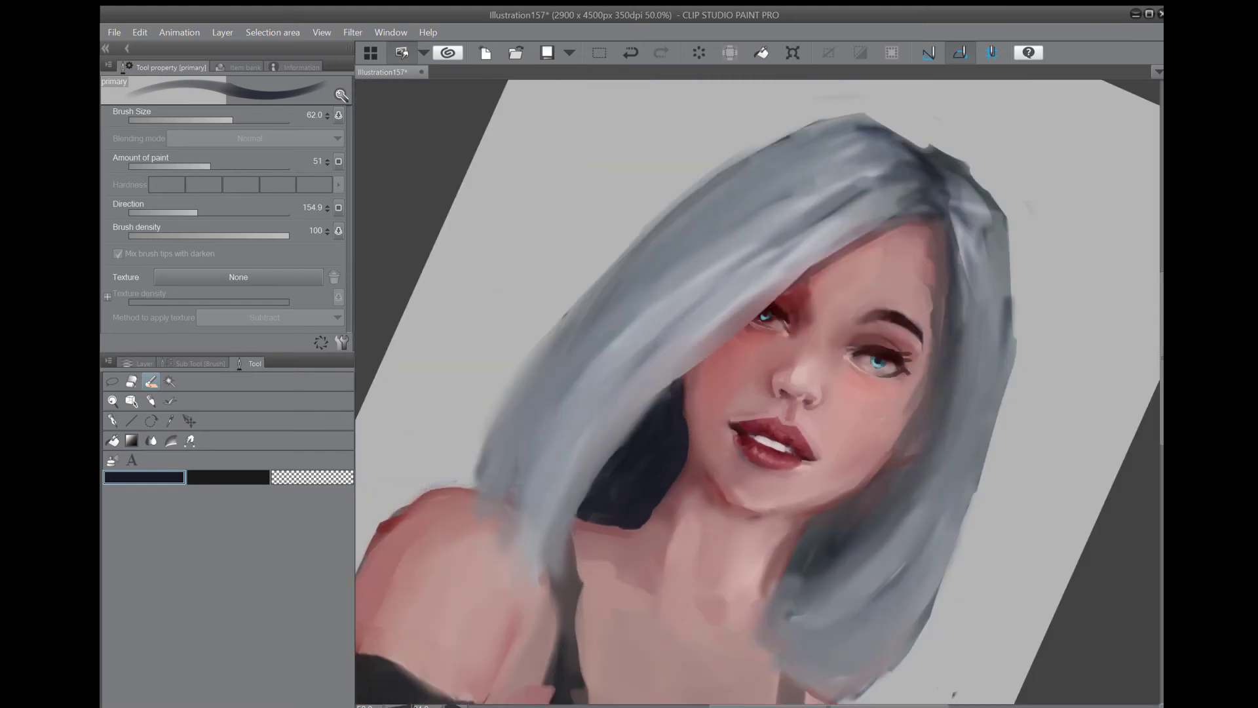
{"action": "left_click_drag", "start_coordinate": [660, 484], "coordinate": [644, 518]}
{"action": "left_click_drag", "start_coordinate": [676, 463], "coordinate": [639, 523]}
Paint dark navy shadow in the hair beside the visible ear and neck, with a few curved strands near the hair's lower end.
{"action": "mouse_move", "coordinate": [809, 532]}
{"action": "left_mouse_down"}
{"action": "mouse_move", "coordinate": [783, 593]}
{"action": "mouse_move", "coordinate": [813, 551]}
{"action": "mouse_move", "coordinate": [807, 581]}
{"action": "left_mouse_up"}
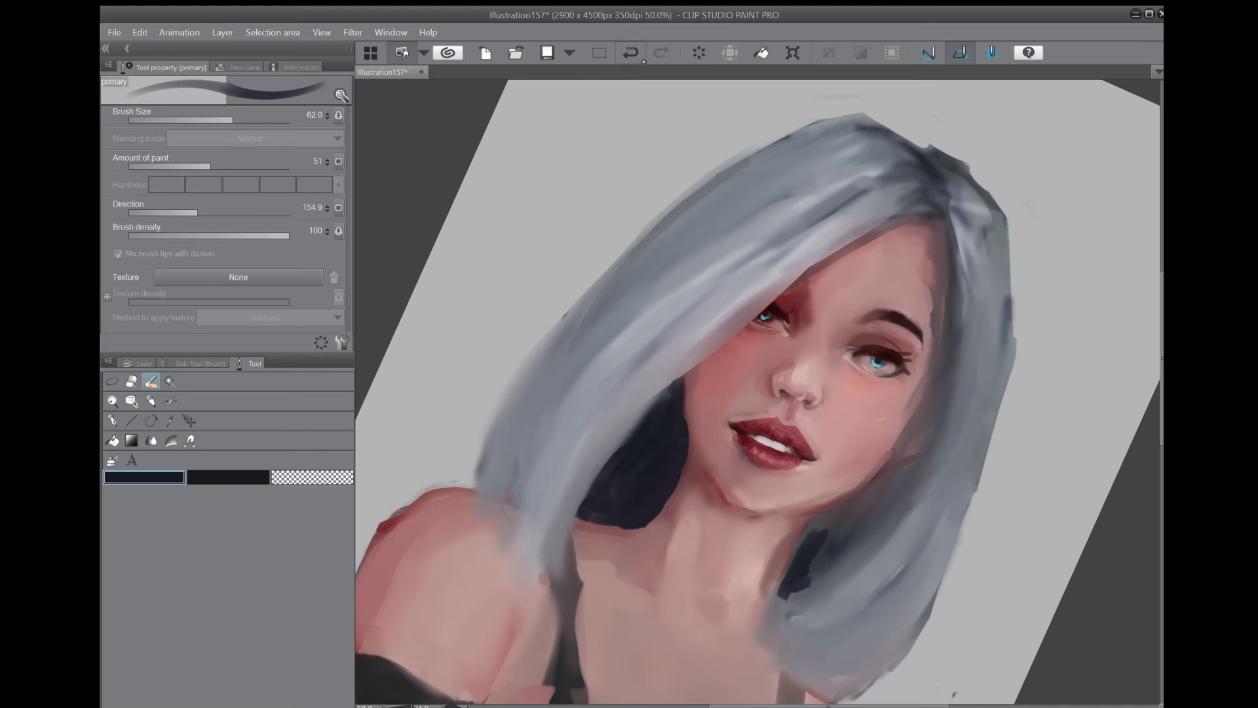
{"action": "key", "text": "ctrl+z"}
{"action": "mouse_move", "coordinate": [827, 536]}
{"action": "left_mouse_down"}
{"action": "mouse_move", "coordinate": [801, 587]}
{"action": "mouse_move", "coordinate": [858, 542]}
{"action": "left_mouse_up"}
{"action": "mouse_move", "coordinate": [814, 634]}
{"action": "left_mouse_down"}
{"action": "mouse_move", "coordinate": [893, 592]}
{"action": "mouse_move", "coordinate": [797, 631]}
{"action": "mouse_move", "coordinate": [914, 611]}
{"action": "mouse_move", "coordinate": [853, 618]}
{"action": "left_mouse_up"}
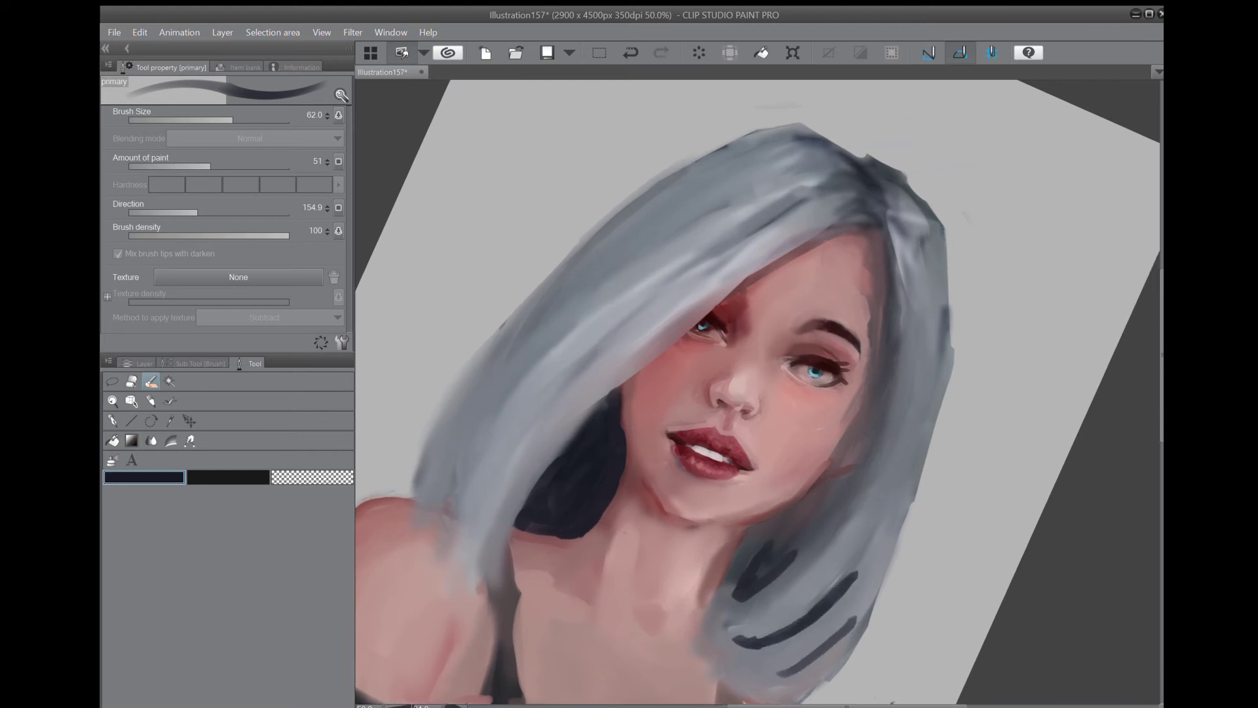
{"action": "left_click_drag", "start_coordinate": [768, 561], "coordinate": [846, 558]}
{"action": "mouse_move", "coordinate": [751, 499]}
{"action": "left_mouse_down"}
{"action": "mouse_move", "coordinate": [670, 609]}
{"action": "mouse_move", "coordinate": [751, 500]}
{"action": "mouse_move", "coordinate": [721, 506]}
{"action": "mouse_move", "coordinate": [802, 468]}
{"action": "mouse_move", "coordinate": [864, 419]}
{"action": "mouse_move", "coordinate": [725, 575]}
{"action": "mouse_move", "coordinate": [569, 573]}
{"action": "left_mouse_up"}
{"action": "mouse_move", "coordinate": [737, 376]}
{"action": "left_mouse_down"}
{"action": "mouse_move", "coordinate": [799, 324]}
{"action": "mouse_move", "coordinate": [728, 441]}
{"action": "mouse_move", "coordinate": [756, 421]}
{"action": "mouse_move", "coordinate": [614, 576]}
{"action": "mouse_move", "coordinate": [741, 475]}
{"action": "mouse_move", "coordinate": [692, 534]}
{"action": "mouse_move", "coordinate": [783, 419]}
{"action": "mouse_move", "coordinate": [641, 571]}
{"action": "mouse_move", "coordinate": [580, 619]}
{"action": "mouse_move", "coordinate": [556, 599]}
{"action": "mouse_move", "coordinate": [570, 606]}
{"action": "mouse_move", "coordinate": [524, 684]}
{"action": "mouse_move", "coordinate": [537, 642]}
{"action": "left_mouse_up"}
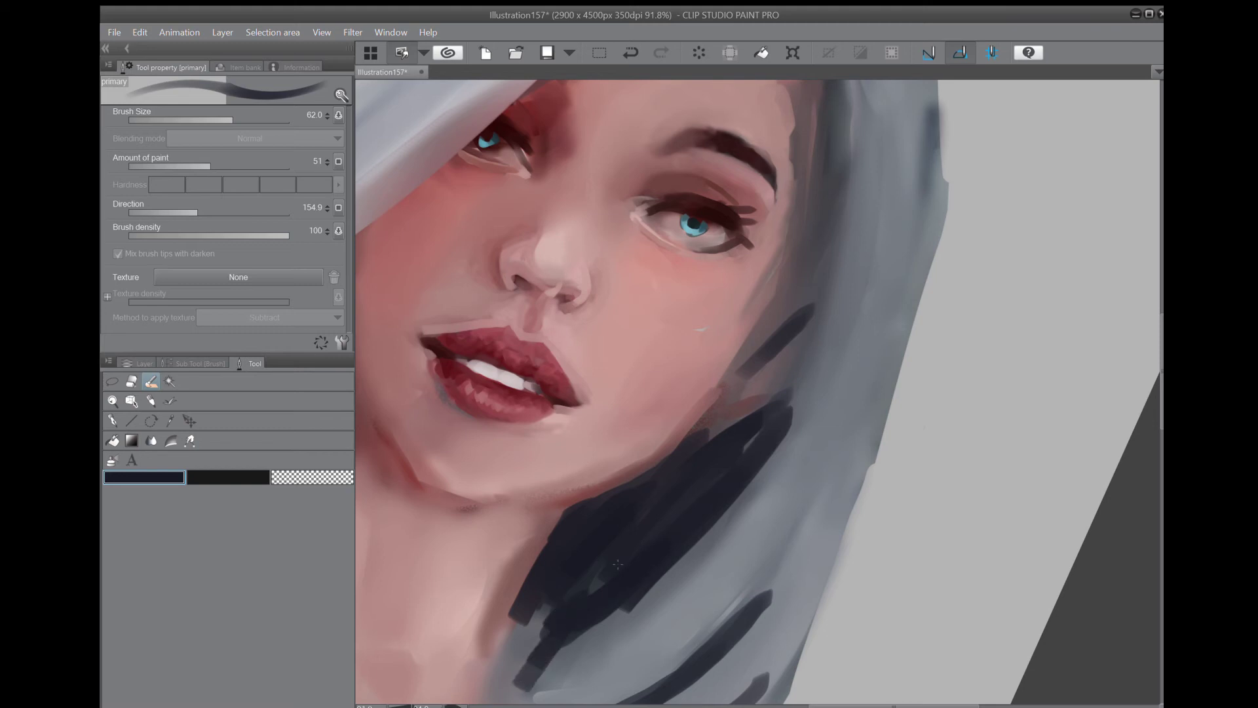
Darken the roots at the parting with navy and add strands along the fringe and the hairline beside the visible eye.
{"action": "scroll", "coordinate": [666, 446], "scroll_direction": "down", "scroll_amount": 3}
{"action": "left_click_drag", "start_coordinate": [871, 485], "coordinate": [906, 401]}
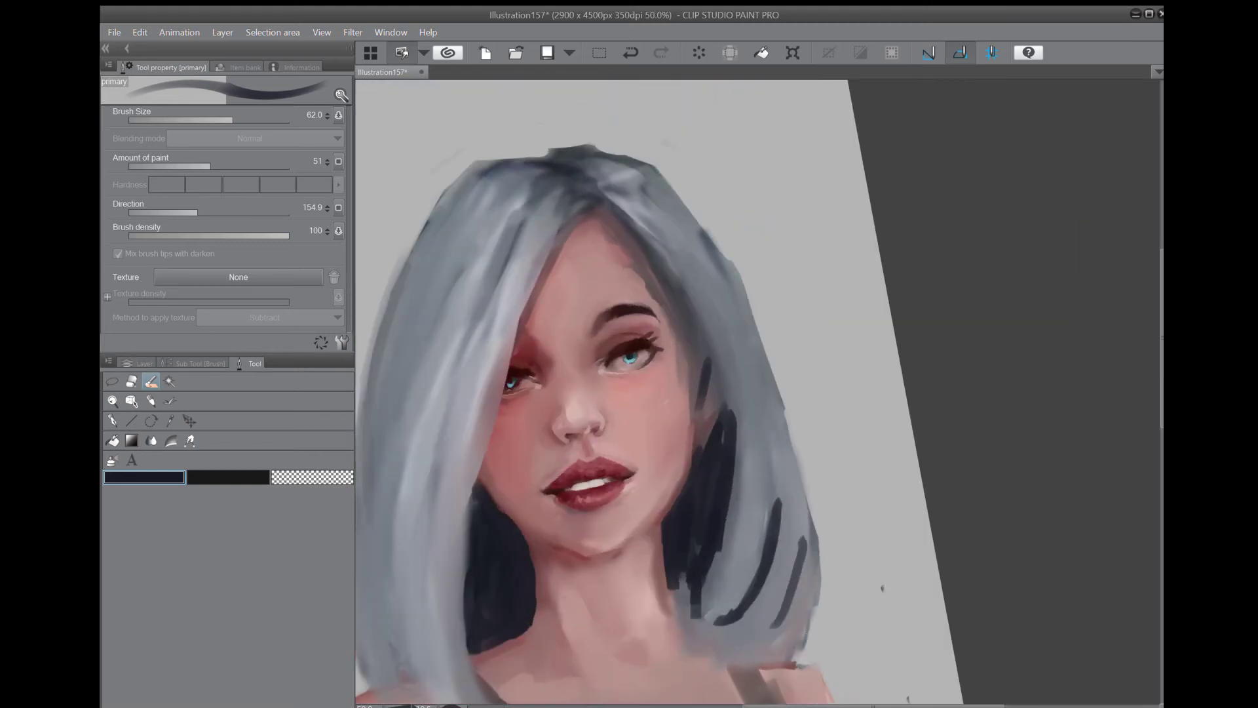
{"action": "mouse_move", "coordinate": [575, 160]}
{"action": "left_mouse_down"}
{"action": "mouse_move", "coordinate": [612, 190]}
{"action": "mouse_move", "coordinate": [561, 158]}
{"action": "mouse_move", "coordinate": [526, 165]}
{"action": "mouse_move", "coordinate": [553, 168]}
{"action": "mouse_move", "coordinate": [541, 193]}
{"action": "mouse_move", "coordinate": [595, 191]}
{"action": "mouse_move", "coordinate": [680, 293]}
{"action": "mouse_move", "coordinate": [708, 353]}
{"action": "left_mouse_up"}
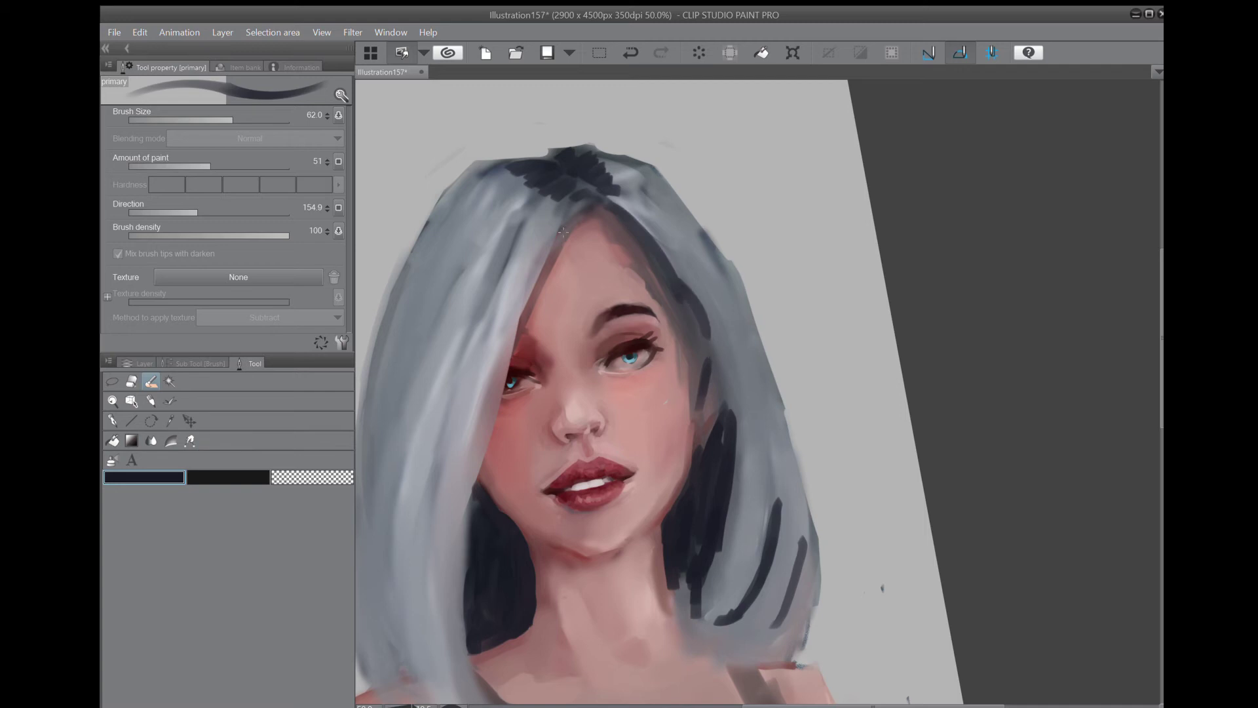
{"action": "mouse_move", "coordinate": [517, 222]}
{"action": "left_mouse_down"}
{"action": "mouse_move", "coordinate": [466, 343]}
{"action": "mouse_move", "coordinate": [502, 373]}
{"action": "left_mouse_up"}
{"action": "key", "text": "ctrl+z"}
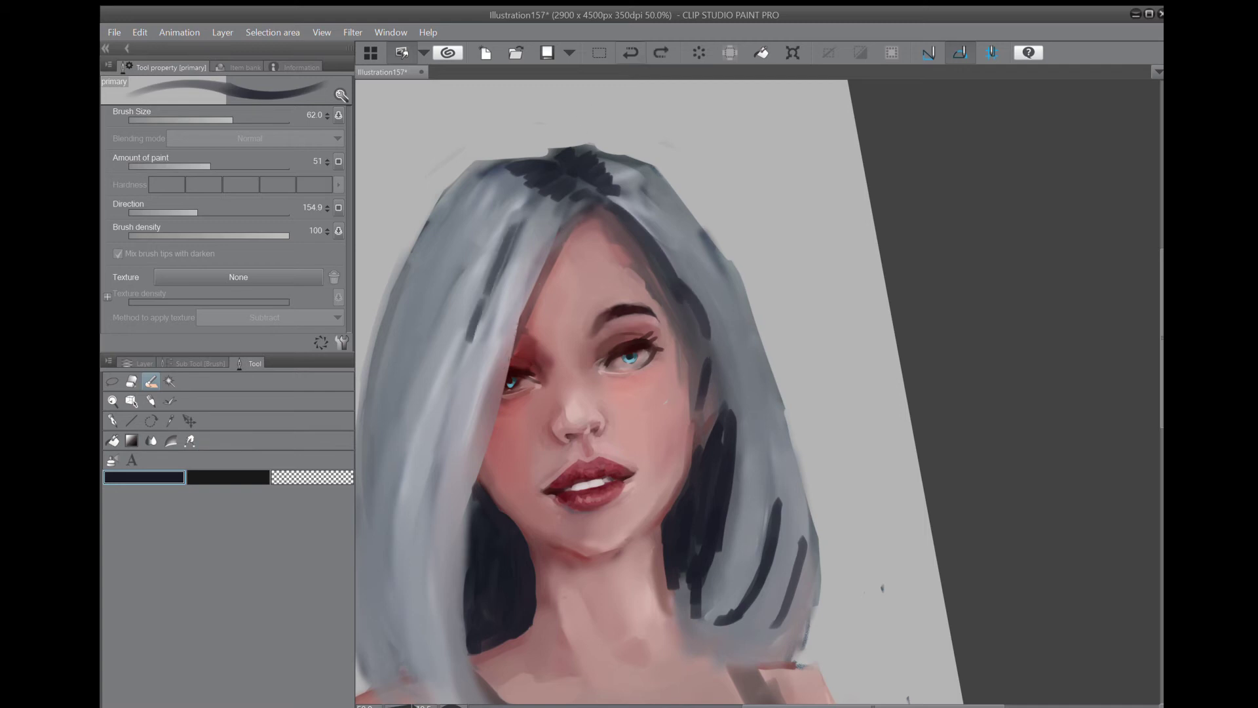
{"action": "mouse_move", "coordinate": [646, 257]}
{"action": "left_mouse_down"}
{"action": "mouse_move", "coordinate": [706, 388]}
{"action": "mouse_move", "coordinate": [715, 351]}
{"action": "mouse_move", "coordinate": [736, 429]}
{"action": "left_mouse_up"}
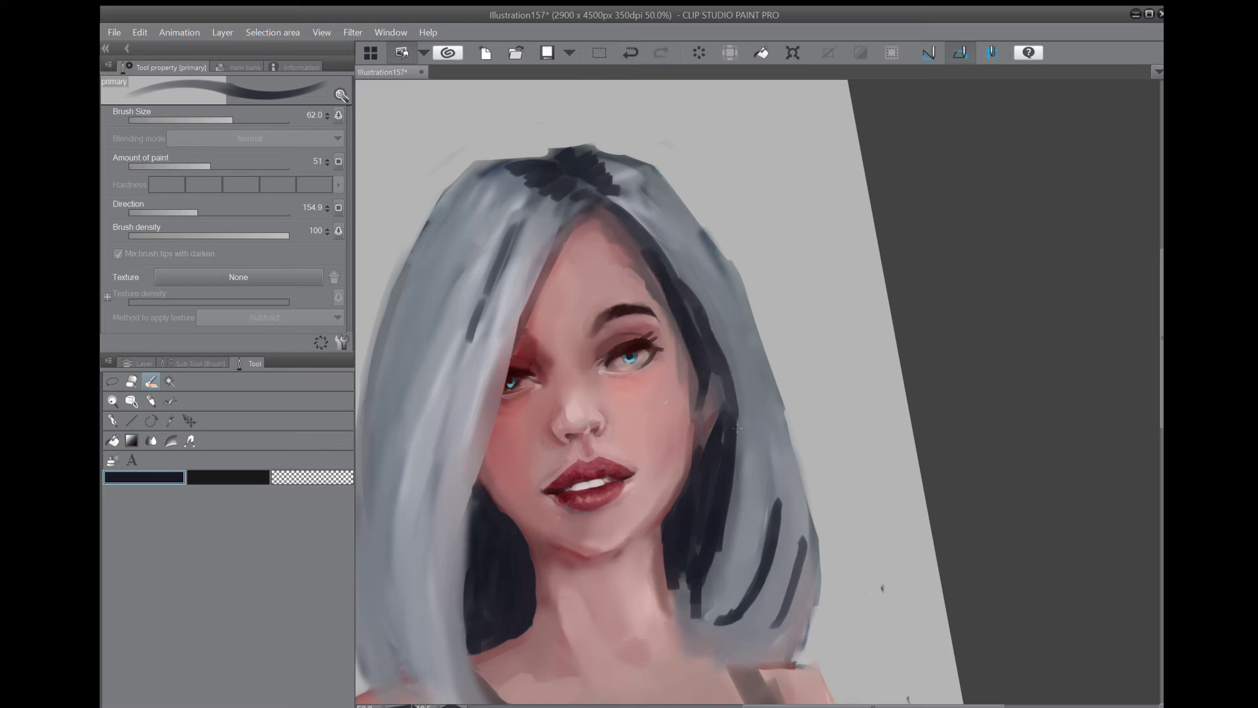
Blend the navy roots, the fringe strand and the shadow beside the neck into the grey hair with the Blend tool.
{"action": "key", "text": "j"}
{"action": "mouse_move", "coordinate": [616, 220]}
{"action": "left_mouse_down"}
{"action": "mouse_move", "coordinate": [653, 266]}
{"action": "mouse_move", "coordinate": [617, 237]}
{"action": "mouse_move", "coordinate": [648, 293]}
{"action": "mouse_move", "coordinate": [629, 249]}
{"action": "left_mouse_up"}
{"action": "mouse_move", "coordinate": [604, 179]}
{"action": "left_mouse_down"}
{"action": "mouse_move", "coordinate": [603, 165]}
{"action": "mouse_move", "coordinate": [623, 187]}
{"action": "mouse_move", "coordinate": [585, 161]}
{"action": "mouse_move", "coordinate": [524, 194]}
{"action": "mouse_move", "coordinate": [511, 176]}
{"action": "mouse_move", "coordinate": [478, 178]}
{"action": "left_mouse_up"}
{"action": "mouse_move", "coordinate": [564, 186]}
{"action": "left_mouse_down"}
{"action": "mouse_move", "coordinate": [547, 213]}
{"action": "mouse_move", "coordinate": [557, 220]}
{"action": "mouse_move", "coordinate": [511, 237]}
{"action": "mouse_move", "coordinate": [455, 360]}
{"action": "left_mouse_up"}
{"action": "left_click_drag", "start_coordinate": [481, 314], "coordinate": [468, 342]}
{"action": "mouse_move", "coordinate": [779, 521]}
{"action": "left_mouse_down"}
{"action": "mouse_move", "coordinate": [774, 454]}
{"action": "mouse_move", "coordinate": [727, 616]}
{"action": "mouse_move", "coordinate": [694, 598]}
{"action": "mouse_move", "coordinate": [674, 554]}
{"action": "mouse_move", "coordinate": [720, 524]}
{"action": "mouse_move", "coordinate": [725, 413]}
{"action": "mouse_move", "coordinate": [723, 496]}
{"action": "left_mouse_up"}
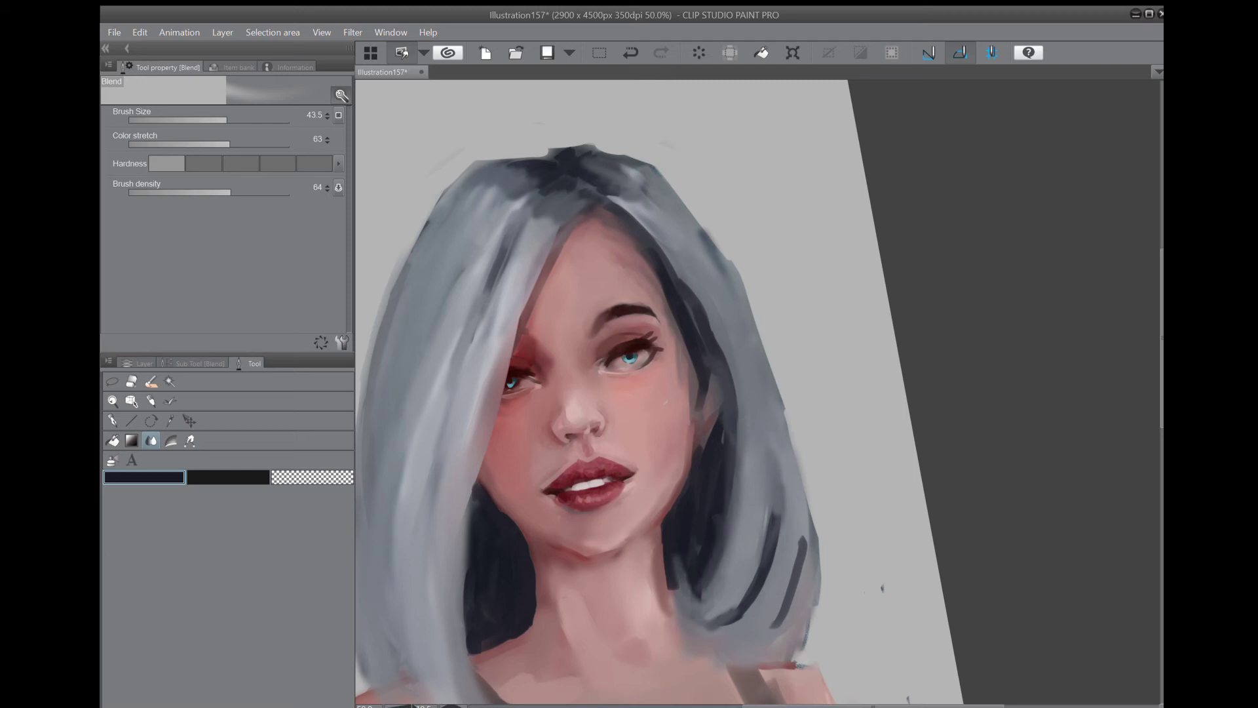
{"action": "scroll", "coordinate": [642, 474], "scroll_direction": "up", "scroll_amount": 3}
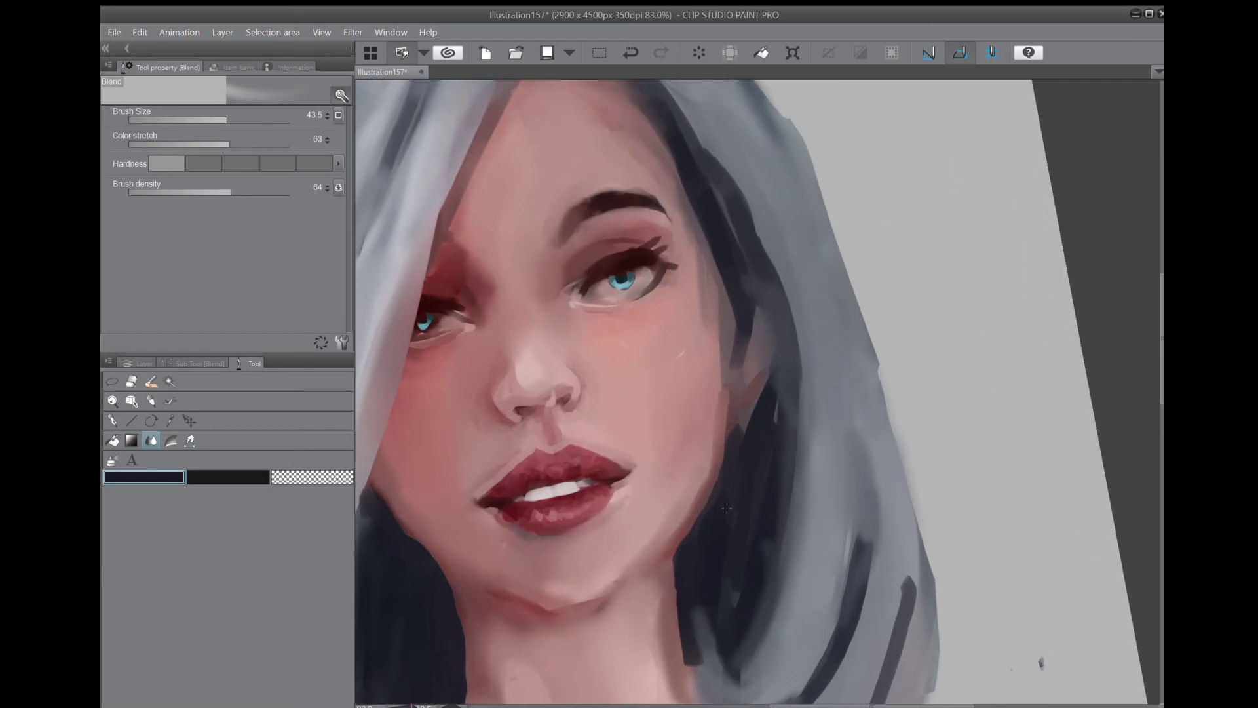
{"action": "left_click_drag", "start_coordinate": [716, 505], "coordinate": [689, 543]}
Shade the underside of the jaw and chin in dark and muted red with the Soft airbrush at size 55.8.
{"action": "left_click", "coordinate": [113, 460]}
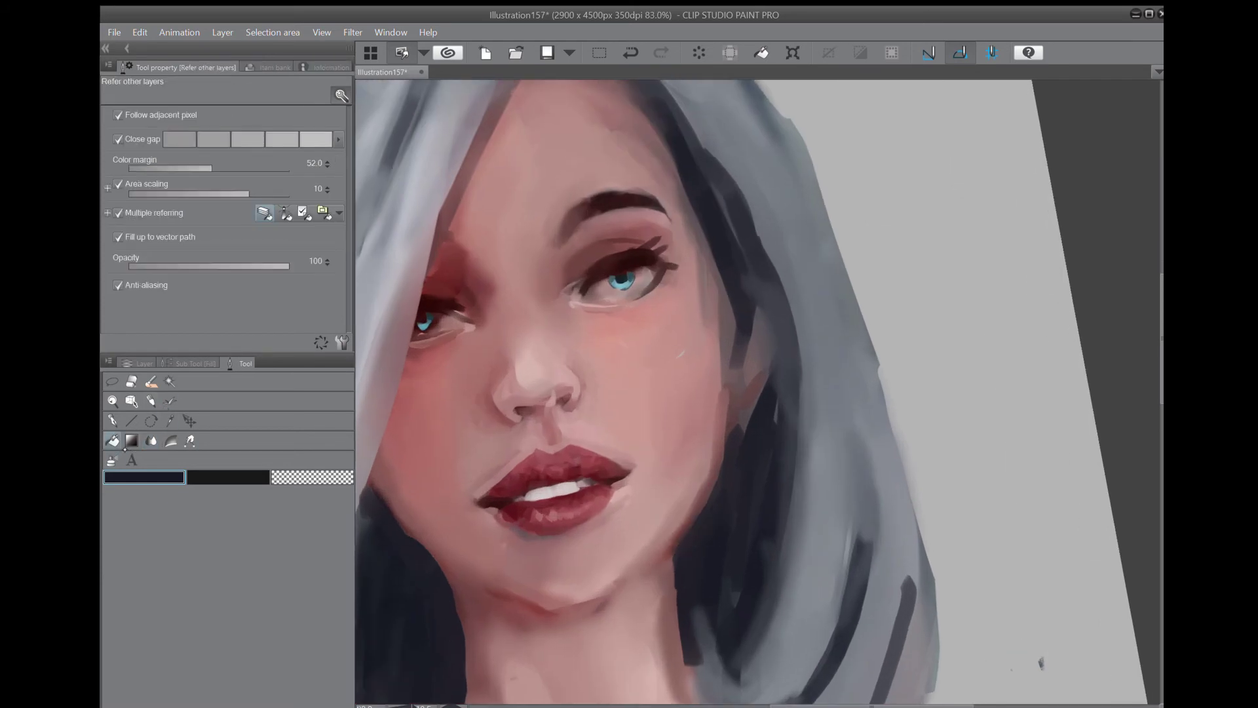
{"action": "scroll", "coordinate": [943, 303], "scroll_direction": "right", "scroll_amount": 10}
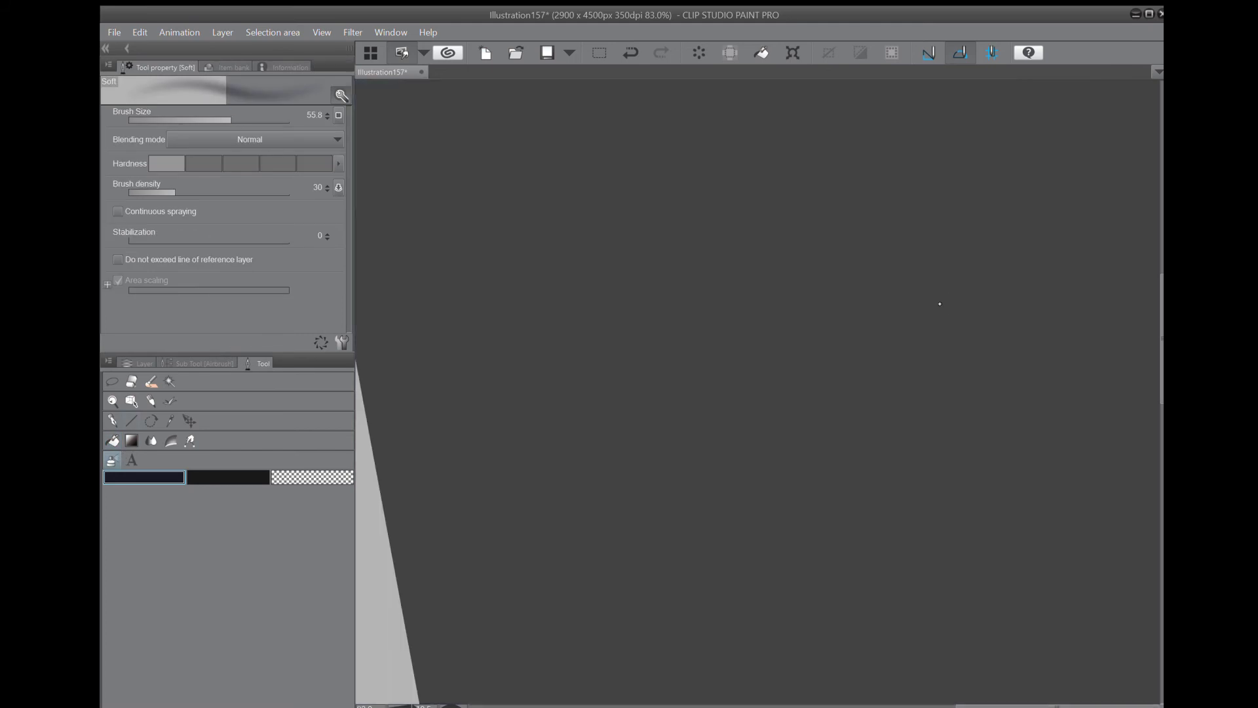
{"action": "left_click", "coordinate": [1003, 355]}
{"action": "mouse_move", "coordinate": [419, 563]}
{"action": "left_mouse_down"}
{"action": "mouse_move", "coordinate": [439, 504]}
{"action": "mouse_move", "coordinate": [769, 324]}
{"action": "mouse_move", "coordinate": [1076, 218]}
{"action": "mouse_move", "coordinate": [1114, 373]}
{"action": "left_mouse_up"}
{"action": "left_click_drag", "start_coordinate": [576, 405], "coordinate": [634, 344]}
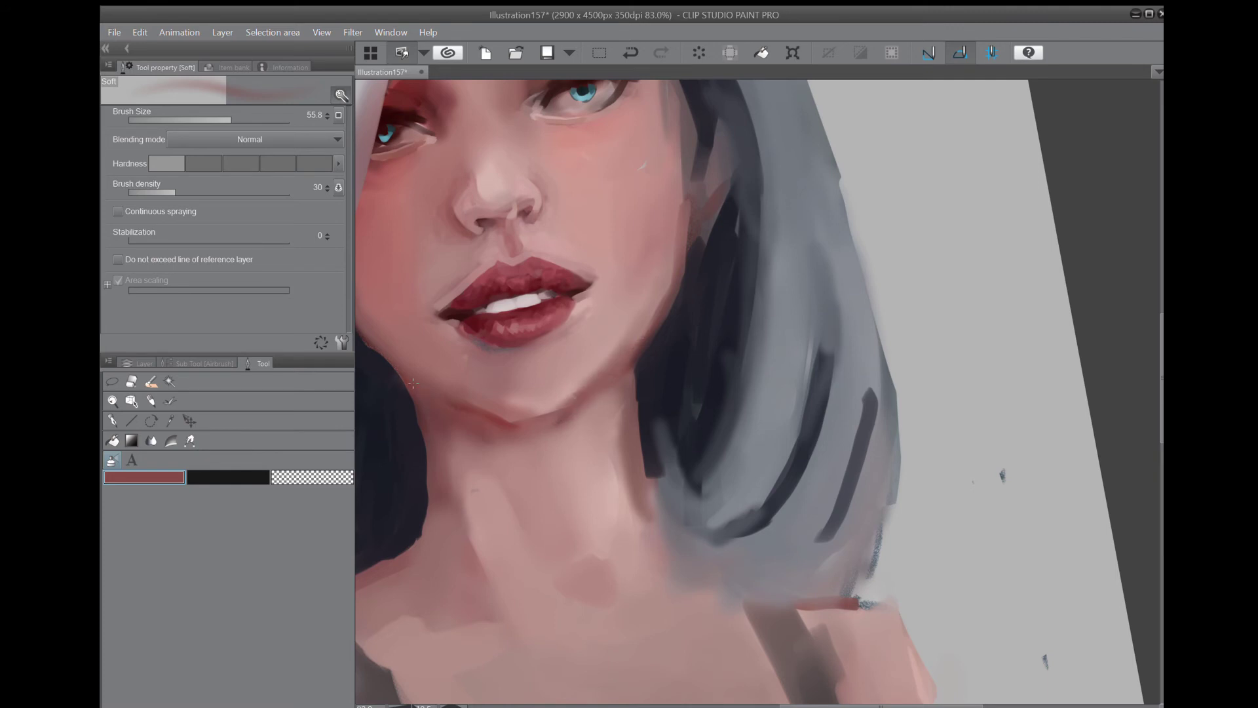
{"action": "left_click", "coordinate": [459, 311], "text": "alt"}
{"action": "left_click_drag", "start_coordinate": [413, 375], "coordinate": [474, 410]}
{"action": "mouse_move", "coordinate": [401, 364]}
{"action": "left_mouse_down"}
{"action": "mouse_move", "coordinate": [437, 395]}
{"action": "mouse_move", "coordinate": [521, 426]}
{"action": "mouse_move", "coordinate": [565, 409]}
{"action": "left_mouse_up"}
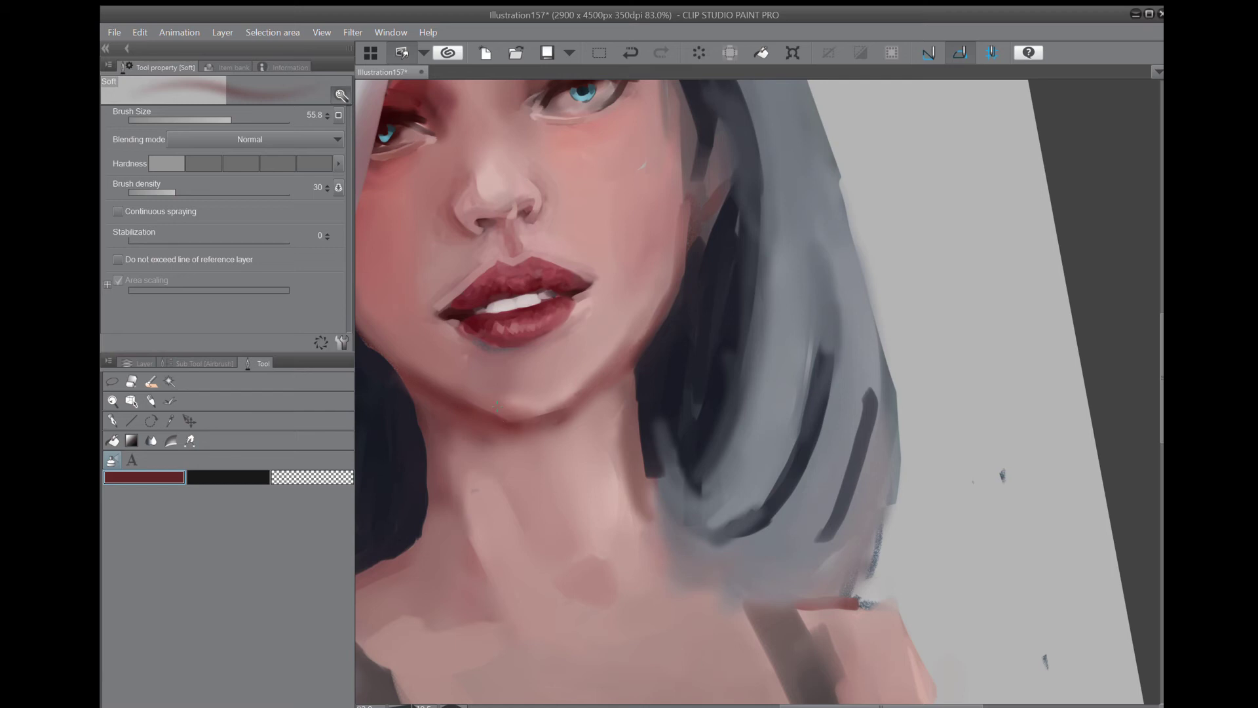
{"action": "left_click", "coordinate": [989, 358]}
{"action": "left_click_drag", "start_coordinate": [491, 437], "coordinate": [565, 419]}
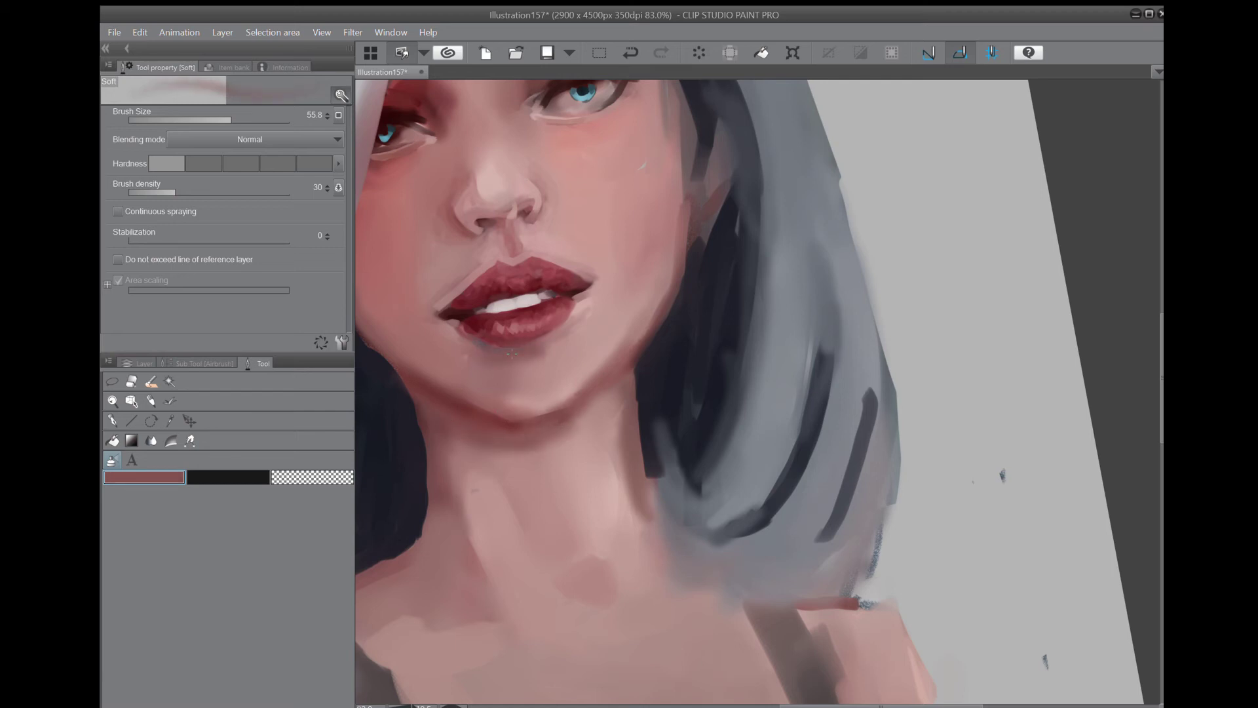
Airbrush soft skin tone below the lower lip and add a light pink highlight sampled from the nose to the chin.
{"action": "left_click", "coordinate": [474, 346], "text": "alt"}
{"action": "mouse_move", "coordinate": [474, 346]}
{"action": "left_mouse_down"}
{"action": "mouse_move", "coordinate": [462, 341]}
{"action": "mouse_move", "coordinate": [468, 353]}
{"action": "left_mouse_up"}
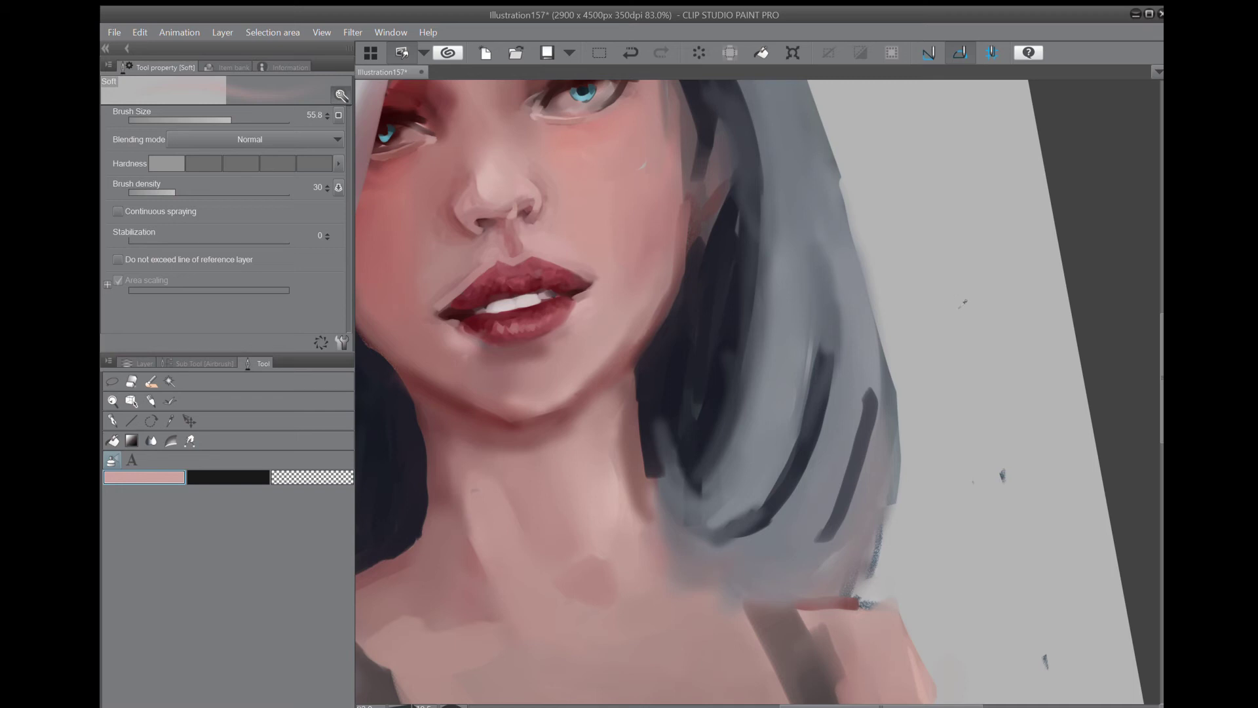
{"action": "left_click", "coordinate": [505, 185], "text": "alt"}
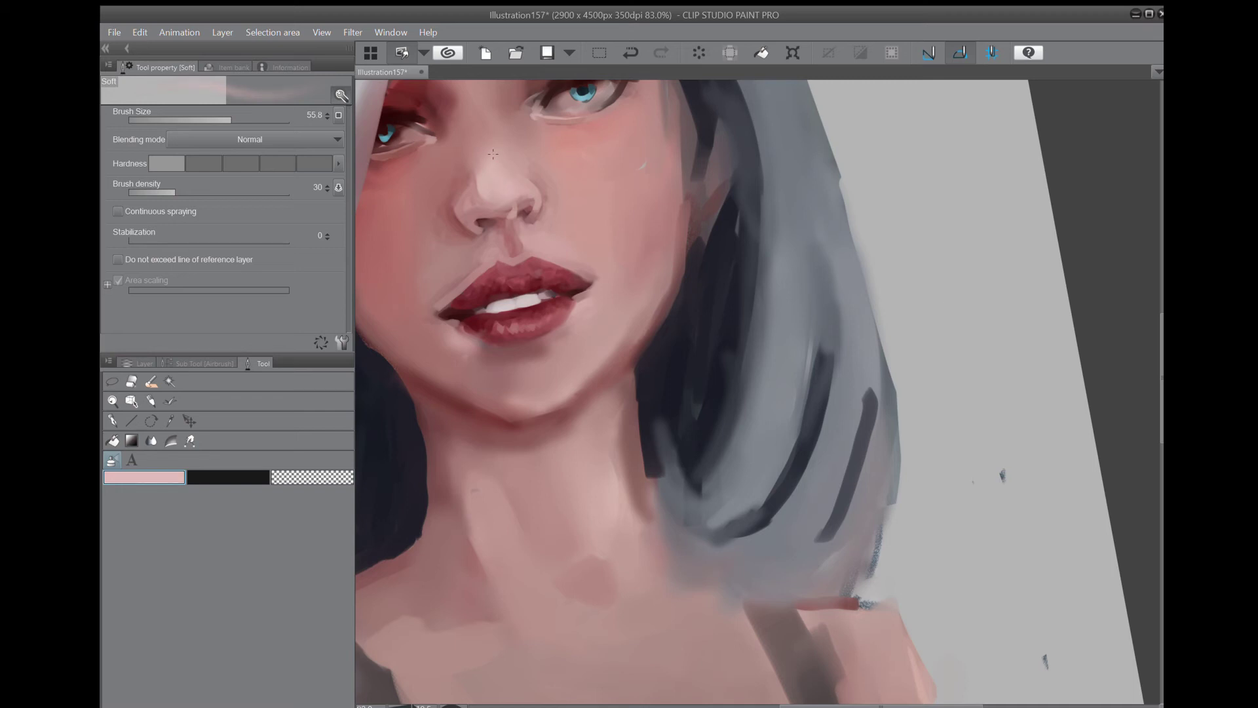
{"action": "mouse_move", "coordinate": [548, 384]}
{"action": "left_mouse_down"}
{"action": "mouse_move", "coordinate": [534, 393]}
{"action": "mouse_move", "coordinate": [530, 363]}
{"action": "left_mouse_up"}
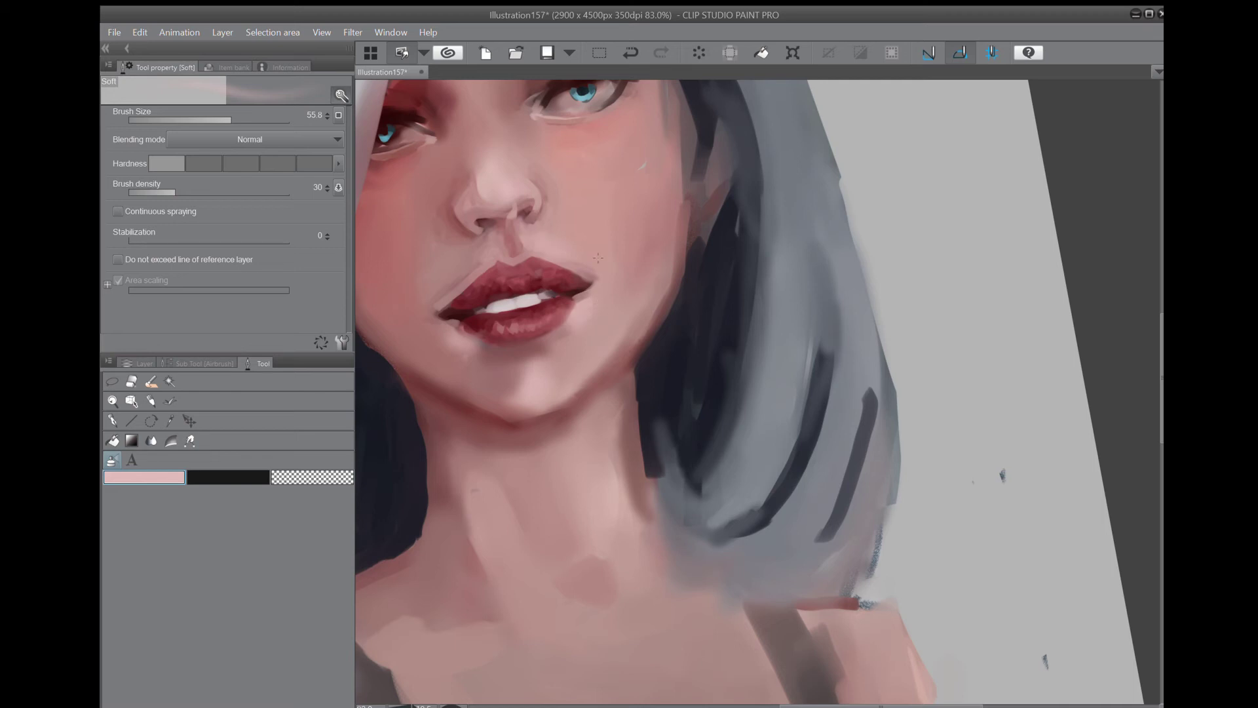
Airbrush a reddish-pink blush onto the cheek below the fully visible eye with an enlarged Soft airbrush.
{"action": "scroll", "coordinate": [648, 408], "scroll_direction": "down", "scroll_amount": 4}
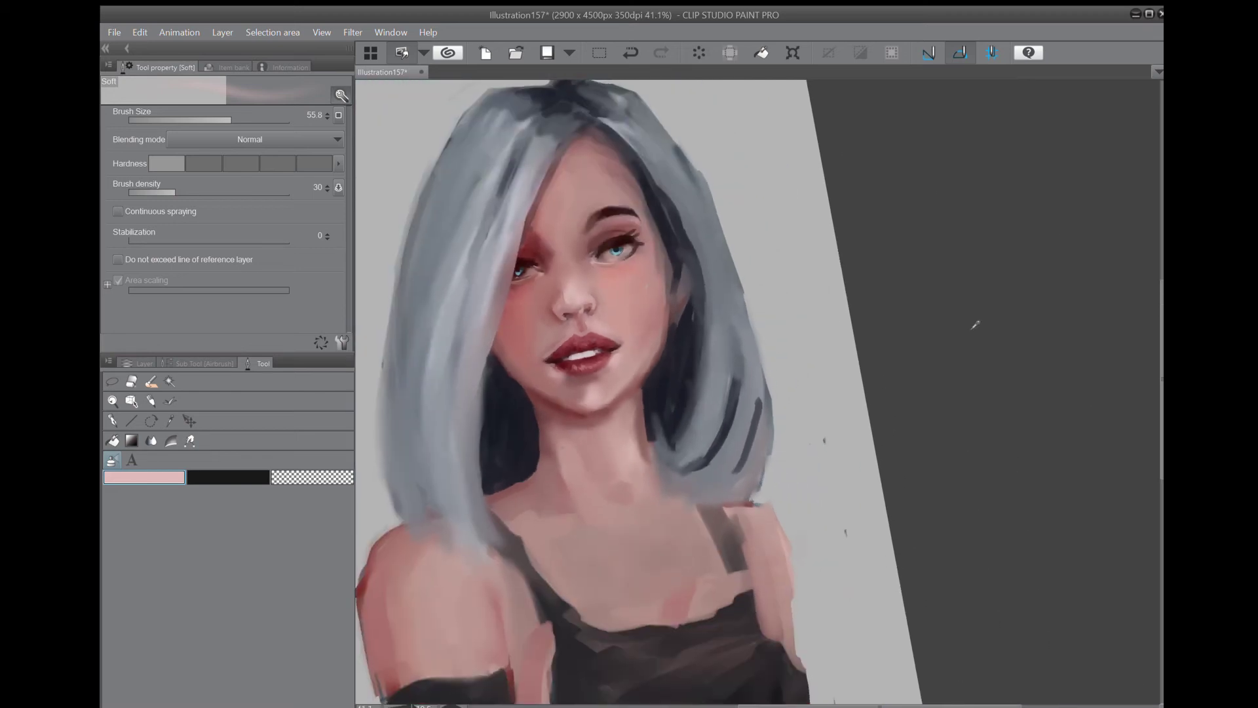
{"action": "left_click", "coordinate": [646, 287], "text": "alt"}
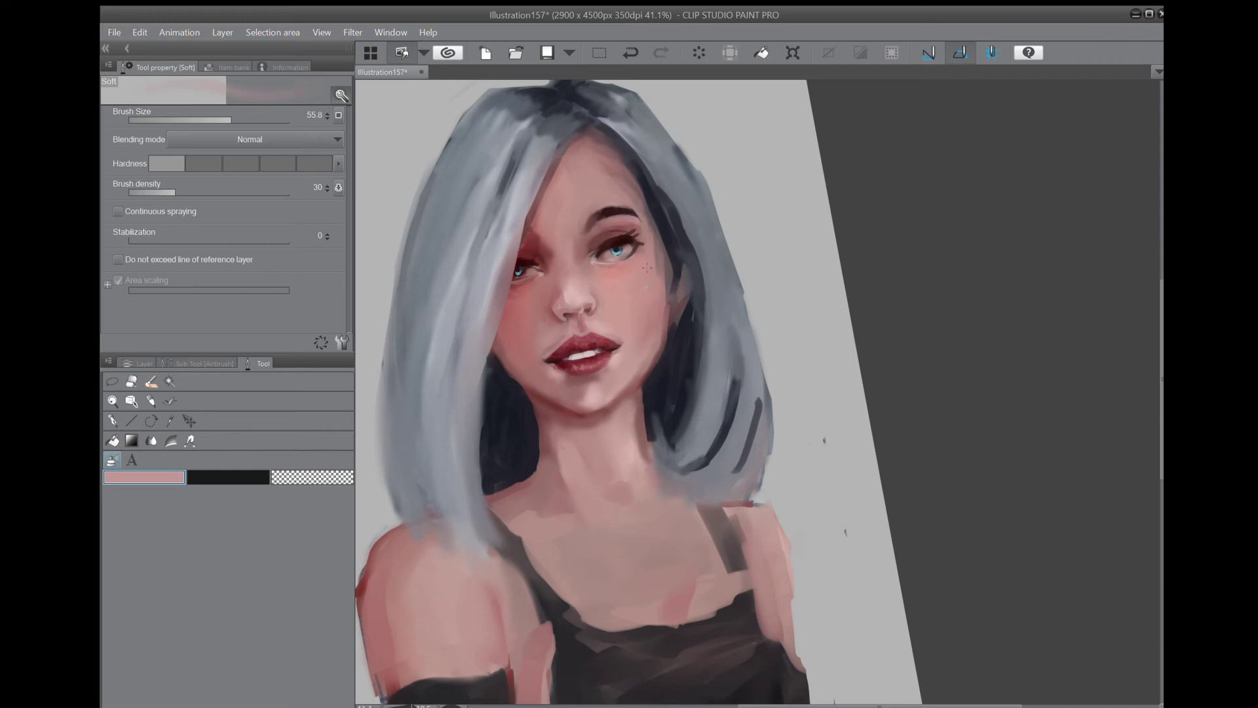
{"action": "left_click", "coordinate": [995, 323]}
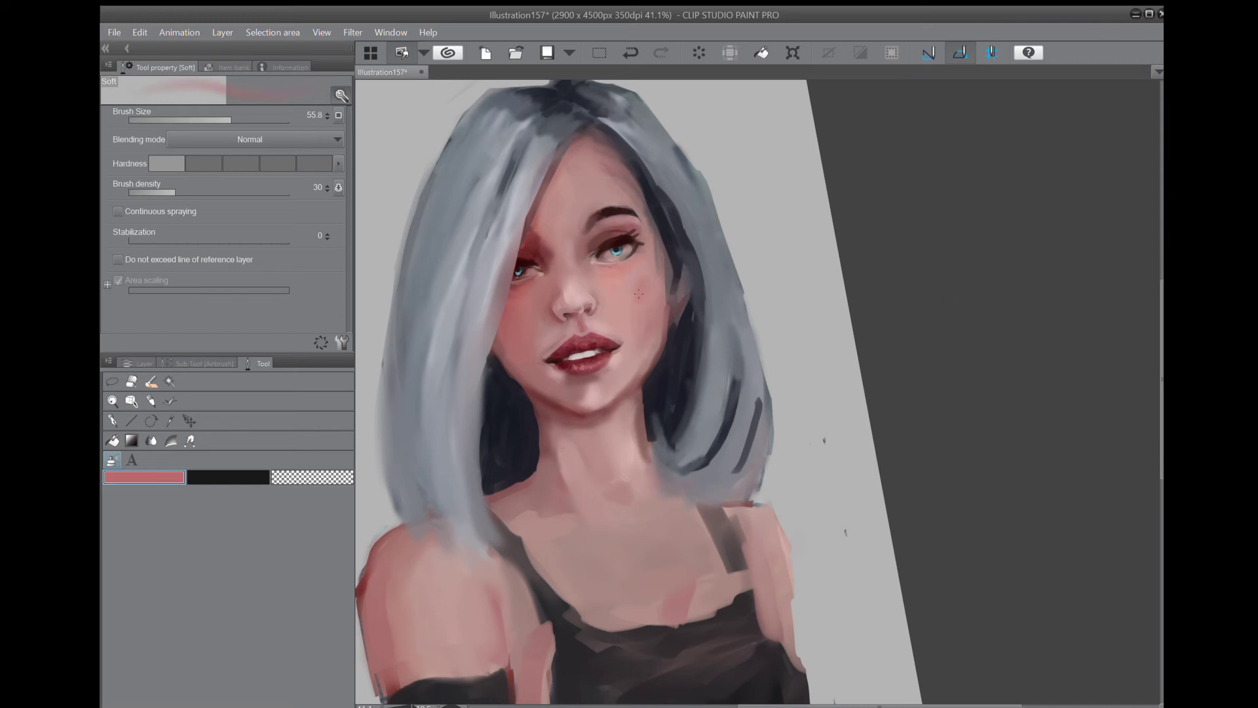
{"action": "key", "text": "bracketright"}
{"action": "key", "text": "bracketright"}
{"action": "key", "text": "bracketright"}
{"action": "left_click_drag", "start_coordinate": [633, 294], "coordinate": [645, 286]}
Smooth the blush, neck, chest and the hair edge around the ear with the Blend tool at size 86.7.
{"action": "key", "text": "j"}
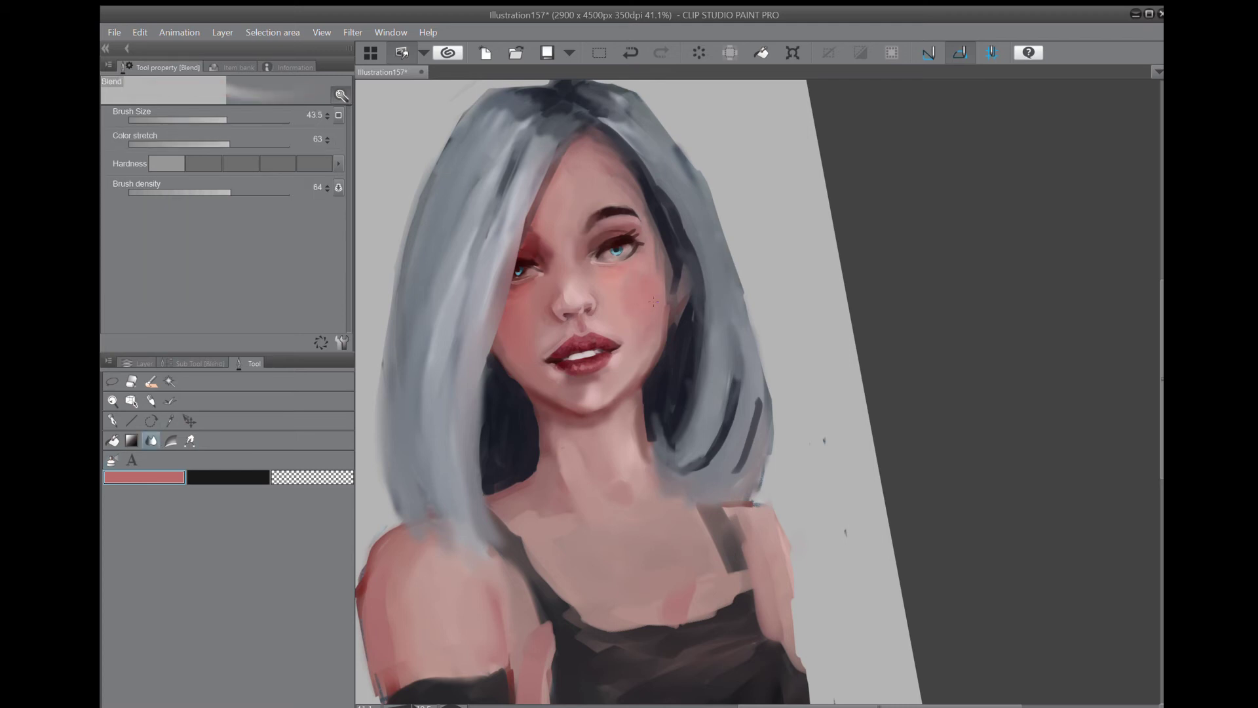
{"action": "left_click", "coordinate": [236, 121]}
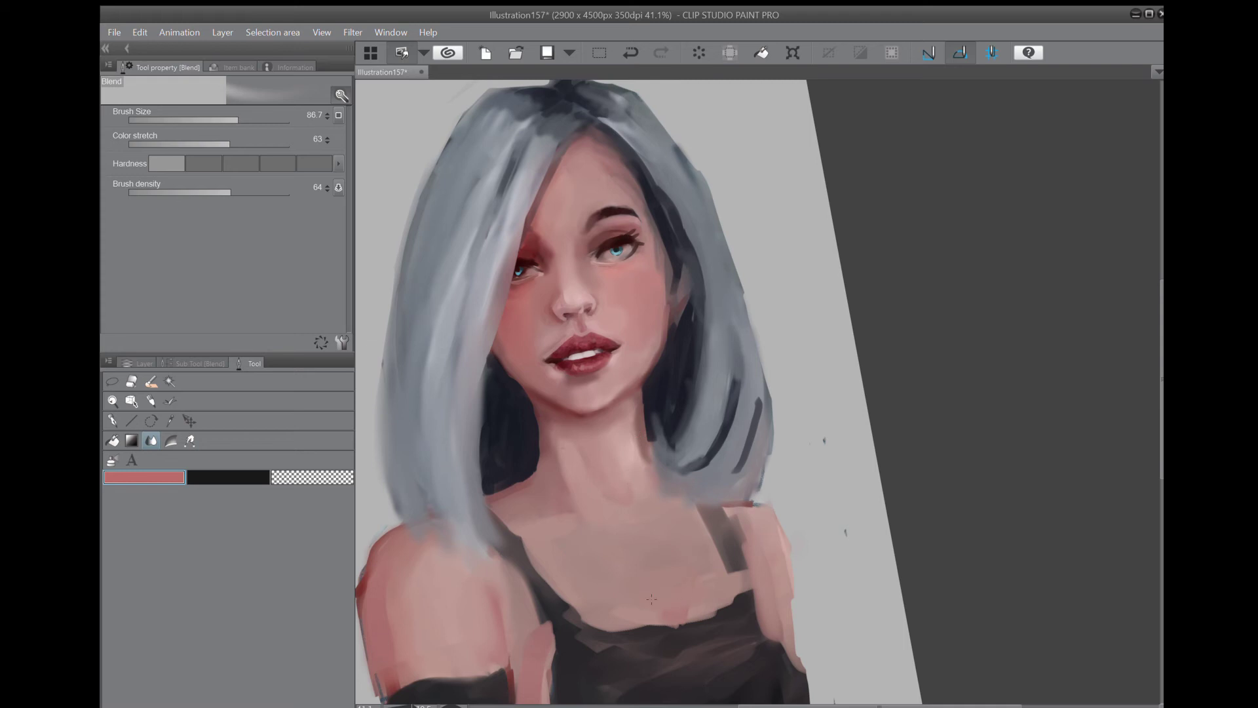
{"action": "scroll", "coordinate": [651, 598], "scroll_direction": "down", "scroll_amount": 2}
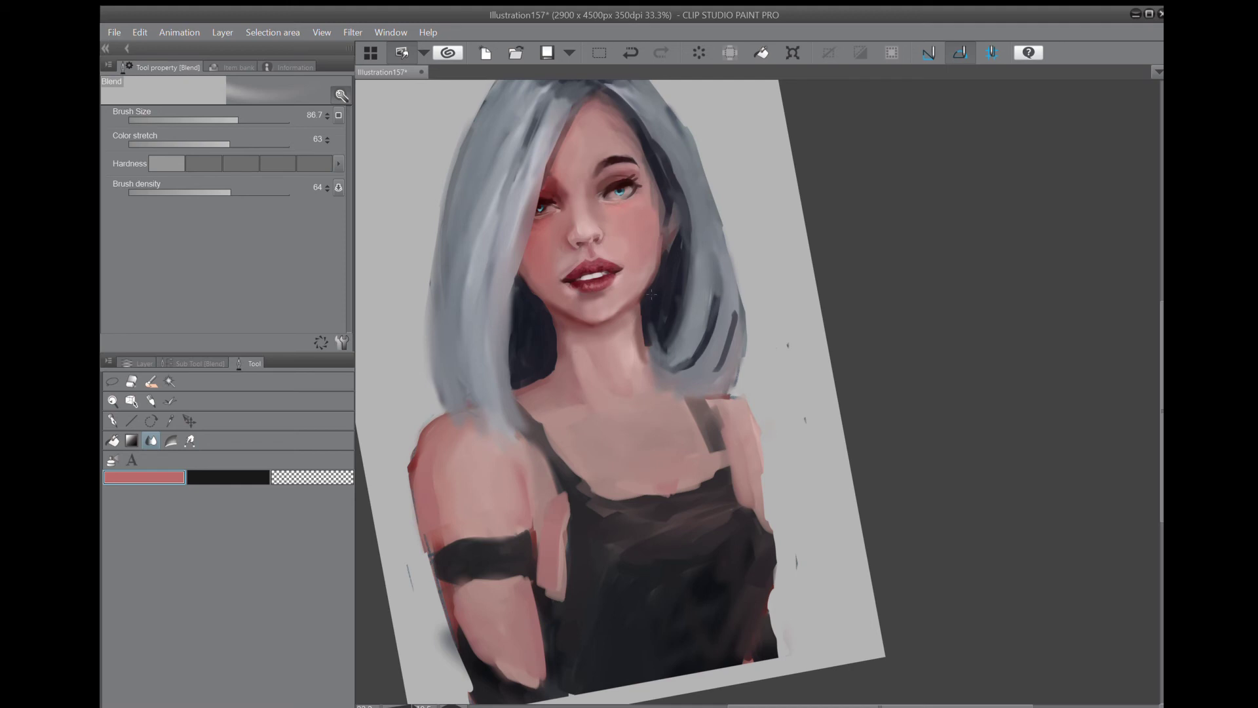
{"action": "left_click_drag", "start_coordinate": [651, 294], "coordinate": [650, 315]}
{"action": "mouse_move", "coordinate": [684, 213]}
{"action": "left_mouse_down"}
{"action": "mouse_move", "coordinate": [689, 249]}
{"action": "mouse_move", "coordinate": [676, 241]}
{"action": "mouse_move", "coordinate": [677, 173]}
{"action": "left_mouse_up"}
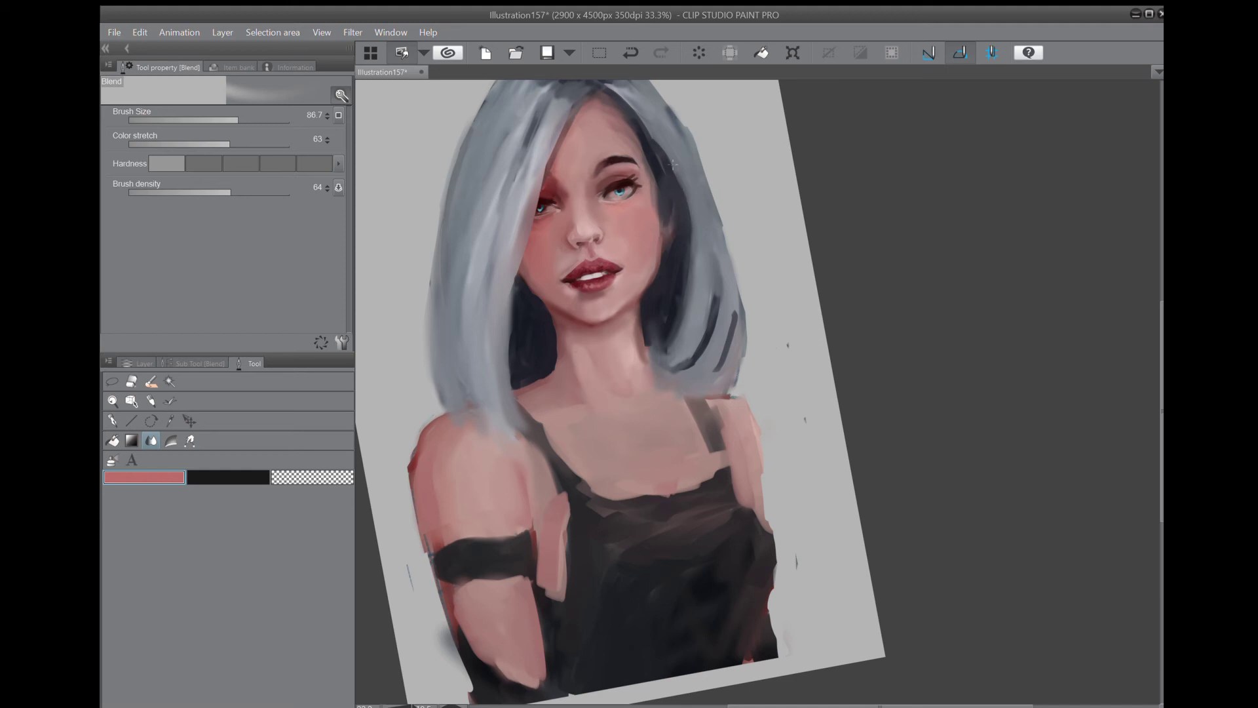
Save the illustration.
{"action": "mouse_move", "coordinate": [651, 302]}
{"action": "left_mouse_down"}
{"action": "mouse_move", "coordinate": [668, 245]}
{"action": "mouse_move", "coordinate": [769, 220]}
{"action": "left_mouse_up"}
{"action": "scroll", "coordinate": [668, 242], "scroll_direction": "down", "scroll_amount": 2}
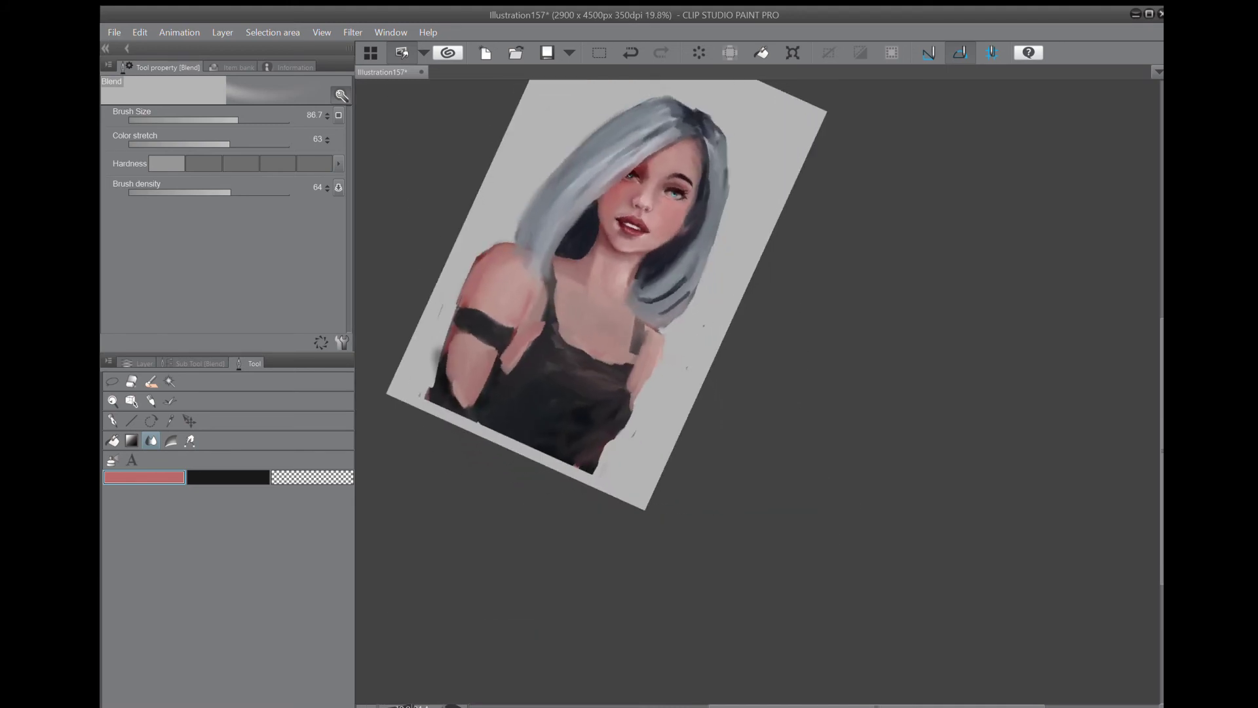
{"action": "left_click", "coordinate": [547, 53]}
{"action": "key", "text": "ctrl+s"}
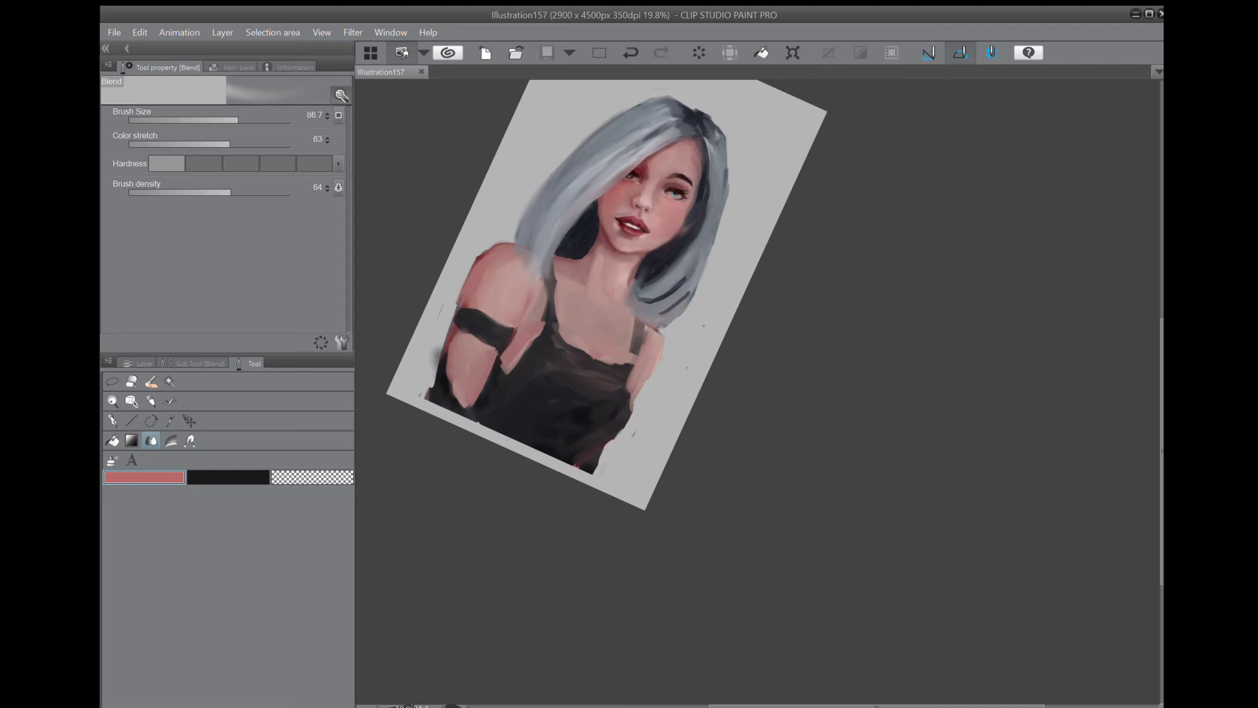
Blend the dark red shadow on the forehead and brow beside the fringe into the surrounding skin.
{"action": "scroll", "coordinate": [646, 235], "scroll_direction": "up", "scroll_amount": 5}
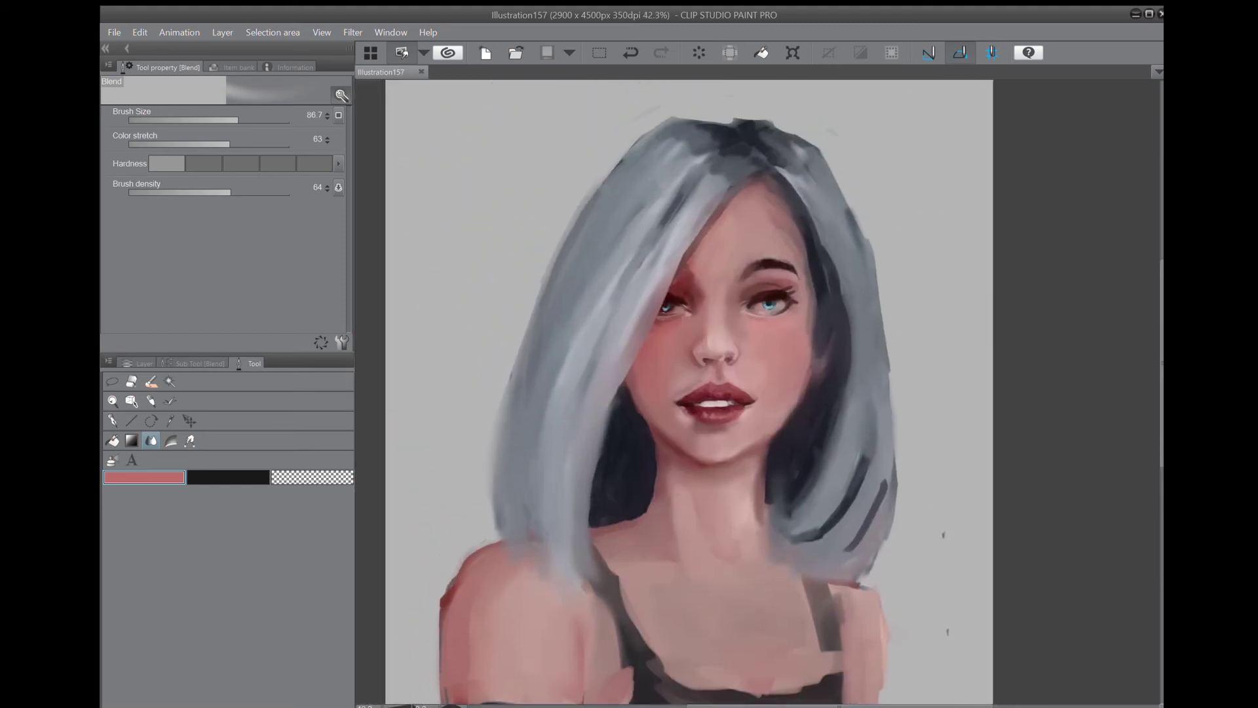
{"action": "left_click_drag", "start_coordinate": [688, 392], "coordinate": [689, 406]}
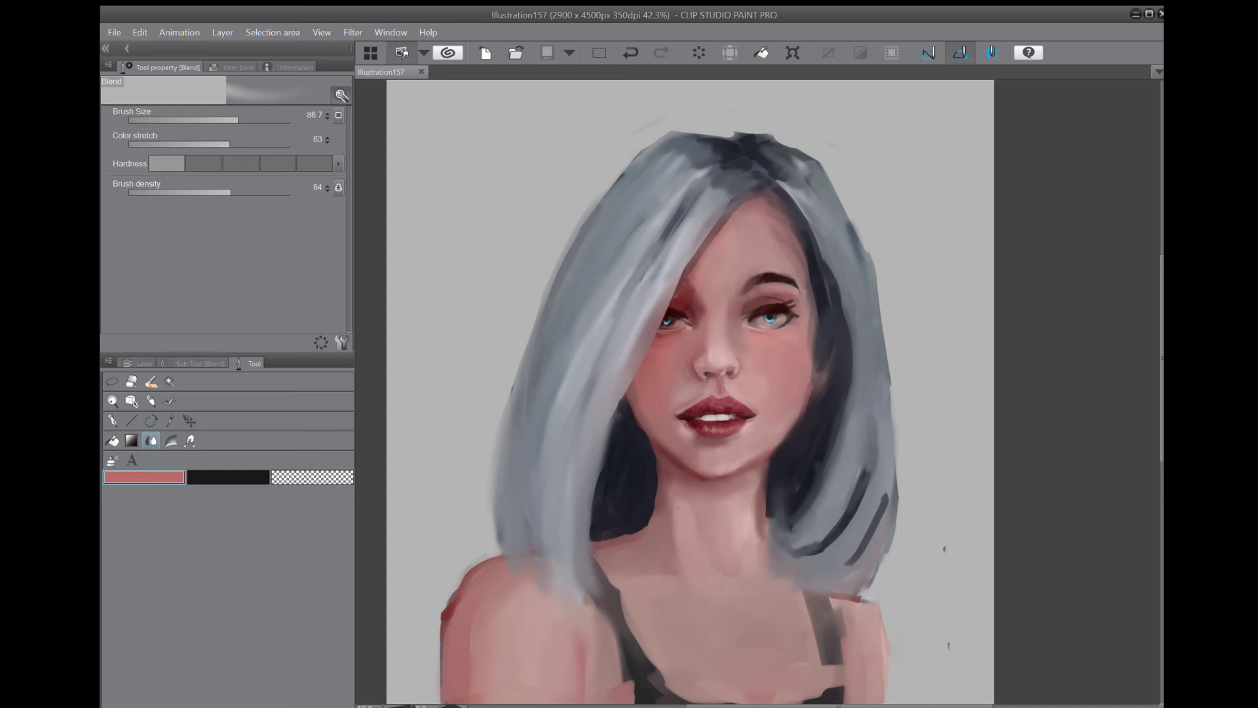
{"action": "left_click_drag", "start_coordinate": [720, 393], "coordinate": [619, 429]}
{"action": "mouse_move", "coordinate": [593, 319]}
{"action": "left_mouse_down"}
{"action": "mouse_move", "coordinate": [605, 332]}
{"action": "mouse_move", "coordinate": [594, 364]}
{"action": "mouse_move", "coordinate": [632, 354]}
{"action": "left_mouse_up"}
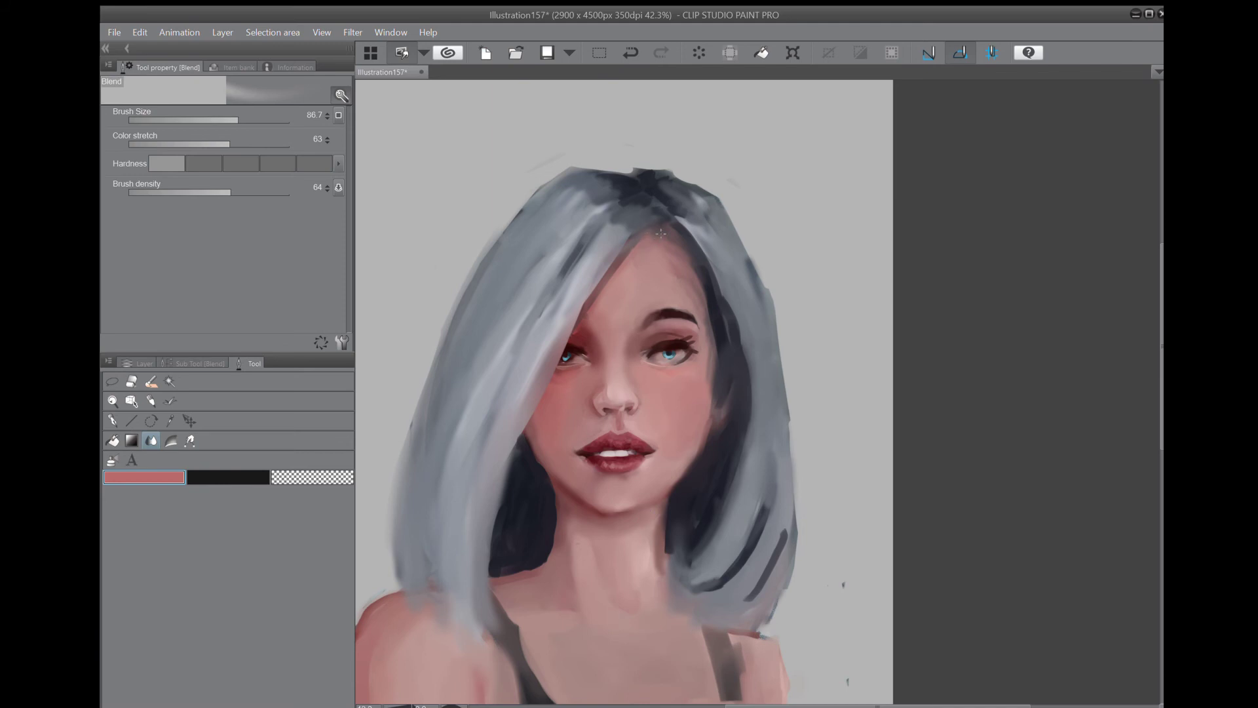
Blend the forehead hairline, the dark parting at the crown and the streaks of the long fringe.
{"action": "left_click_drag", "start_coordinate": [676, 251], "coordinate": [692, 311]}
{"action": "mouse_move", "coordinate": [666, 197]}
{"action": "left_mouse_down"}
{"action": "mouse_move", "coordinate": [694, 197]}
{"action": "mouse_move", "coordinate": [728, 226]}
{"action": "mouse_move", "coordinate": [740, 266]}
{"action": "left_mouse_up"}
{"action": "mouse_move", "coordinate": [608, 190]}
{"action": "left_mouse_down"}
{"action": "mouse_move", "coordinate": [551, 209]}
{"action": "mouse_move", "coordinate": [606, 243]}
{"action": "mouse_move", "coordinate": [632, 215]}
{"action": "left_mouse_up"}
{"action": "left_click_drag", "start_coordinate": [540, 274], "coordinate": [528, 292]}
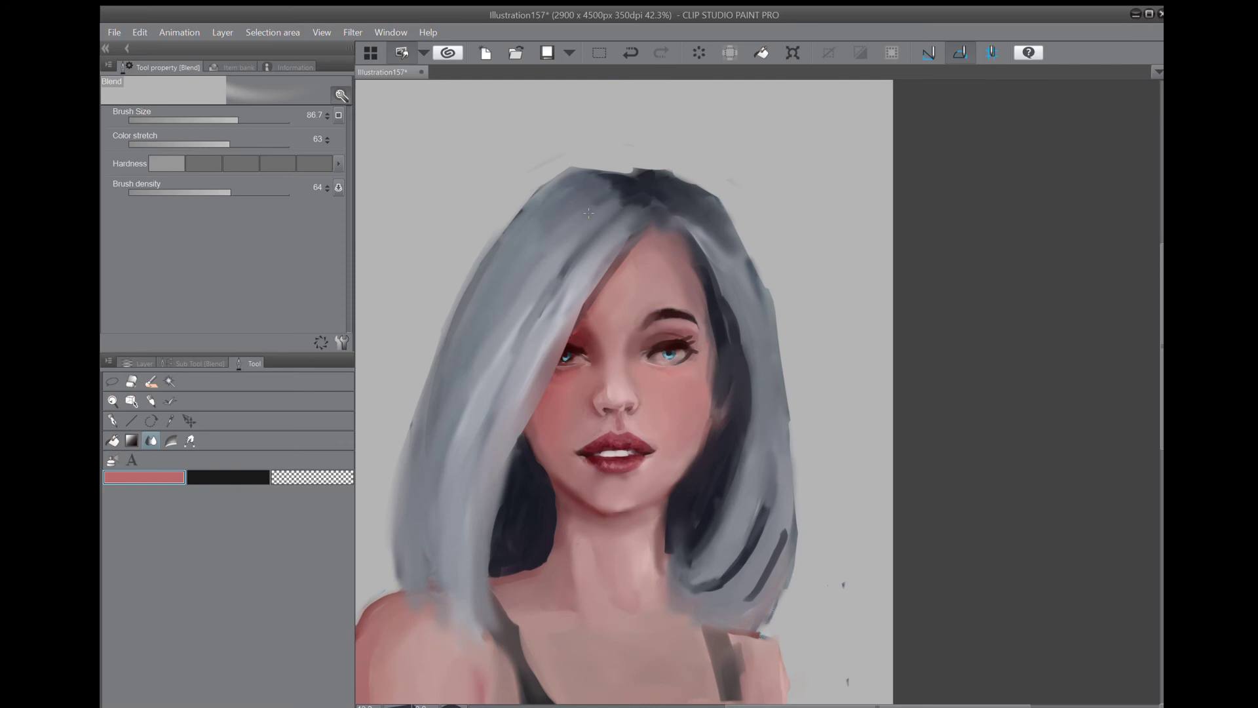
Soften the cheek edge and ear into the dark hair shadow with the Blend tool at size 86.7.
{"action": "mouse_move", "coordinate": [698, 432]}
{"action": "left_mouse_down"}
{"action": "mouse_move", "coordinate": [702, 455]}
{"action": "mouse_move", "coordinate": [718, 380]}
{"action": "left_mouse_up"}
{"action": "mouse_move", "coordinate": [720, 426]}
{"action": "left_mouse_down"}
{"action": "mouse_move", "coordinate": [714, 341]}
{"action": "mouse_move", "coordinate": [727, 338]}
{"action": "left_mouse_up"}
{"action": "key", "text": "ctrl+z"}
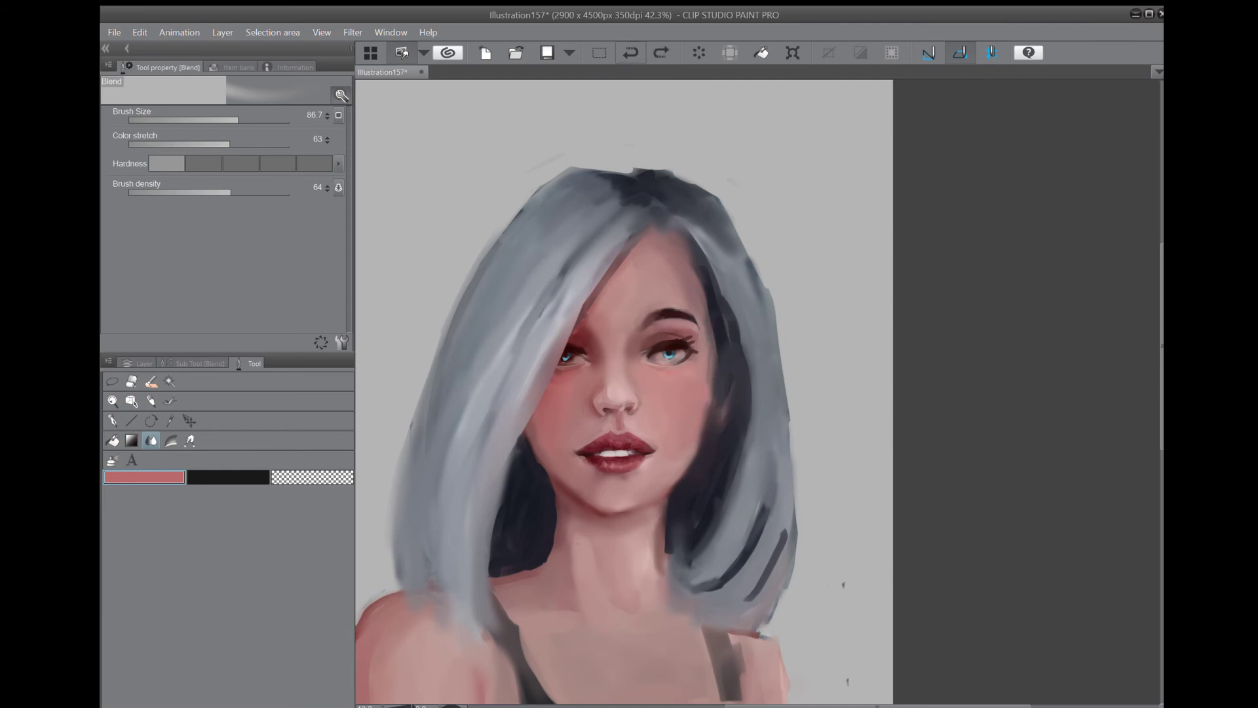
{"action": "left_click_drag", "start_coordinate": [709, 424], "coordinate": [714, 354]}
{"action": "left_click_drag", "start_coordinate": [723, 306], "coordinate": [665, 309]}
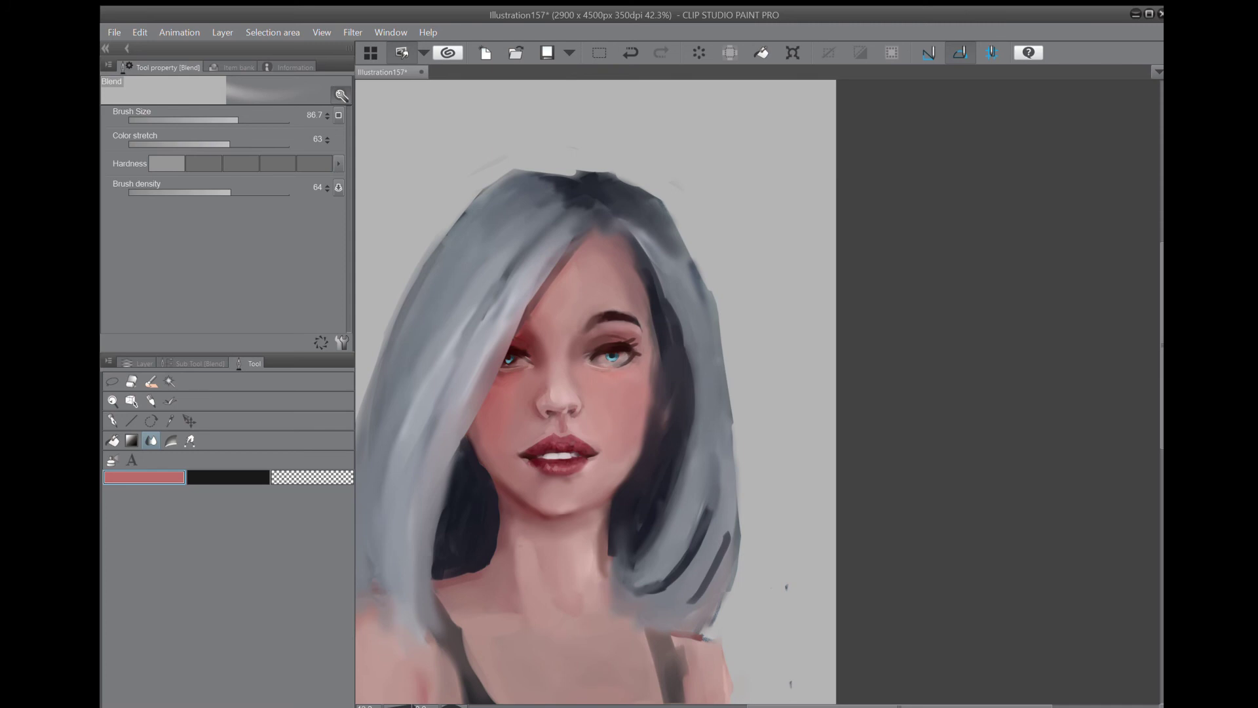
Paint double dark straps on both shoulders of the top with the primary brush at size 62 in sampled garment tones.
{"action": "left_click_drag", "start_coordinate": [753, 411], "coordinate": [717, 339]}
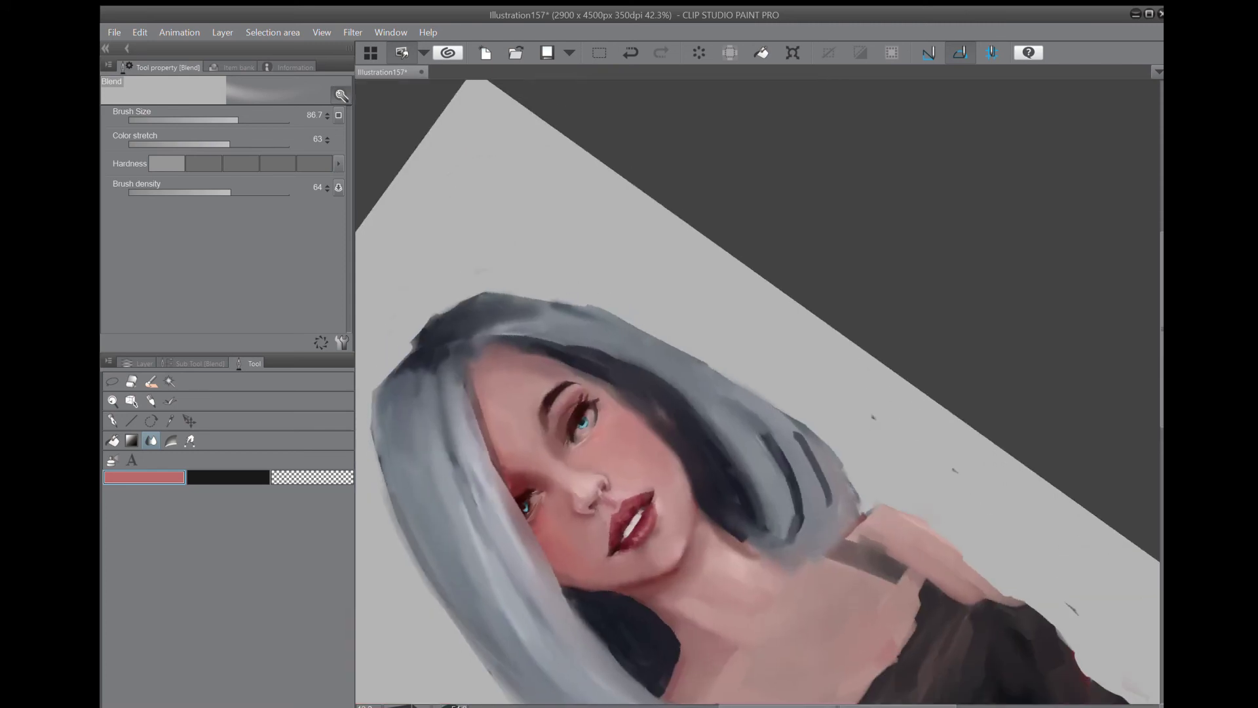
{"action": "scroll", "coordinate": [642, 411], "scroll_direction": "down", "scroll_amount": 5}
{"action": "scroll", "coordinate": [669, 456], "scroll_direction": "up", "scroll_amount": 5}
{"action": "left_click_drag", "start_coordinate": [674, 459], "coordinate": [810, 549]}
{"action": "left_click_drag", "start_coordinate": [810, 549], "coordinate": [694, 350]}
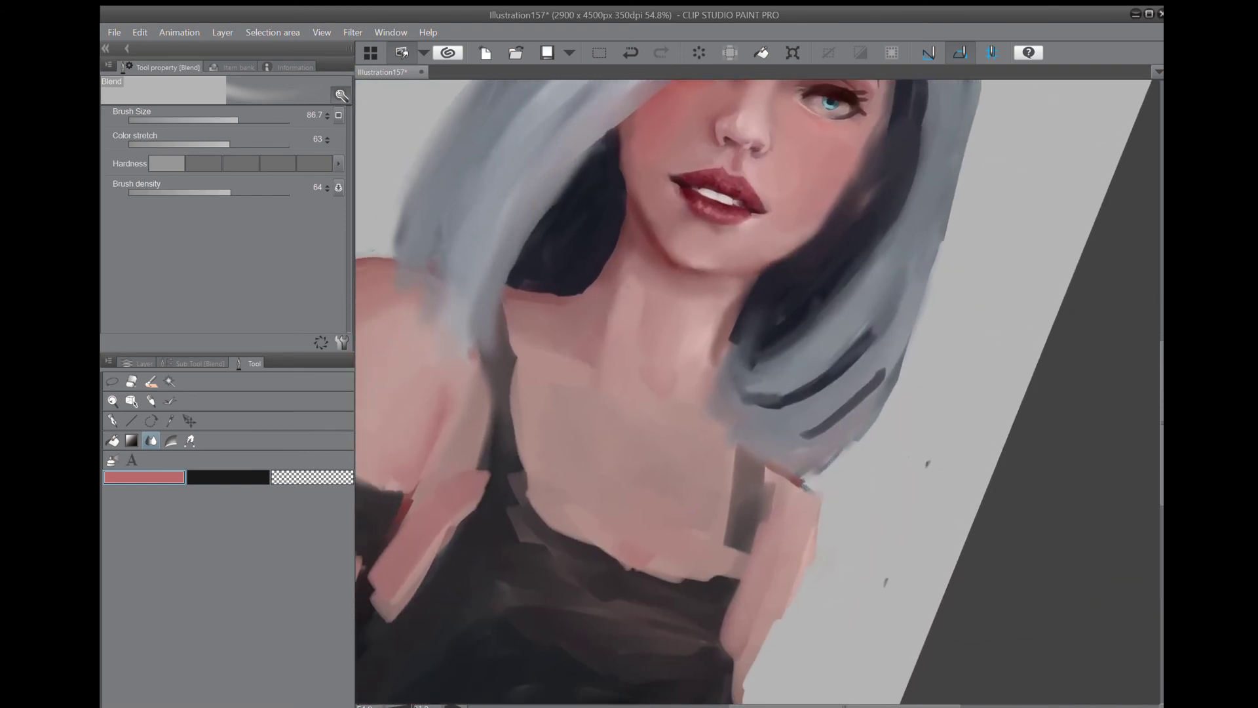
{"action": "key", "text": "i"}
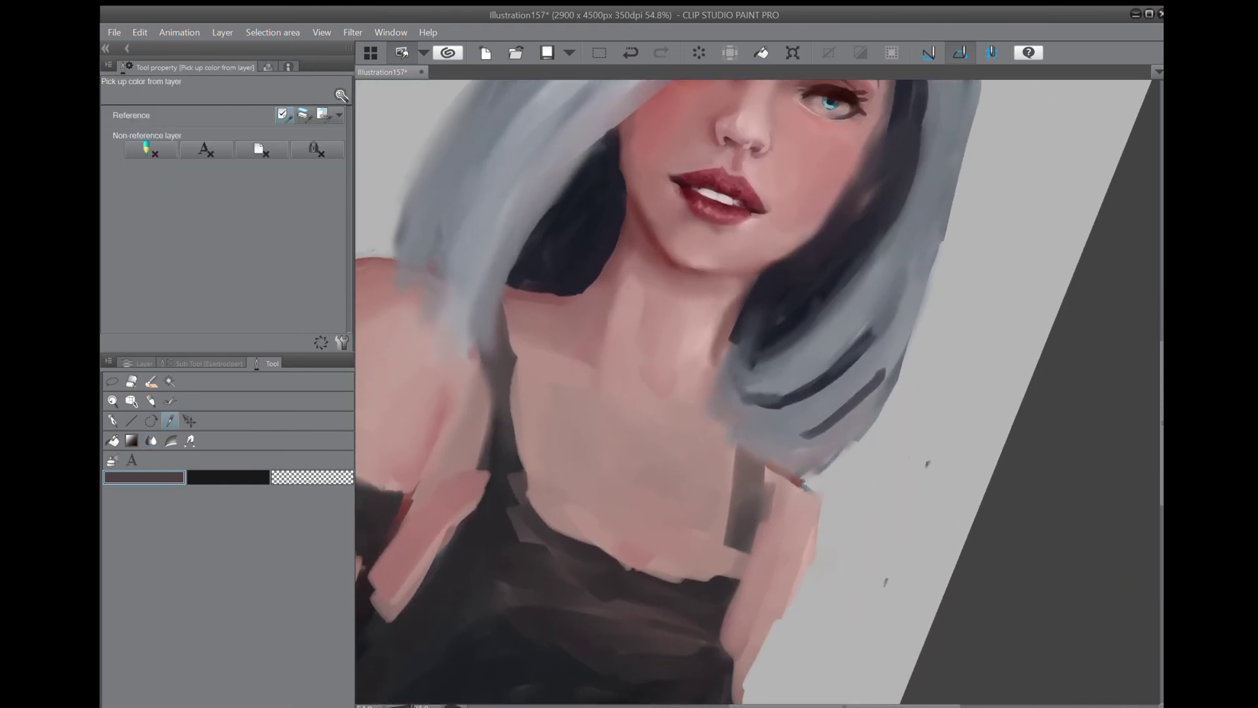
{"action": "key", "text": "b"}
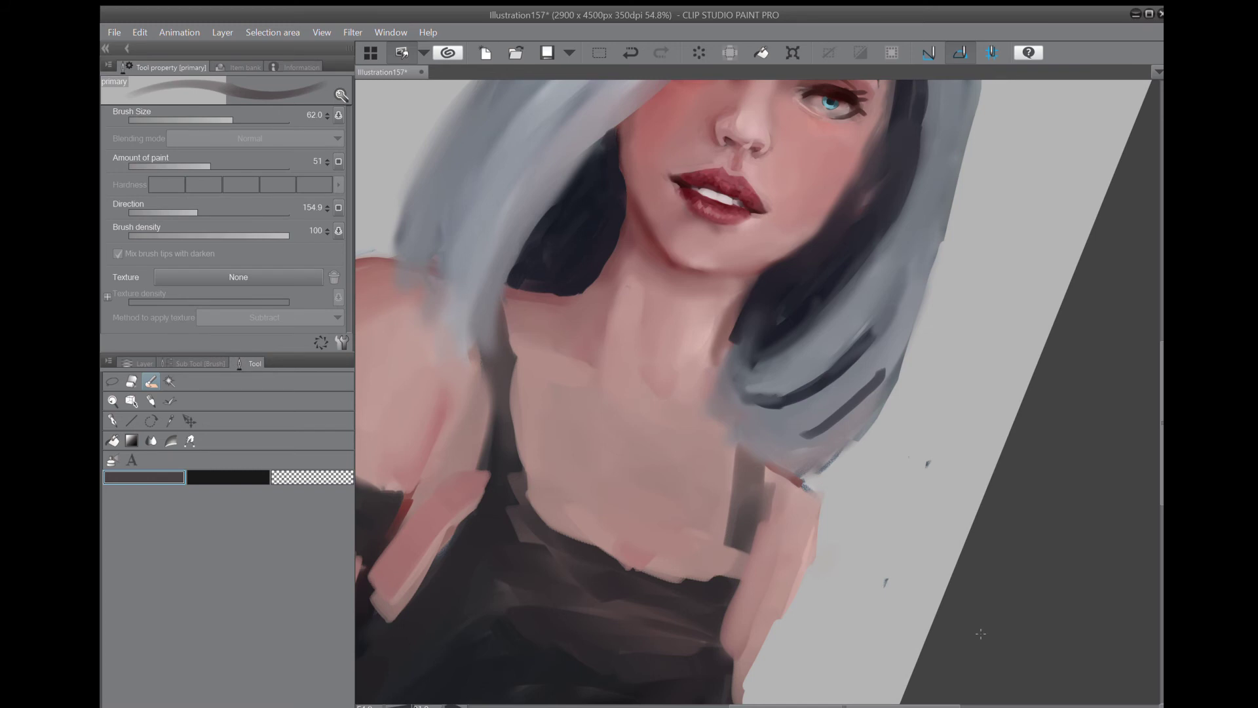
{"action": "left_click_drag", "start_coordinate": [499, 317], "coordinate": [517, 458]}
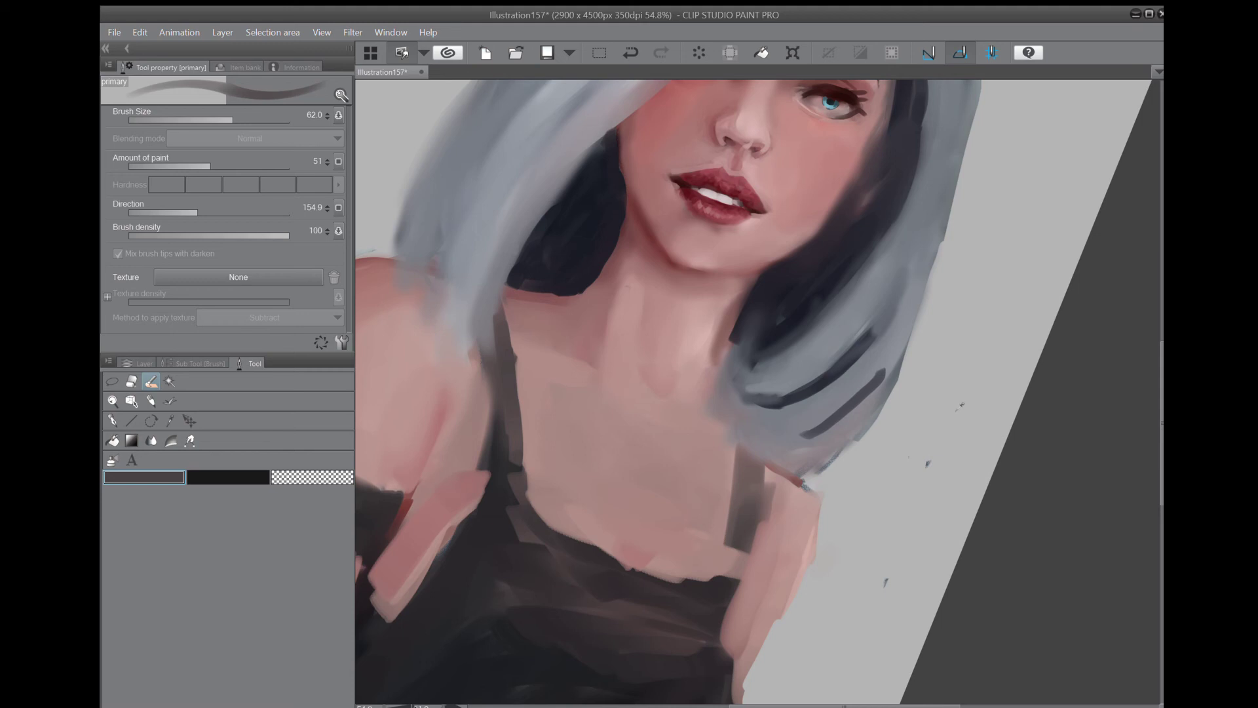
{"action": "mouse_move", "coordinate": [499, 319]}
{"action": "left_mouse_down"}
{"action": "mouse_move", "coordinate": [511, 465]}
{"action": "mouse_move", "coordinate": [482, 345]}
{"action": "mouse_move", "coordinate": [496, 450]}
{"action": "mouse_move", "coordinate": [488, 426]}
{"action": "mouse_move", "coordinate": [483, 499]}
{"action": "mouse_move", "coordinate": [488, 469]}
{"action": "mouse_move", "coordinate": [486, 488]}
{"action": "mouse_move", "coordinate": [517, 466]}
{"action": "mouse_move", "coordinate": [528, 501]}
{"action": "mouse_move", "coordinate": [497, 363]}
{"action": "mouse_move", "coordinate": [500, 321]}
{"action": "mouse_move", "coordinate": [509, 397]}
{"action": "mouse_move", "coordinate": [501, 306]}
{"action": "left_mouse_up"}
{"action": "mouse_move", "coordinate": [729, 461]}
{"action": "left_mouse_down"}
{"action": "mouse_move", "coordinate": [734, 518]}
{"action": "mouse_move", "coordinate": [755, 465]}
{"action": "mouse_move", "coordinate": [754, 508]}
{"action": "mouse_move", "coordinate": [763, 501]}
{"action": "mouse_move", "coordinate": [737, 440]}
{"action": "mouse_move", "coordinate": [749, 505]}
{"action": "mouse_move", "coordinate": [728, 546]}
{"action": "mouse_move", "coordinate": [746, 539]}
{"action": "mouse_move", "coordinate": [726, 654]}
{"action": "mouse_move", "coordinate": [761, 512]}
{"action": "mouse_move", "coordinate": [728, 623]}
{"action": "left_mouse_up"}
{"action": "mouse_move", "coordinate": [728, 572]}
{"action": "left_mouse_down"}
{"action": "mouse_move", "coordinate": [712, 568]}
{"action": "mouse_move", "coordinate": [734, 594]}
{"action": "left_mouse_up"}
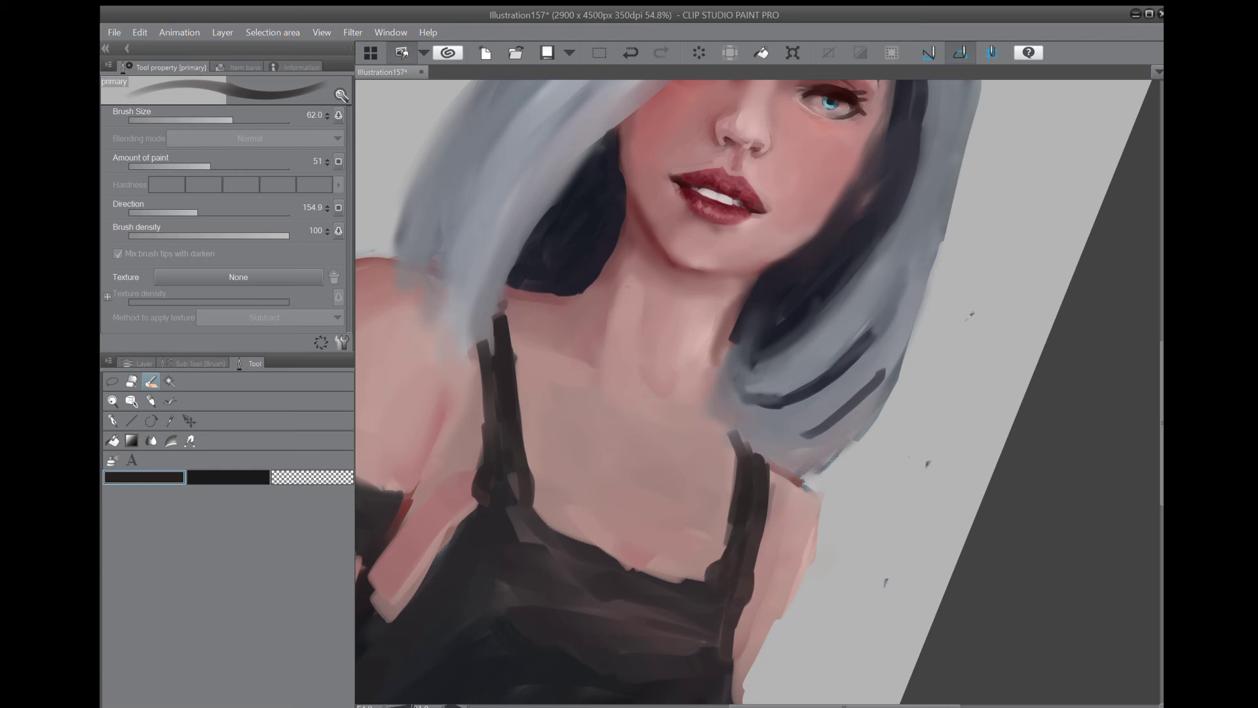
Paint a light skin-coloured cut-out hole where each strap joins the top, using the primary brush.
{"action": "left_click", "coordinate": [969, 313]}
{"action": "left_click", "coordinate": [939, 298]}
{"action": "left_click", "coordinate": [966, 312]}
{"action": "left_click", "coordinate": [968, 324]}
{"action": "left_click_drag", "start_coordinate": [501, 485], "coordinate": [506, 490]}
{"action": "mouse_move", "coordinate": [737, 567]}
{"action": "left_mouse_down"}
{"action": "mouse_move", "coordinate": [732, 579]}
{"action": "mouse_move", "coordinate": [737, 559]}
{"action": "left_mouse_up"}
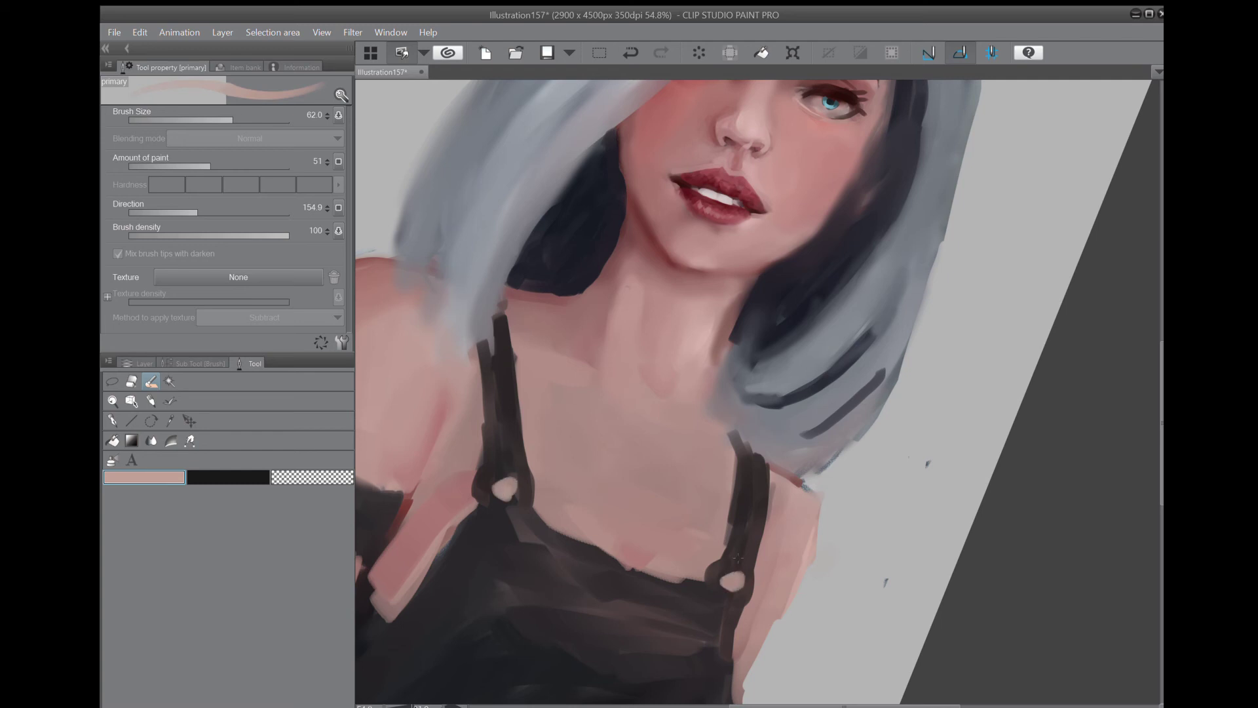
Add rows of skin-coloured cut-out holes along the top's neckline and armhole, with smaller ones below.
{"action": "mouse_move", "coordinate": [533, 534]}
{"action": "left_mouse_down"}
{"action": "mouse_move", "coordinate": [591, 577]}
{"action": "mouse_move", "coordinate": [716, 604]}
{"action": "left_mouse_up"}
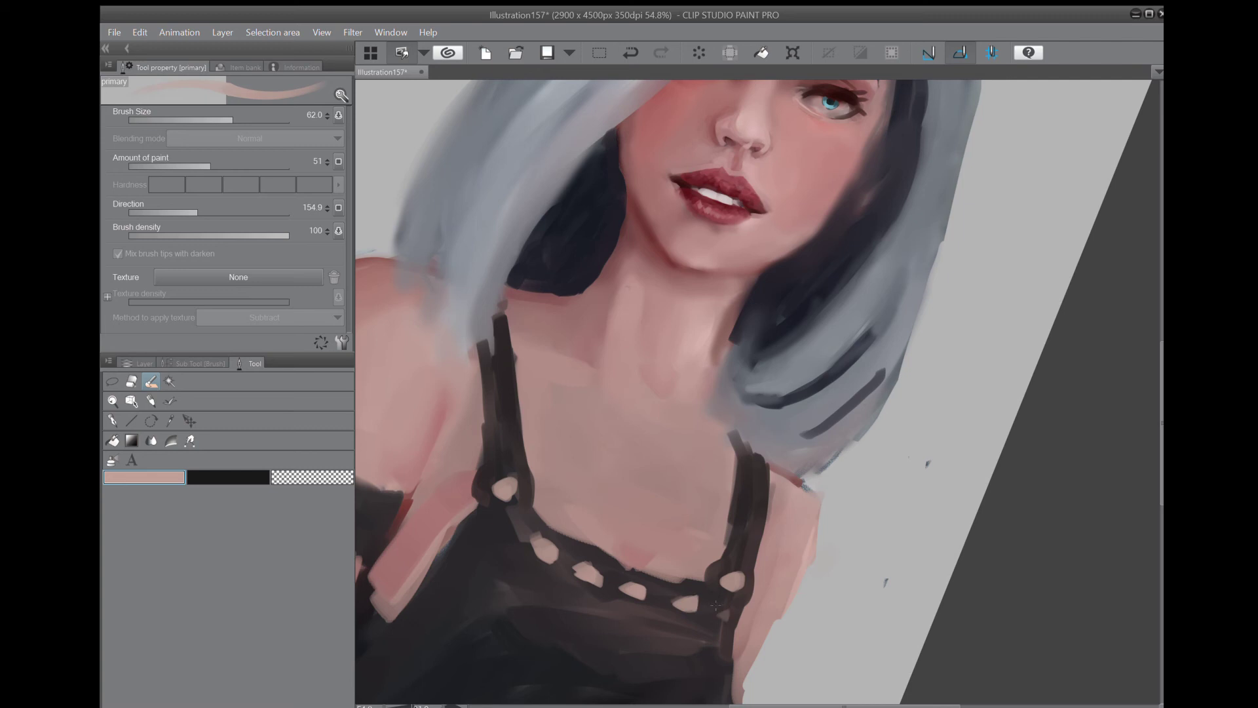
{"action": "mouse_move", "coordinate": [488, 538]}
{"action": "left_mouse_down"}
{"action": "mouse_move", "coordinate": [466, 542]}
{"action": "mouse_move", "coordinate": [430, 600]}
{"action": "left_mouse_up"}
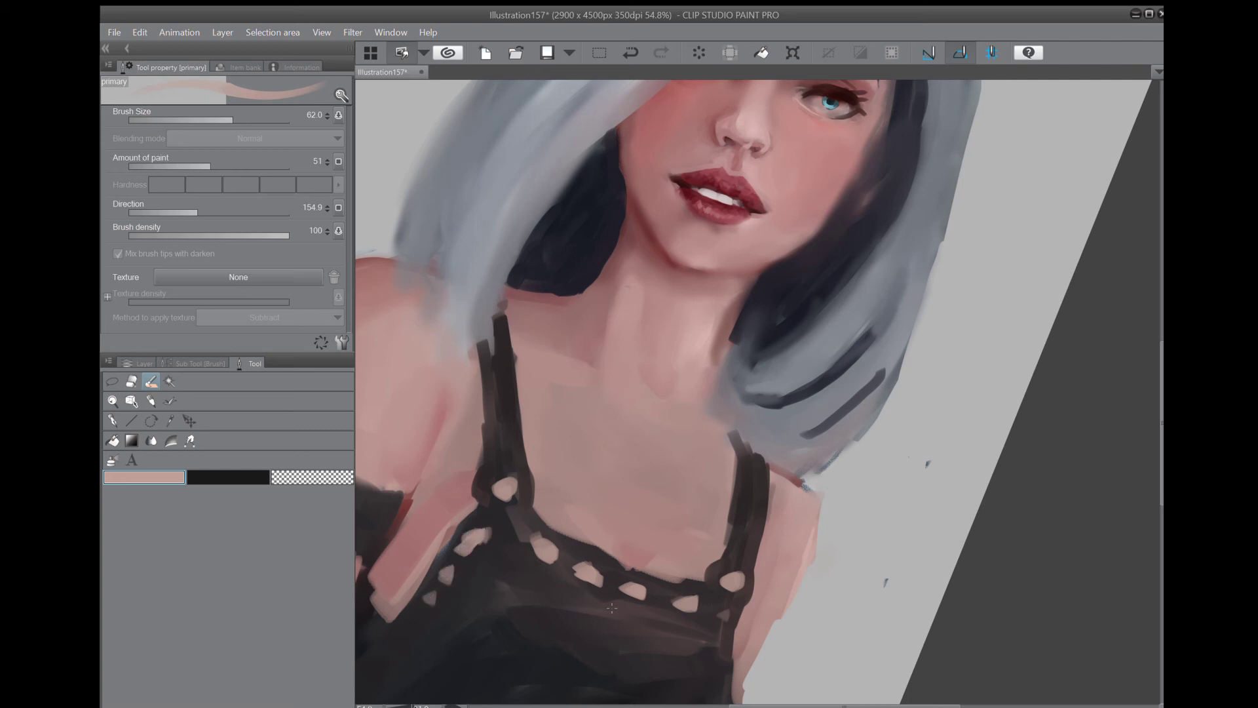
{"action": "left_click_drag", "start_coordinate": [561, 589], "coordinate": [659, 632]}
{"action": "scroll", "coordinate": [694, 428], "scroll_direction": "down", "scroll_amount": 3}
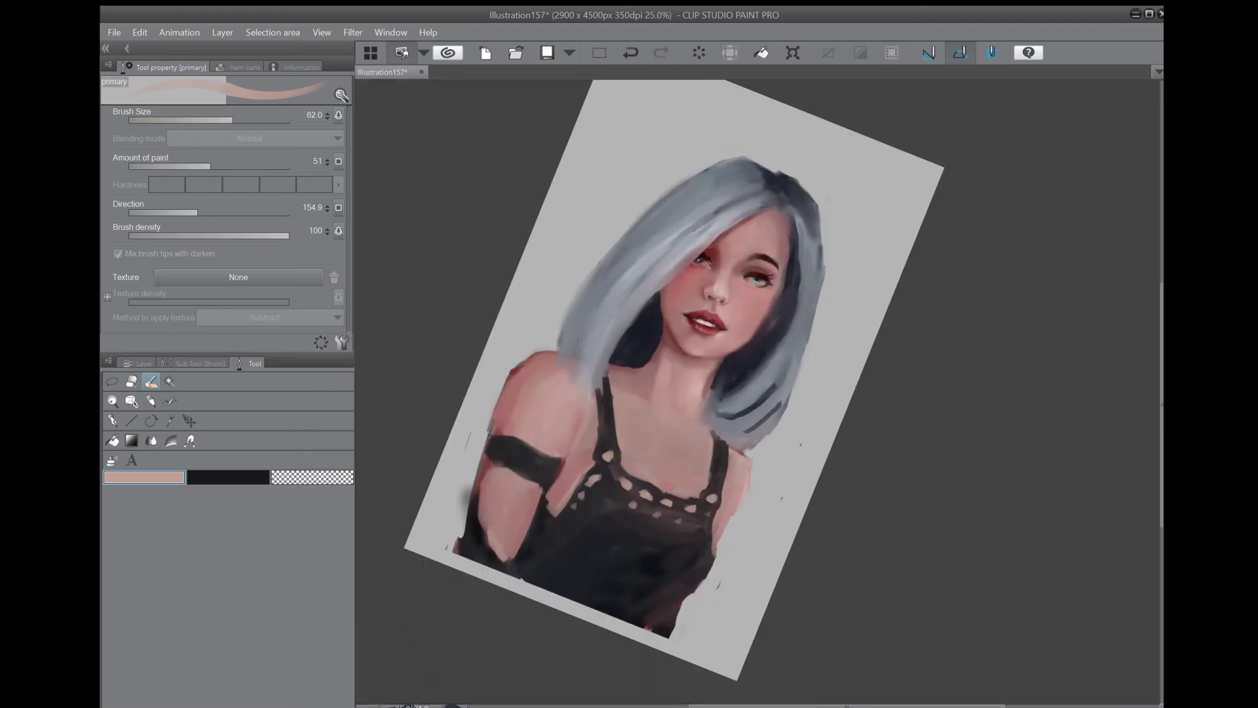
Sample a dark reddish brown and paint small notches into the skin-coloured holes along the neckline.
{"action": "left_click", "coordinate": [966, 409], "text": "alt"}
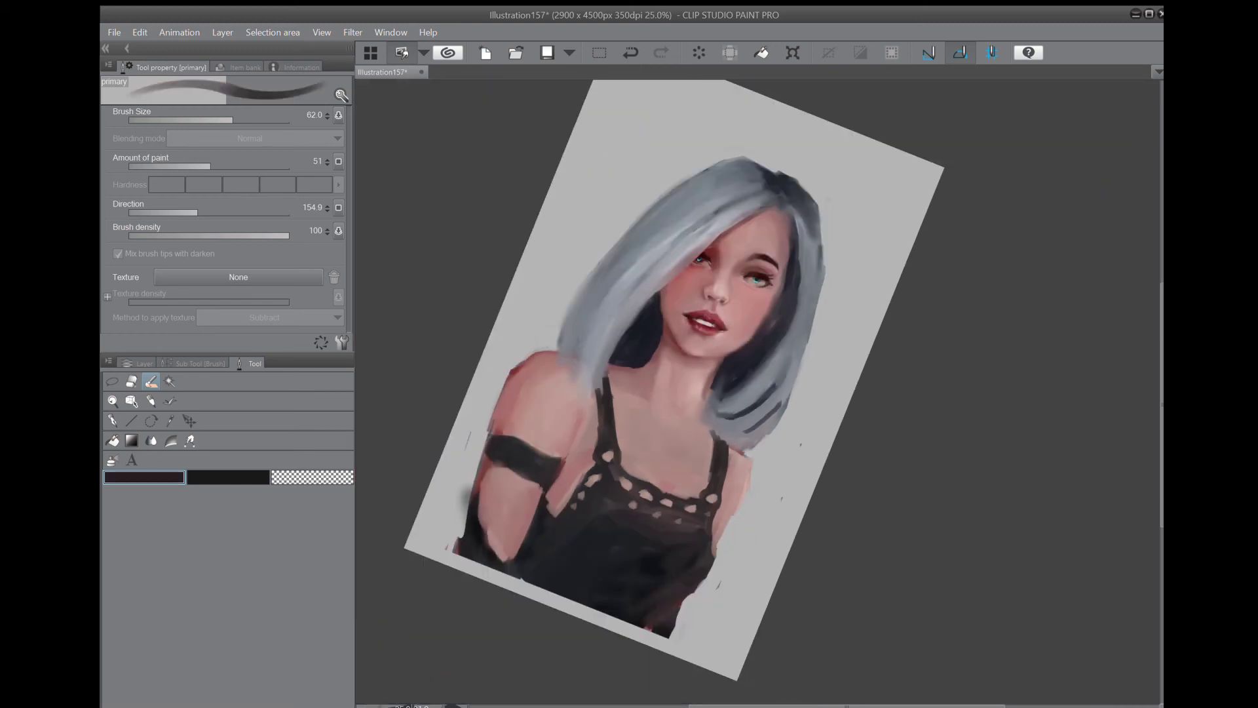
{"action": "scroll", "coordinate": [558, 590], "scroll_direction": "up", "scroll_amount": 3}
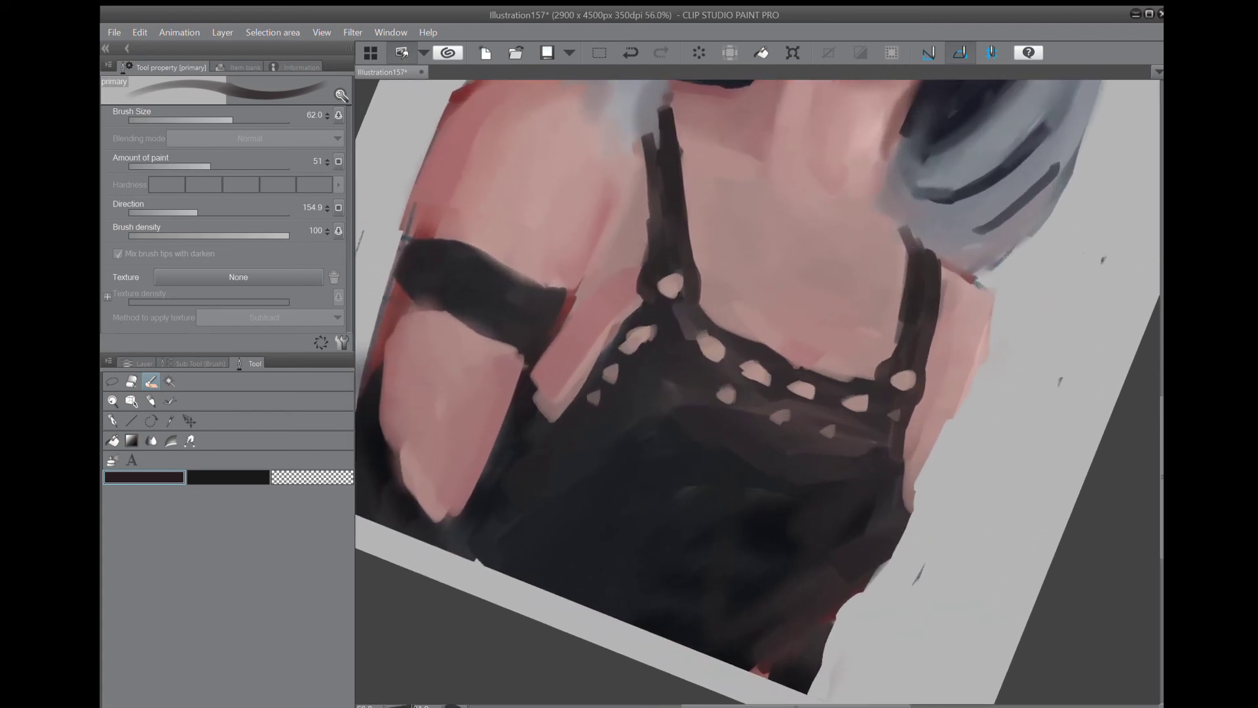
{"action": "mouse_move", "coordinate": [624, 320]}
{"action": "left_mouse_down"}
{"action": "mouse_move", "coordinate": [602, 359]}
{"action": "mouse_move", "coordinate": [616, 337]}
{"action": "mouse_move", "coordinate": [611, 353]}
{"action": "mouse_move", "coordinate": [640, 341]}
{"action": "left_mouse_up"}
{"action": "mouse_move", "coordinate": [754, 375]}
{"action": "left_mouse_down"}
{"action": "mouse_move", "coordinate": [727, 406]}
{"action": "mouse_move", "coordinate": [730, 417]}
{"action": "mouse_move", "coordinate": [778, 428]}
{"action": "mouse_move", "coordinate": [804, 395]}
{"action": "mouse_move", "coordinate": [860, 405]}
{"action": "left_mouse_up"}
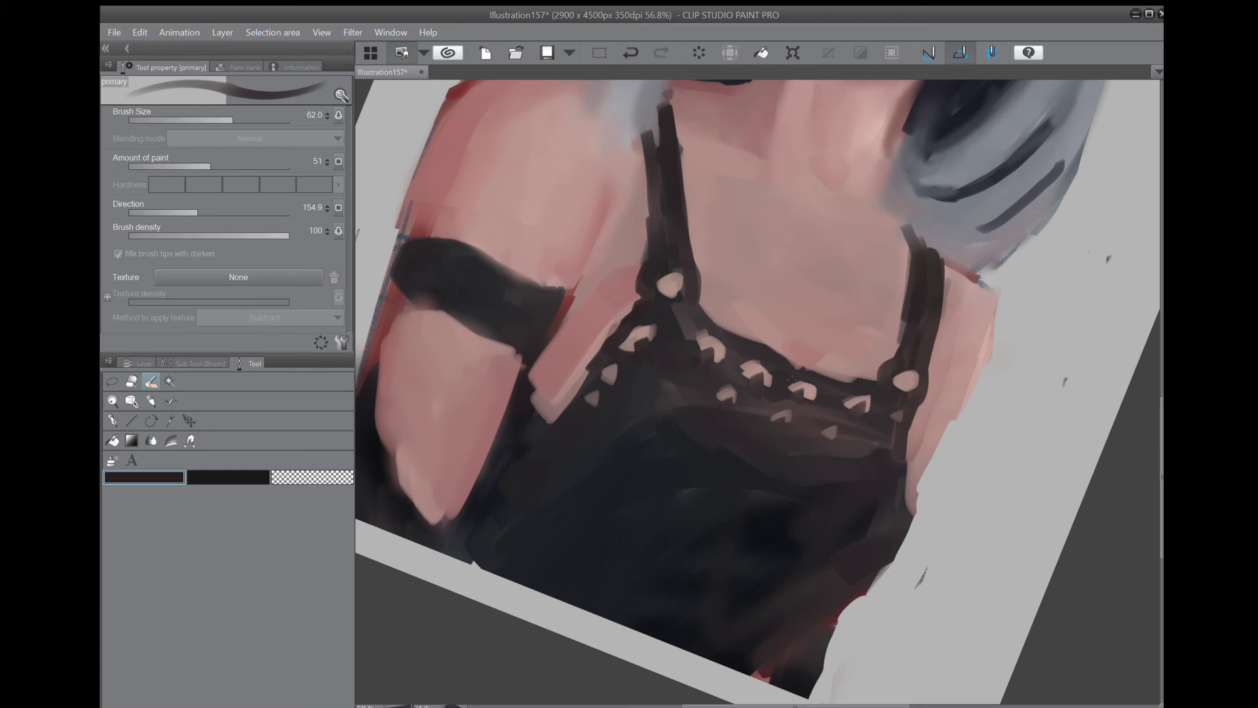
Outline the neckline and the armhole edge of the top in dark brown.
{"action": "left_click_drag", "start_coordinate": [793, 378], "coordinate": [603, 528]}
{"action": "left_click_drag", "start_coordinate": [603, 528], "coordinate": [556, 430], "text": "shift"}
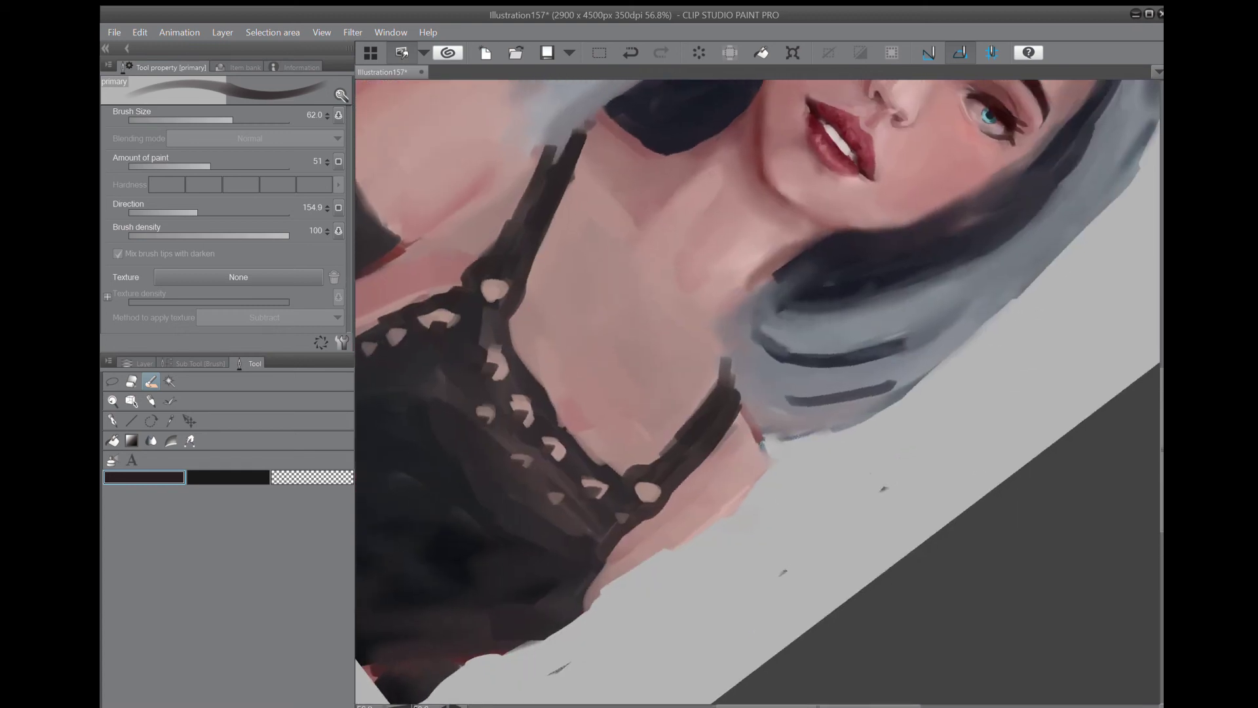
{"action": "mouse_move", "coordinate": [506, 339]}
{"action": "left_mouse_down"}
{"action": "mouse_move", "coordinate": [616, 475]}
{"action": "mouse_move", "coordinate": [477, 326]}
{"action": "mouse_move", "coordinate": [495, 420]}
{"action": "mouse_move", "coordinate": [429, 547]}
{"action": "mouse_move", "coordinate": [410, 554]}
{"action": "left_mouse_up"}
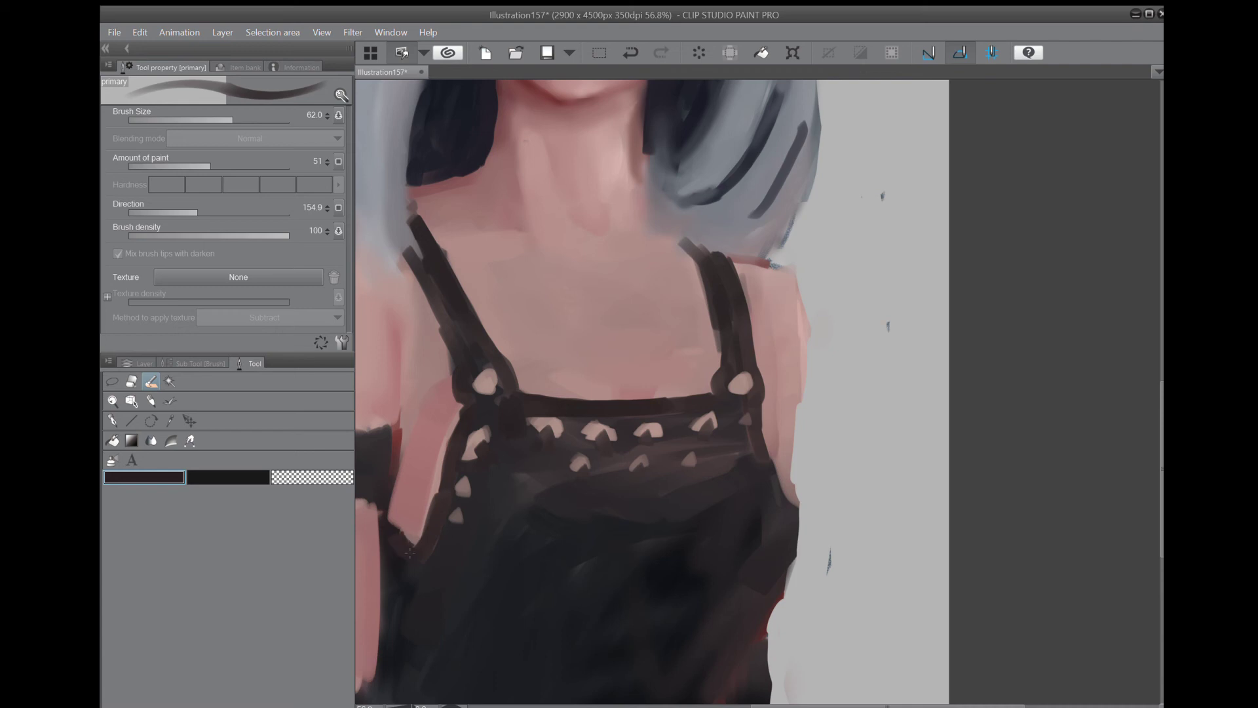
Outline the armband in dark brown and paint over the dark garment below the forearm.
{"action": "left_click_drag", "start_coordinate": [393, 495], "coordinate": [652, 583]}
{"action": "left_click_drag", "start_coordinate": [651, 583], "coordinate": [580, 413]}
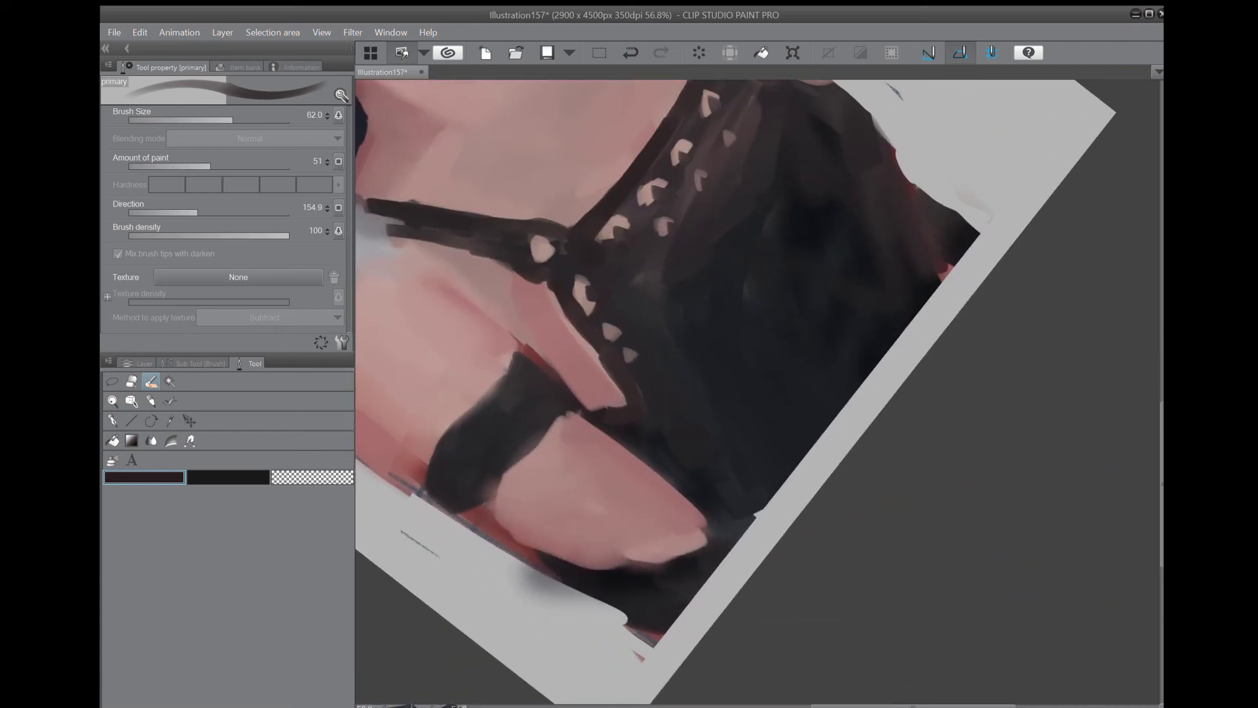
{"action": "mouse_move", "coordinate": [511, 363]}
{"action": "left_mouse_down"}
{"action": "mouse_move", "coordinate": [416, 493]}
{"action": "mouse_move", "coordinate": [474, 524]}
{"action": "mouse_move", "coordinate": [545, 434]}
{"action": "left_mouse_up"}
{"action": "mouse_move", "coordinate": [481, 513]}
{"action": "left_mouse_down"}
{"action": "mouse_move", "coordinate": [563, 421]}
{"action": "mouse_move", "coordinate": [548, 429]}
{"action": "left_mouse_up"}
{"action": "mouse_move", "coordinate": [544, 559]}
{"action": "left_mouse_down"}
{"action": "mouse_move", "coordinate": [578, 584]}
{"action": "mouse_move", "coordinate": [569, 593]}
{"action": "mouse_move", "coordinate": [683, 639]}
{"action": "mouse_move", "coordinate": [654, 605]}
{"action": "mouse_move", "coordinate": [617, 594]}
{"action": "mouse_move", "coordinate": [643, 619]}
{"action": "mouse_move", "coordinate": [666, 624]}
{"action": "mouse_move", "coordinate": [655, 601]}
{"action": "mouse_move", "coordinate": [714, 616]}
{"action": "mouse_move", "coordinate": [723, 608]}
{"action": "mouse_move", "coordinate": [704, 577]}
{"action": "mouse_move", "coordinate": [738, 585]}
{"action": "mouse_move", "coordinate": [744, 571]}
{"action": "mouse_move", "coordinate": [722, 532]}
{"action": "left_mouse_up"}
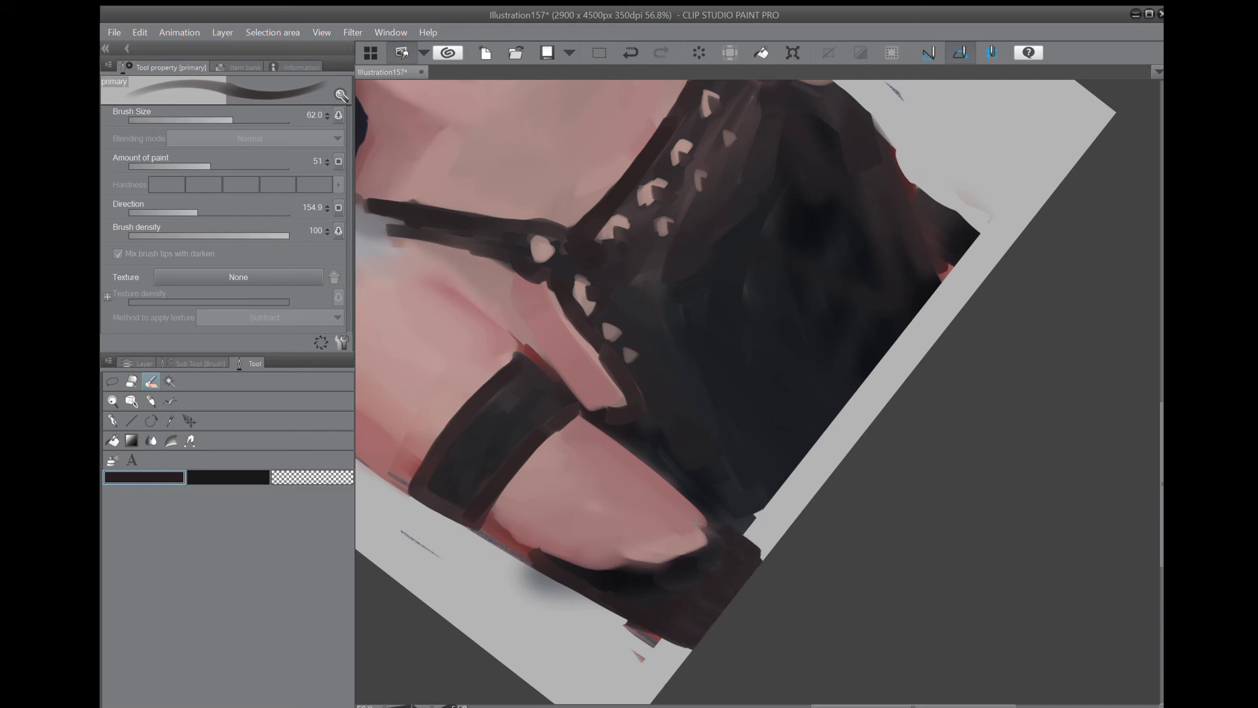
Fill the lower part of the top with dark brown at brush size 422.8, and extend its bottom corner at size 56.6.
{"action": "mouse_move", "coordinate": [511, 551]}
{"action": "left_mouse_down"}
{"action": "mouse_move", "coordinate": [689, 552]}
{"action": "mouse_move", "coordinate": [709, 542]}
{"action": "mouse_move", "coordinate": [693, 499]}
{"action": "mouse_move", "coordinate": [758, 528]}
{"action": "mouse_move", "coordinate": [773, 490]}
{"action": "mouse_move", "coordinate": [774, 506]}
{"action": "mouse_move", "coordinate": [796, 502]}
{"action": "mouse_move", "coordinate": [804, 484]}
{"action": "mouse_move", "coordinate": [820, 435]}
{"action": "mouse_move", "coordinate": [760, 509]}
{"action": "mouse_move", "coordinate": [822, 428]}
{"action": "left_mouse_up"}
{"action": "left_click", "coordinate": [264, 119]}
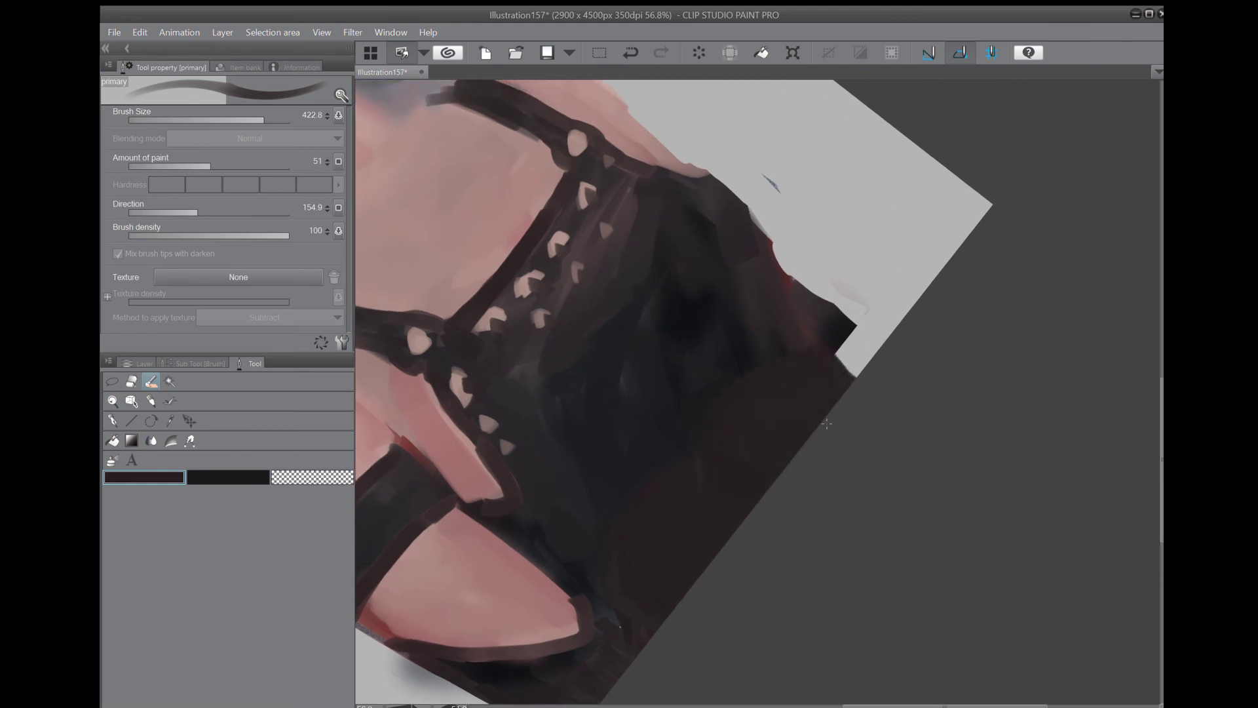
{"action": "left_click", "coordinate": [231, 120]}
{"action": "mouse_move", "coordinate": [841, 342]}
{"action": "left_mouse_down"}
{"action": "mouse_move", "coordinate": [866, 364]}
{"action": "mouse_move", "coordinate": [872, 353]}
{"action": "mouse_move", "coordinate": [857, 372]}
{"action": "mouse_move", "coordinate": [880, 356]}
{"action": "left_mouse_up"}
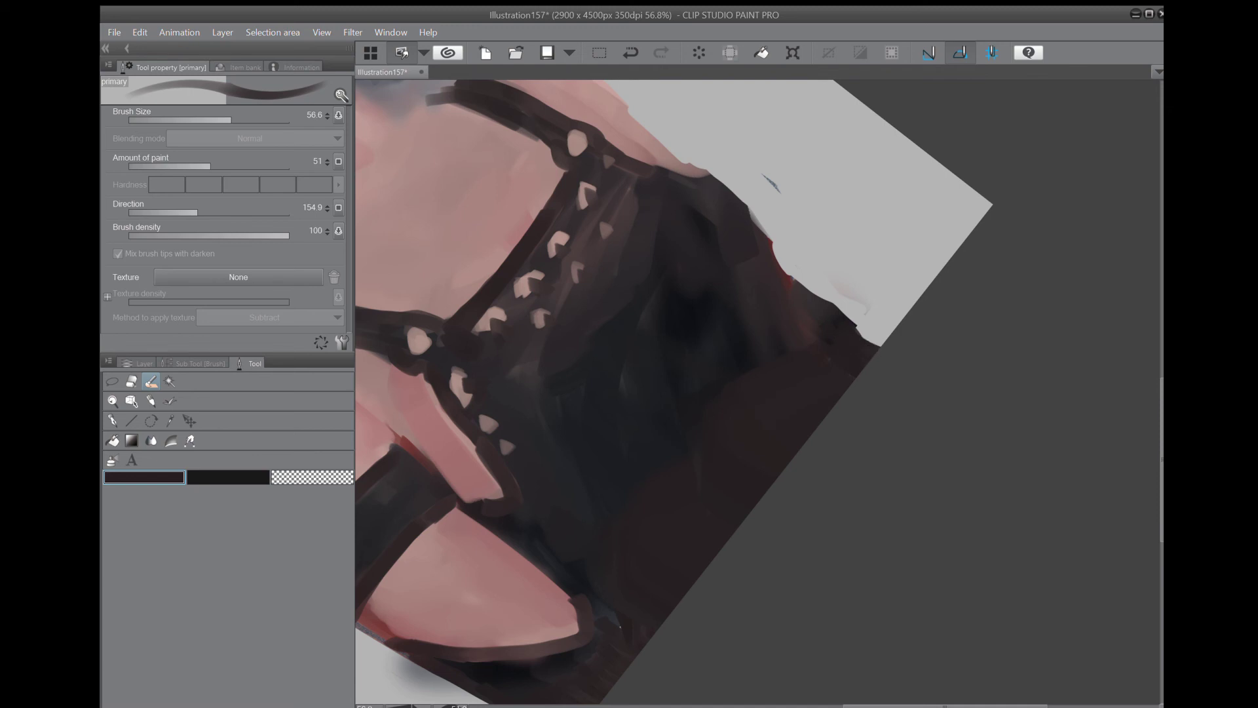
Paint a dark, clean contour along the outer side of the top up to the underarm.
{"action": "left_click_drag", "start_coordinate": [871, 367], "coordinate": [803, 203]}
{"action": "left_click_drag", "start_coordinate": [871, 367], "coordinate": [826, 225]}
{"action": "left_click_drag", "start_coordinate": [786, 328], "coordinate": [751, 302]}
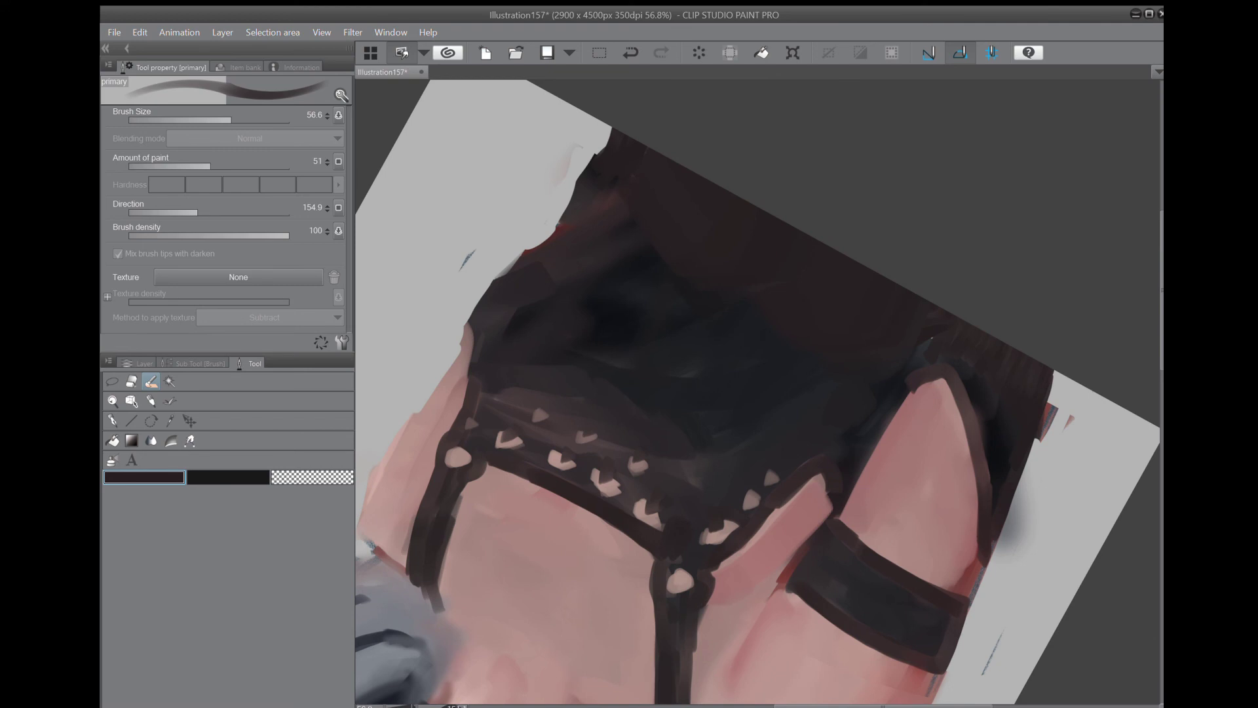
{"action": "mouse_move", "coordinate": [467, 408]}
{"action": "left_mouse_down"}
{"action": "mouse_move", "coordinate": [511, 265]}
{"action": "mouse_move", "coordinate": [557, 234]}
{"action": "mouse_move", "coordinate": [483, 355]}
{"action": "mouse_move", "coordinate": [581, 316]}
{"action": "left_mouse_up"}
Trim the outer contour of the far arm with the Hard eraser at size 42.7.
{"action": "key", "text": "e"}
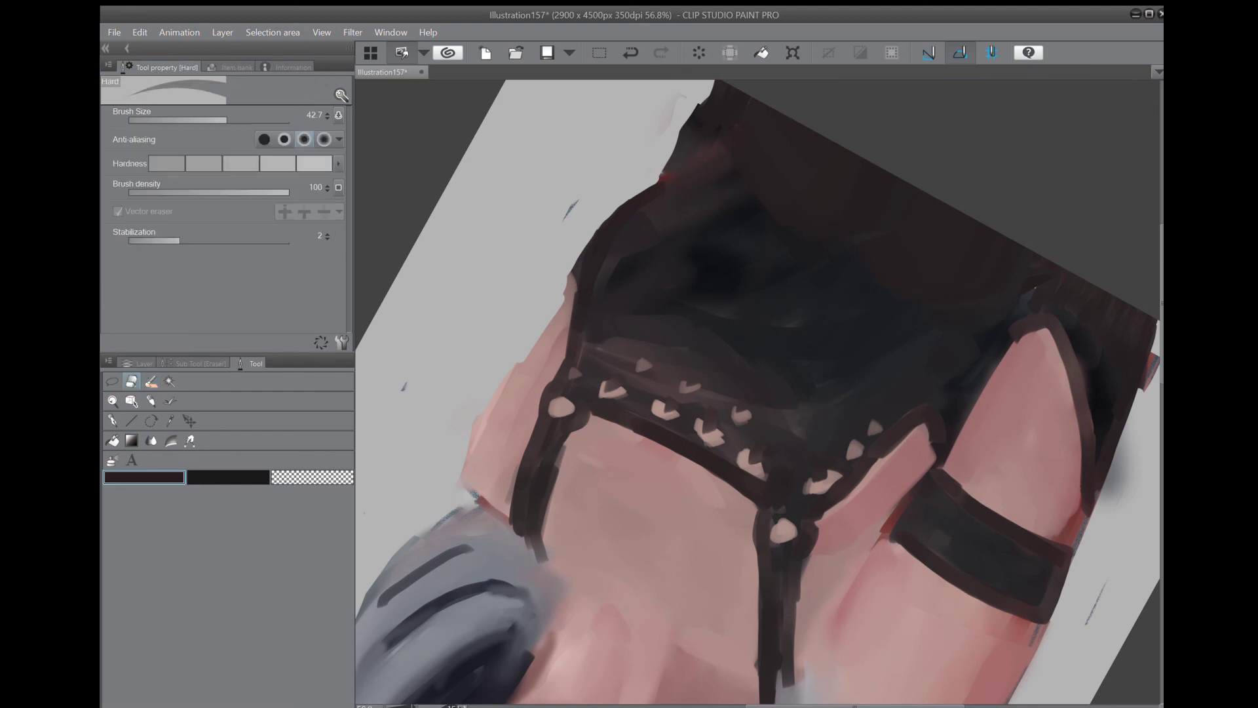
{"action": "mouse_move", "coordinate": [568, 283]}
{"action": "left_mouse_down"}
{"action": "mouse_move", "coordinate": [555, 242]}
{"action": "mouse_move", "coordinate": [564, 279]}
{"action": "mouse_move", "coordinate": [456, 468]}
{"action": "mouse_move", "coordinate": [482, 506]}
{"action": "left_mouse_up"}
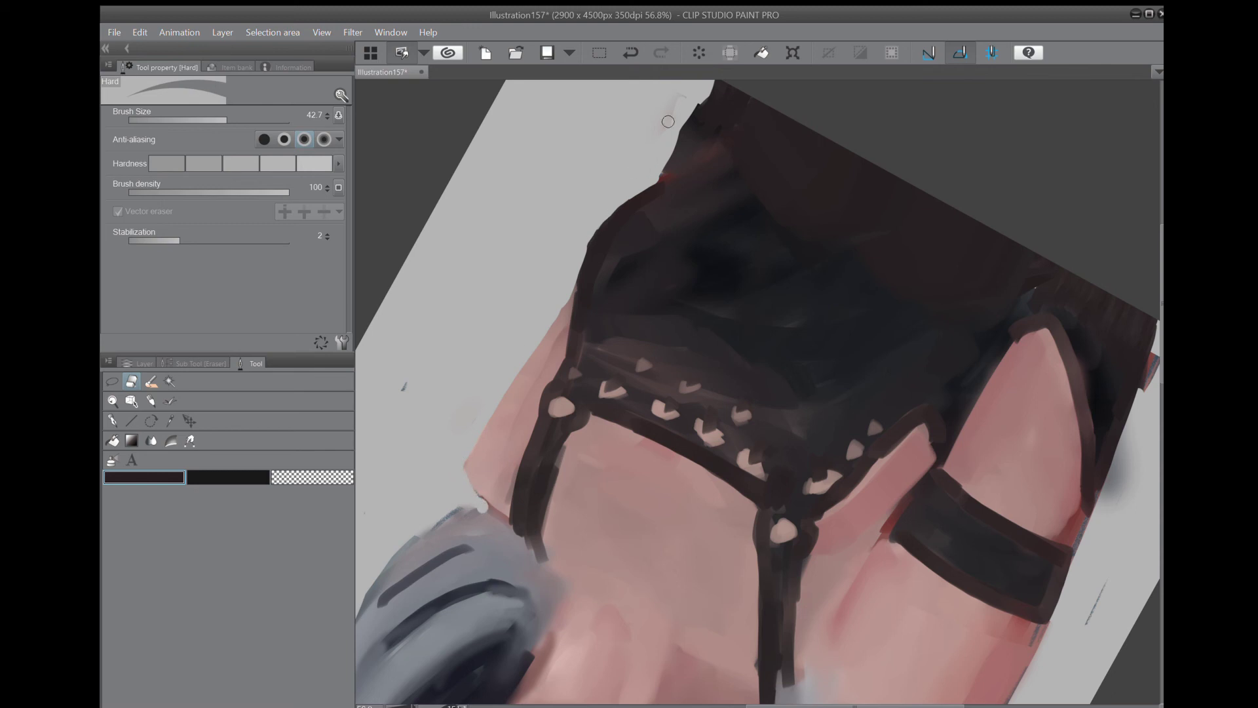
{"action": "left_click_drag", "start_coordinate": [694, 98], "coordinate": [681, 124]}
{"action": "key", "text": "ctrl+z"}
Paint a dark armband on the far arm and erase the overflow along the arm's outer edge.
{"action": "key", "text": "b"}
{"action": "mouse_move", "coordinate": [554, 335]}
{"action": "left_mouse_down"}
{"action": "mouse_move", "coordinate": [555, 360]}
{"action": "mouse_move", "coordinate": [558, 332]}
{"action": "mouse_move", "coordinate": [540, 354]}
{"action": "mouse_move", "coordinate": [557, 364]}
{"action": "mouse_move", "coordinate": [567, 336]}
{"action": "mouse_move", "coordinate": [537, 347]}
{"action": "mouse_move", "coordinate": [554, 324]}
{"action": "mouse_move", "coordinate": [521, 367]}
{"action": "left_mouse_up"}
{"action": "key", "text": "e"}
{"action": "left_click_drag", "start_coordinate": [568, 298], "coordinate": [462, 420]}
{"action": "left_click", "coordinate": [631, 53]}
{"action": "left_click_drag", "start_coordinate": [721, 446], "coordinate": [760, 347]}
{"action": "scroll", "coordinate": [627, 306], "scroll_direction": "up", "scroll_amount": 1}
{"action": "mouse_move", "coordinate": [412, 286]}
{"action": "left_mouse_down"}
{"action": "mouse_move", "coordinate": [405, 296]}
{"action": "mouse_move", "coordinate": [414, 287]}
{"action": "left_mouse_up"}
{"action": "left_click_drag", "start_coordinate": [591, 197], "coordinate": [548, 261]}
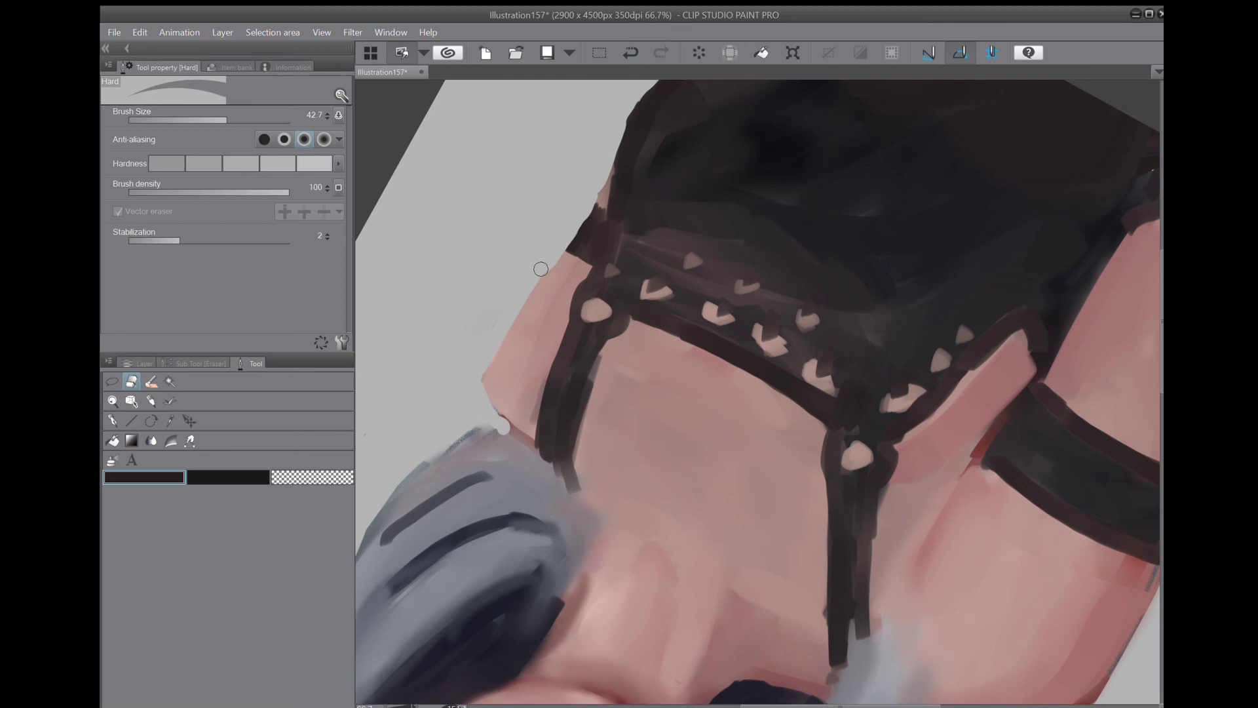
{"action": "key", "text": "ctrl+z"}
{"action": "mouse_move", "coordinate": [554, 249]}
{"action": "left_mouse_down"}
{"action": "mouse_move", "coordinate": [586, 197]}
{"action": "mouse_move", "coordinate": [747, 151]}
{"action": "left_mouse_up"}
Trim the ragged outer edge of the hair above the far shoulder with the Hard eraser.
{"action": "left_click_drag", "start_coordinate": [491, 389], "coordinate": [531, 374]}
{"action": "left_click_drag", "start_coordinate": [603, 413], "coordinate": [665, 377]}
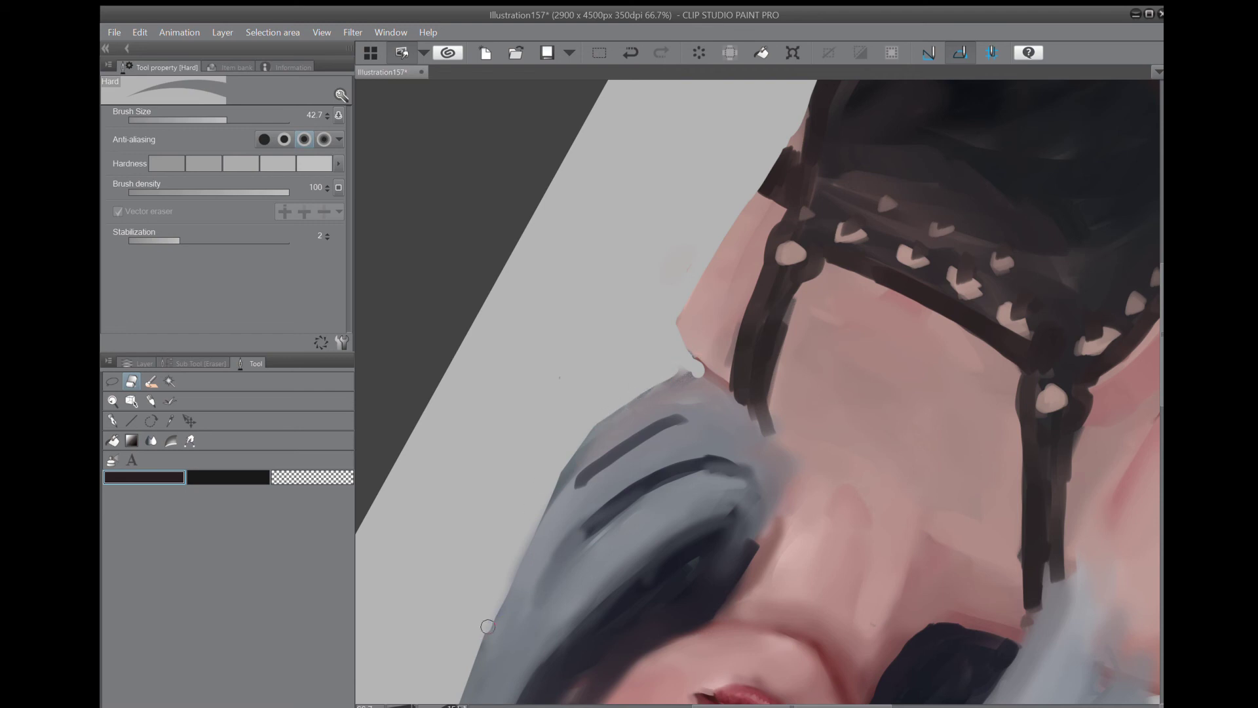
{"action": "mouse_move", "coordinate": [554, 478]}
{"action": "left_mouse_down"}
{"action": "mouse_move", "coordinate": [652, 381]}
{"action": "mouse_move", "coordinate": [694, 364]}
{"action": "left_mouse_up"}
{"action": "left_click_drag", "start_coordinate": [690, 321], "coordinate": [622, 323]}
{"action": "left_click_drag", "start_coordinate": [629, 393], "coordinate": [694, 282]}
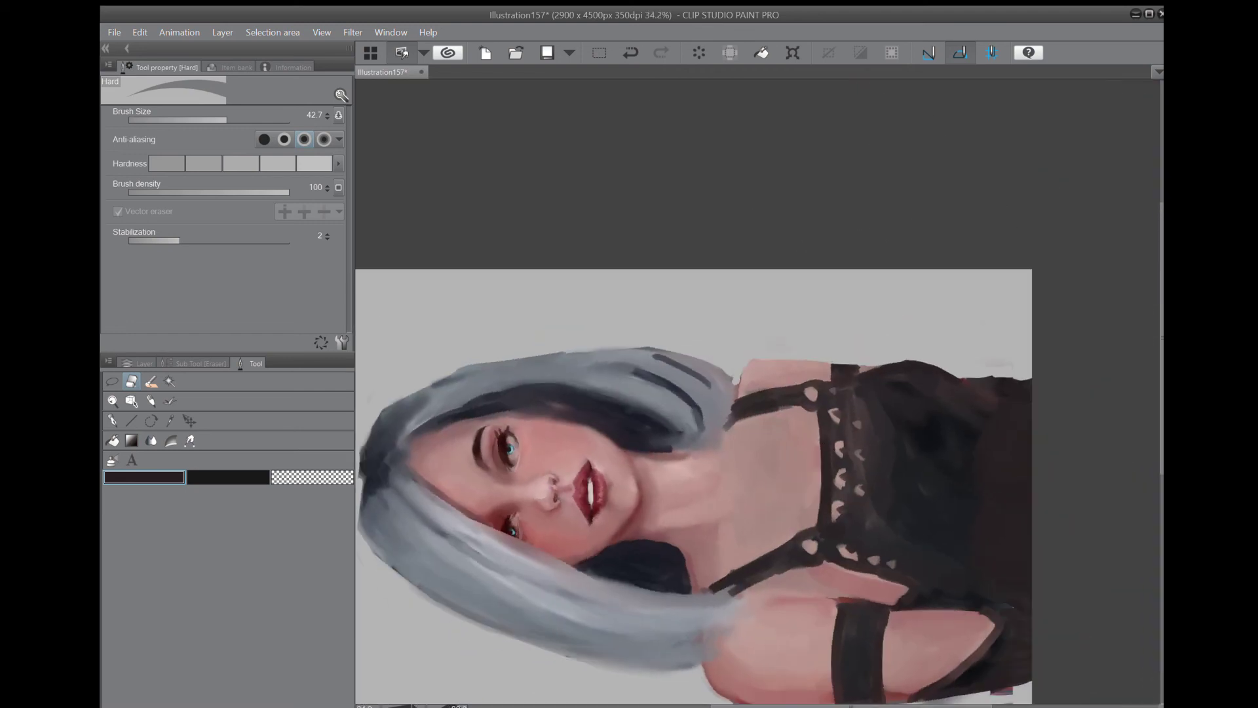
Erase the rough outline around the crown and along the outer edge of the long front hair.
{"action": "key", "text": "-"}
{"action": "key", "text": "-"}
{"action": "key", "text": "-"}
{"action": "key", "text": "-"}
{"action": "mouse_move", "coordinate": [479, 522]}
{"action": "left_mouse_down"}
{"action": "mouse_move", "coordinate": [468, 661]}
{"action": "mouse_move", "coordinate": [458, 602]}
{"action": "mouse_move", "coordinate": [480, 684]}
{"action": "mouse_move", "coordinate": [465, 636]}
{"action": "mouse_move", "coordinate": [485, 682]}
{"action": "mouse_move", "coordinate": [508, 697]}
{"action": "mouse_move", "coordinate": [498, 456]}
{"action": "left_mouse_up"}
{"action": "mouse_move", "coordinate": [478, 409]}
{"action": "left_mouse_down"}
{"action": "mouse_move", "coordinate": [511, 482]}
{"action": "mouse_move", "coordinate": [506, 468]}
{"action": "mouse_move", "coordinate": [588, 516]}
{"action": "left_mouse_up"}
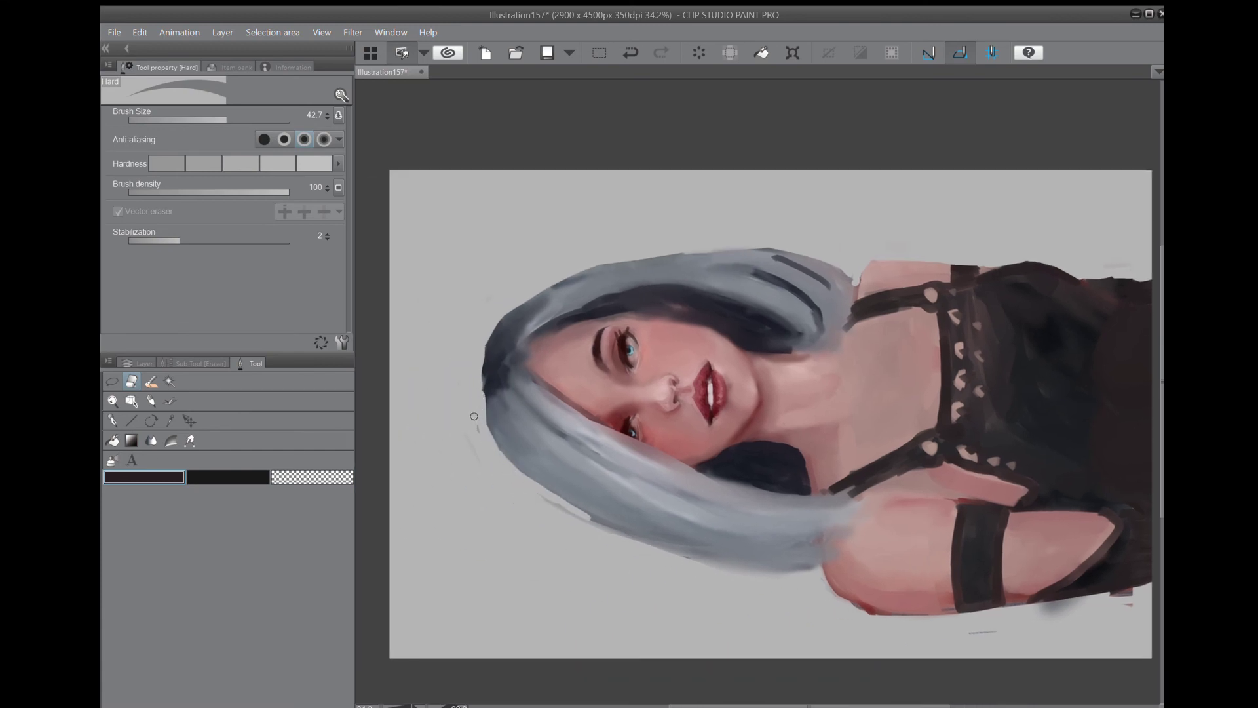
{"action": "left_click_drag", "start_coordinate": [504, 490], "coordinate": [425, 342]}
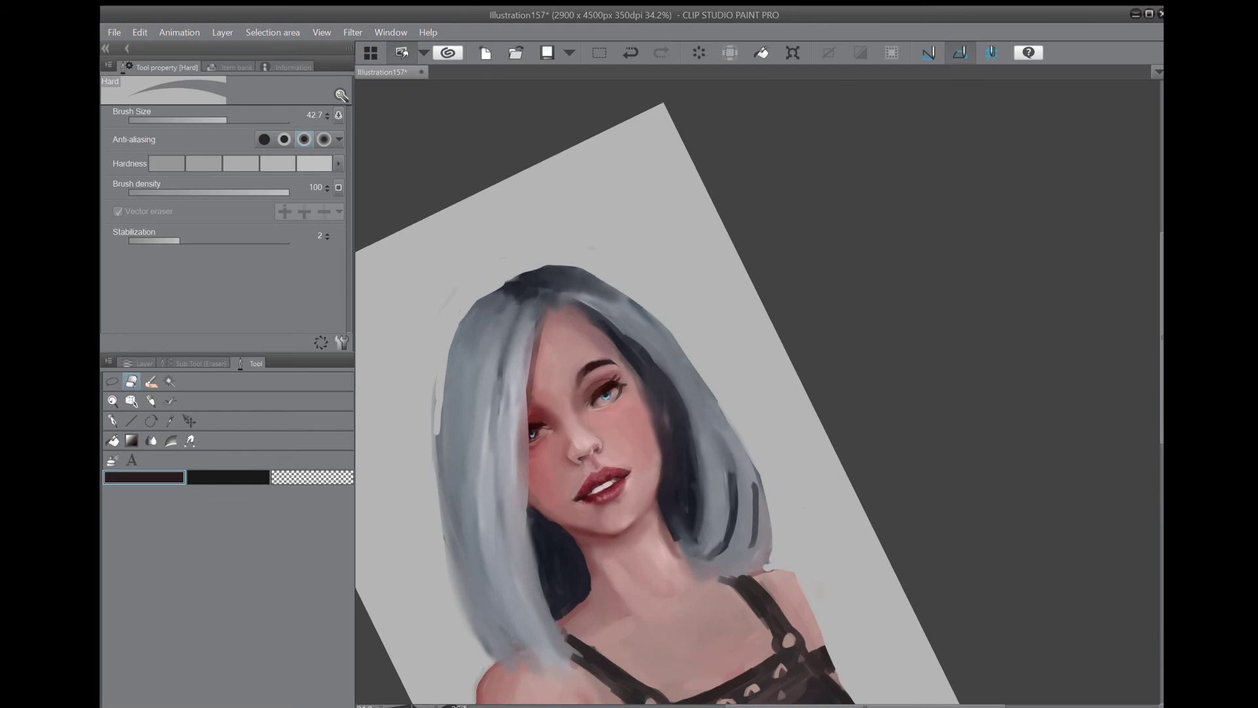
{"action": "mouse_move", "coordinate": [476, 298]}
{"action": "left_mouse_down"}
{"action": "mouse_move", "coordinate": [437, 386]}
{"action": "mouse_move", "coordinate": [433, 489]}
{"action": "left_mouse_up"}
{"action": "mouse_move", "coordinate": [436, 433]}
{"action": "left_mouse_down"}
{"action": "mouse_move", "coordinate": [472, 636]}
{"action": "mouse_move", "coordinate": [372, 458]}
{"action": "left_mouse_up"}
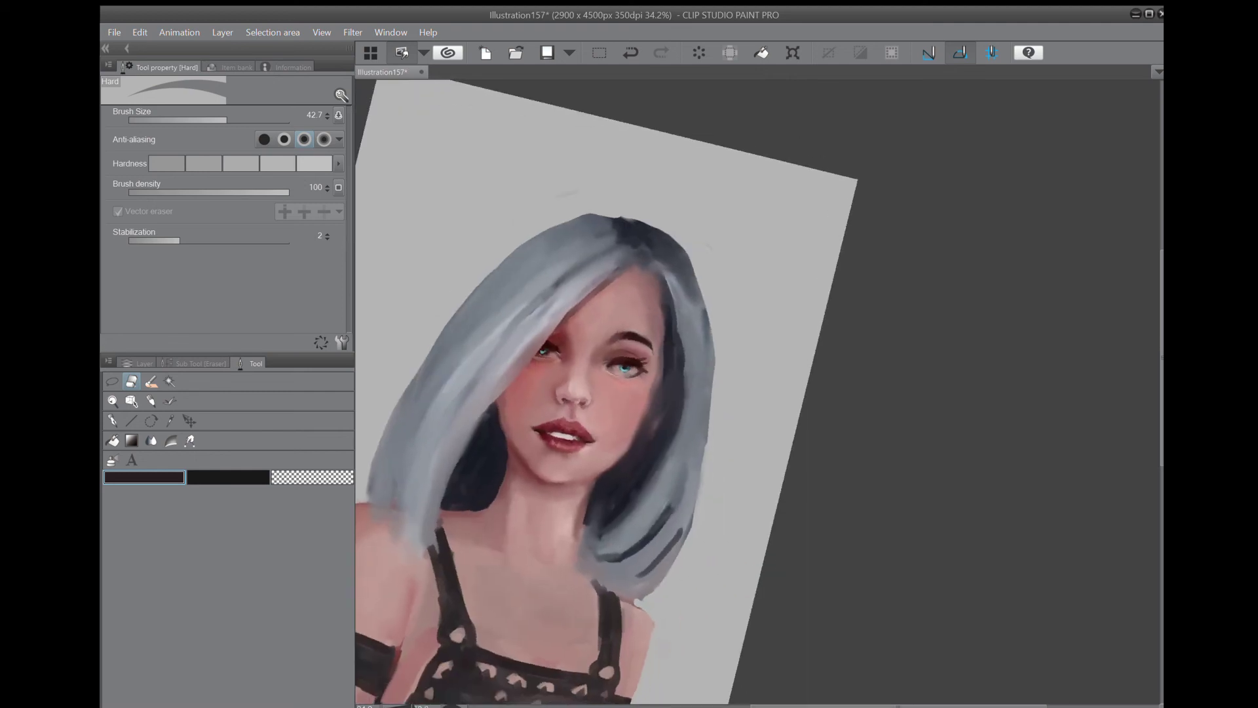
{"action": "left_click_drag", "start_coordinate": [576, 214], "coordinate": [652, 218]}
{"action": "scroll", "coordinate": [656, 450], "scroll_direction": "down", "scroll_amount": 3}
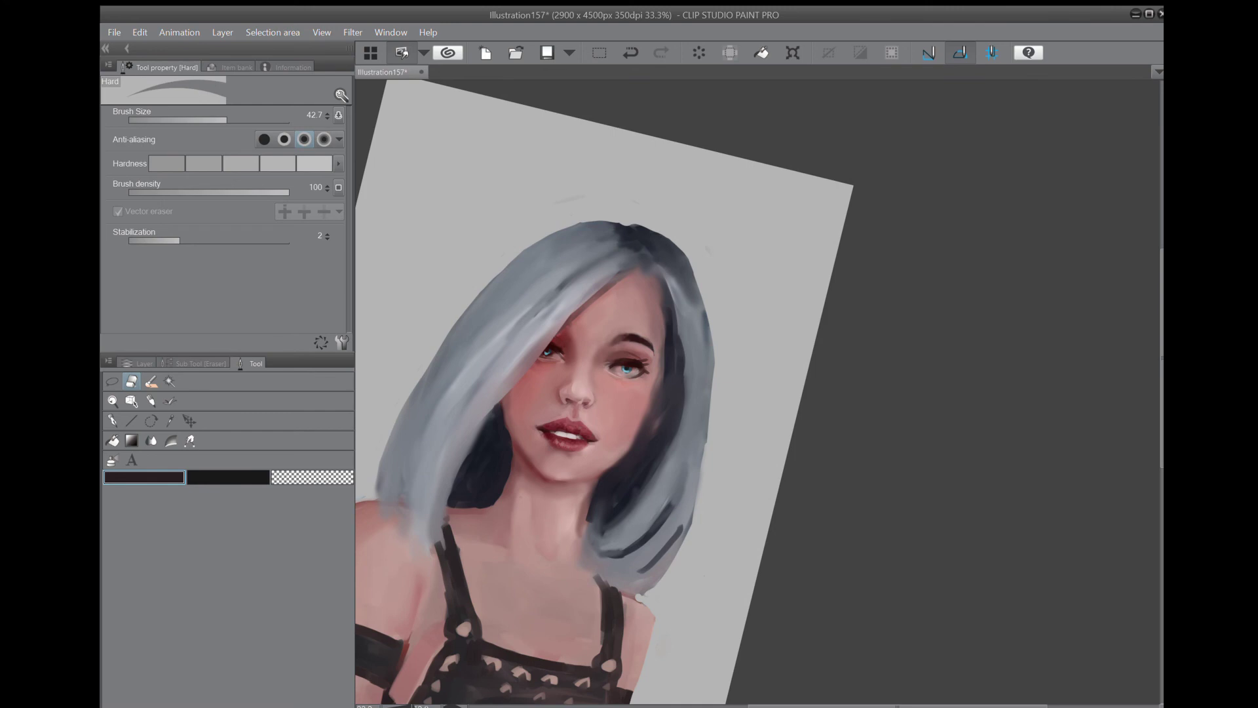
Erase the uneven outer edge of the near shoulder and arm, and save the illustration.
{"action": "left_click_drag", "start_coordinate": [884, 458], "coordinate": [826, 318]}
{"action": "left_click_drag", "start_coordinate": [720, 498], "coordinate": [637, 308]}
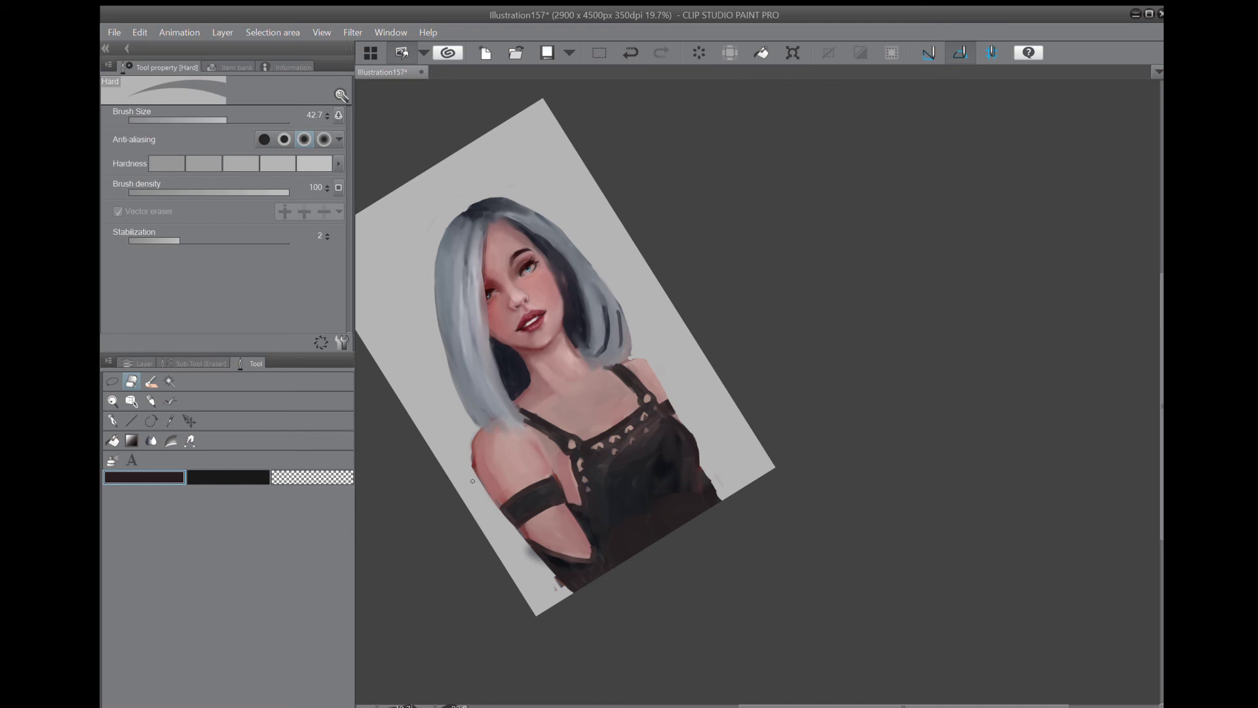
{"action": "left_click_drag", "start_coordinate": [470, 457], "coordinate": [496, 507]}
{"action": "mouse_move", "coordinate": [526, 547]}
{"action": "left_mouse_down"}
{"action": "mouse_move", "coordinate": [577, 601]}
{"action": "mouse_move", "coordinate": [561, 586]}
{"action": "left_mouse_up"}
{"action": "key", "text": "ctrl+s"}
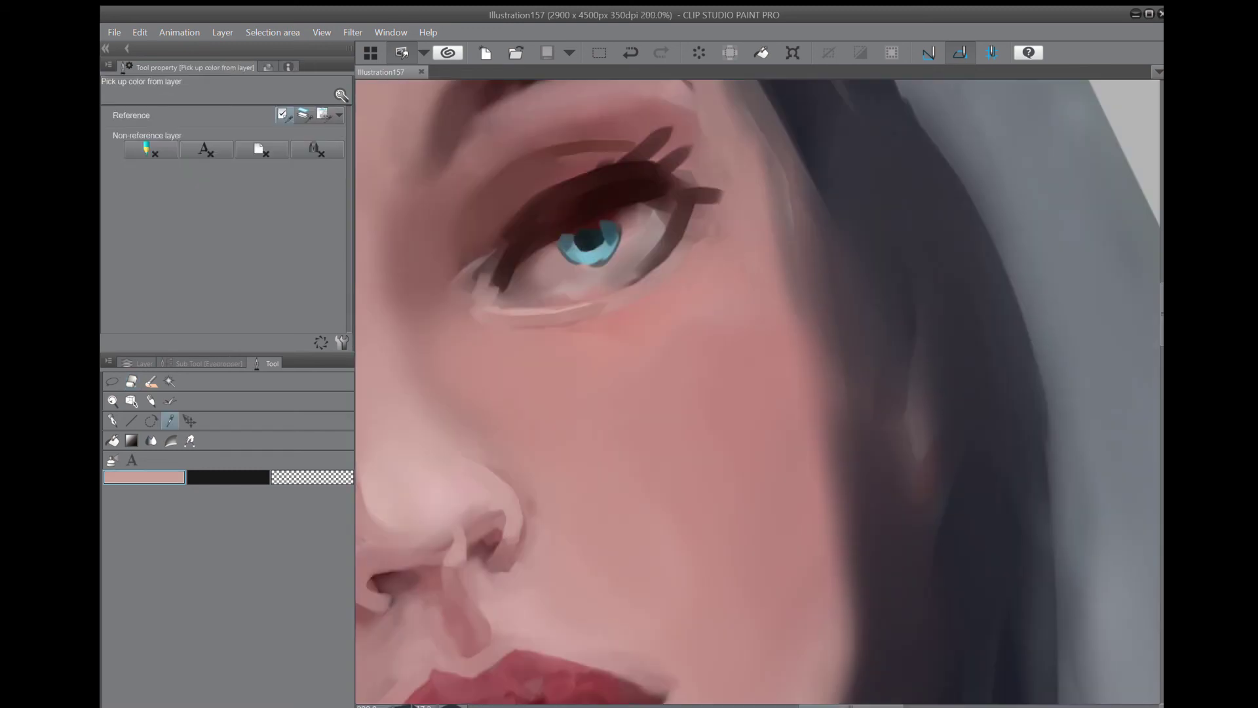
Select the iris of the fully visible eye with the Lasso and scale it up to 130%.
{"action": "left_click_drag", "start_coordinate": [715, 386], "coordinate": [799, 399]}
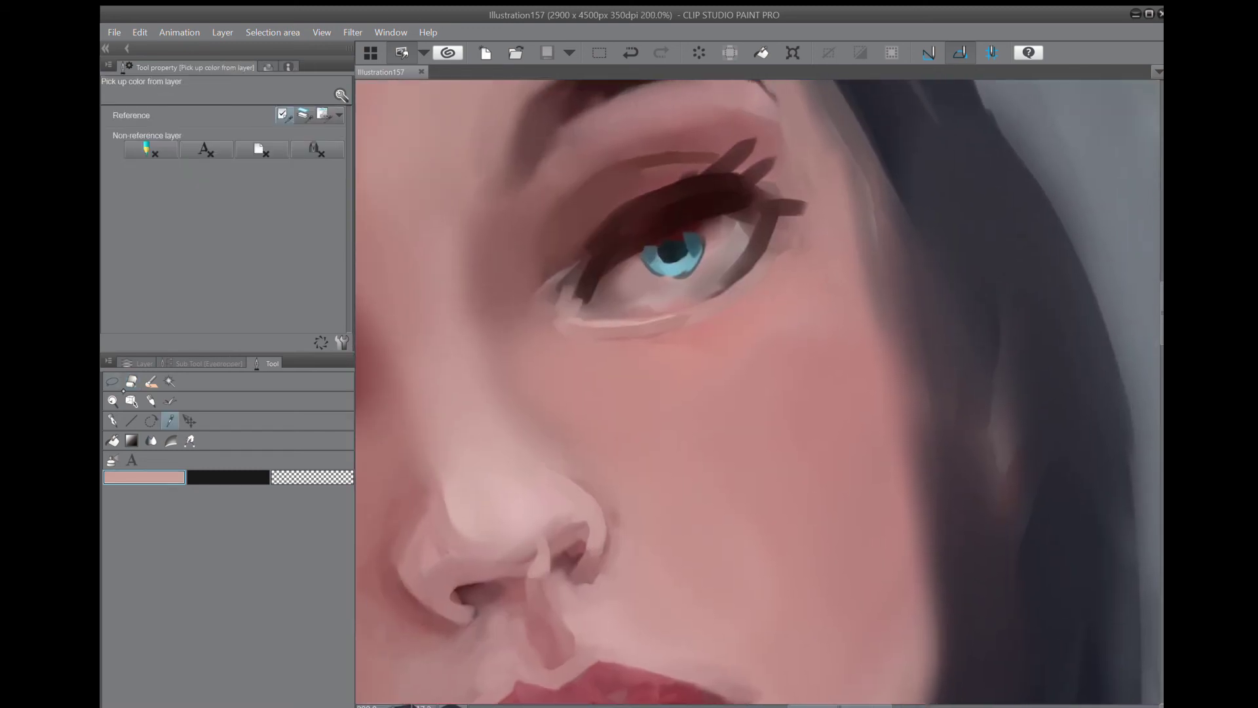
{"action": "key", "text": "m"}
{"action": "mouse_move", "coordinate": [684, 229]}
{"action": "left_mouse_down"}
{"action": "mouse_move", "coordinate": [700, 232]}
{"action": "mouse_move", "coordinate": [639, 251]}
{"action": "mouse_move", "coordinate": [643, 267]}
{"action": "left_mouse_up"}
{"action": "left_click", "coordinate": [701, 311]}
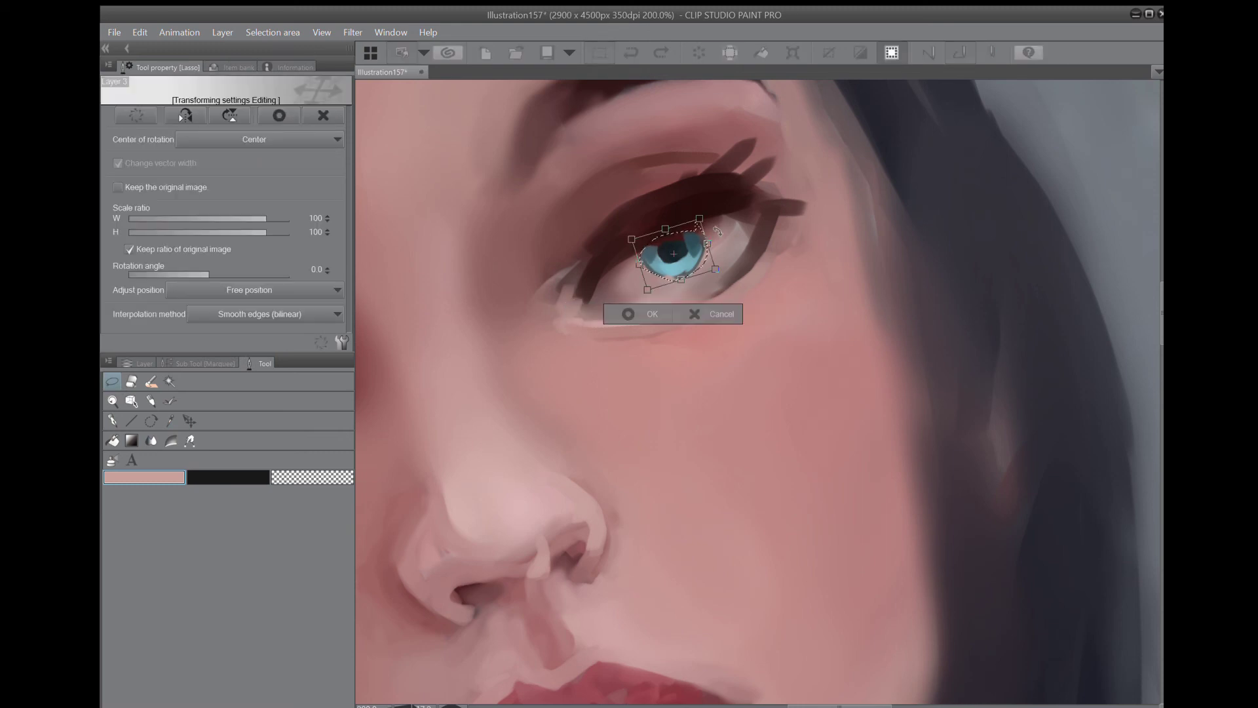
{"action": "left_click_drag", "start_coordinate": [700, 217], "coordinate": [715, 197]}
{"action": "left_click_drag", "start_coordinate": [690, 238], "coordinate": [683, 256]}
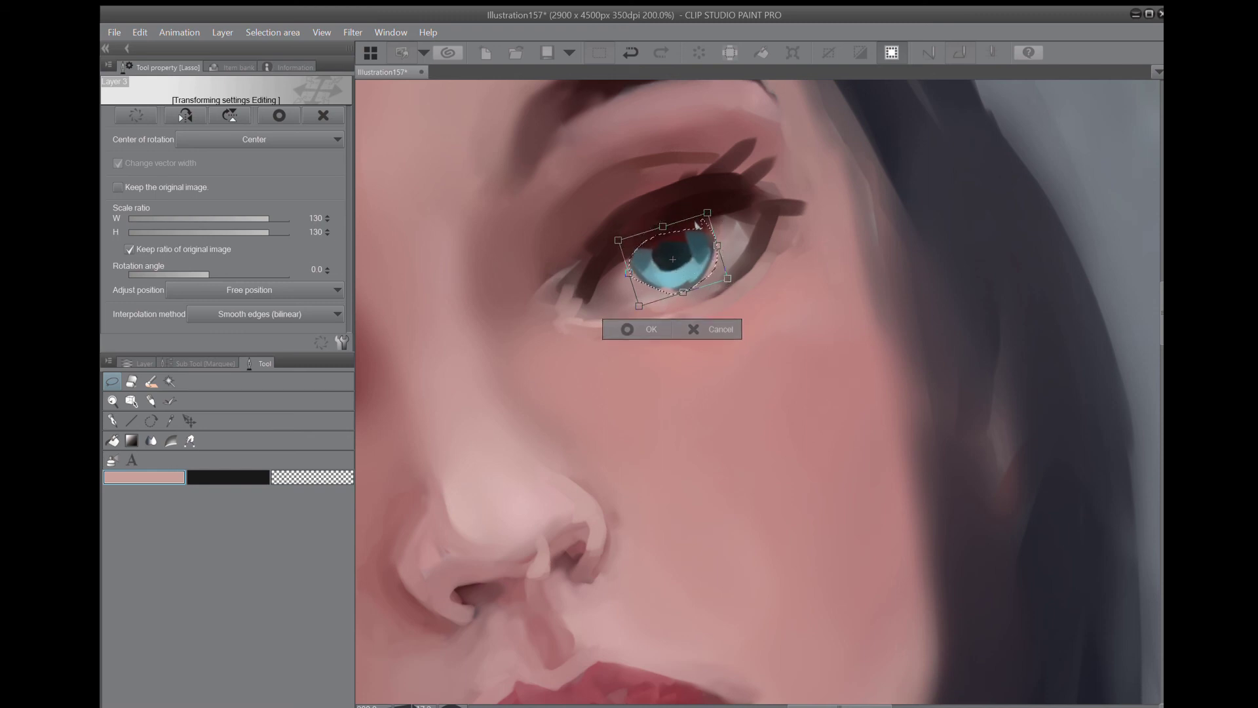
{"action": "left_click", "coordinate": [646, 331]}
Enlarge the iris of the eye beside the hair to 153% and clear the selection.
{"action": "scroll", "coordinate": [703, 452], "scroll_direction": "down", "scroll_amount": 3}
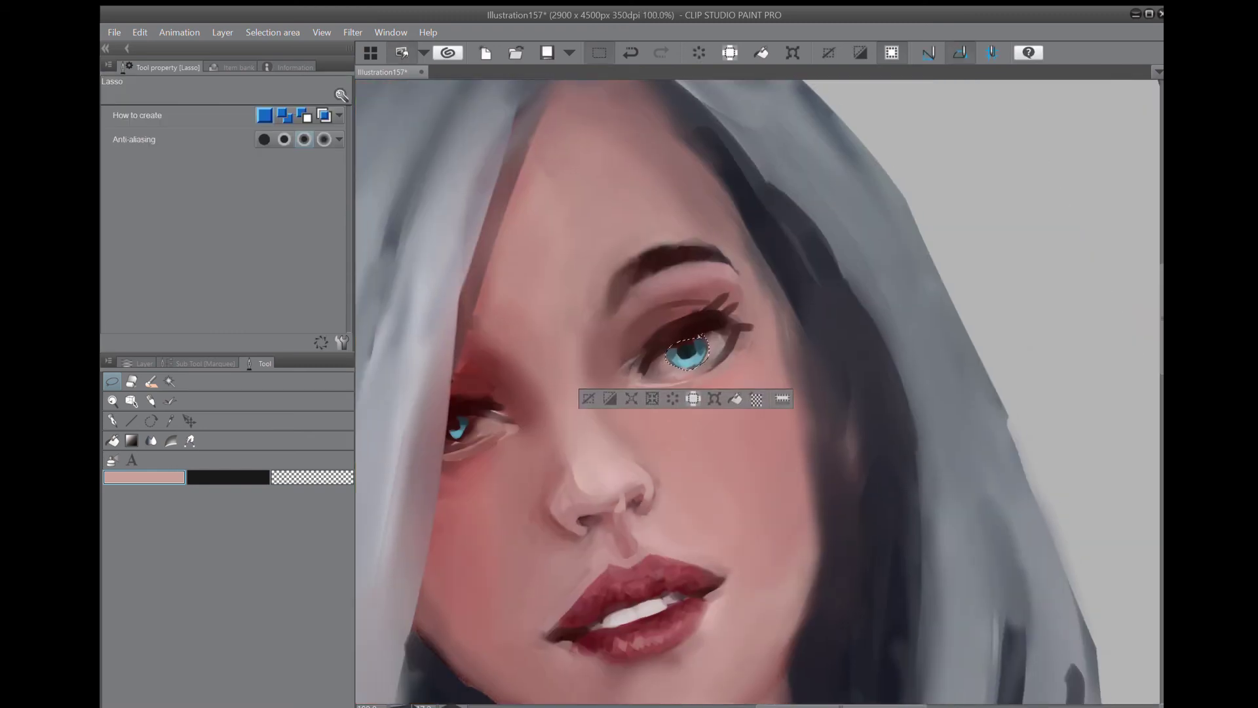
{"action": "mouse_move", "coordinate": [557, 375]}
{"action": "left_mouse_down"}
{"action": "mouse_move", "coordinate": [532, 391]}
{"action": "mouse_move", "coordinate": [556, 383]}
{"action": "mouse_move", "coordinate": [567, 353]}
{"action": "left_mouse_up"}
{"action": "key", "text": "ctrl+t"}
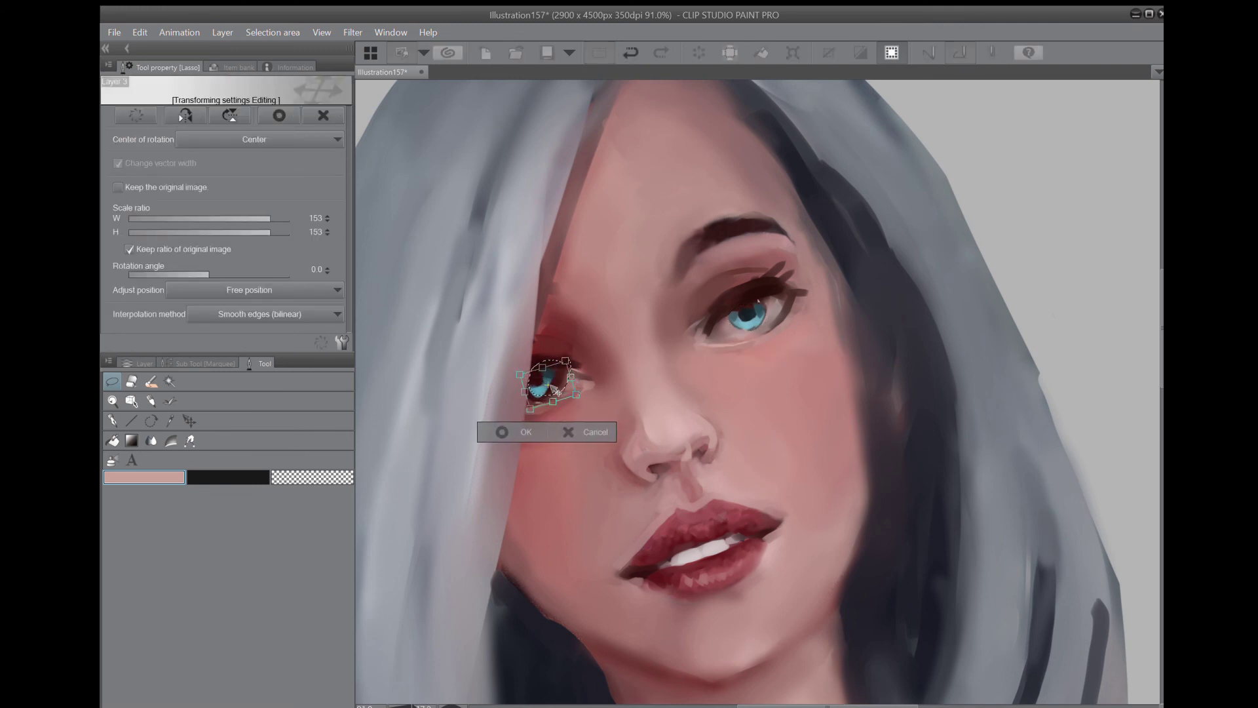
{"action": "left_click", "coordinate": [505, 424]}
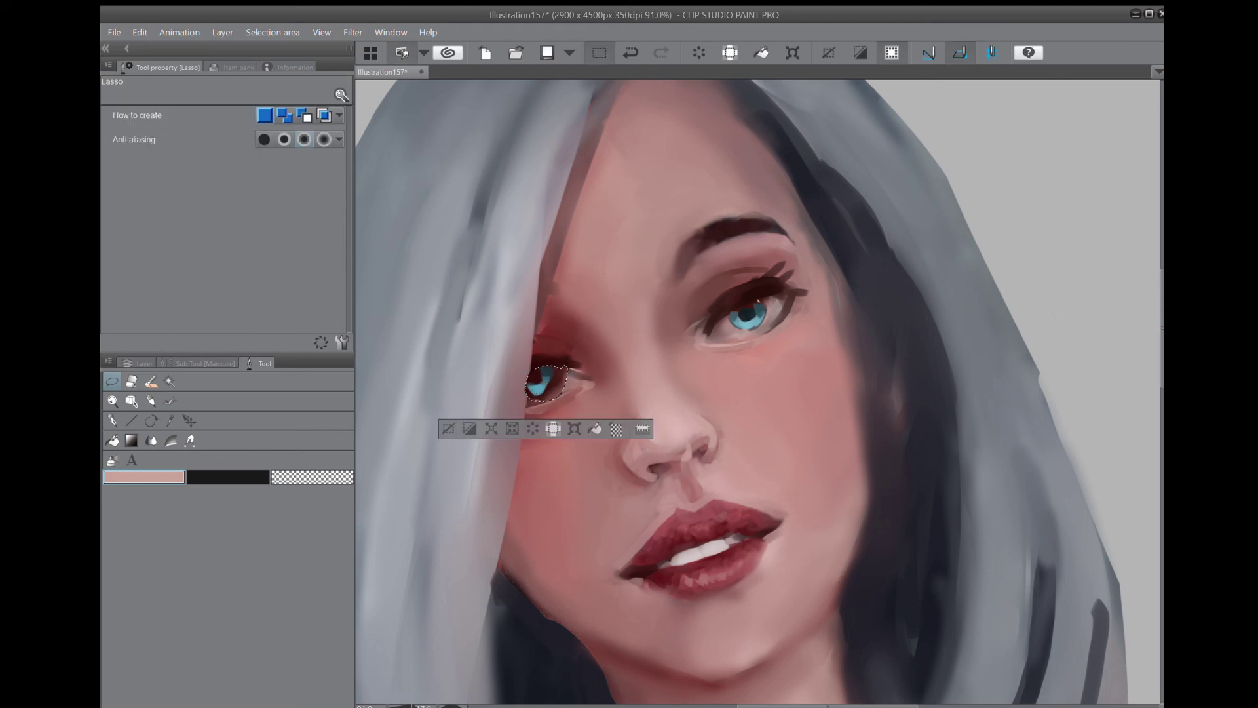
{"action": "left_click_drag", "start_coordinate": [786, 393], "coordinate": [635, 360]}
{"action": "key", "text": "ctrl+d"}
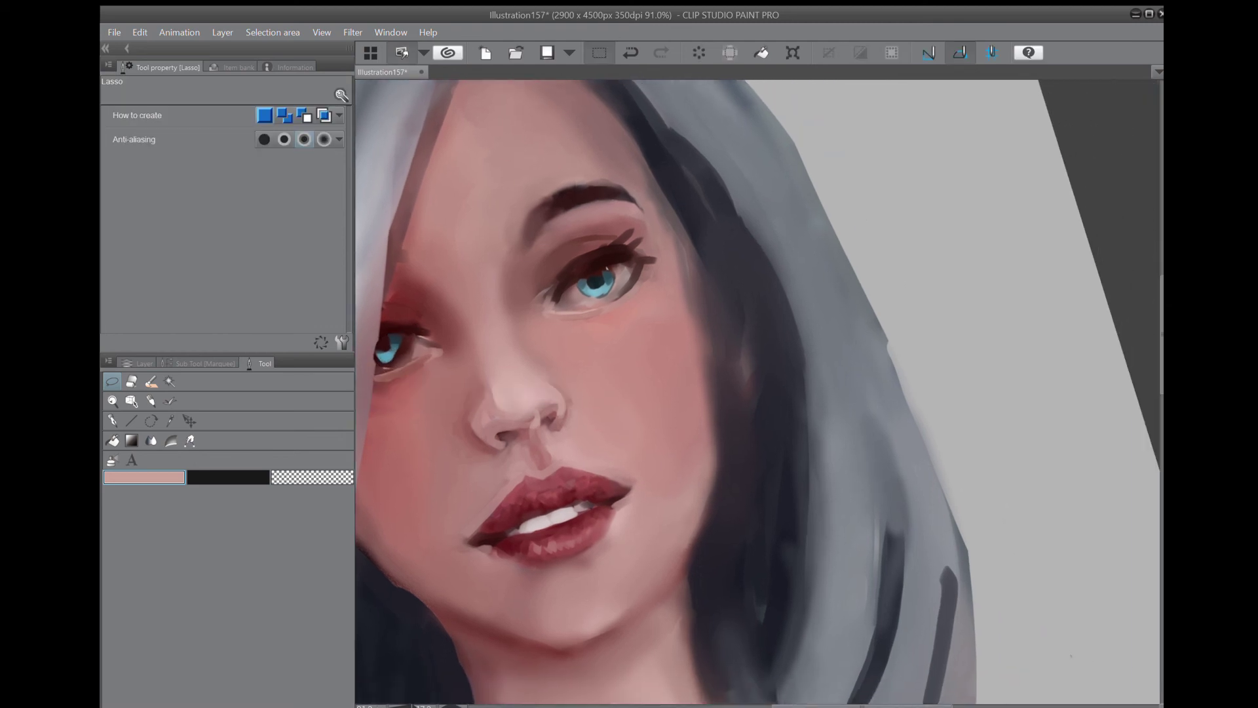
Paint skin tone over the thick upper lash line of the fully visible eye at brush size 51.6.
{"action": "scroll", "coordinate": [608, 269], "scroll_direction": "up", "scroll_amount": 5}
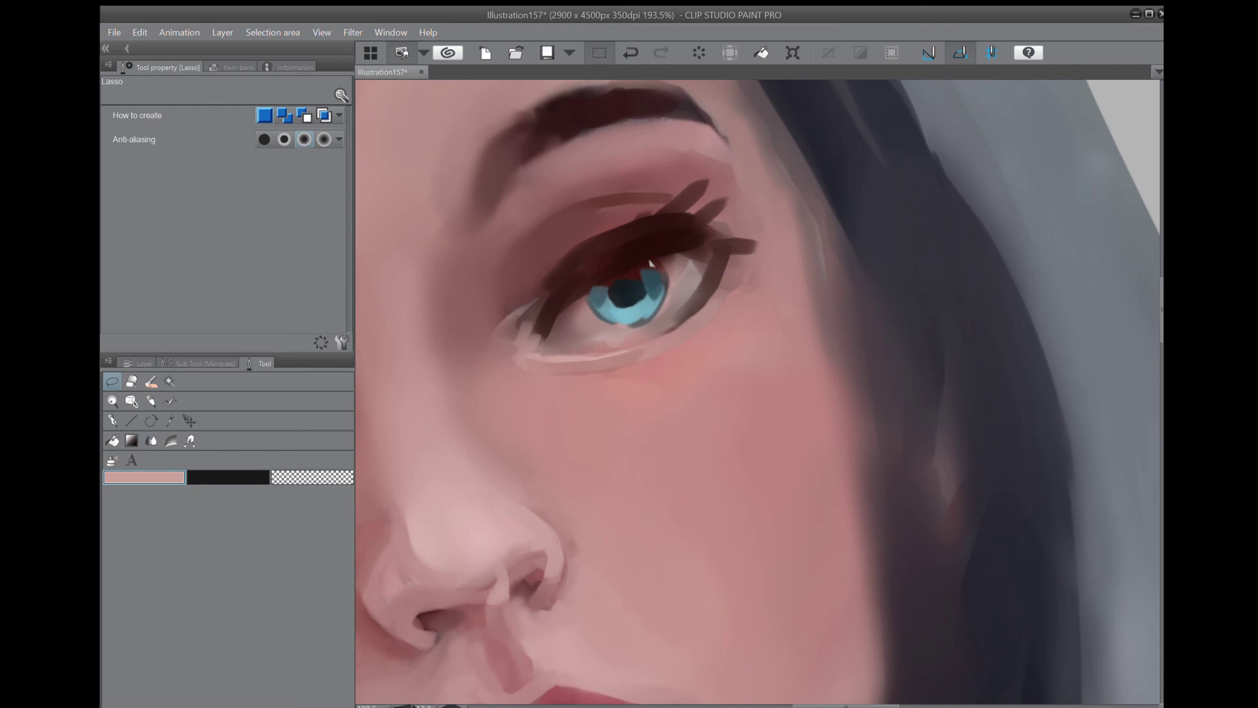
{"action": "key", "text": "b"}
{"action": "left_click", "coordinate": [819, 399], "text": "alt"}
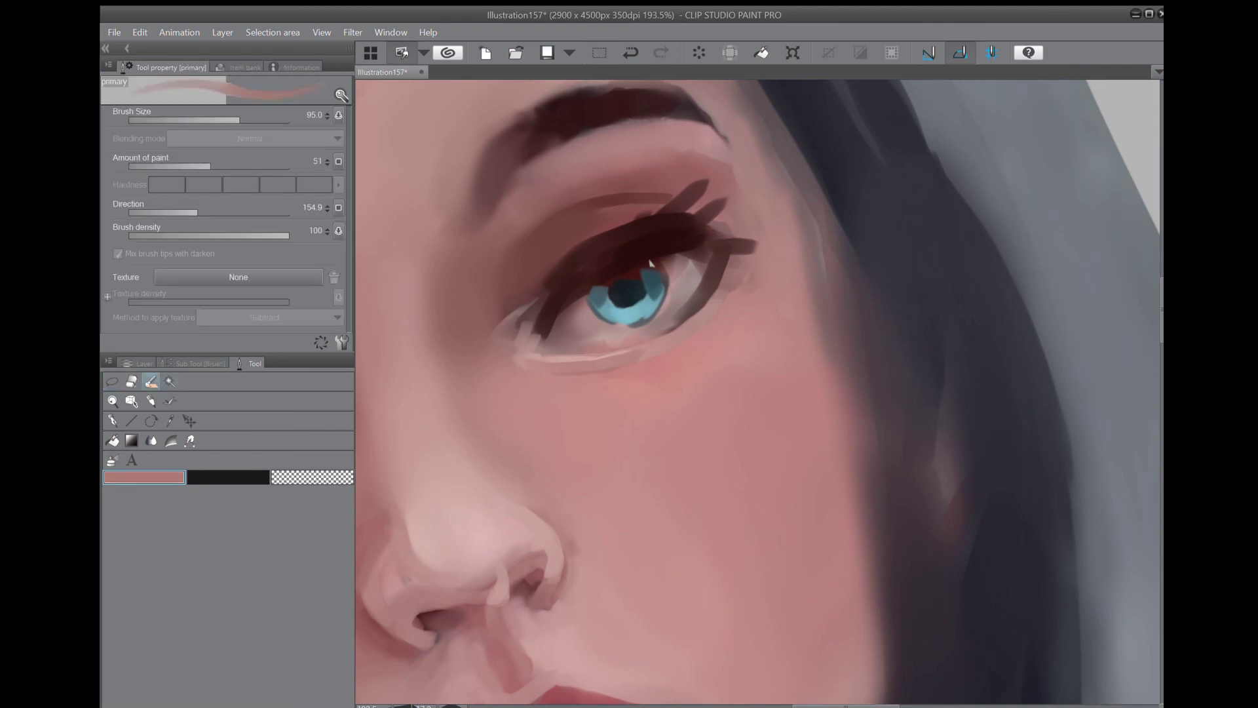
{"action": "left_click_drag", "start_coordinate": [583, 247], "coordinate": [549, 296]}
{"action": "left_click", "coordinate": [630, 52]}
{"action": "left_click", "coordinate": [232, 121]}
{"action": "mouse_move", "coordinate": [589, 244]}
{"action": "left_mouse_down"}
{"action": "mouse_move", "coordinate": [547, 292]}
{"action": "mouse_move", "coordinate": [612, 235]}
{"action": "mouse_move", "coordinate": [539, 303]}
{"action": "mouse_move", "coordinate": [626, 231]}
{"action": "mouse_move", "coordinate": [688, 216]}
{"action": "mouse_move", "coordinate": [701, 239]}
{"action": "left_mouse_up"}
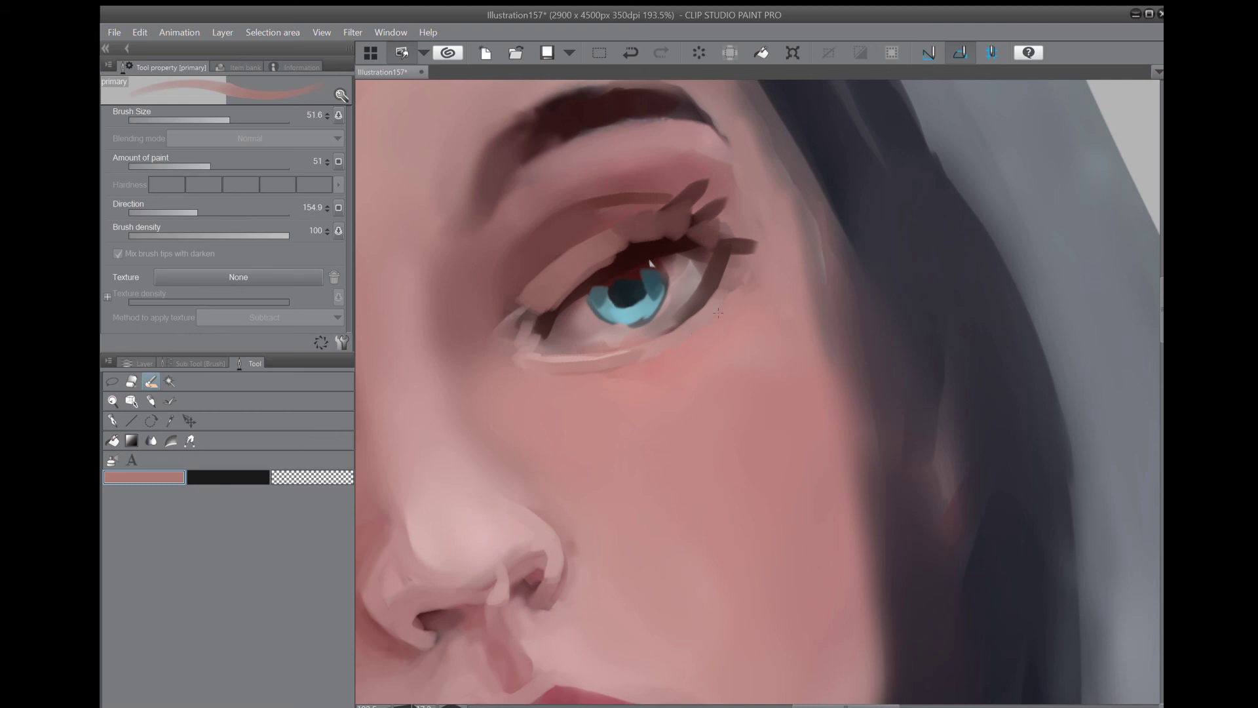
Cover the dark lower lash line with light skin tone at brush size 25.6.
{"action": "left_click", "coordinate": [754, 324], "text": "alt"}
{"action": "left_click_drag", "start_coordinate": [713, 301], "coordinate": [657, 335]}
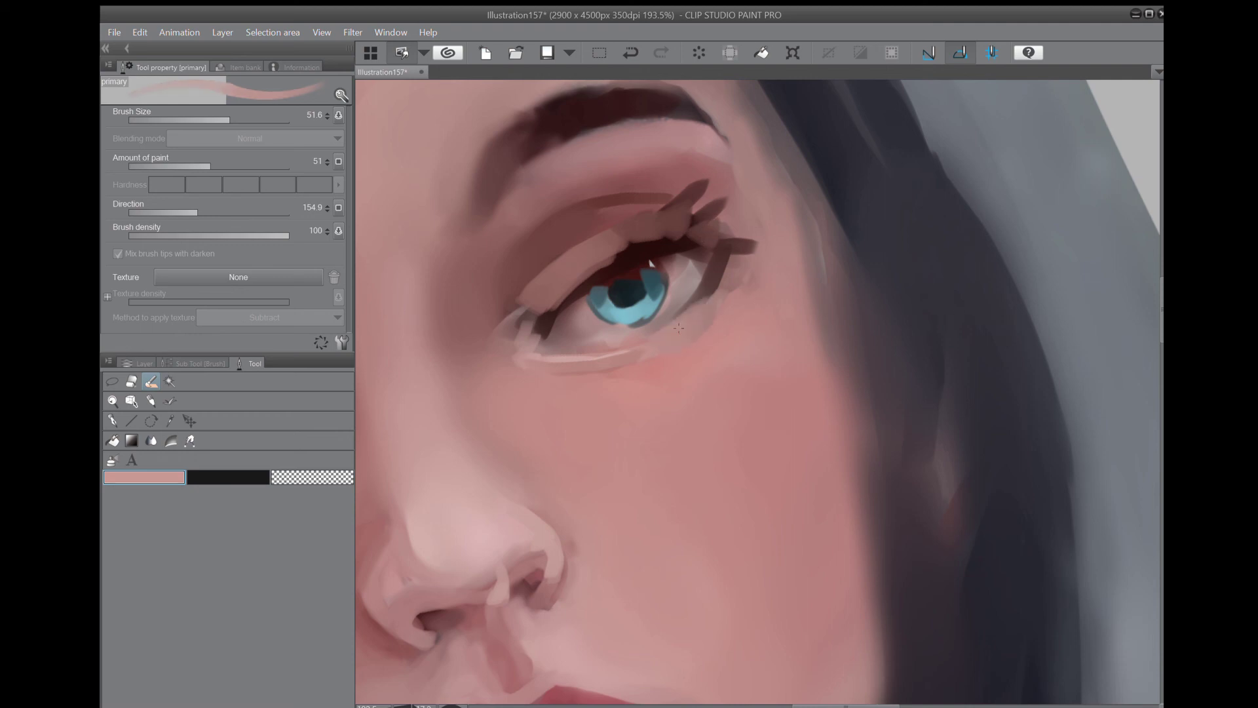
{"action": "left_click", "coordinate": [629, 55]}
{"action": "key", "text": "bracketleft"}
{"action": "key", "text": "bracketleft"}
{"action": "key", "text": "bracketleft"}
{"action": "key", "text": "bracketleft"}
{"action": "left_click_drag", "start_coordinate": [688, 323], "coordinate": [610, 363]}
{"action": "left_click_drag", "start_coordinate": [677, 337], "coordinate": [707, 301]}
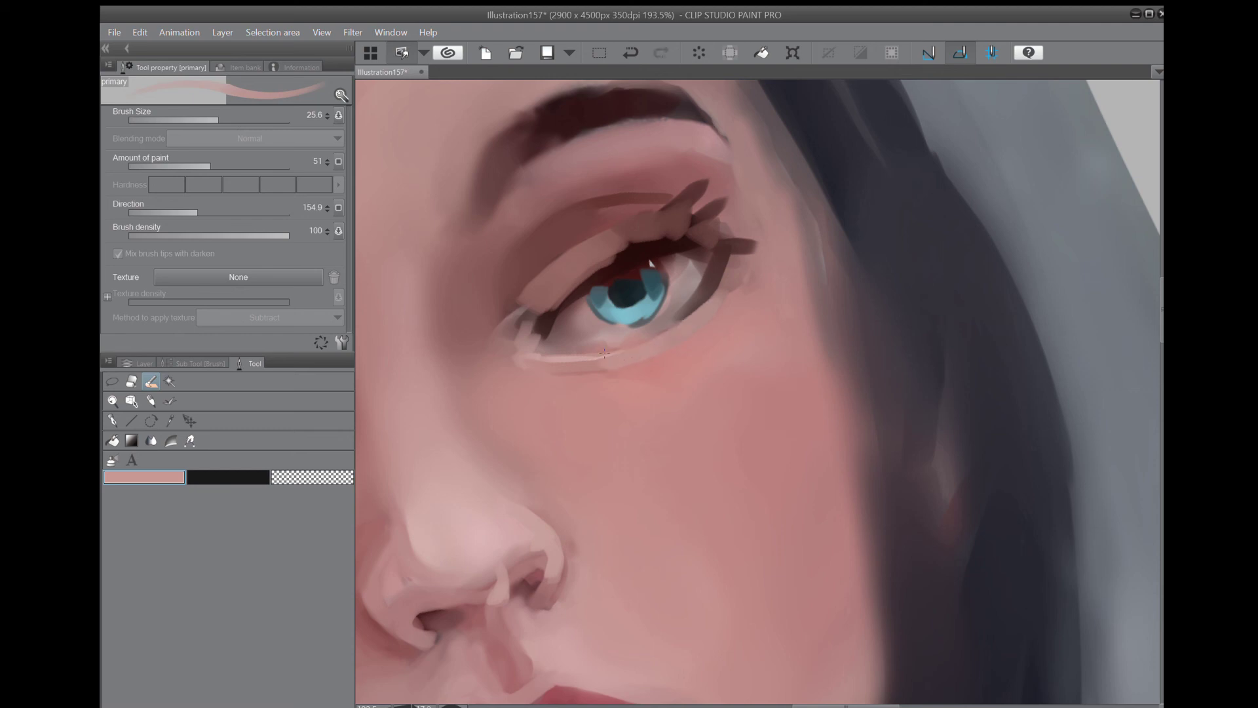
Draw thin dark lash lines along both lids and add upper lashes at brush size 10.9.
{"action": "left_click", "coordinate": [629, 262], "text": "alt"}
{"action": "left_click_drag", "start_coordinate": [562, 302], "coordinate": [545, 312]}
{"action": "left_click", "coordinate": [630, 53]}
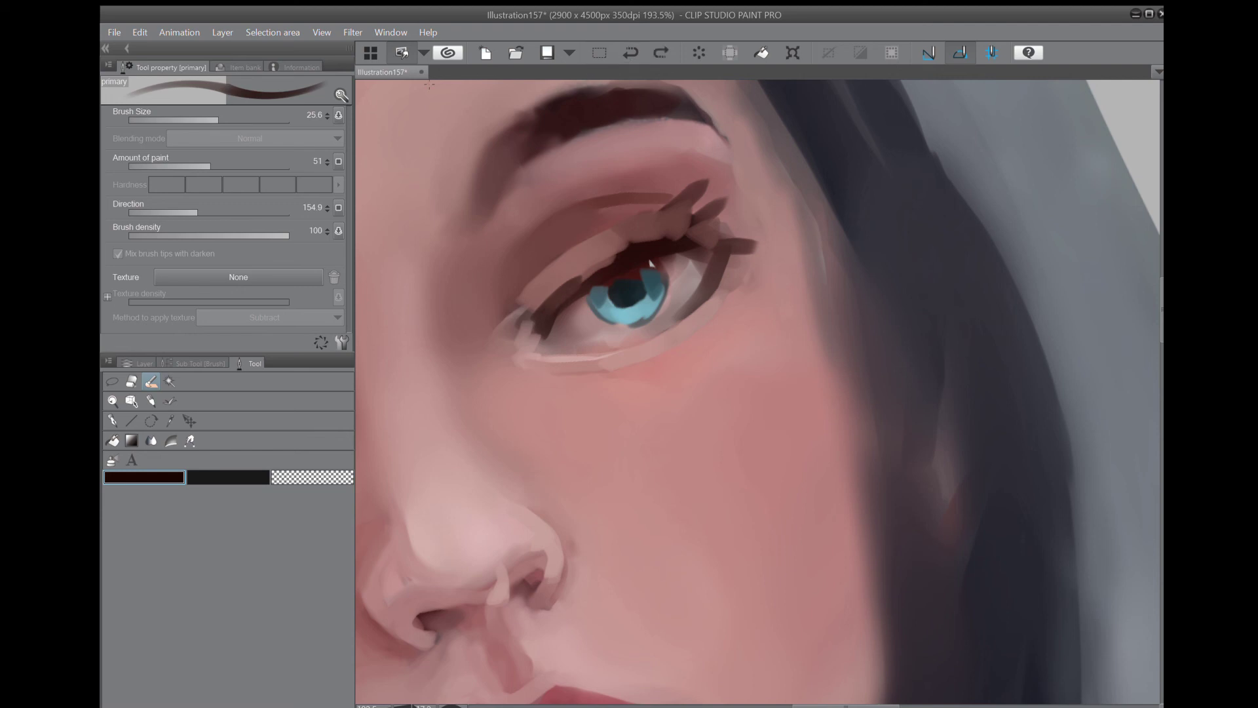
{"action": "left_click", "coordinate": [205, 121]}
{"action": "mouse_move", "coordinate": [541, 317]}
{"action": "left_mouse_down"}
{"action": "mouse_move", "coordinate": [595, 274]}
{"action": "mouse_move", "coordinate": [519, 338]}
{"action": "mouse_move", "coordinate": [609, 347]}
{"action": "mouse_move", "coordinate": [672, 321]}
{"action": "left_mouse_up"}
{"action": "mouse_move", "coordinate": [562, 358]}
{"action": "left_mouse_down"}
{"action": "mouse_move", "coordinate": [611, 351]}
{"action": "mouse_move", "coordinate": [706, 298]}
{"action": "left_mouse_up"}
{"action": "mouse_move", "coordinate": [633, 244]}
{"action": "left_mouse_down"}
{"action": "mouse_move", "coordinate": [688, 199]}
{"action": "mouse_move", "coordinate": [692, 219]}
{"action": "left_mouse_up"}
{"action": "left_click_drag", "start_coordinate": [694, 220], "coordinate": [718, 195]}
{"action": "mouse_move", "coordinate": [634, 240]}
{"action": "left_mouse_down"}
{"action": "mouse_move", "coordinate": [664, 202]}
{"action": "mouse_move", "coordinate": [635, 222]}
{"action": "left_mouse_up"}
{"action": "left_click_drag", "start_coordinate": [597, 265], "coordinate": [614, 251]}
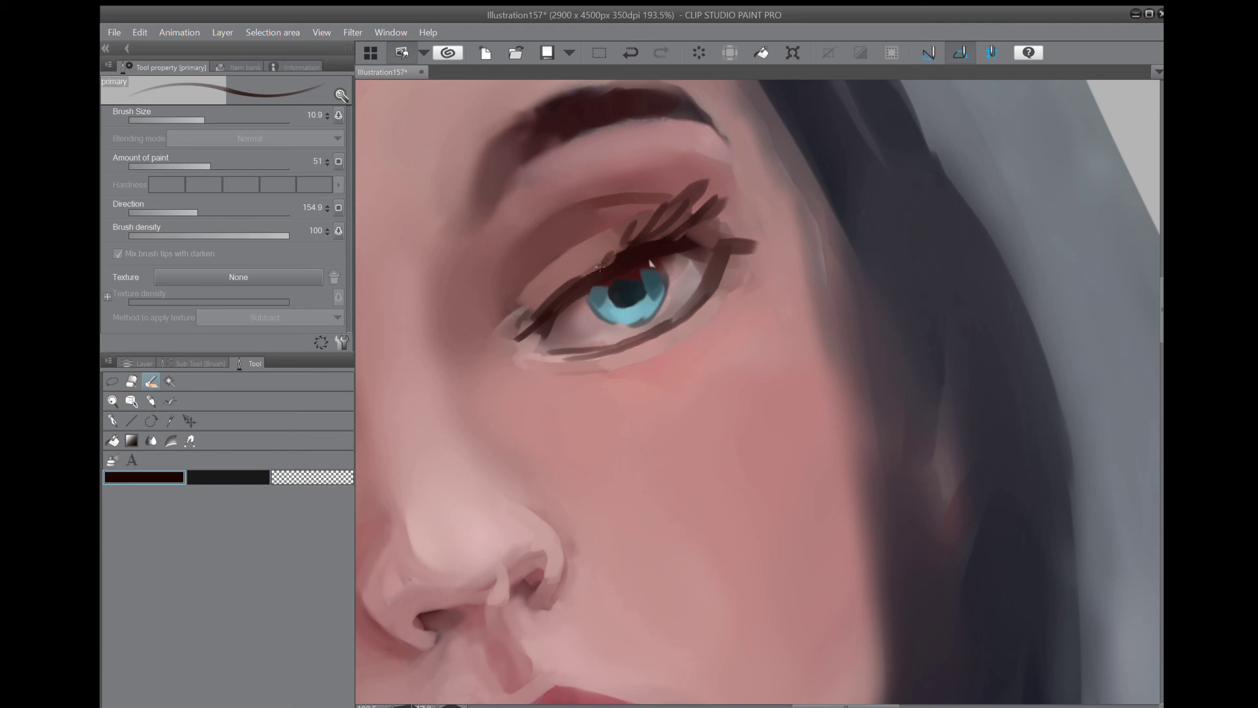
Add dark lashes at the eye's outer corner and outline the iris in a dark tone.
{"action": "mouse_move", "coordinate": [693, 248]}
{"action": "left_mouse_down"}
{"action": "mouse_move", "coordinate": [736, 221]}
{"action": "mouse_move", "coordinate": [721, 257]}
{"action": "left_mouse_up"}
{"action": "mouse_move", "coordinate": [713, 271]}
{"action": "left_mouse_down"}
{"action": "mouse_move", "coordinate": [729, 260]}
{"action": "mouse_move", "coordinate": [716, 288]}
{"action": "mouse_move", "coordinate": [723, 268]}
{"action": "left_mouse_up"}
{"action": "left_click_drag", "start_coordinate": [730, 258], "coordinate": [736, 257]}
{"action": "mouse_move", "coordinate": [722, 285]}
{"action": "left_mouse_down"}
{"action": "mouse_move", "coordinate": [732, 272]}
{"action": "mouse_move", "coordinate": [730, 301]}
{"action": "left_mouse_up"}
{"action": "mouse_move", "coordinate": [600, 287]}
{"action": "left_mouse_down"}
{"action": "mouse_move", "coordinate": [589, 321]}
{"action": "mouse_move", "coordinate": [654, 322]}
{"action": "mouse_move", "coordinate": [664, 291]}
{"action": "mouse_move", "coordinate": [641, 312]}
{"action": "left_mouse_up"}
Tint both corners of the eye white pink and dab small light highlights on it.
{"action": "left_click", "coordinate": [938, 315]}
{"action": "left_click", "coordinate": [1000, 319]}
{"action": "mouse_move", "coordinate": [558, 327]}
{"action": "left_mouse_down"}
{"action": "mouse_move", "coordinate": [549, 339]}
{"action": "mouse_move", "coordinate": [580, 334]}
{"action": "left_mouse_up"}
{"action": "left_click", "coordinate": [674, 300], "text": "alt"}
{"action": "mouse_move", "coordinate": [682, 276]}
{"action": "left_mouse_down"}
{"action": "mouse_move", "coordinate": [720, 281]}
{"action": "mouse_move", "coordinate": [694, 272]}
{"action": "mouse_move", "coordinate": [689, 299]}
{"action": "left_mouse_up"}
{"action": "left_click", "coordinate": [1011, 321]}
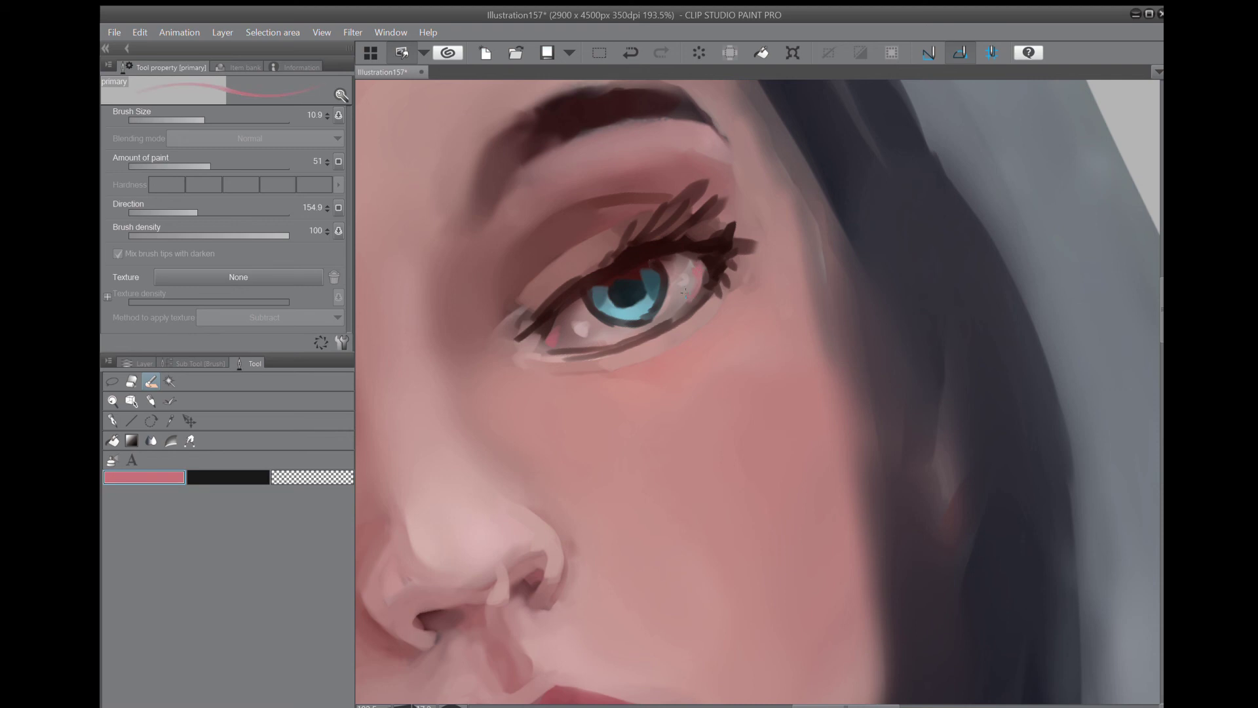
{"action": "left_click", "coordinate": [970, 385], "text": "alt"}
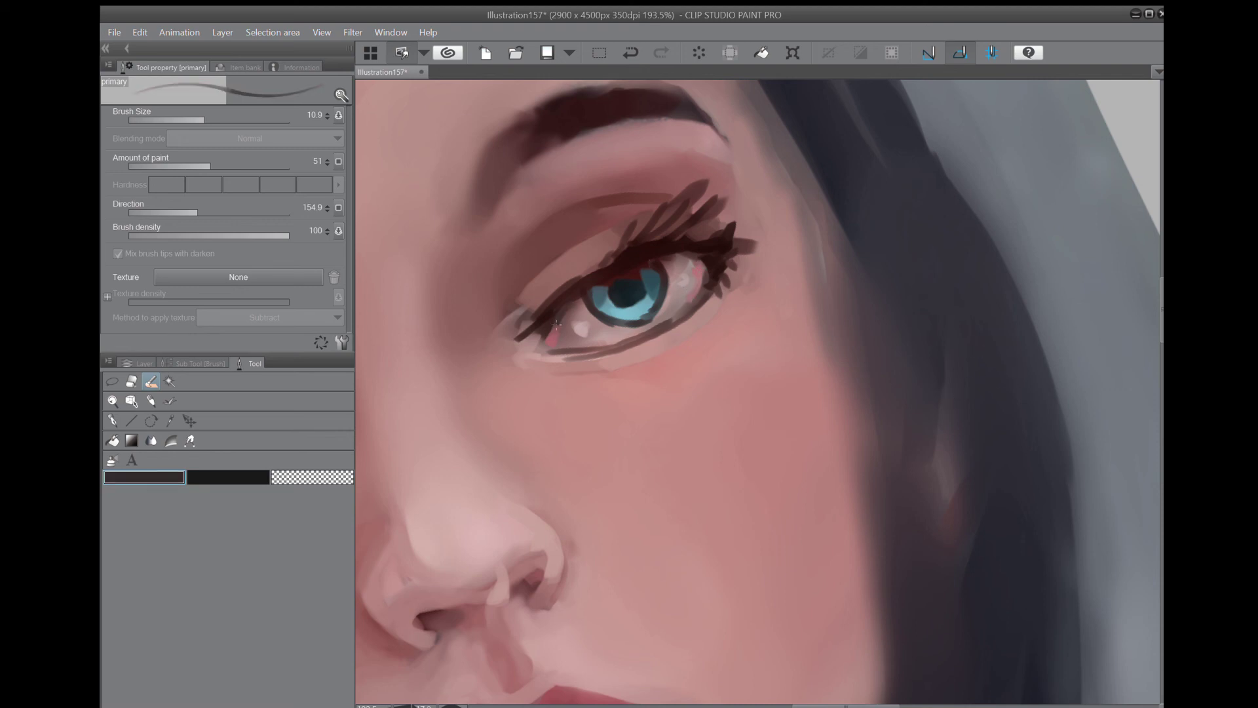
{"action": "mouse_move", "coordinate": [942, 315]}
{"action": "left_mouse_down"}
{"action": "mouse_move", "coordinate": [946, 326]}
{"action": "mouse_move", "coordinate": [937, 319]}
{"action": "left_mouse_up"}
{"action": "left_click_drag", "start_coordinate": [570, 316], "coordinate": [577, 326]}
{"action": "left_click_drag", "start_coordinate": [679, 279], "coordinate": [683, 275]}
Paint a crimson accent along the upper eyelid above the lash line.
{"action": "scroll", "coordinate": [714, 252], "scroll_direction": "down", "scroll_amount": 2}
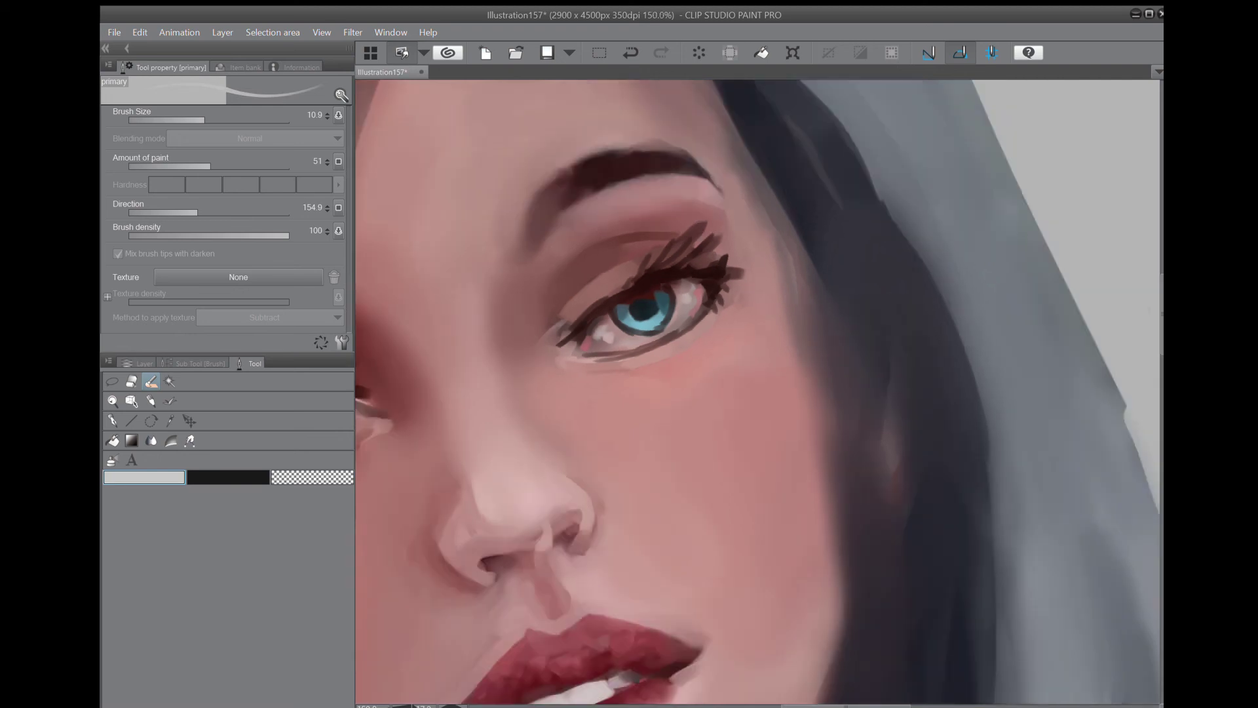
{"action": "left_click", "coordinate": [1011, 347]}
{"action": "mouse_move", "coordinate": [616, 267]}
{"action": "left_mouse_down"}
{"action": "mouse_move", "coordinate": [555, 318]}
{"action": "mouse_move", "coordinate": [634, 250]}
{"action": "mouse_move", "coordinate": [583, 311]}
{"action": "left_mouse_up"}
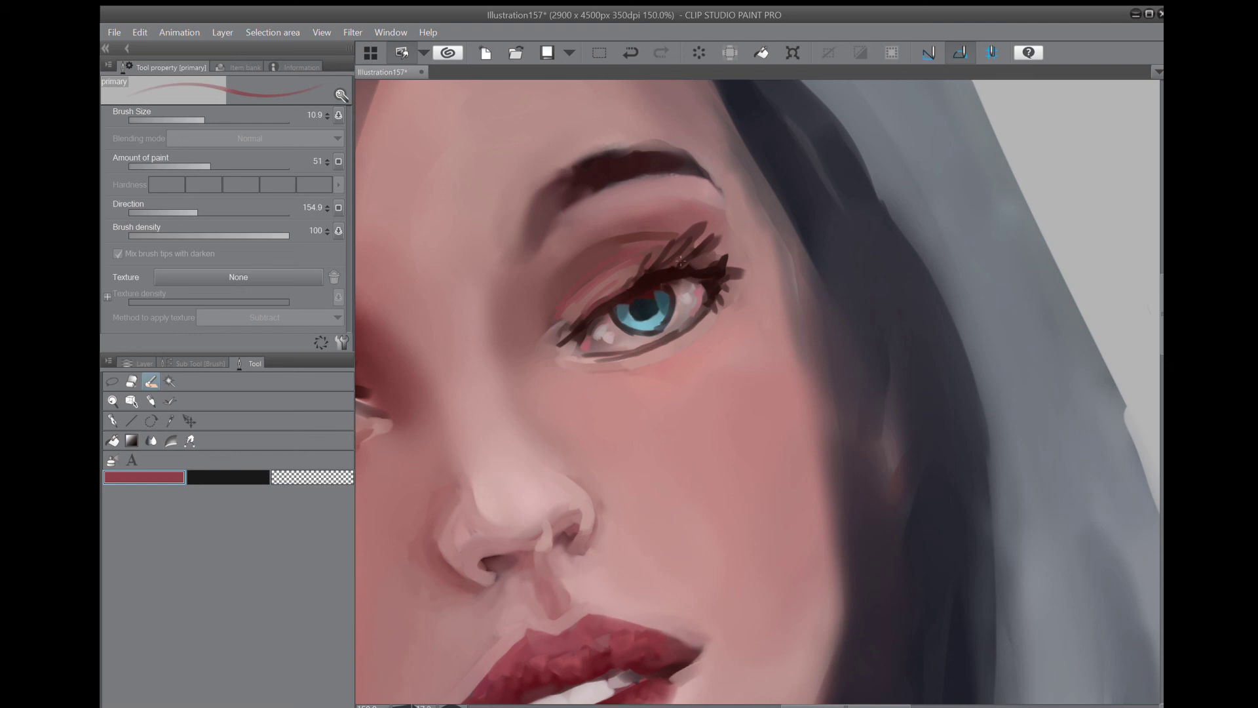
{"action": "key", "text": "e"}
{"action": "left_click_drag", "start_coordinate": [680, 223], "coordinate": [700, 223]}
{"action": "key", "text": "ctrl+z"}
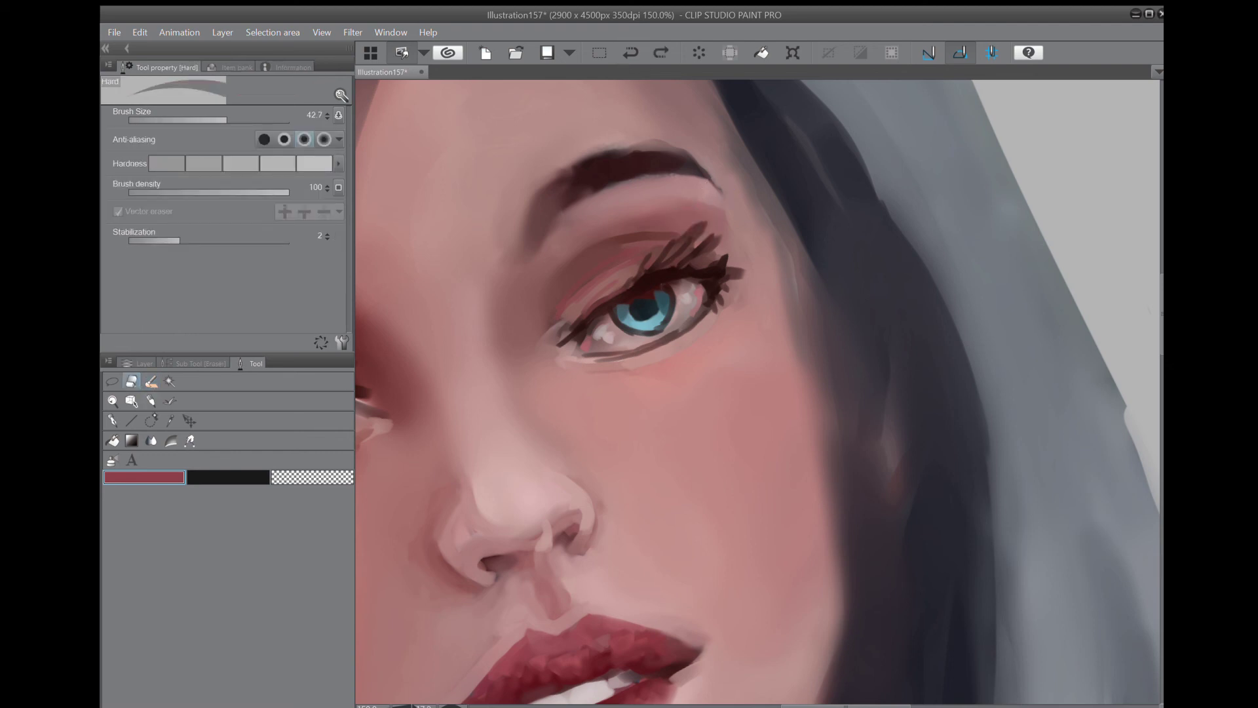
Soften the outer lashes and the upper eyelid shading with the Blend tool, reducing its size to 27.2.
{"action": "key", "text": "r"}
{"action": "key", "text": "j"}
{"action": "mouse_move", "coordinate": [685, 225]}
{"action": "left_mouse_down"}
{"action": "mouse_move", "coordinate": [739, 255]}
{"action": "mouse_move", "coordinate": [724, 275]}
{"action": "mouse_move", "coordinate": [733, 284]}
{"action": "left_mouse_up"}
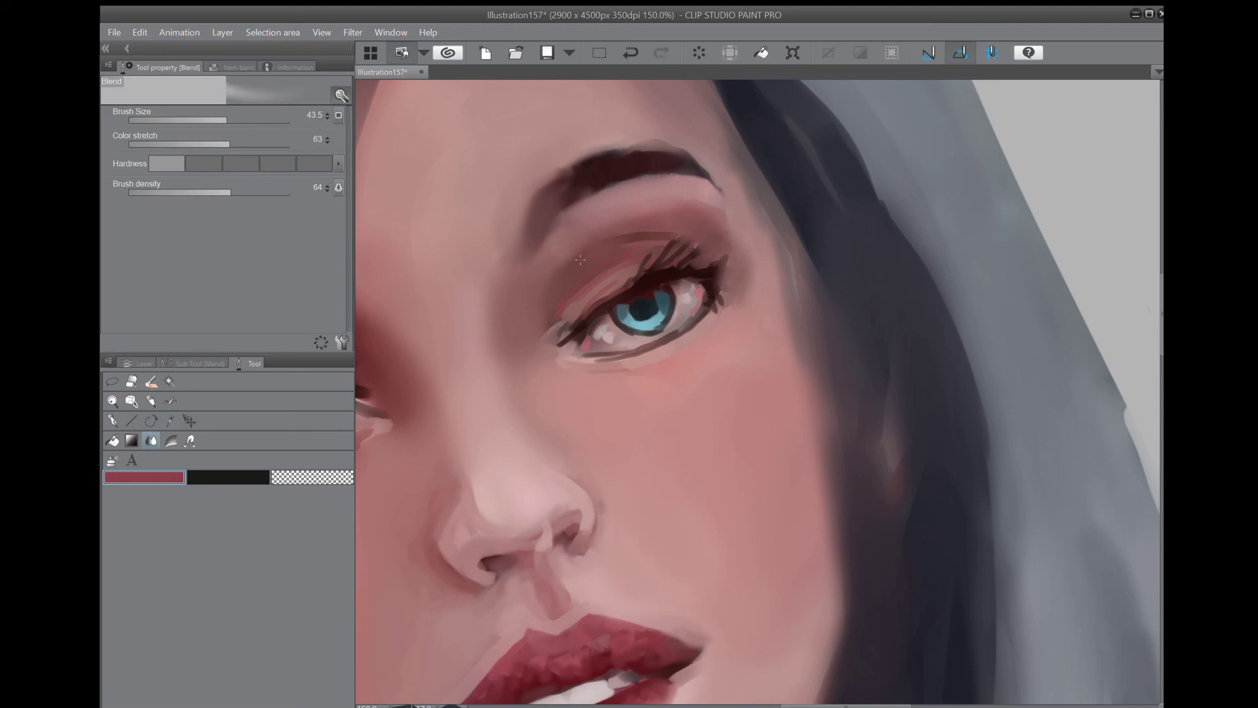
{"action": "left_click_drag", "start_coordinate": [615, 272], "coordinate": [559, 324]}
{"action": "key", "text": "ctrl+z"}
{"action": "left_click_drag", "start_coordinate": [231, 120], "coordinate": [220, 121]}
{"action": "left_click_drag", "start_coordinate": [606, 281], "coordinate": [555, 326]}
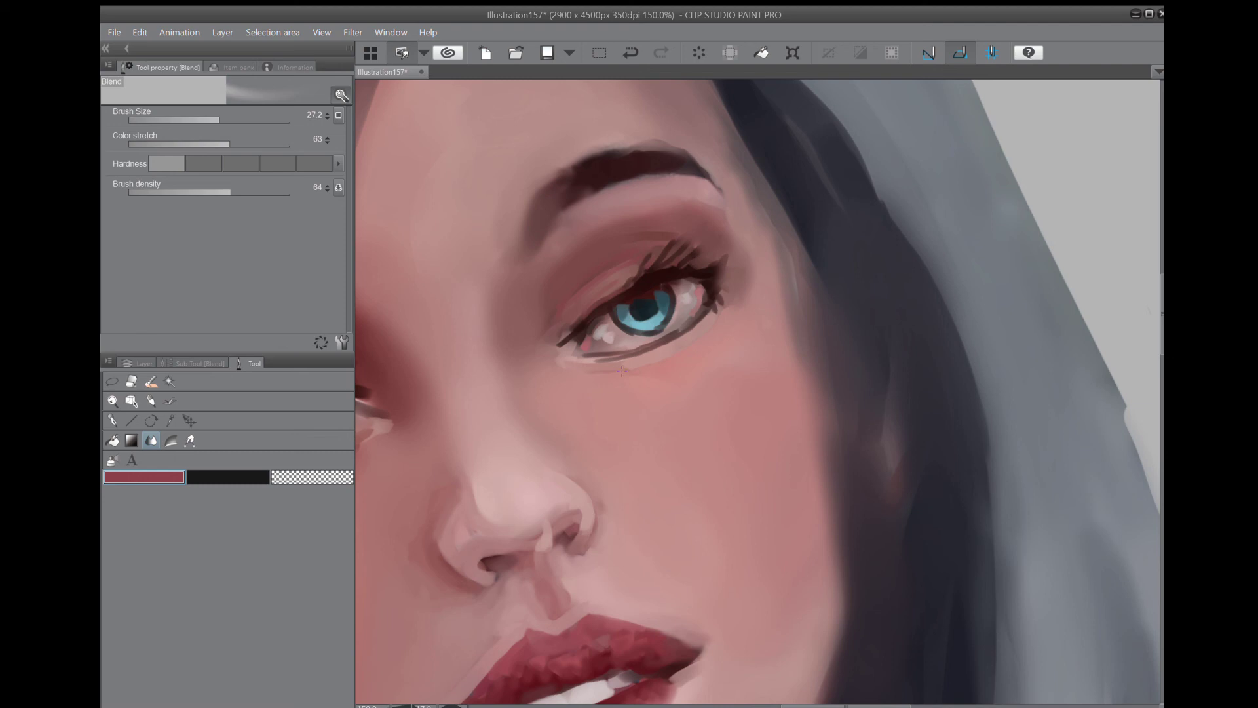
Blend the lower lash line and the eye white, reducing the Blend size to 12.7.
{"action": "left_click_drag", "start_coordinate": [621, 341], "coordinate": [646, 337]}
{"action": "key", "text": "bracketleft"}
{"action": "key", "text": "bracketleft"}
{"action": "key", "text": "bracketleft"}
{"action": "key", "text": "bracketleft"}
{"action": "key", "text": "bracketleft"}
{"action": "mouse_move", "coordinate": [636, 334]}
{"action": "left_mouse_down"}
{"action": "mouse_move", "coordinate": [587, 337]}
{"action": "mouse_move", "coordinate": [655, 333]}
{"action": "mouse_move", "coordinate": [692, 287]}
{"action": "mouse_move", "coordinate": [732, 295]}
{"action": "mouse_move", "coordinate": [722, 313]}
{"action": "left_mouse_up"}
Smooth the upper iris edge, the lower lid and the outer eye white with the Blend tool.
{"action": "mouse_move", "coordinate": [661, 268]}
{"action": "left_mouse_down"}
{"action": "mouse_move", "coordinate": [668, 259]}
{"action": "mouse_move", "coordinate": [621, 295]}
{"action": "mouse_move", "coordinate": [650, 288]}
{"action": "left_mouse_up"}
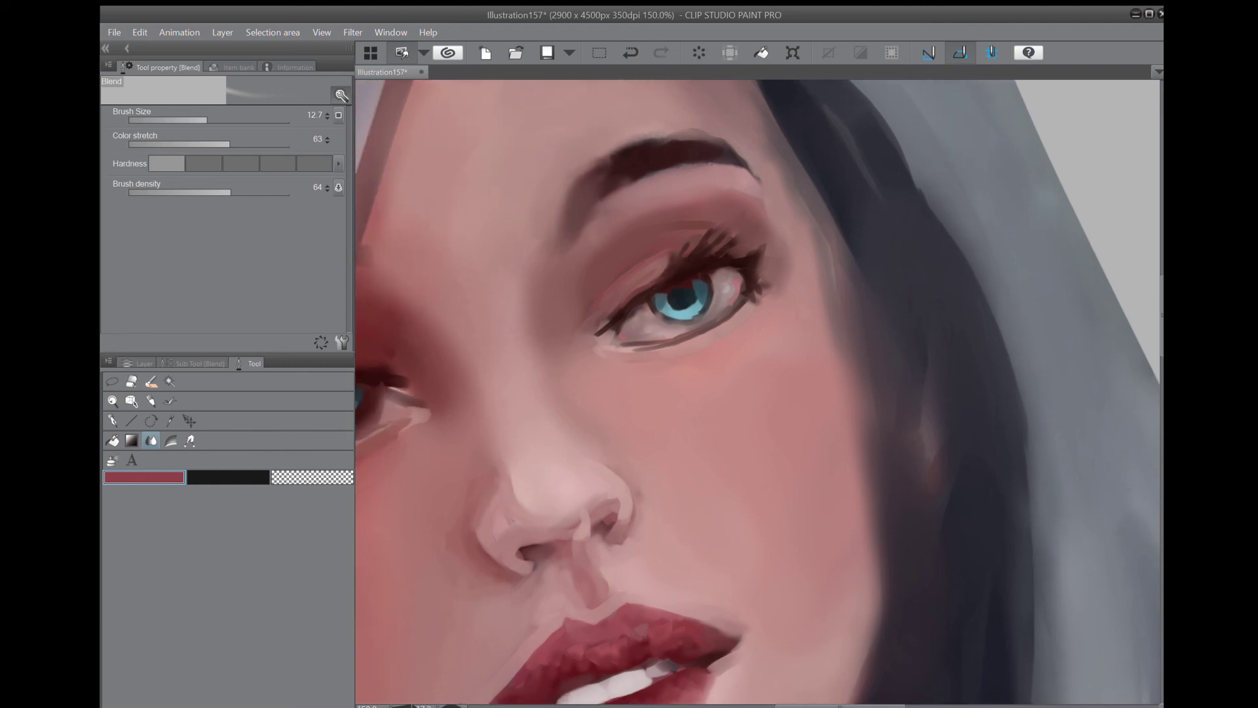
{"action": "mouse_move", "coordinate": [714, 326]}
{"action": "left_mouse_down"}
{"action": "mouse_move", "coordinate": [610, 353]}
{"action": "mouse_move", "coordinate": [640, 345]}
{"action": "mouse_move", "coordinate": [641, 316]}
{"action": "mouse_move", "coordinate": [614, 326]}
{"action": "left_mouse_up"}
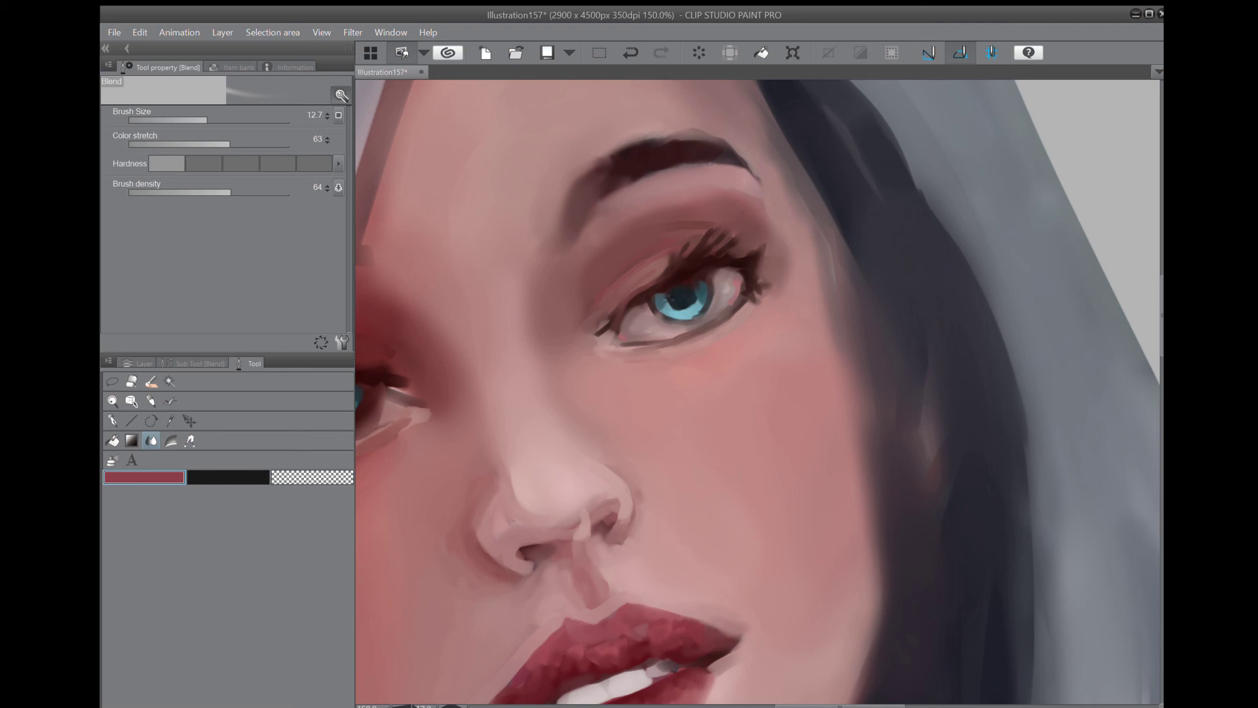
{"action": "left_click_drag", "start_coordinate": [720, 268], "coordinate": [737, 296]}
{"action": "left_click_drag", "start_coordinate": [632, 320], "coordinate": [657, 339]}
Reinforce the upper lash line and eye corners with dark red at brush size 10.9.
{"action": "left_click", "coordinate": [1047, 406]}
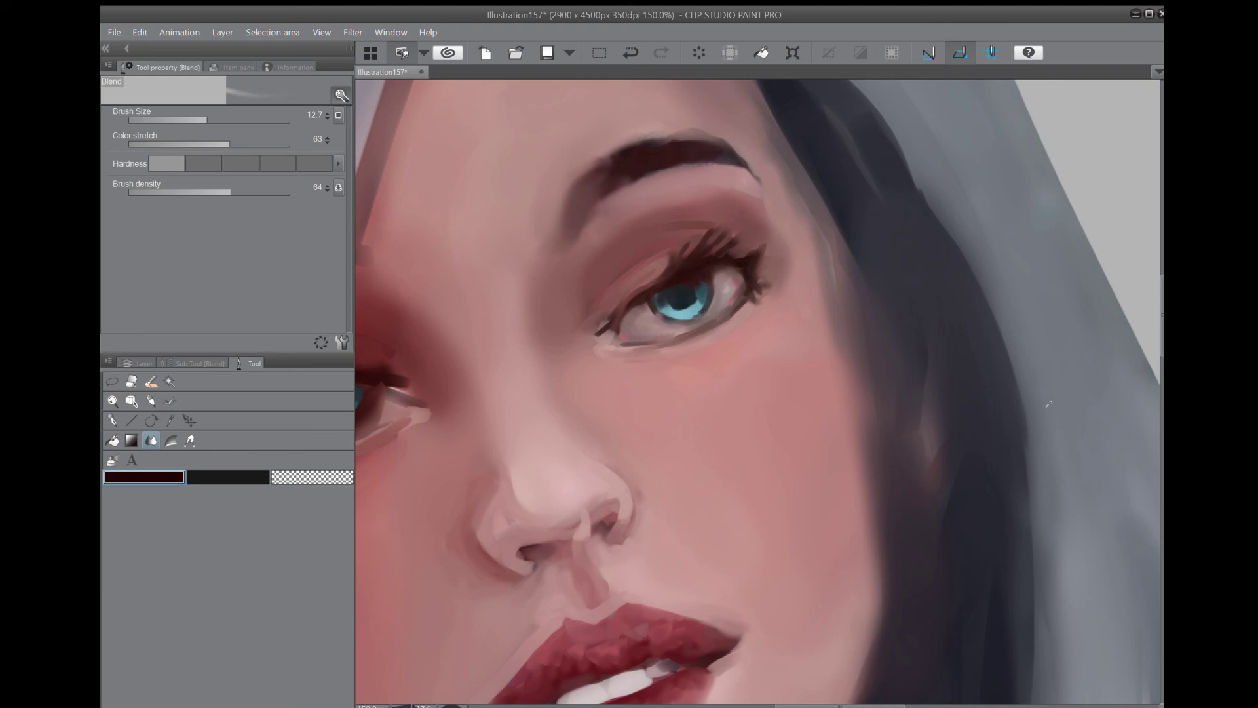
{"action": "key", "text": "b"}
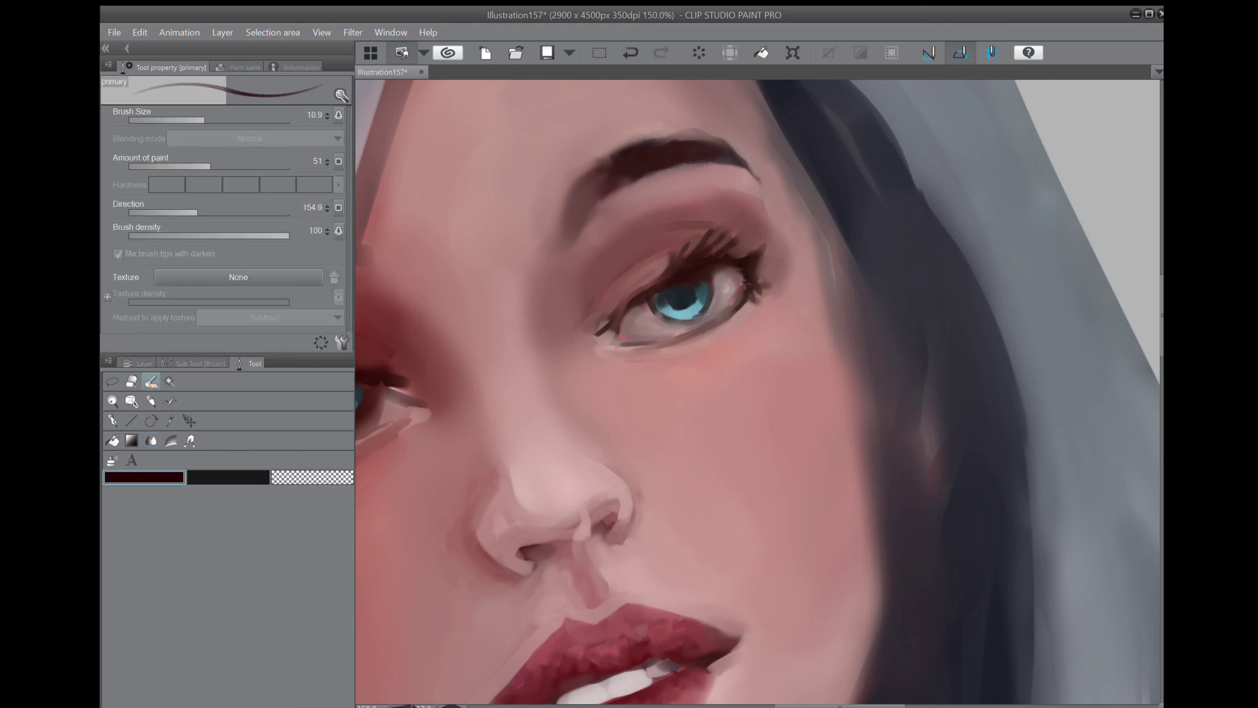
{"action": "mouse_move", "coordinate": [724, 270]}
{"action": "left_mouse_down"}
{"action": "mouse_move", "coordinate": [739, 272]}
{"action": "mouse_move", "coordinate": [749, 246]}
{"action": "left_mouse_up"}
{"action": "left_click_drag", "start_coordinate": [639, 305], "coordinate": [614, 324]}
Define the eye beside the hair with a dark lash line, a pink upper lid highlight and reddish lower lid strokes.
{"action": "mouse_move", "coordinate": [671, 290]}
{"action": "left_mouse_down"}
{"action": "mouse_move", "coordinate": [622, 323]}
{"action": "mouse_move", "coordinate": [739, 273]}
{"action": "mouse_move", "coordinate": [711, 284]}
{"action": "mouse_move", "coordinate": [923, 313]}
{"action": "left_mouse_up"}
{"action": "left_click_drag", "start_coordinate": [513, 422], "coordinate": [577, 436]}
{"action": "left_click", "coordinate": [1002, 362], "text": "alt"}
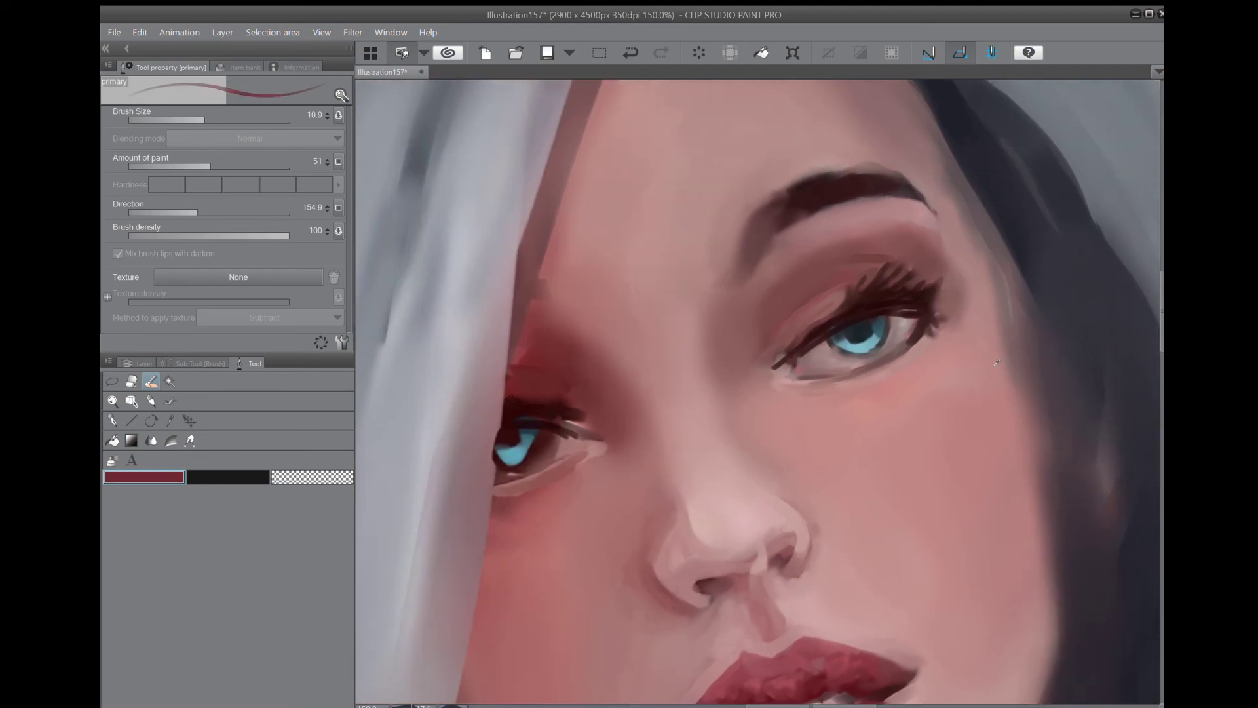
{"action": "left_click", "coordinate": [665, 365], "text": "alt"}
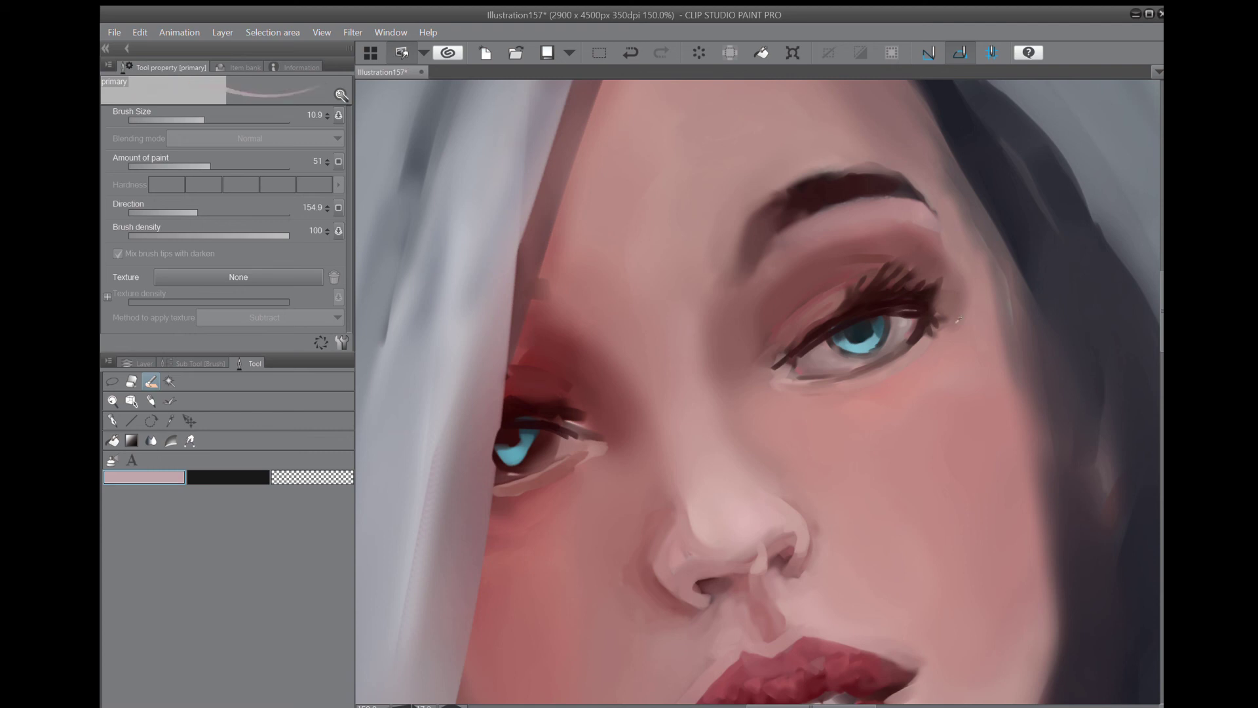
{"action": "mouse_move", "coordinate": [551, 401]}
{"action": "left_mouse_down"}
{"action": "mouse_move", "coordinate": [512, 380]}
{"action": "mouse_move", "coordinate": [548, 394]}
{"action": "mouse_move", "coordinate": [503, 390]}
{"action": "mouse_move", "coordinate": [563, 409]}
{"action": "left_mouse_up"}
{"action": "left_click", "coordinate": [965, 337], "text": "alt"}
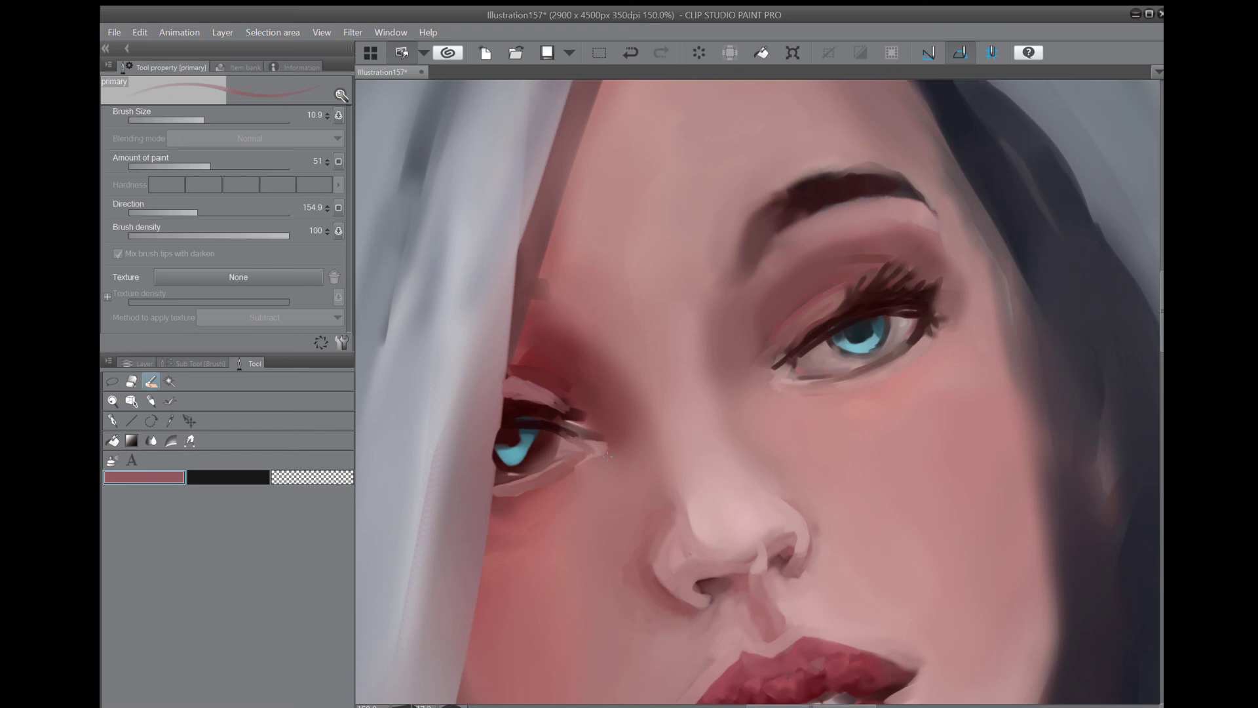
{"action": "left_click_drag", "start_coordinate": [508, 473], "coordinate": [540, 461]}
Dab pale pink highlights on the white of the eye beside the hair and darken its upper eyelid crease.
{"action": "left_click", "coordinate": [957, 314], "text": "alt"}
{"action": "mouse_move", "coordinate": [536, 446]}
{"action": "left_mouse_down"}
{"action": "mouse_move", "coordinate": [553, 441]}
{"action": "mouse_move", "coordinate": [505, 471]}
{"action": "mouse_move", "coordinate": [546, 456]}
{"action": "left_mouse_up"}
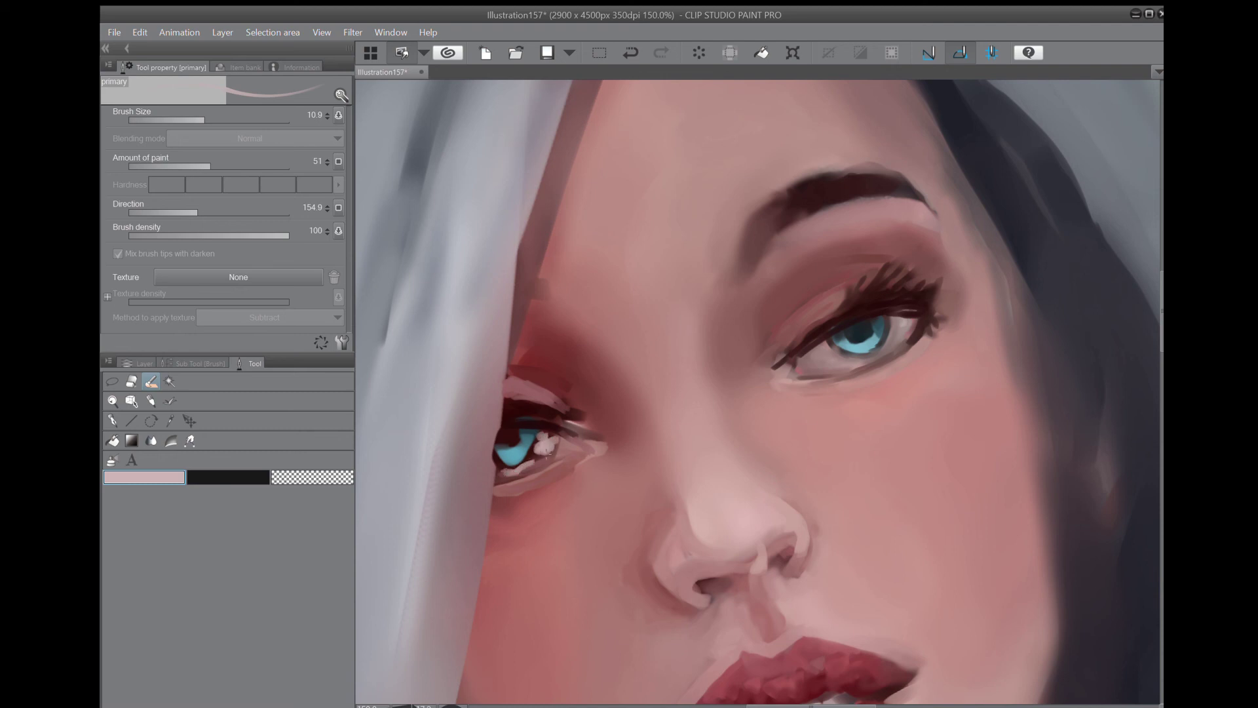
{"action": "left_click", "coordinate": [567, 427], "text": "alt"}
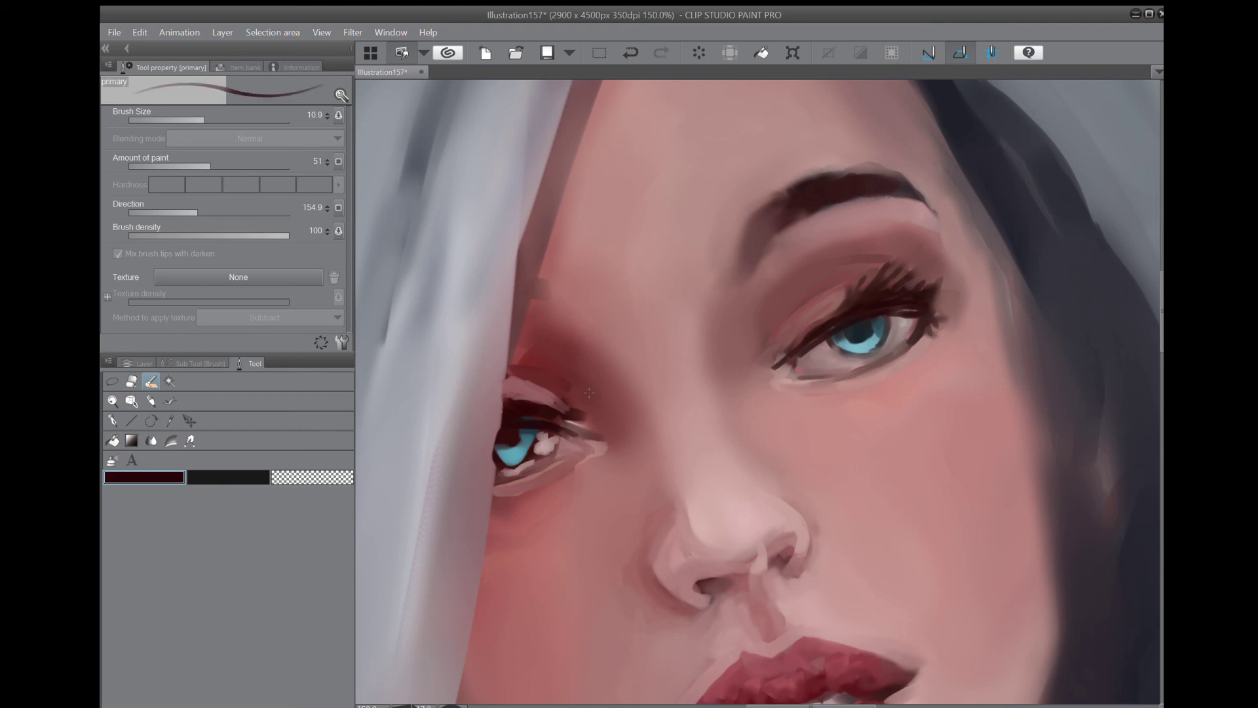
{"action": "left_click_drag", "start_coordinate": [515, 372], "coordinate": [568, 401]}
{"action": "scroll", "coordinate": [723, 478], "scroll_direction": "down", "scroll_amount": 5}
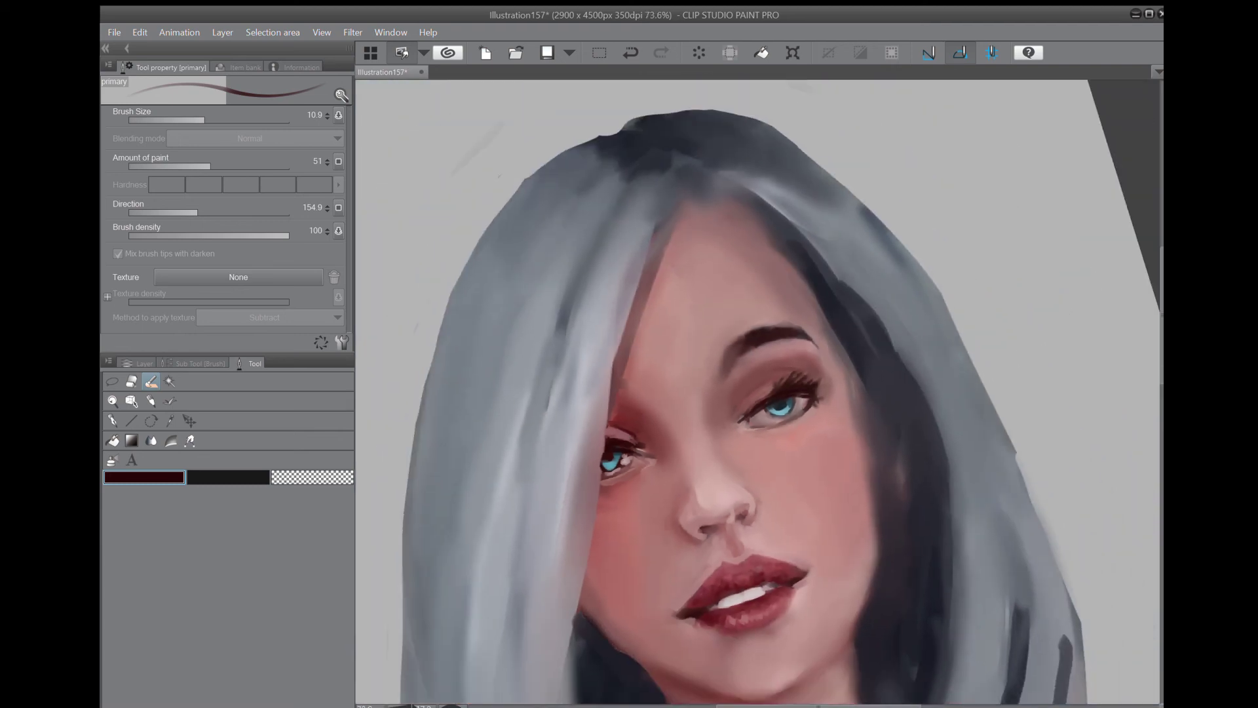
{"action": "left_click_drag", "start_coordinate": [722, 478], "coordinate": [660, 400]}
{"action": "scroll", "coordinate": [714, 472], "scroll_direction": "down", "scroll_amount": 1}
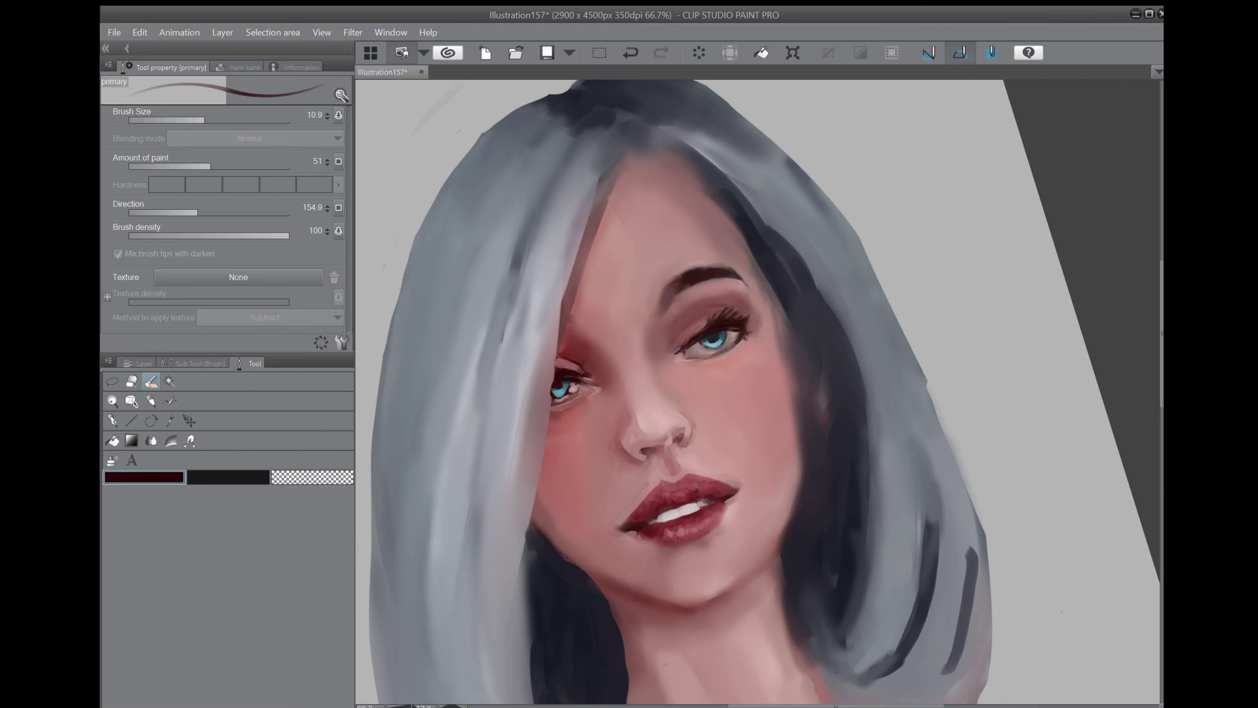
Paint reddish strokes along the upper lid crease and beneath the lower lid of the fully visible eye.
{"action": "scroll", "coordinate": [795, 368], "scroll_direction": "up", "scroll_amount": 4}
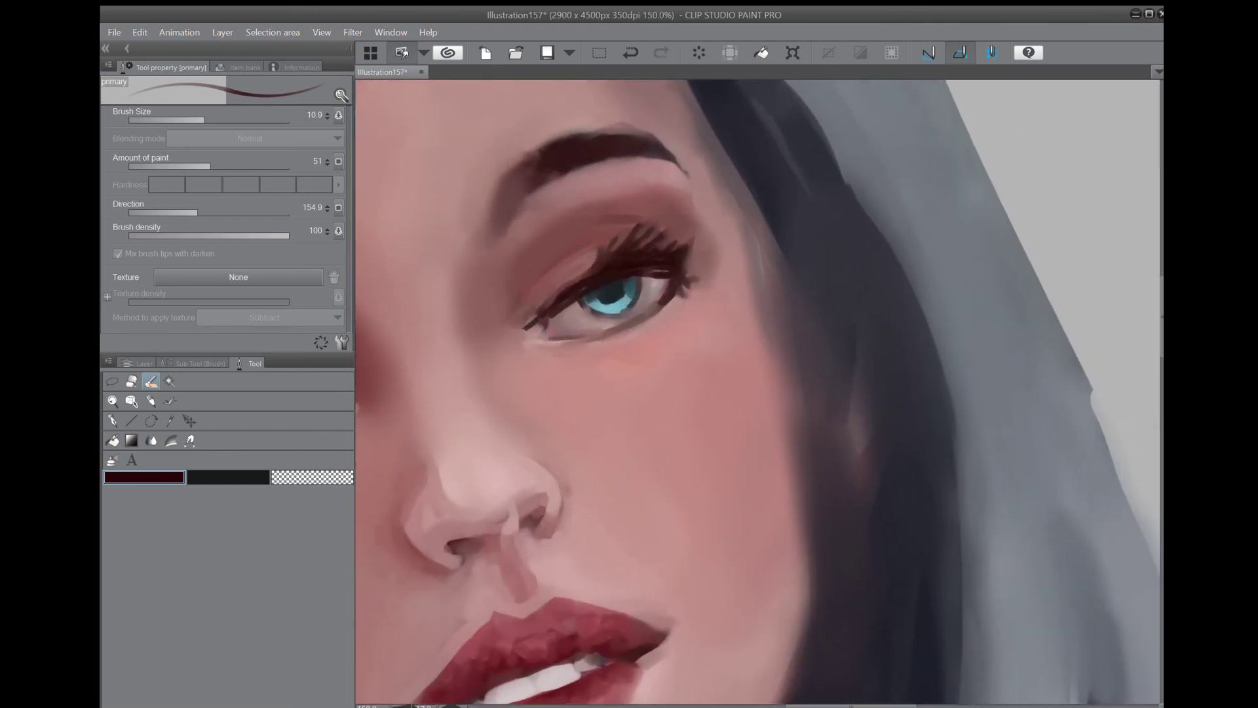
{"action": "left_click", "coordinate": [986, 339], "text": "alt"}
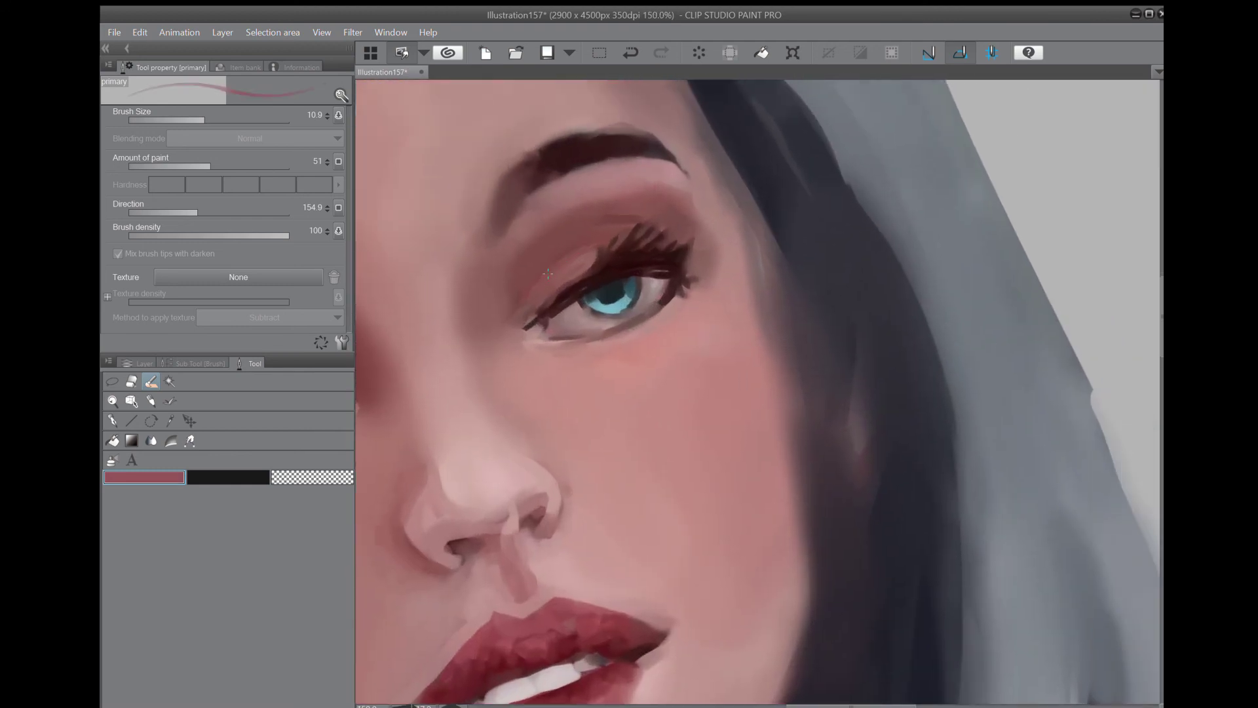
{"action": "left_click", "coordinate": [628, 273], "text": "alt"}
{"action": "left_click_drag", "start_coordinate": [589, 247], "coordinate": [521, 293]}
{"action": "left_click_drag", "start_coordinate": [623, 224], "coordinate": [588, 234]}
{"action": "mouse_move", "coordinate": [663, 320]}
{"action": "left_mouse_down"}
{"action": "mouse_move", "coordinate": [629, 341]}
{"action": "mouse_move", "coordinate": [537, 353]}
{"action": "left_mouse_up"}
Paint dark red contour strokes around both nostril wings and soften the one on the cheek side with the Blend tool.
{"action": "left_click_drag", "start_coordinate": [534, 457], "coordinate": [558, 501]}
{"action": "left_click_drag", "start_coordinate": [410, 501], "coordinate": [425, 560]}
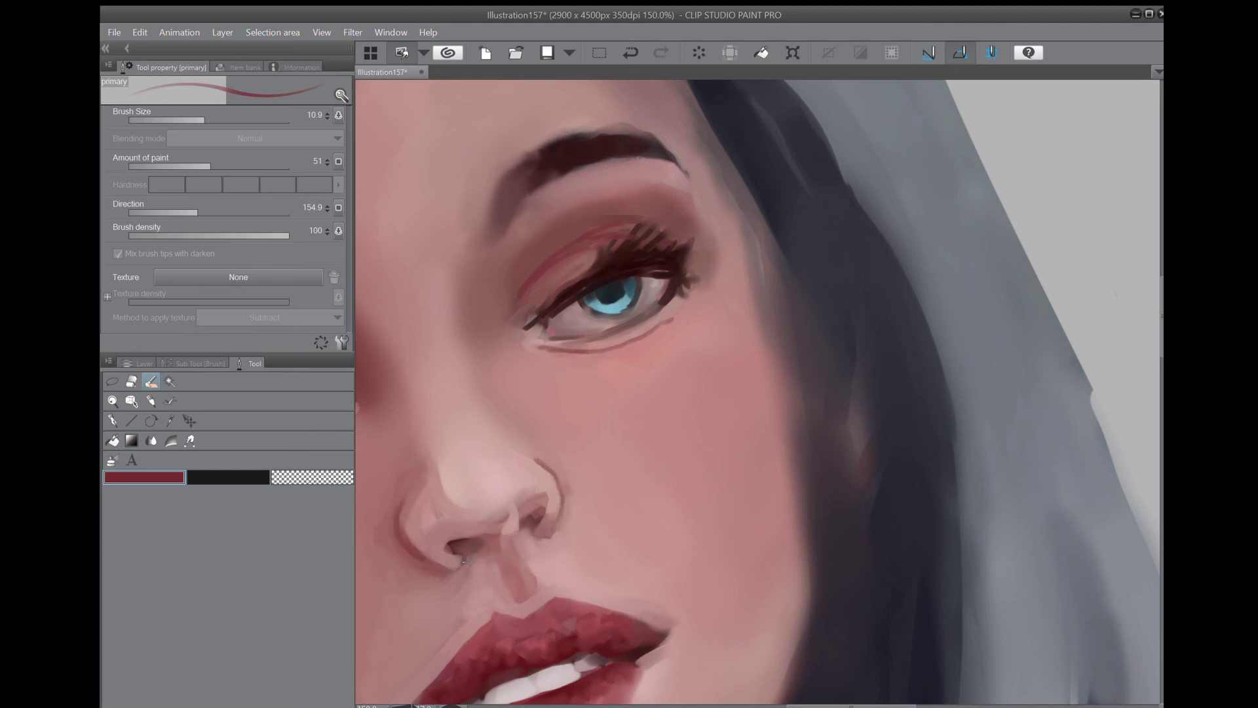
{"action": "key", "text": "j"}
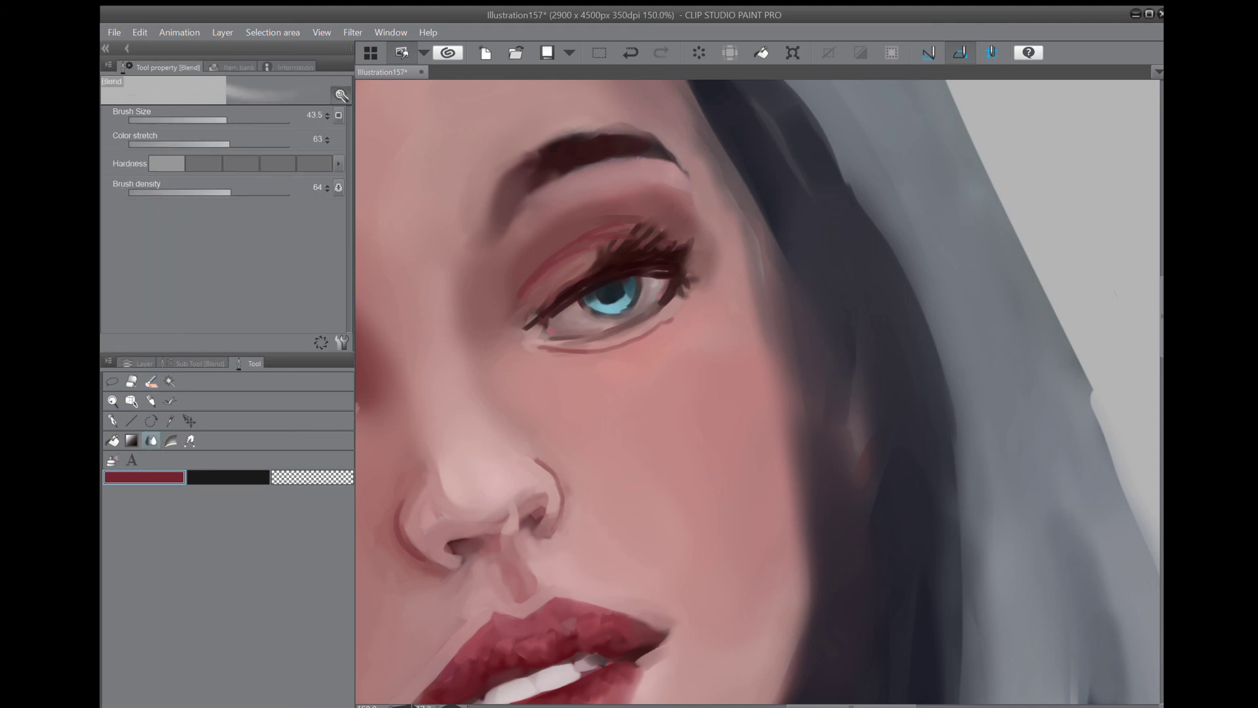
{"action": "left_click_drag", "start_coordinate": [558, 472], "coordinate": [563, 503]}
Blend the lower lid line and upper lid shading of the fully visible eye at brush size 24.1, and save the illustration.
{"action": "left_click_drag", "start_coordinate": [633, 330], "coordinate": [679, 310]}
{"action": "left_click_drag", "start_coordinate": [538, 347], "coordinate": [554, 351]}
{"action": "mouse_move", "coordinate": [672, 193]}
{"action": "left_mouse_down"}
{"action": "mouse_move", "coordinate": [588, 198]}
{"action": "mouse_move", "coordinate": [673, 180]}
{"action": "mouse_move", "coordinate": [586, 191]}
{"action": "mouse_move", "coordinate": [652, 195]}
{"action": "mouse_move", "coordinate": [535, 208]}
{"action": "left_mouse_up"}
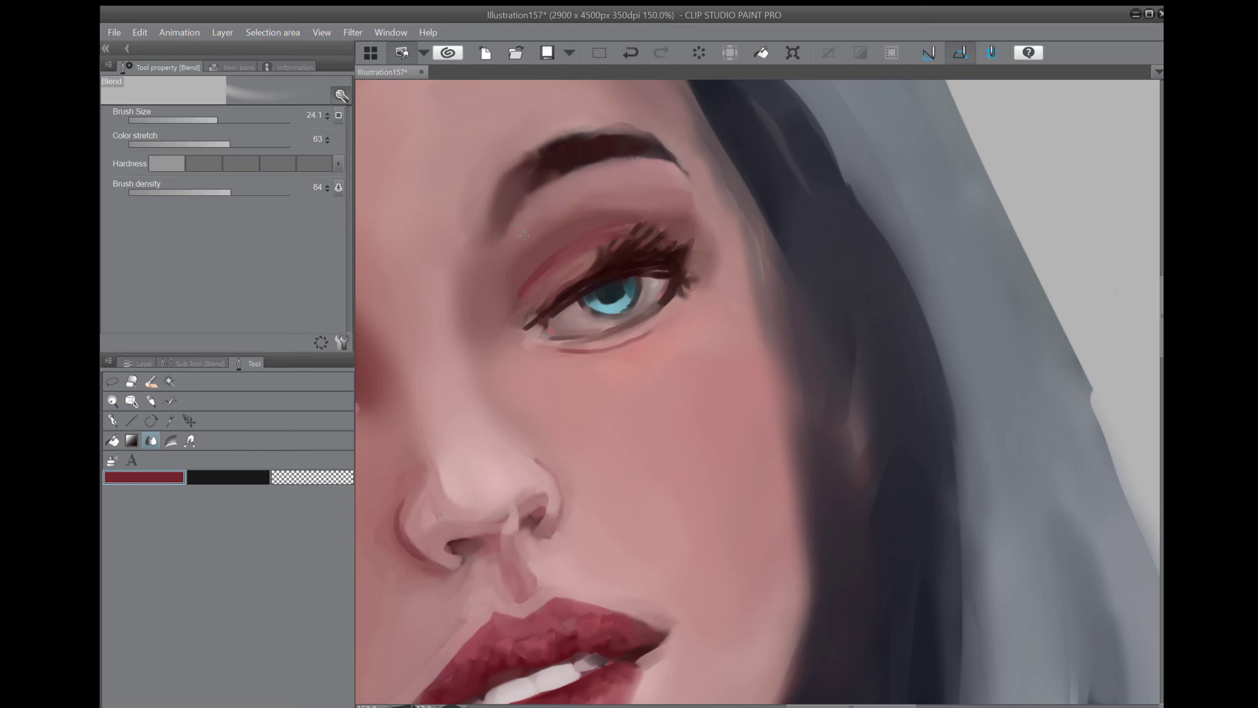
{"action": "scroll", "coordinate": [524, 235], "scroll_direction": "down", "scroll_amount": 2}
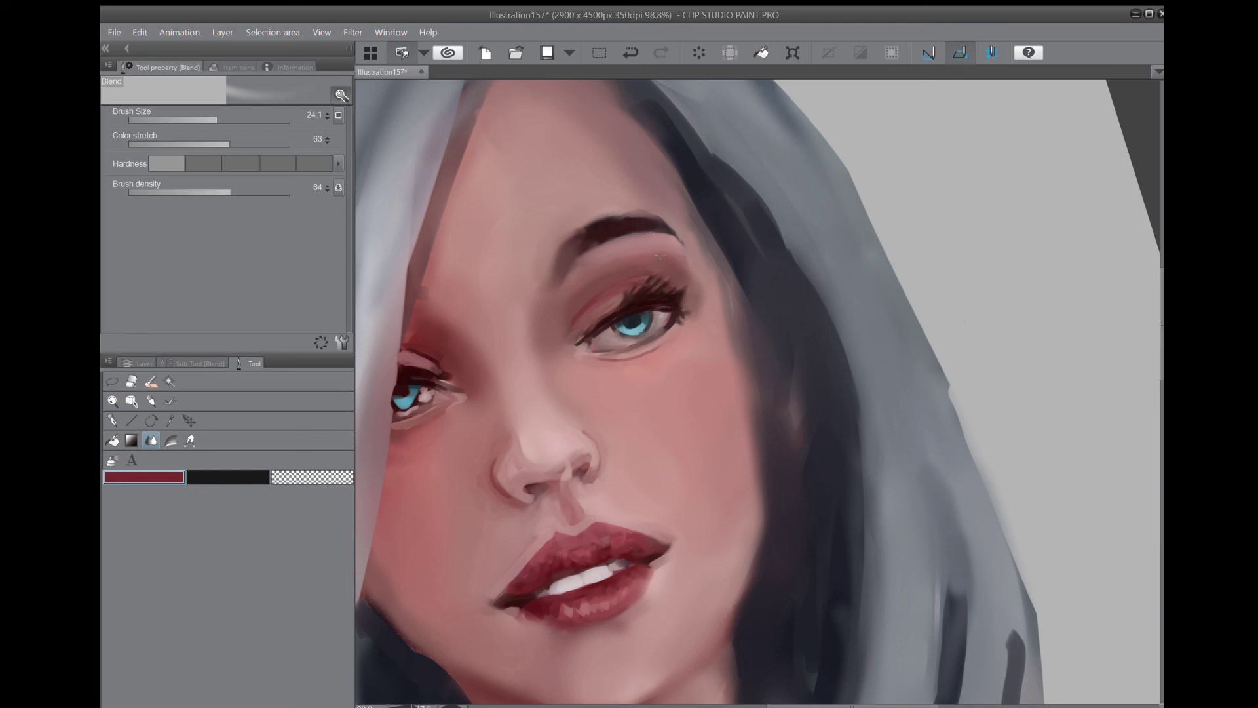
{"action": "left_click_drag", "start_coordinate": [648, 257], "coordinate": [680, 273]}
{"action": "left_click", "coordinate": [547, 52]}
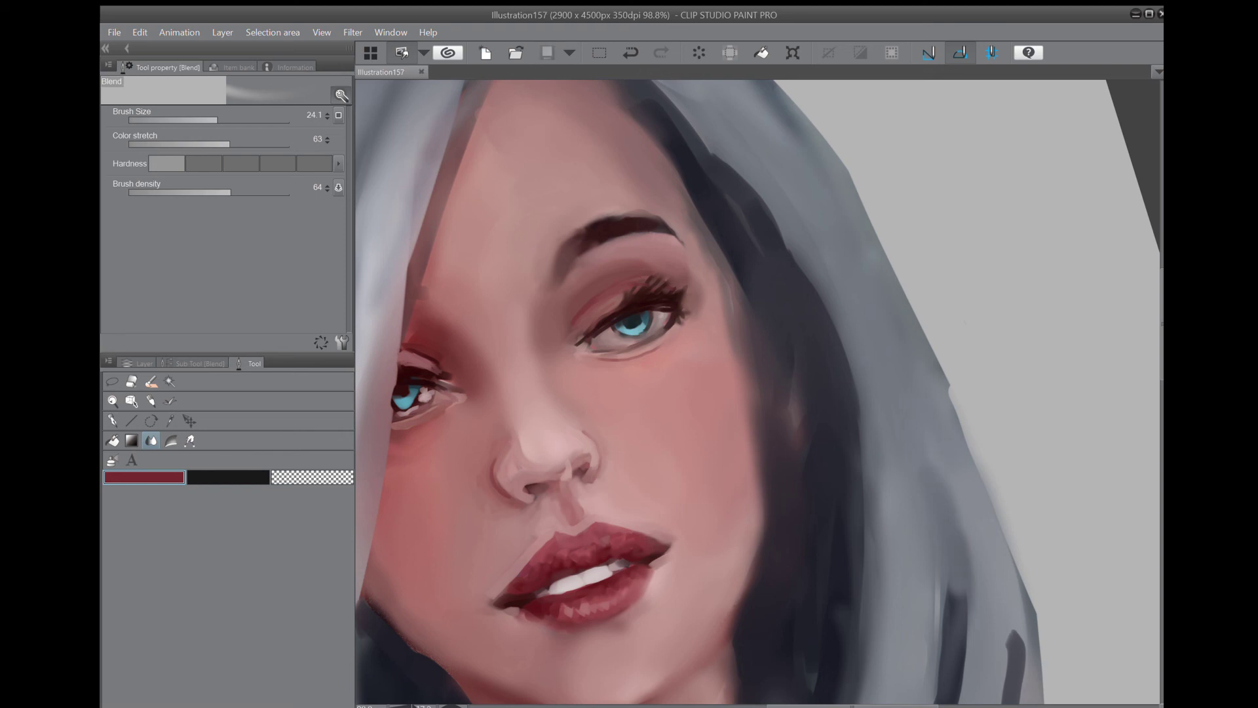
Blend the lids and inner corner of the eye beside the hair at brush size 24.1, and save the illustration.
{"action": "mouse_move", "coordinate": [414, 346]}
{"action": "left_mouse_down"}
{"action": "mouse_move", "coordinate": [444, 375]}
{"action": "mouse_move", "coordinate": [398, 431]}
{"action": "left_mouse_up"}
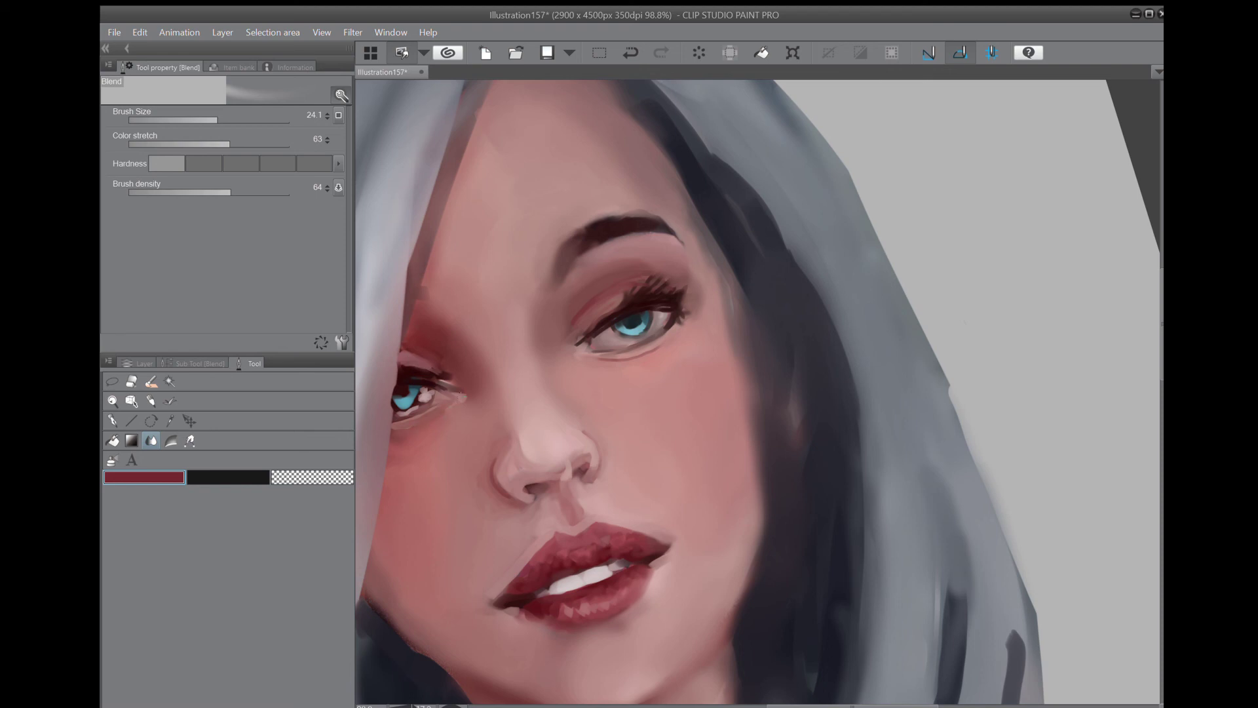
{"action": "left_click_drag", "start_coordinate": [447, 380], "coordinate": [473, 398]}
{"action": "scroll", "coordinate": [681, 409], "scroll_direction": "down", "scroll_amount": 2}
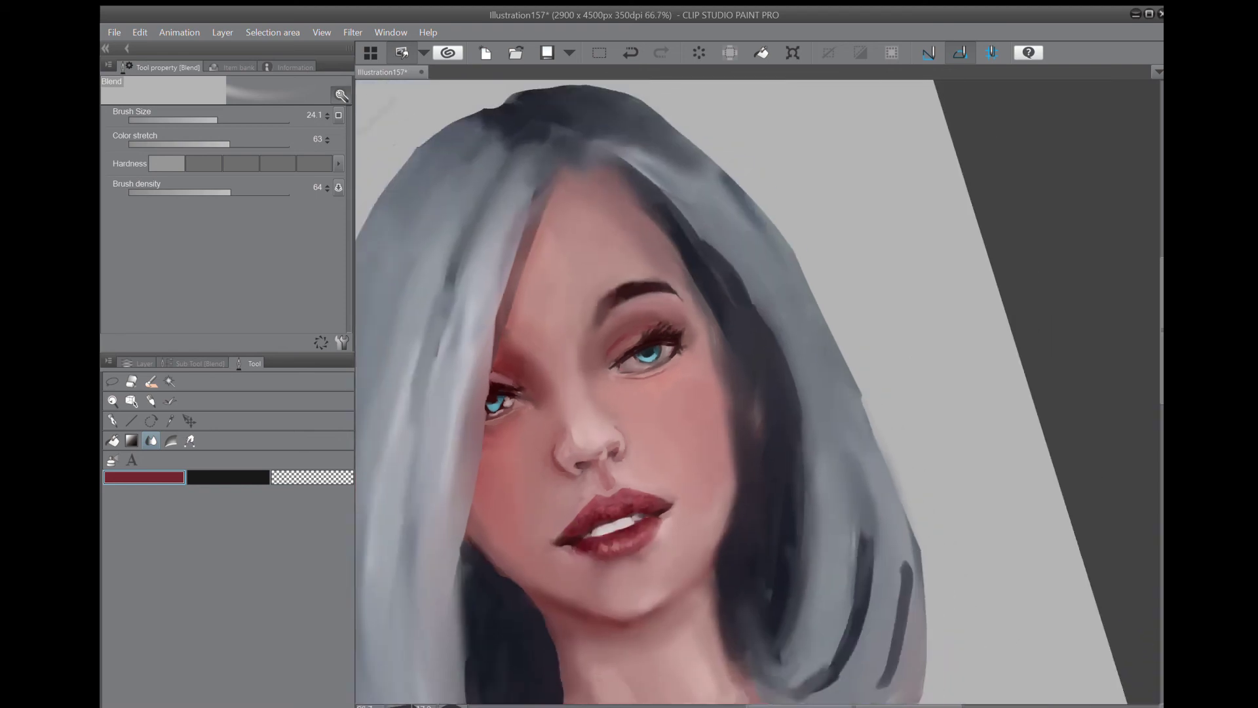
{"action": "left_click_drag", "start_coordinate": [852, 262], "coordinate": [930, 419], "text": "shift"}
{"action": "left_click_drag", "start_coordinate": [681, 410], "coordinate": [696, 359]}
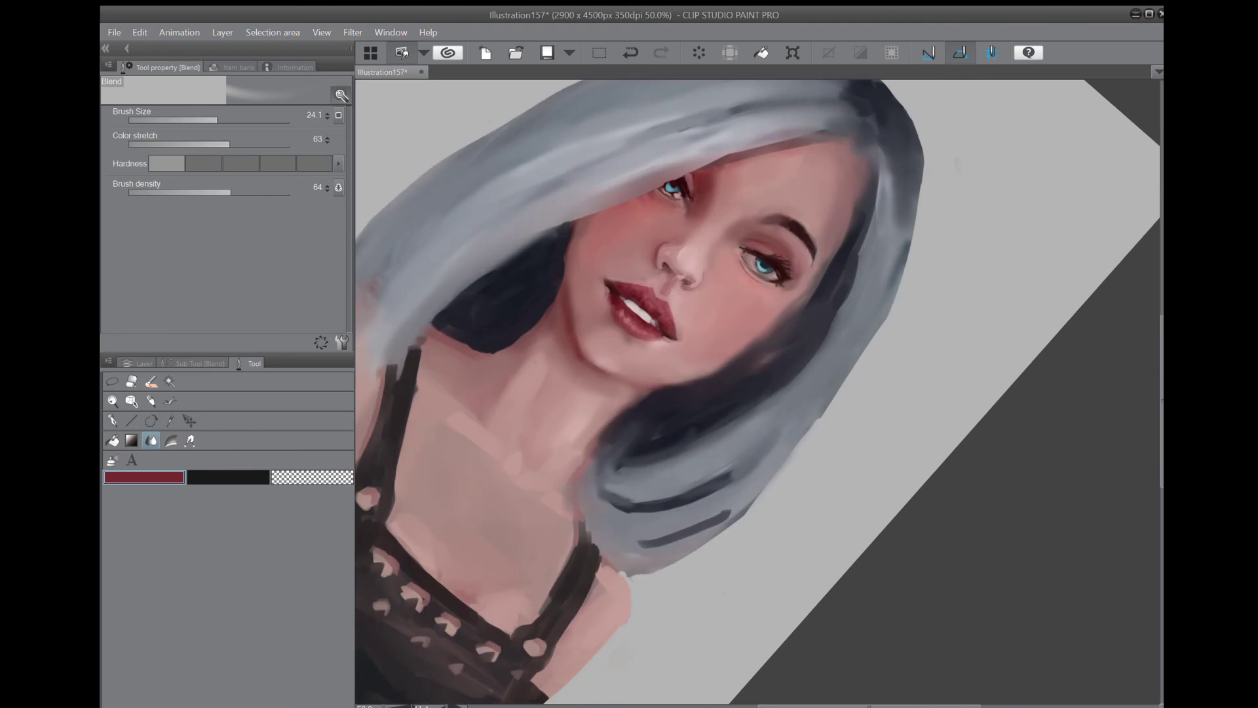
{"action": "scroll", "coordinate": [756, 391], "scroll_direction": "down", "scroll_amount": 1}
{"action": "left_click_drag", "start_coordinate": [757, 391], "coordinate": [691, 391]}
{"action": "scroll", "coordinate": [756, 387], "scroll_direction": "down", "scroll_amount": 1}
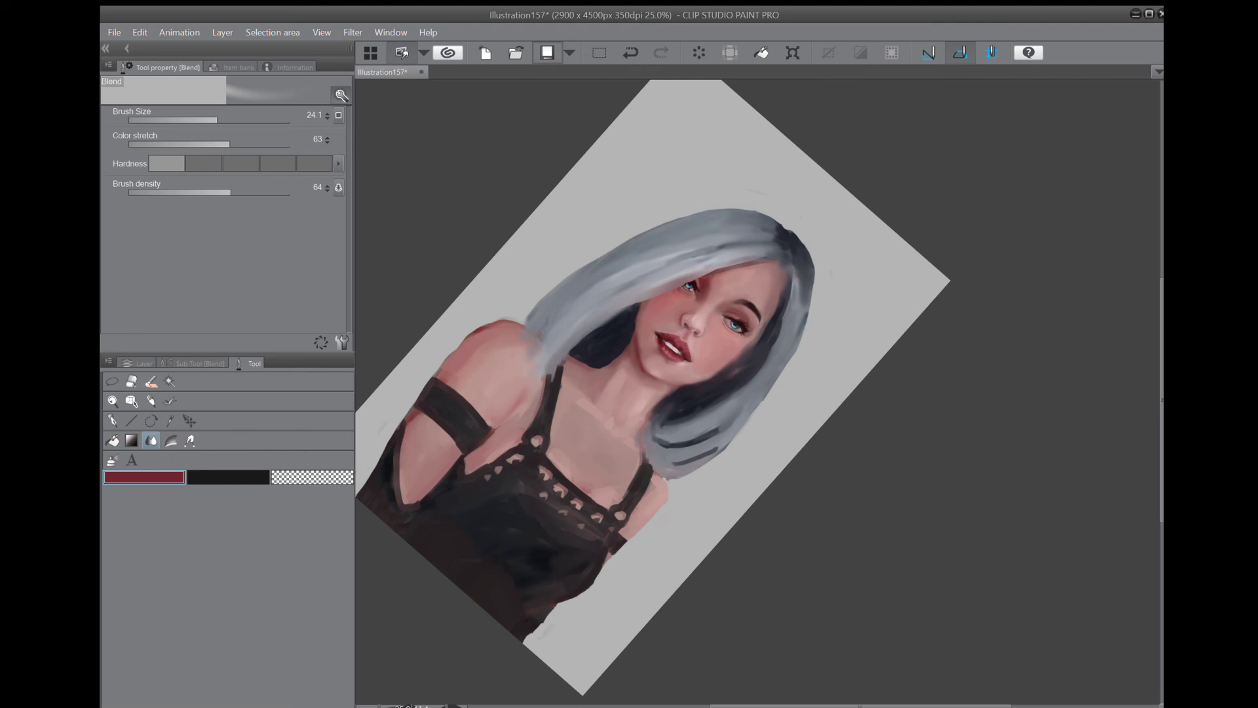
{"action": "left_click", "coordinate": [547, 52]}
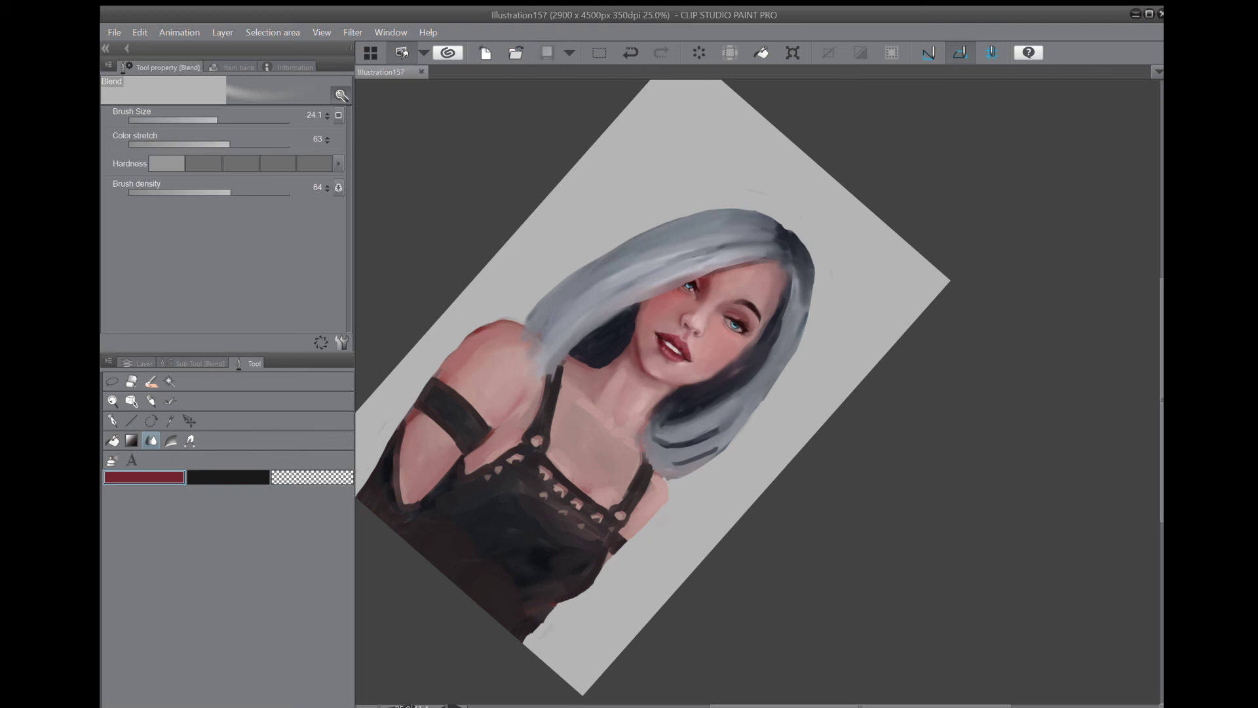